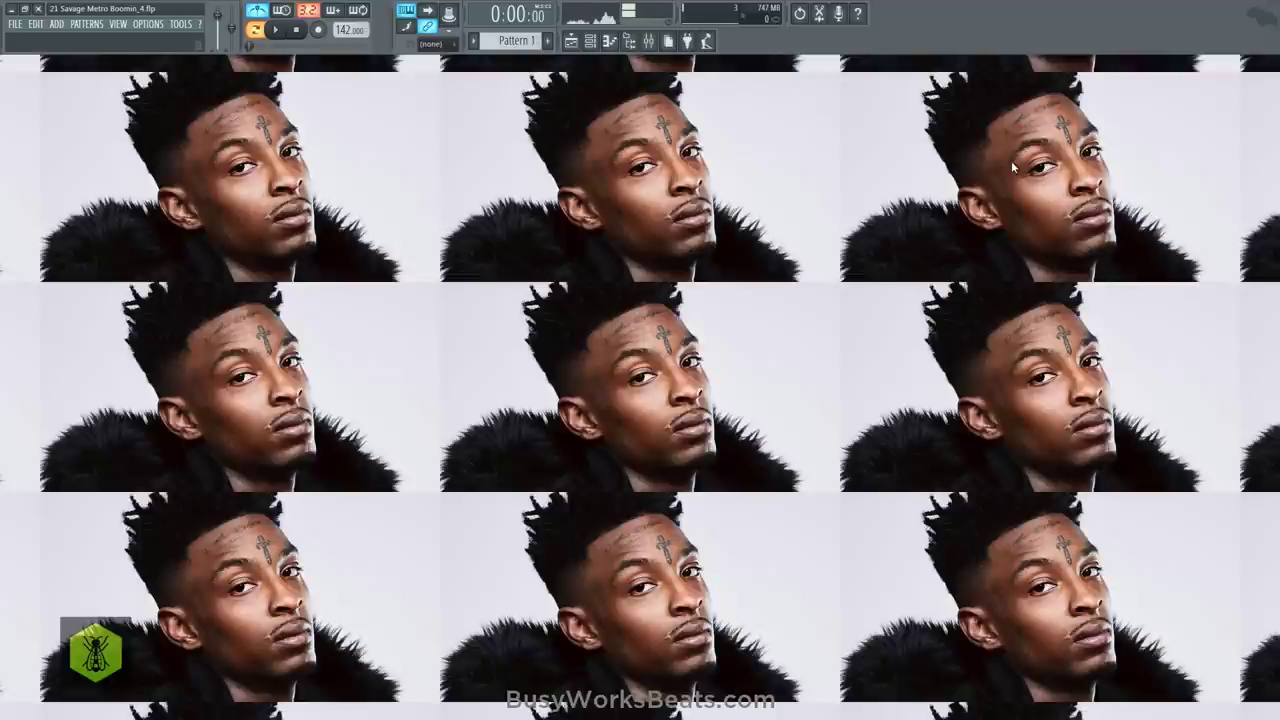
Show the channel rack, mixer and browser, and open the 808 Science Drums folder inside BusyWorksBeats.com
click(590, 40)
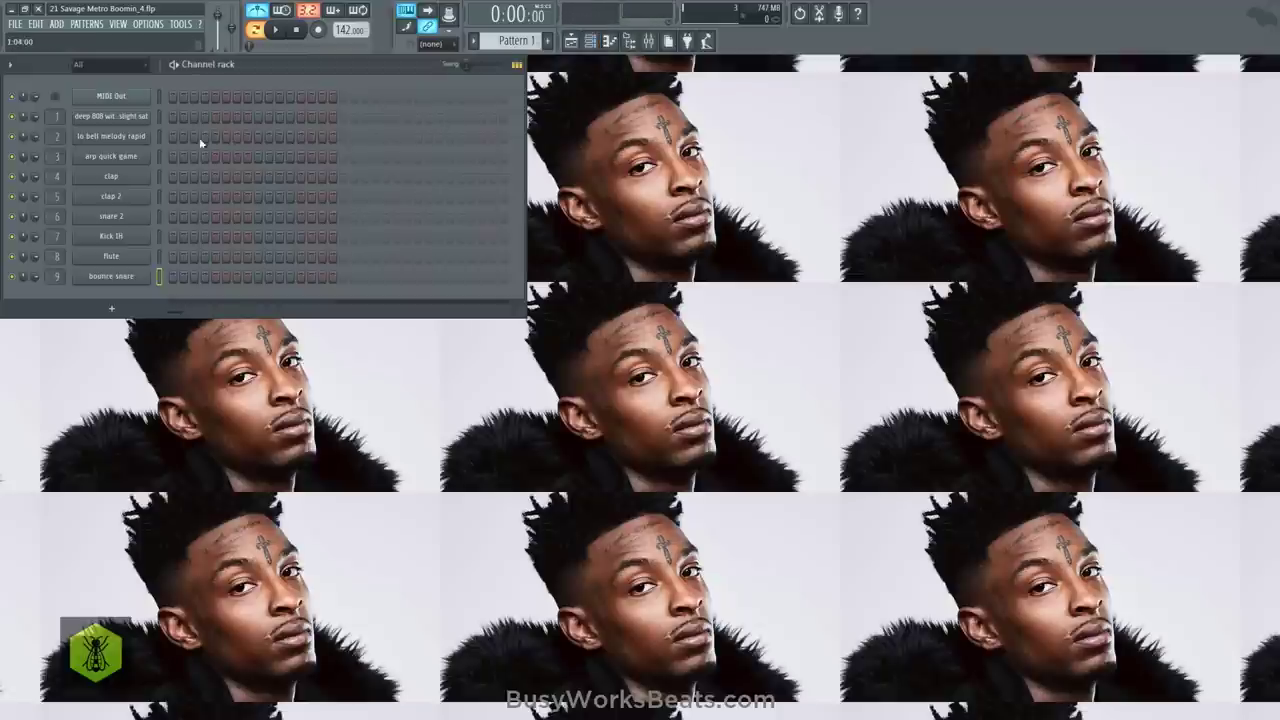
click(647, 50)
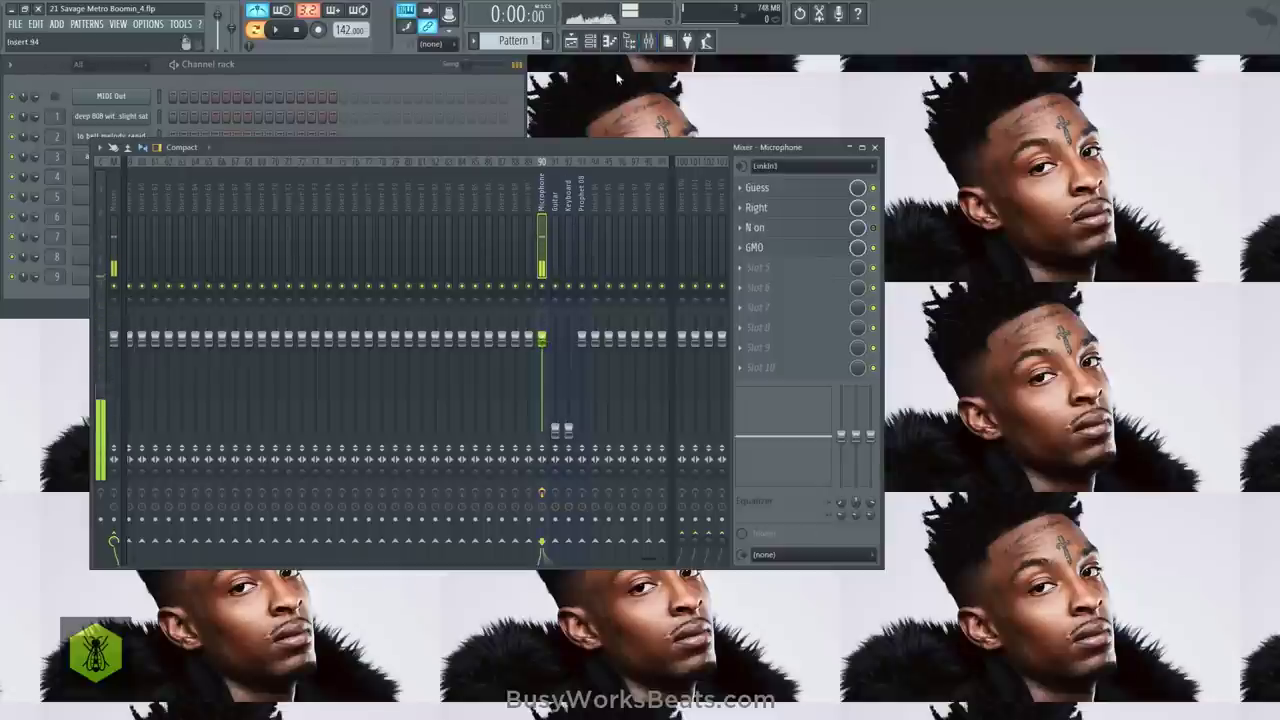
click(629, 41)
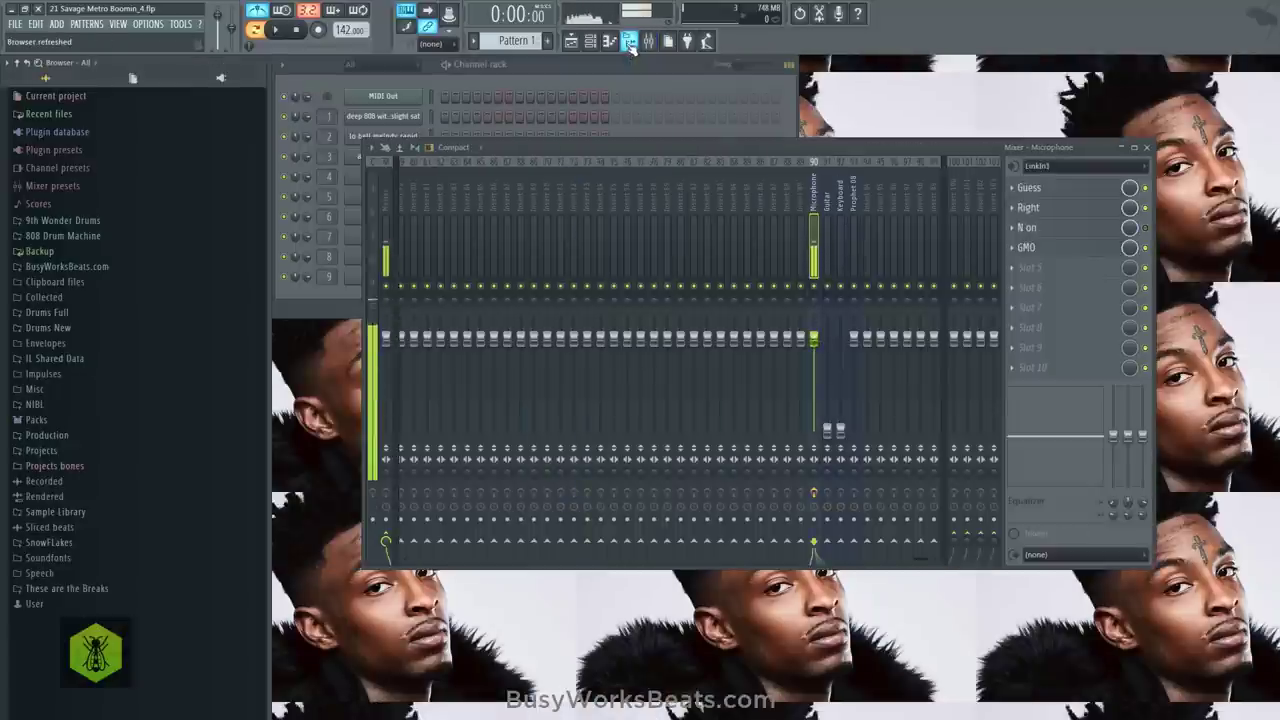
click(122, 268)
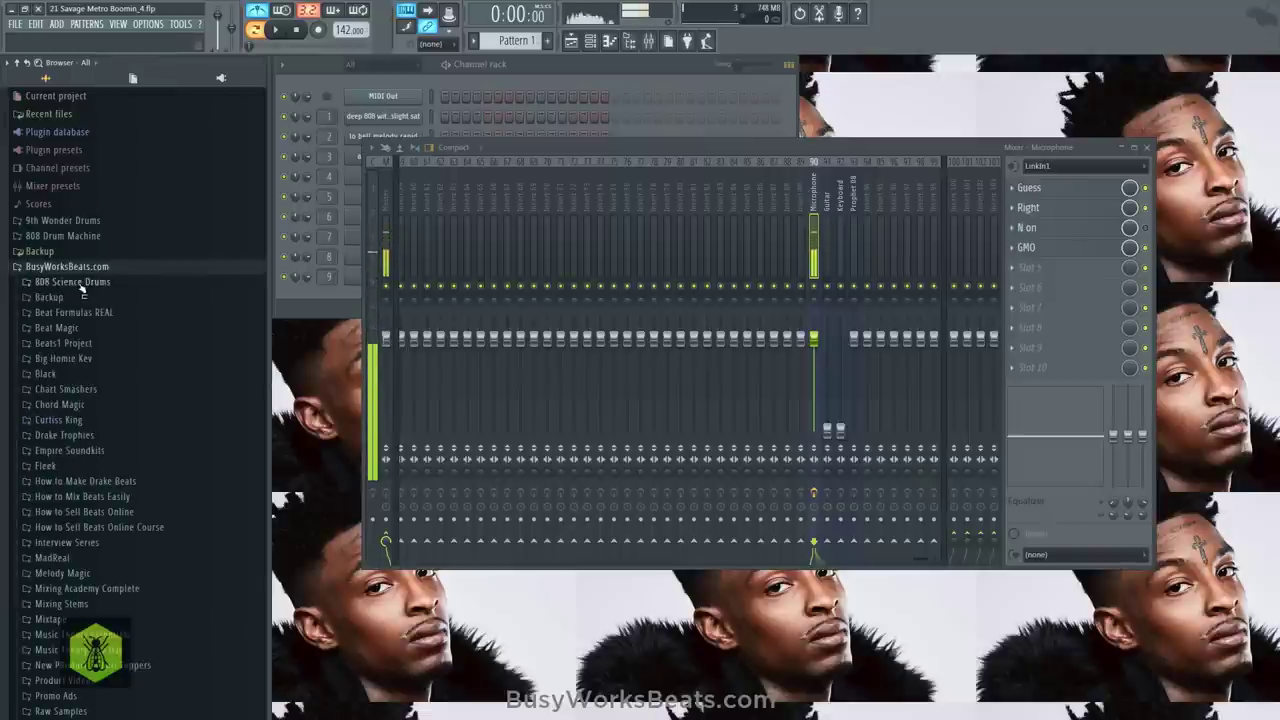
click(81, 285)
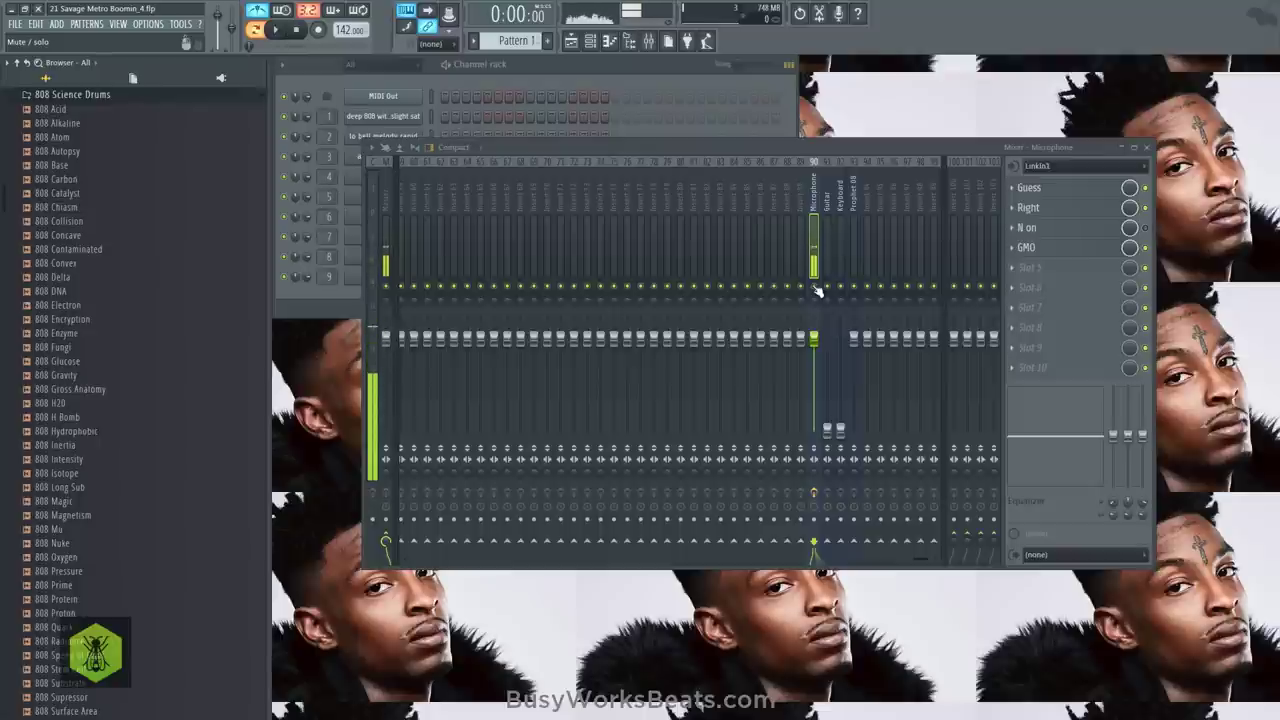
Audition the 808 samples one after another from 808 Acid through 808 H Bomb
click(58, 109)
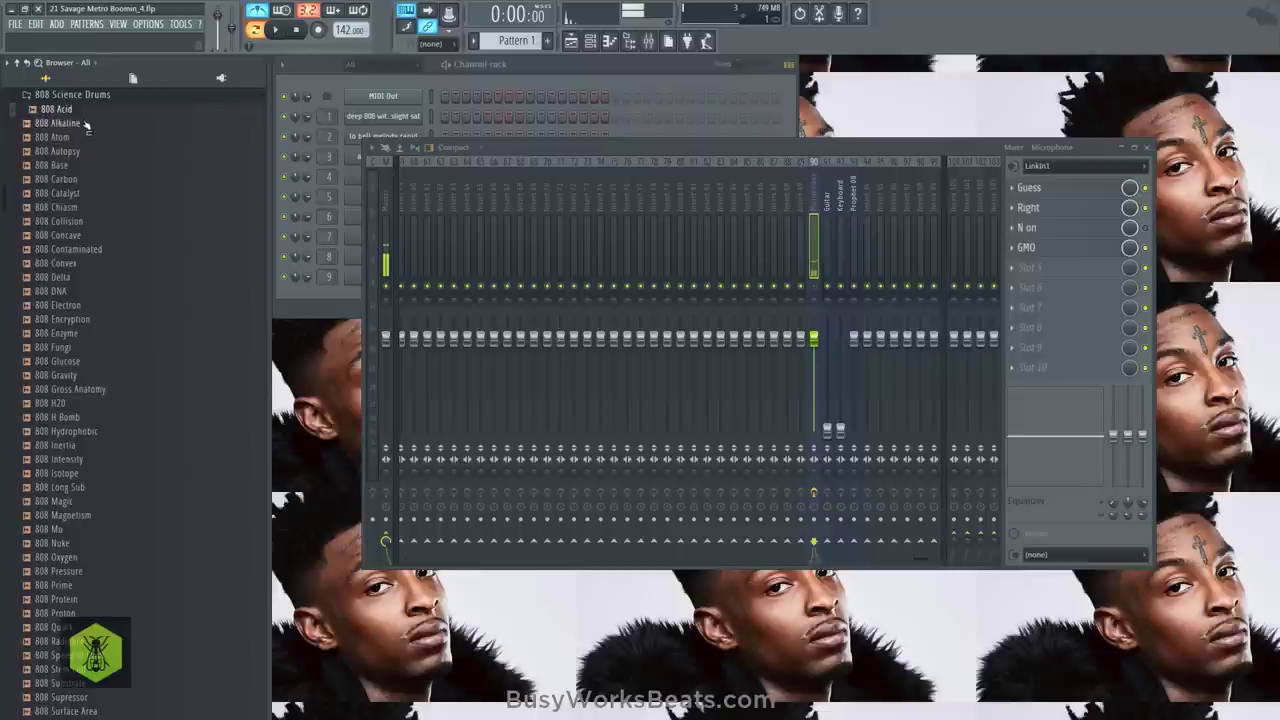
click(70, 124)
click(72, 138)
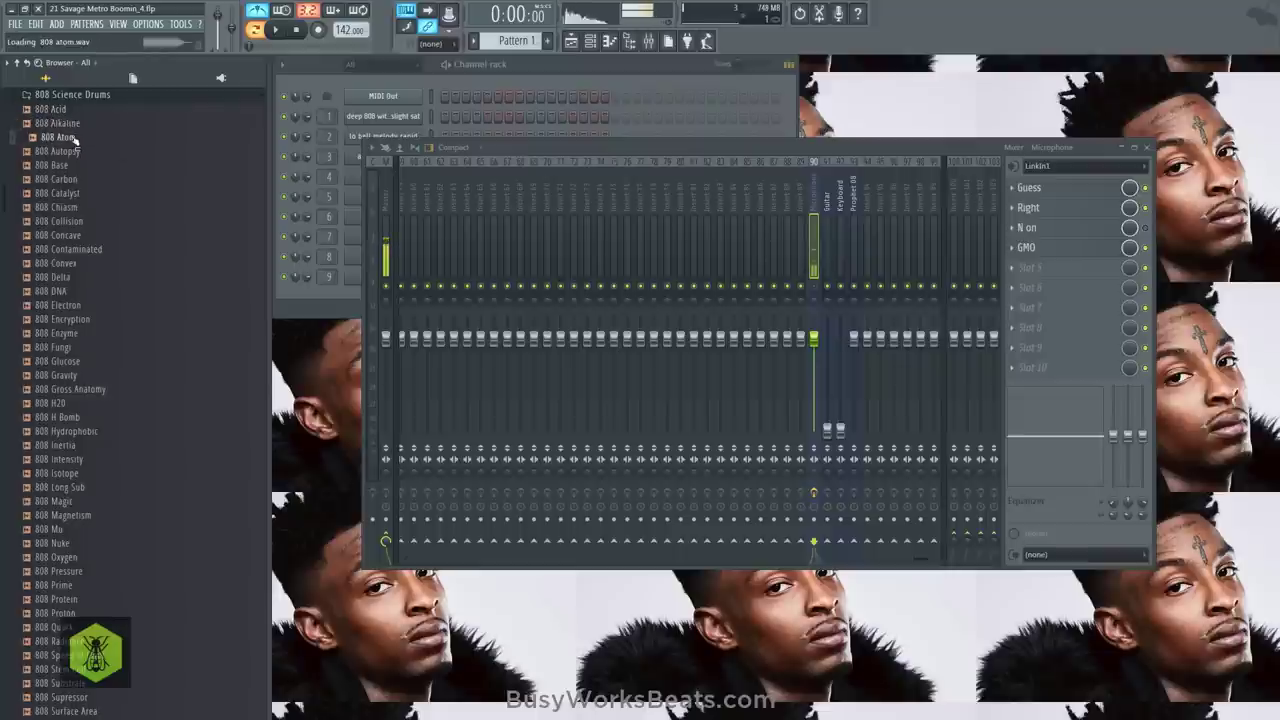
click(76, 152)
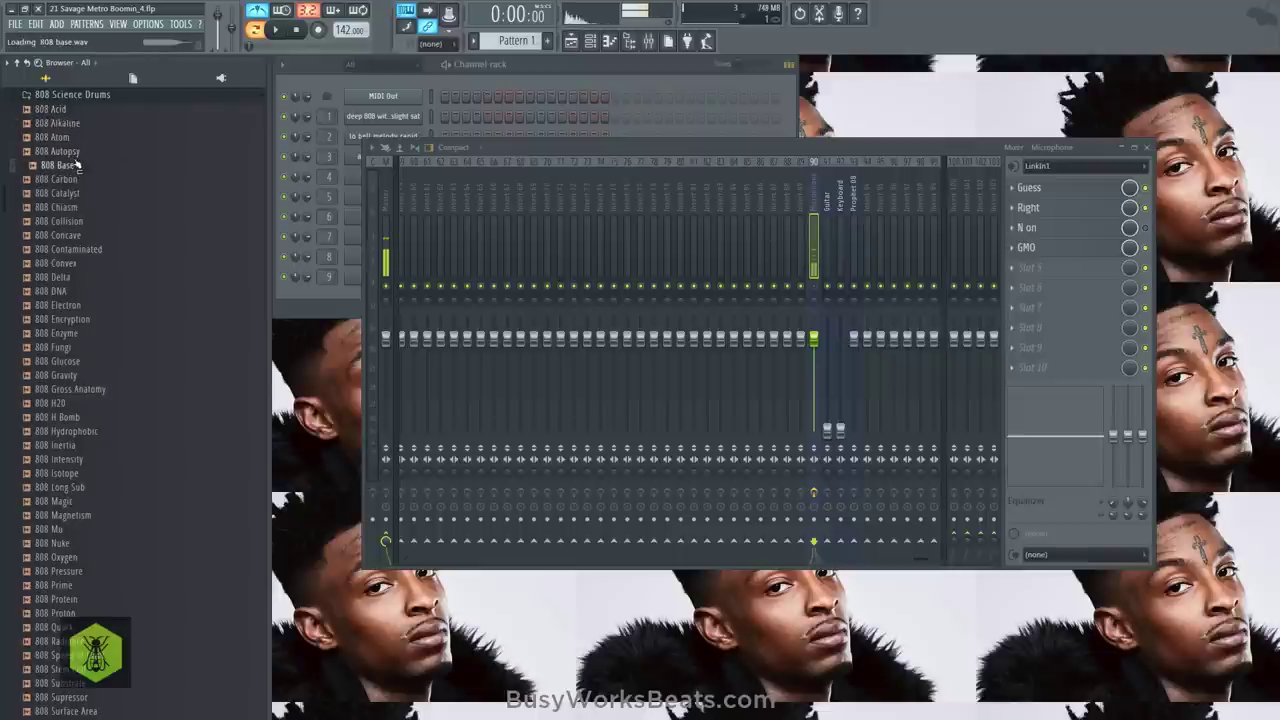
click(76, 180)
click(76, 194)
click(76, 208)
click(76, 222)
click(77, 224)
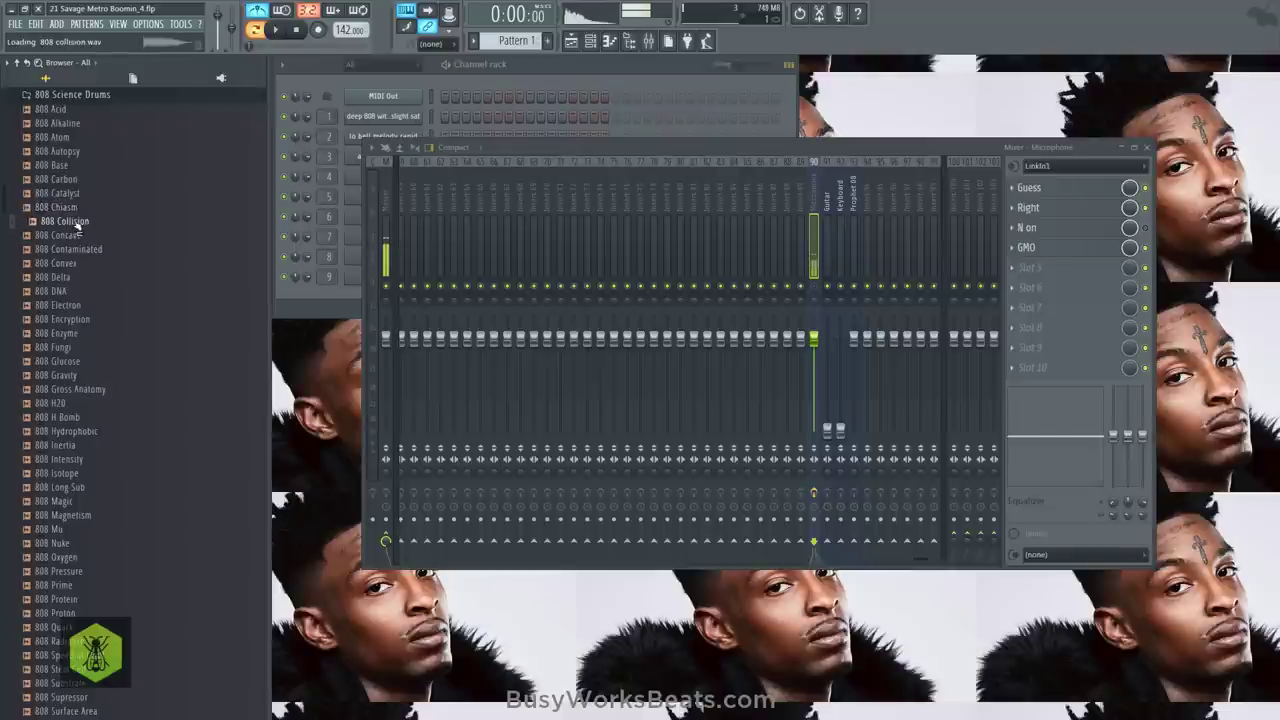
click(76, 250)
click(76, 264)
click(76, 278)
click(75, 291)
click(75, 305)
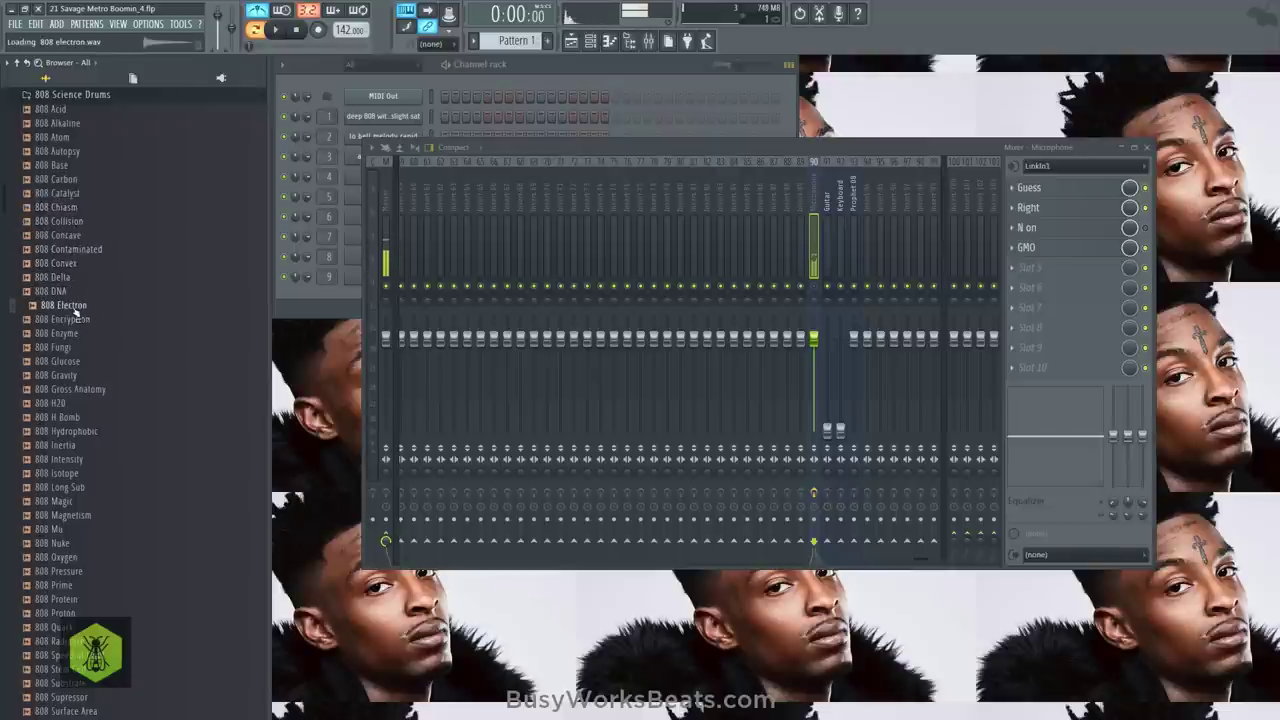
click(74, 333)
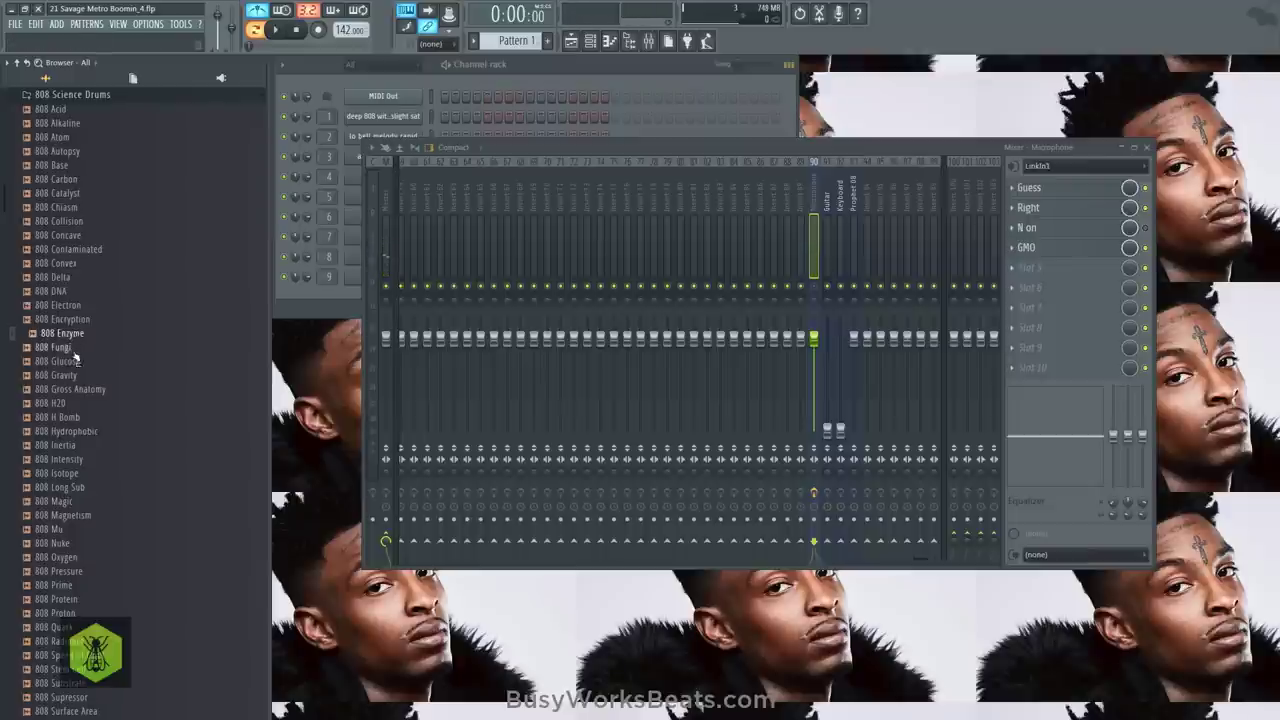
click(74, 347)
click(76, 361)
click(74, 375)
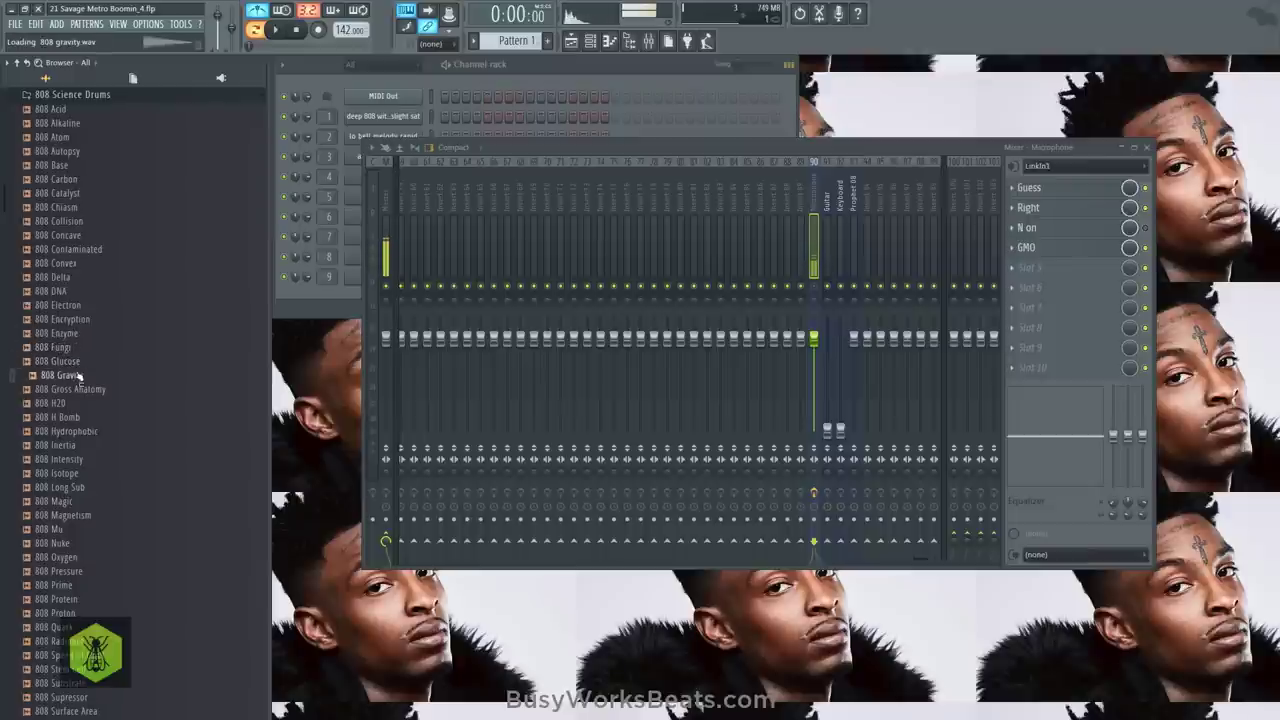
click(71, 390)
click(72, 403)
click(74, 417)
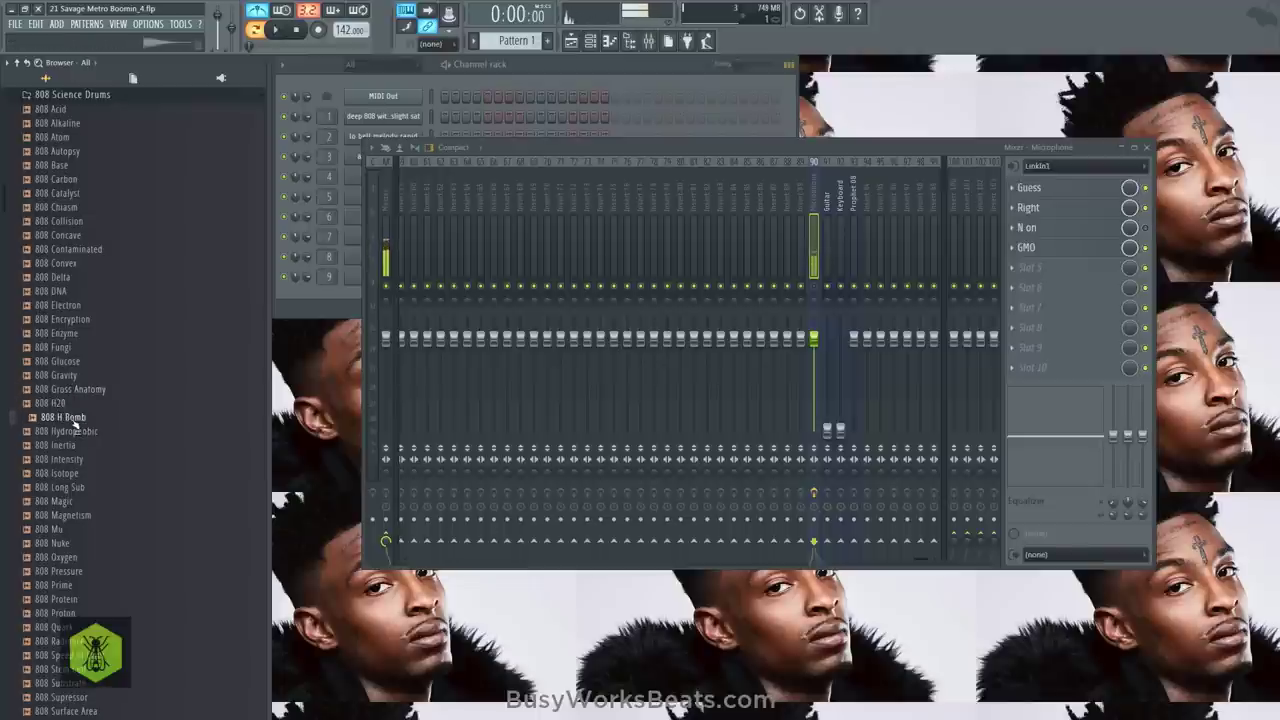
Load the 808 H Bomb sample into a new sampler channel and unmute the Microphone mixer track
right_click(75, 420)
click(90, 428)
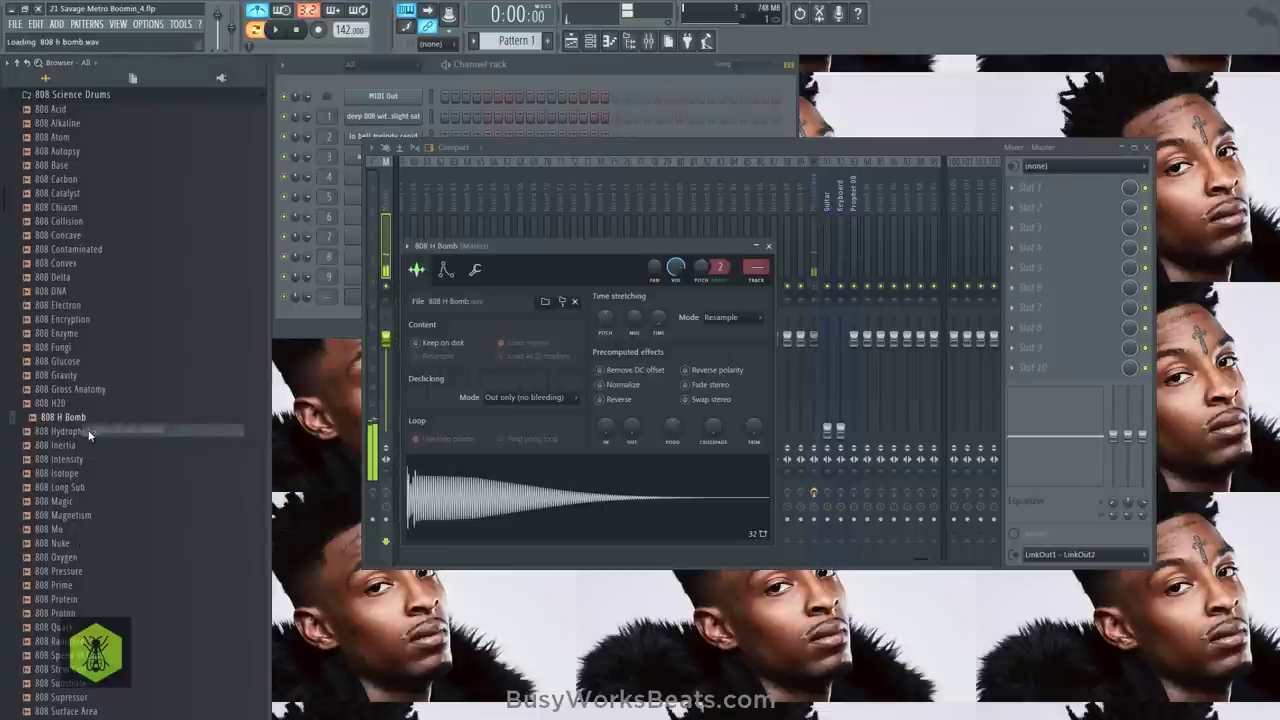
click(818, 290)
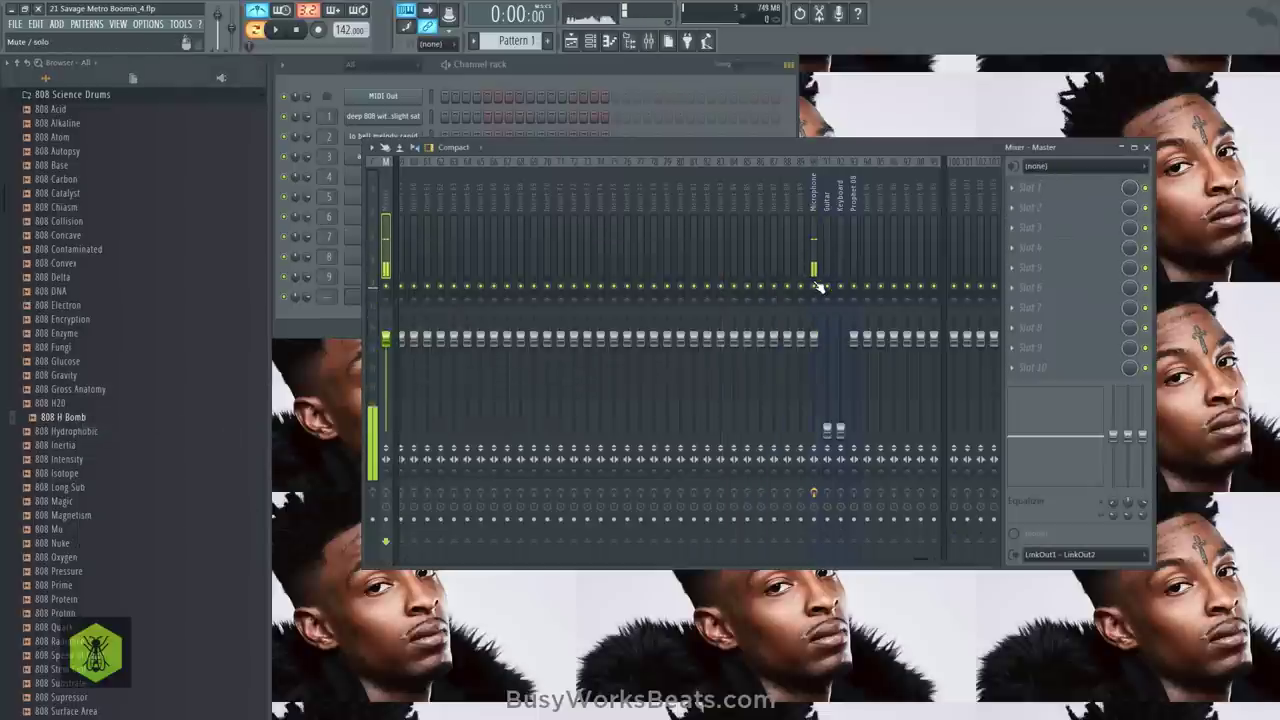
click(817, 286)
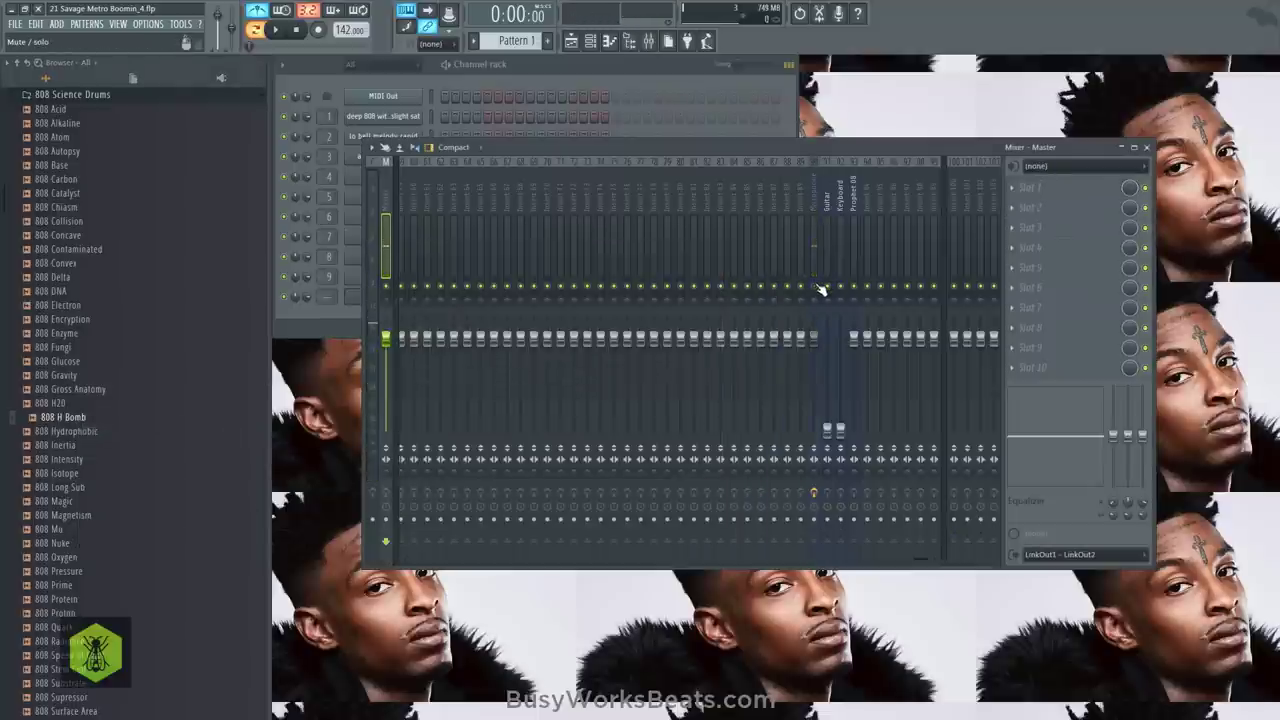
click(817, 287)
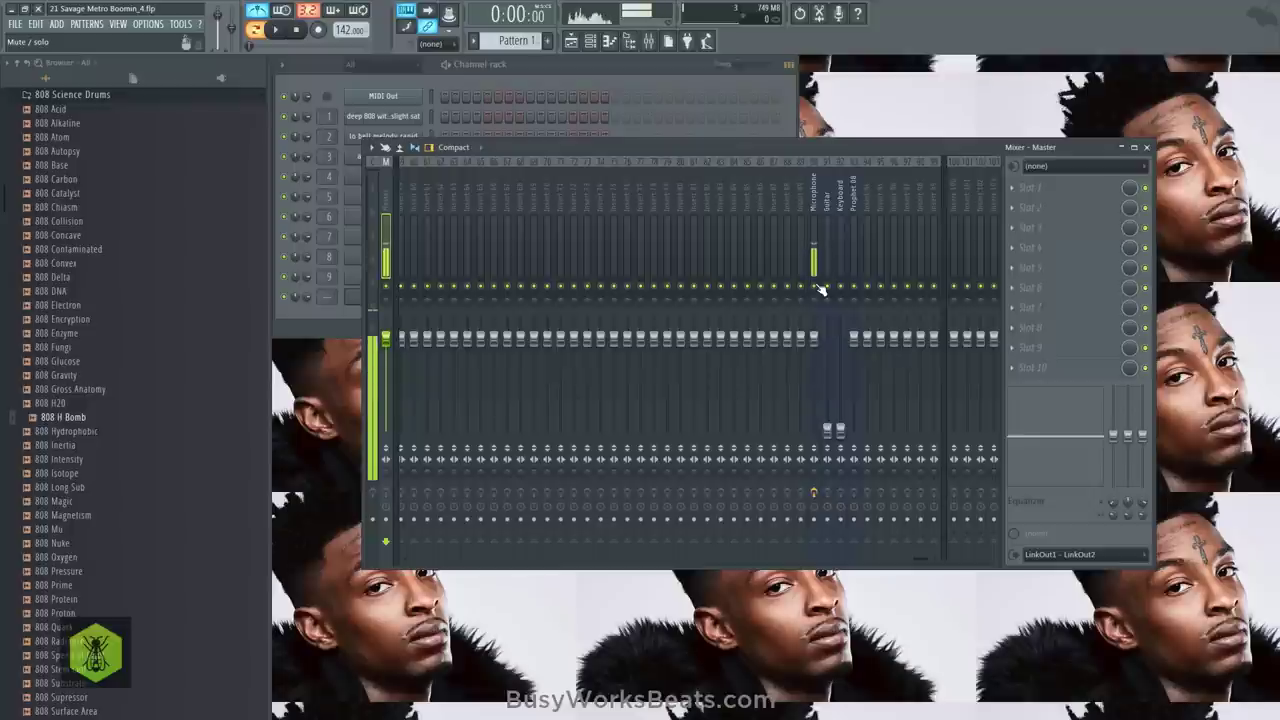
Route the 808 H Bomb channel to mixer track 1 and move it up to just below MIDI Out
click(332, 298)
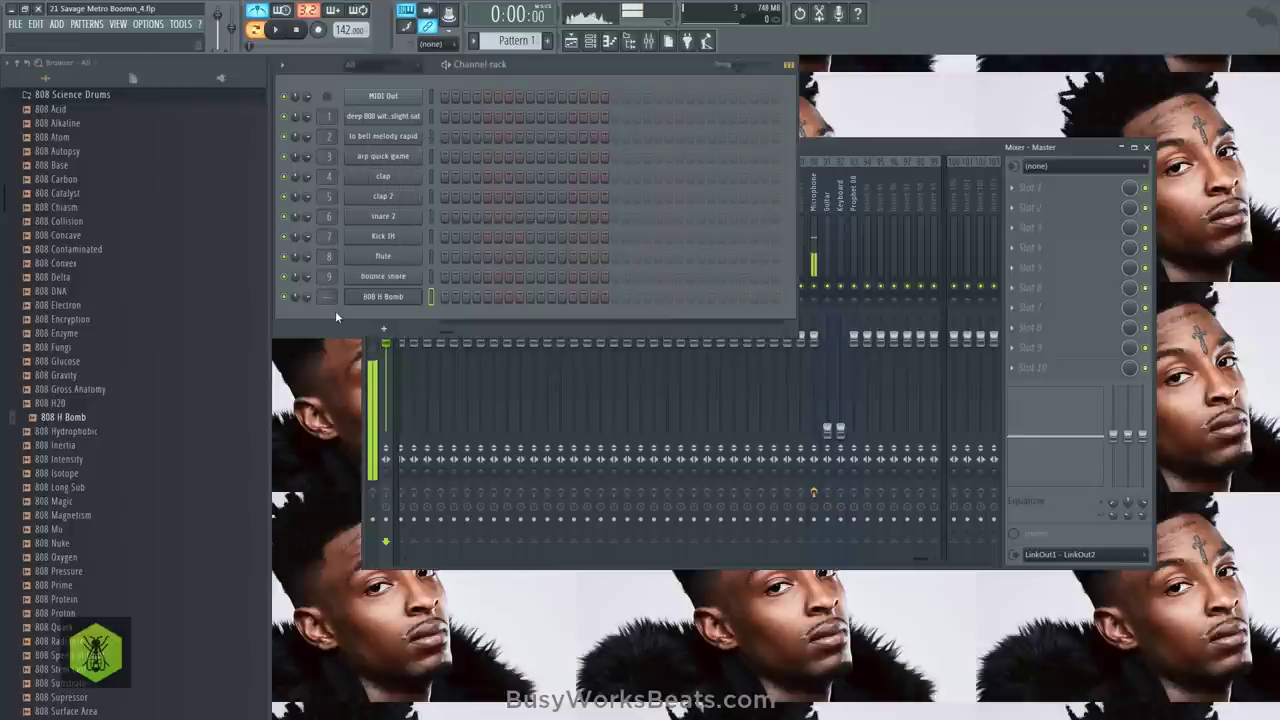
drag(330, 298, 330, 288)
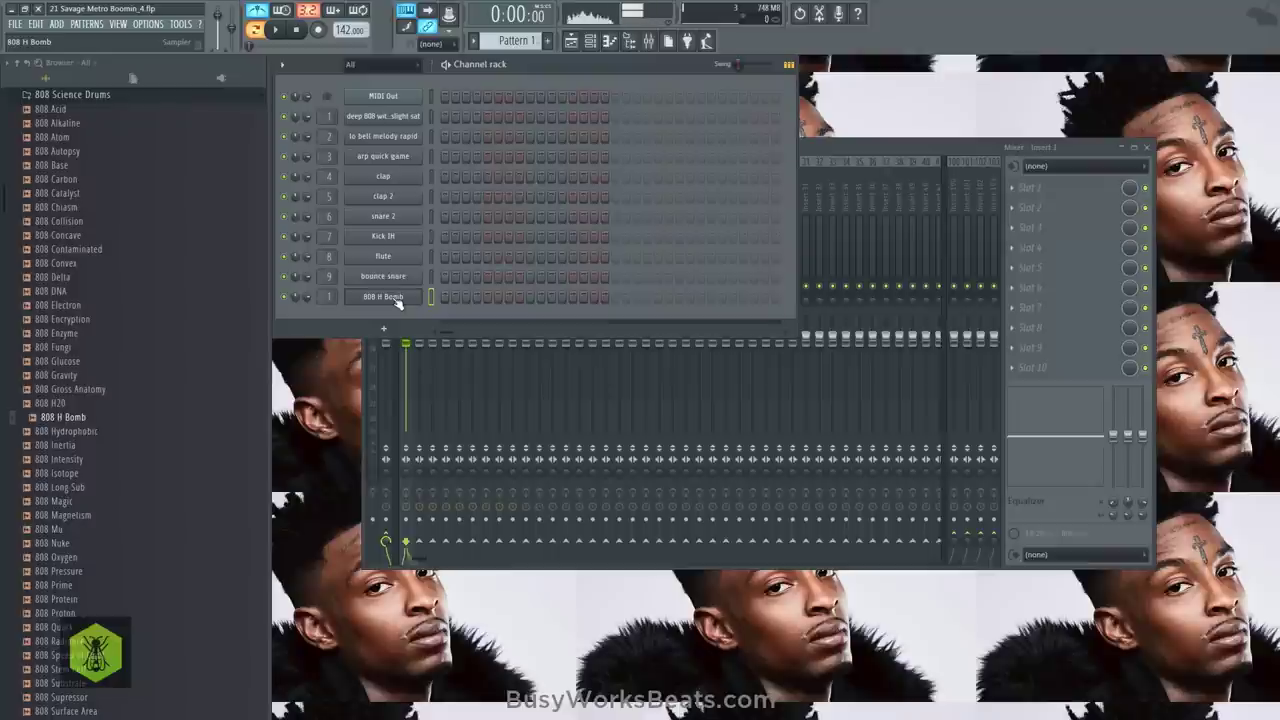
key(Up)
key(Up)
click(430, 297)
key(alt+Up)
key(alt+Up)
key(alt+Up)
key(alt+Up)
key(alt+Up)
key(alt+Up)
key(alt+Up)
key(alt+Up)
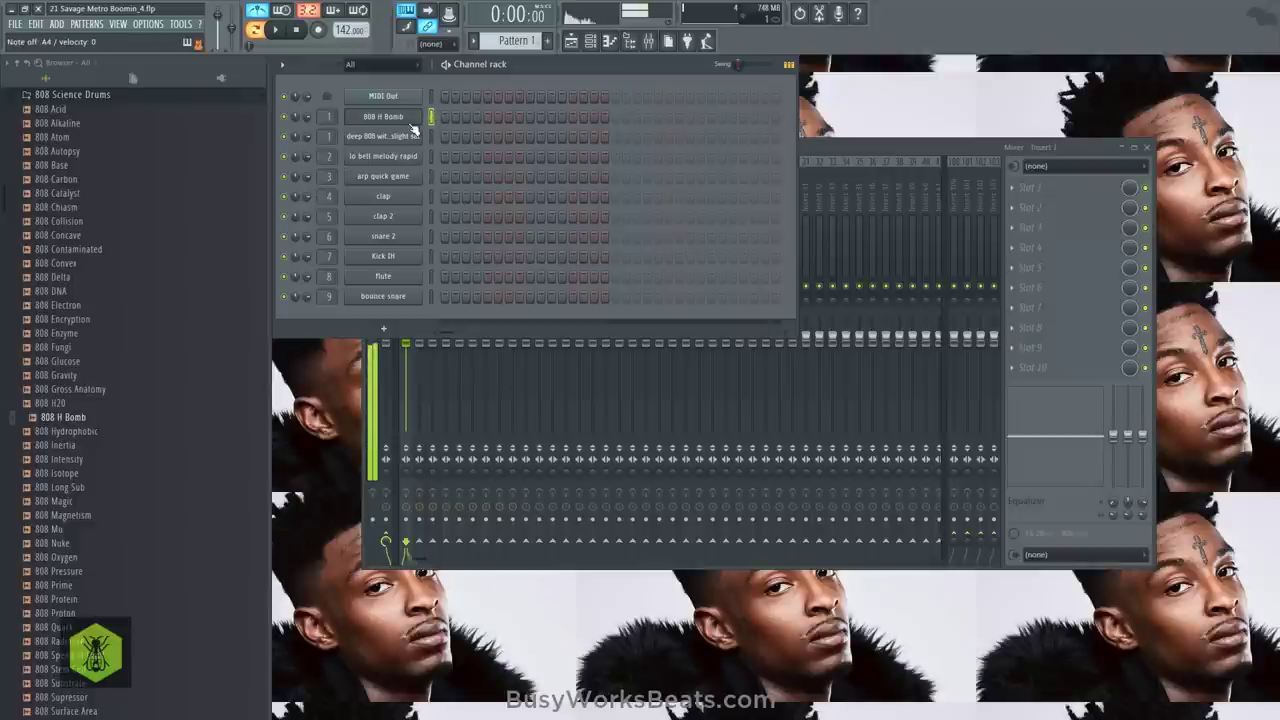
Delete the old deep 808 channel below 808 H Bomb
right_click(418, 137)
key(d)
key(Return)
right_click(408, 120)
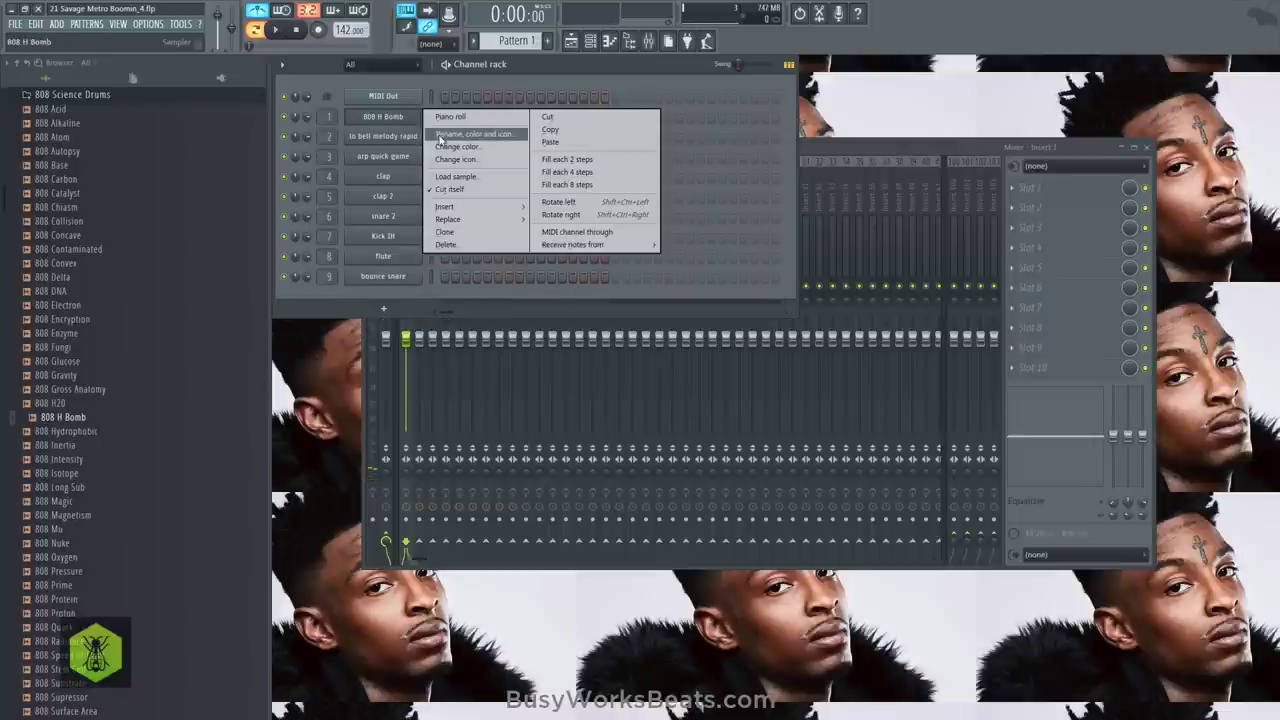
click(443, 136)
key(Return)
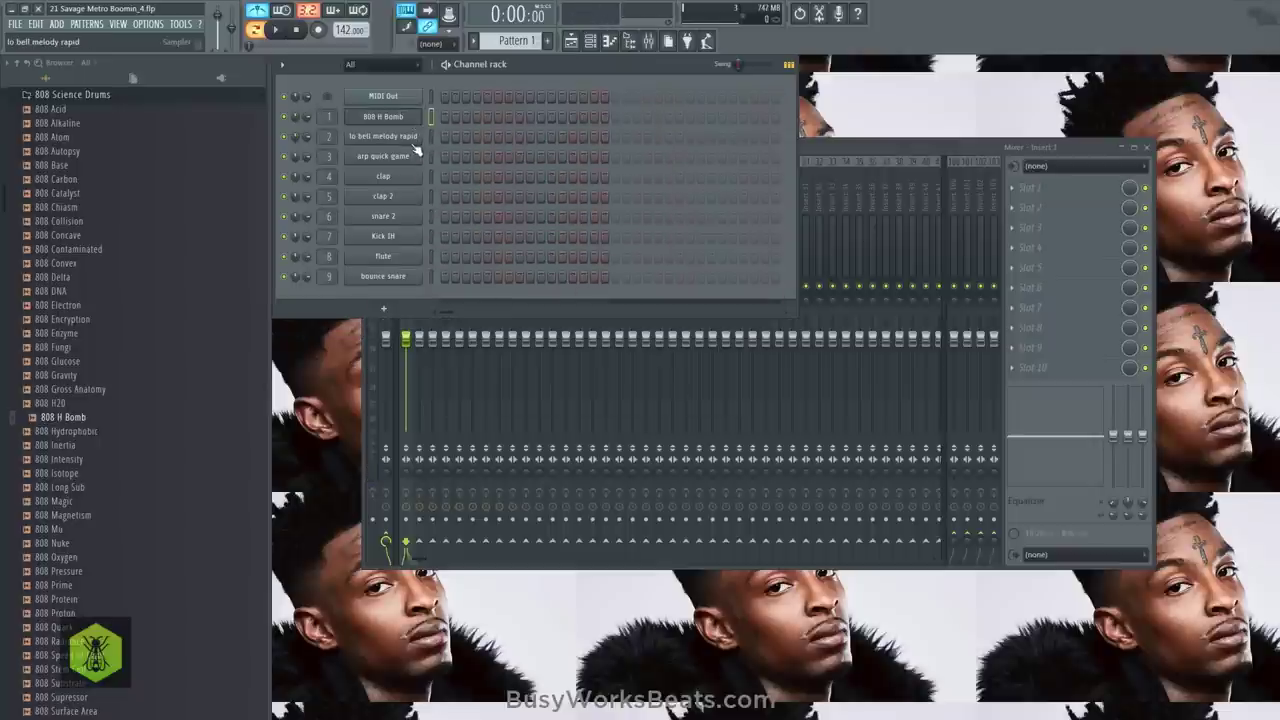
Replace the lo bell melody rapid channel with Omnisphere [64bit] and reposition its plugin window so it is fully visible
right_click(408, 142)
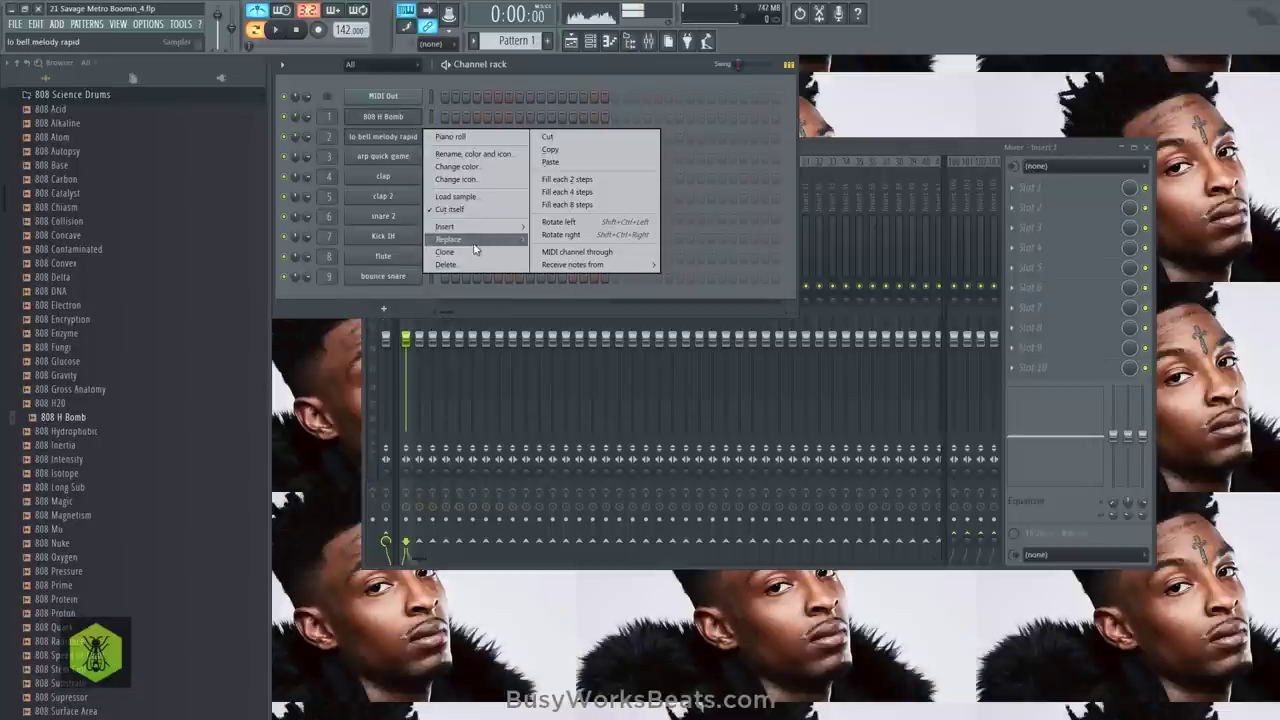
mouse_move(470, 239)
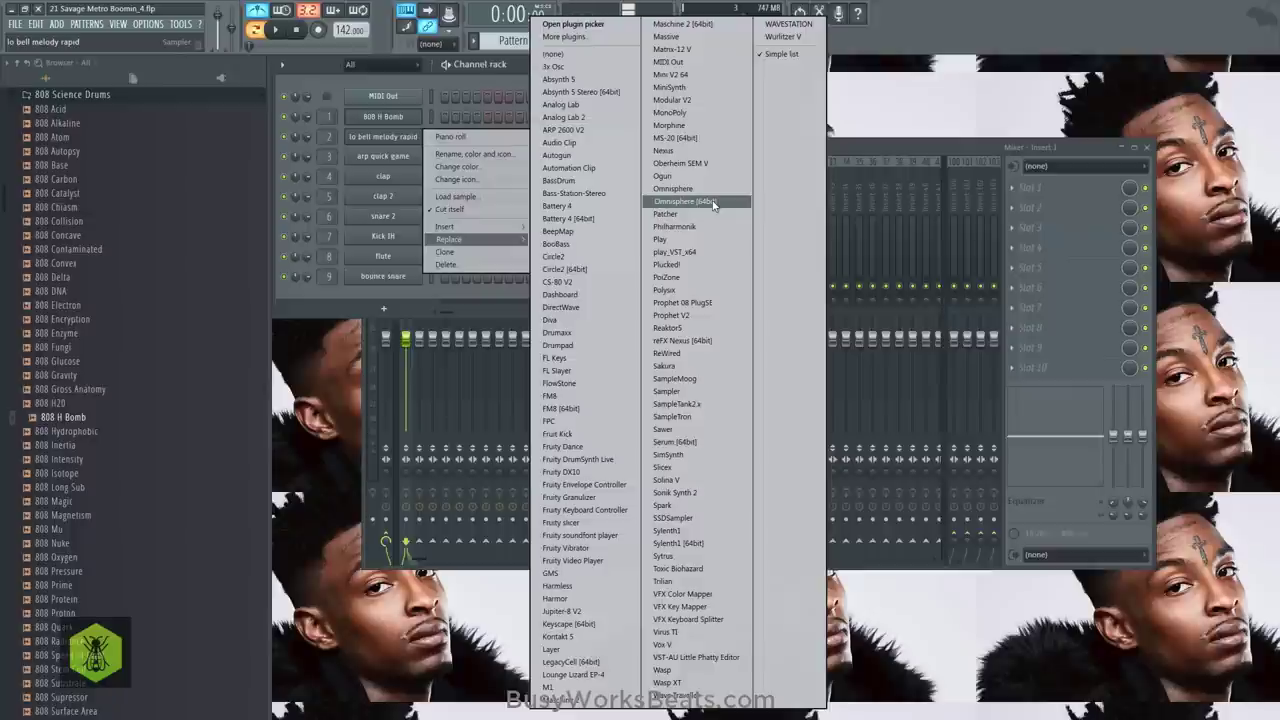
click(713, 205)
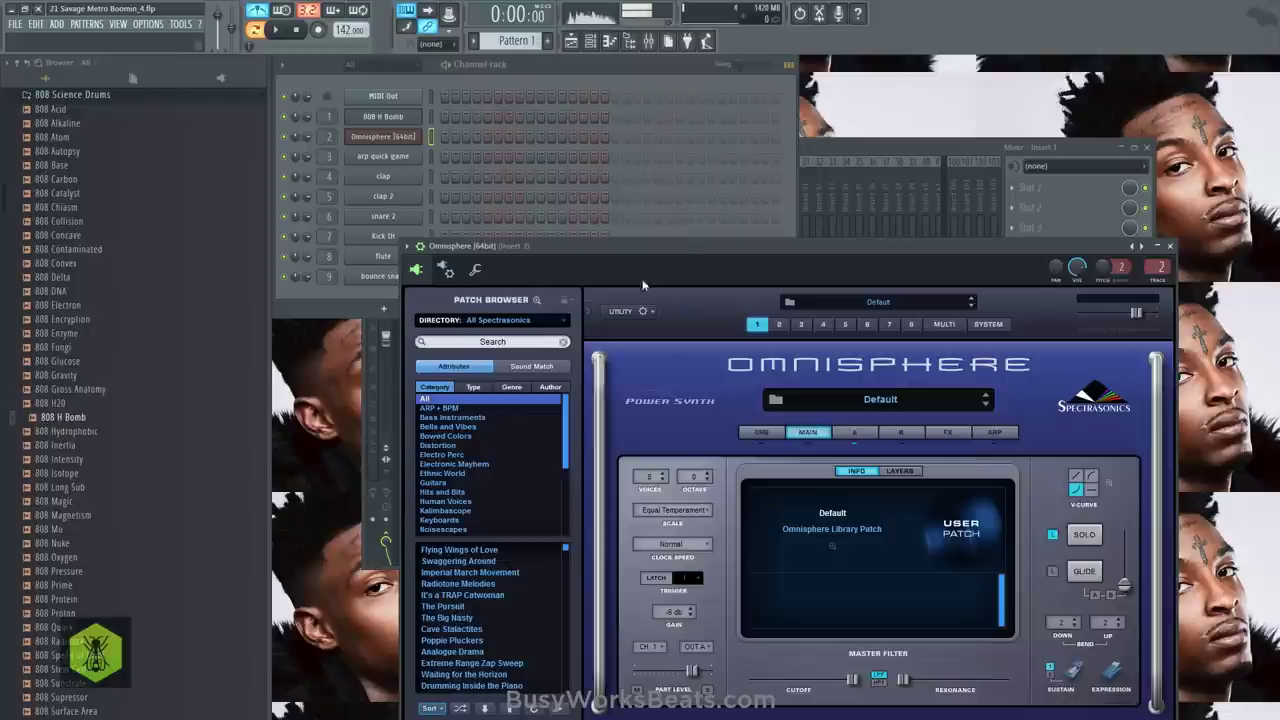
drag(620, 245, 556, 127)
Search the Omnisphere patches for "bell" and filter them by the Synth Poly category
scroll(399, 362, down, 5)
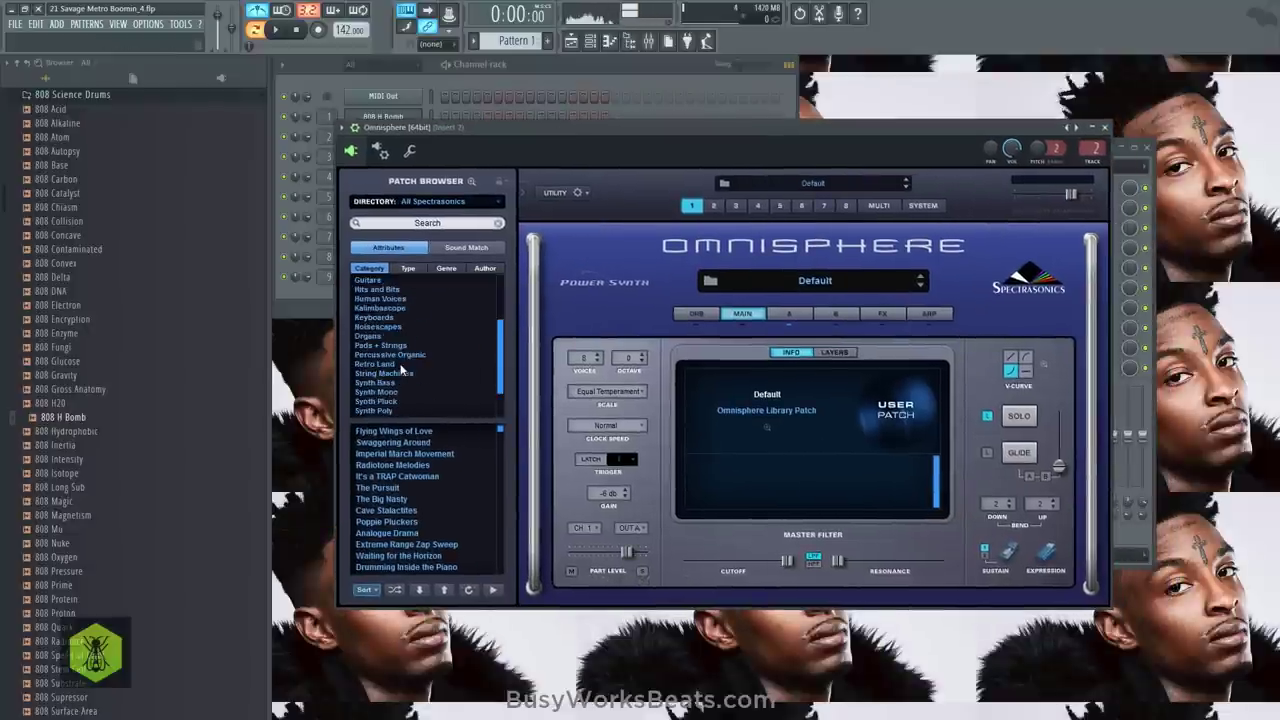
click(398, 224)
text(De)
key(Return)
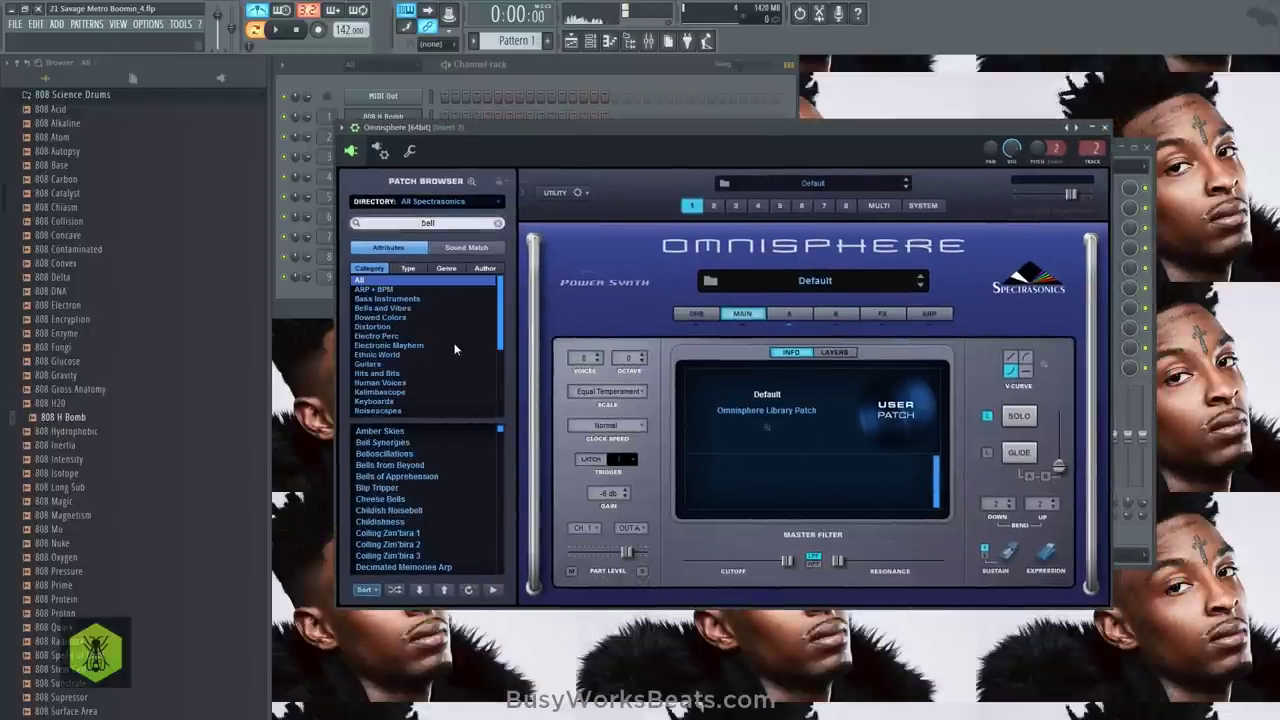
scroll(440, 346, down, 5)
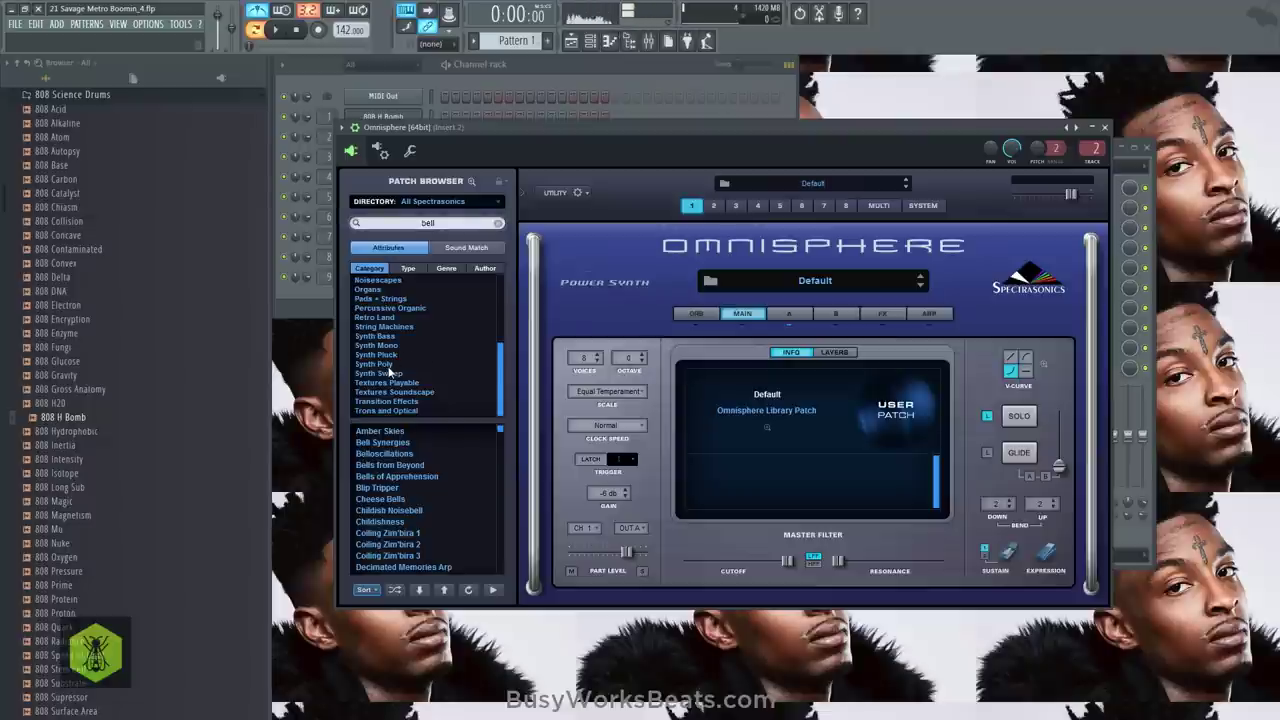
click(392, 365)
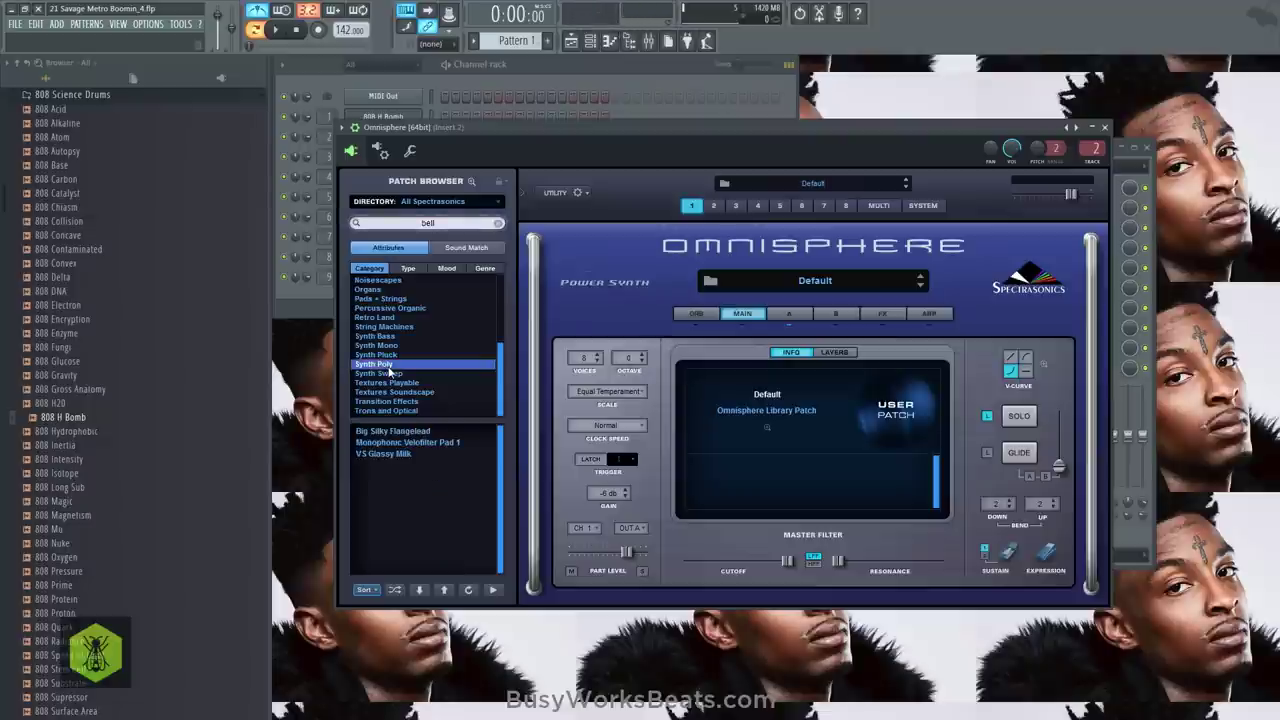
Audition the Synth Poly patches Big Silky Flangelead and Monophonic Velofilter Pad 1
click(404, 432)
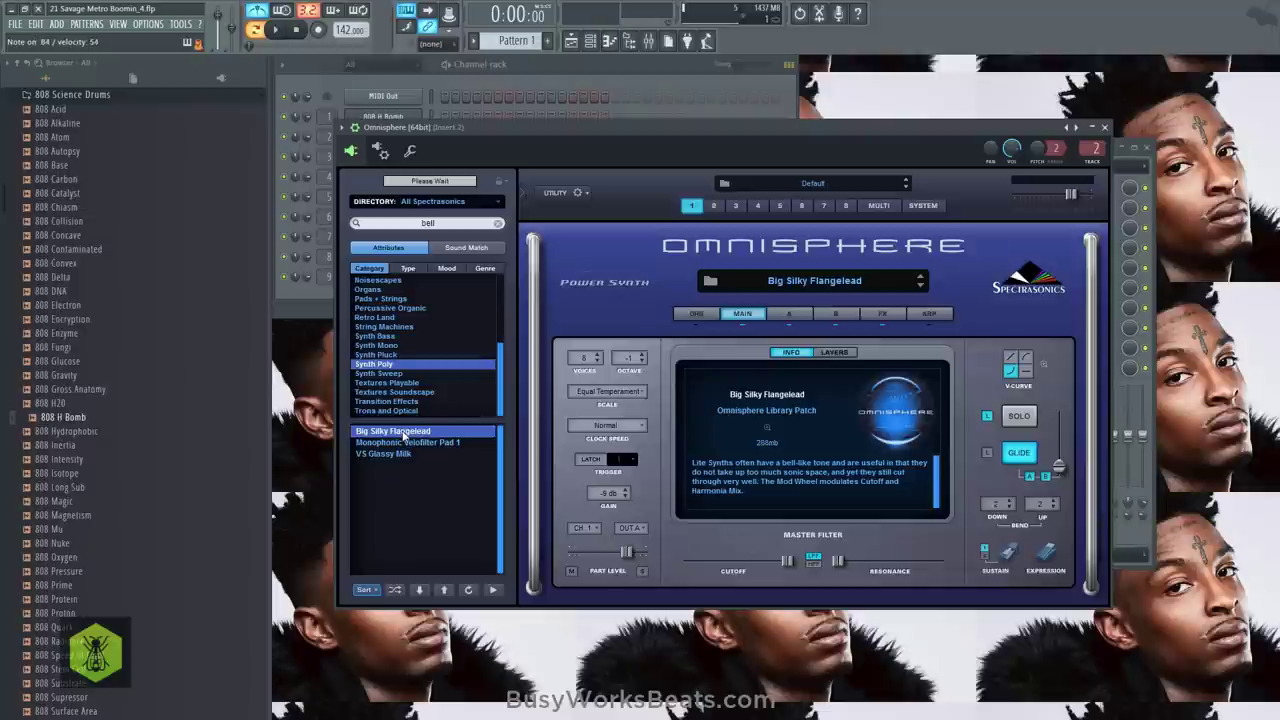
scroll(421, 362, up, 5)
scroll(421, 362, down, 5)
click(402, 364)
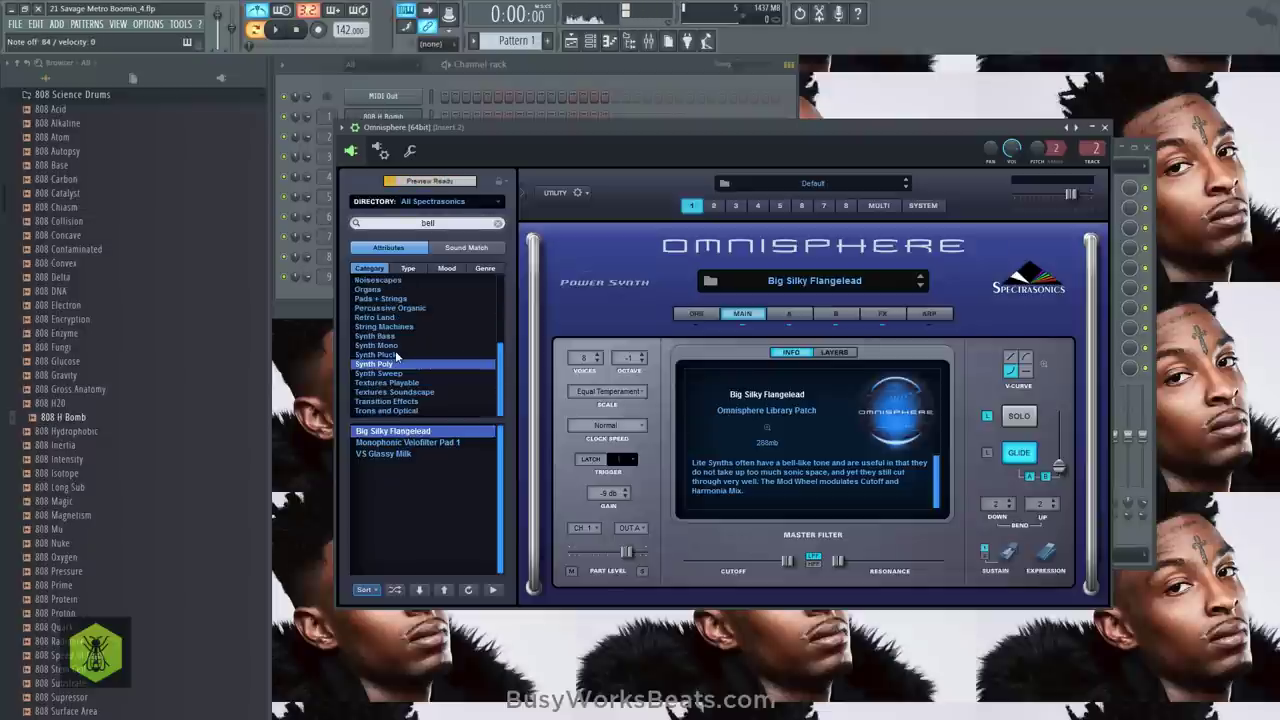
click(408, 442)
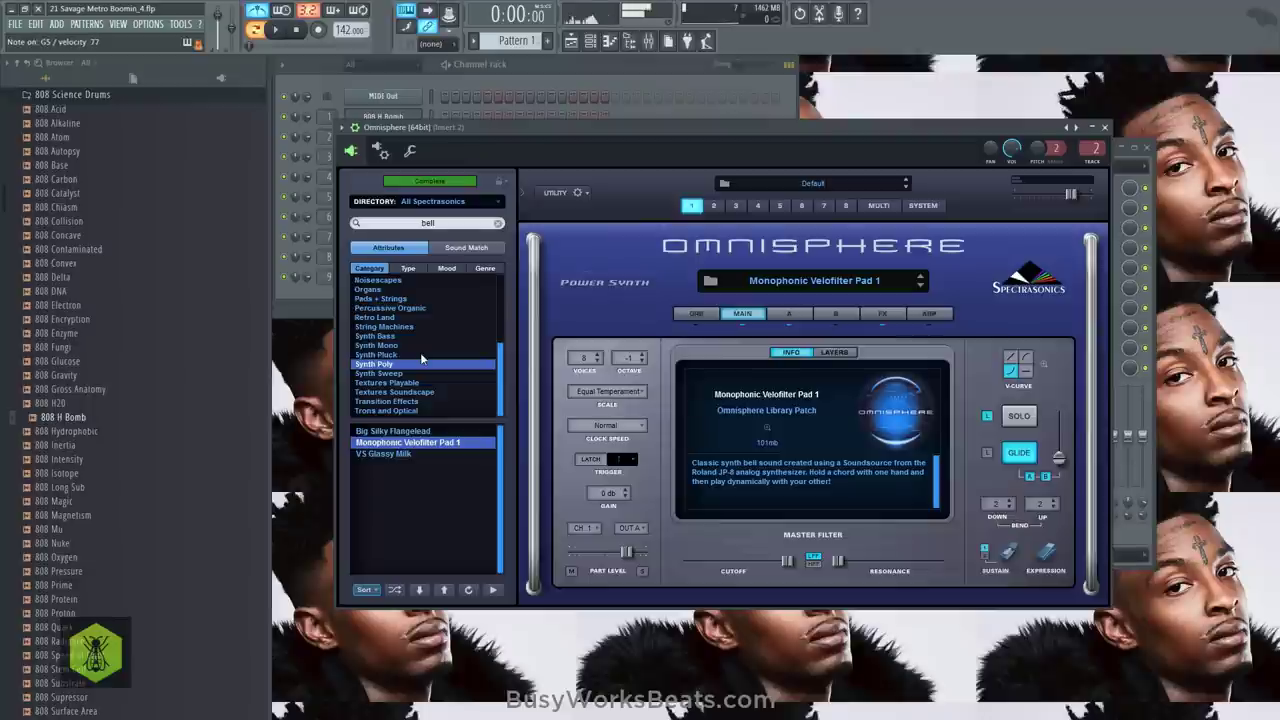
Filter the bell patches by the Bells and Vibes category and the Bells Synth type, and shuffle the results
scroll(421, 358, up, 5)
click(383, 308)
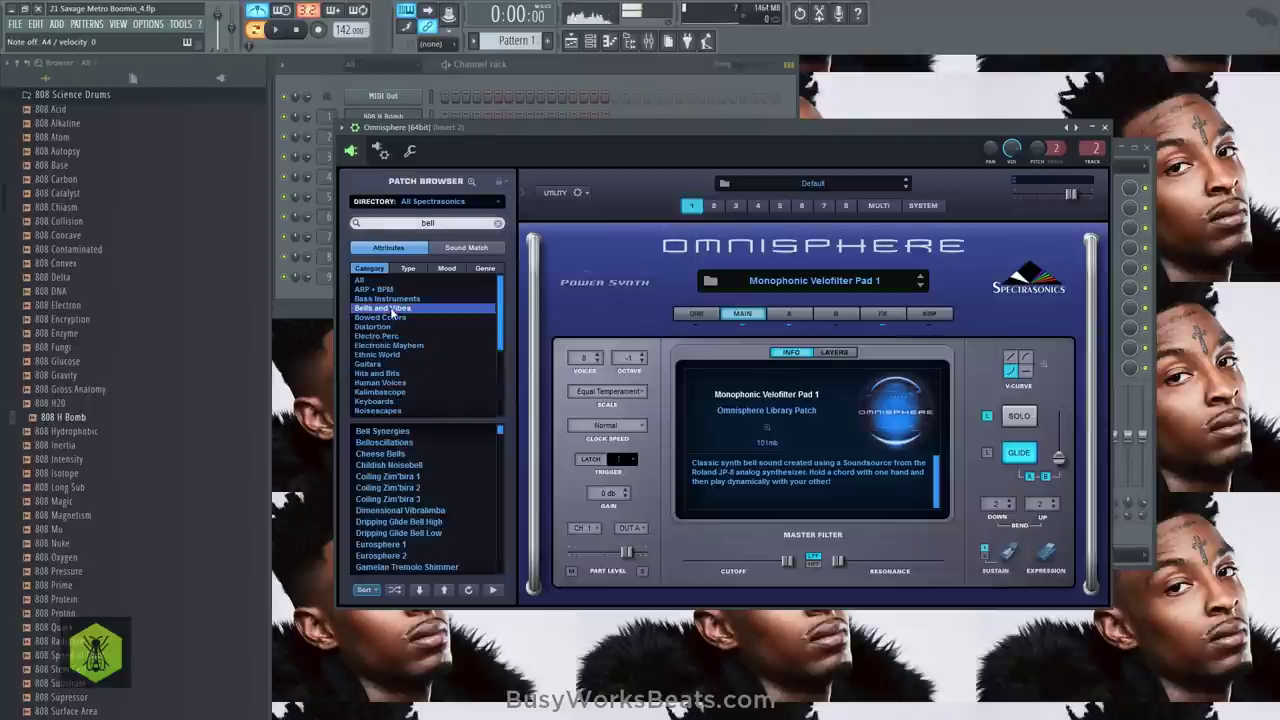
click(407, 268)
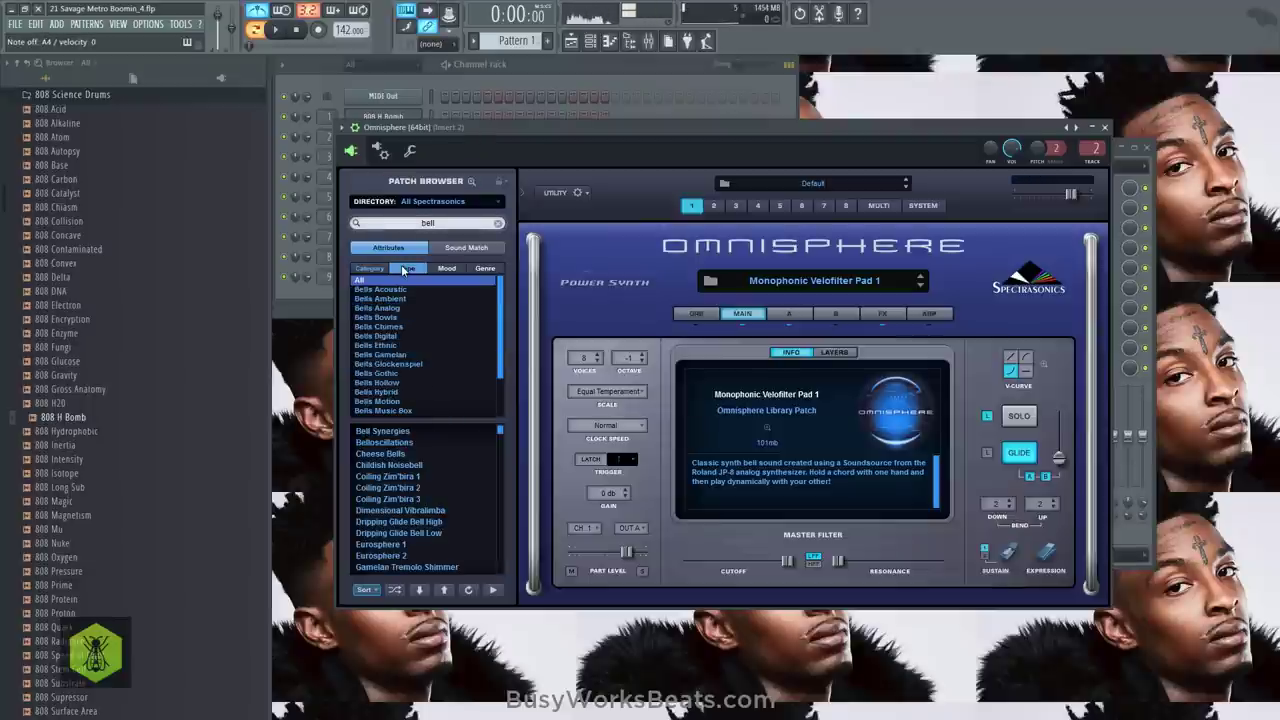
scroll(415, 308, down, 3)
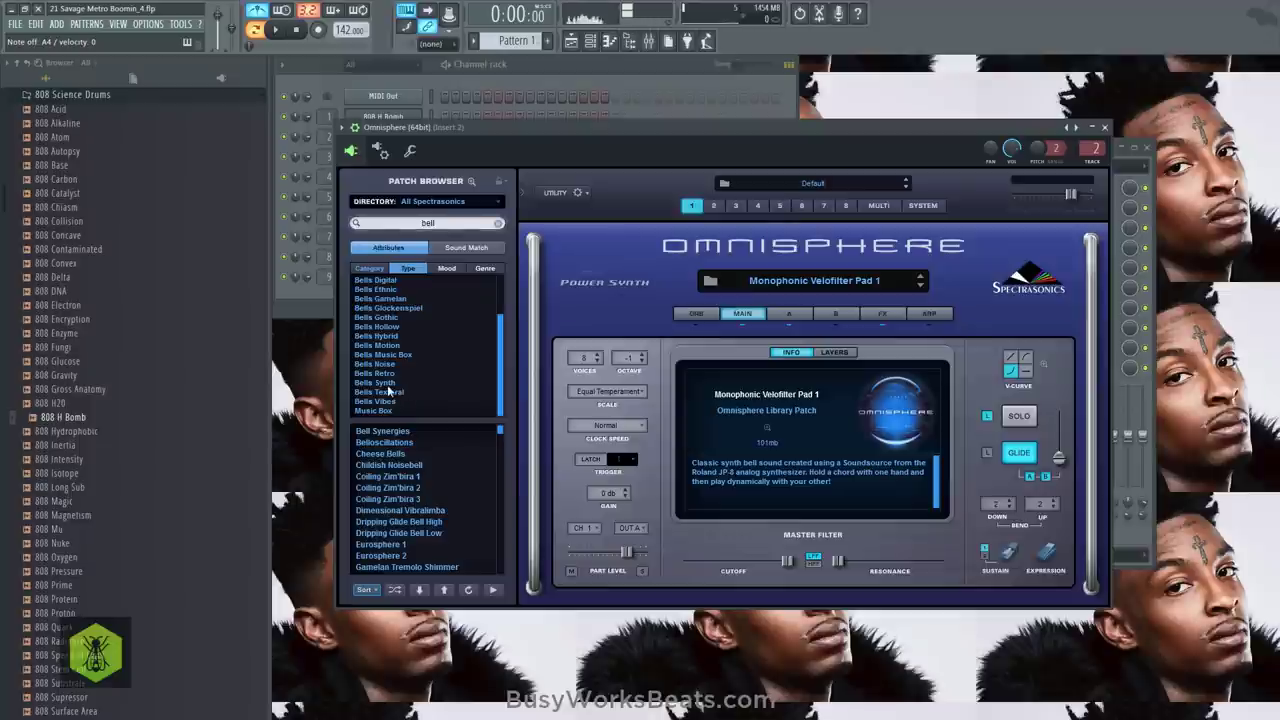
click(386, 384)
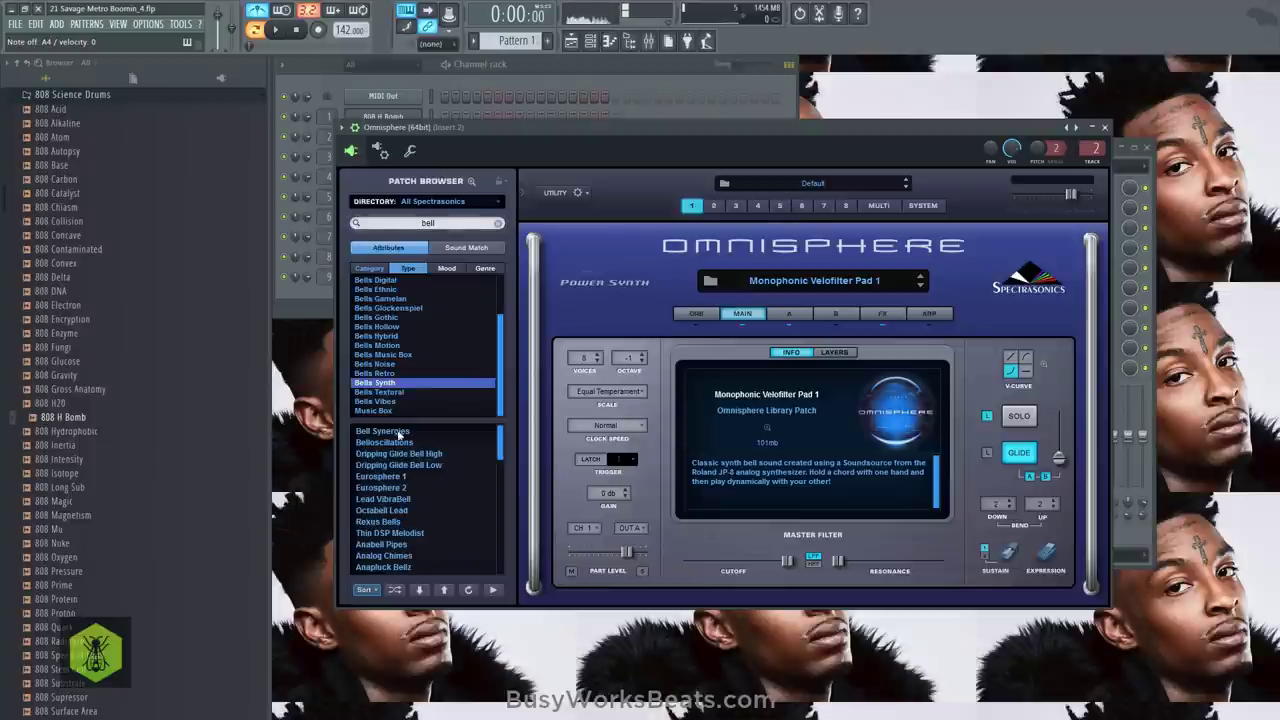
click(395, 590)
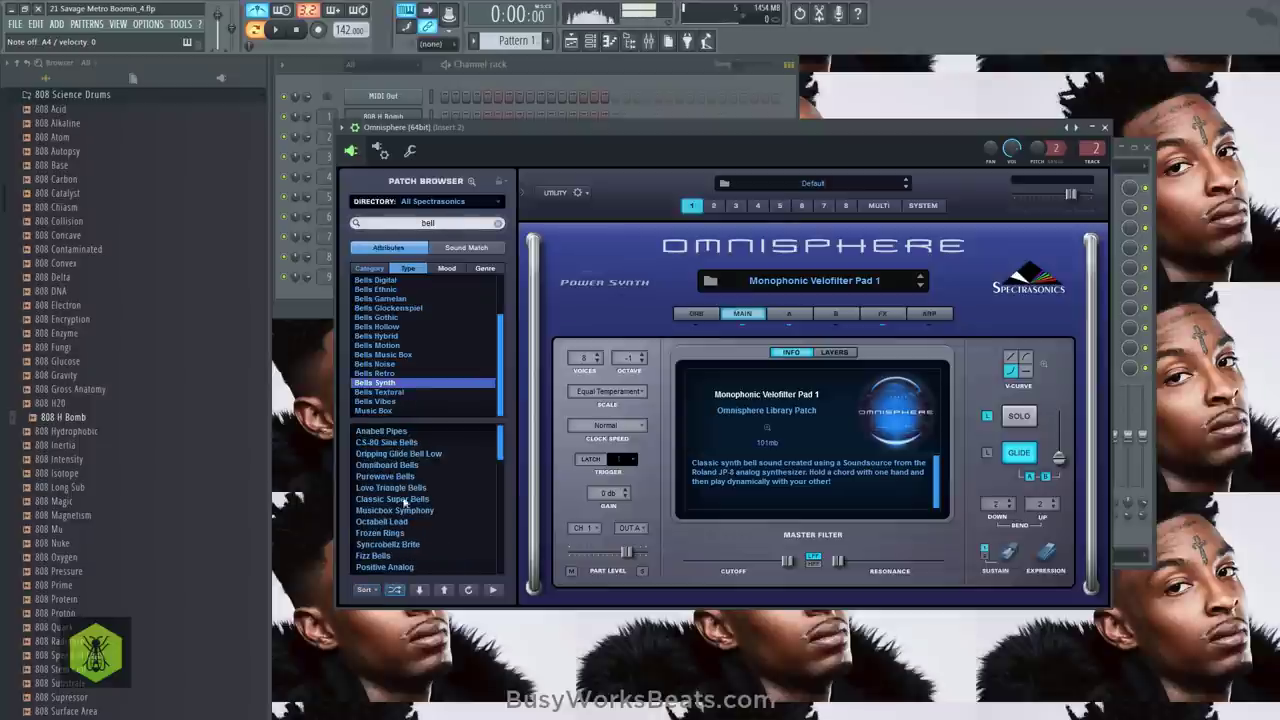
Audition the Omniboard Bells, Purewave Bells and CS-80 Sine Bells patches, and load Omniboard Bells
click(393, 467)
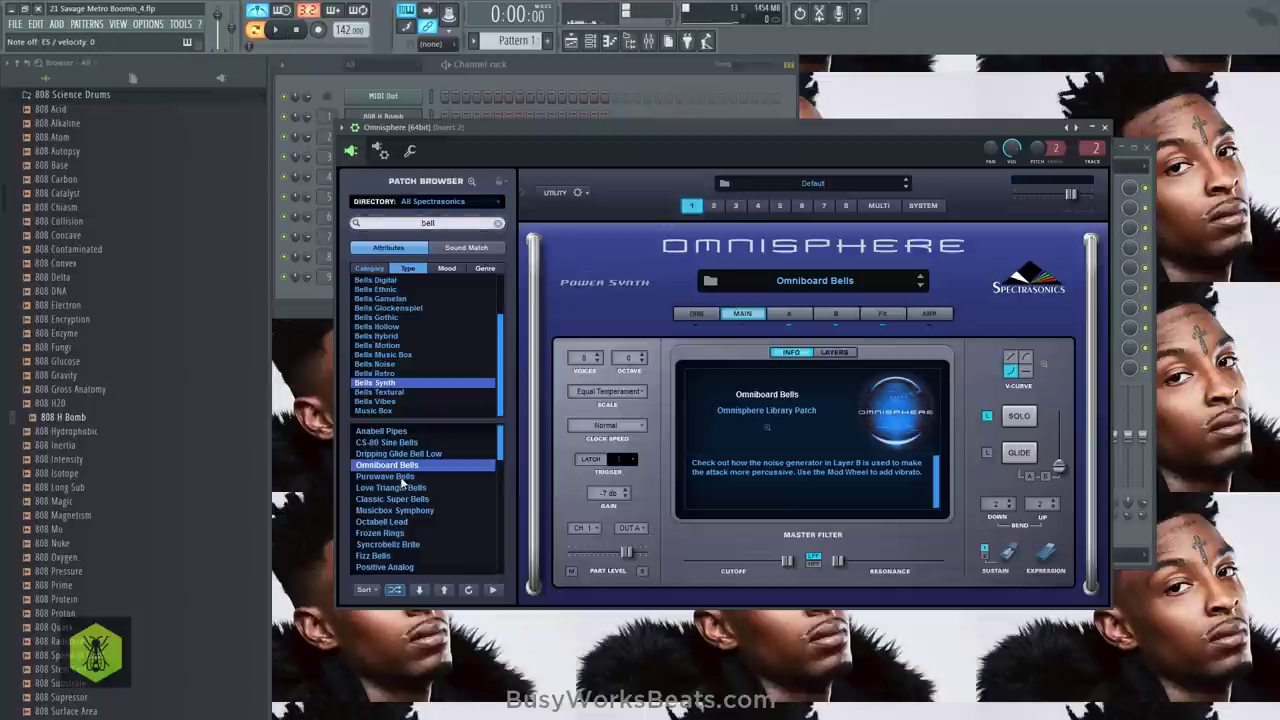
click(405, 478)
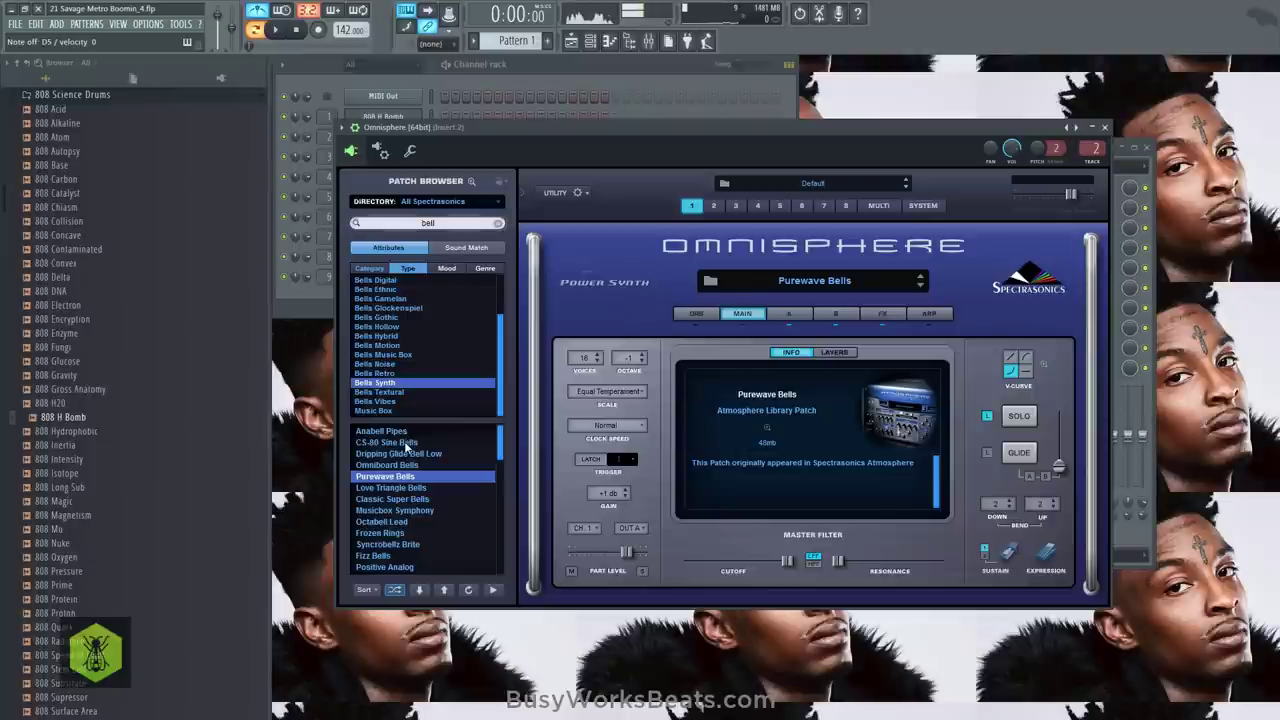
click(407, 442)
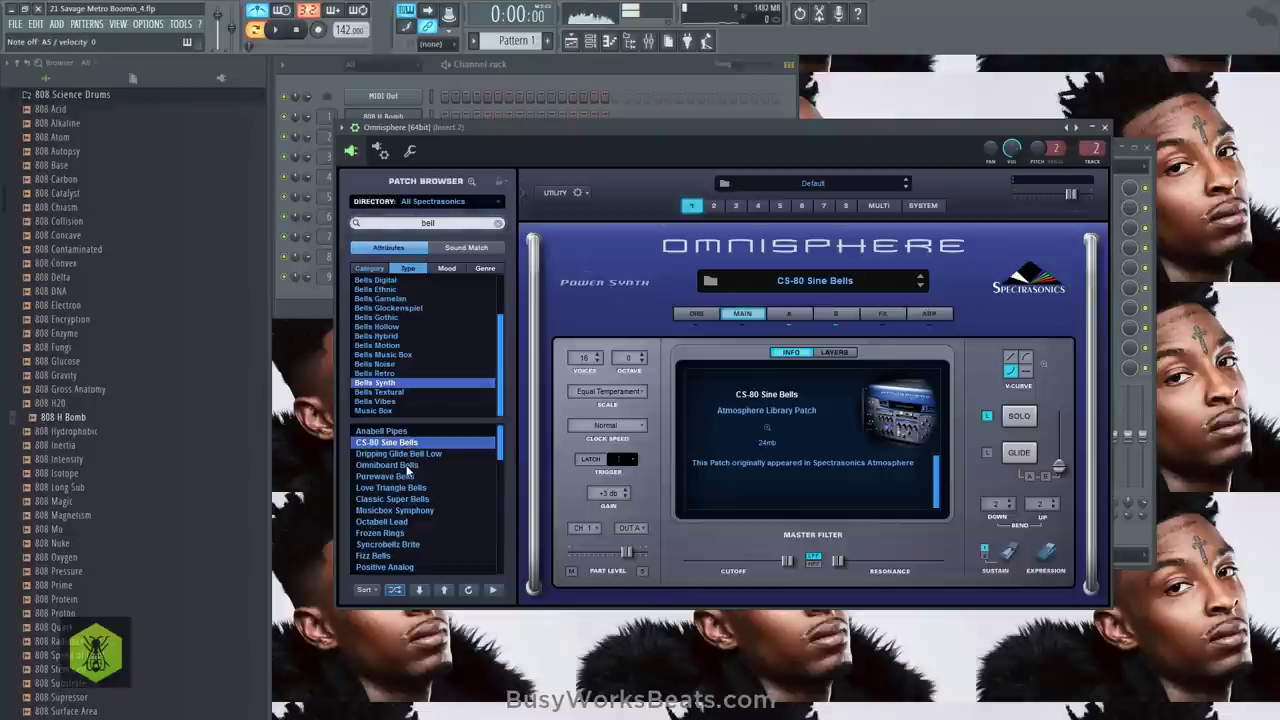
click(387, 465)
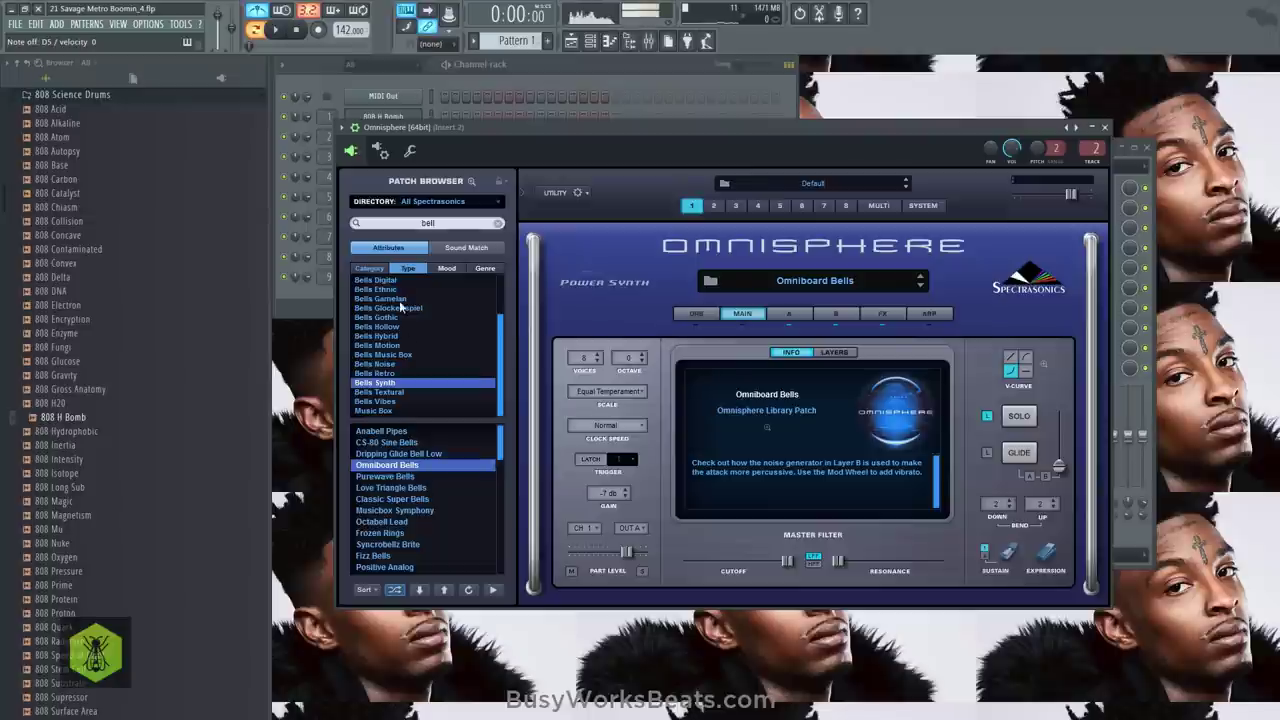
Lower the Omniboard Bells master filter cutoff close to its minimum and raise the resonance slightly
click(523, 66)
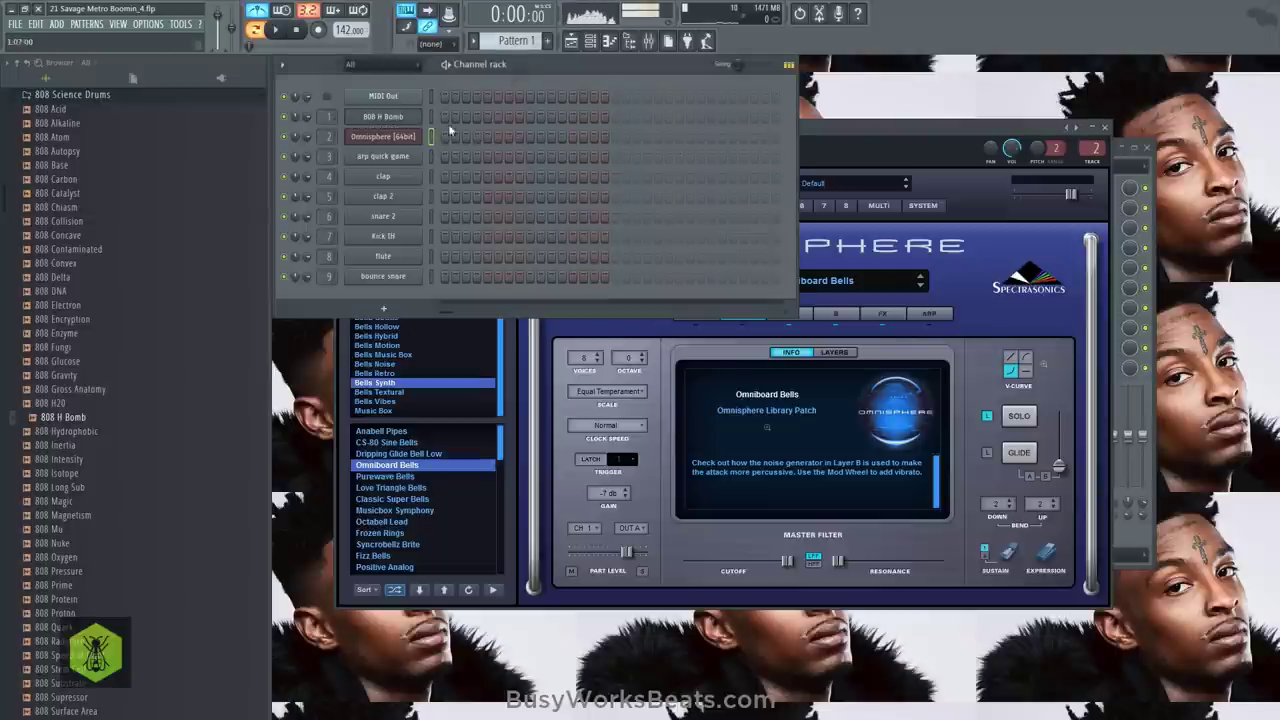
click(872, 184)
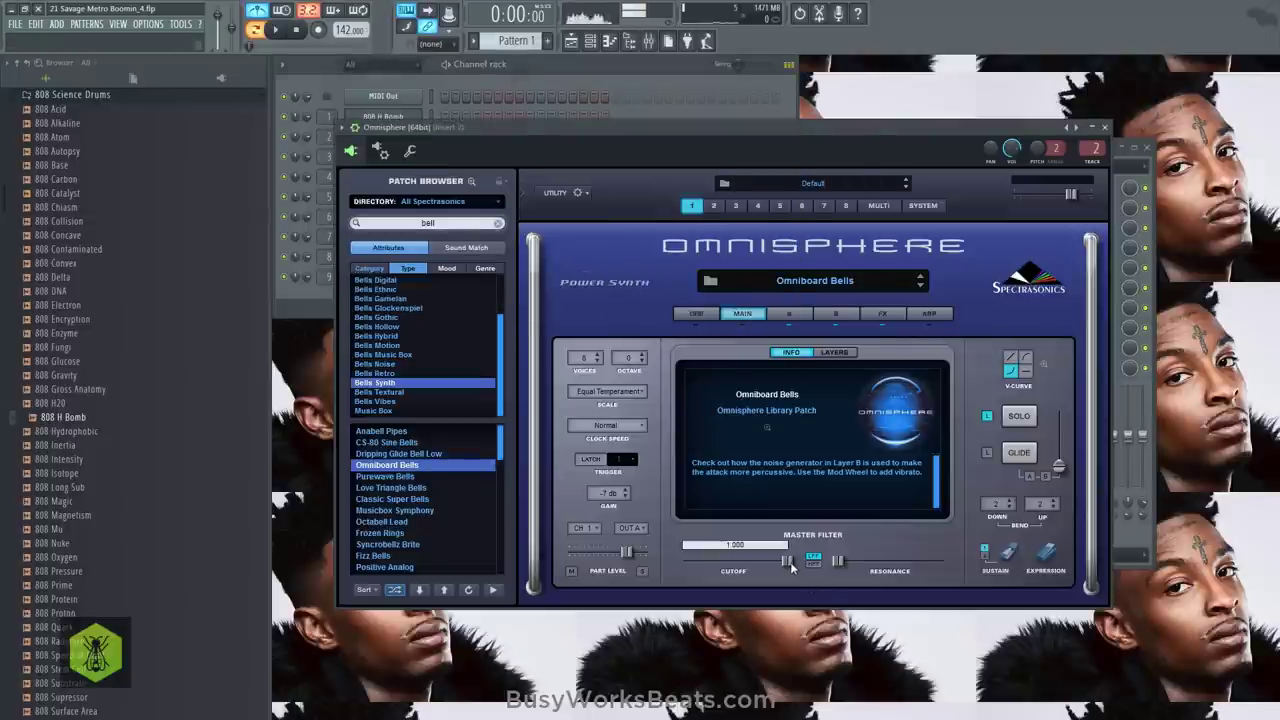
drag(788, 563, 703, 566)
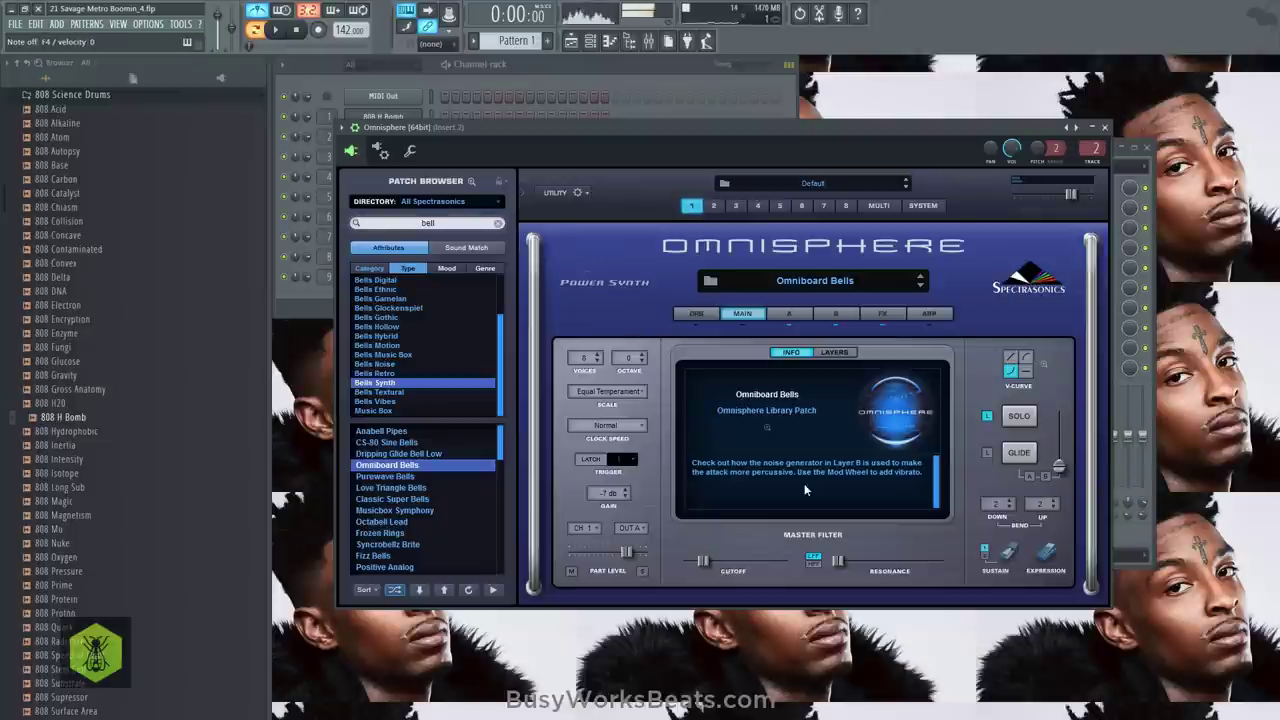
mouse_move(838, 561)
mouse_down()
mouse_move(898, 566)
mouse_move(861, 567)
mouse_up()
Open Omnisphere's piano roll and place an E3 note two steps long at the start of bar 1
click(519, 75)
right_click(412, 136)
click(437, 142)
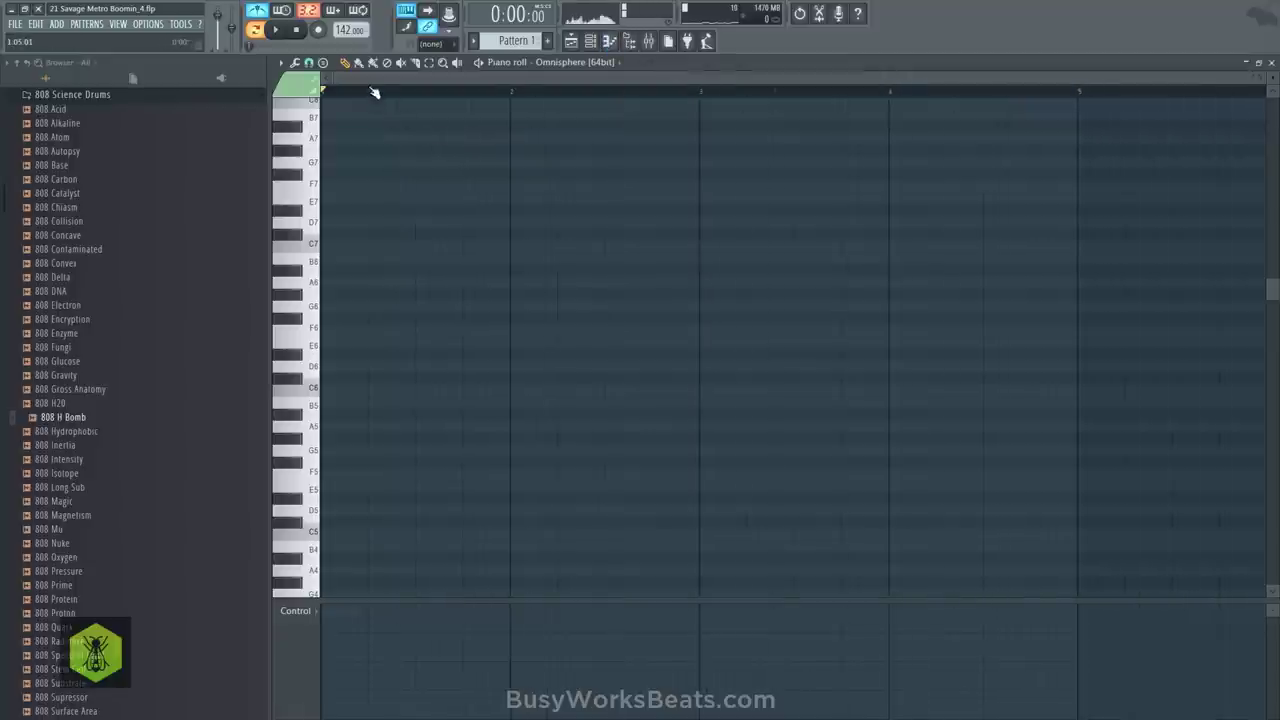
scroll(312, 275, down, 10)
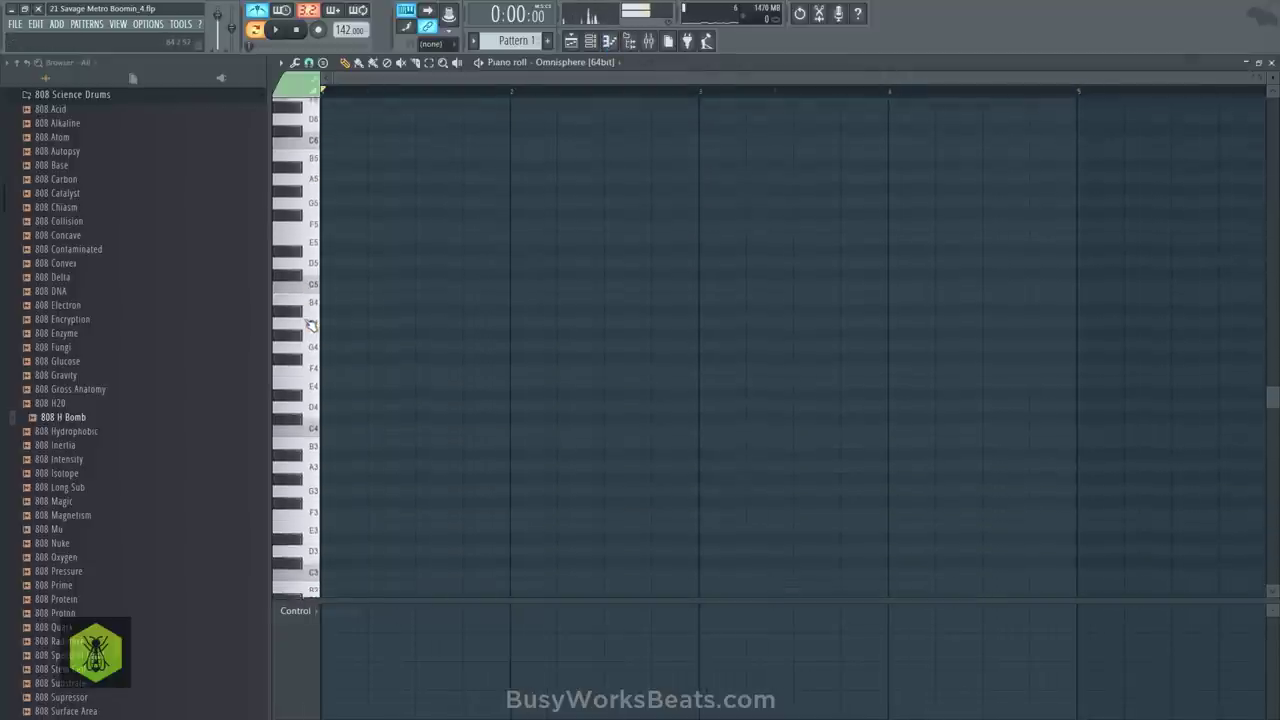
scroll(314, 354, down, 2)
click(317, 371)
click(316, 346)
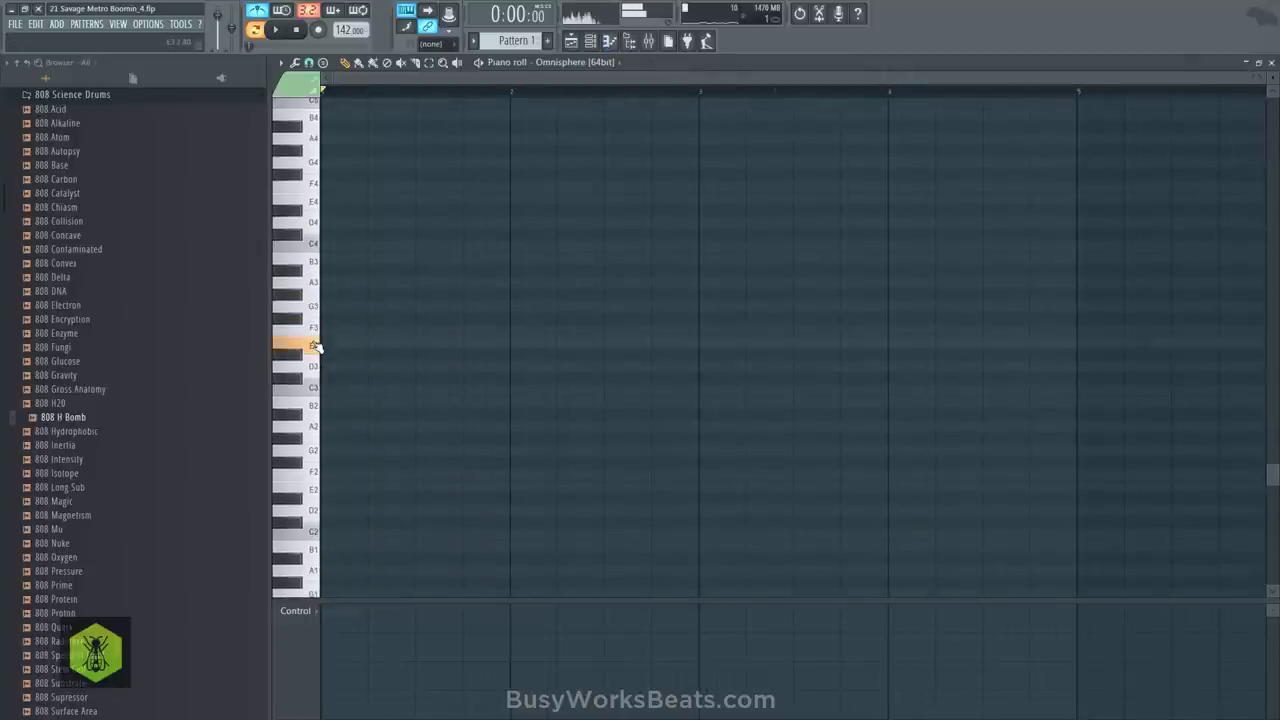
click(322, 344)
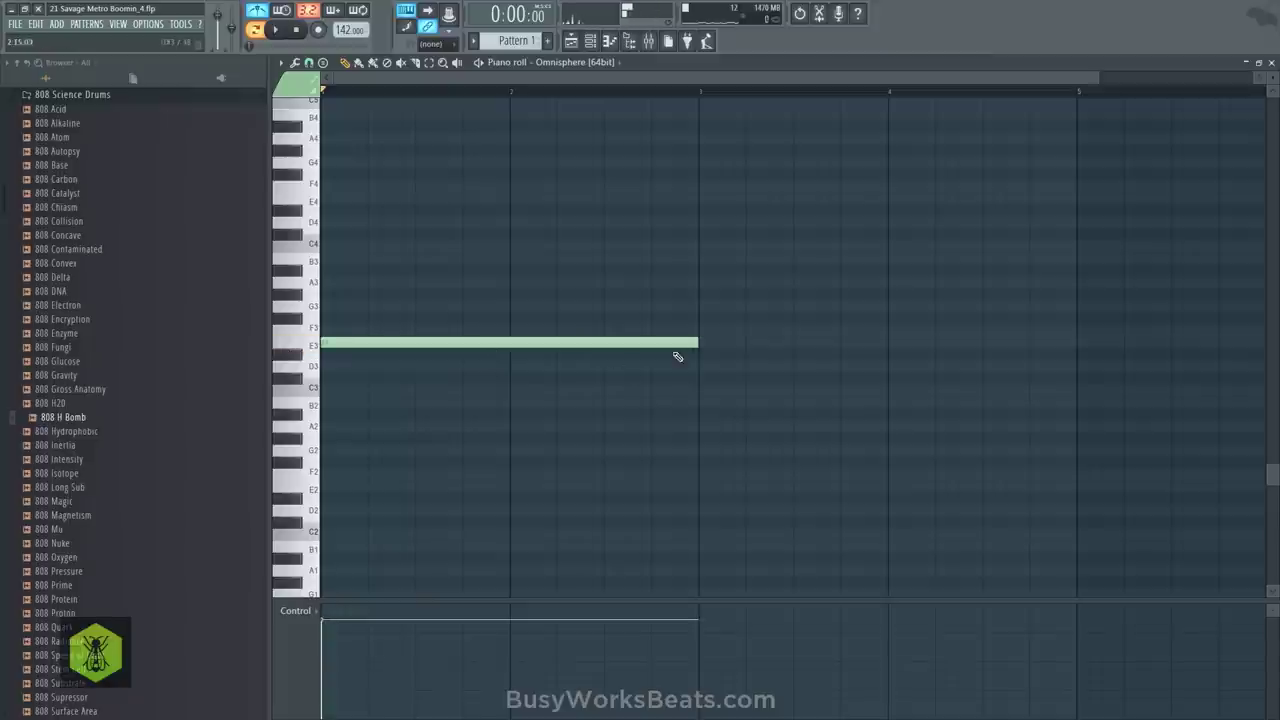
drag(698, 344, 343, 344)
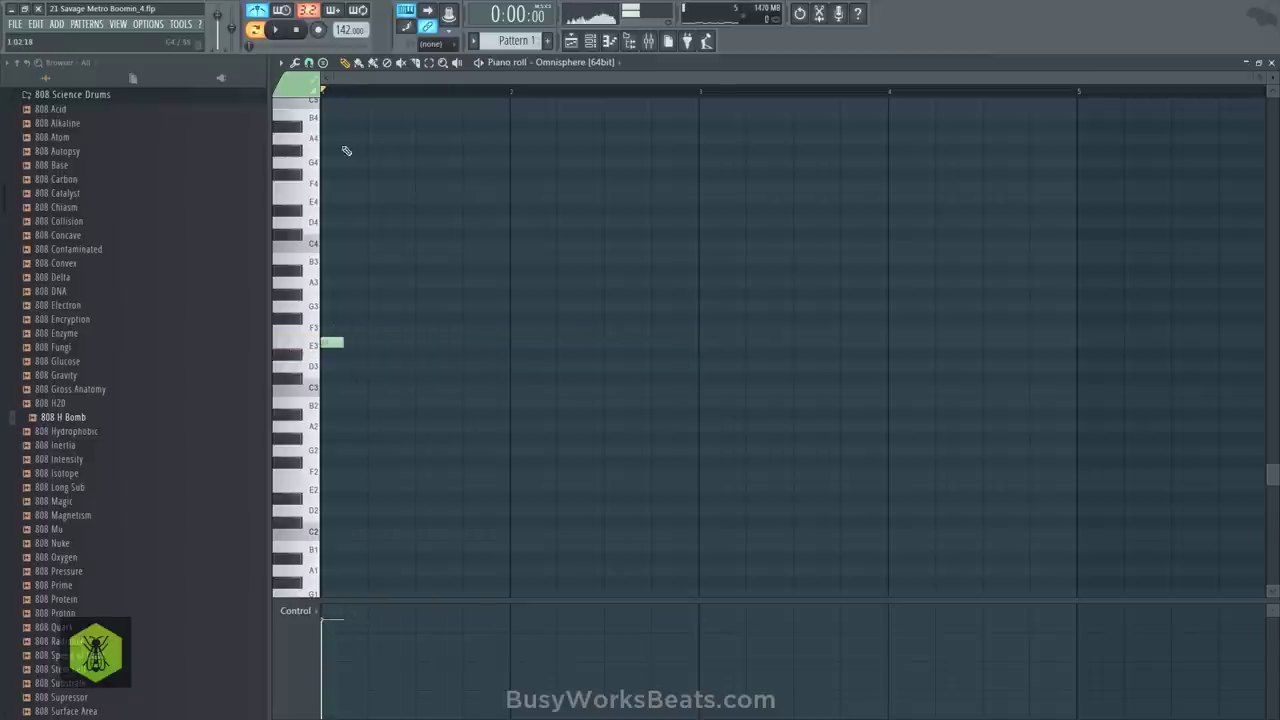
Continue the bar 1 melody with consecutive two-step notes C4, B3 and F3, and play it back
drag(346, 268, 344, 245)
click(371, 258)
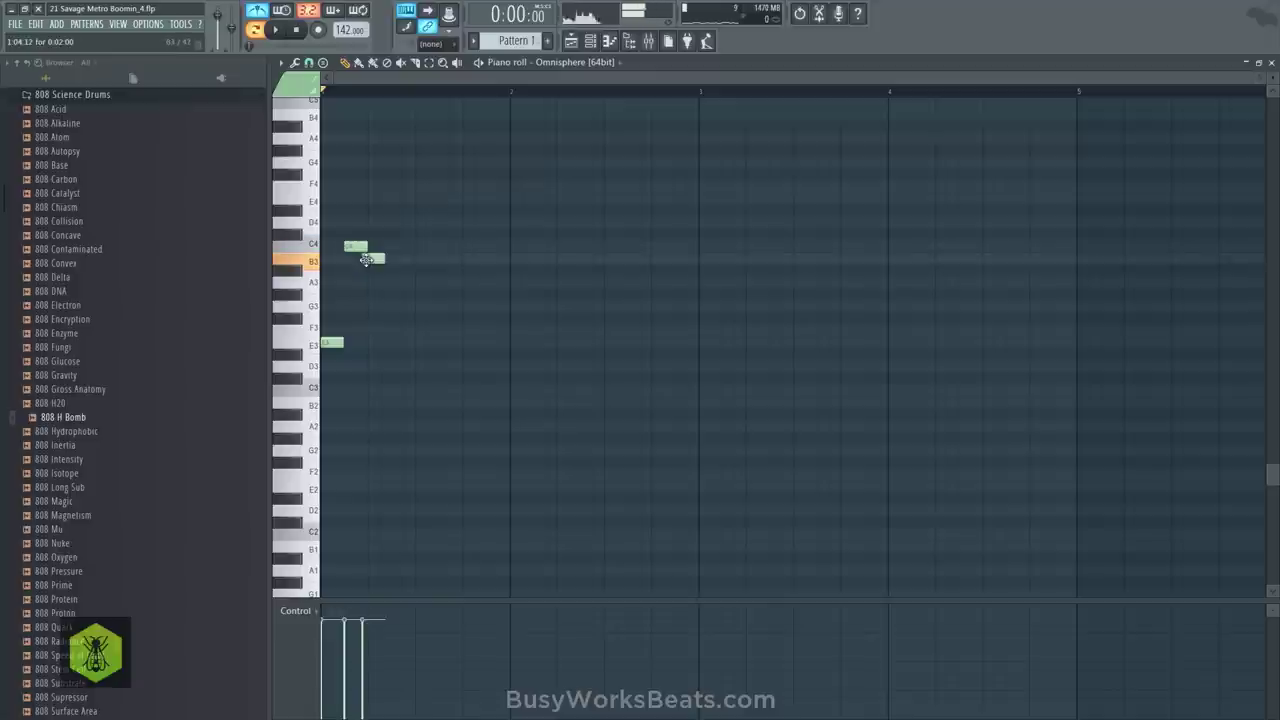
click(395, 331)
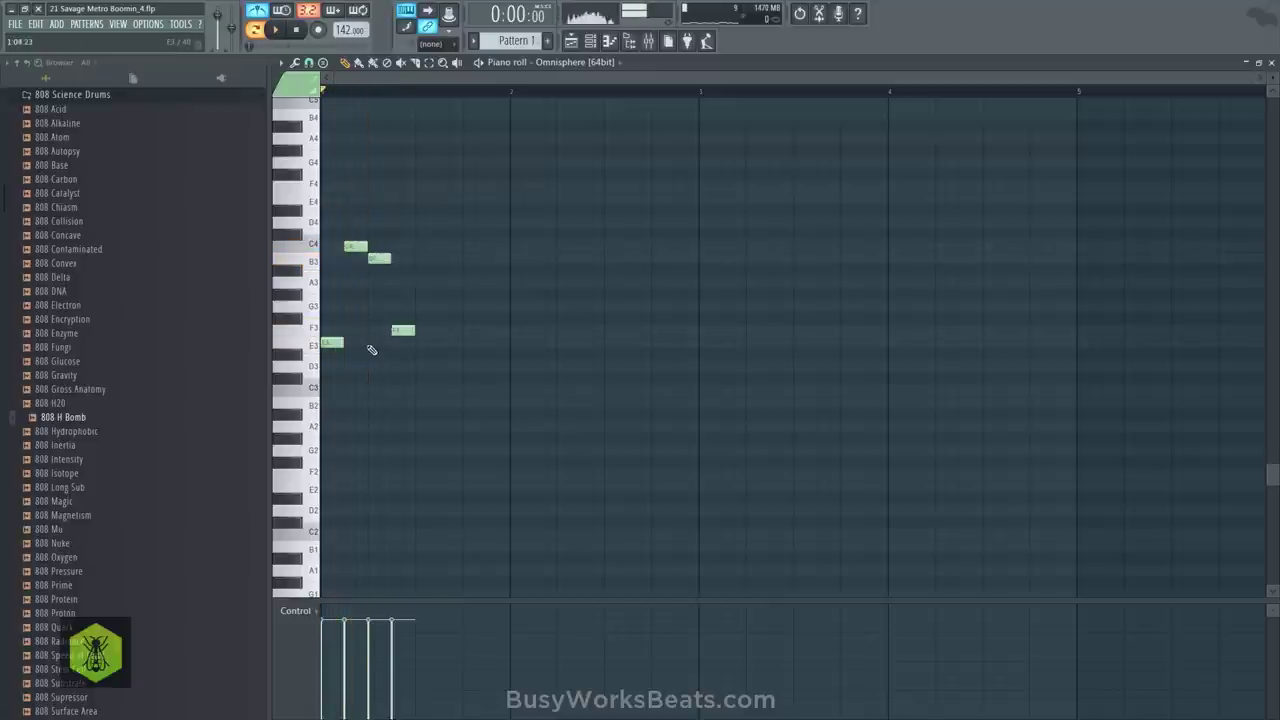
drag(430, 358, 330, 338)
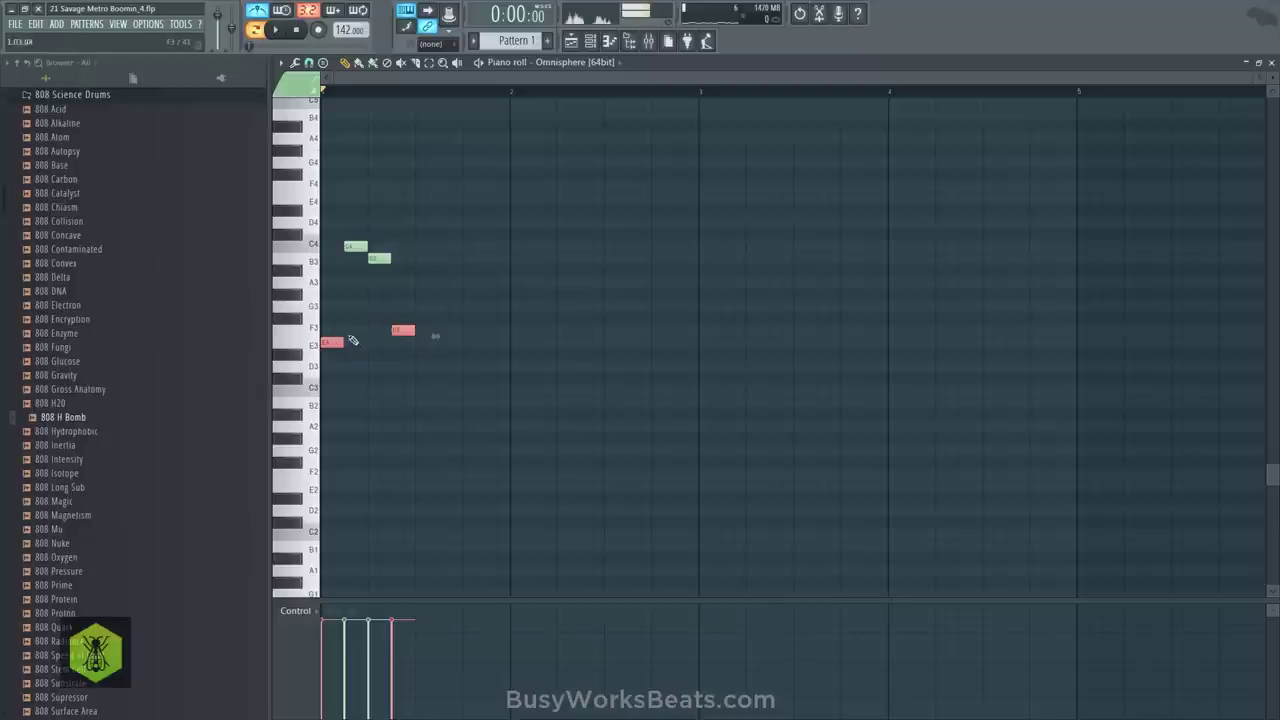
drag(397, 266, 367, 244)
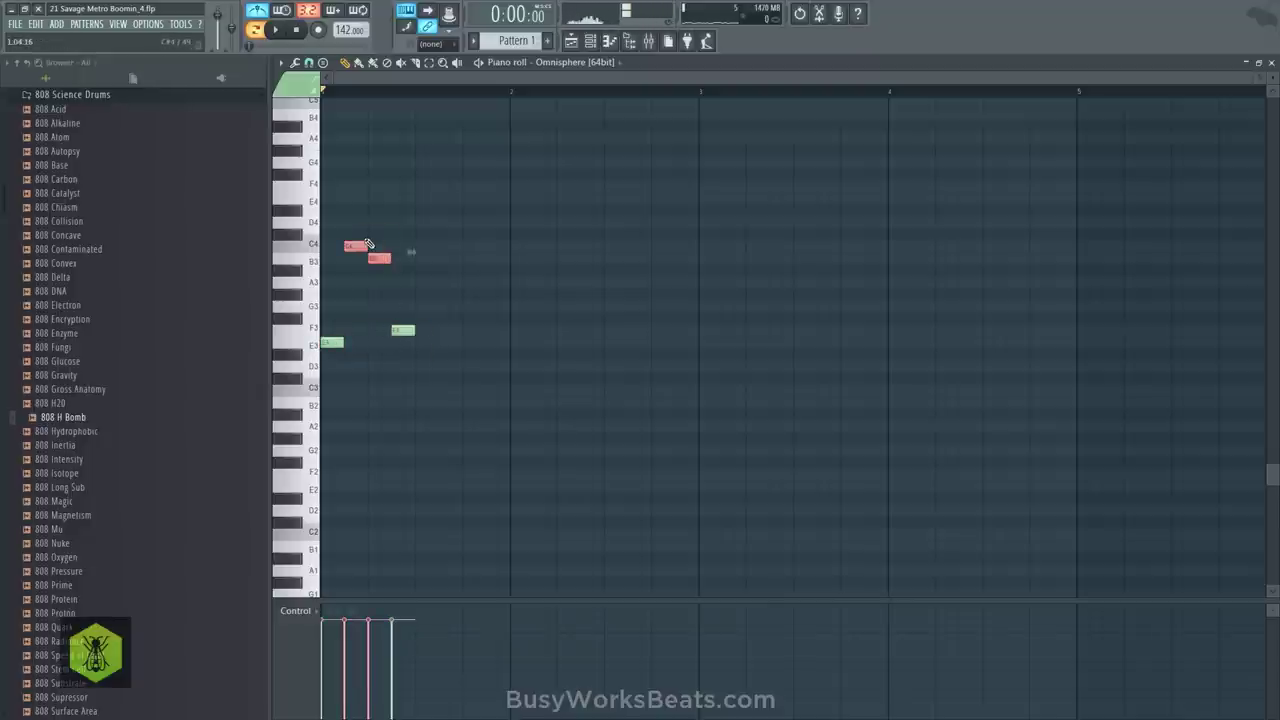
ctrl+click(408, 218)
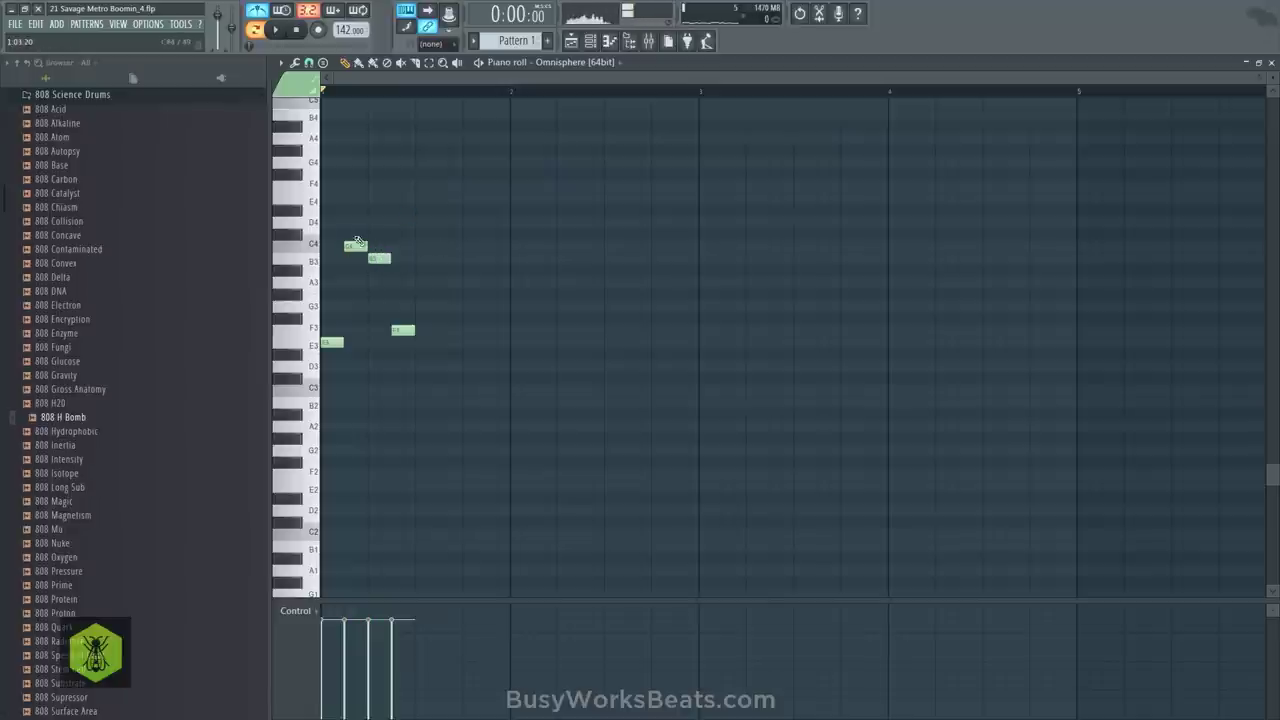
key(space)
key(space)
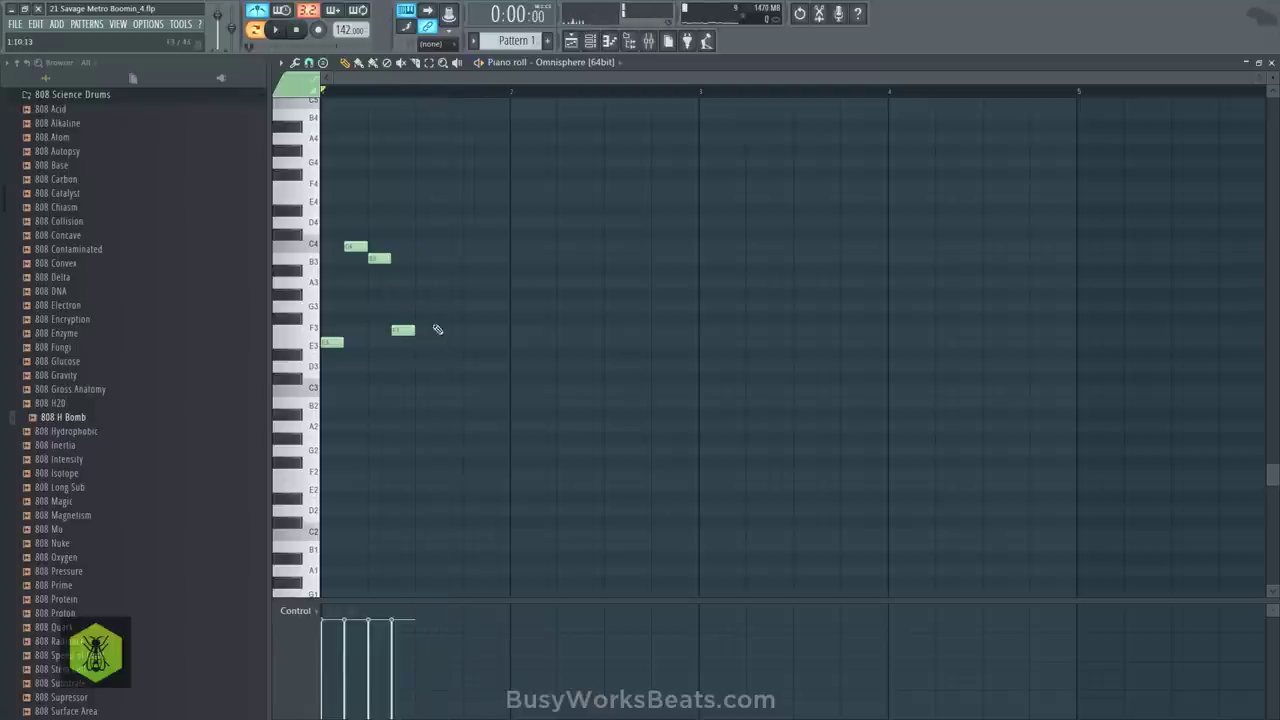
Complete the bar 1 low melody with two-step notes E3, C4, E4 and E3, and play it back
click(423, 344)
click(447, 248)
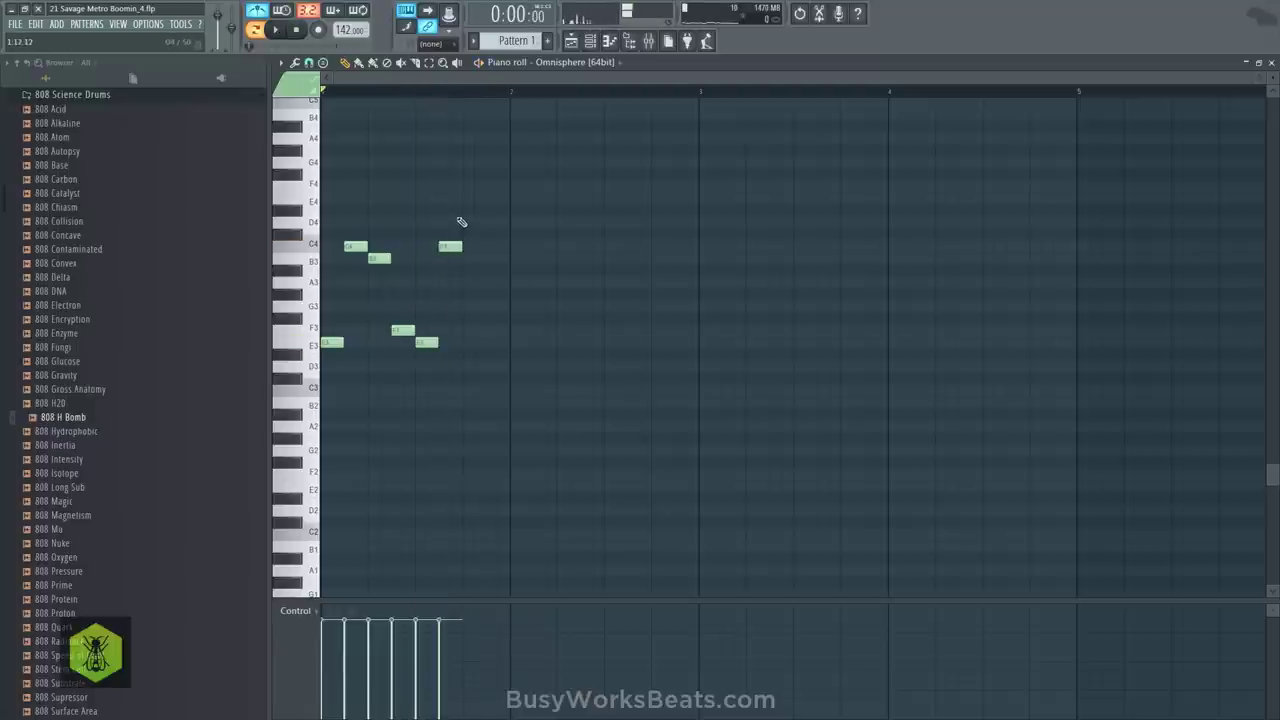
click(468, 199)
click(492, 343)
key(space)
key(space)
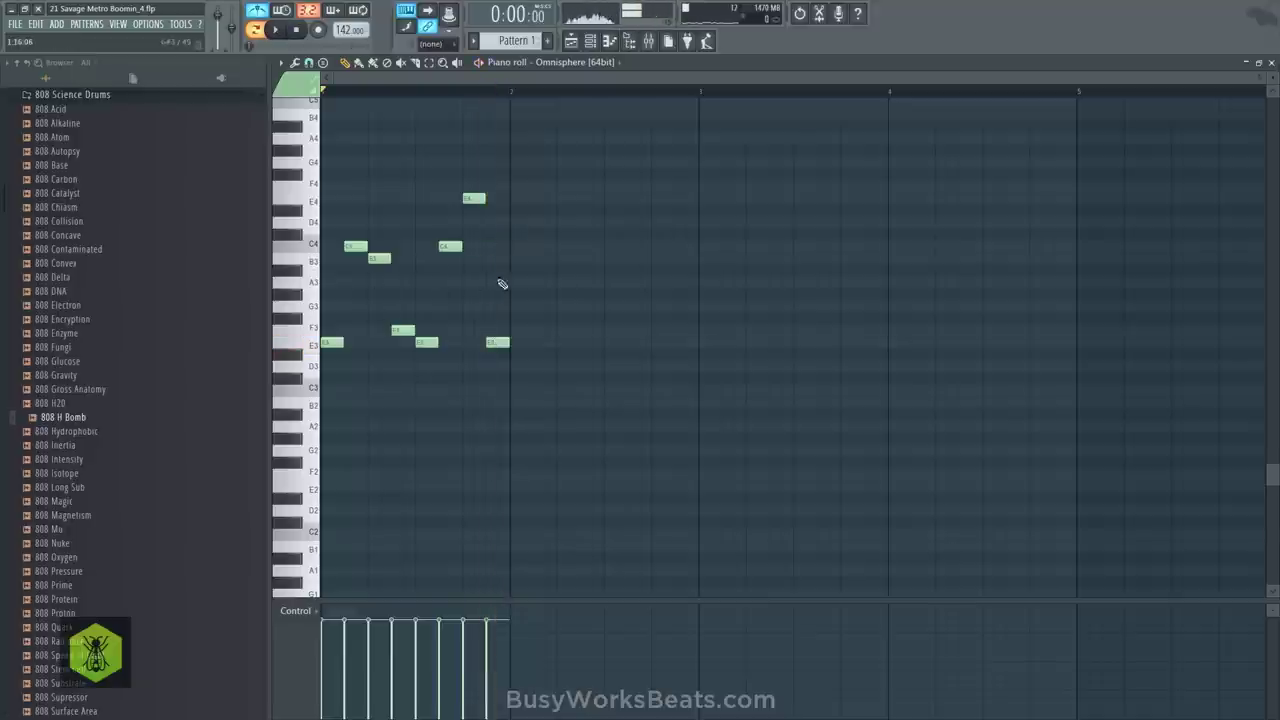
Add an upper melody over bar 1 with four-step notes C5, B4, G4 and A4, and play it back
scroll(375, 195, up, 3)
scroll(375, 195, up, 1)
click(330, 211)
drag(342, 211, 367, 211)
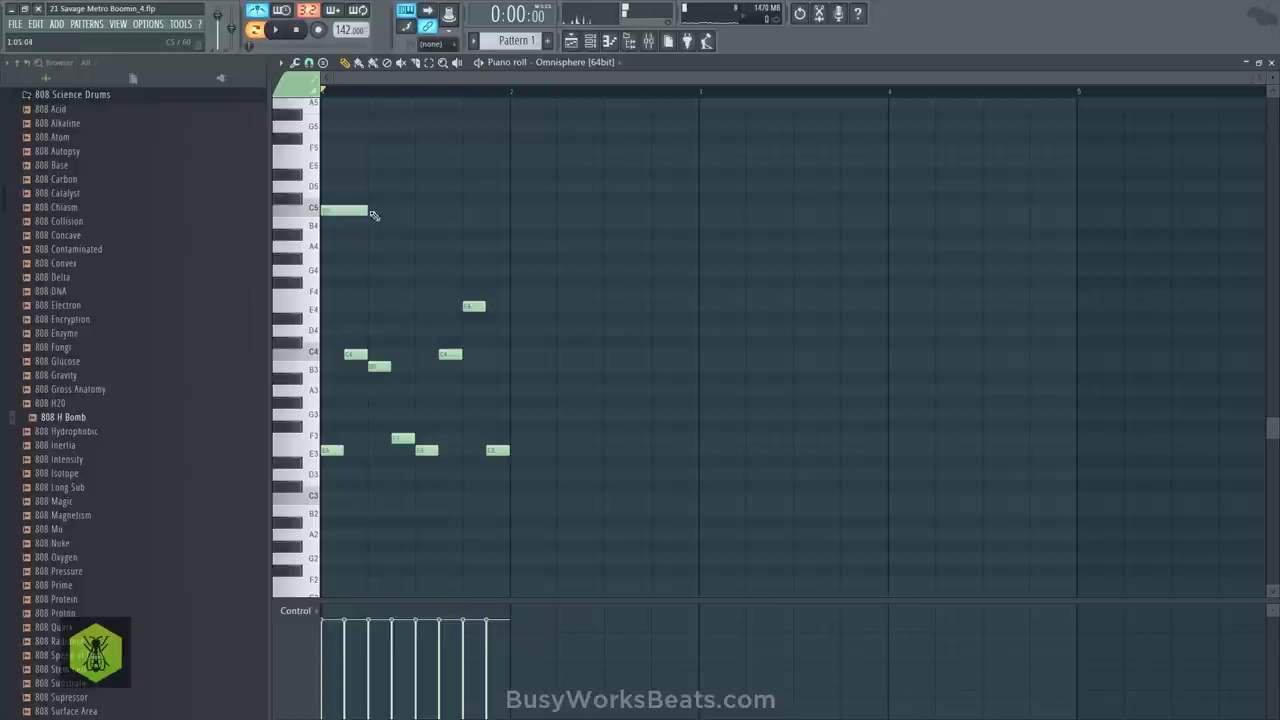
click(371, 224)
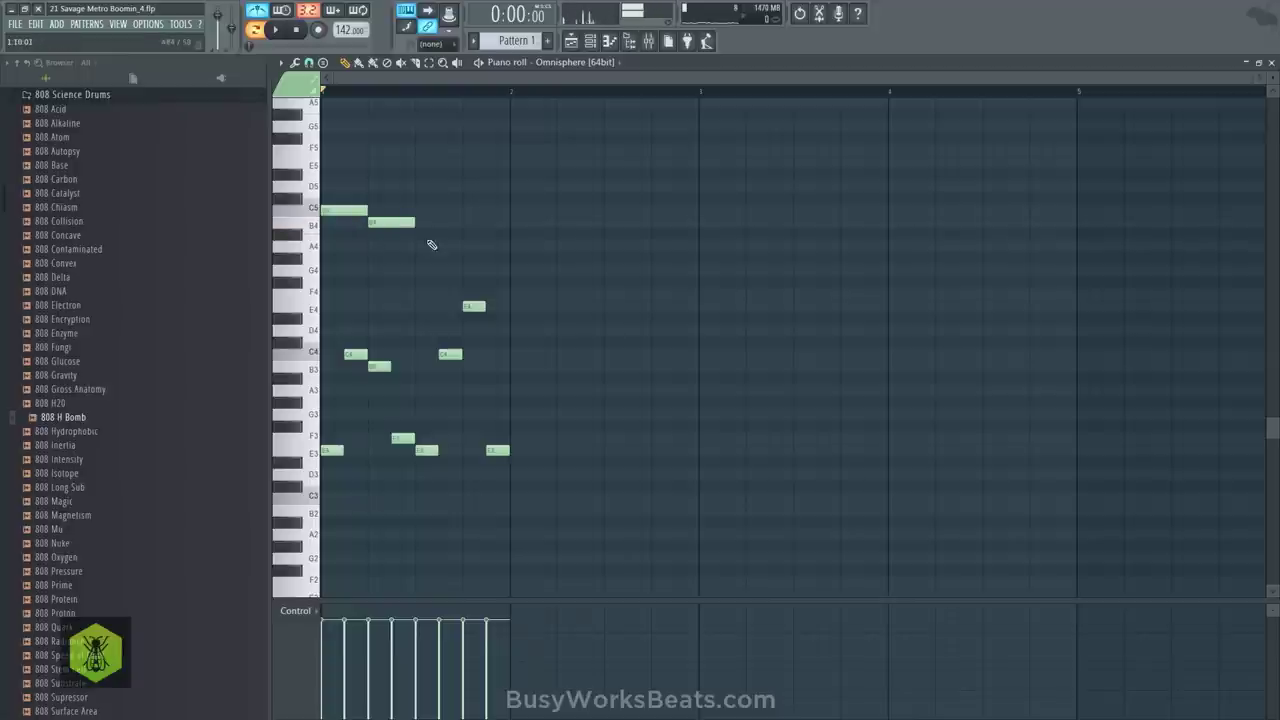
click(416, 270)
click(466, 247)
key(space)
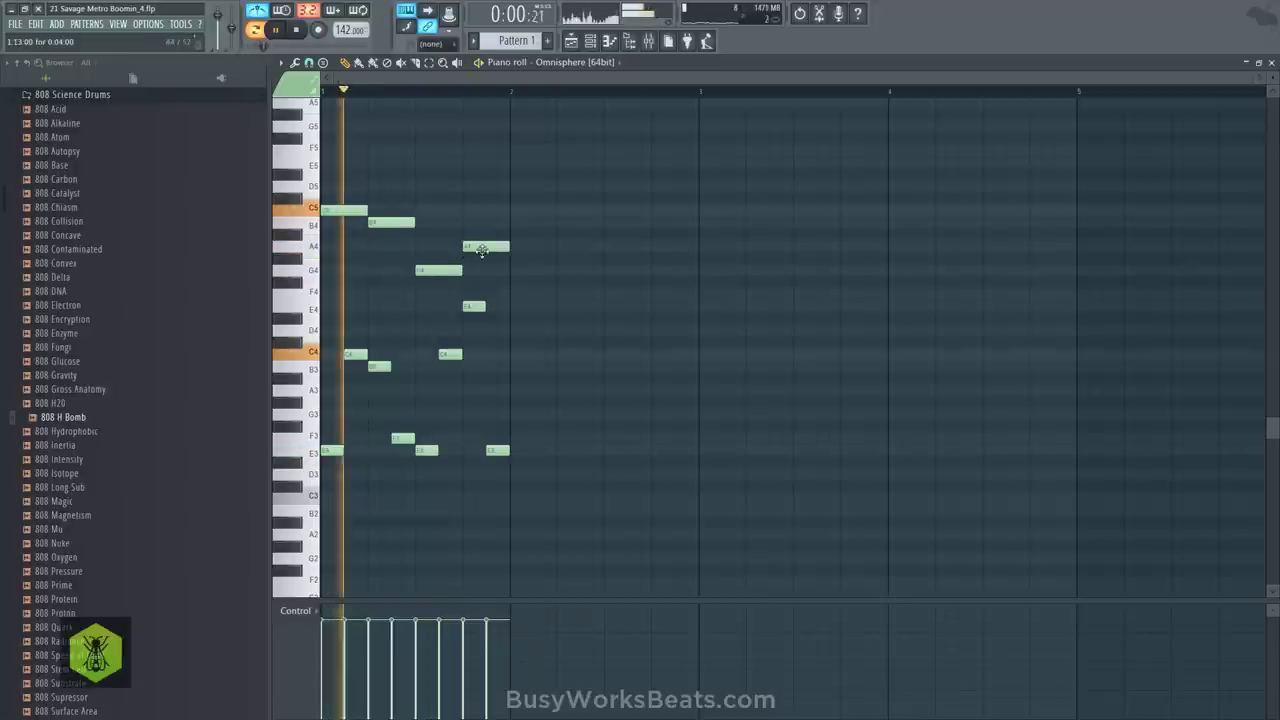
key(space)
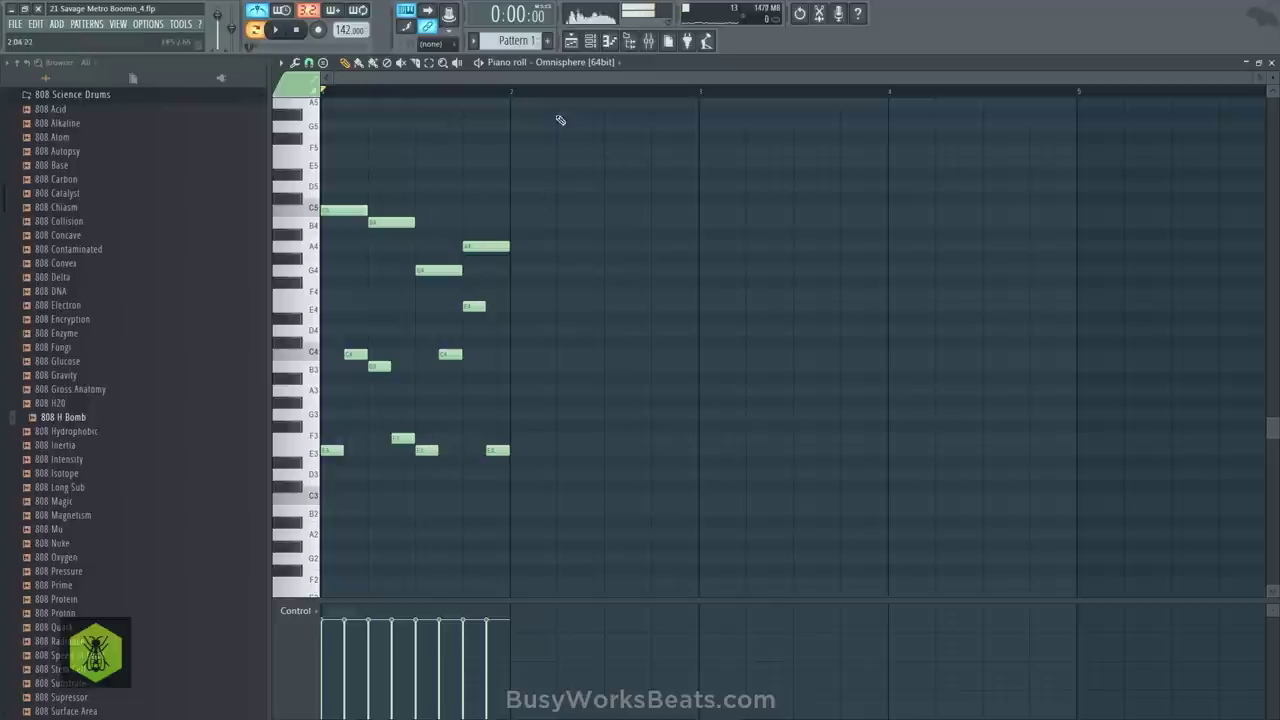
Reopen the Omnisphere plugin window from its channel and play the bar 1 melody
click(590, 40)
click(388, 142)
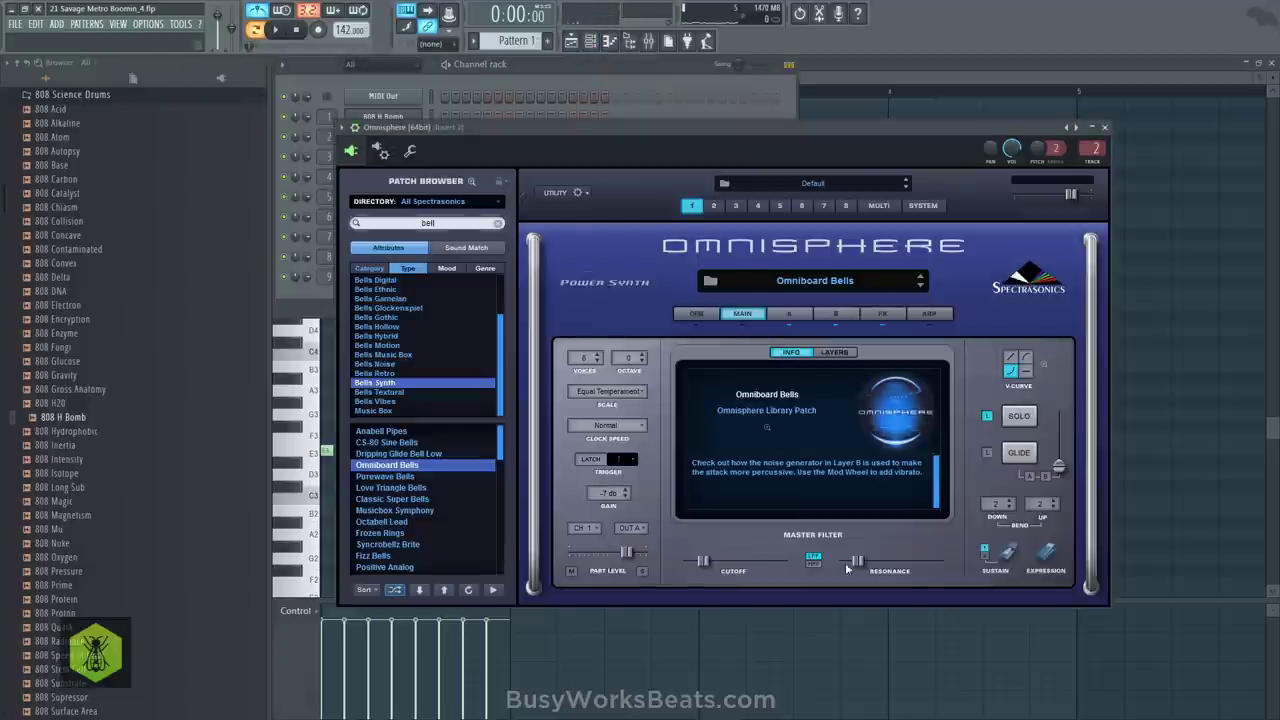
key(space)
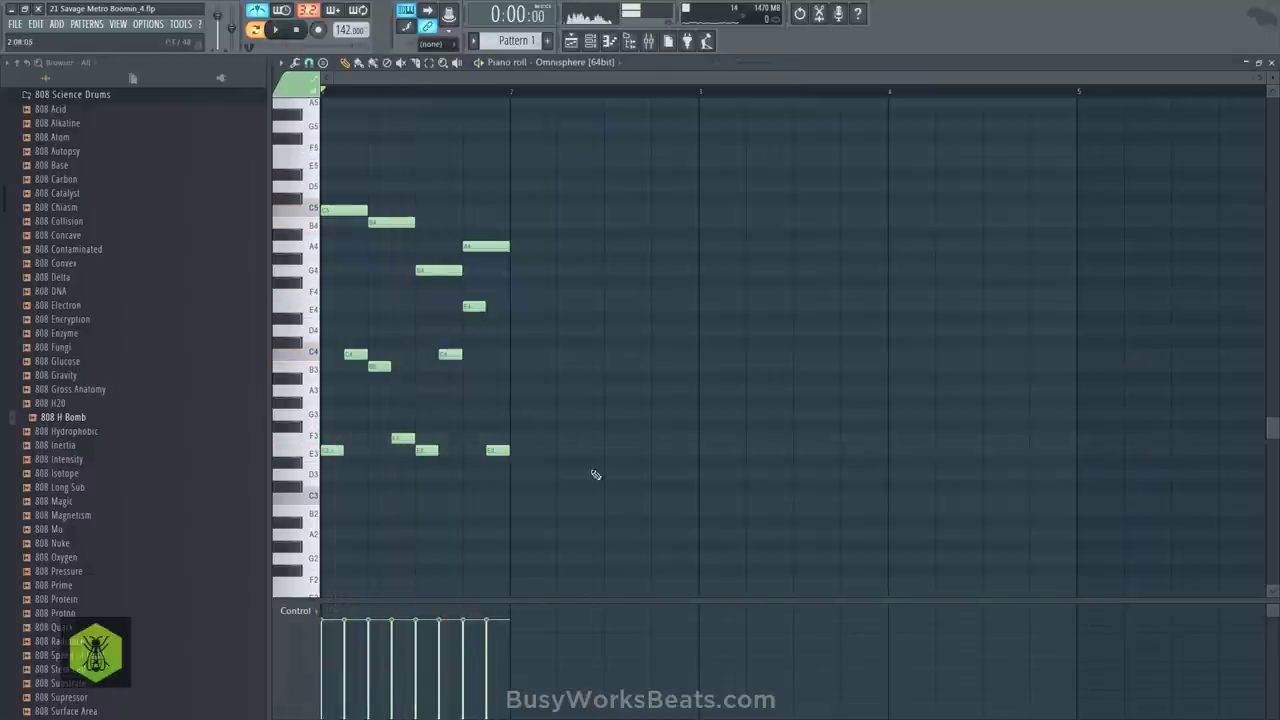
Duplicate the low melody notes of bar 1 into bar 2 and play the pattern
drag(604, 492, 325, 313)
key(ctrl+b)
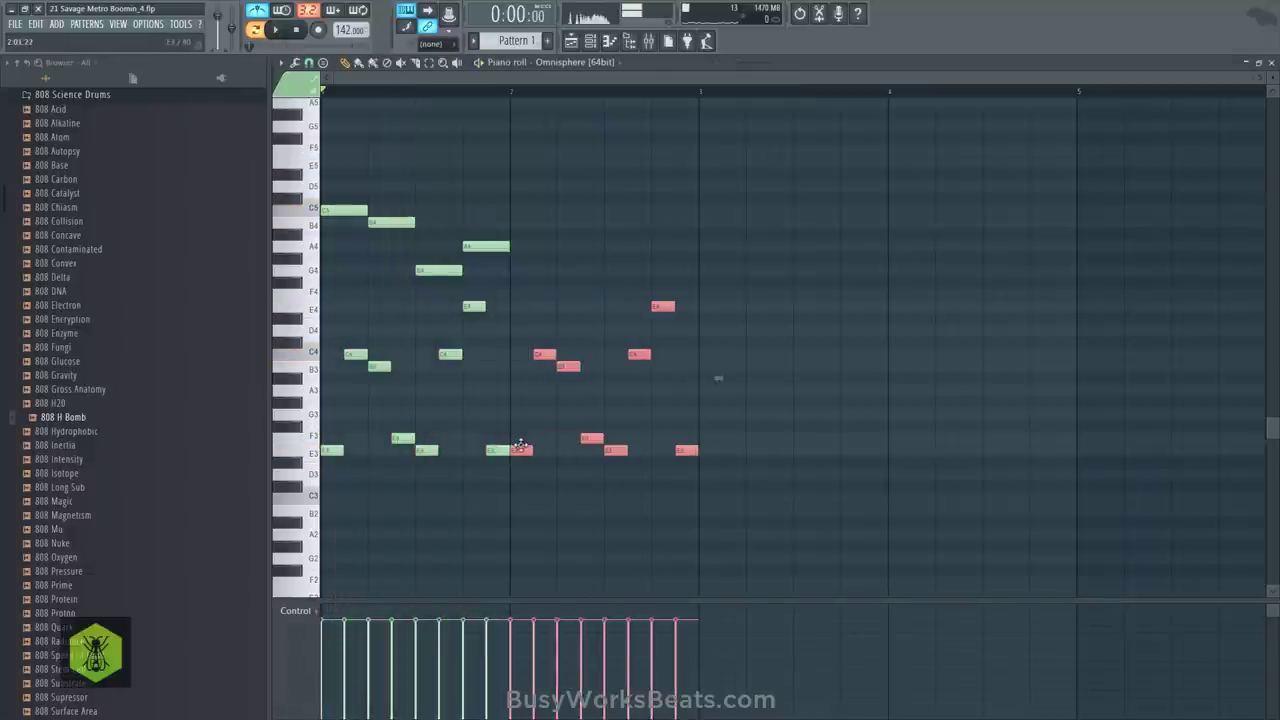
click(508, 394)
key(space)
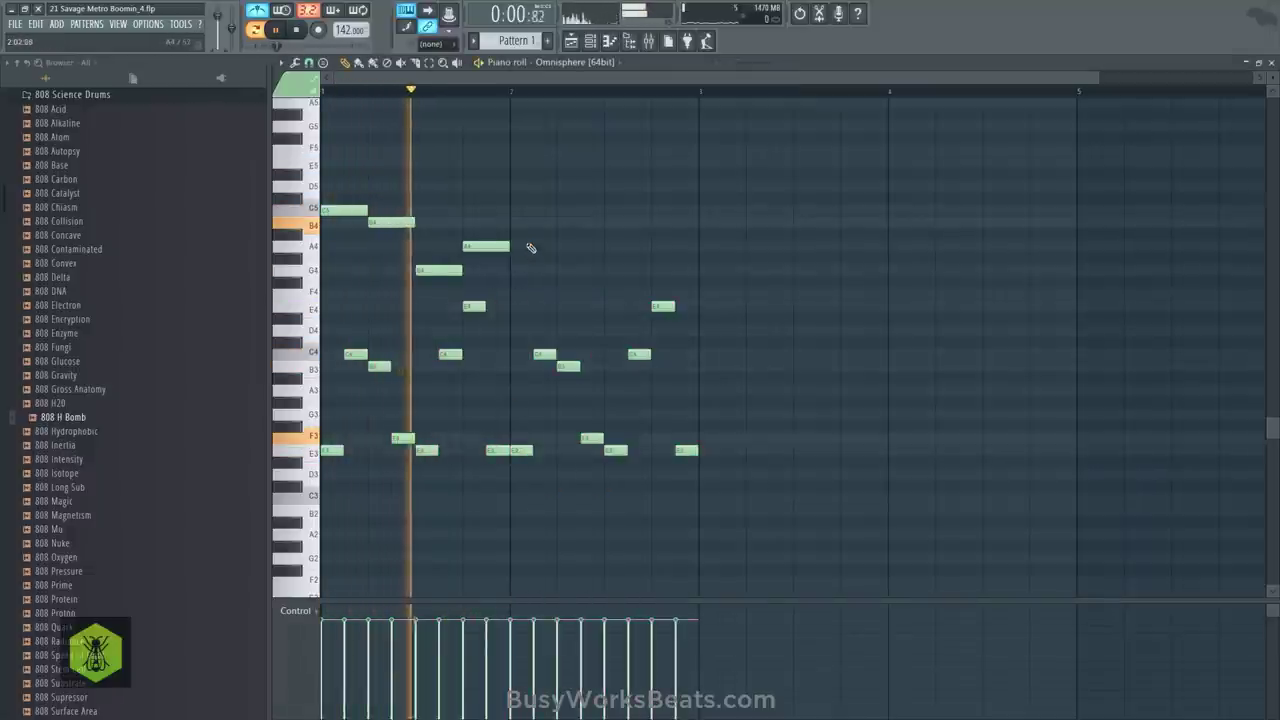
key(space)
Add four-step upper melody notes E4, G4 and D5 over the first three beats of bar 2, checking by playback
click(510, 295)
drag(508, 297, 532, 306)
key(space)
click(560, 270)
key(space)
click(605, 187)
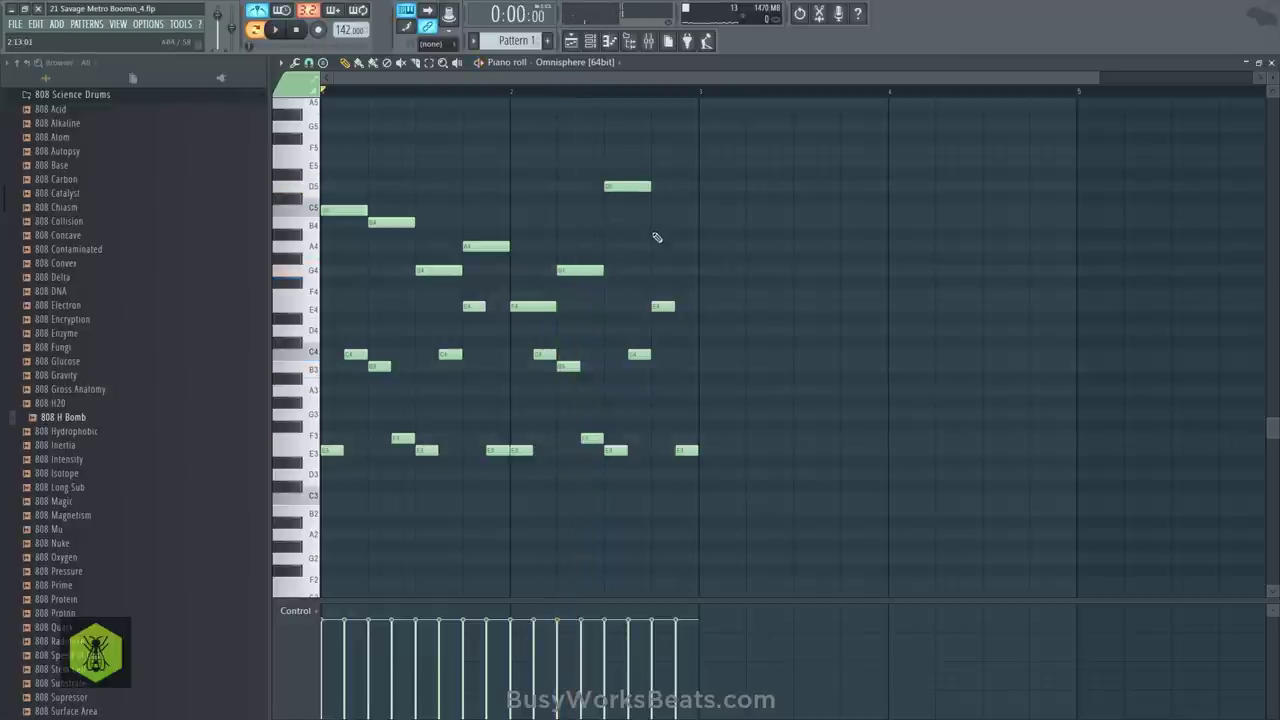
Try a closing upper melody note on the last beat of bar 2 and play the pattern
drag(655, 273, 687, 308)
key(space)
right_click(687, 308)
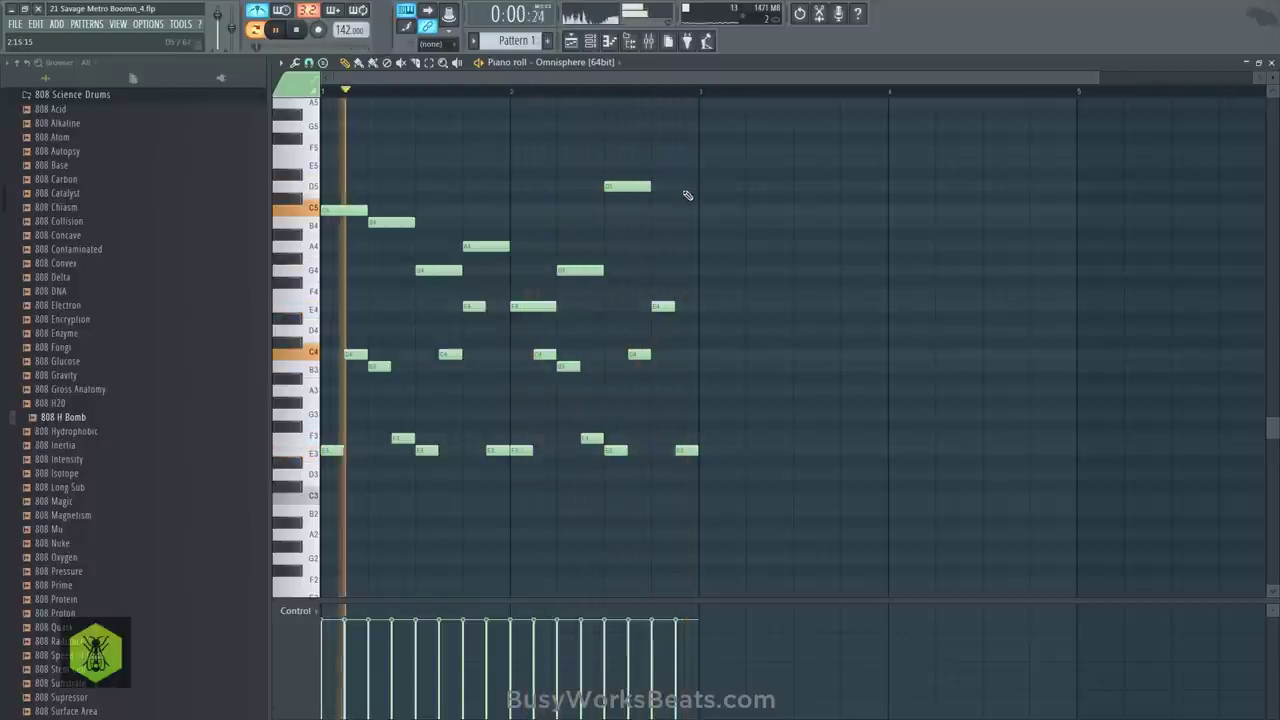
Play the melody pattern and slightly lower the master filter cutoff of the Omniboard Bells patch
key(Escape)
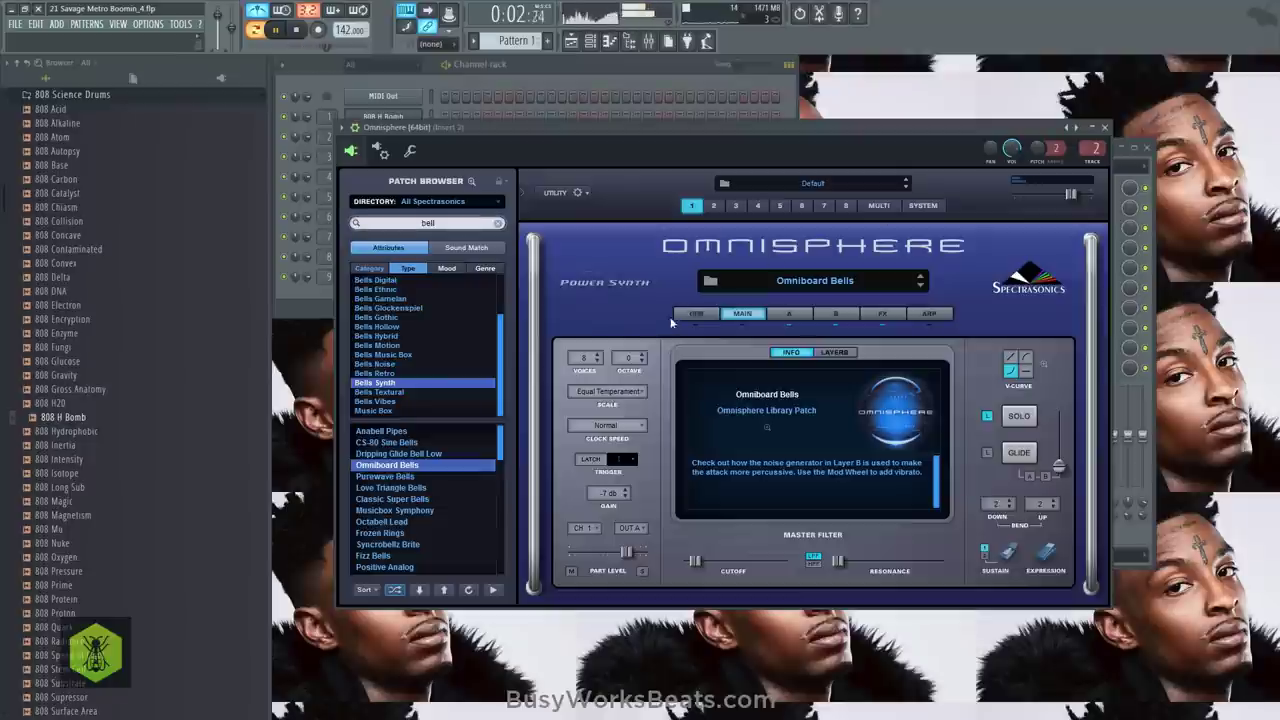
key(space)
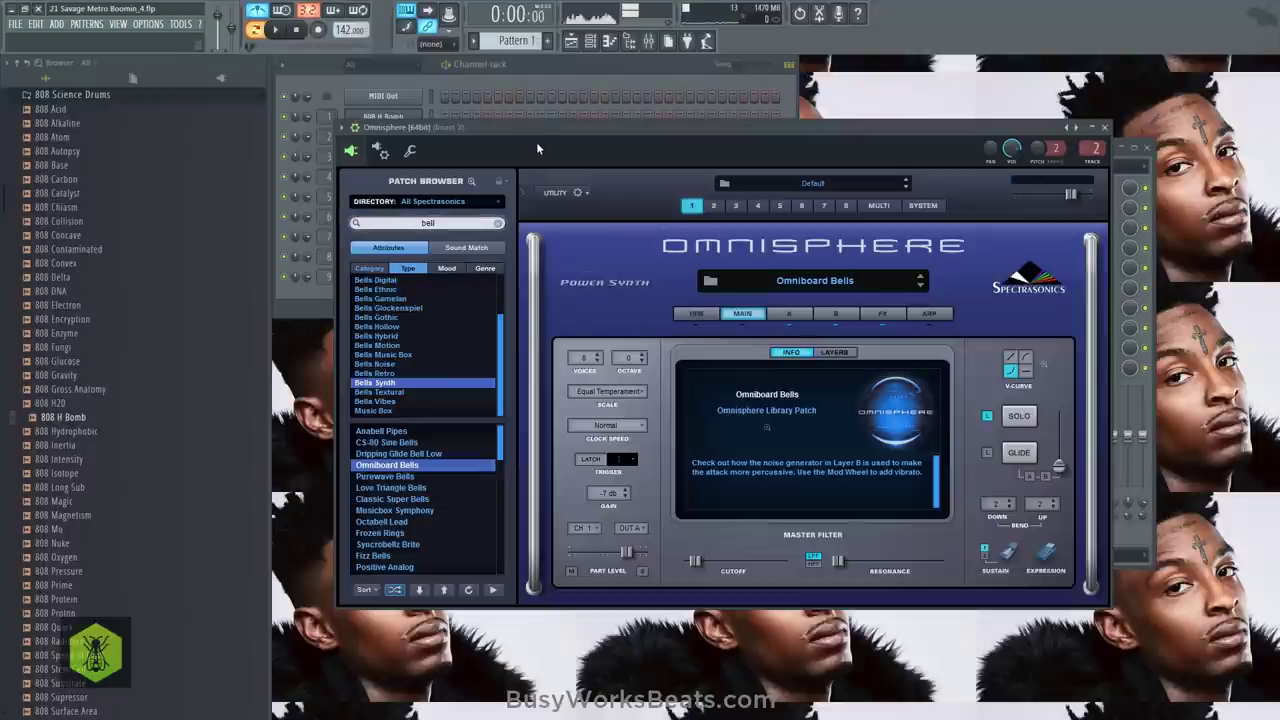
key(space)
drag(700, 561, 696, 560)
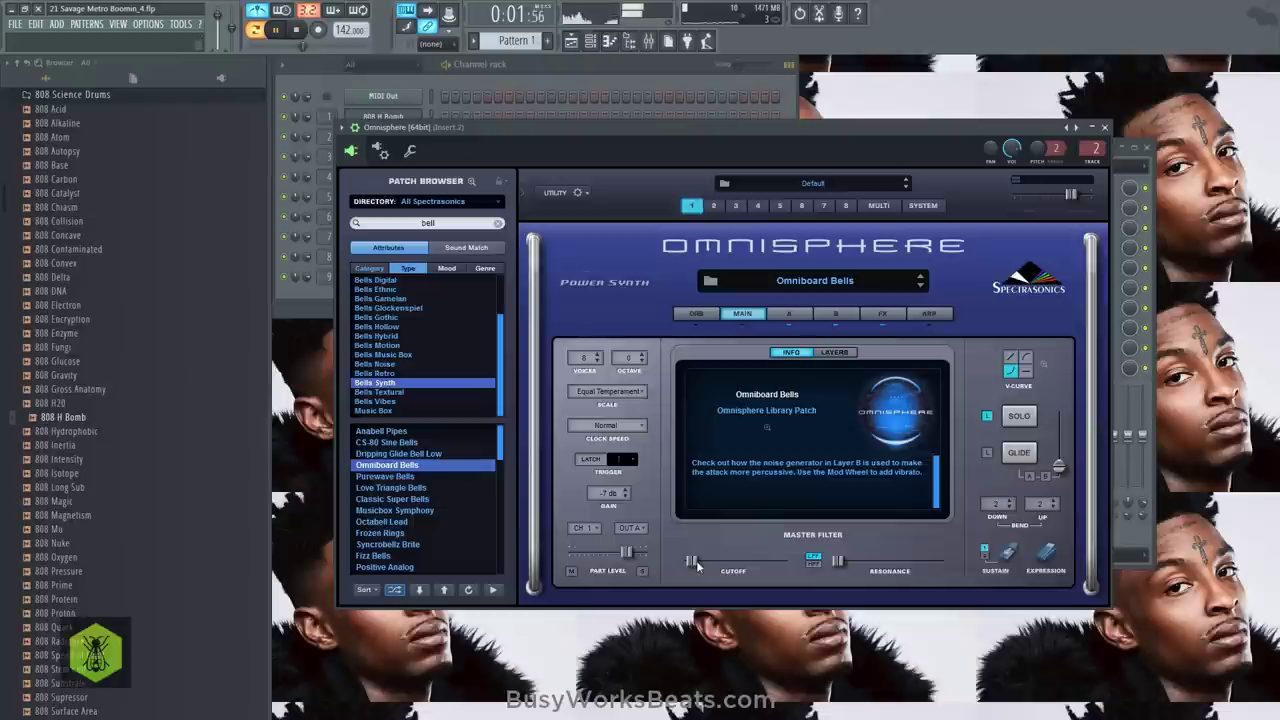
Lower the upper melody note on beat 3 of bar 2 to B4 and play the Omnisphere pattern
click(623, 75)
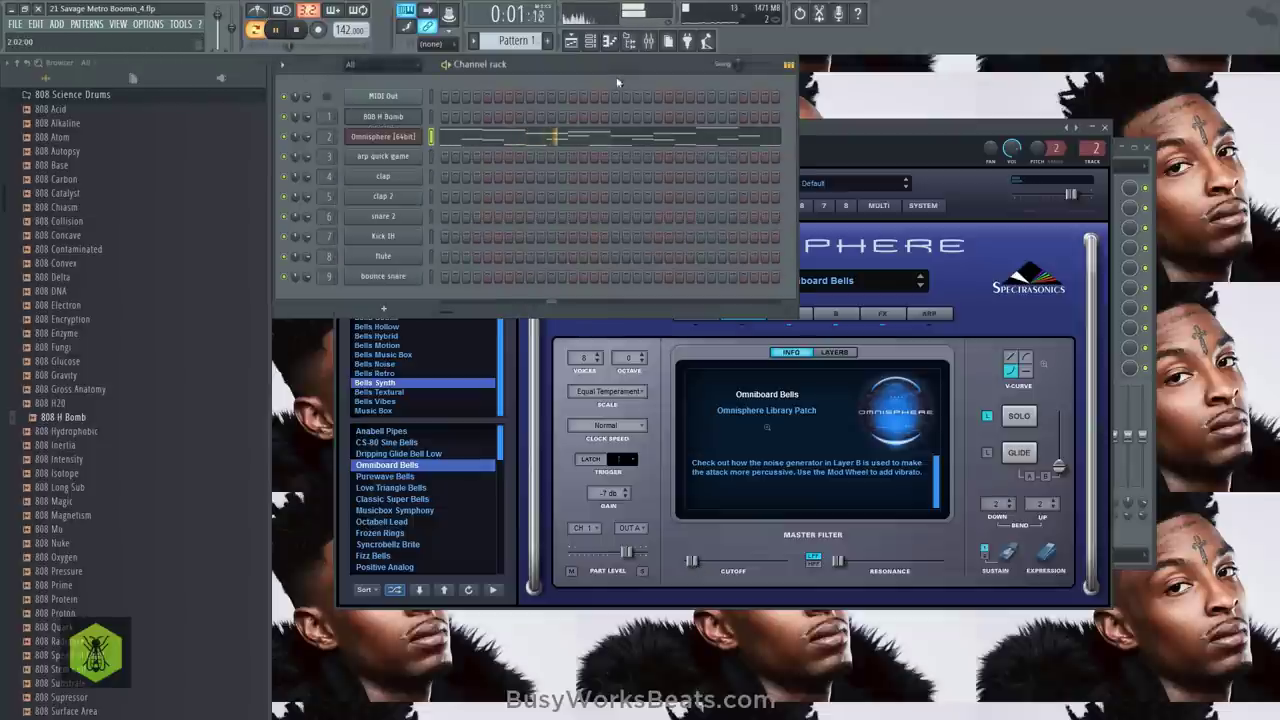
click(572, 143)
key(space)
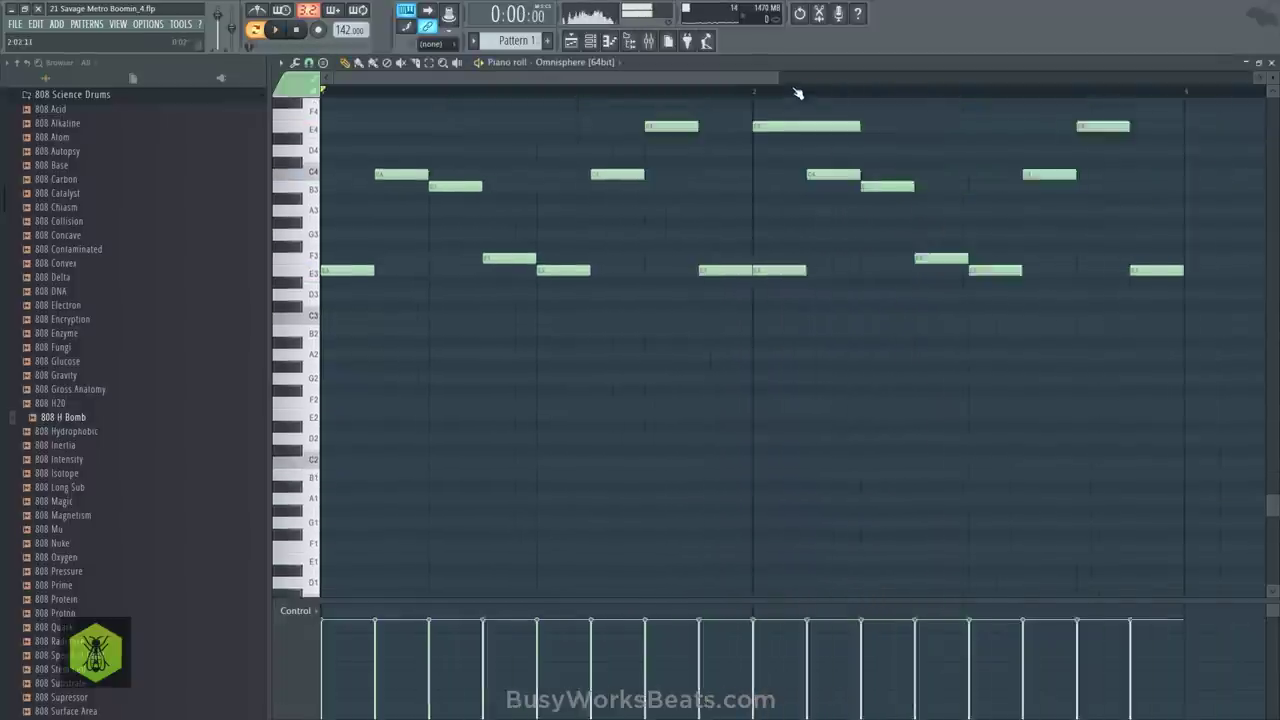
scroll(797, 93, down, 3)
scroll(806, 188, up, 5)
drag(645, 237, 641, 265)
key(space)
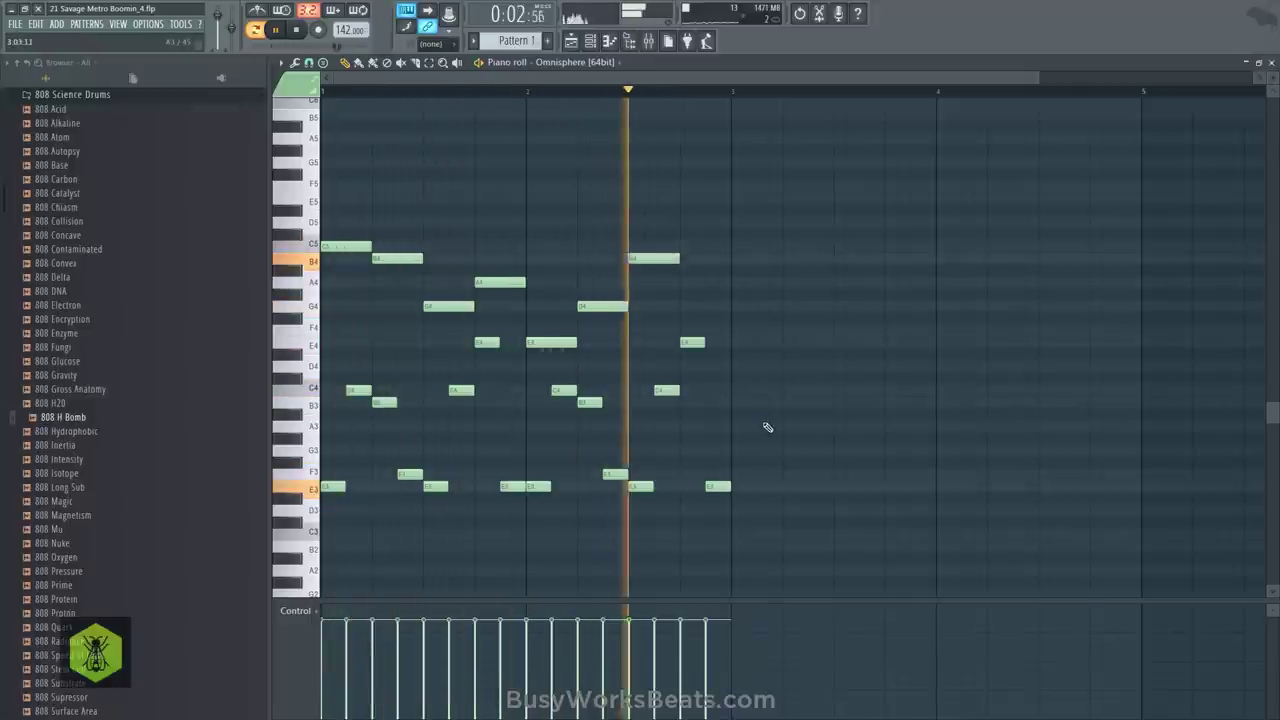
key(space)
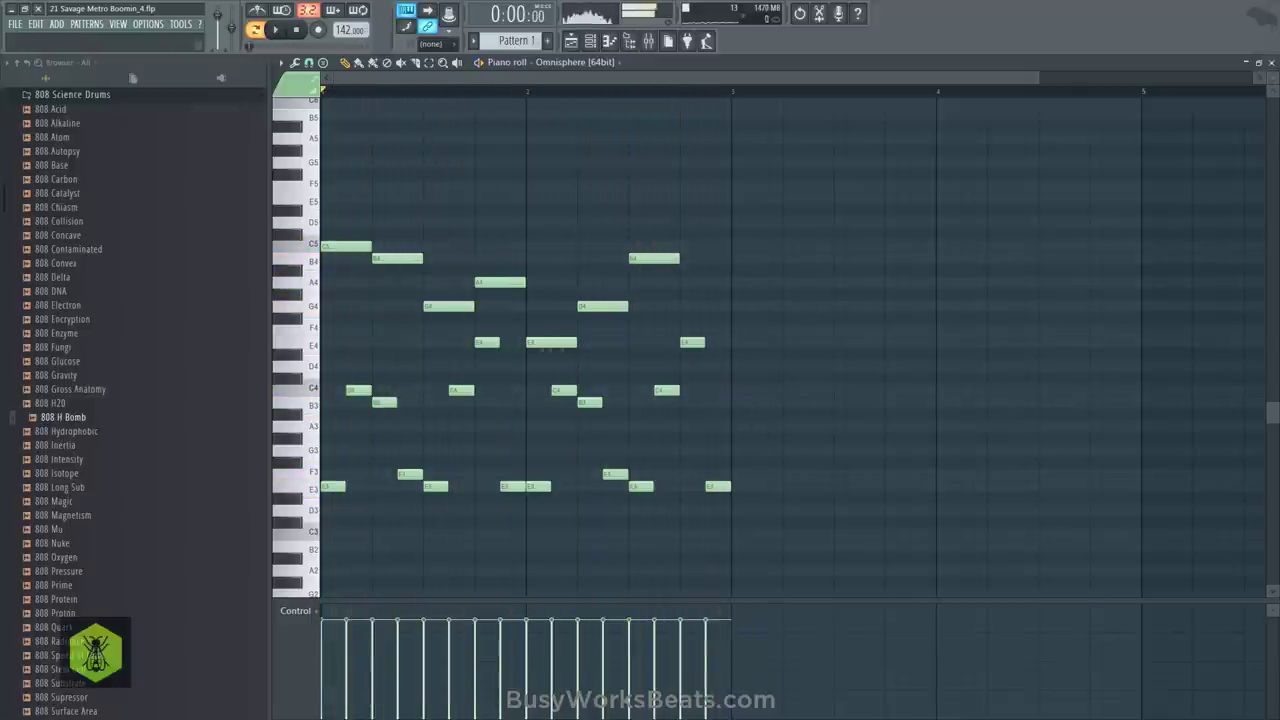
Try the Octabell Lead patch on the playing melody and lower Omnisphere's master output level
click(1272, 63)
key(space)
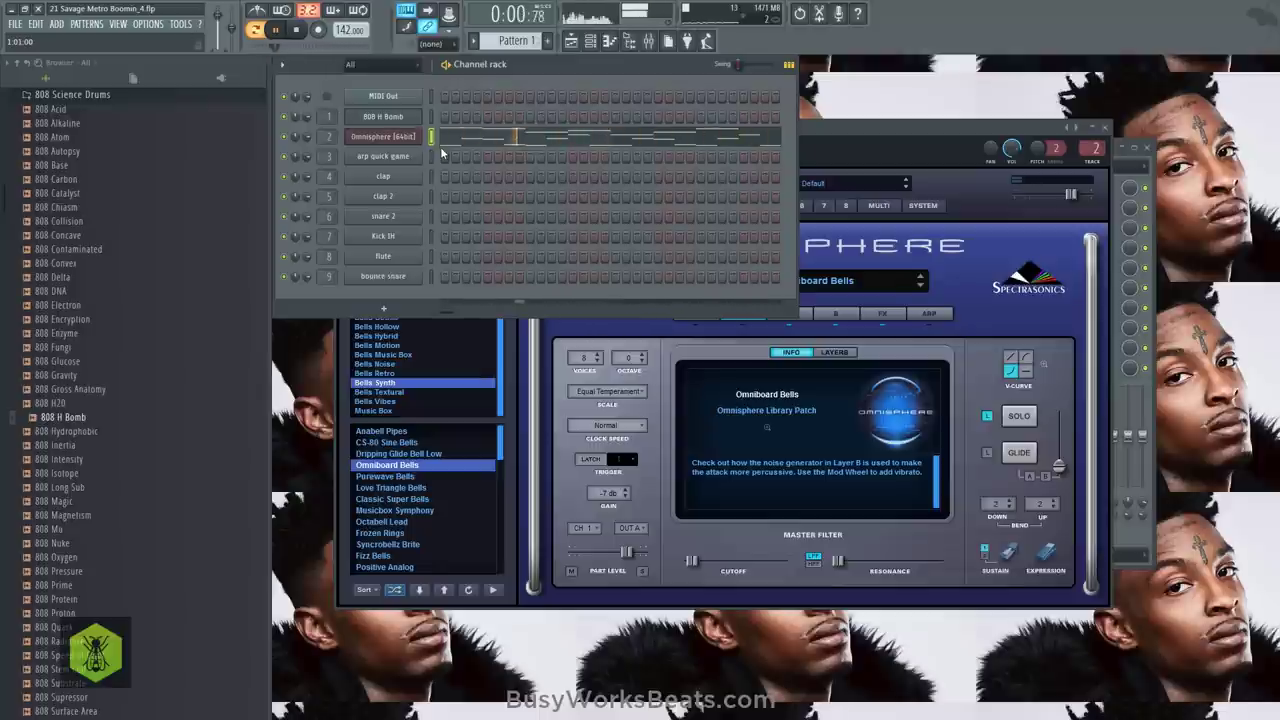
click(402, 523)
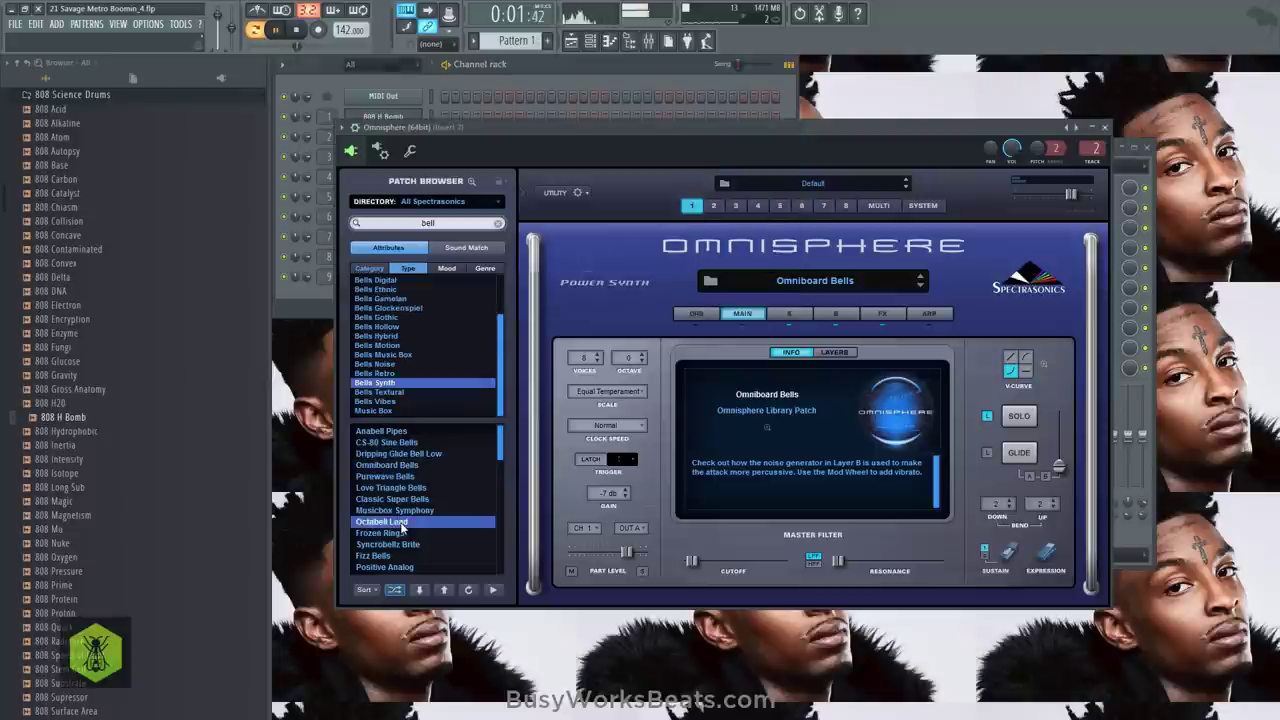
drag(1071, 193, 1025, 200)
click(485, 72)
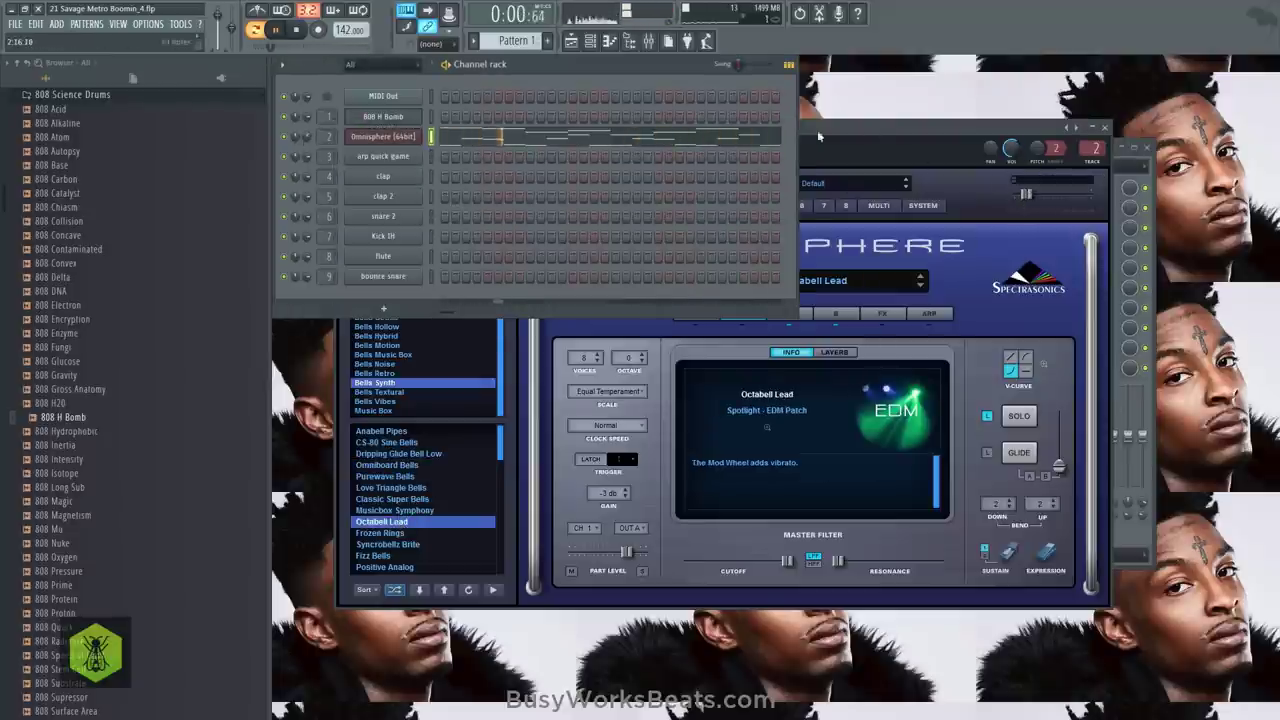
Load the Frozen Rings patch, raise Omnisphere's master output level slightly and browse the Bells Synth patches in the full patch browser
click(407, 535)
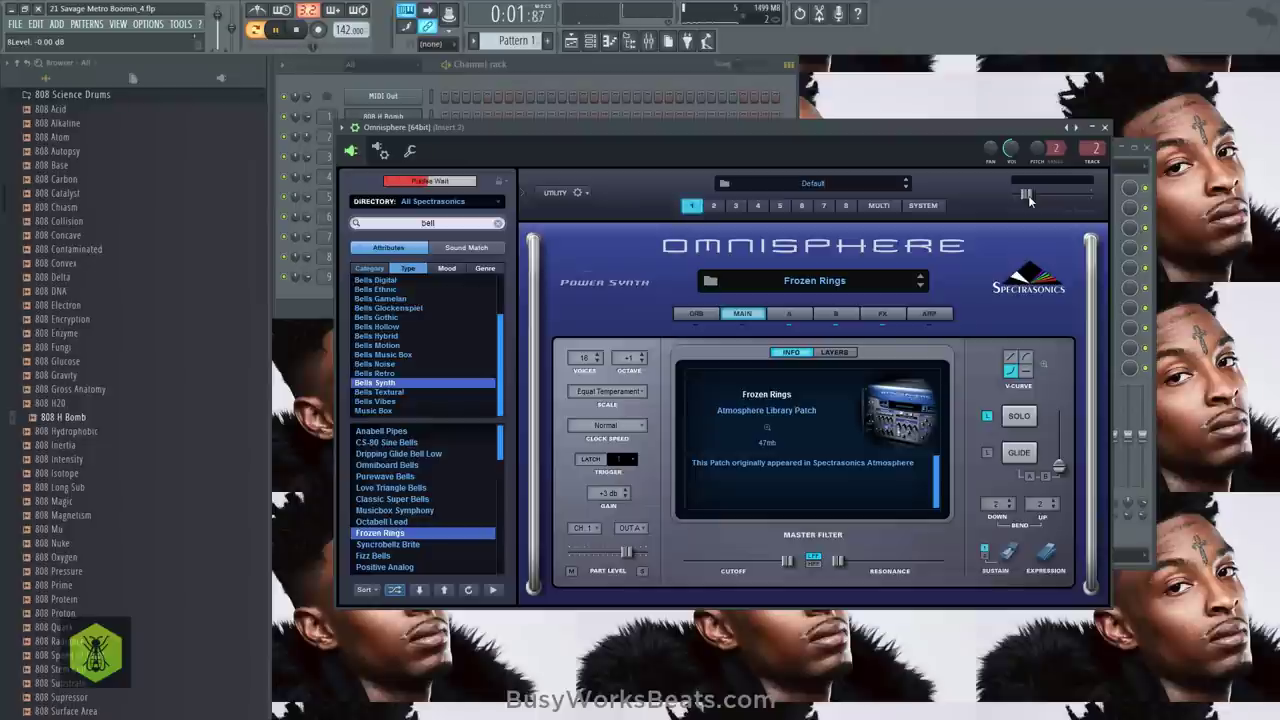
drag(1029, 196, 1043, 199)
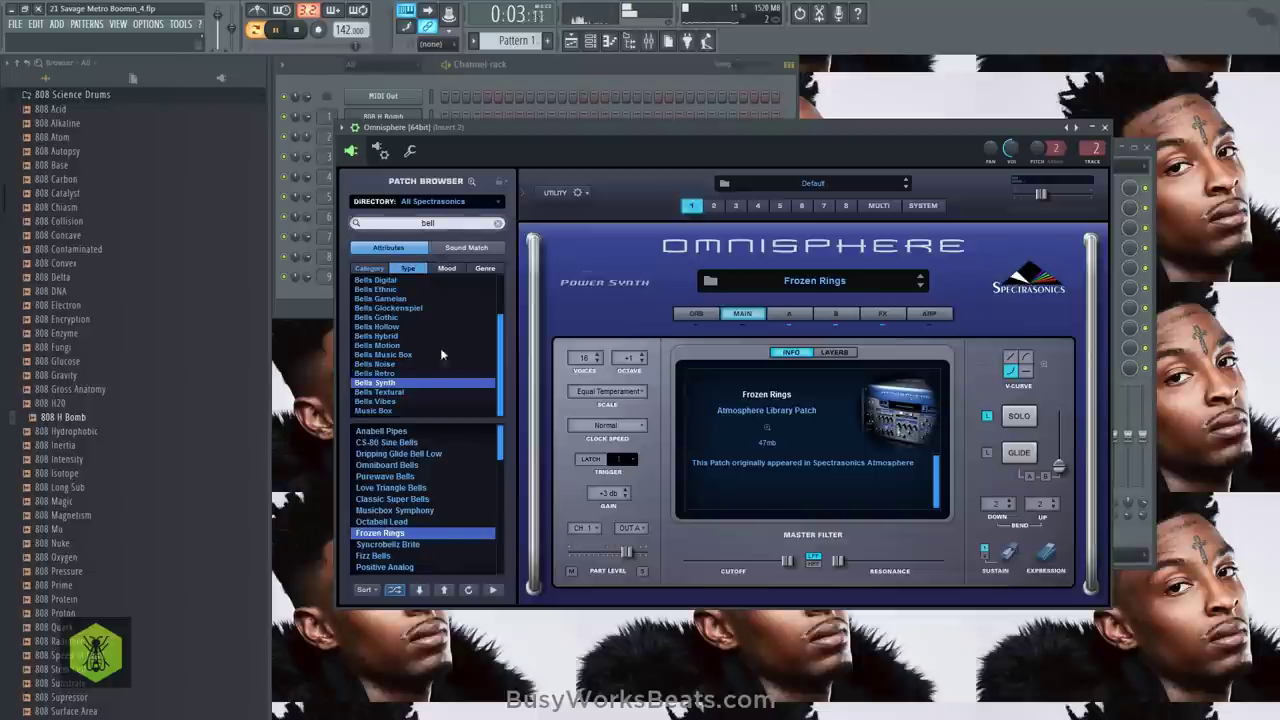
click(498, 182)
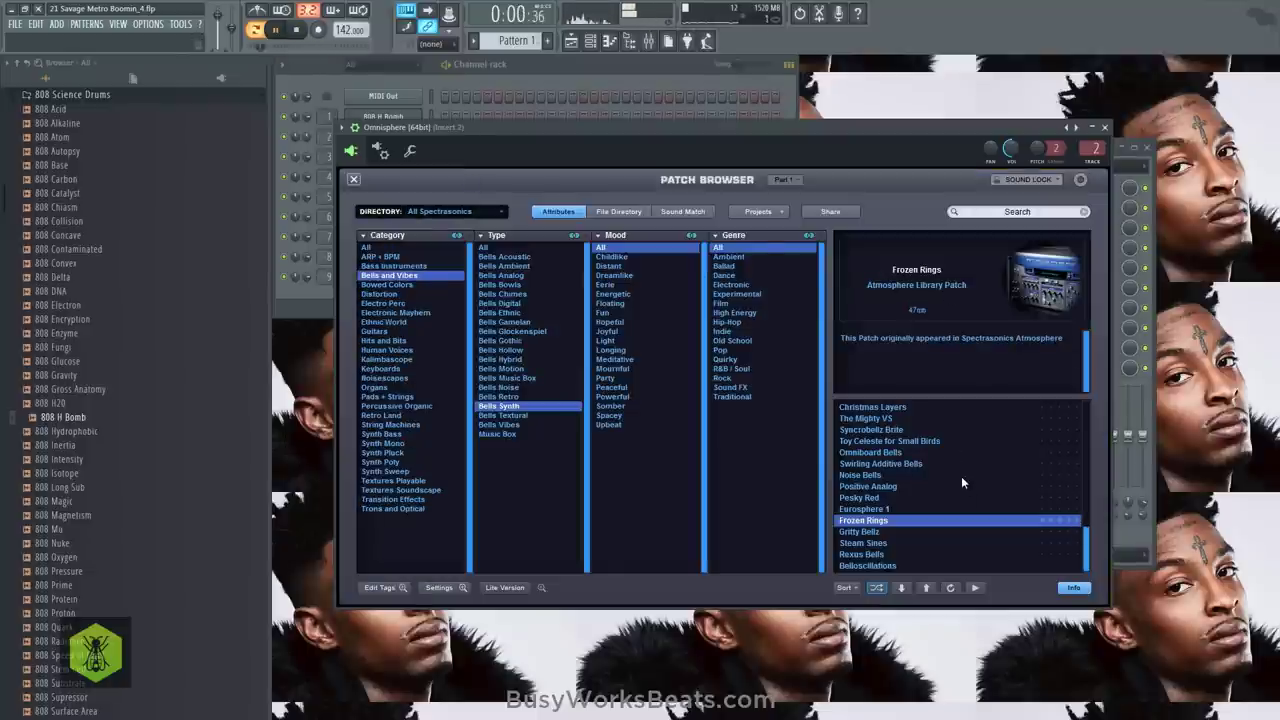
scroll(911, 442, up, 6)
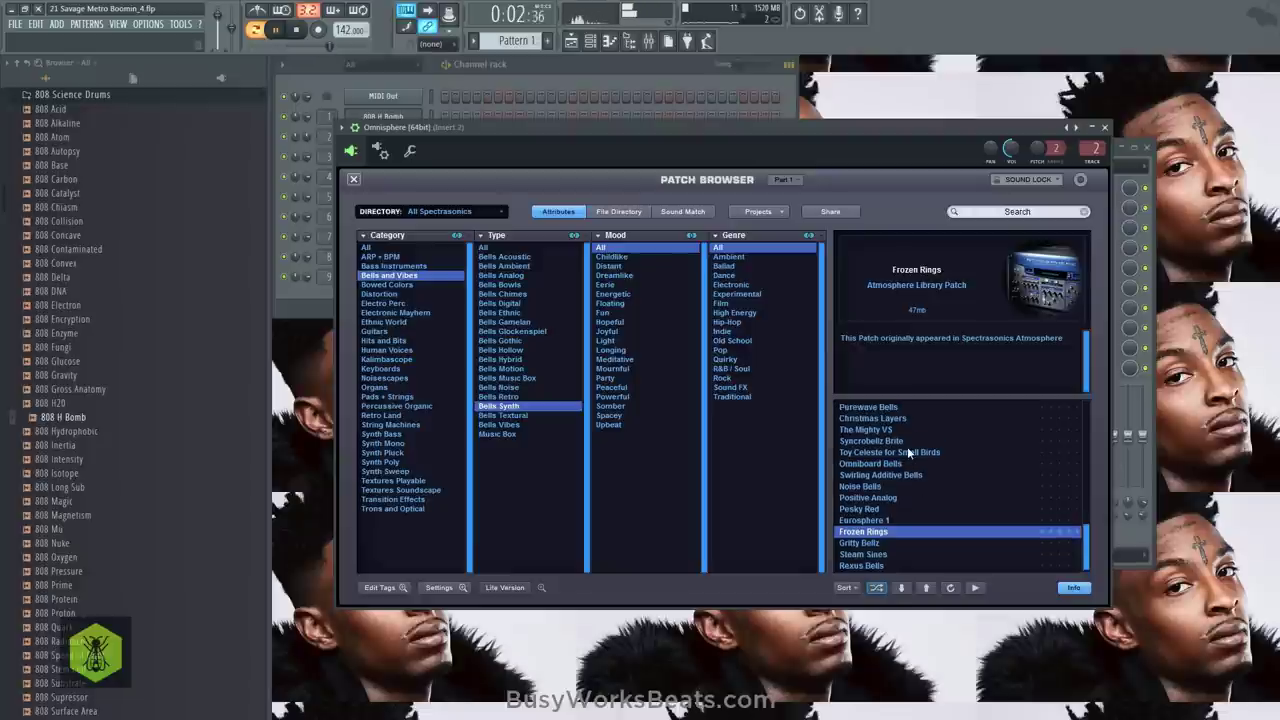
Close the Omnisphere window and save the project as a new version
click(1104, 127)
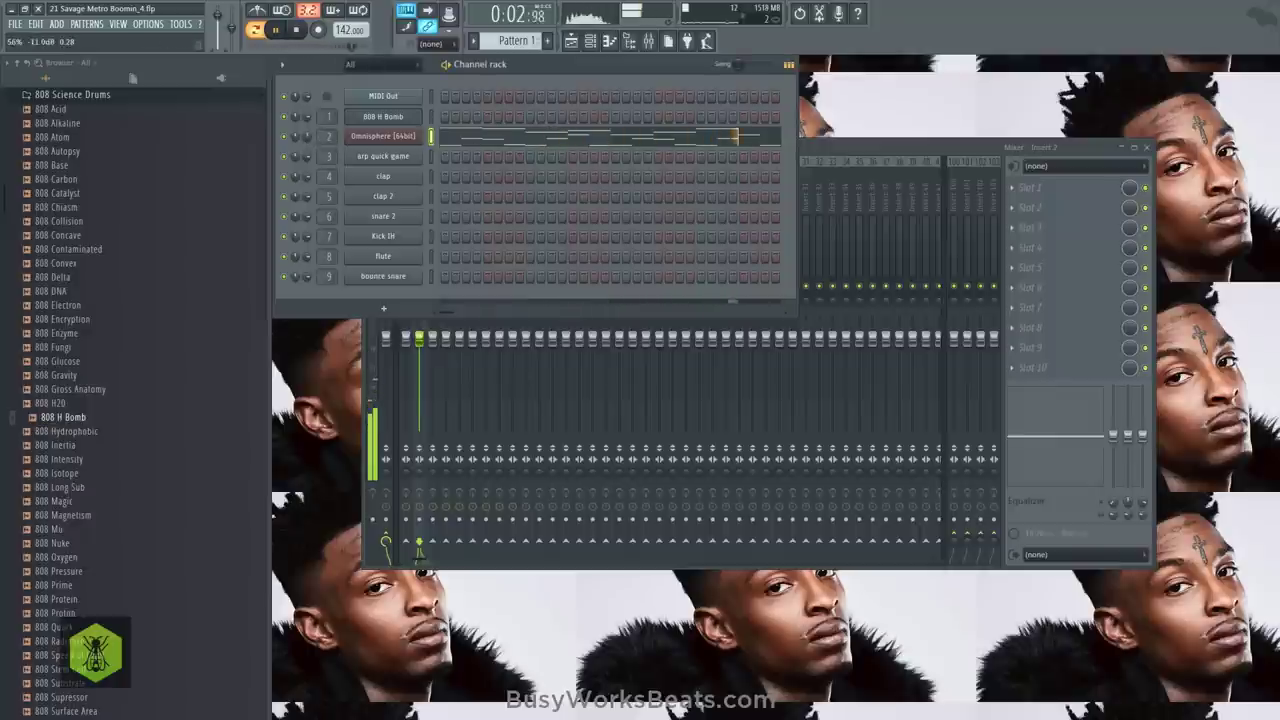
click(15, 24)
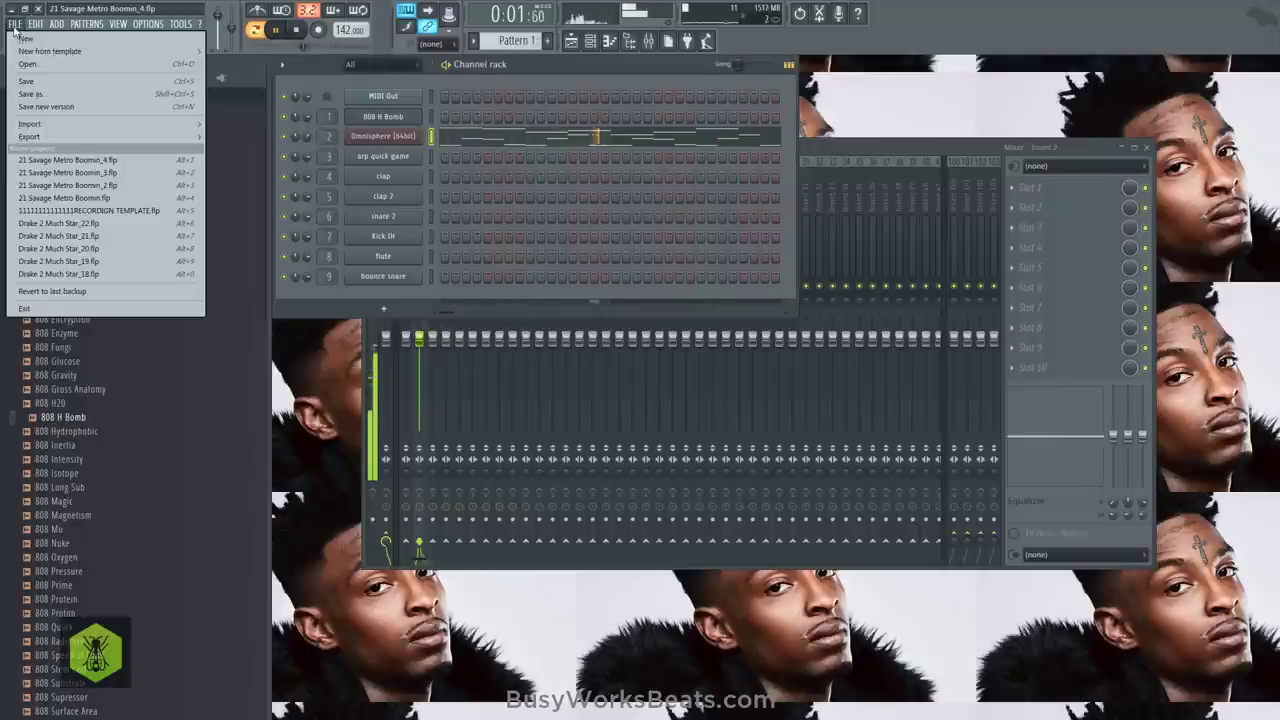
click(52, 107)
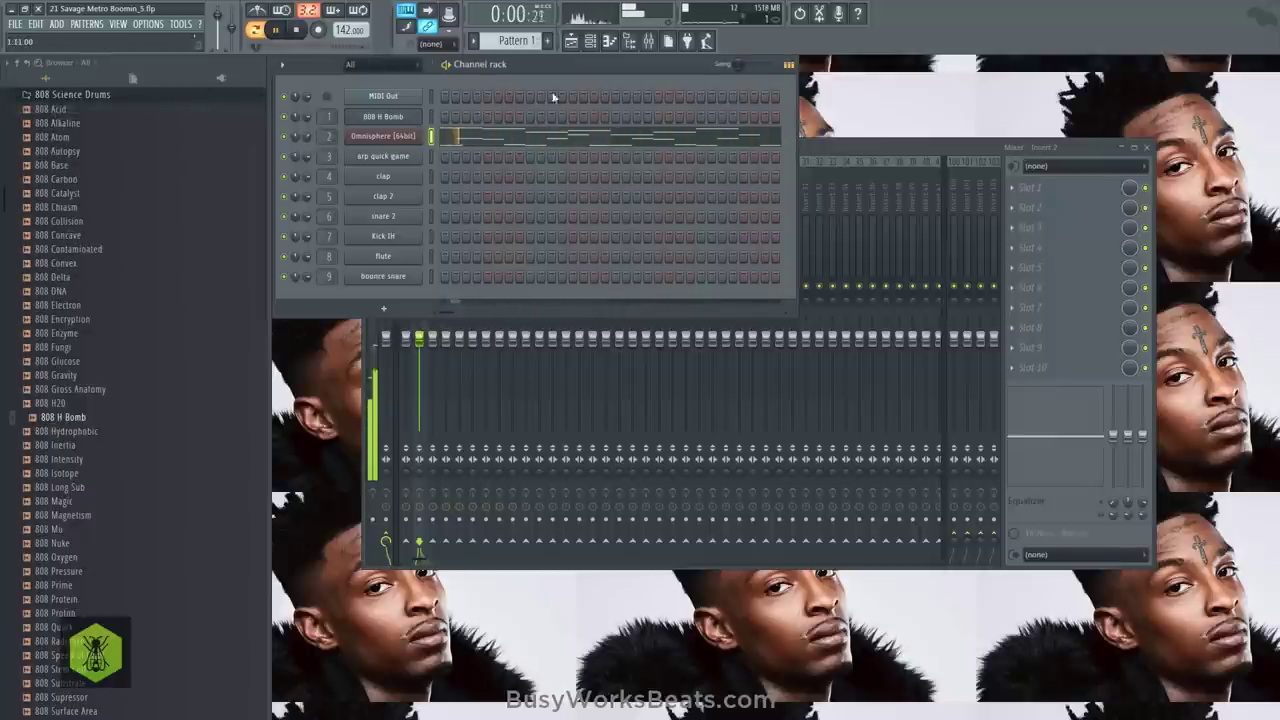
Place four consecutive copies of Pattern 1 on Track 1 of the playlist, filling bars 1 to 8
click(574, 41)
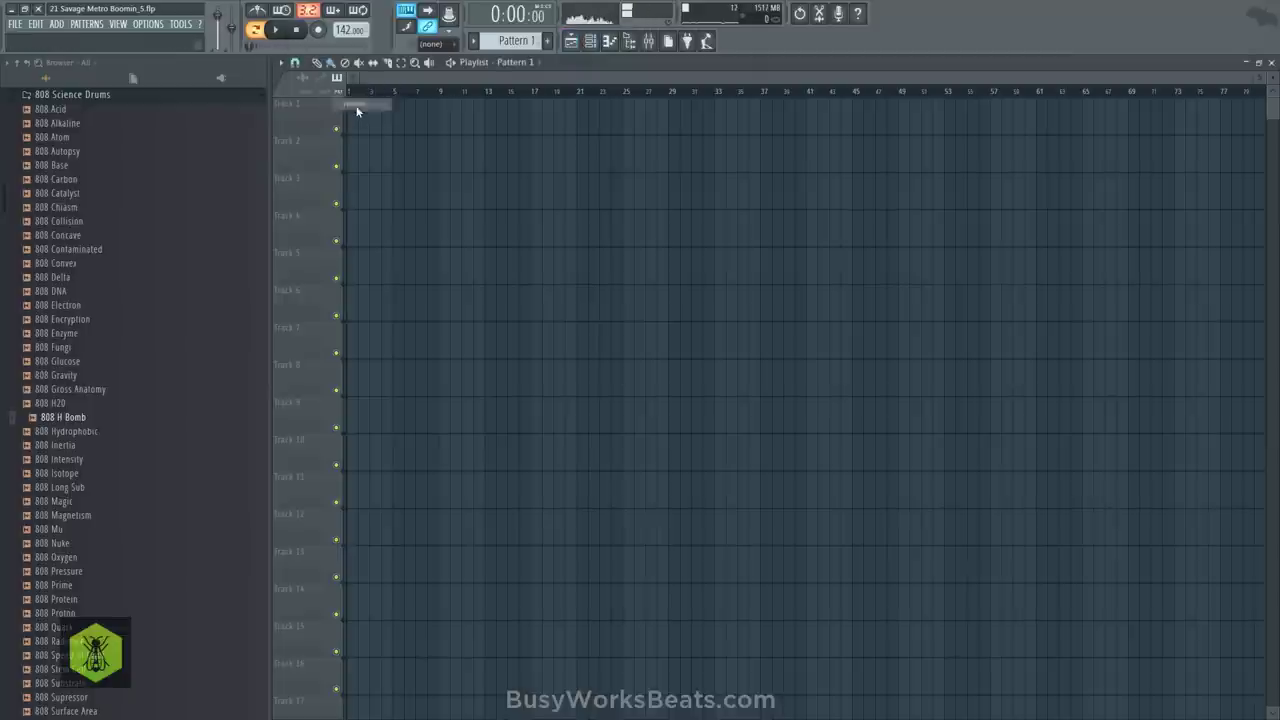
scroll(349, 84, up, 6)
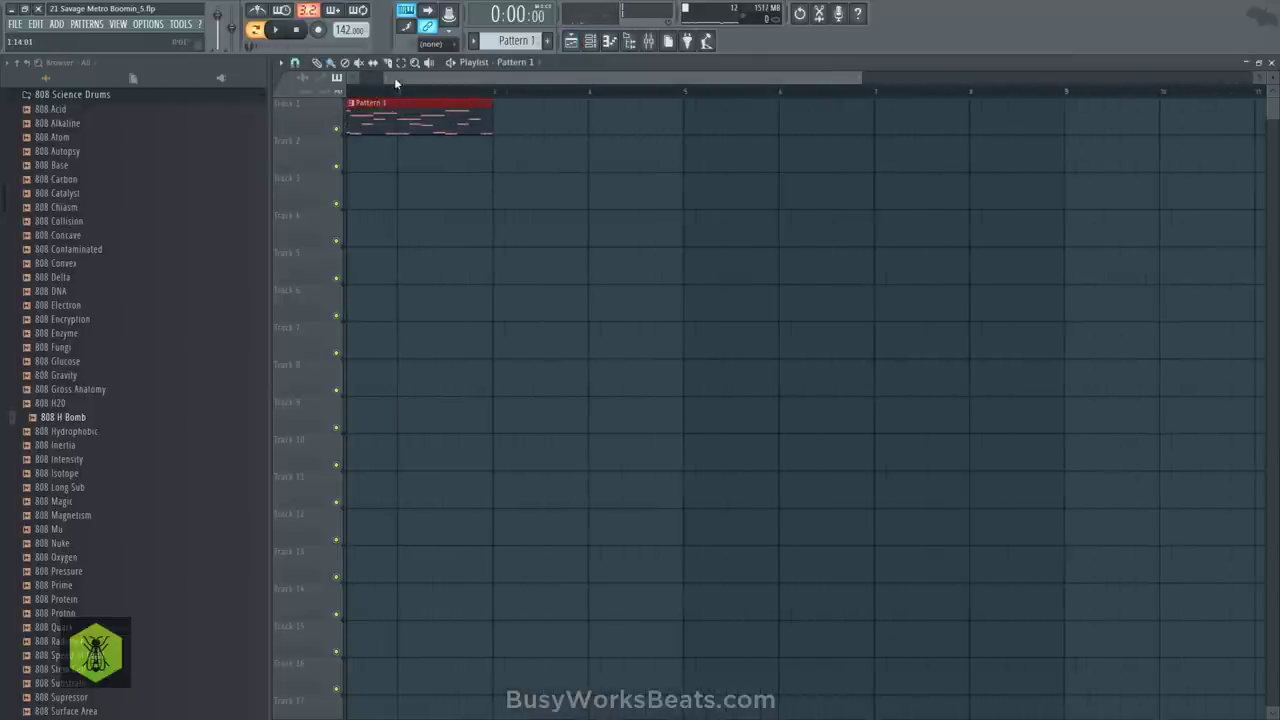
scroll(459, 122, down, 2)
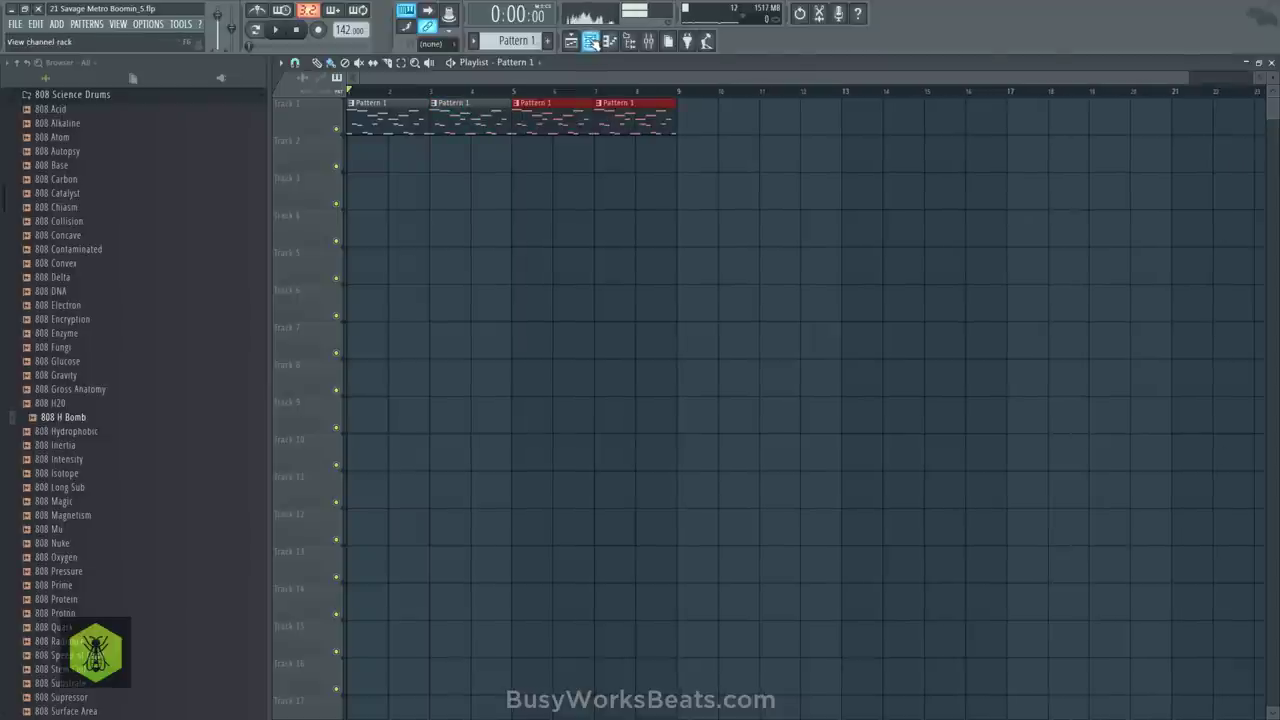
Return Omnisphere from its full patch browser to the main page, then close the plugin window and the channel rack
click(591, 42)
click(425, 165)
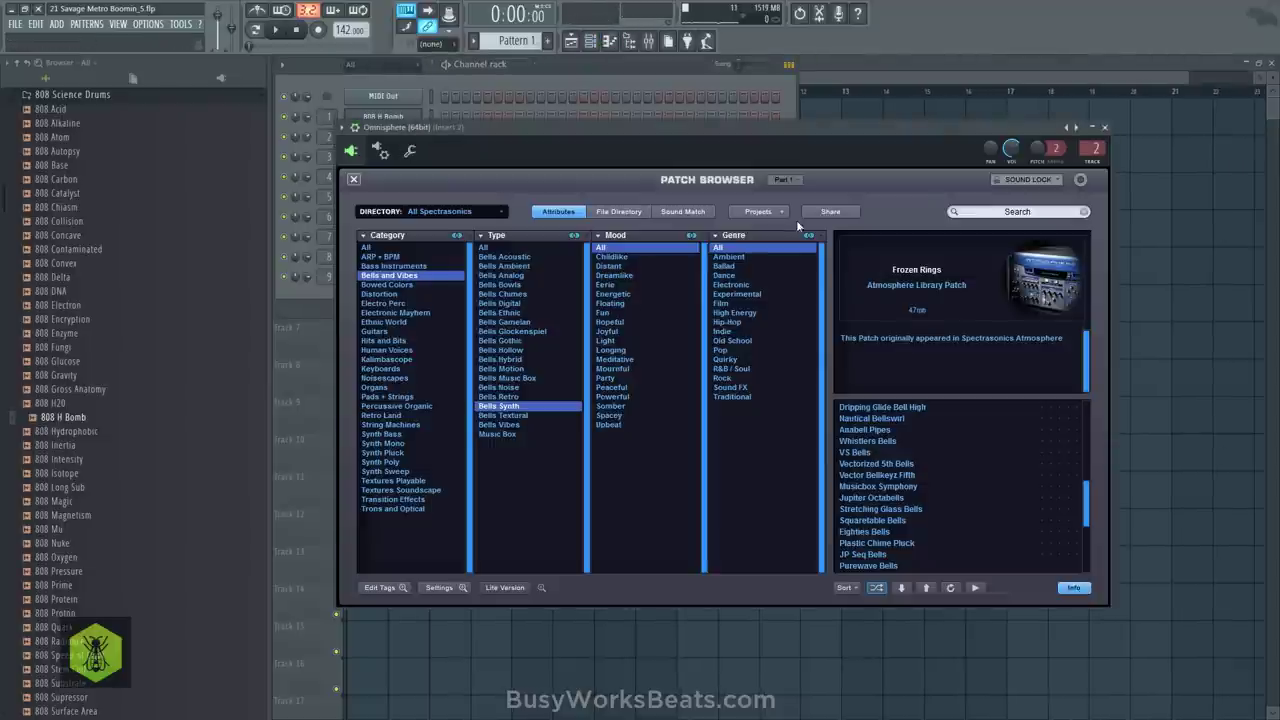
click(352, 180)
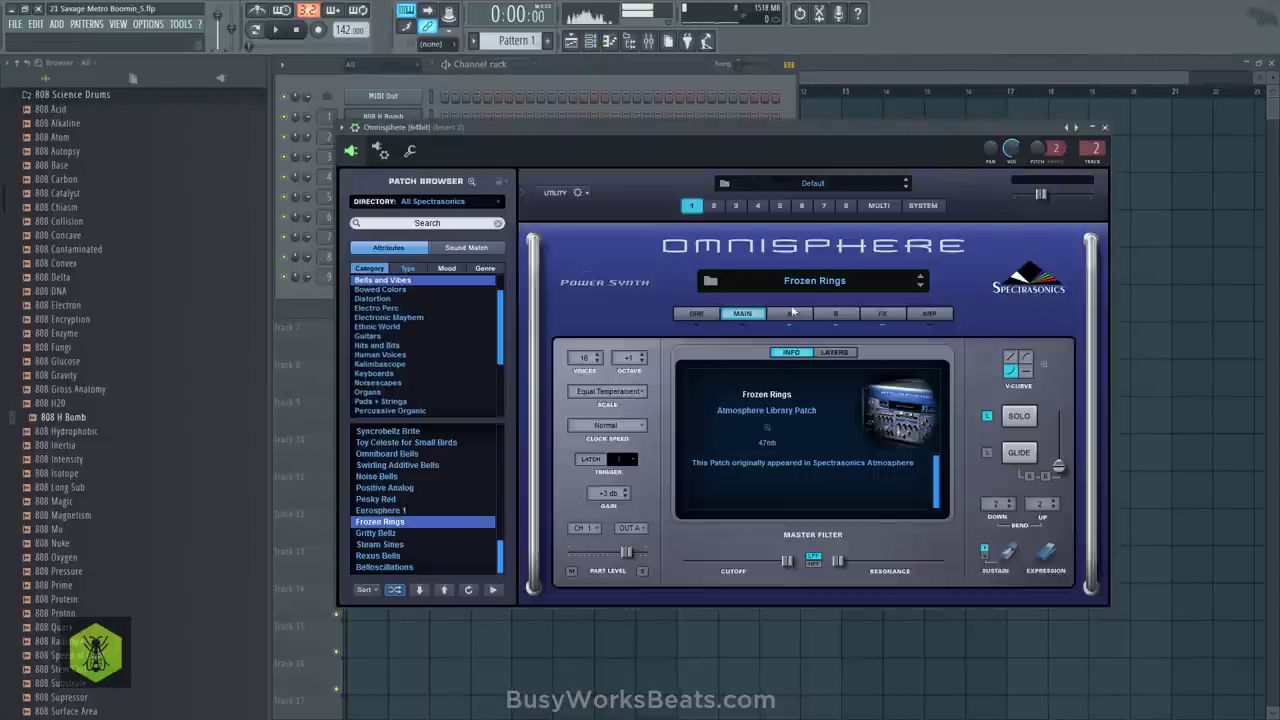
click(1105, 128)
key(F6)
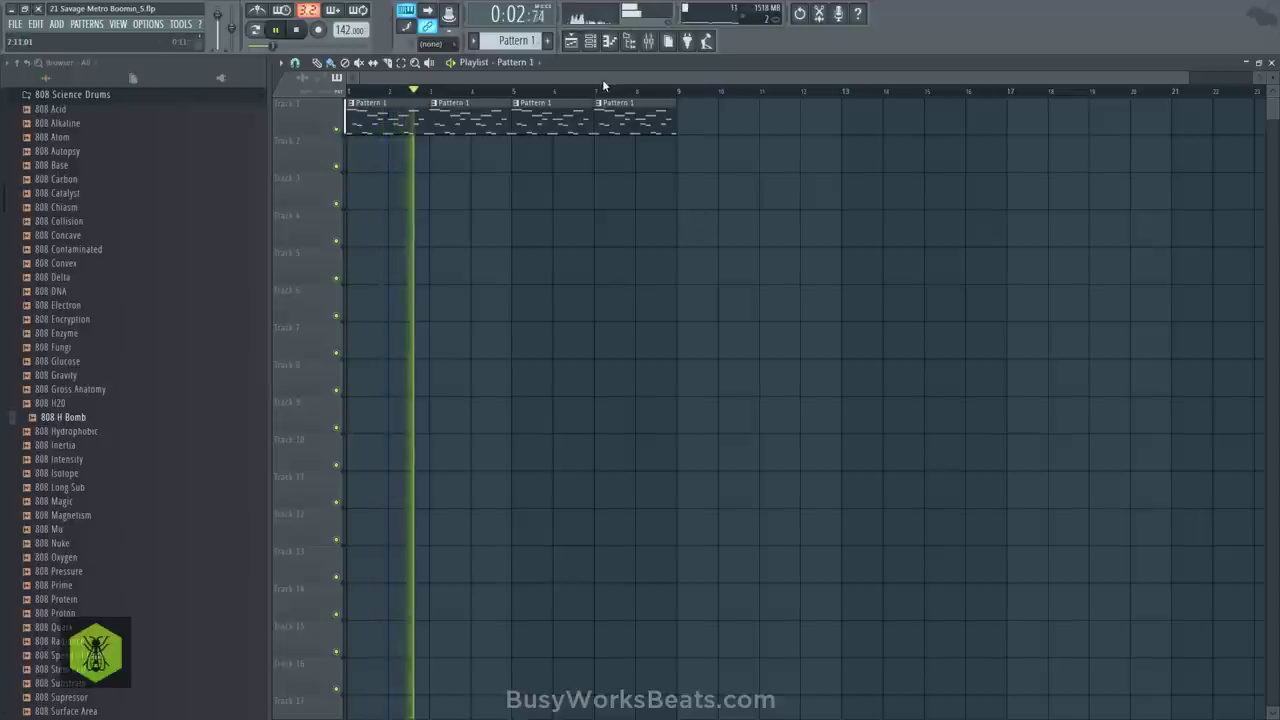
Switch to the empty Pattern 2 in the channel rack and stop the song playback
click(591, 41)
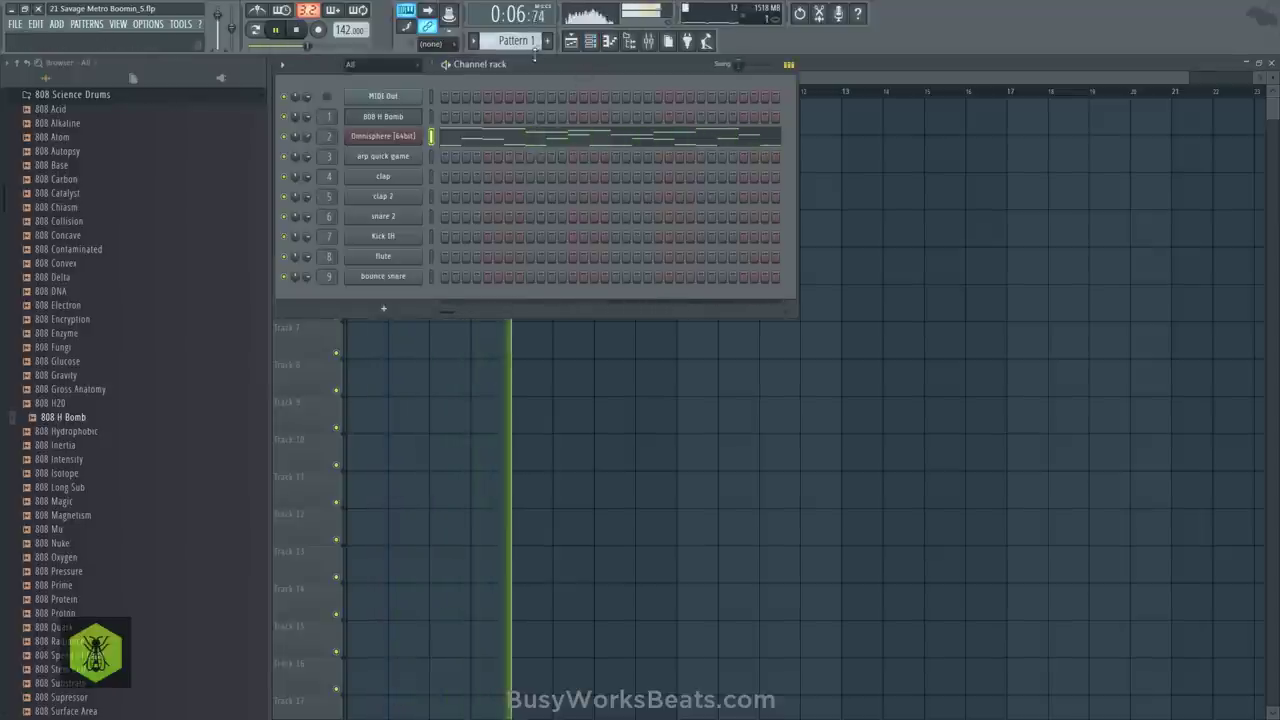
scroll(528, 40, down, 1)
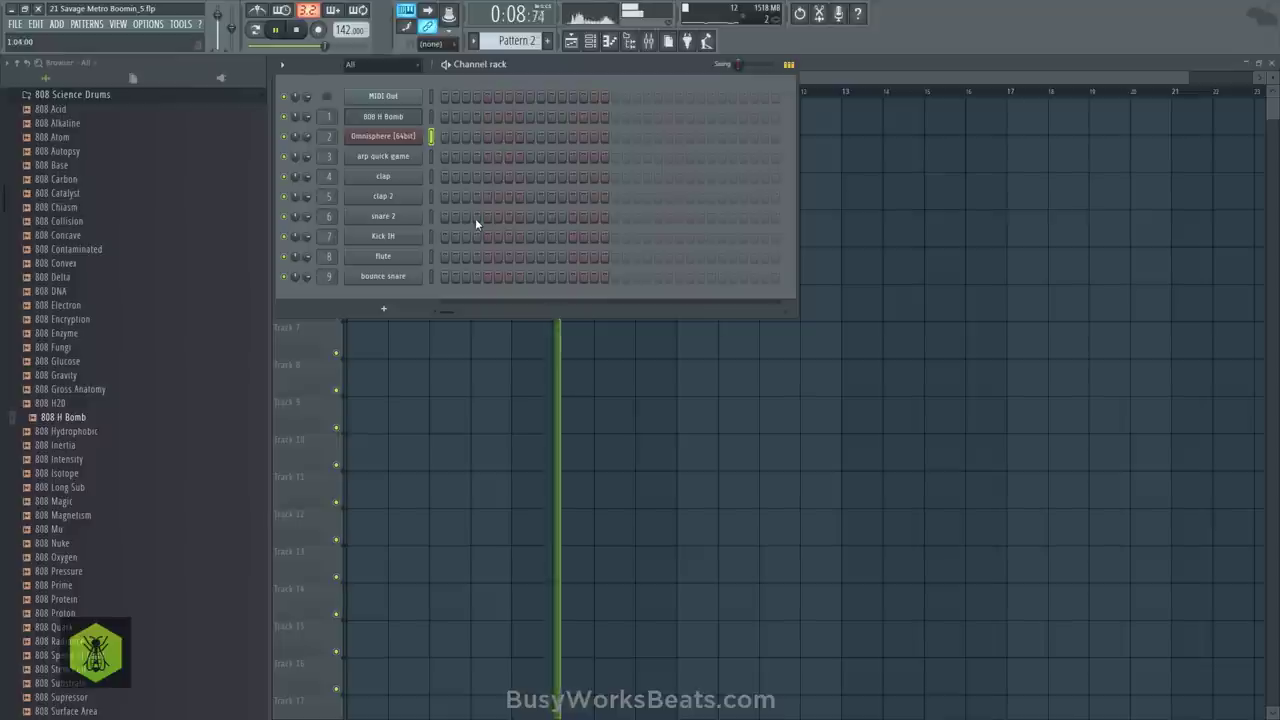
key(space)
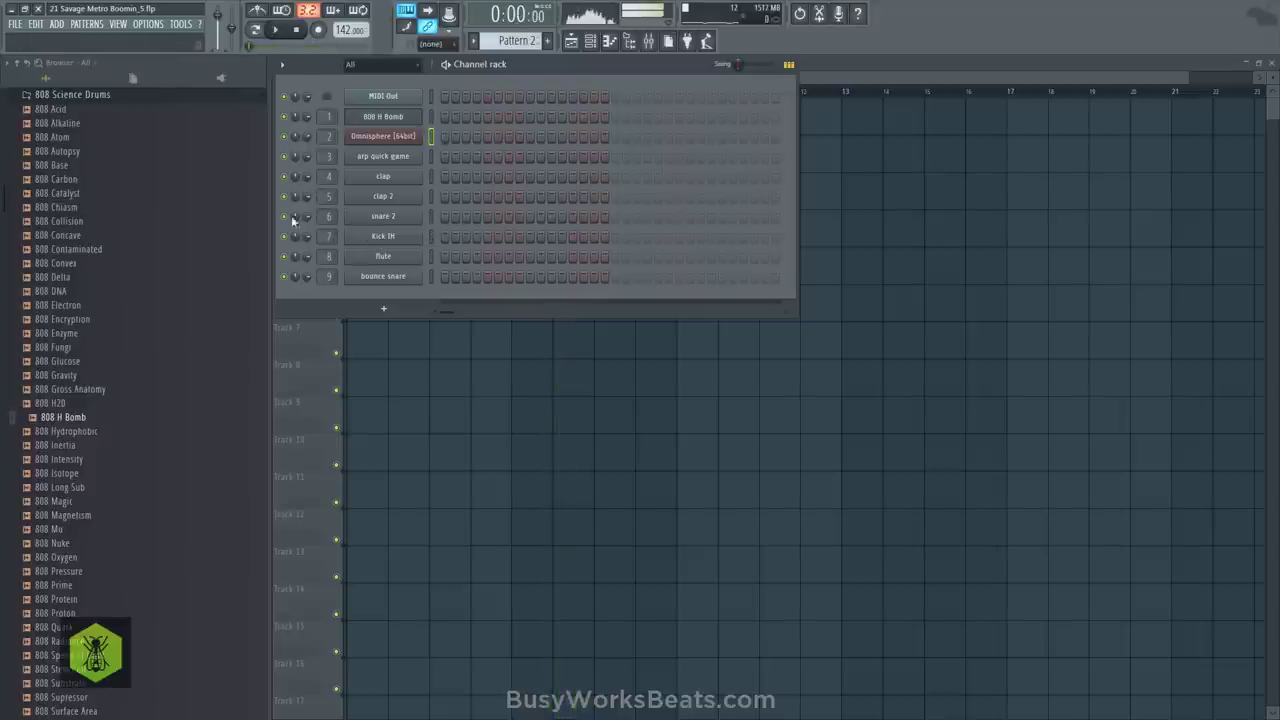
Browse to the Kicks folder of the X Drums kit and check the sampler settings of the existing Kick IH channel
click(18, 63)
click(90, 267)
scroll(100, 337, down, 8)
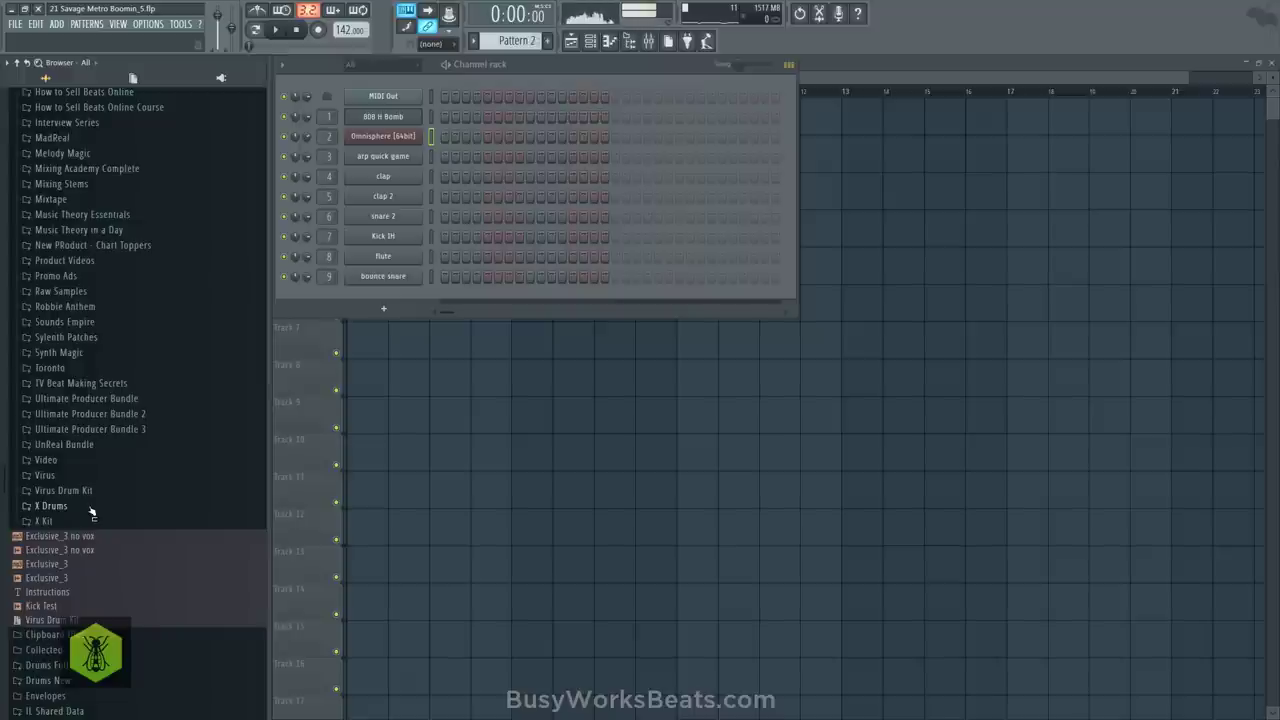
click(55, 506)
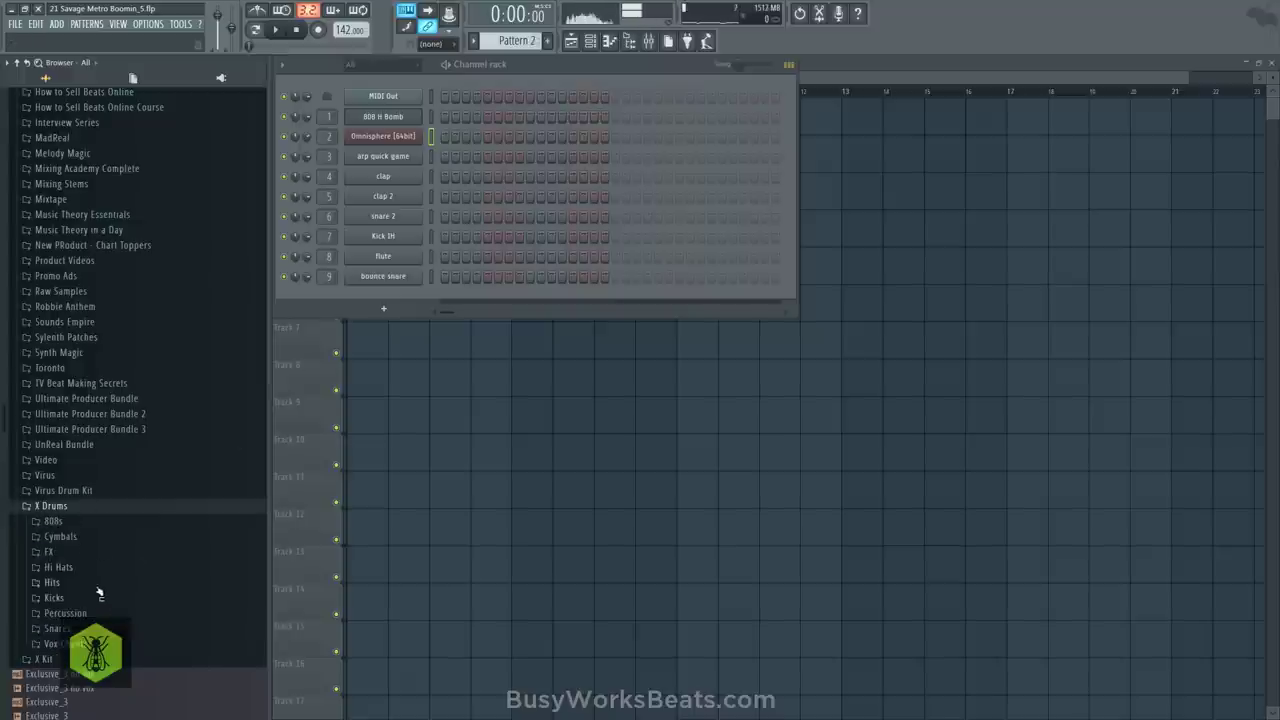
click(54, 598)
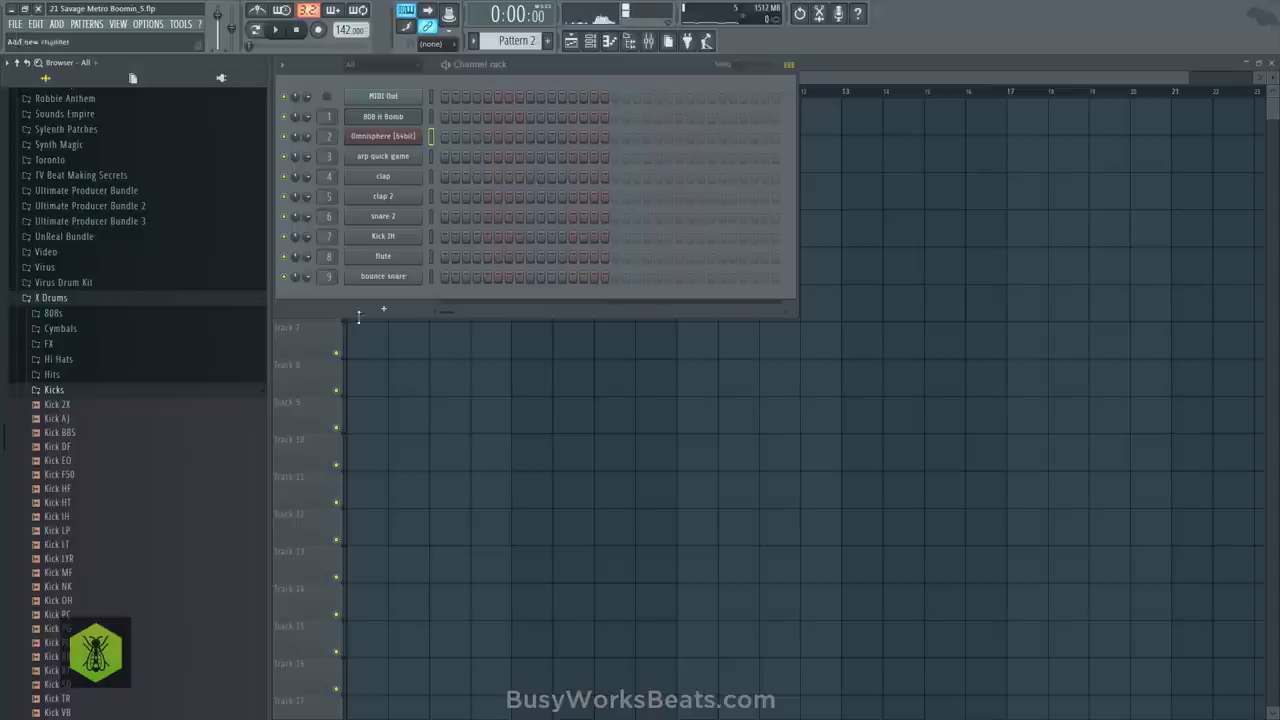
click(418, 236)
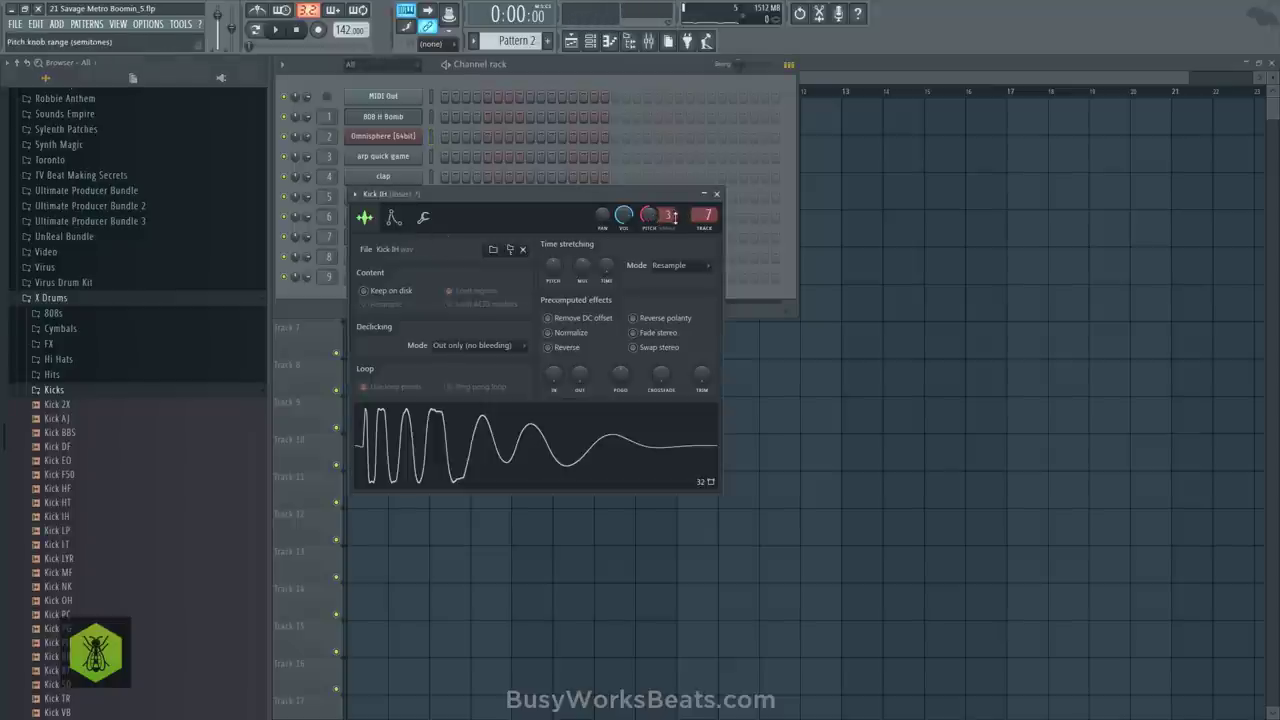
click(716, 195)
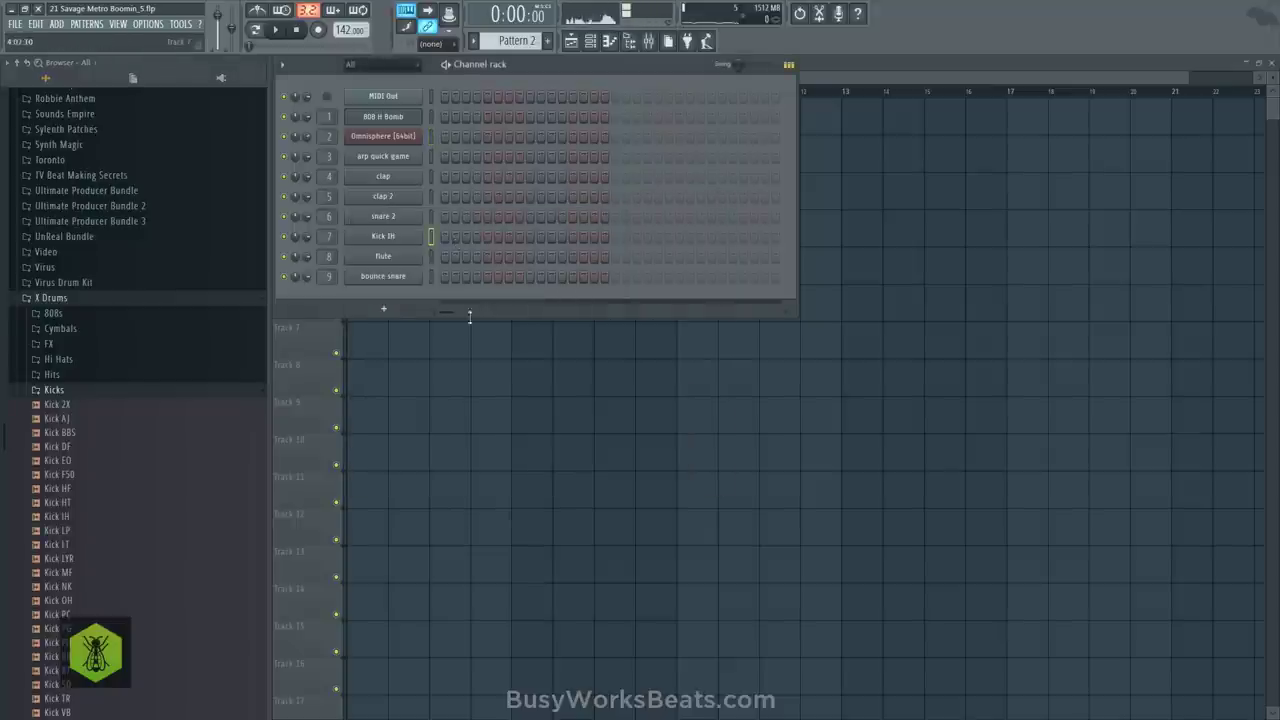
Program the Kick IH channel of Pattern 2 with hits on steps 1, 7, 13, 21 and 27
key(F6)
click(591, 42)
key(space)
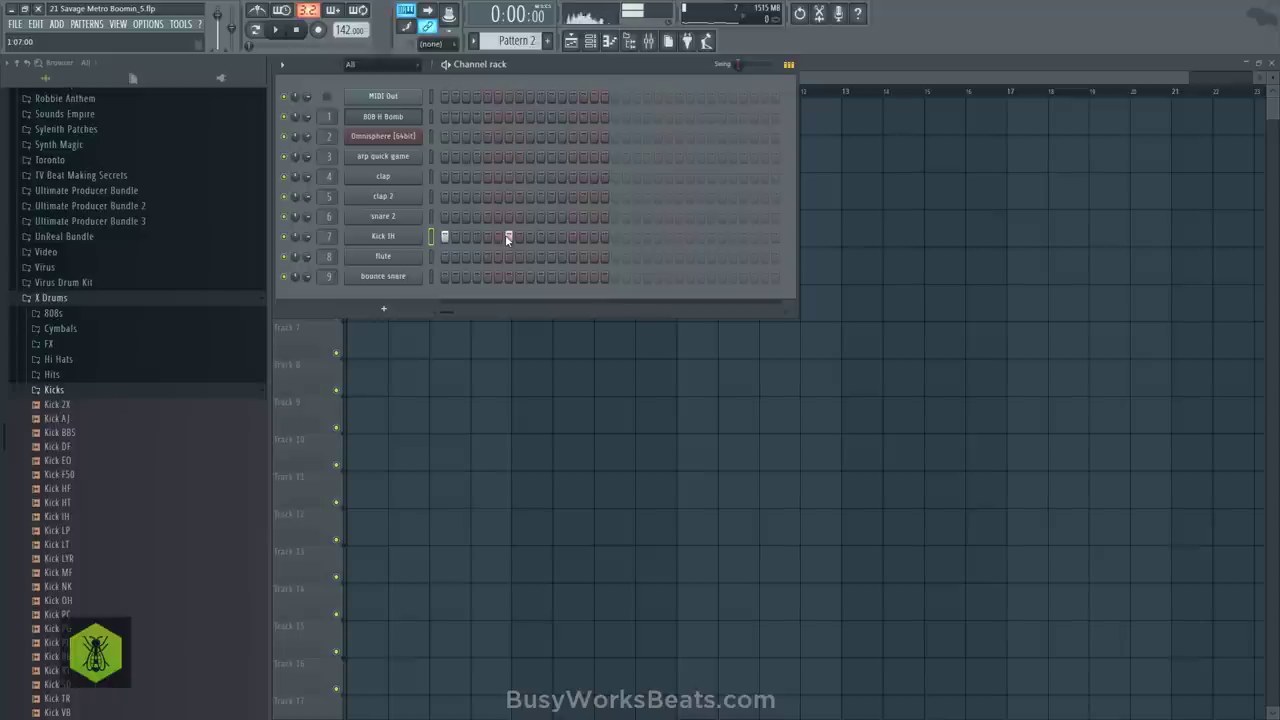
click(572, 237)
click(657, 237)
click(722, 237)
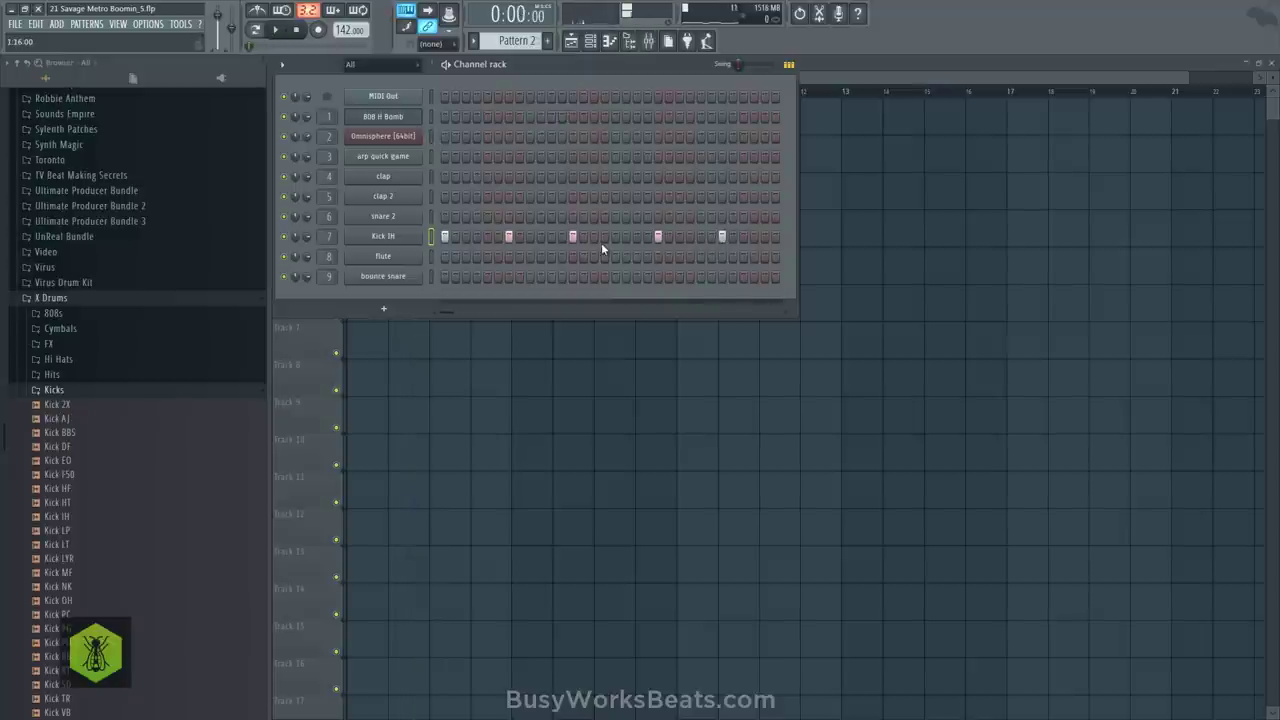
Play the song and add clap hits on steps 9 and 25 of Pattern 2
key(space)
click(530, 177)
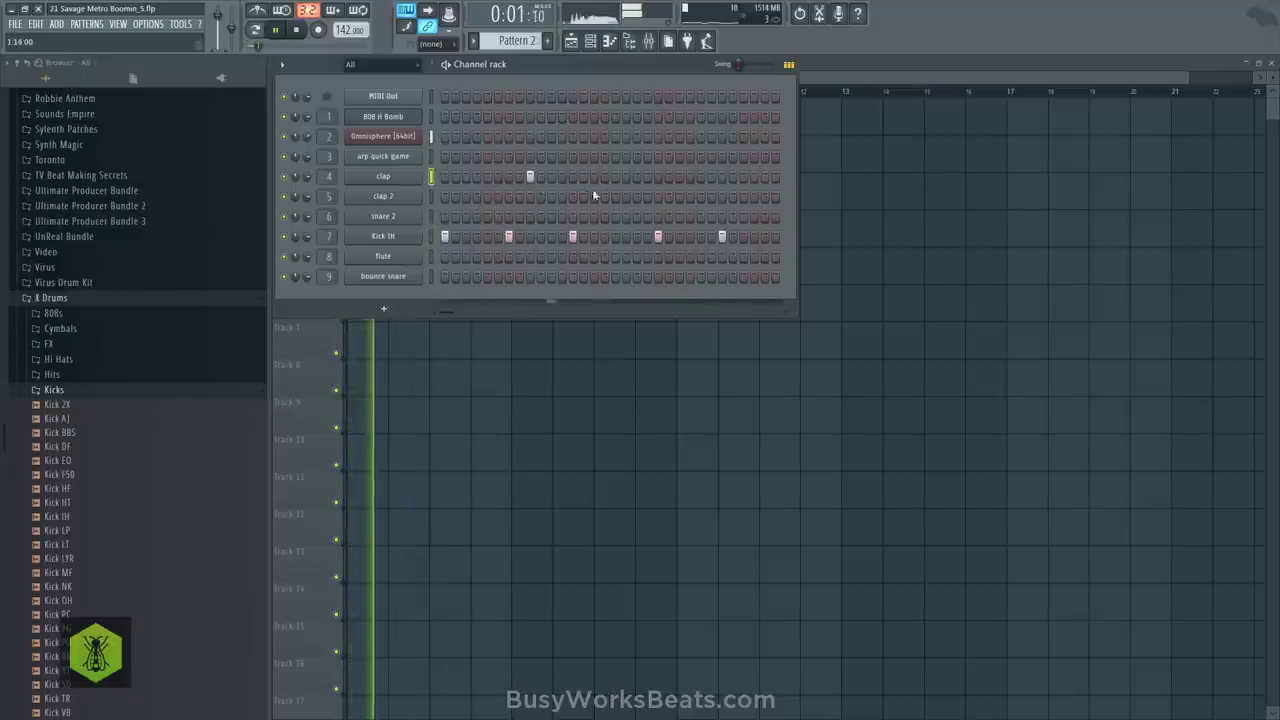
click(701, 177)
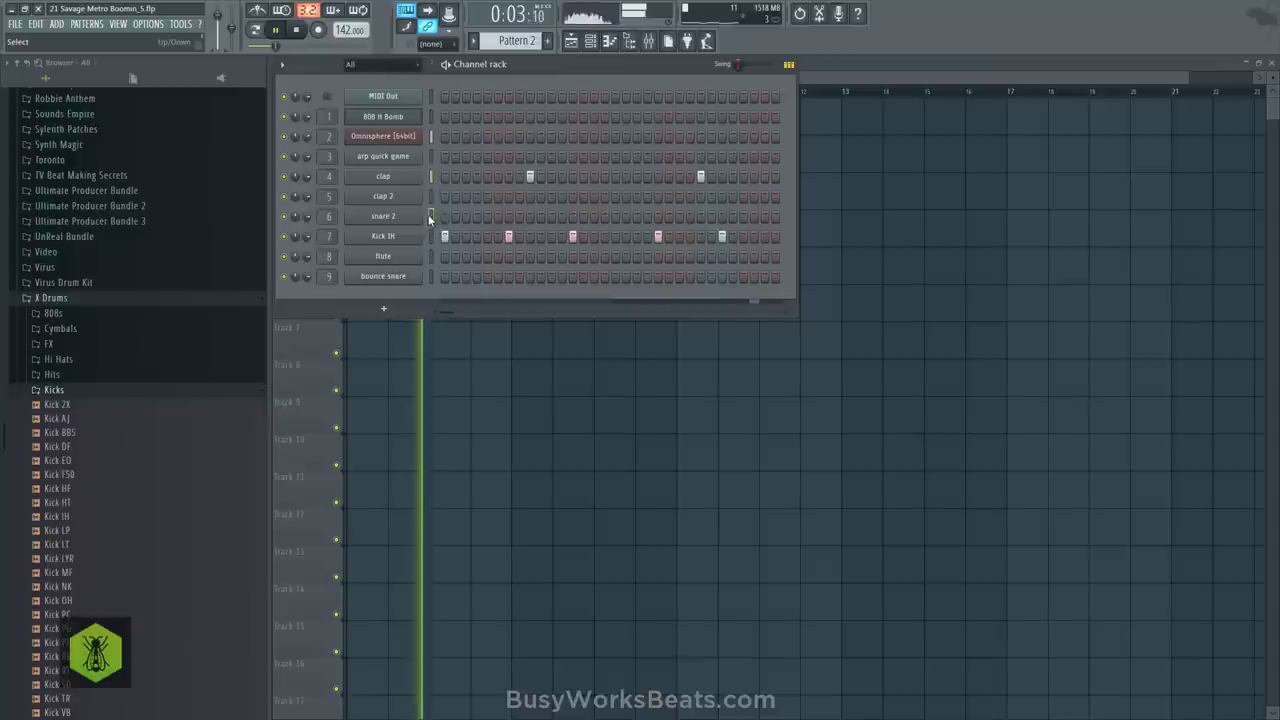
Add snare 2 hits on steps 9 and 25 of Pattern 2 and stop playback
click(529, 216)
click(701, 216)
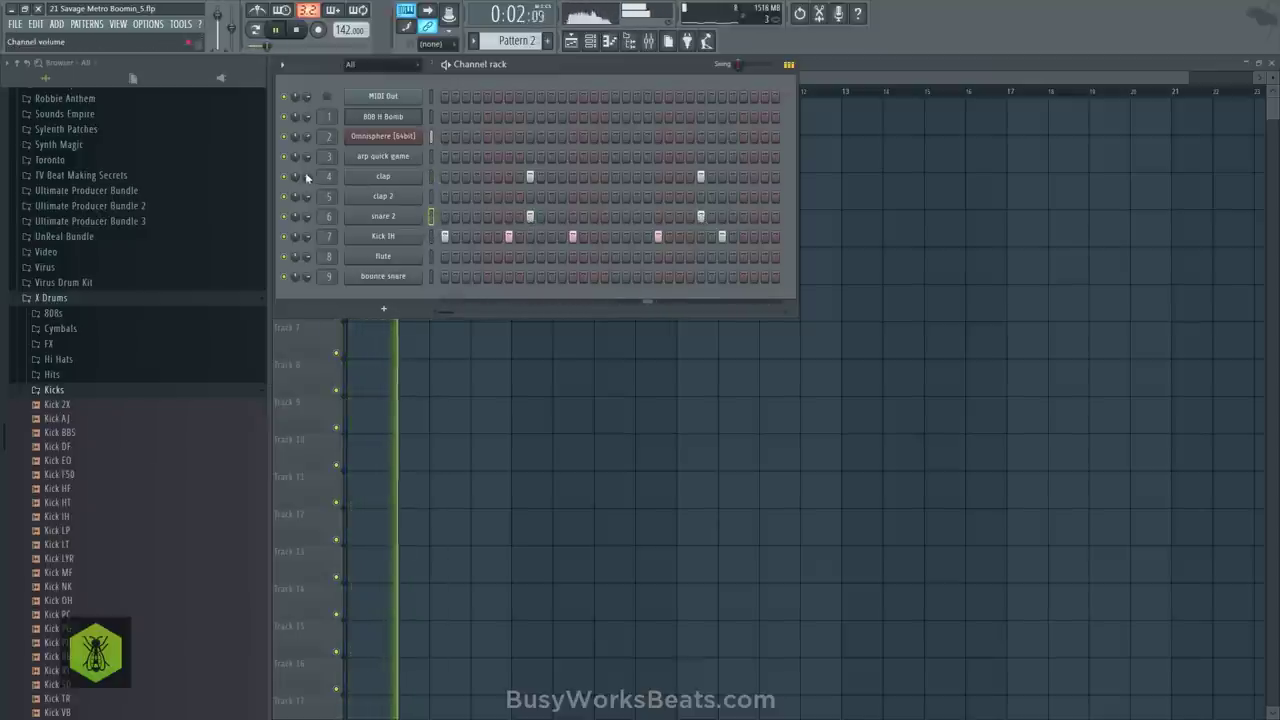
key(space)
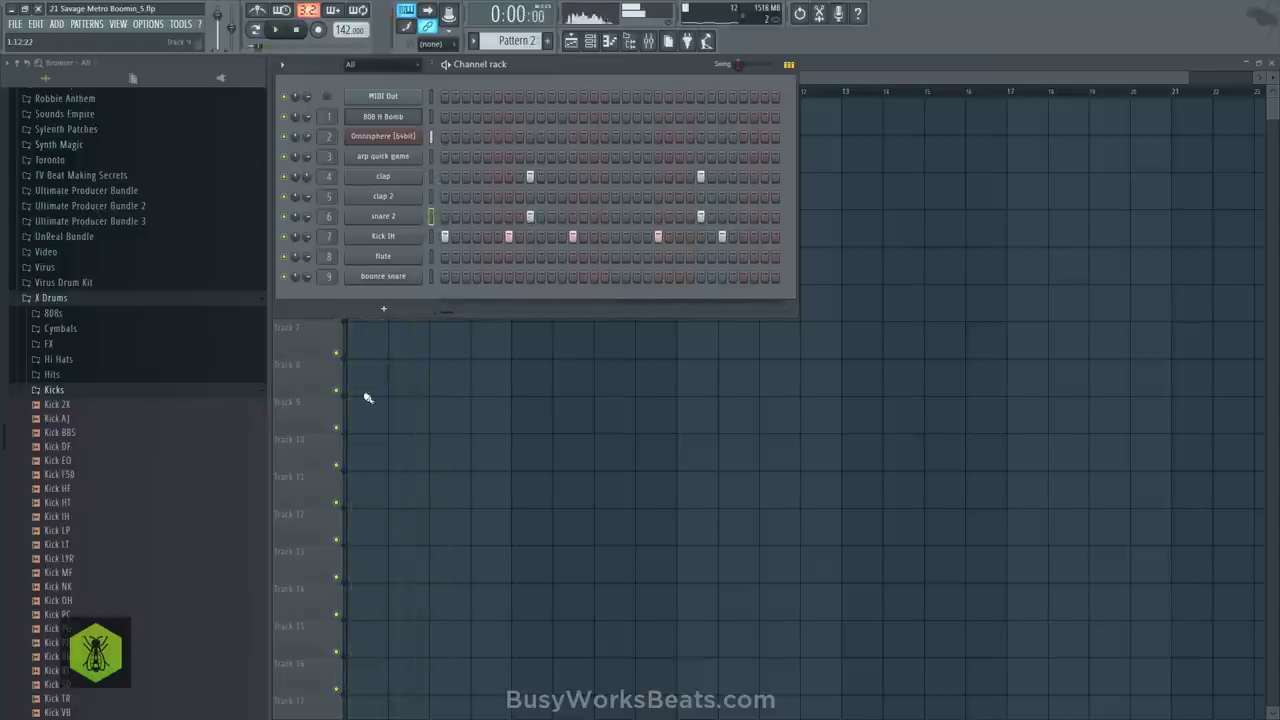
Play the song and lay Pattern 2 clips along Track 2 from bar 1 through bar 8
key(space)
click(434, 394)
drag(436, 155, 680, 157)
right_click(732, 157)
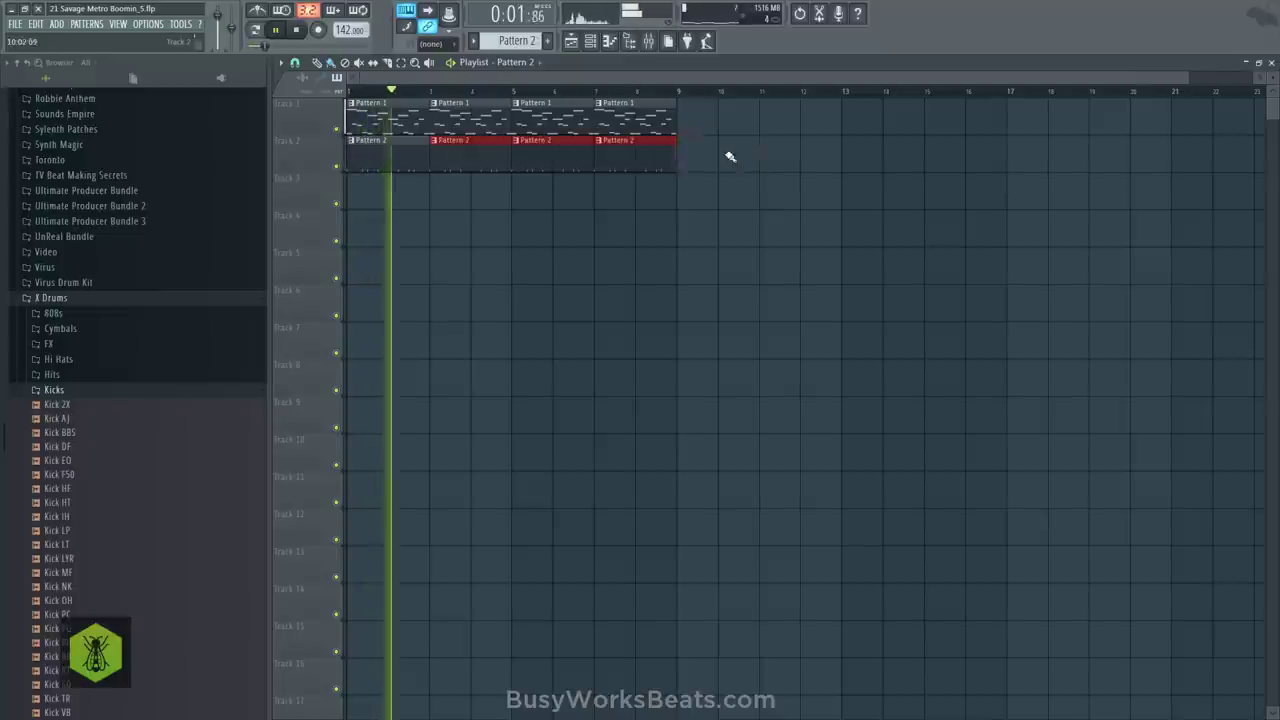
Stop playback and load Closed Hi Hat X from the X Drums Hi Hats folder into a new channel
key(F6)
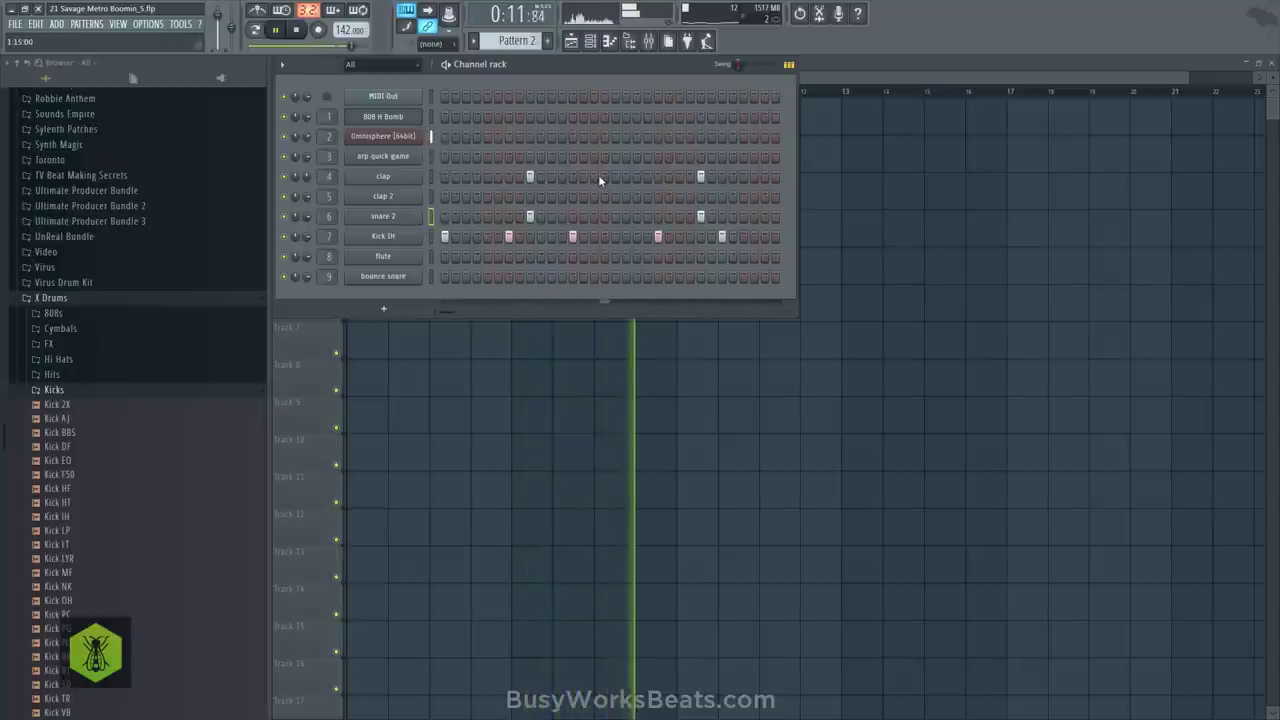
key(space)
click(72, 362)
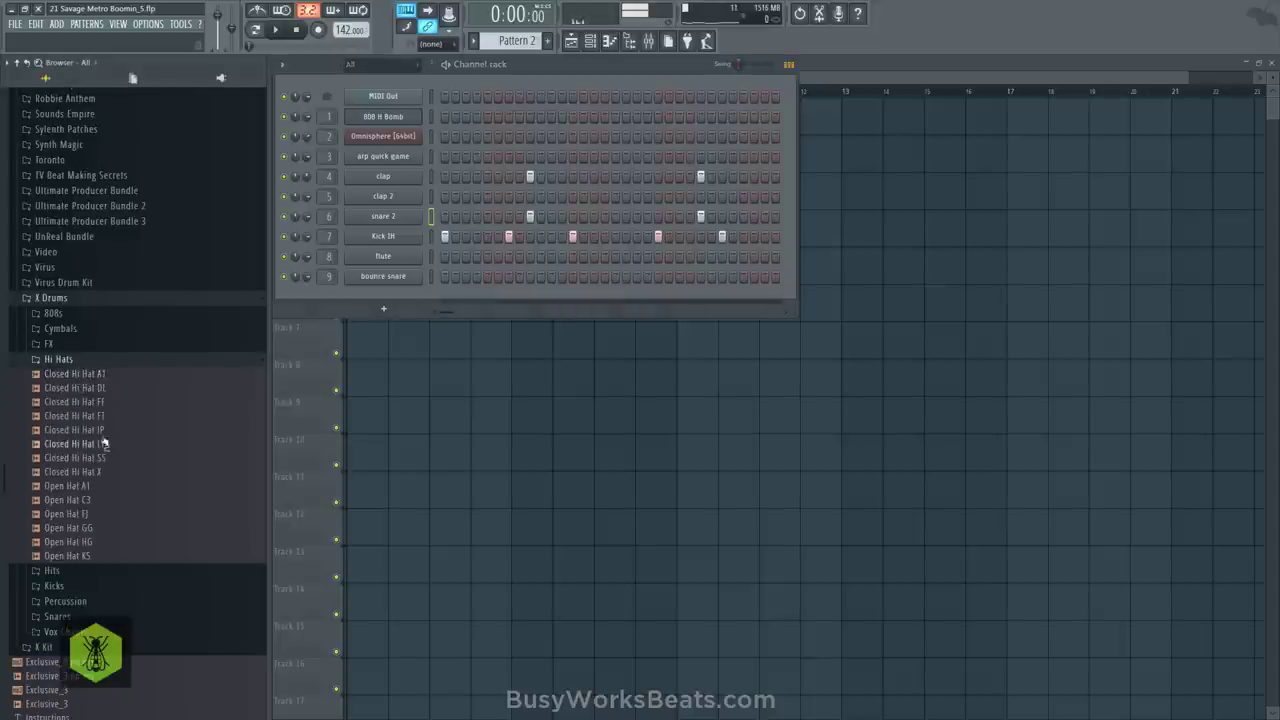
right_click(106, 473)
click(150, 484)
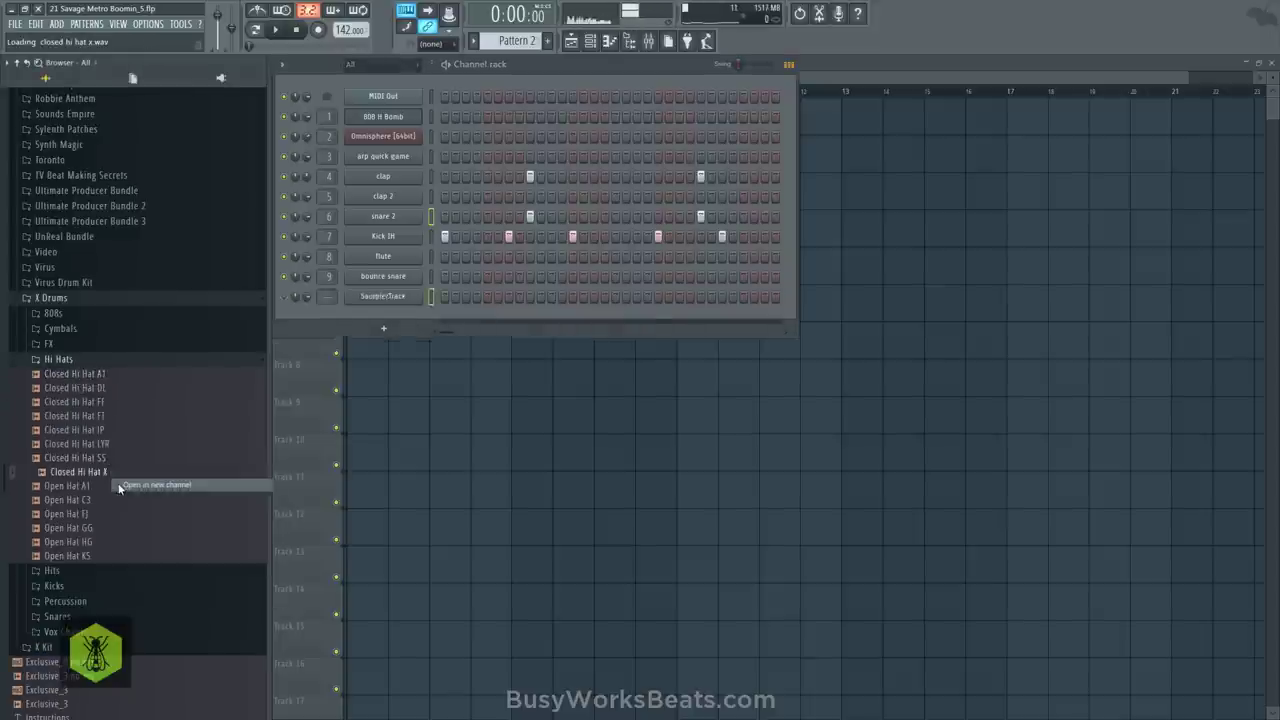
click(647, 126)
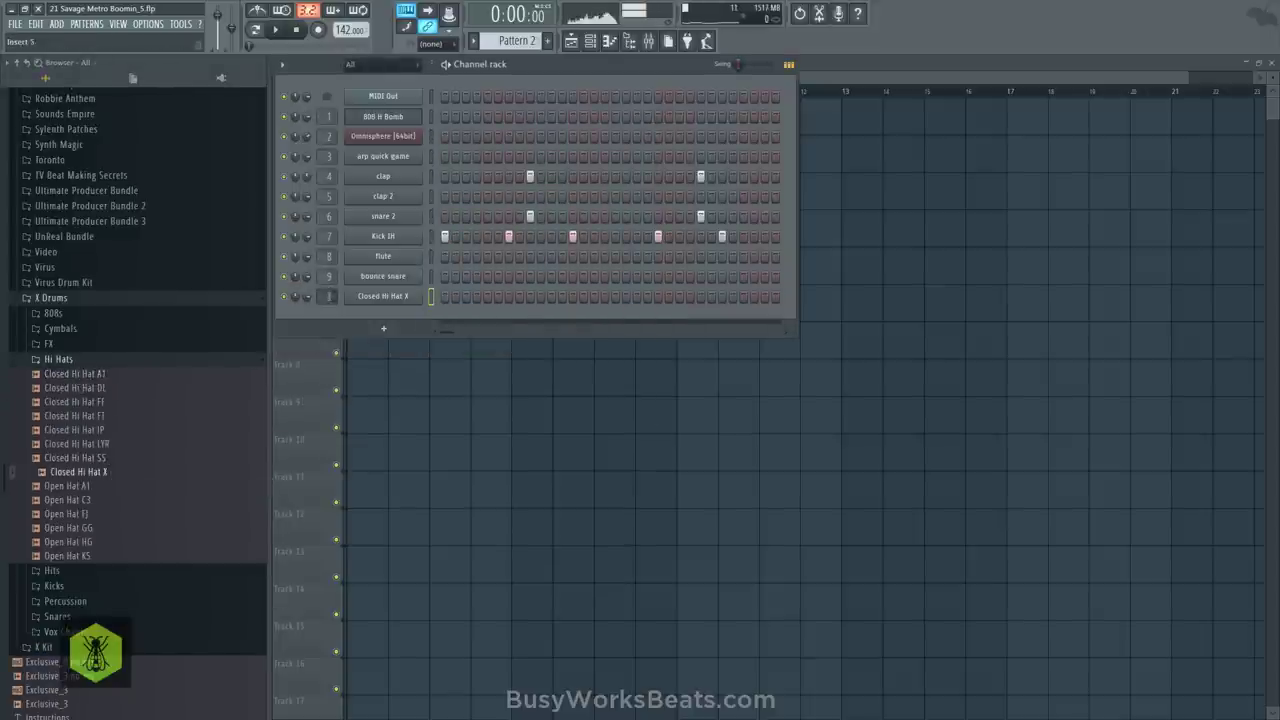
Fill every second step of Closed Hi Hat X in Pattern 3 and lay the pattern along Track 3 through bar 8
click(547, 43)
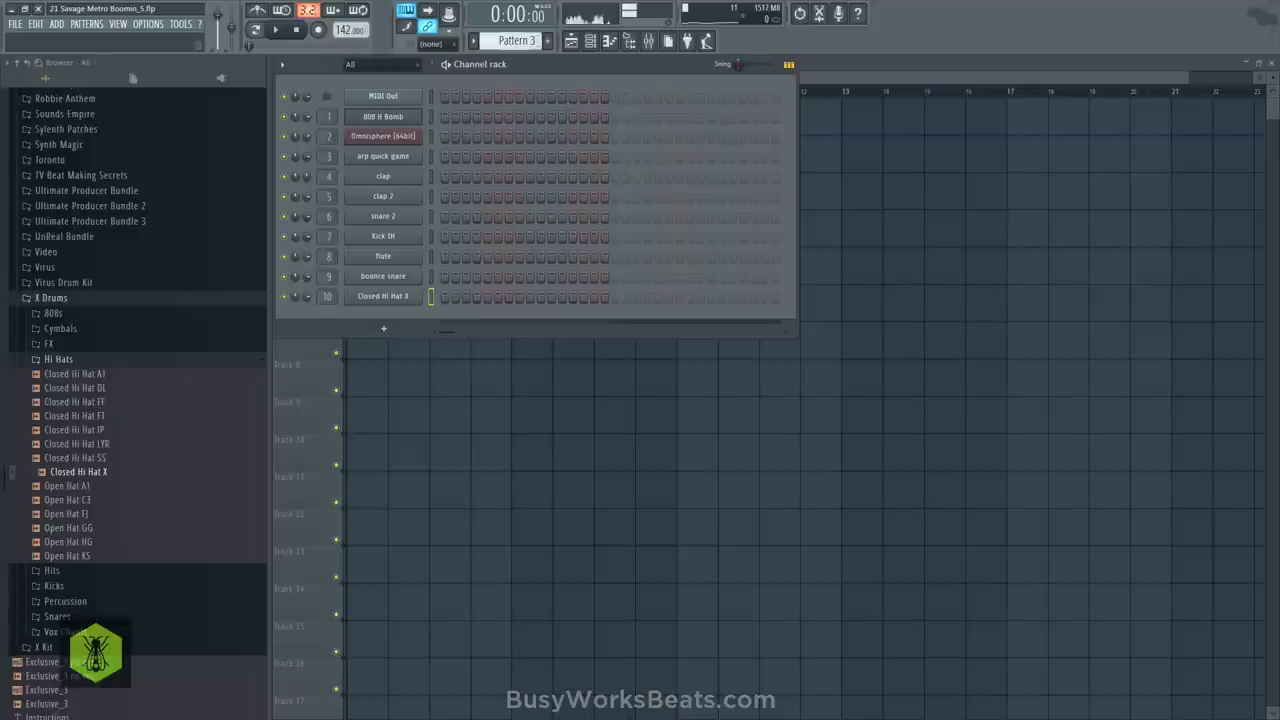
right_click(416, 297)
click(572, 338)
key(F6)
drag(368, 205, 535, 205)
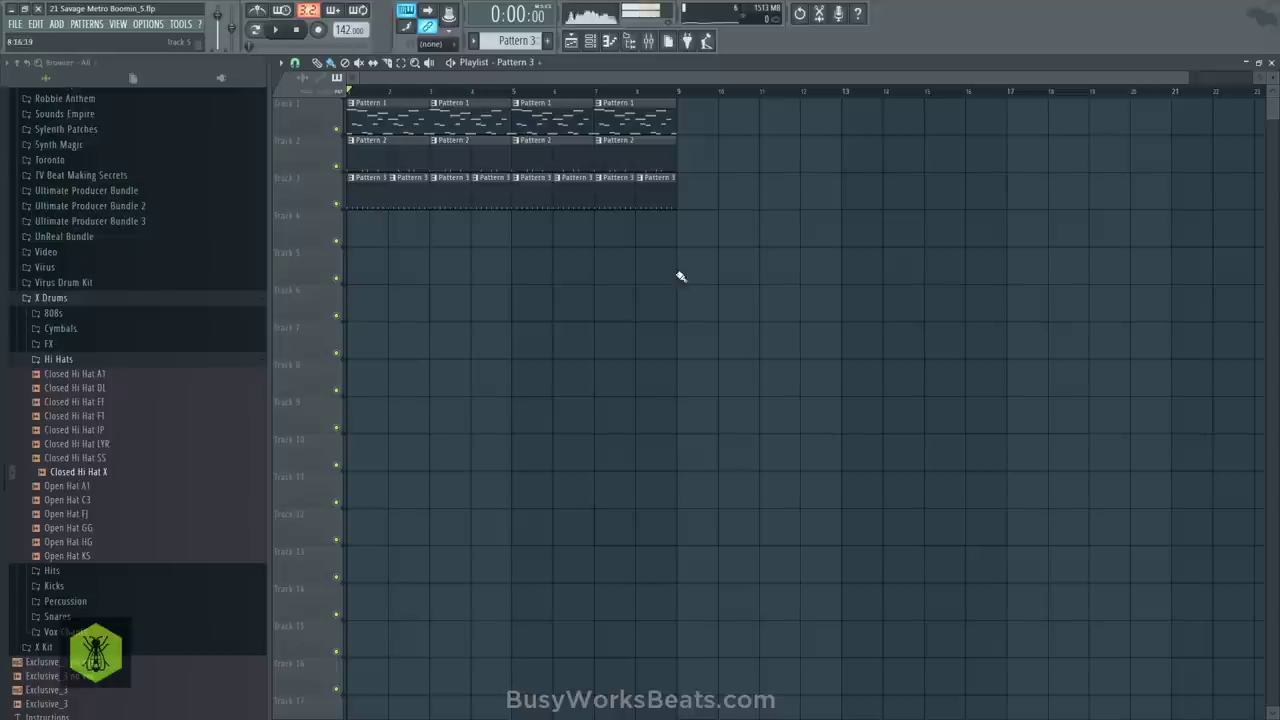
Extend the Closed Hi Hat X line of Pattern 3 with hits on every odd step from 17 to 31
click(592, 40)
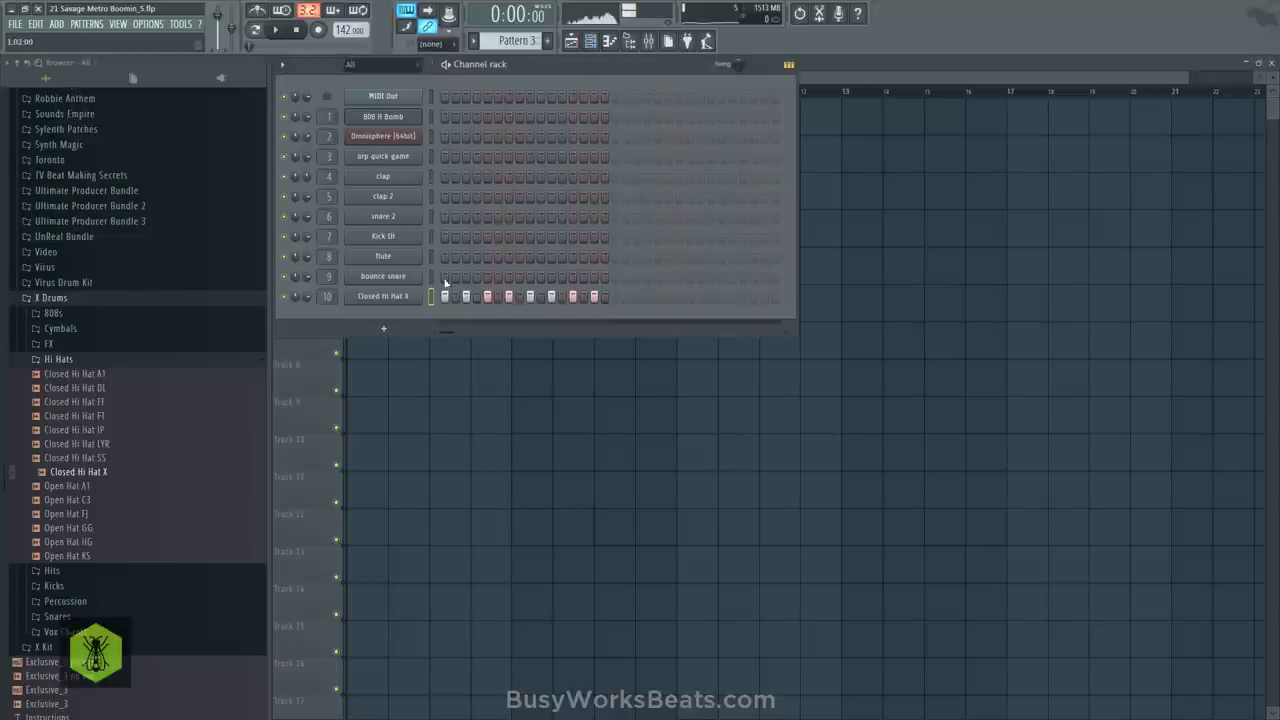
click(615, 297)
key(space)
click(637, 297)
click(658, 297)
click(679, 297)
click(700, 297)
click(722, 297)
click(743, 297)
click(765, 297)
Delete the overlapping Pattern 3 clips on Track 3, leaving clips starting at bars 1, 3, 5 and 7
key(Escape)
right_click(422, 189)
right_click(510, 191)
right_click(600, 192)
right_click(665, 192)
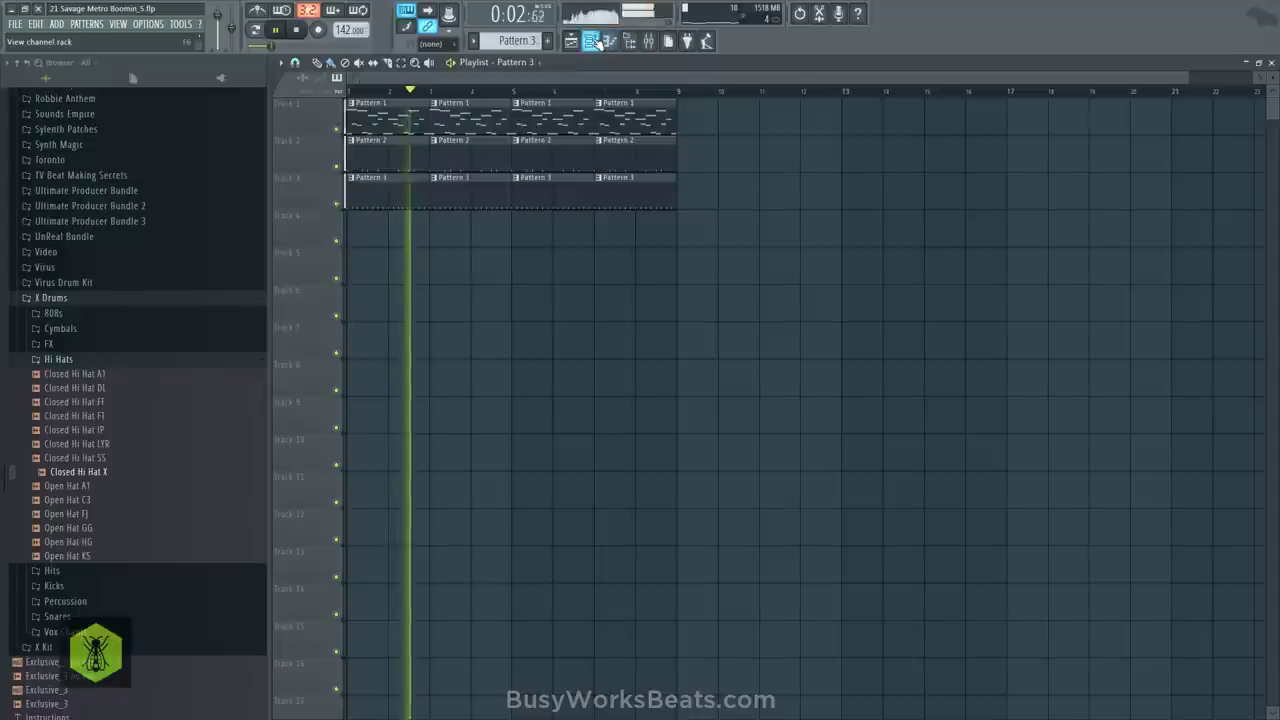
Raise the song tempo to 146 BPM and open the Closed Hi Hat X notes of Pattern 3 in the piano roll
key(space)
key(F6)
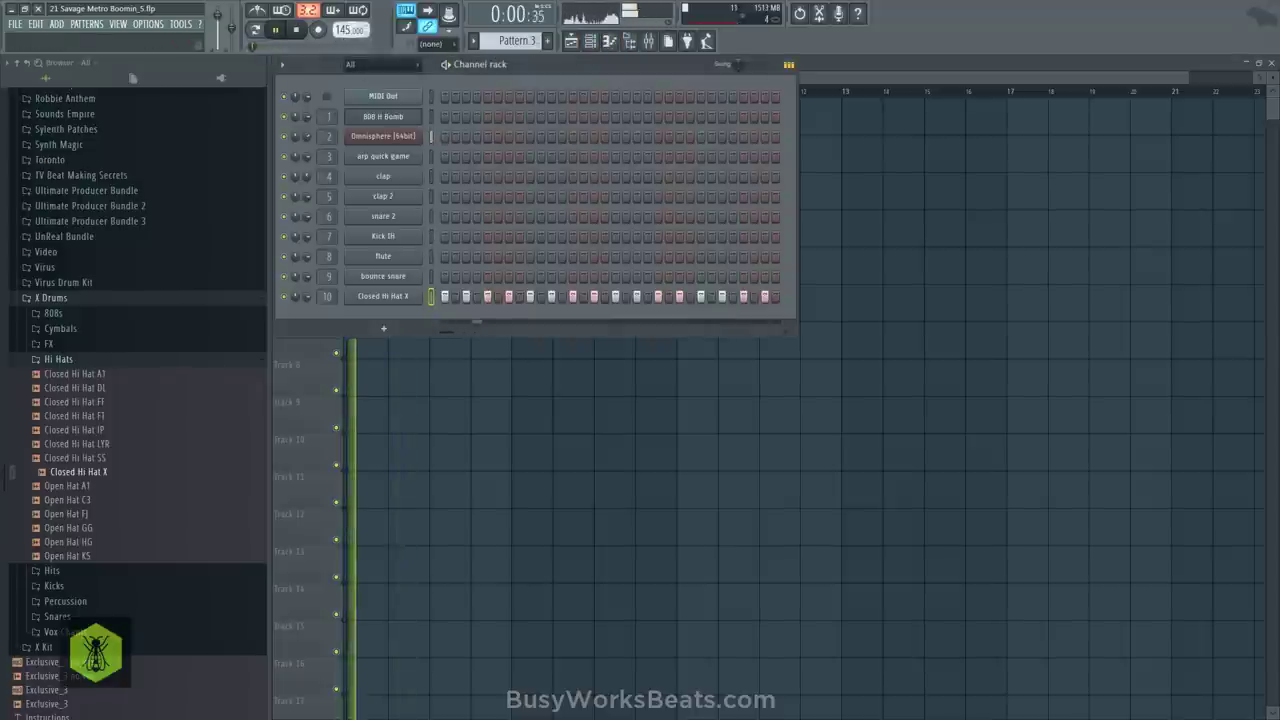
key(space)
right_click(386, 294)
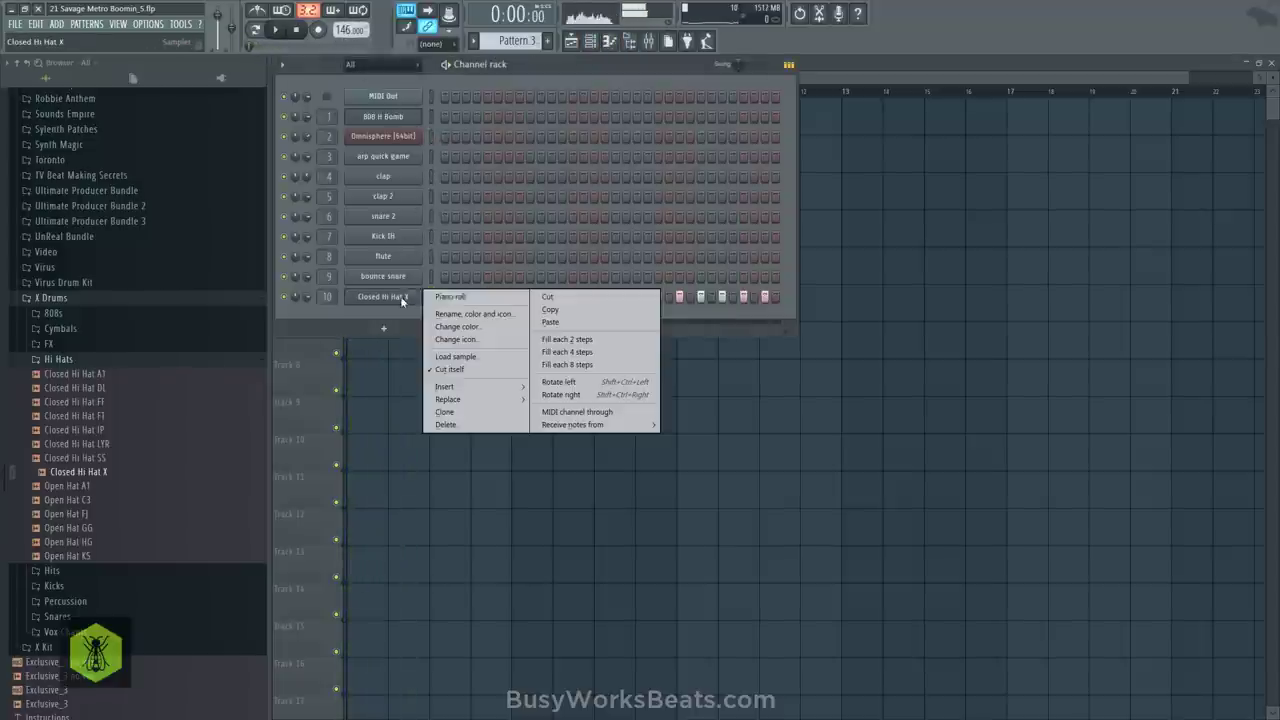
click(444, 296)
scroll(400, 95, down, 3)
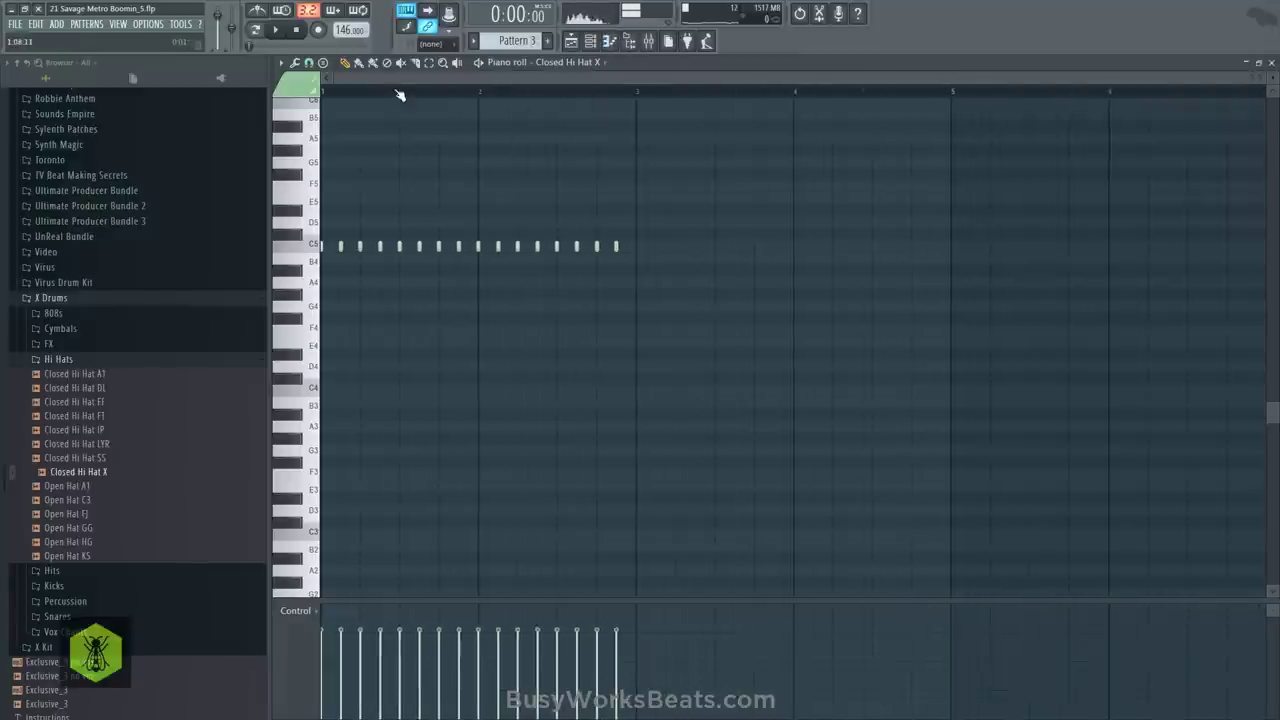
Play the song and raise the velocities of the third, sixth, thirteenth and fifteenth hi-hat hits as accents
key(space)
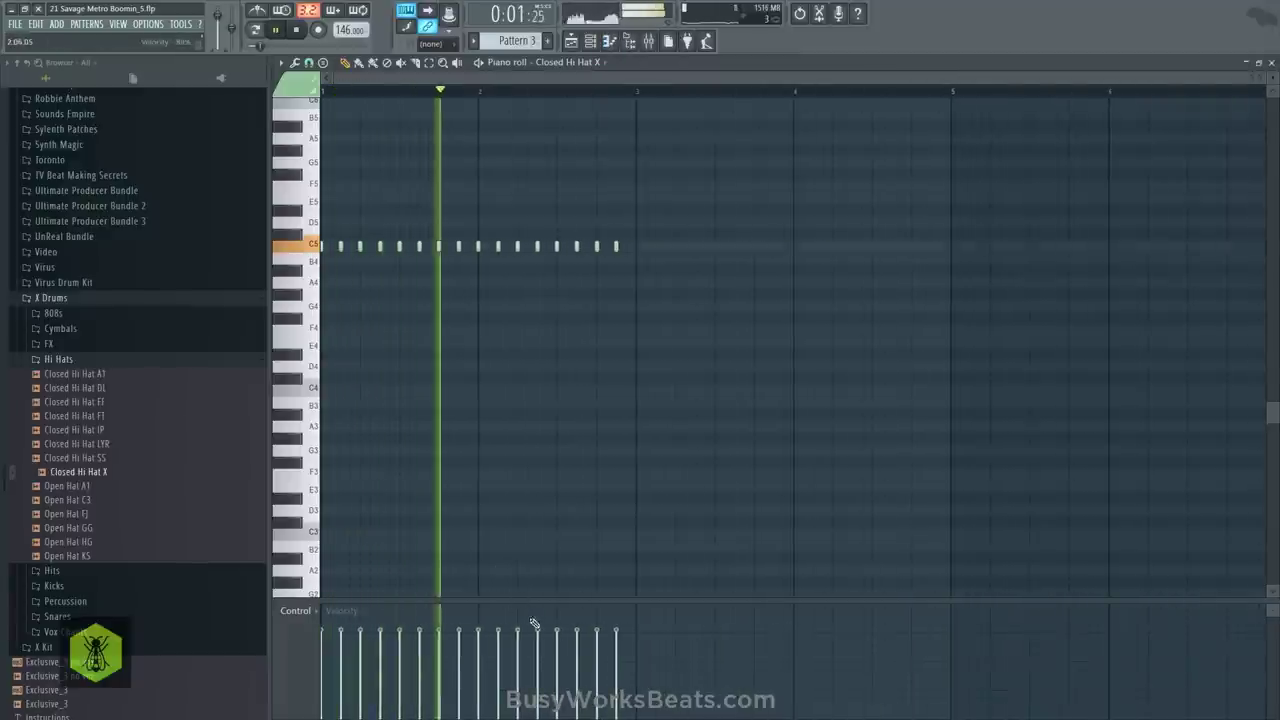
key(space)
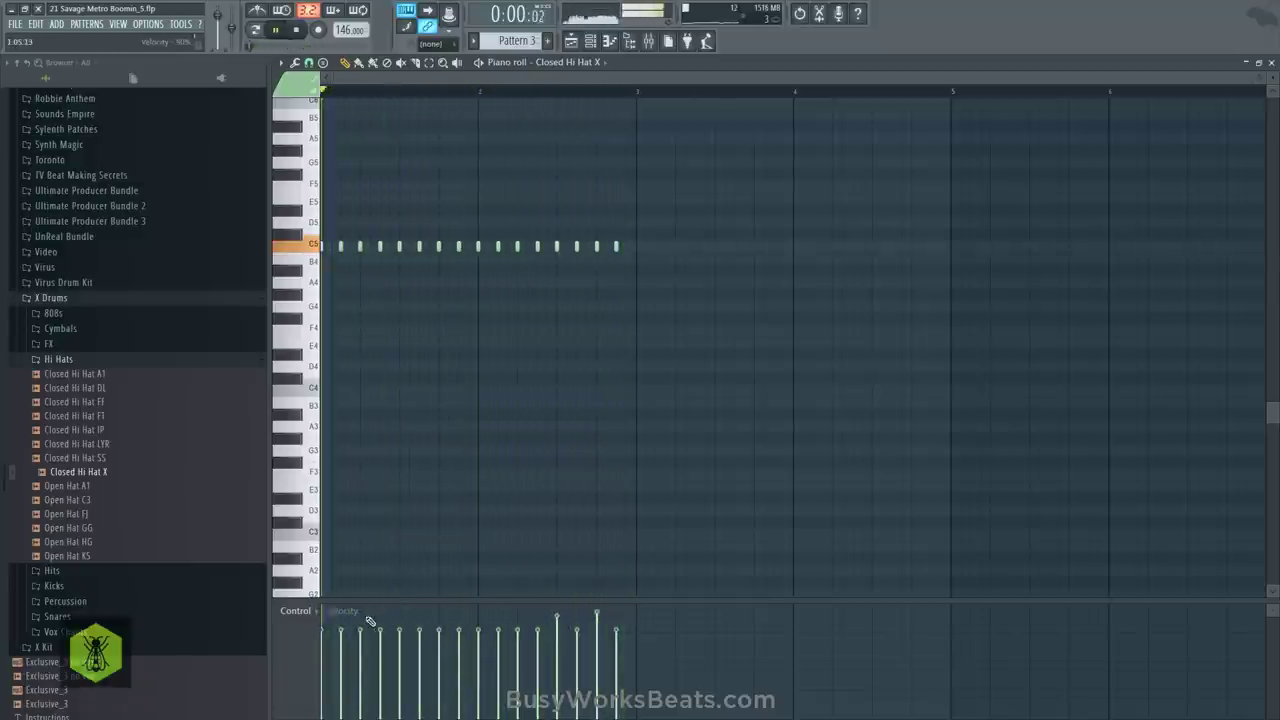
drag(363, 619, 408, 625)
key(space)
click(400, 629)
click(419, 619)
key(space)
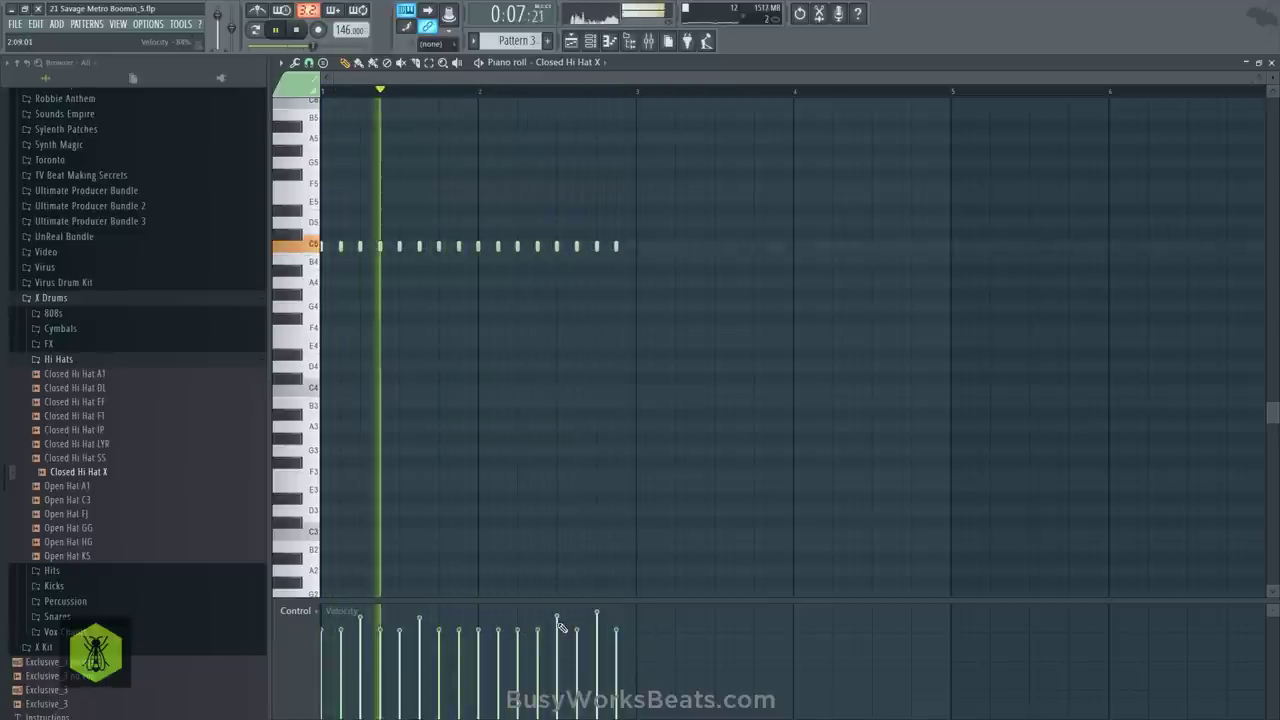
Rework the bar 2 hi-hat velocities by ear, keeping the accents on the thirteenth and fifteenth hits, and stop playback
key(space)
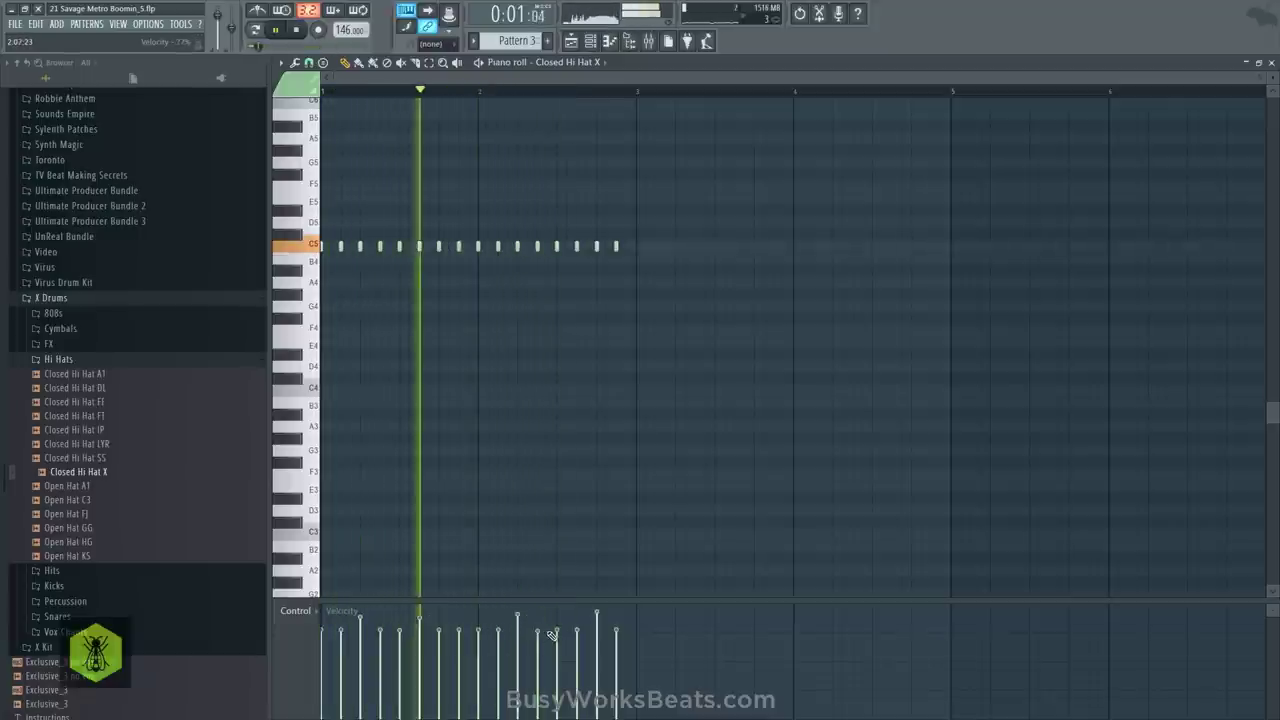
drag(576, 624, 579, 611)
click(597, 631)
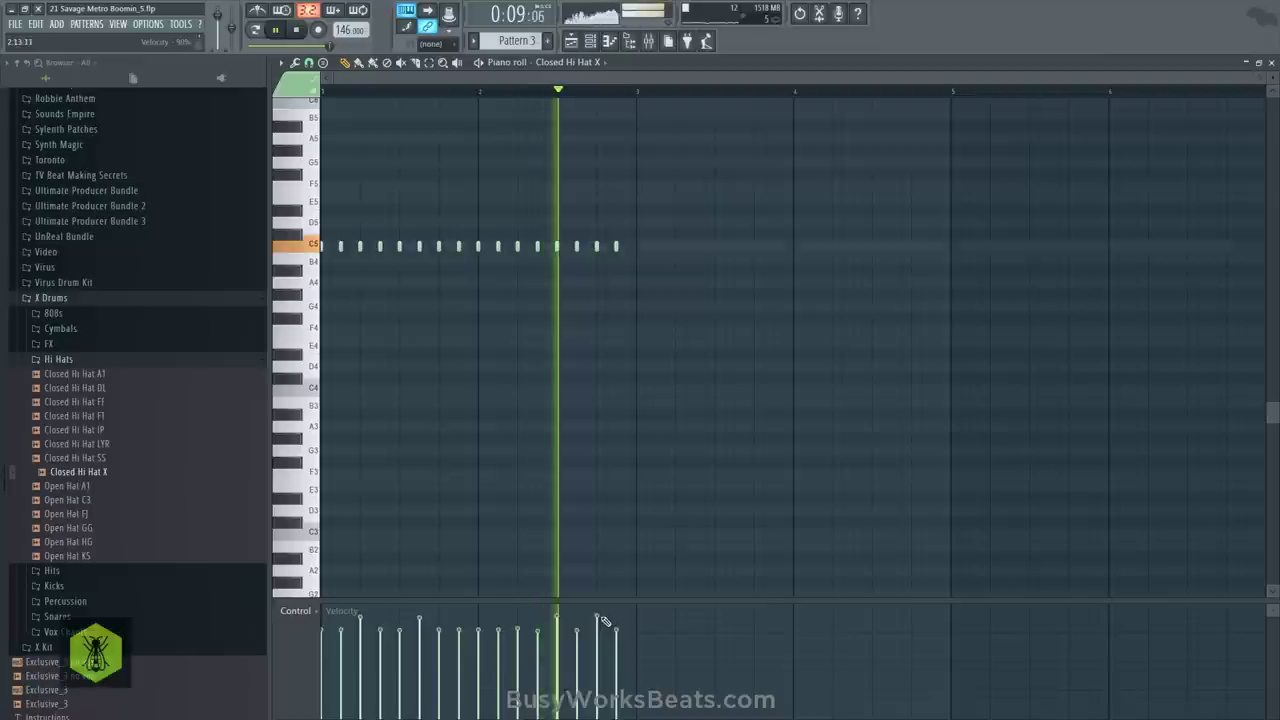
key(space)
Clone the hi-hat Pattern 3 as Pattern 4
click(590, 40)
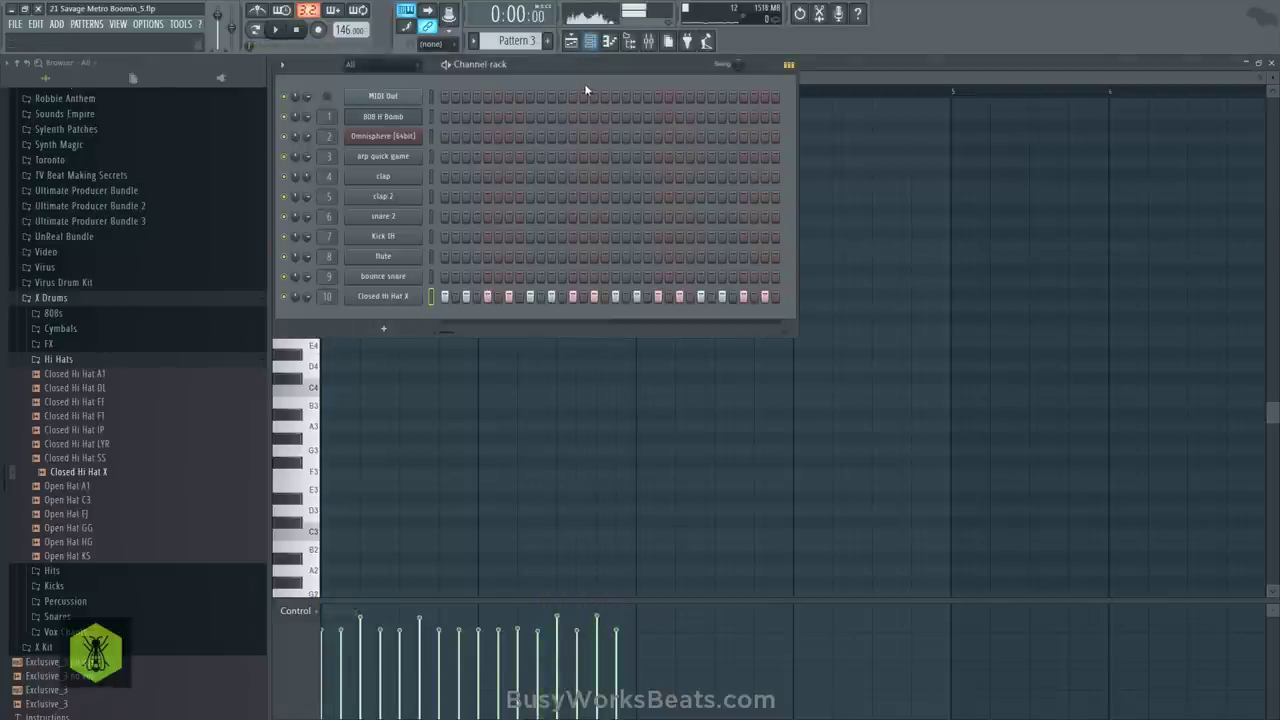
click(481, 43)
click(573, 147)
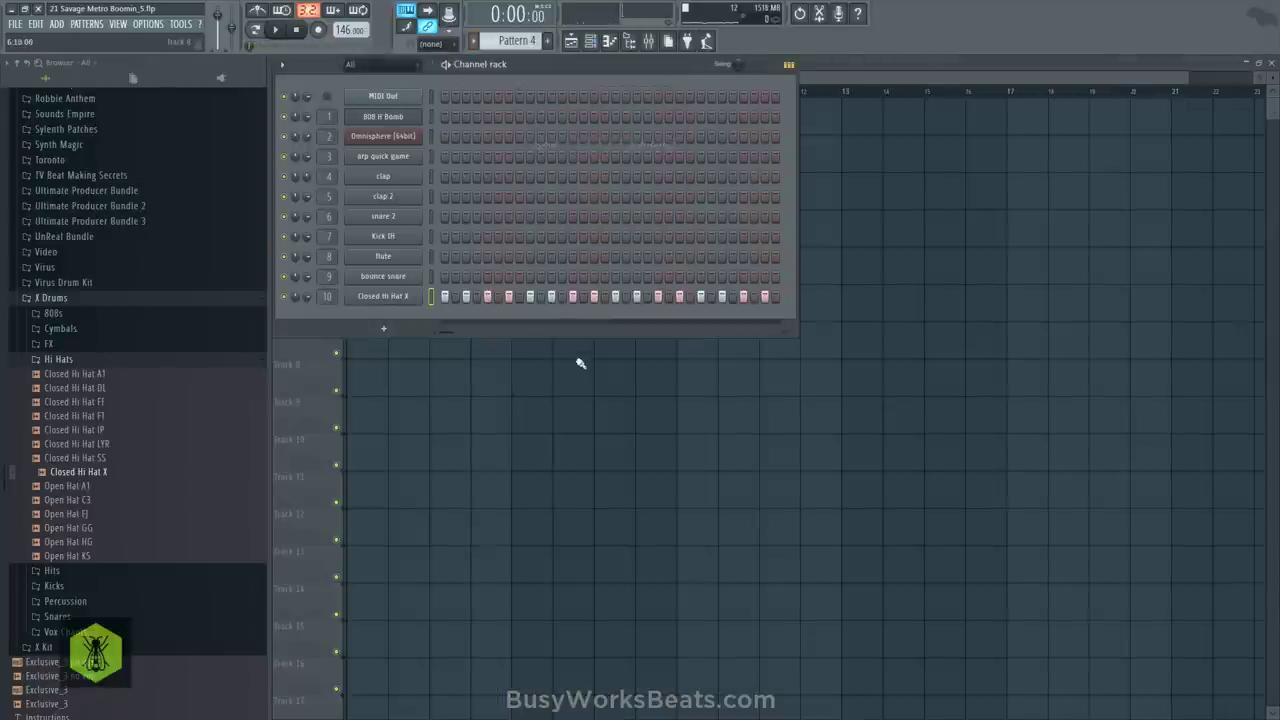
Vary the Closed Hi Hat X velocities in Pattern 4, moving the bar 2 accents to the eleventh and fourteenth hits
right_click(418, 293)
click(452, 296)
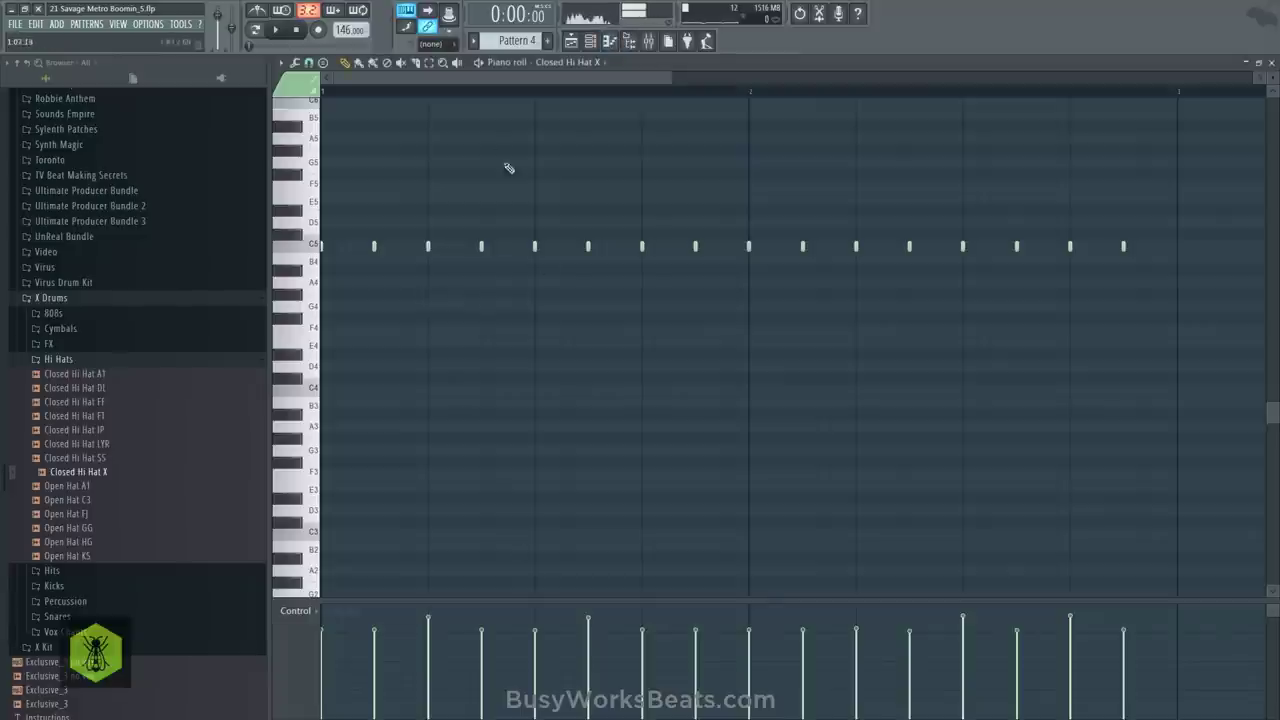
scroll(477, 97, down, 5)
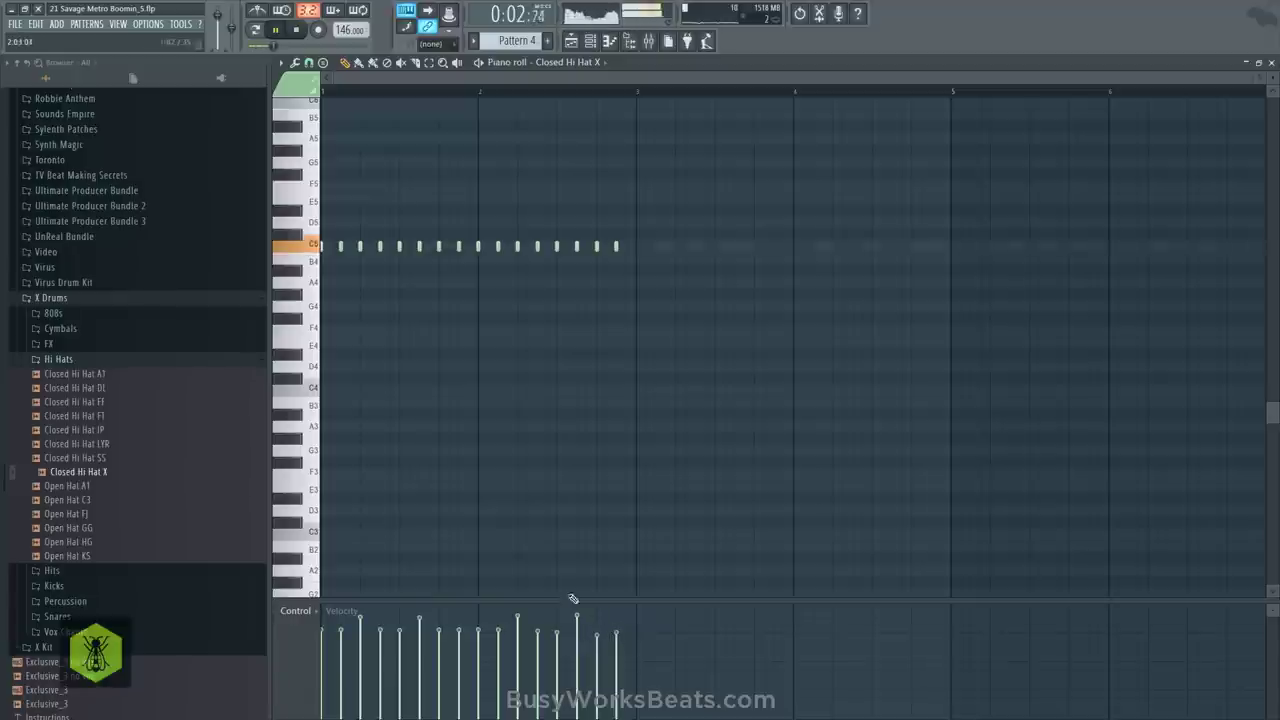
click(1272, 62)
Turn the Closed Hi Hat X sample's trim up fully and add a partial fade-out in its sampler settings
click(590, 40)
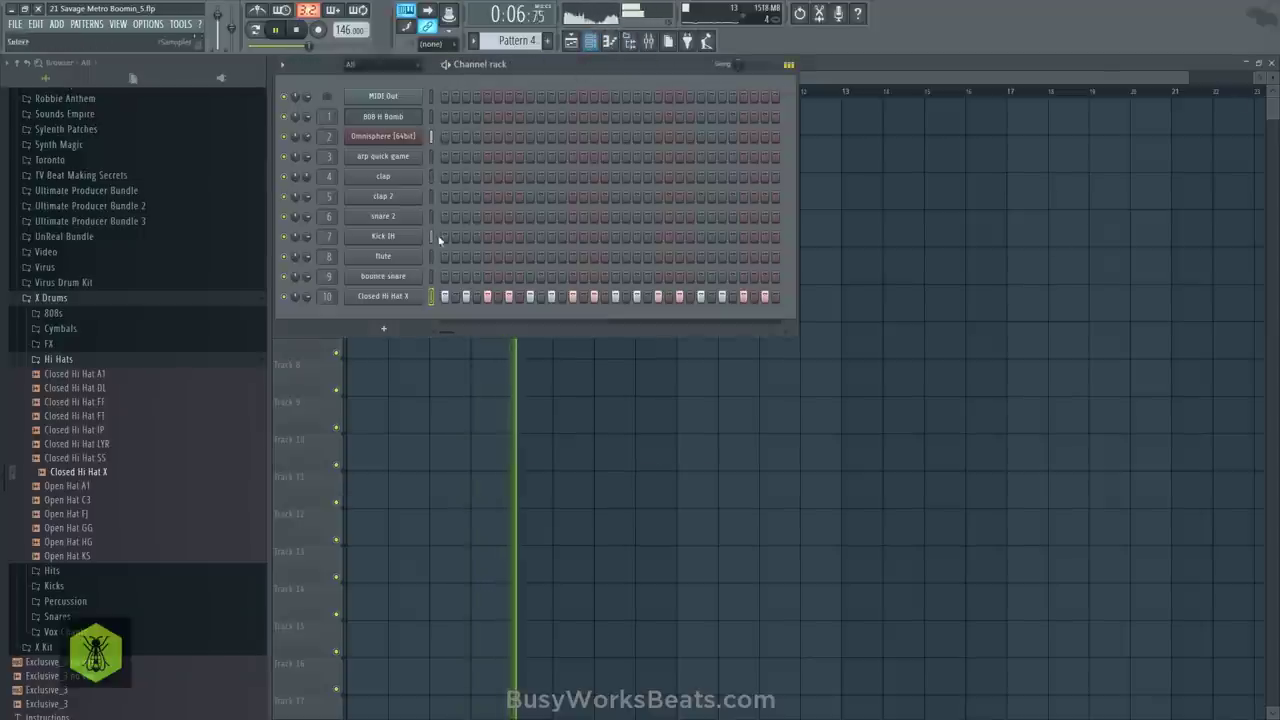
click(372, 297)
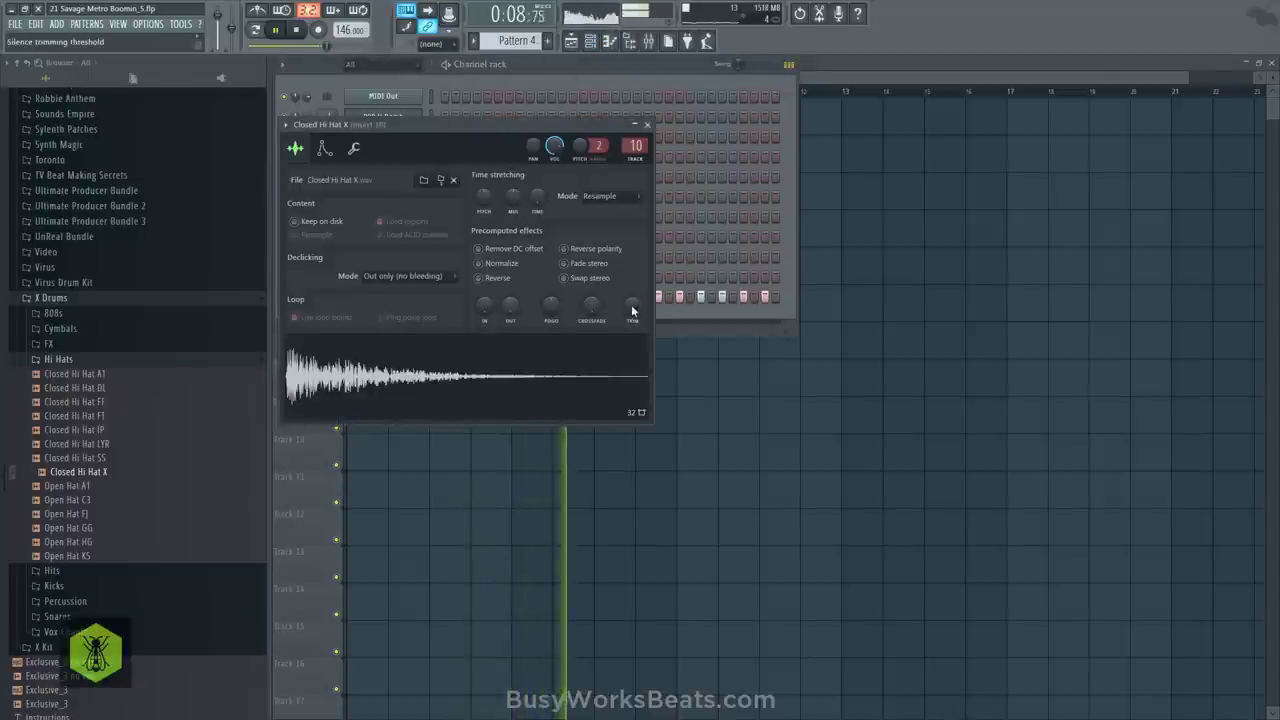
drag(632, 309, 632, 265)
drag(518, 316, 513, 302)
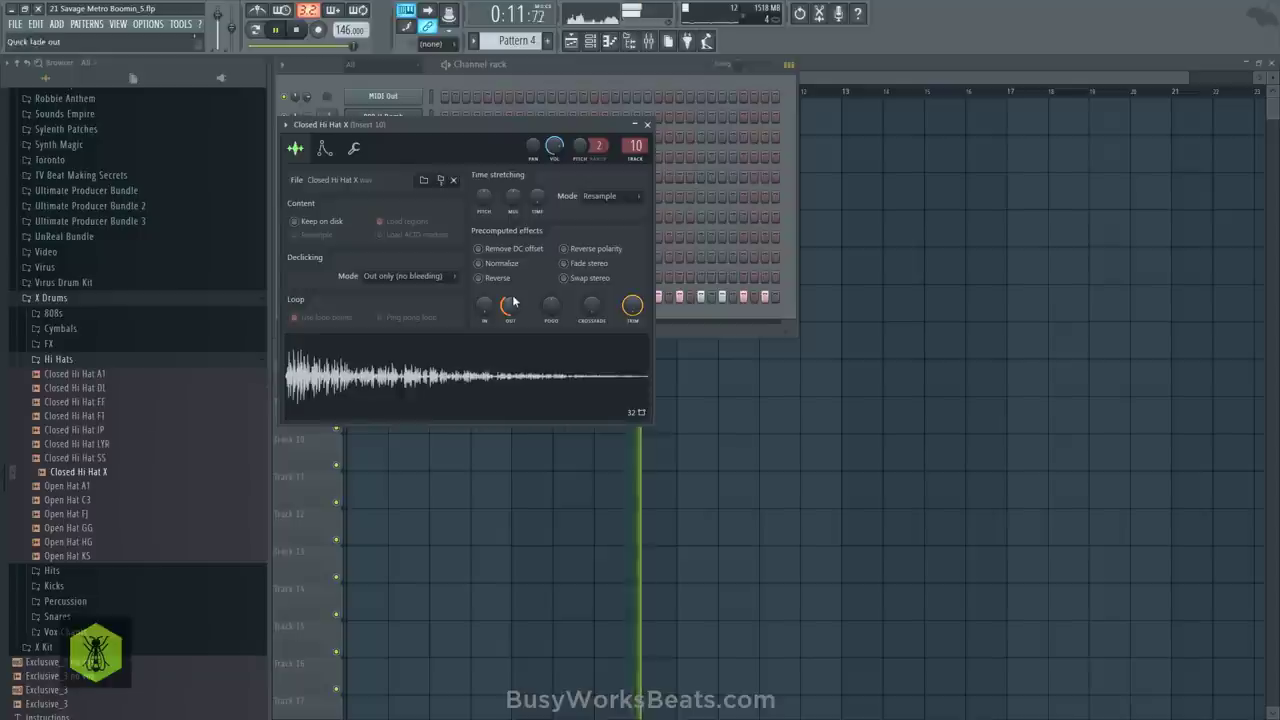
click(769, 402)
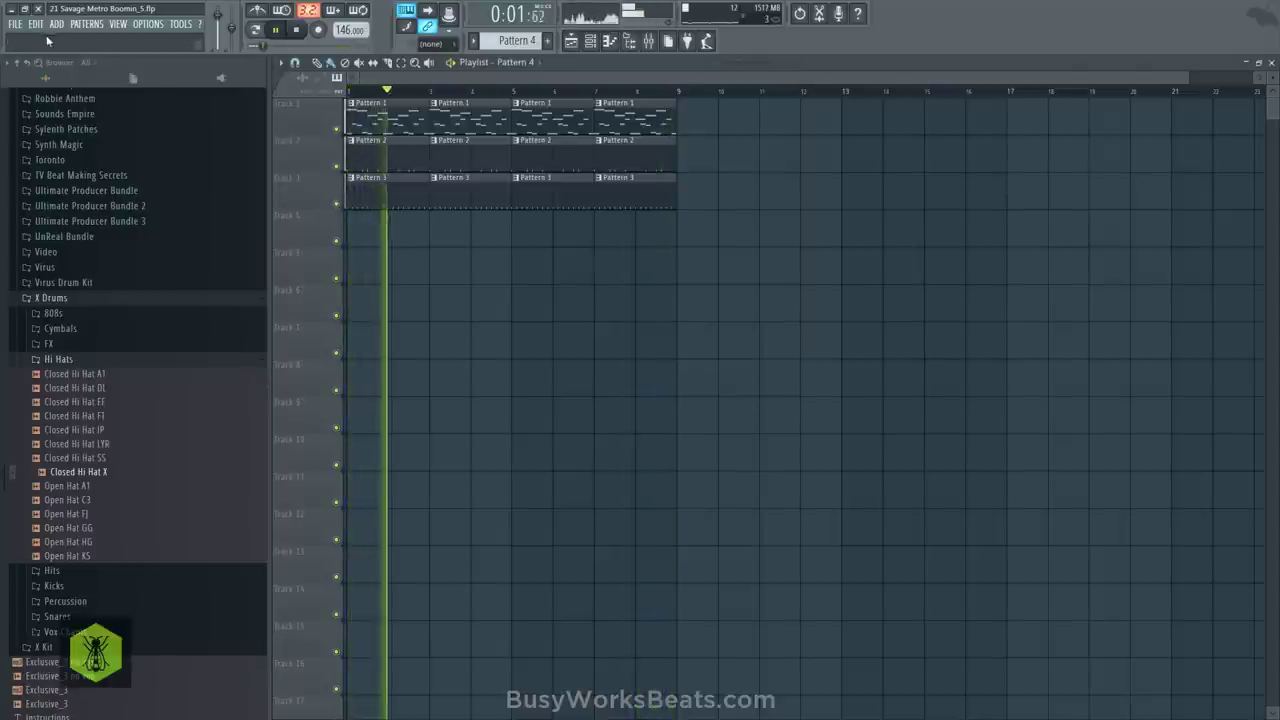
Save the project as the new version 21 Savage Metro Boomin_6.flp
click(15, 23)
click(61, 102)
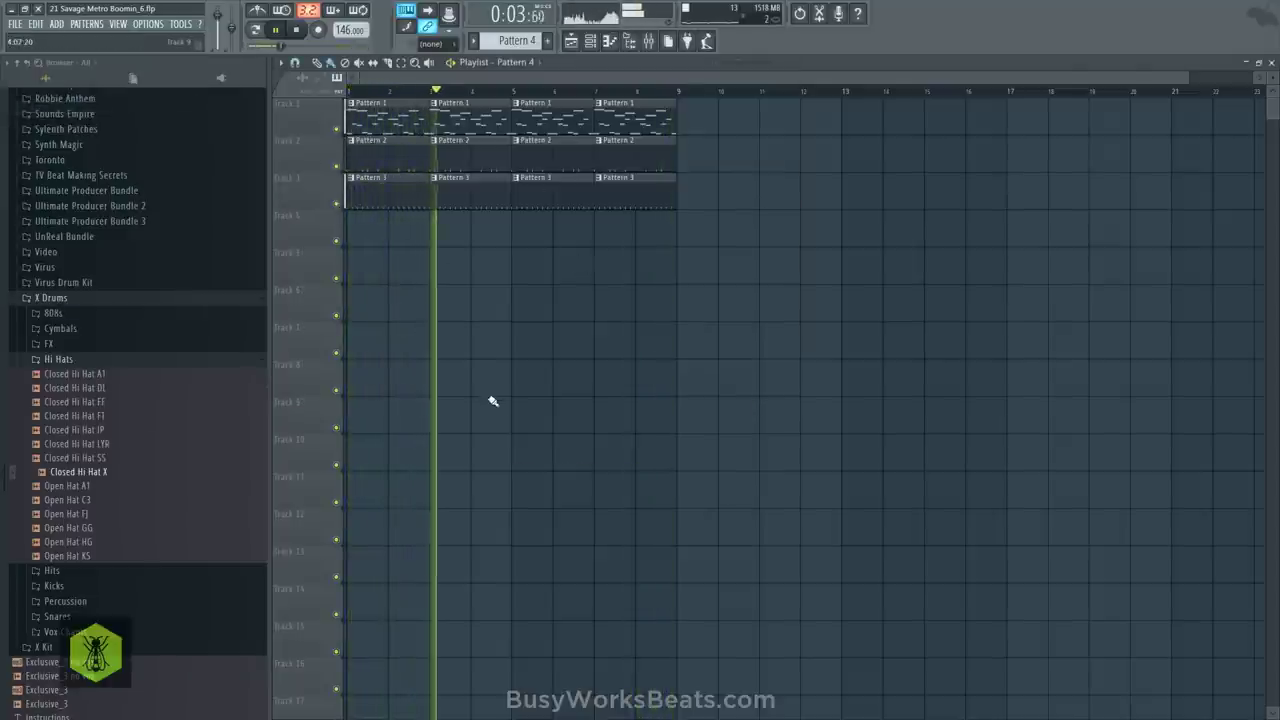
Audition the closed hi-hat samples and replace the hi-hat channel's sample with Closed Hi Hat LYR
click(108, 401)
click(104, 387)
click(103, 375)
click(105, 417)
click(104, 431)
click(104, 442)
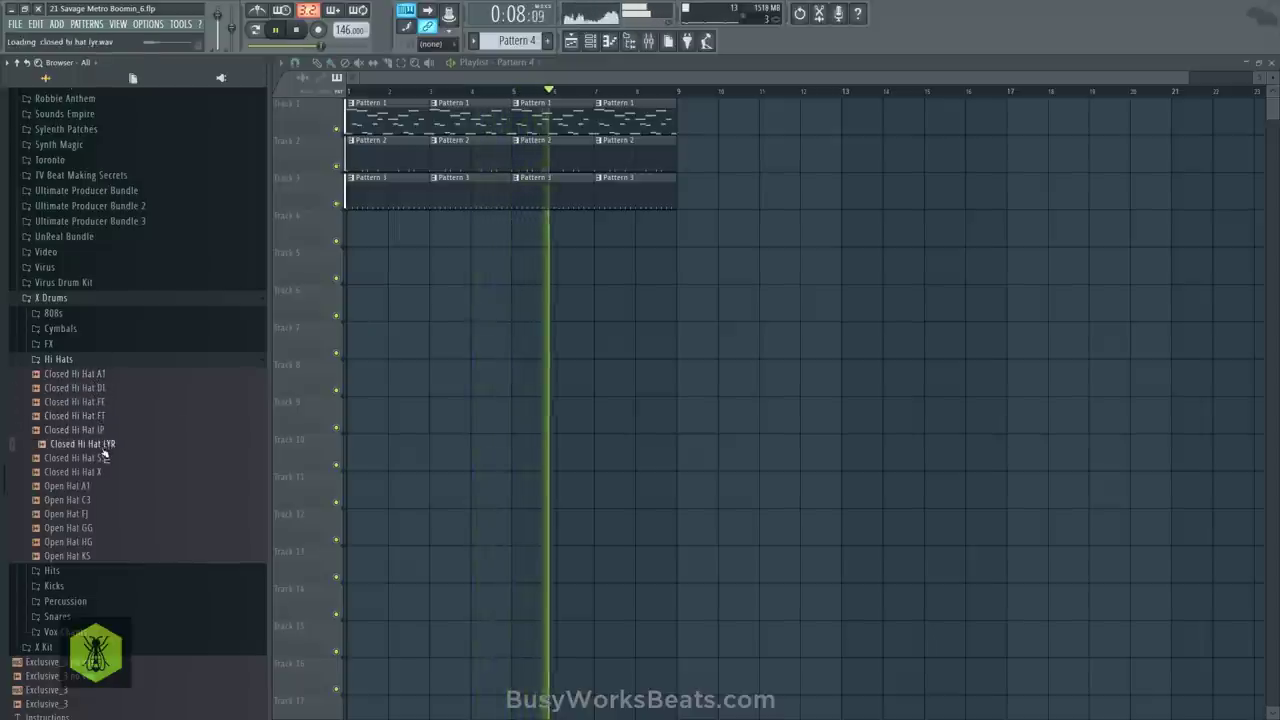
click(591, 40)
drag(103, 445, 386, 297)
Adjust the Closed Hi Hat LYR fade-out and lower the channel's pitch by about 34 cents
click(386, 297)
mouse_move(519, 309)
mouse_down()
mouse_move(519, 342)
mouse_move(511, 311)
mouse_up()
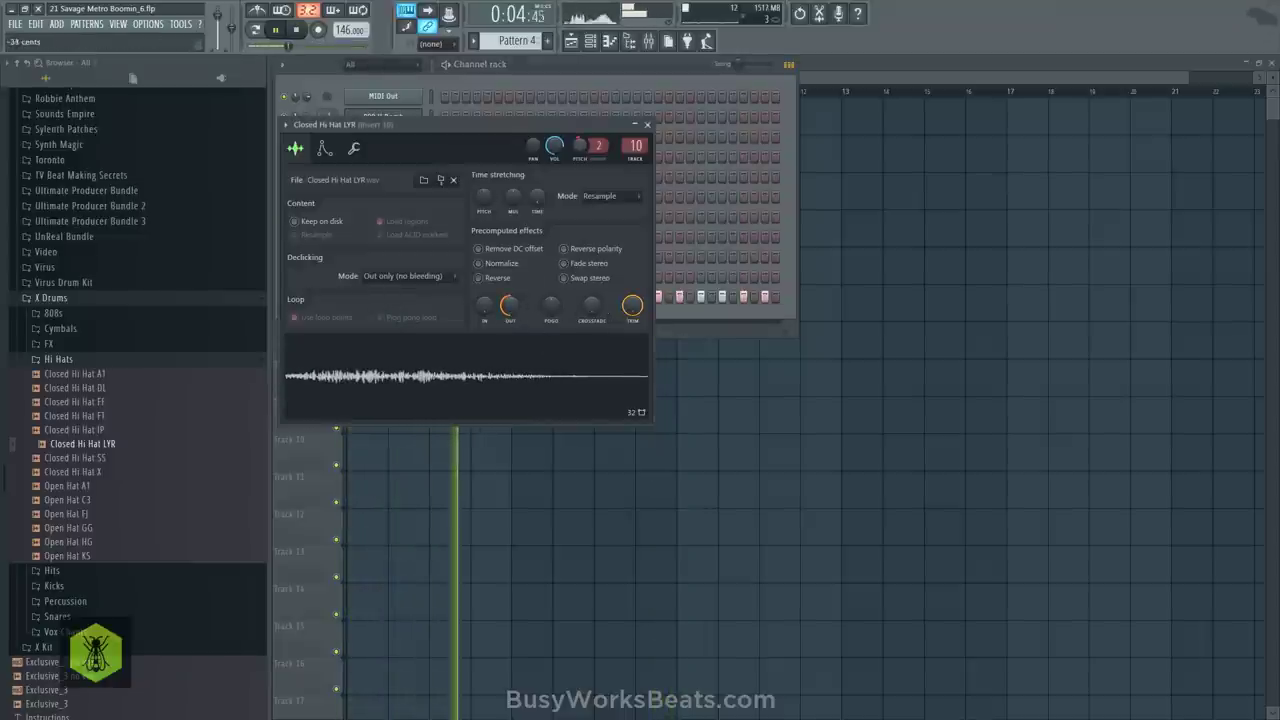
click(647, 125)
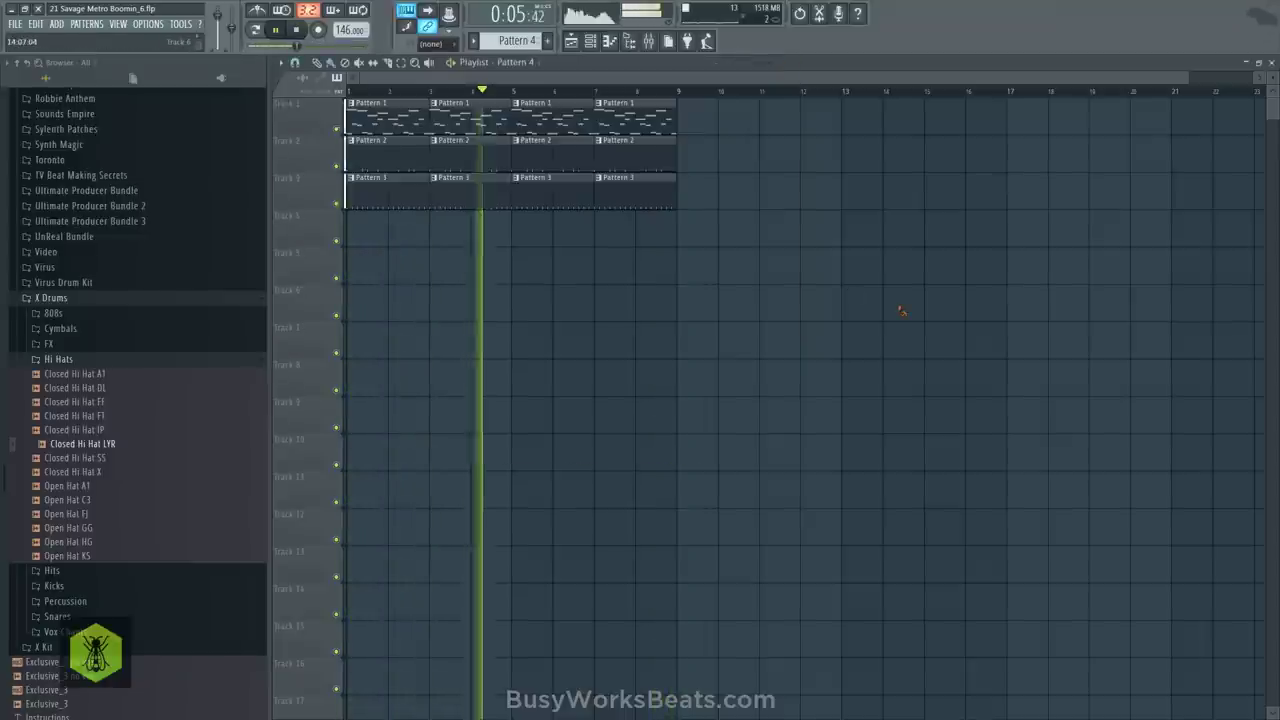
Select the bounce snare channel, return to Pattern 2 and add bounce snare hits on steps 9 and 15
click(590, 41)
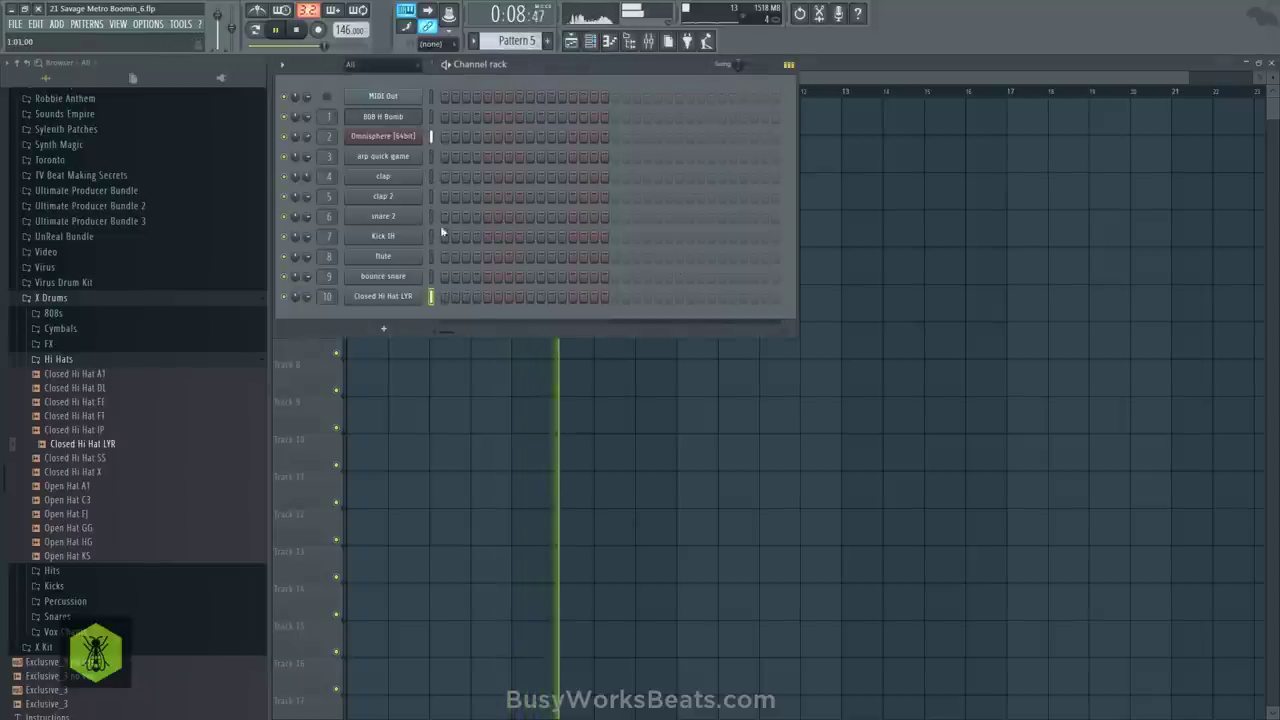
click(431, 277)
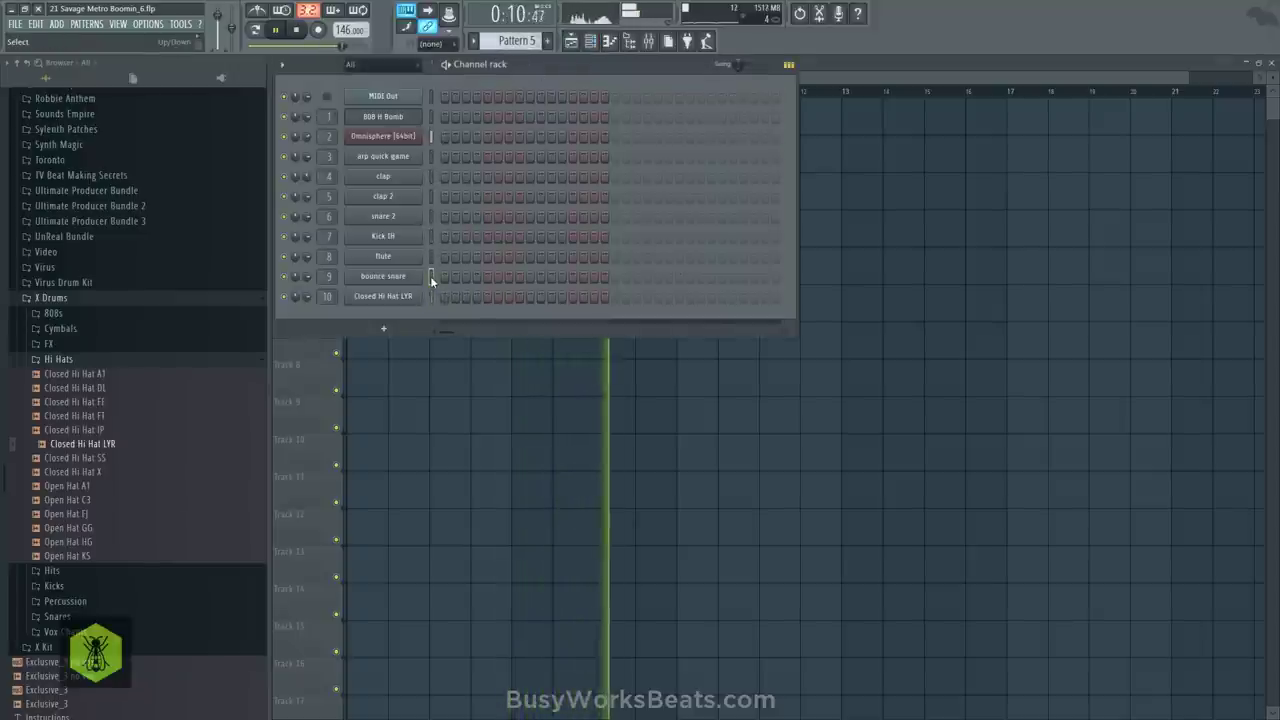
drag(516, 41, 516, 62)
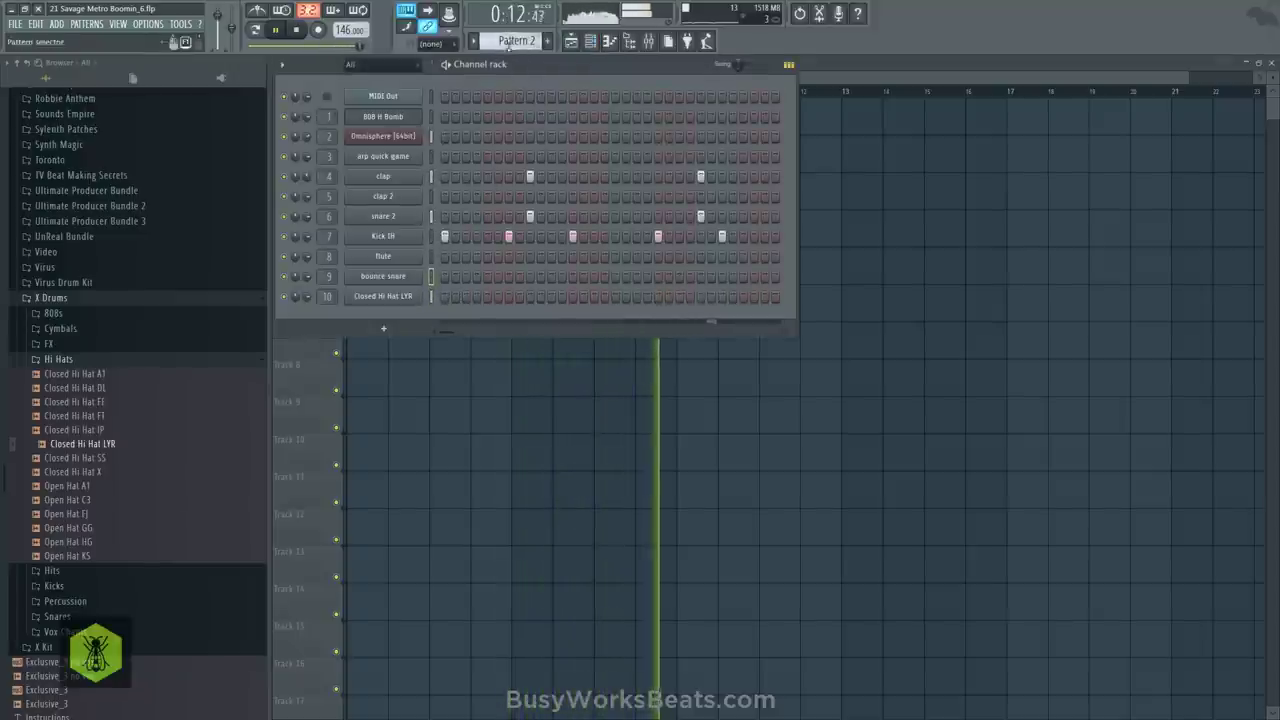
click(530, 276)
click(594, 277)
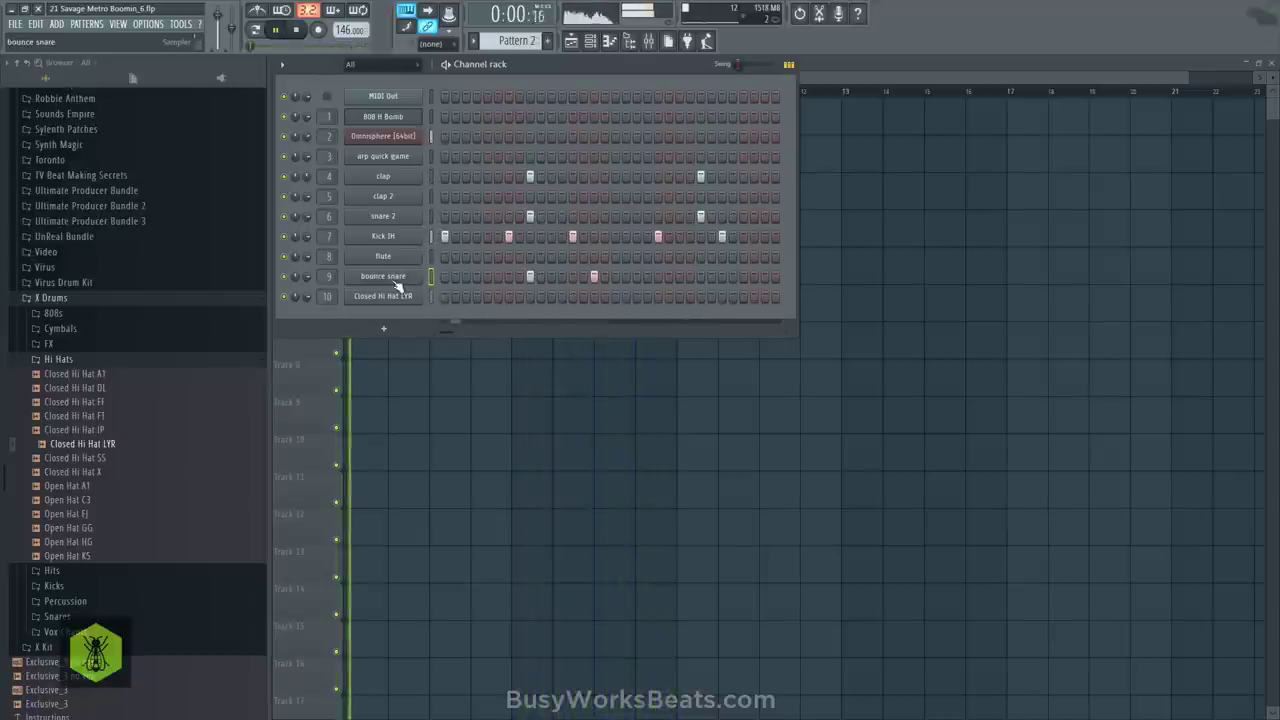
Locate the bounce snare channel's sample in the X Drums Snares folder of the browser
click(72, 362)
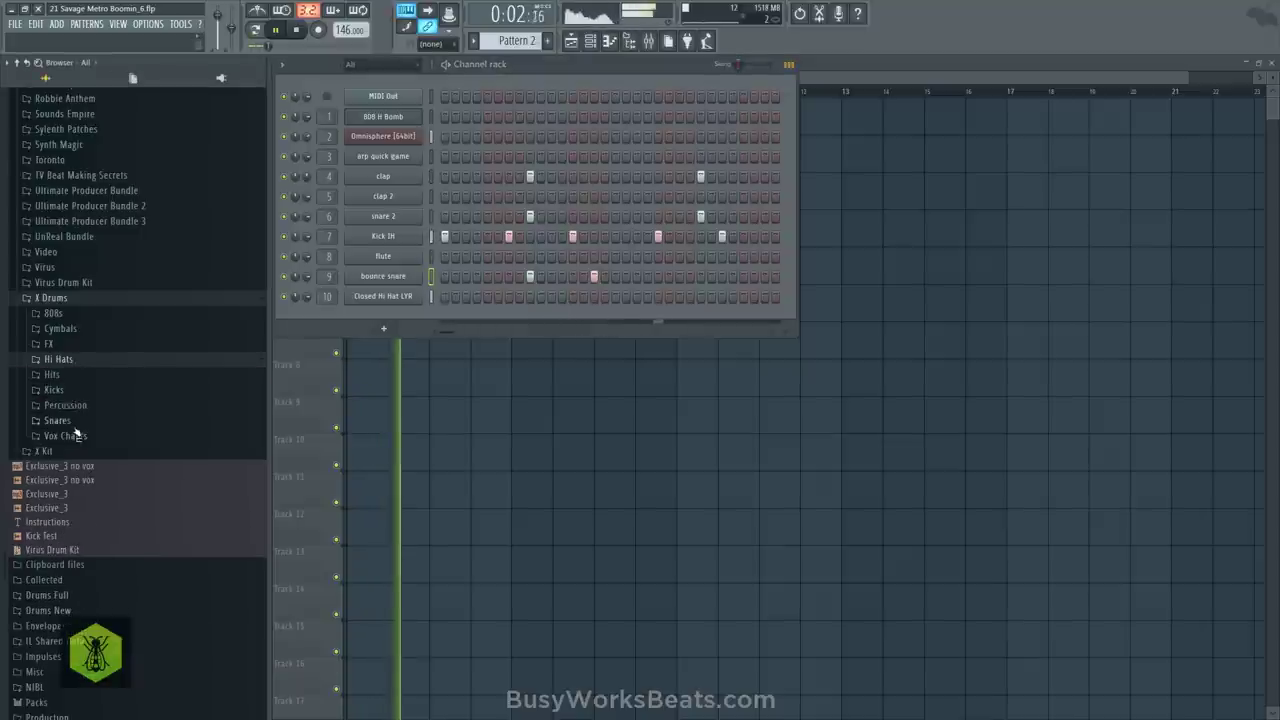
click(60, 417)
click(400, 278)
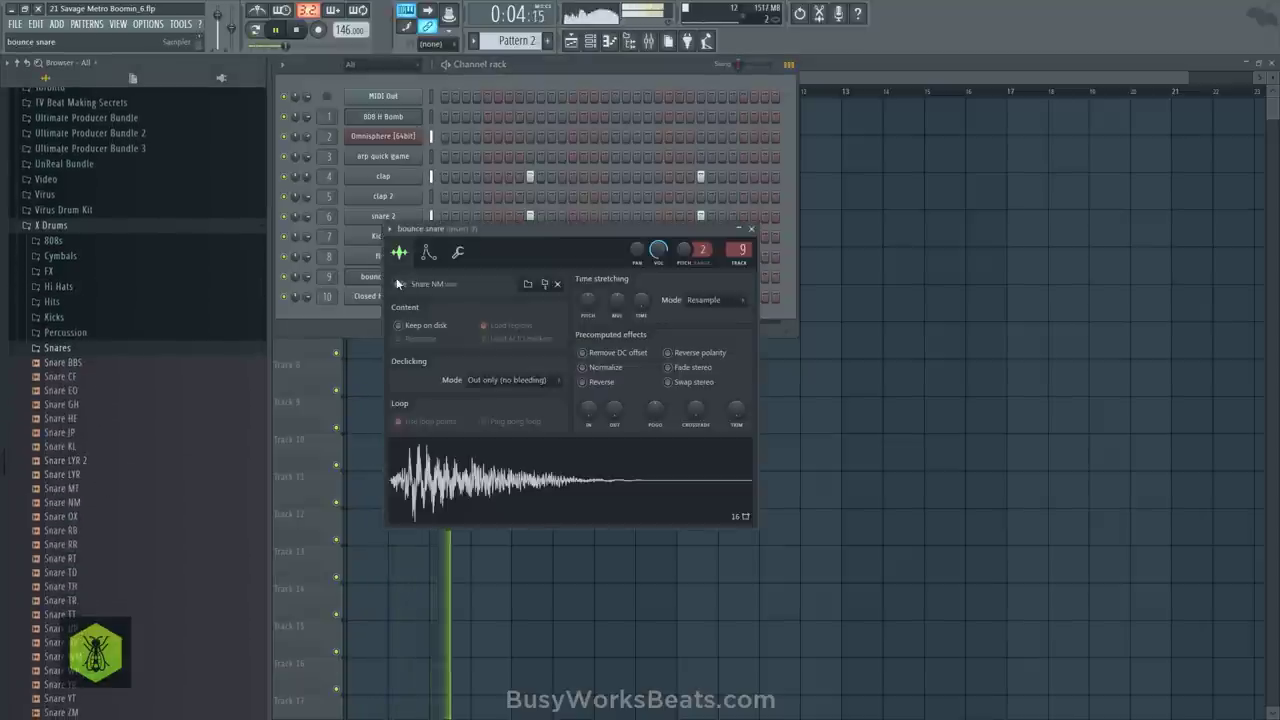
click(751, 231)
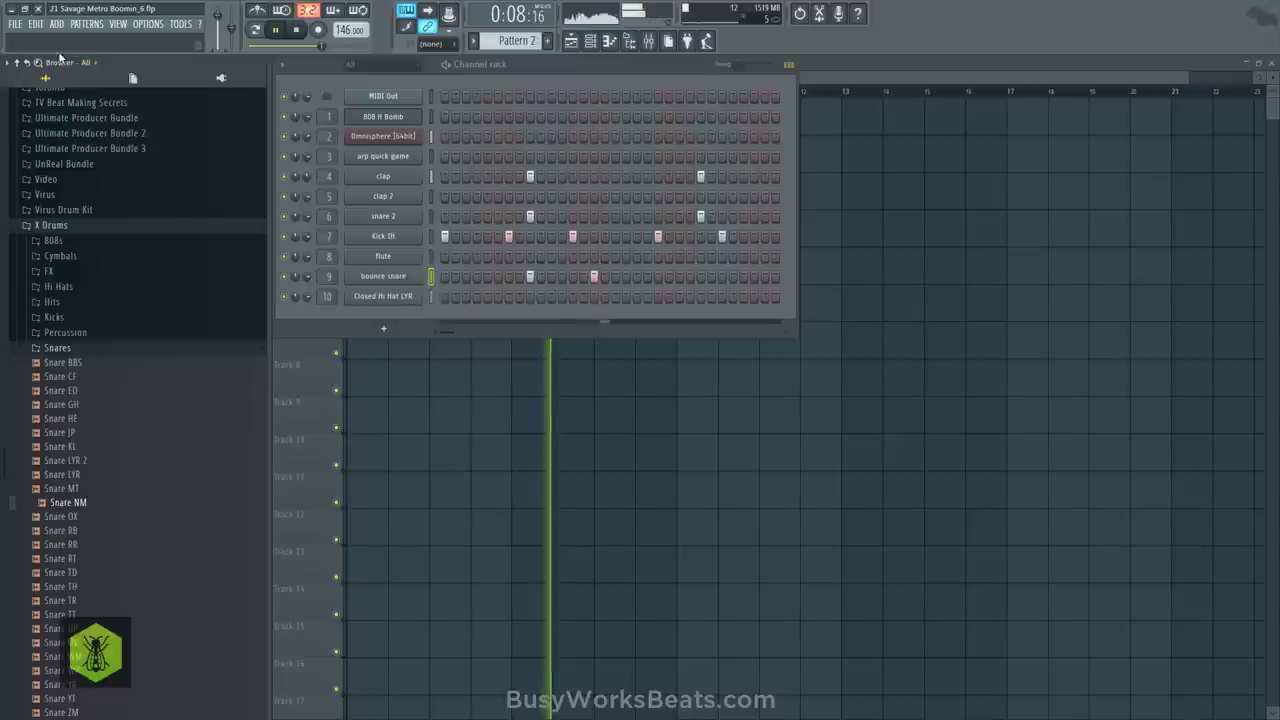
Collapse the browser folders and save the project as the new version 21 Savage Metro Boomin_7.flp
click(17, 63)
click(15, 24)
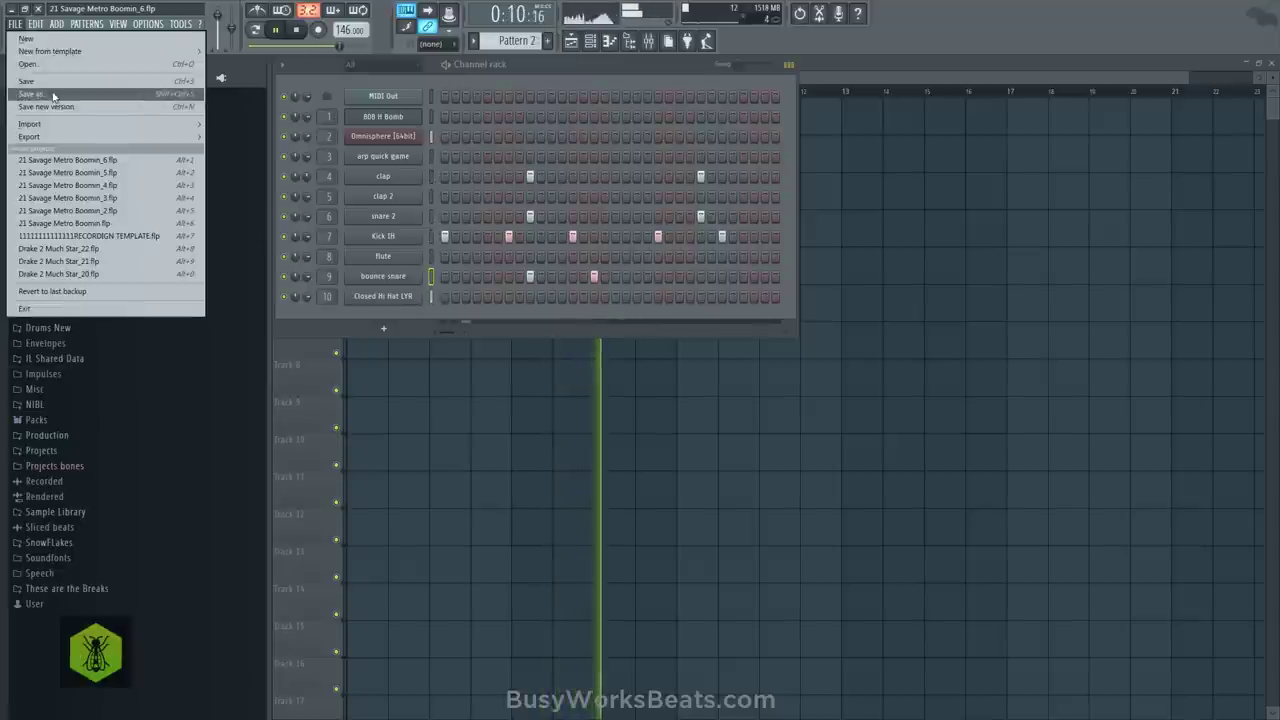
click(46, 106)
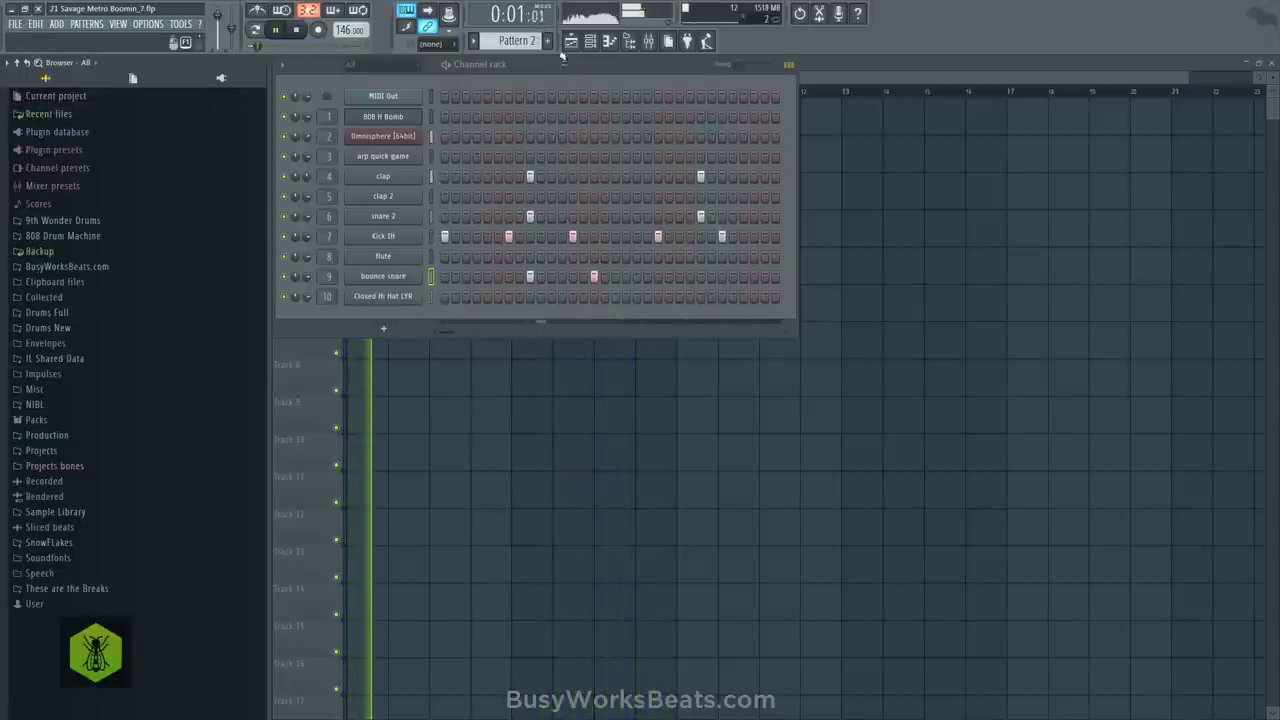
Switch to the empty Pattern 5 and add an 808 H Bomb hit on step 1
drag(522, 41, 522, 22)
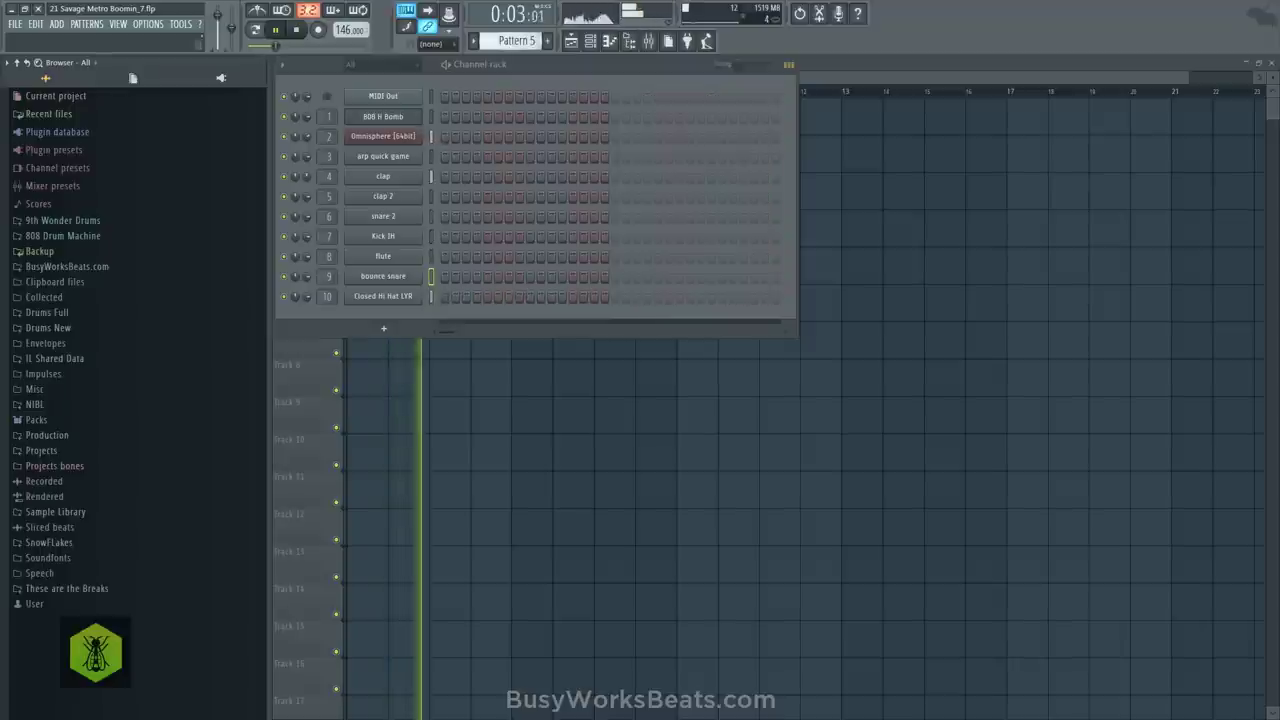
key(space)
key(F6)
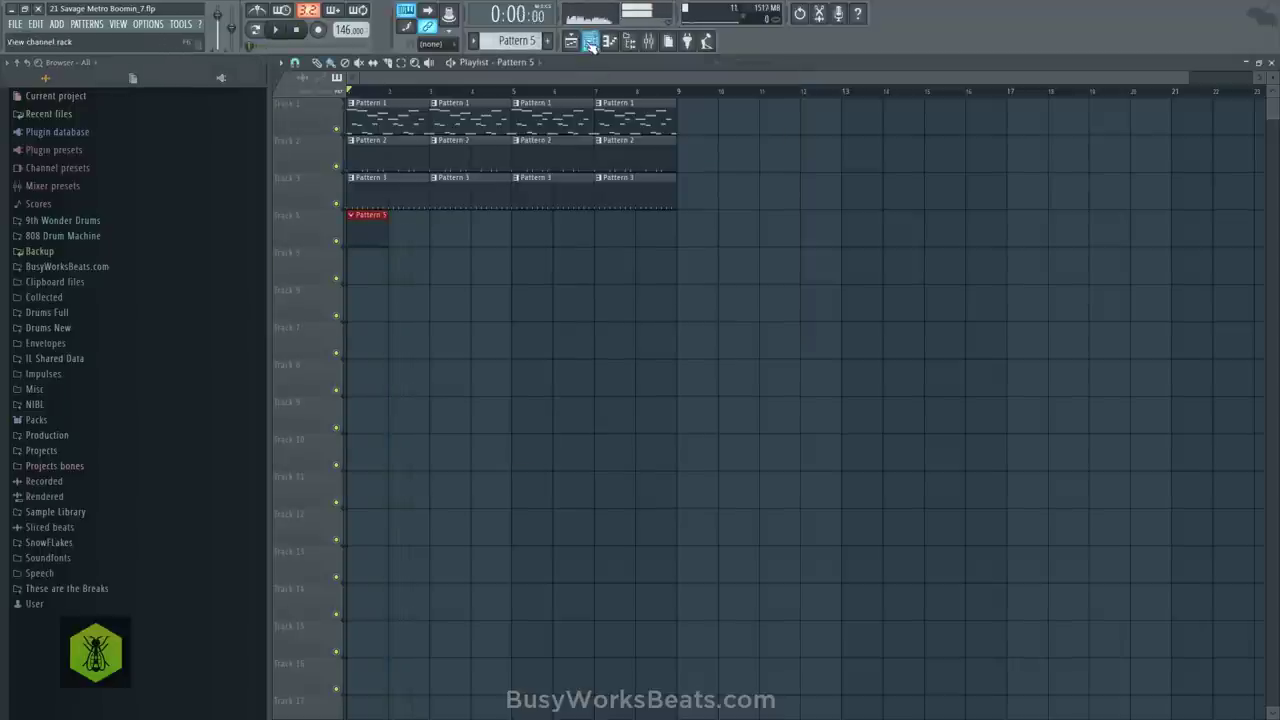
click(591, 43)
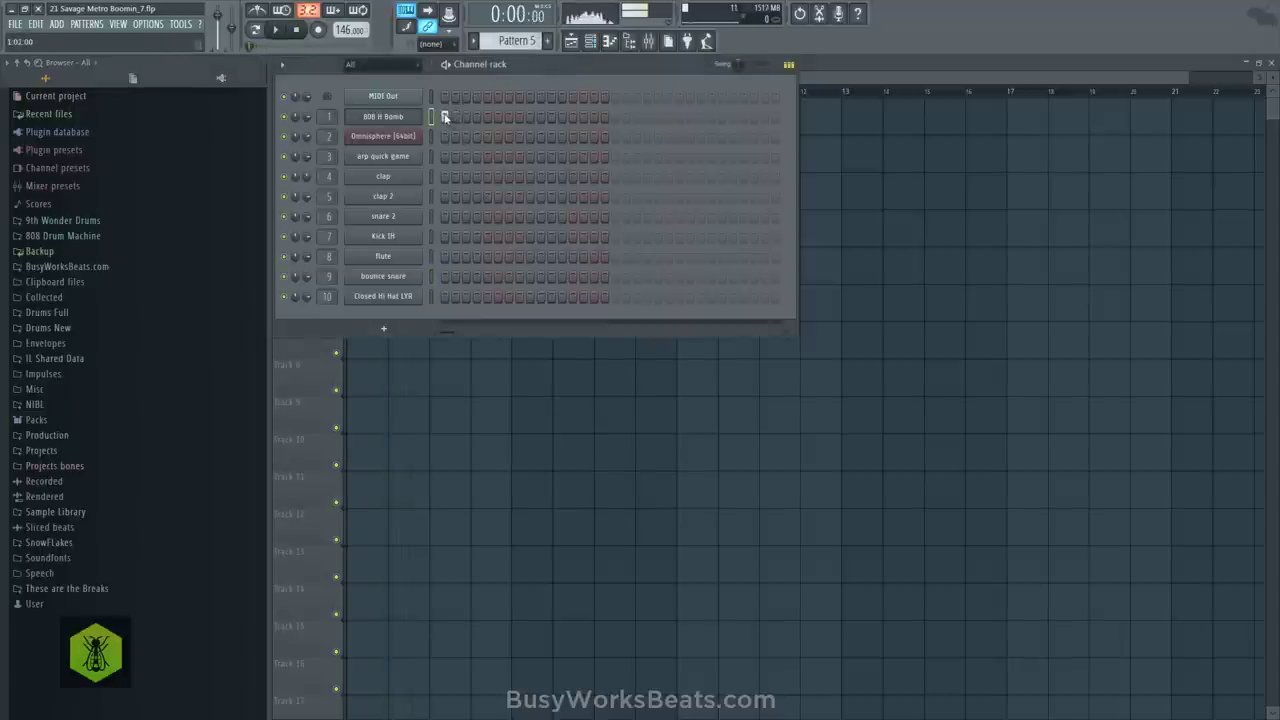
key(F6)
key(space)
key(F6)
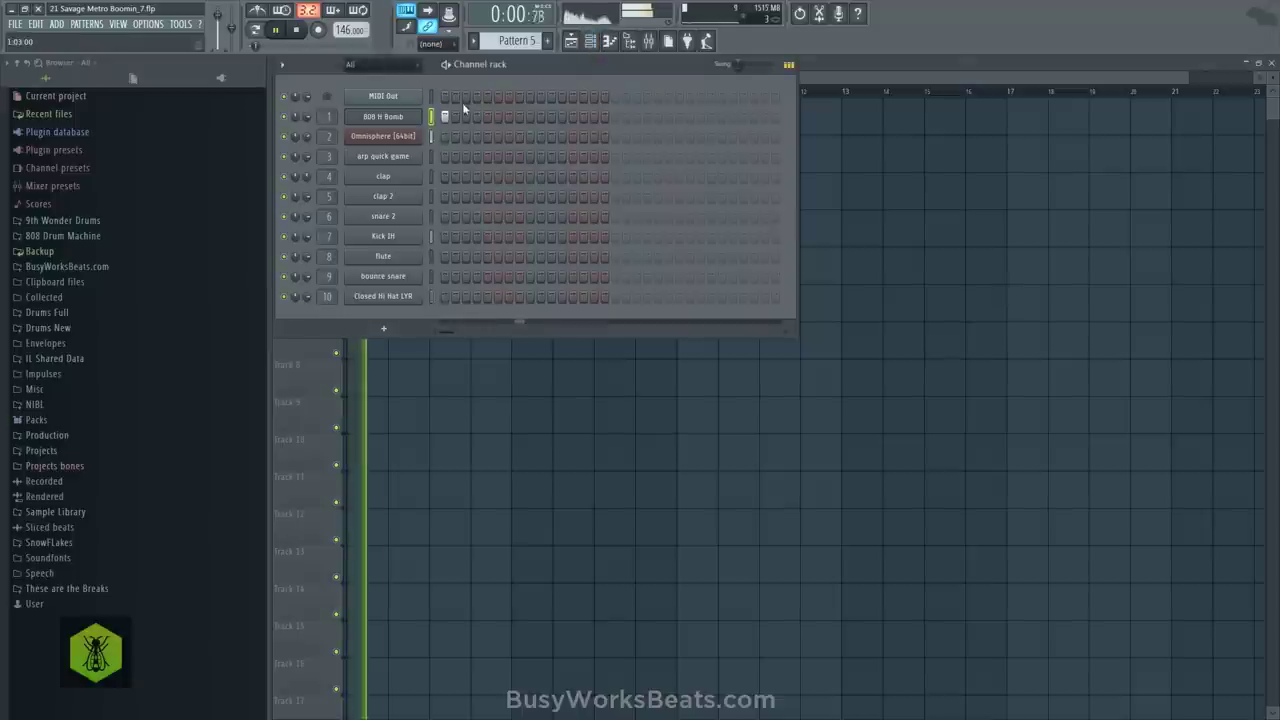
Add 808 H Bomb hits on steps 7, 21 and 23 of Pattern 5, and stop playback
click(509, 117)
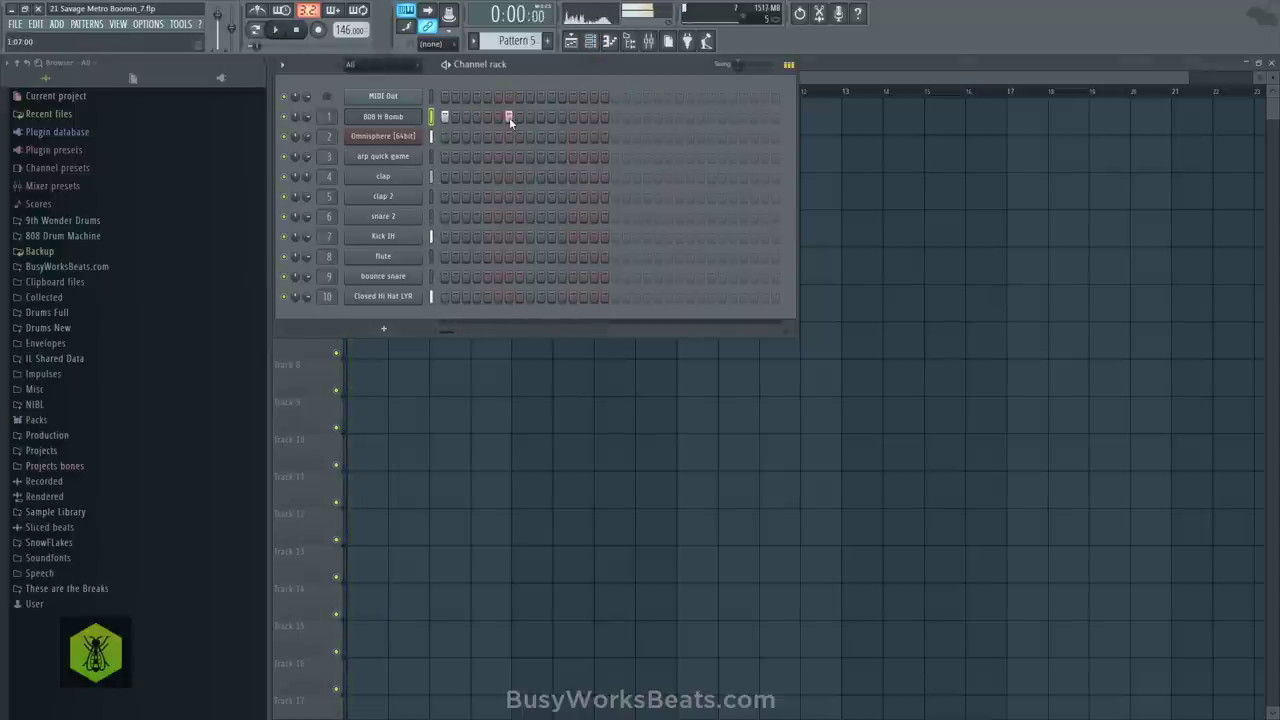
click(669, 117)
click(678, 117)
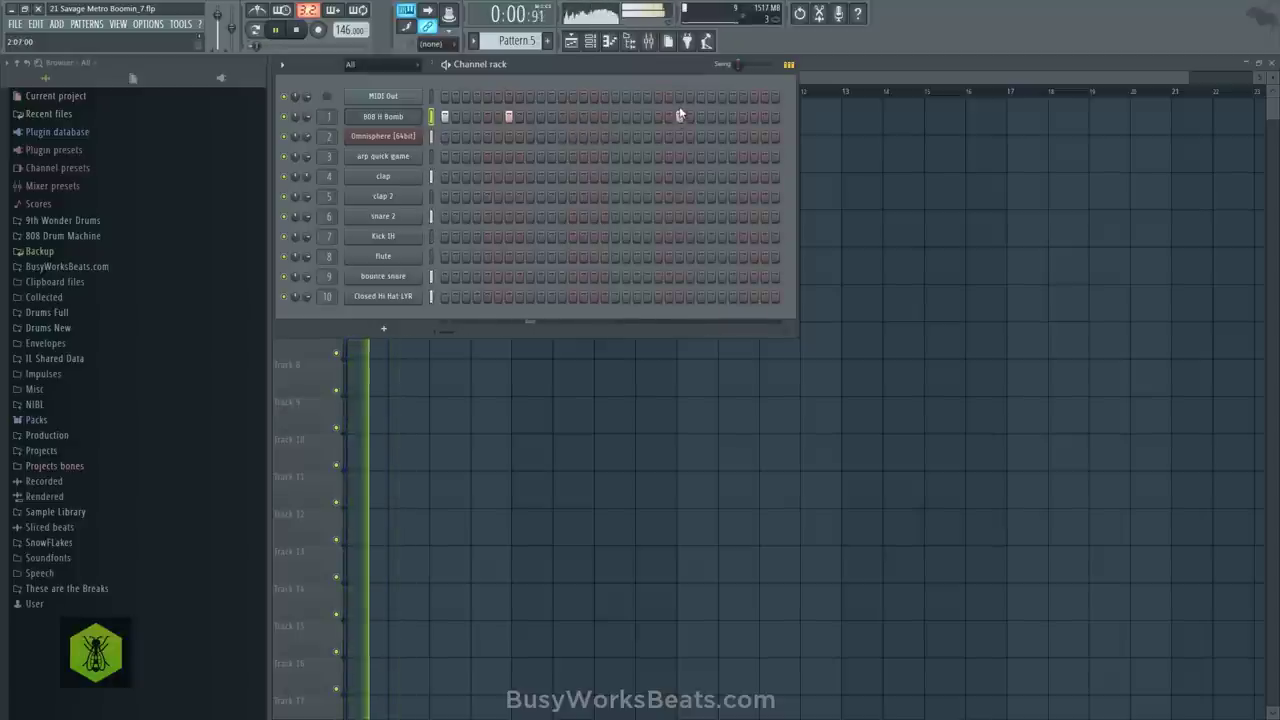
click(679, 117)
click(658, 117)
click(679, 117)
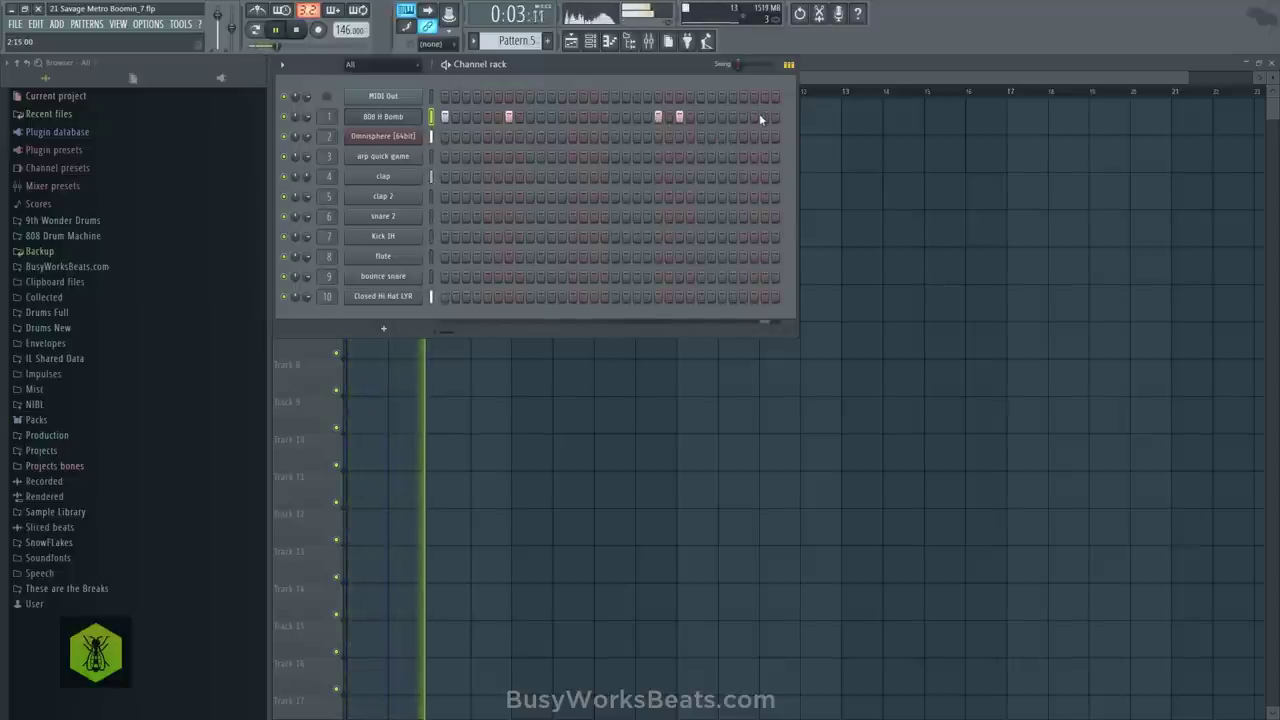
key(space)
Open the 808 H Bomb channel's notes in the piano roll
right_click(390, 117)
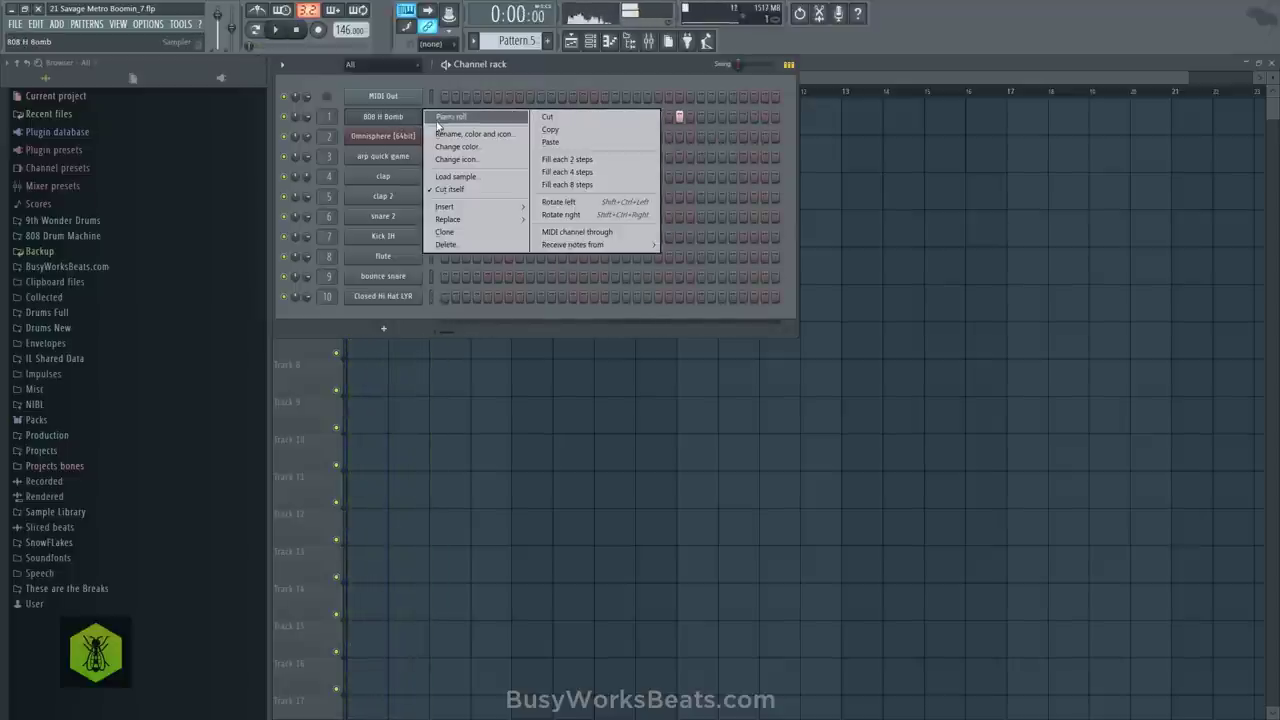
click(445, 117)
scroll(466, 89, down, 4)
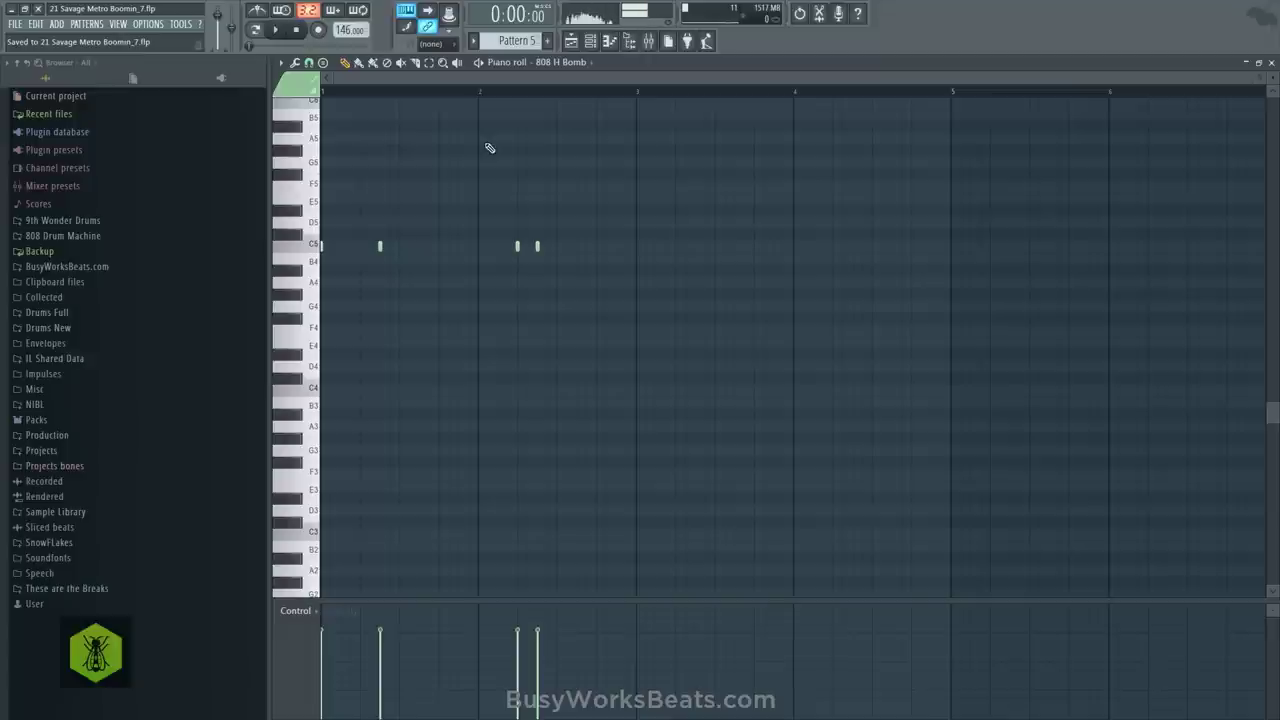
Lower the mixer's Microphone fader fully and audition the 808 pattern in the piano roll
click(648, 42)
scroll(693, 215, down, 10)
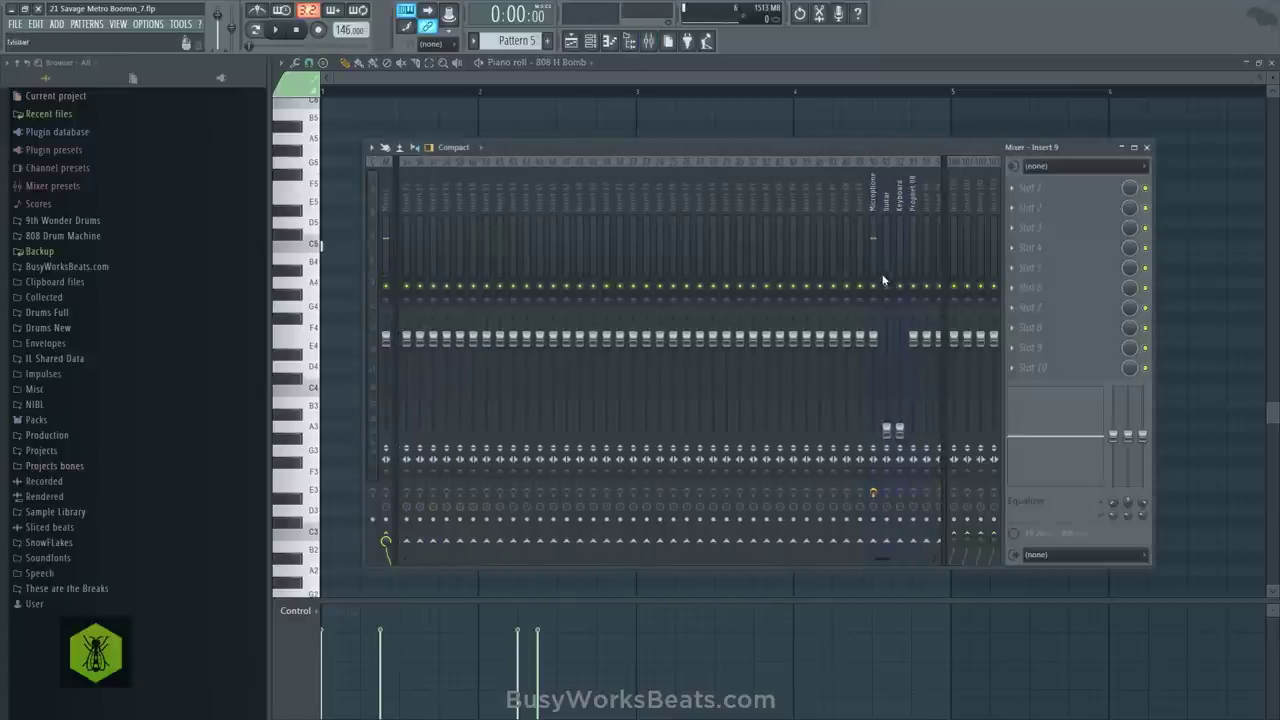
click(874, 300)
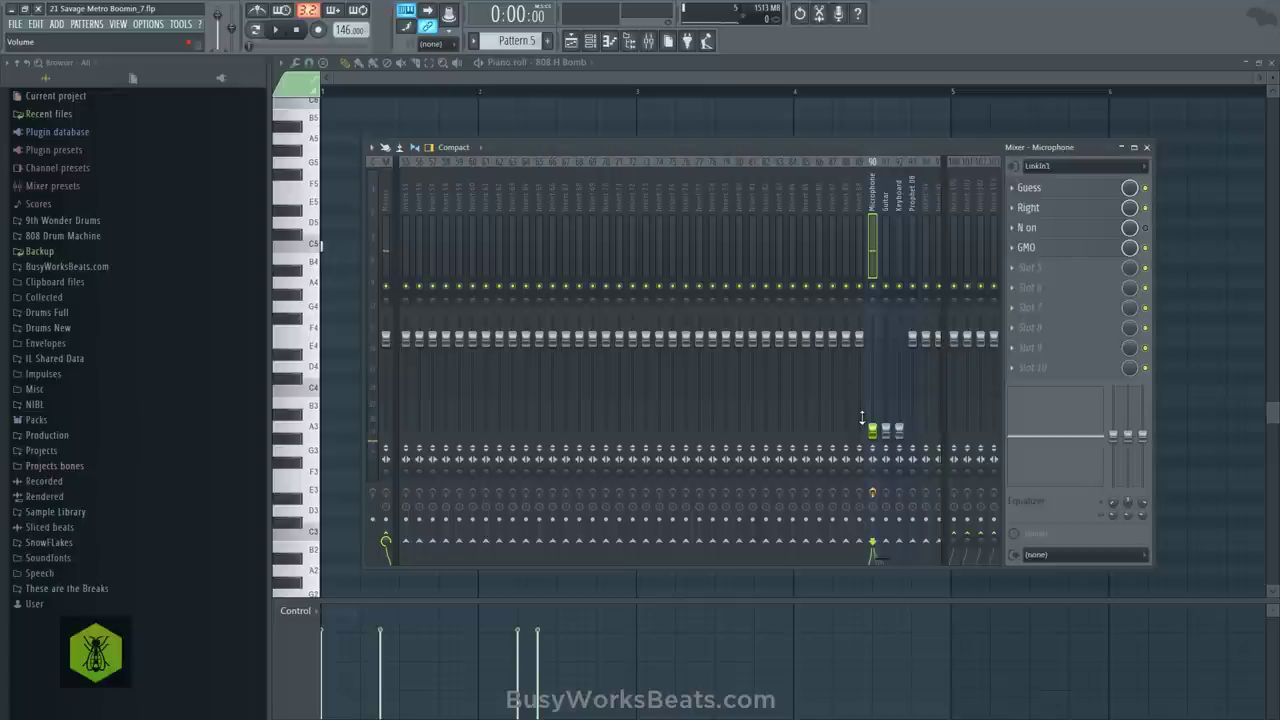
key(space)
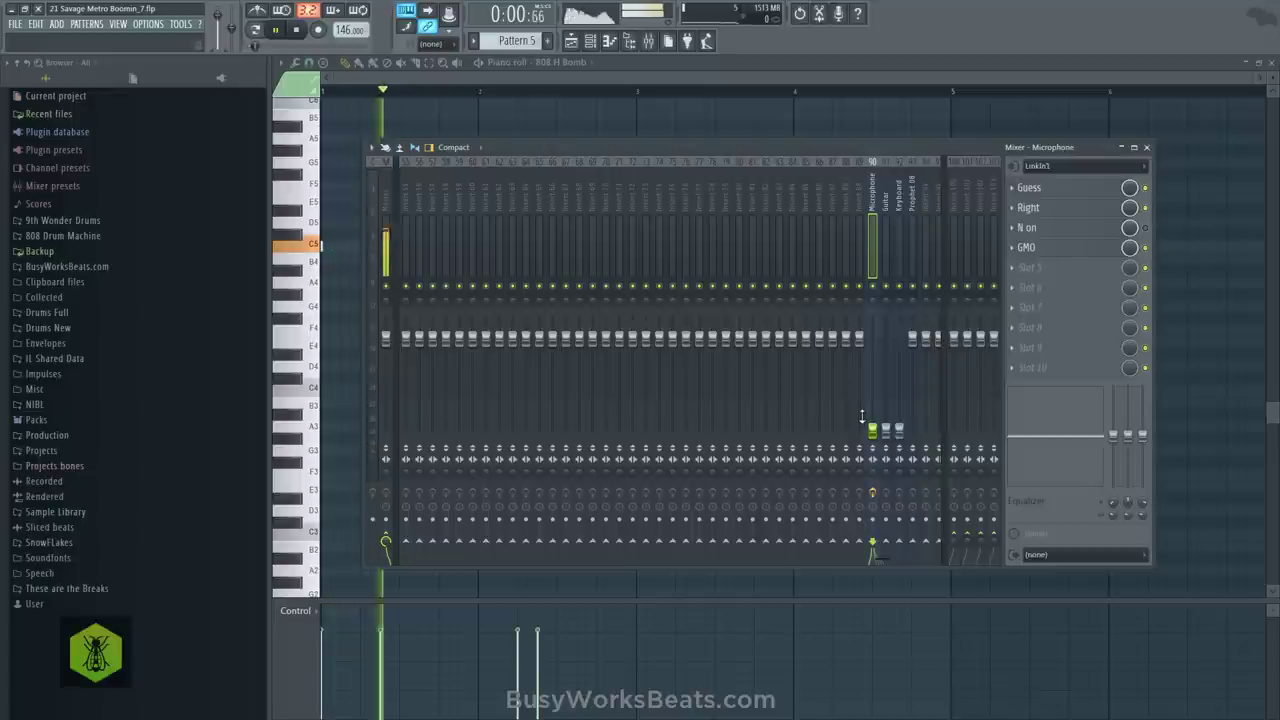
key(F9)
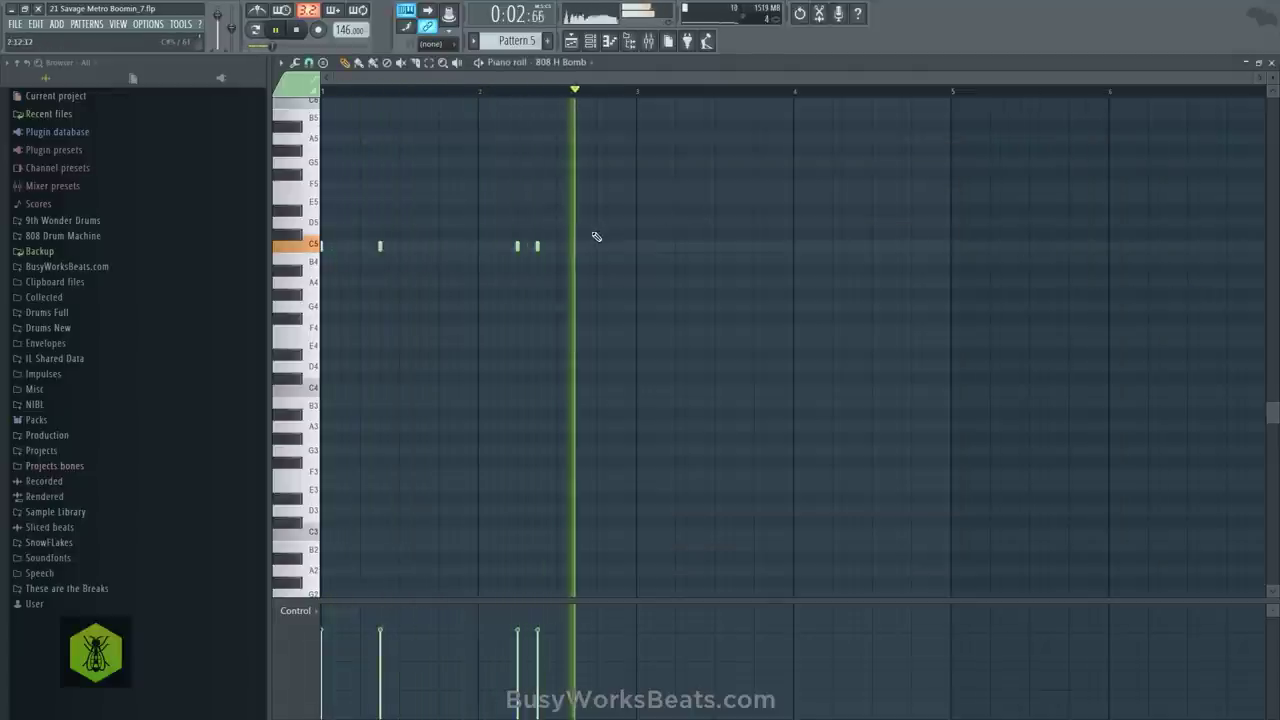
key(space)
scroll(315, 200, up, 5)
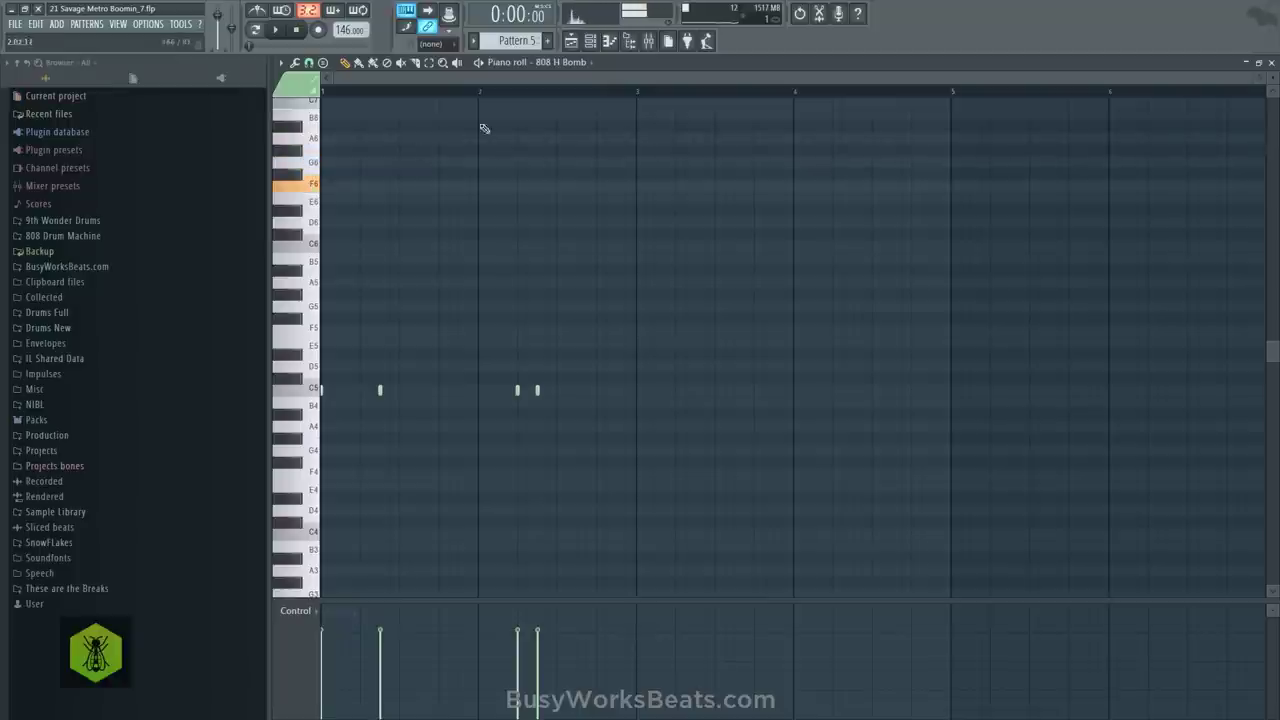
Raise the mixer's Microphone fader back up and open the 808 H Bomb channel settings
click(602, 43)
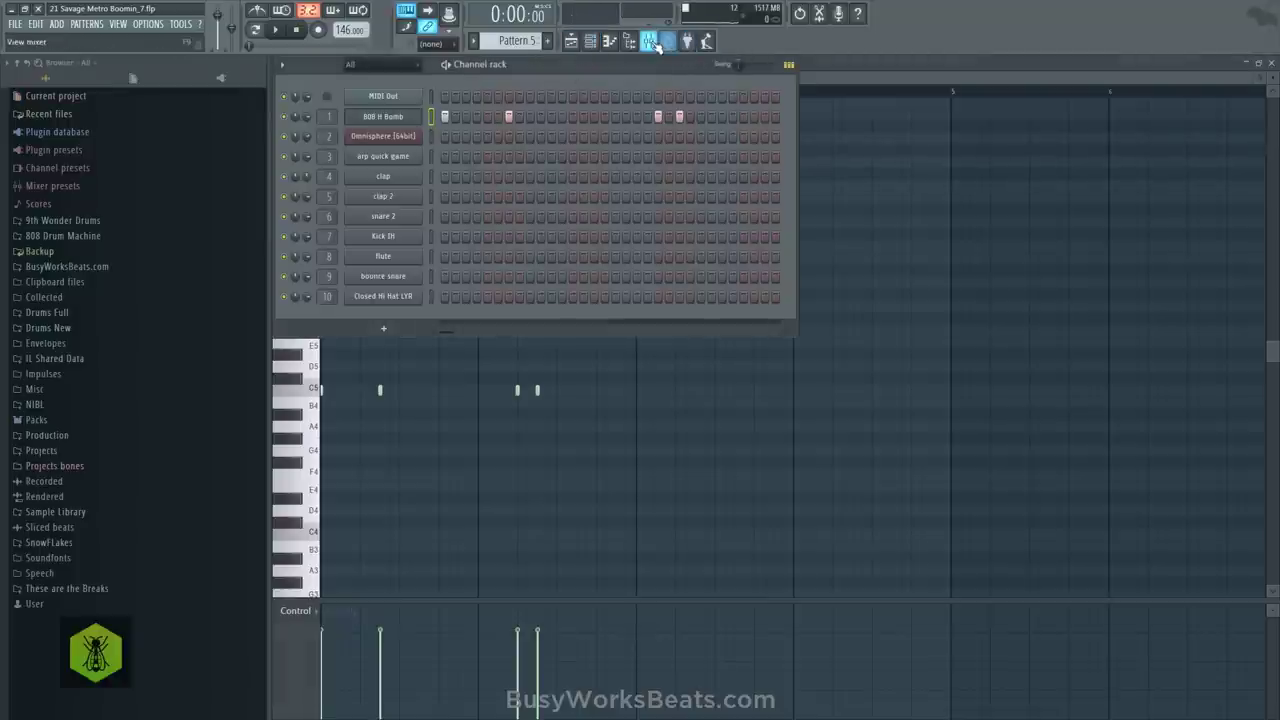
click(652, 42)
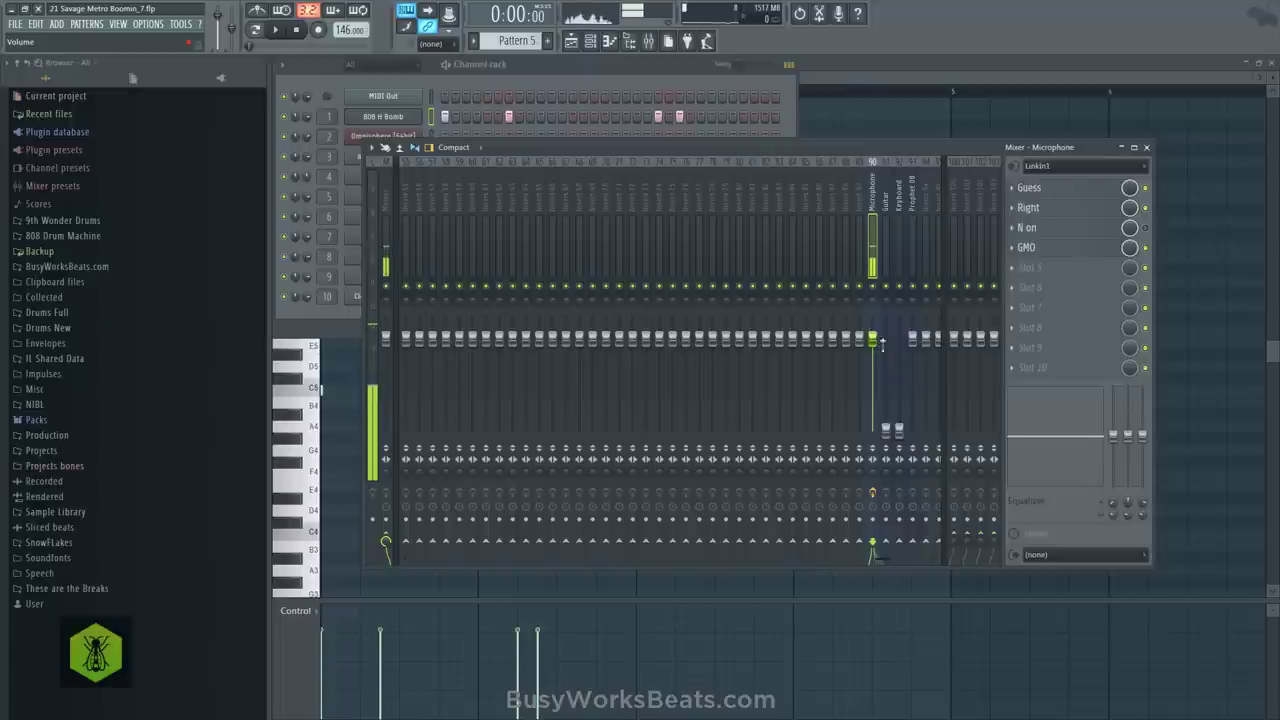
click(404, 119)
Detect the pitch of the 808 H Bomb sample in Edison and check the channel's root note settings
right_click(556, 490)
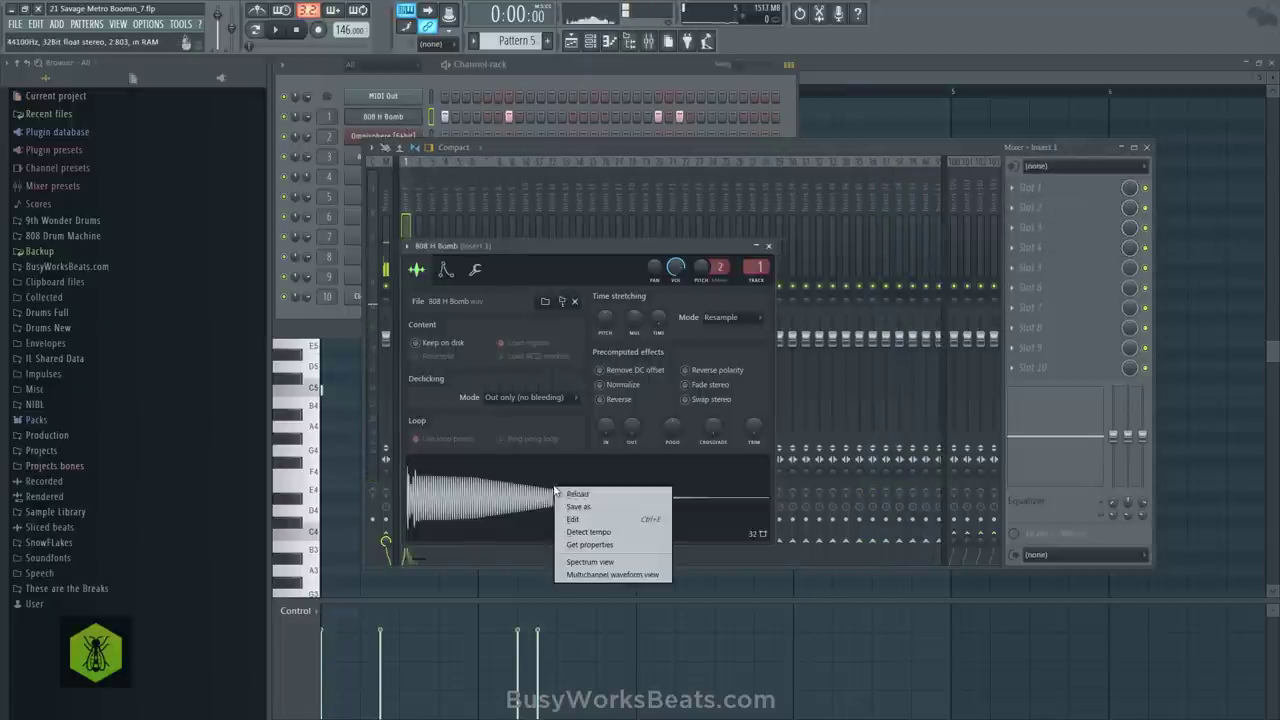
click(582, 520)
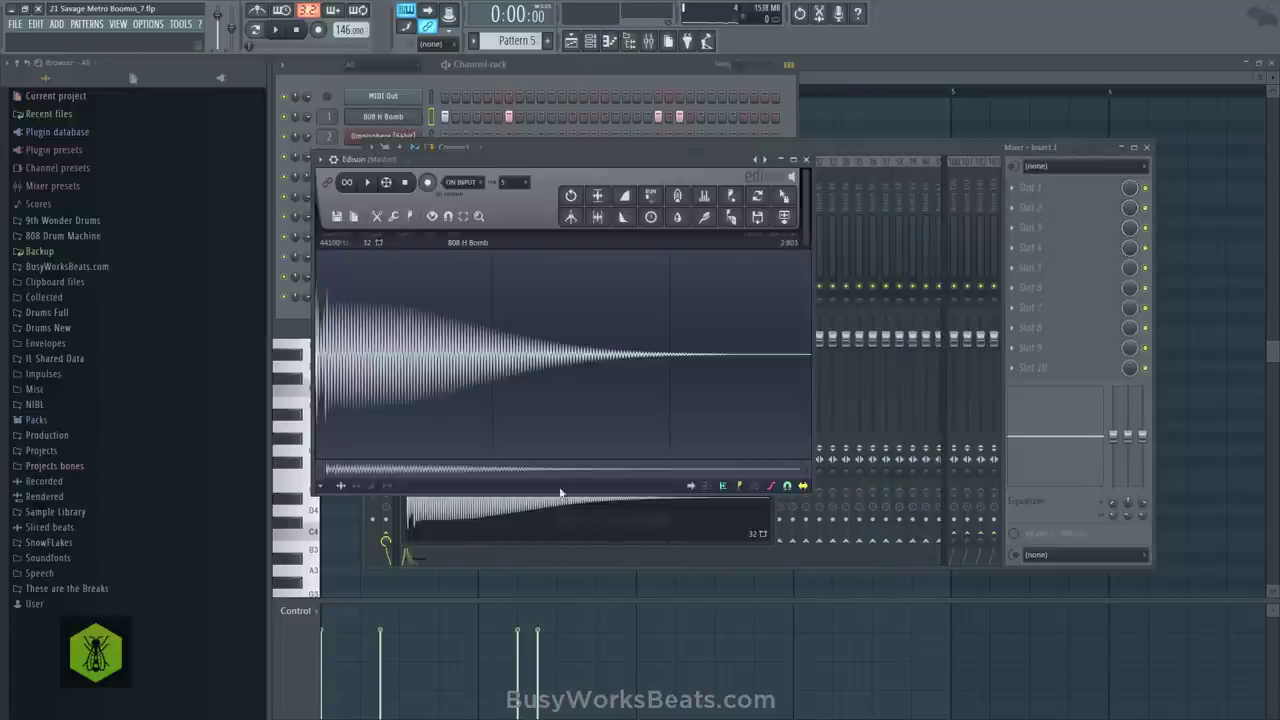
click(409, 216)
click(464, 405)
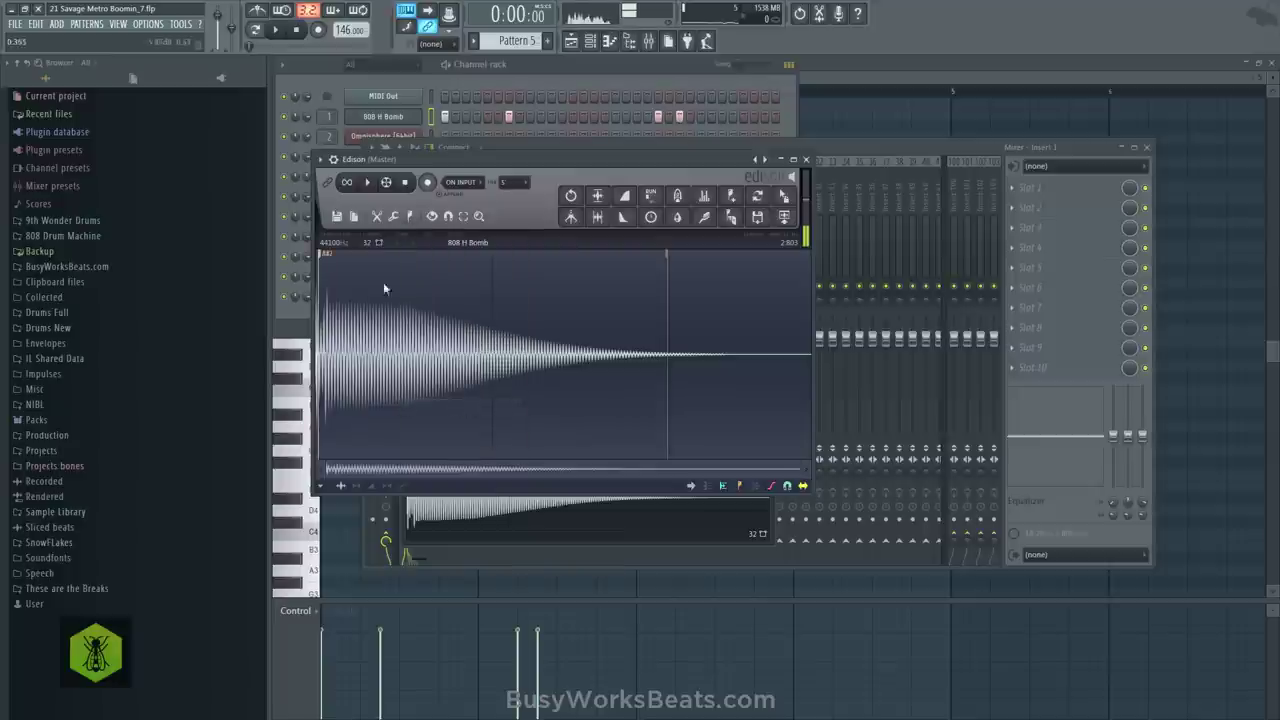
click(808, 160)
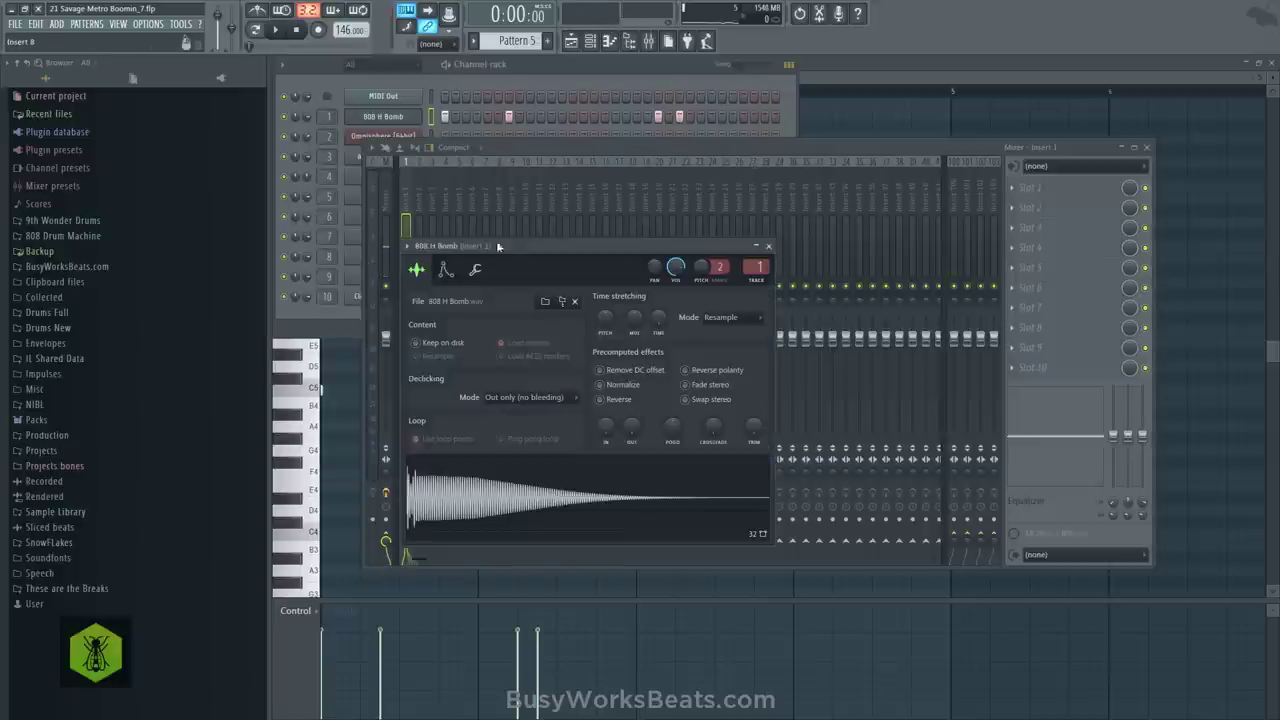
click(455, 269)
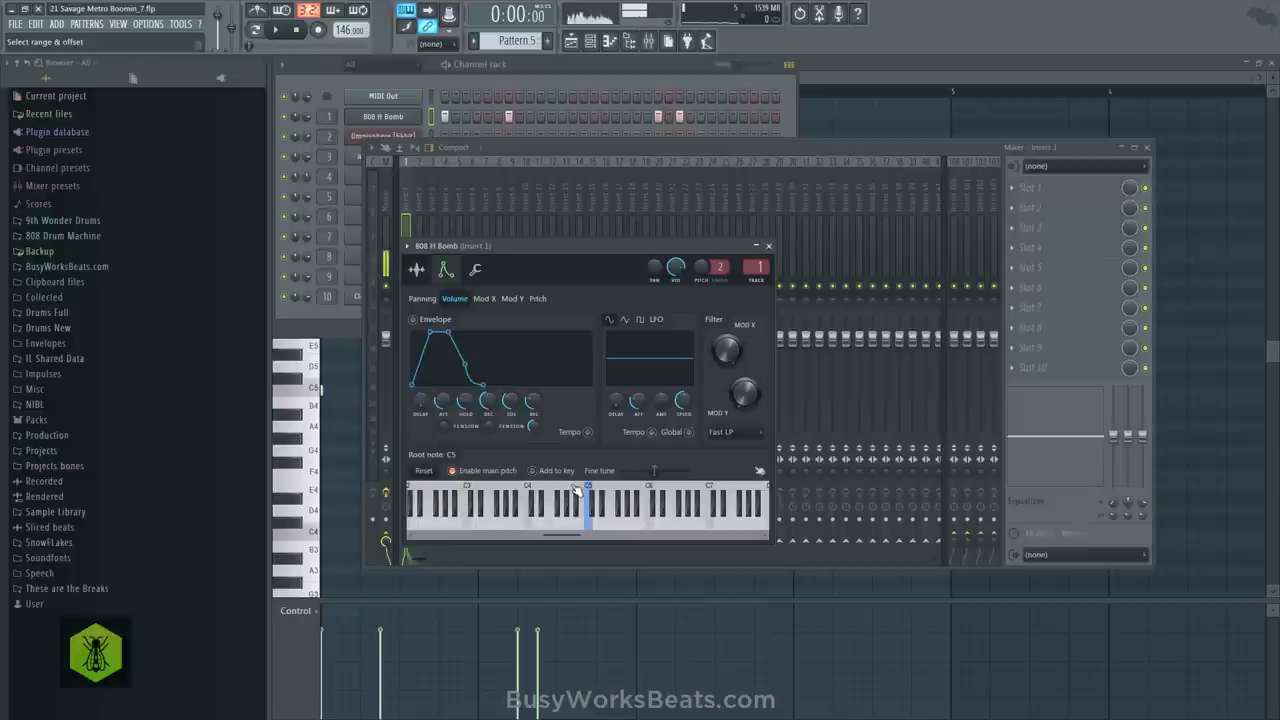
click(769, 246)
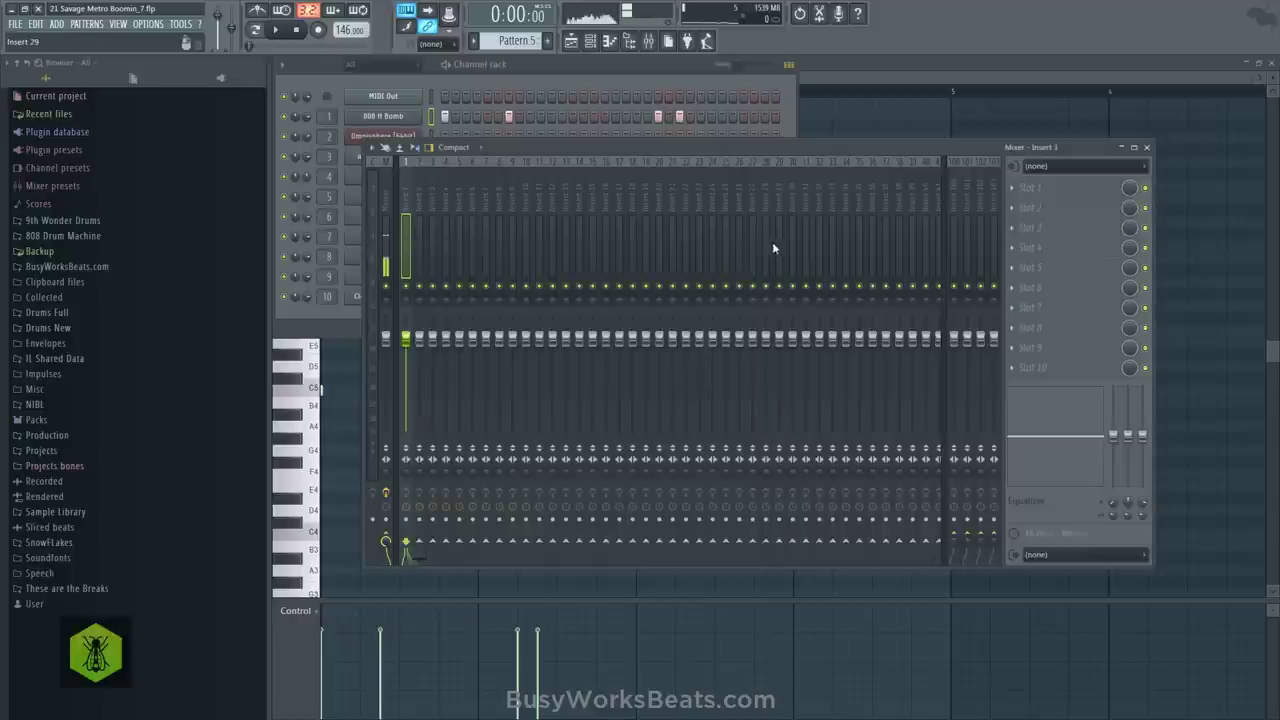
Lower the mixer's Microphone fader fully, audition the 808 pattern and return to its piano roll
scroll(825, 246, right, 10)
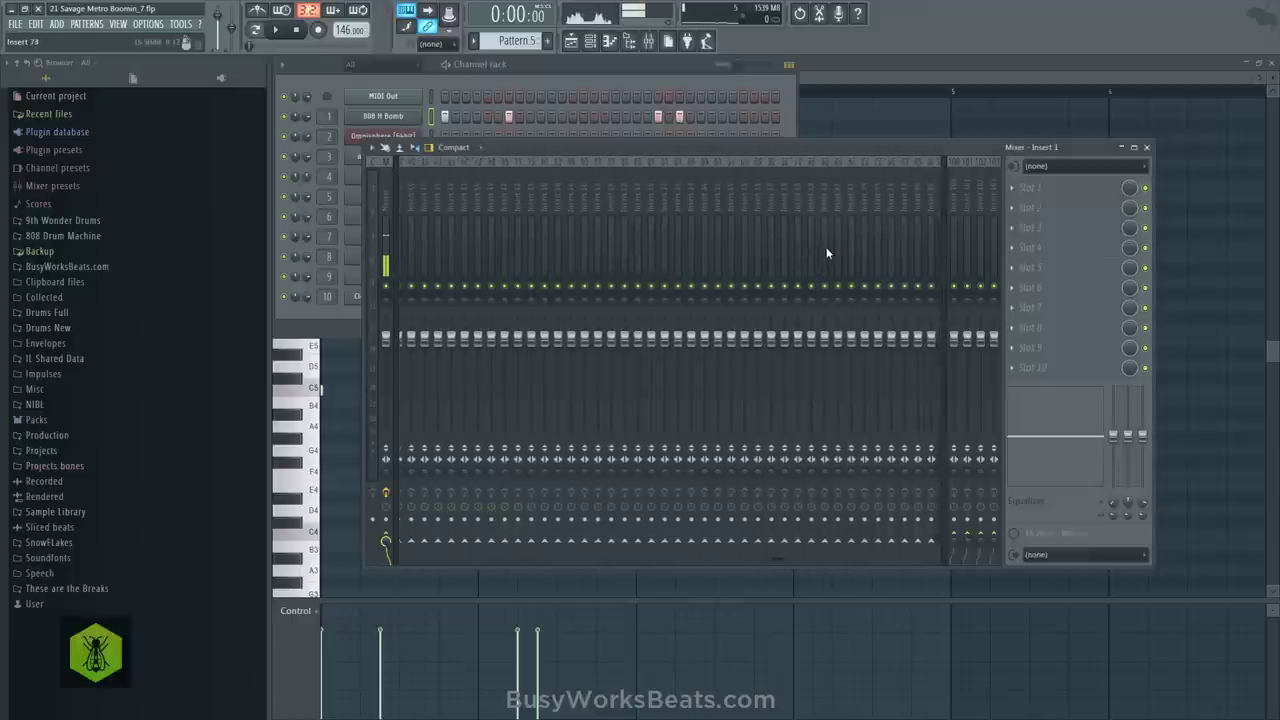
drag(826, 338, 814, 366)
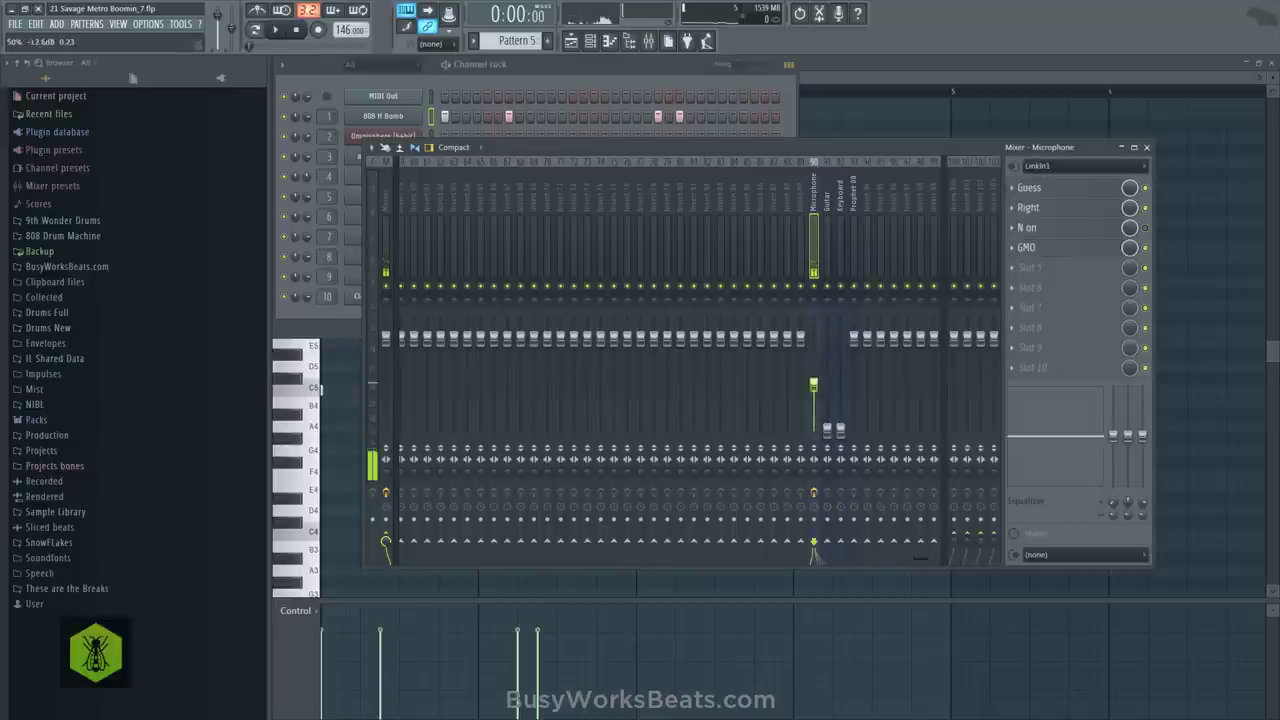
click(285, 32)
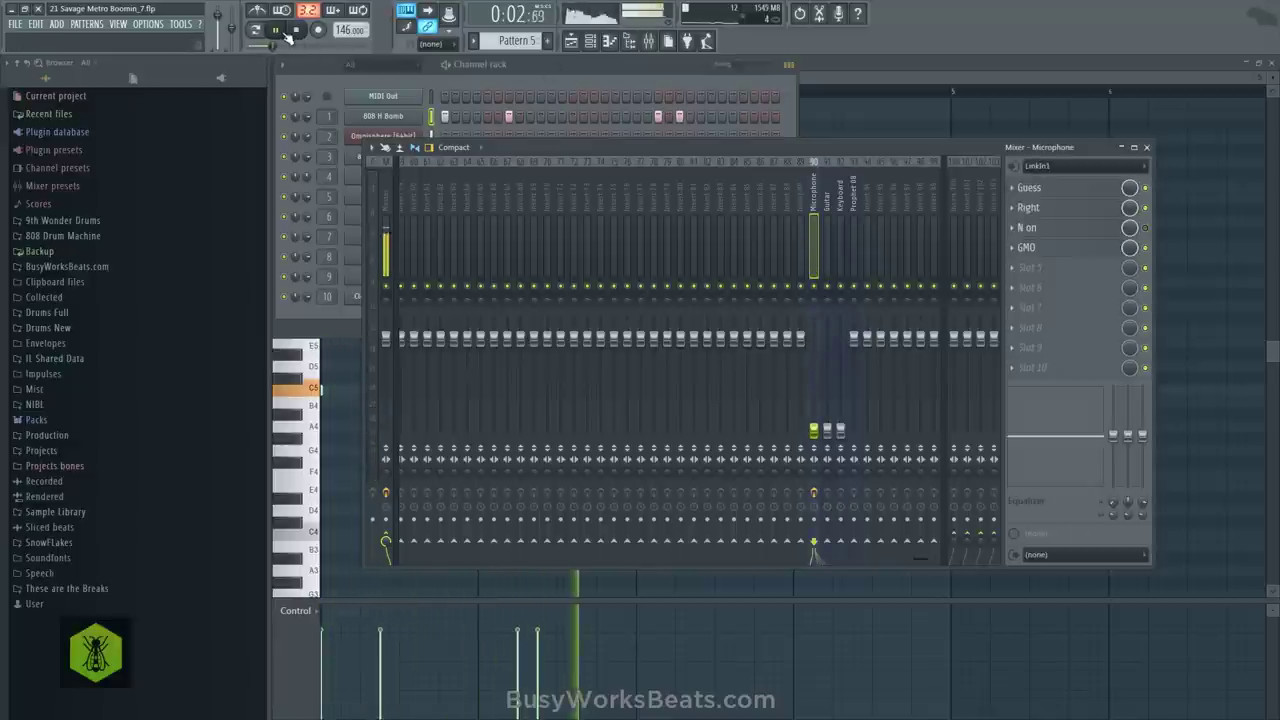
click(829, 95)
key(space)
Transpose all 808 H Bomb notes down to E4, audition them and clear the selection
scroll(306, 240, up, 3)
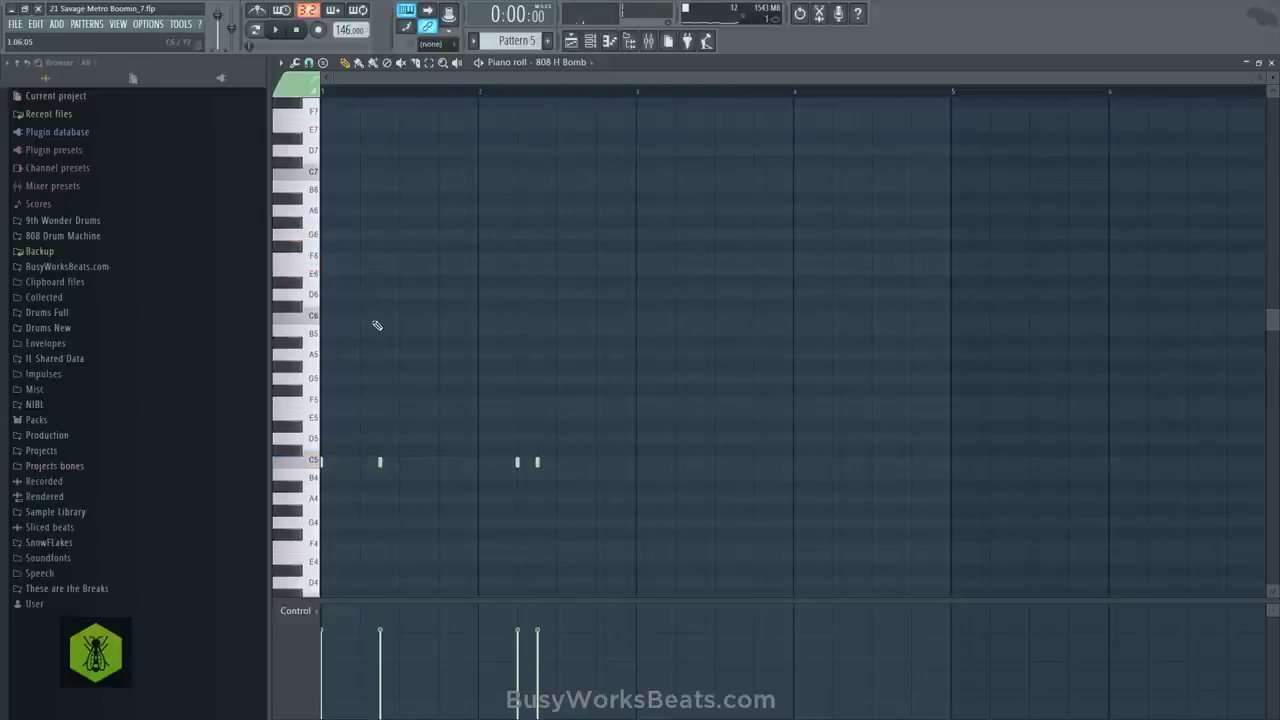
key(ctrl+a)
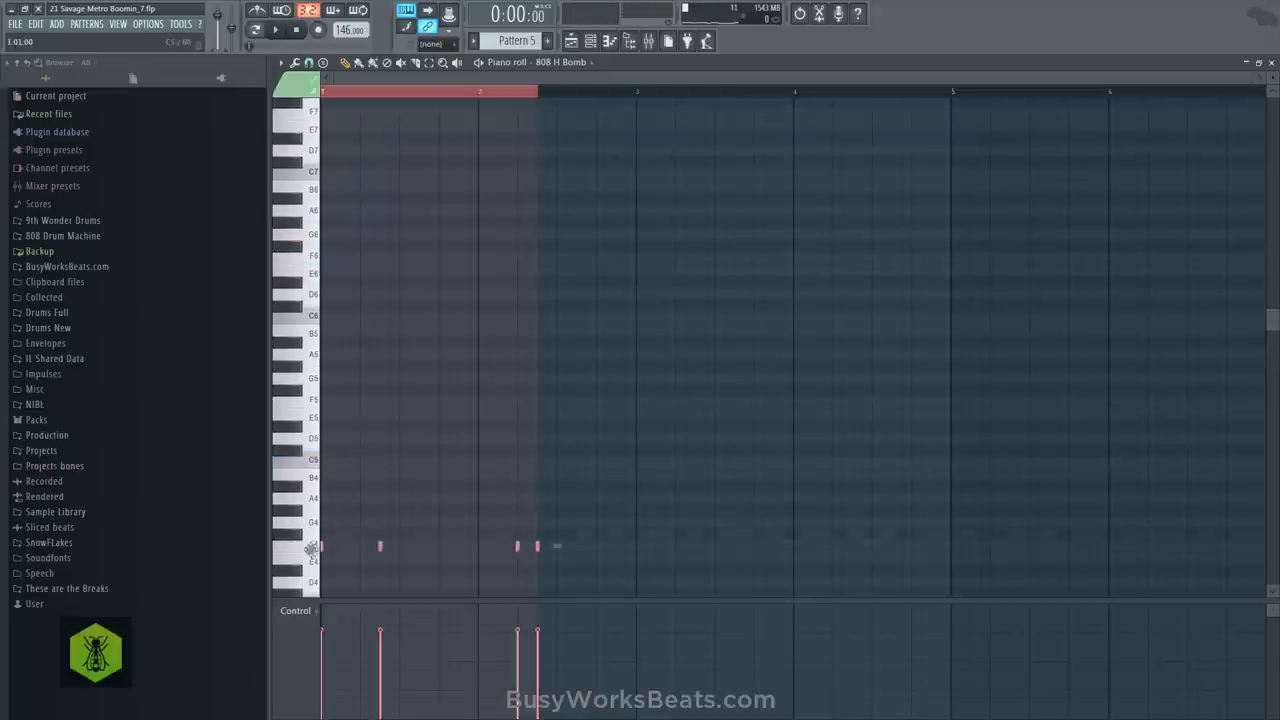
drag(311, 545, 309, 566)
key(space)
ctrl+click(469, 115)
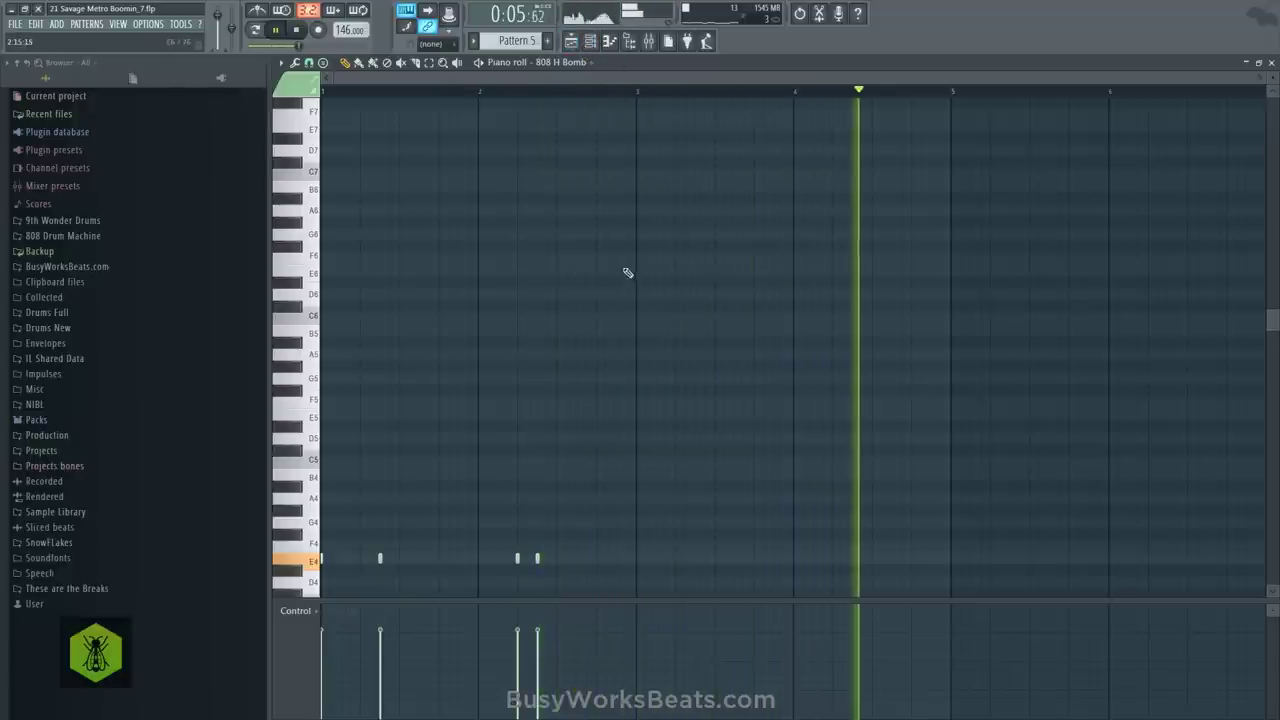
Duplicate the four 808 H Bomb notes on E4 into bars 3 and 4
drag(574, 560, 258, 550)
key(ctrl+b)
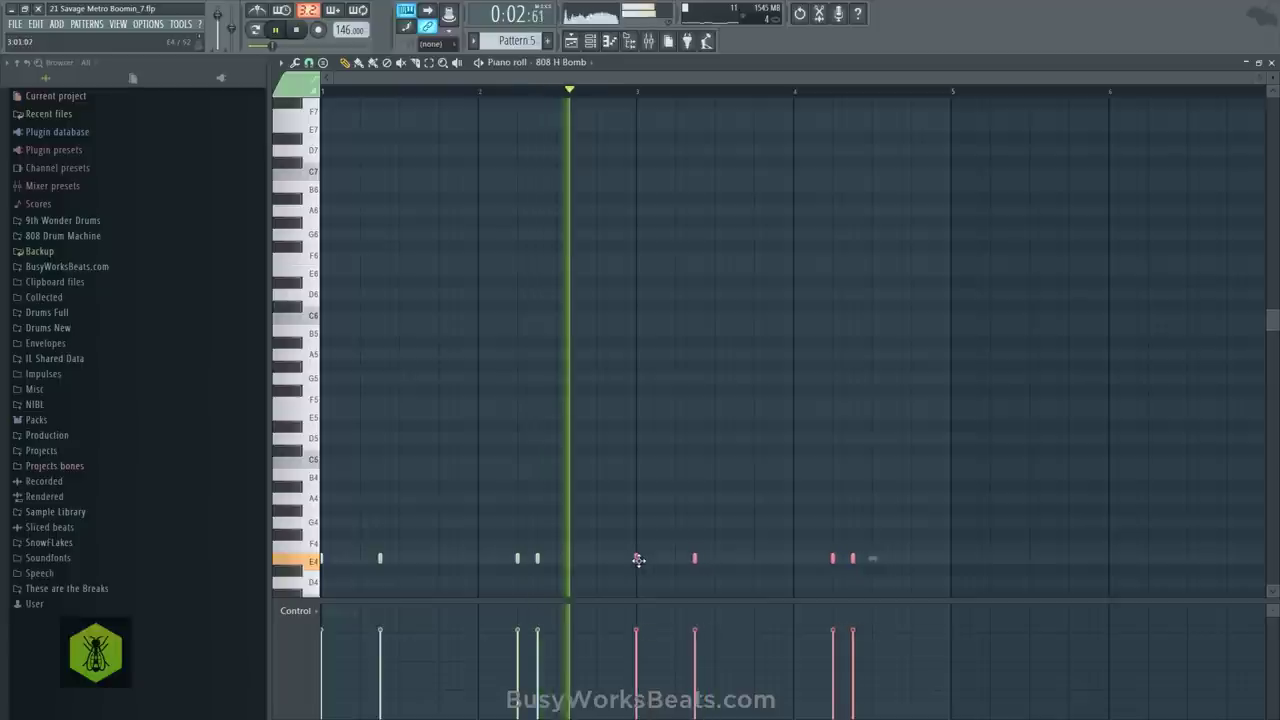
ctrl+click(708, 518)
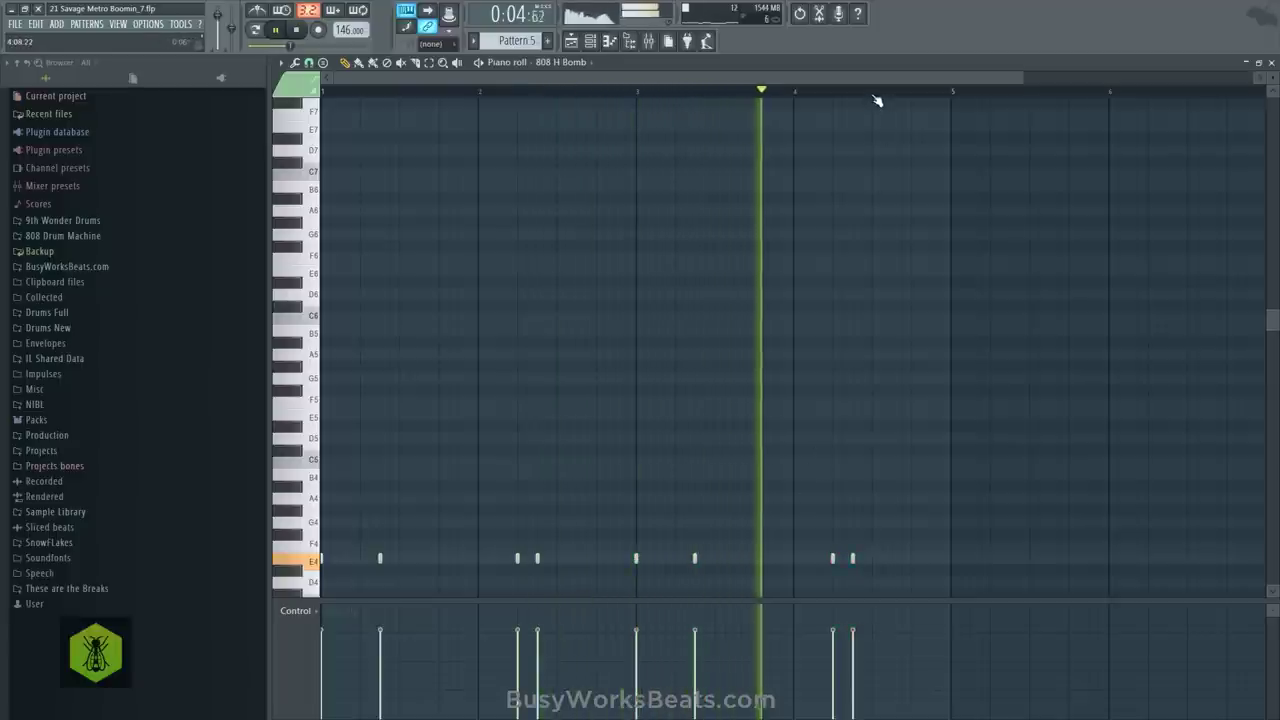
Add an 808 H Bomb note on E4 and another on G5 in the second half of bar 4, auditioning the pattern
scroll(877, 102, down, 1)
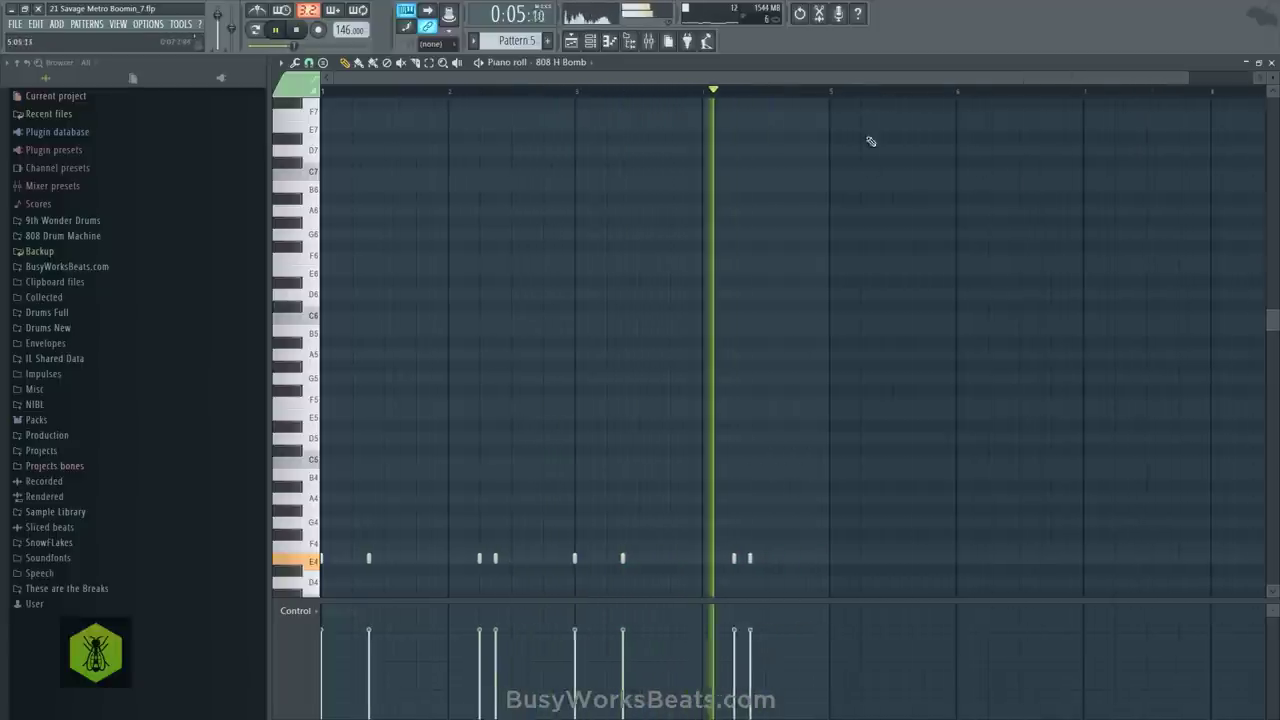
key(space)
click(785, 559)
key(space)
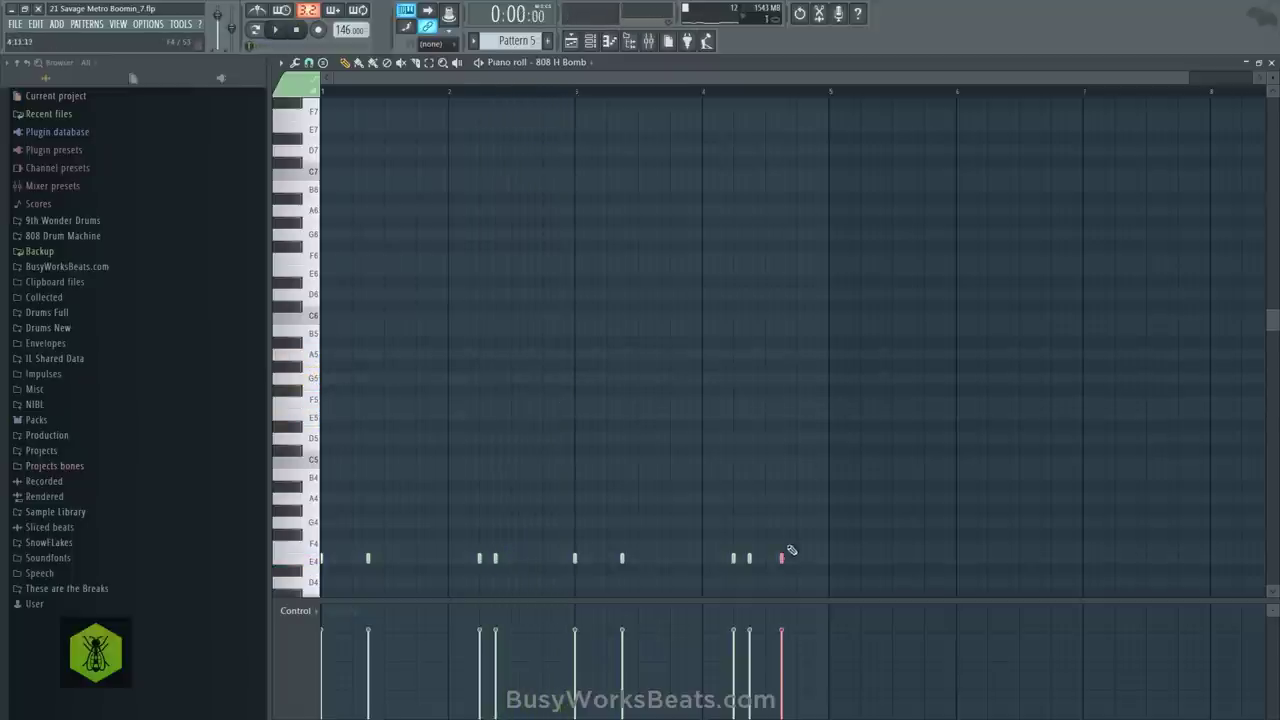
click(814, 376)
key(space)
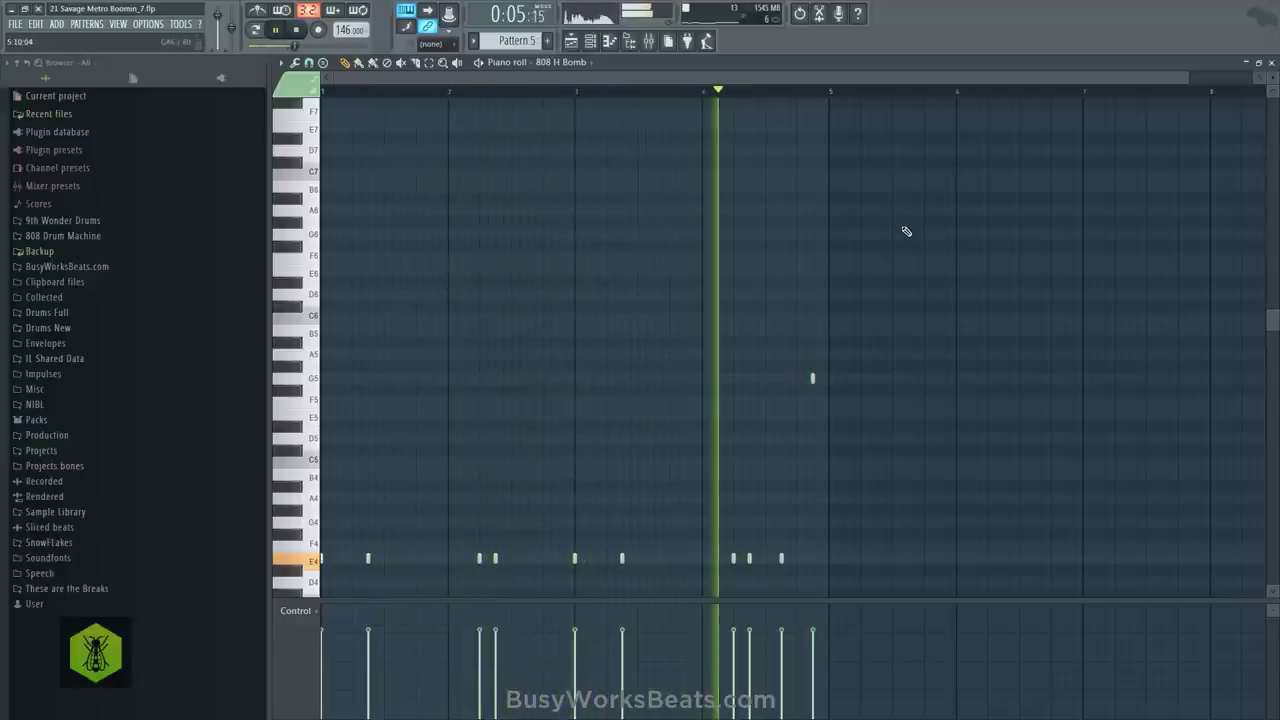
Return to the playlist and place a second Pattern 5 clip on Track 4 at bar 5
key(F9)
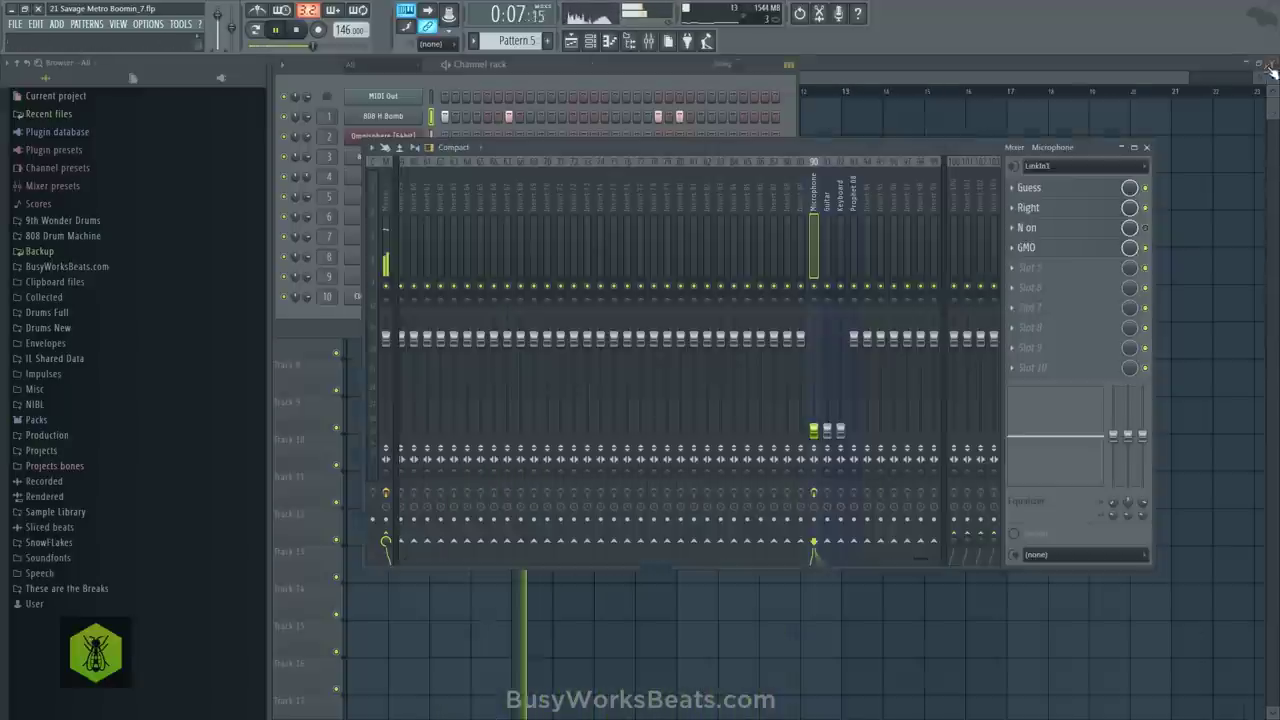
key(F5)
click(514, 234)
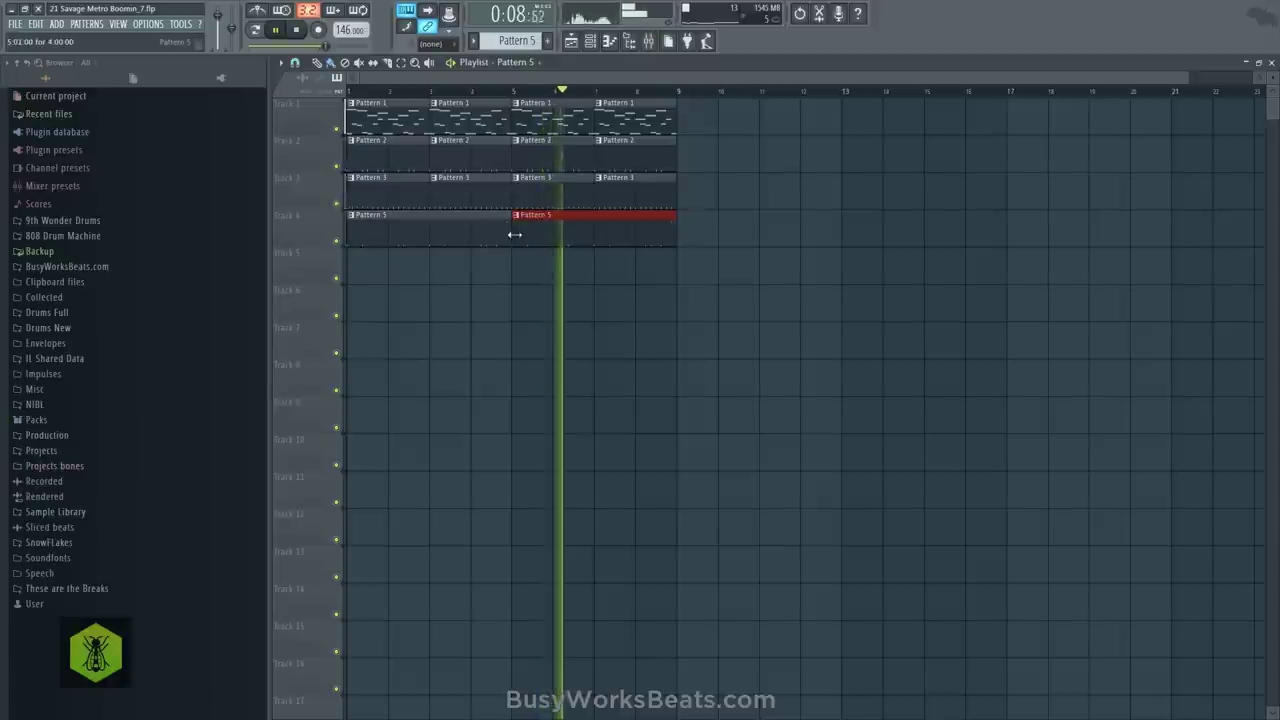
Raise the mixer's Microphone fader and reset it to its default level
click(649, 41)
scroll(550, 219, up, 10)
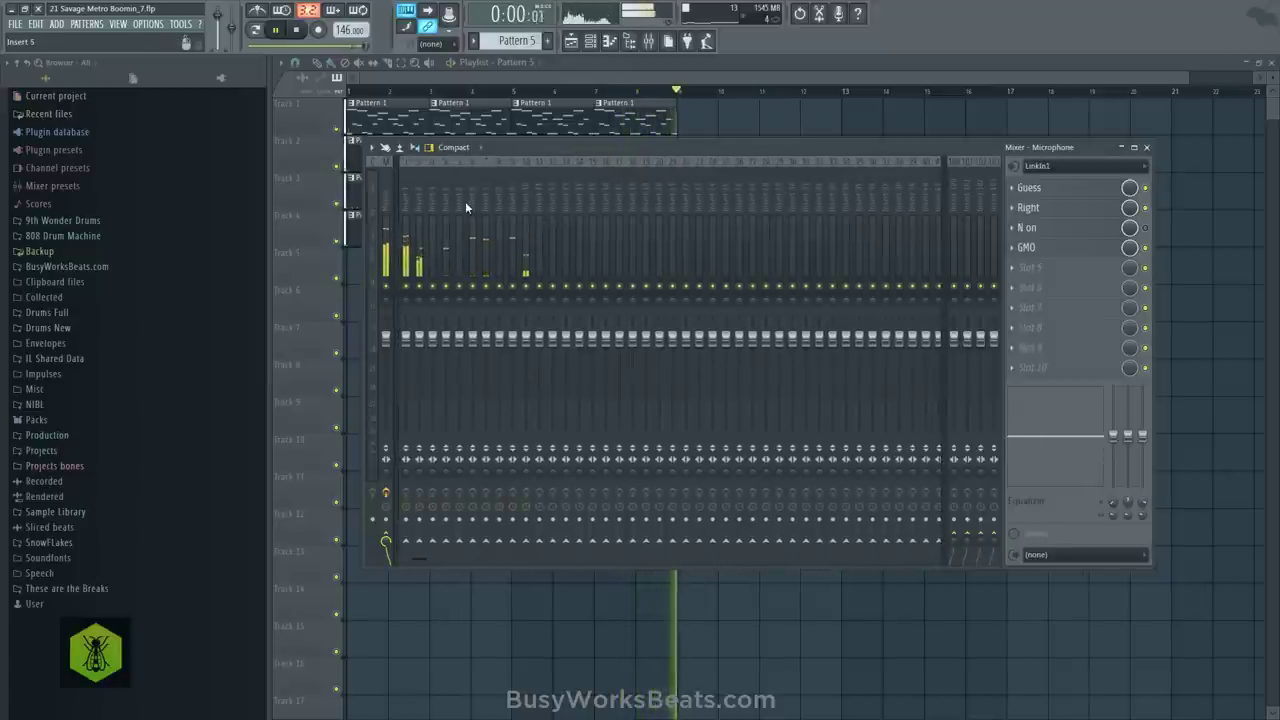
scroll(469, 195, down, 10)
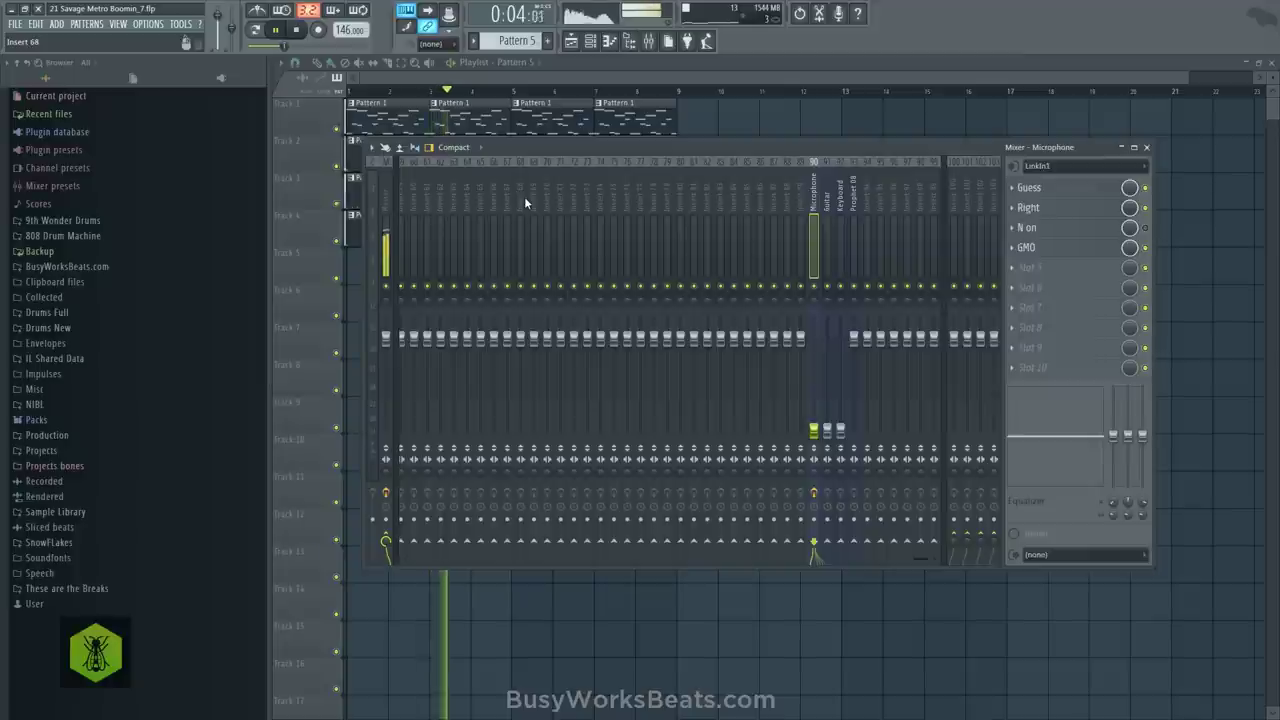
click(815, 287)
drag(814, 383, 815, 349)
right_click(815, 348)
click(830, 356)
scroll(625, 176, up, 10)
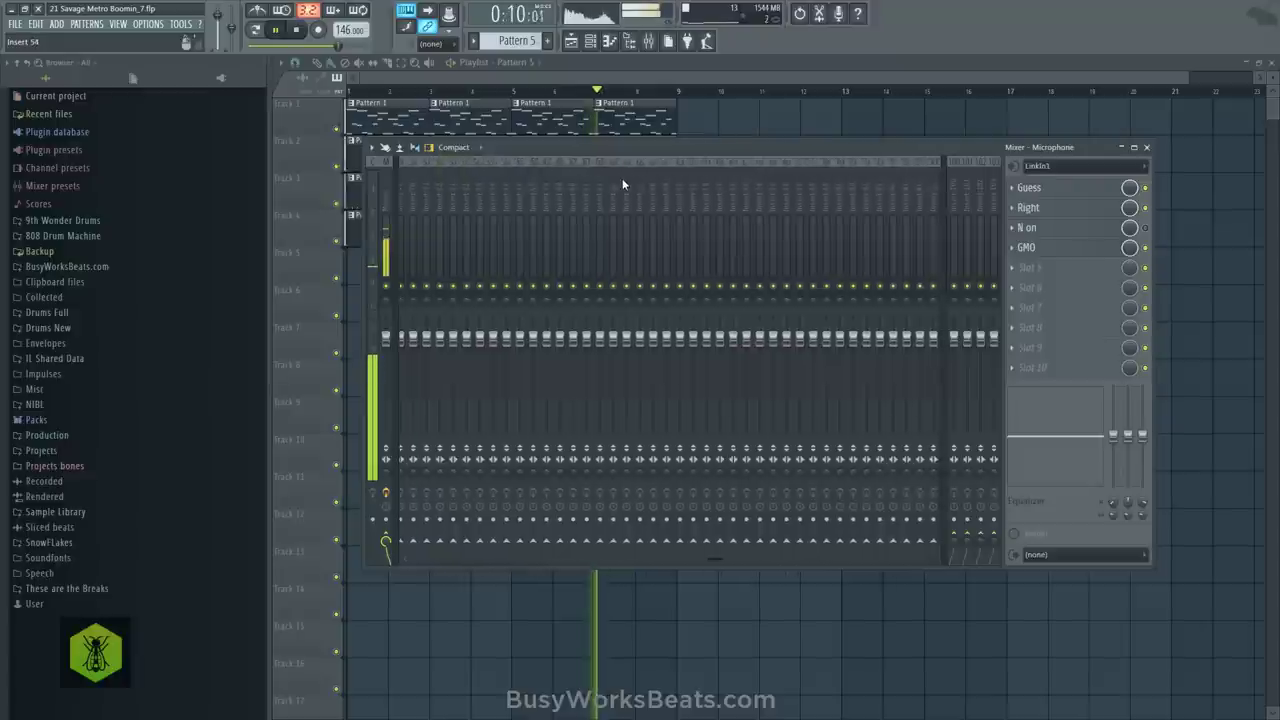
Load Supercharger GT in the first effect slot of mixer Insert 1 and set its Saturation to 9.75
click(407, 206)
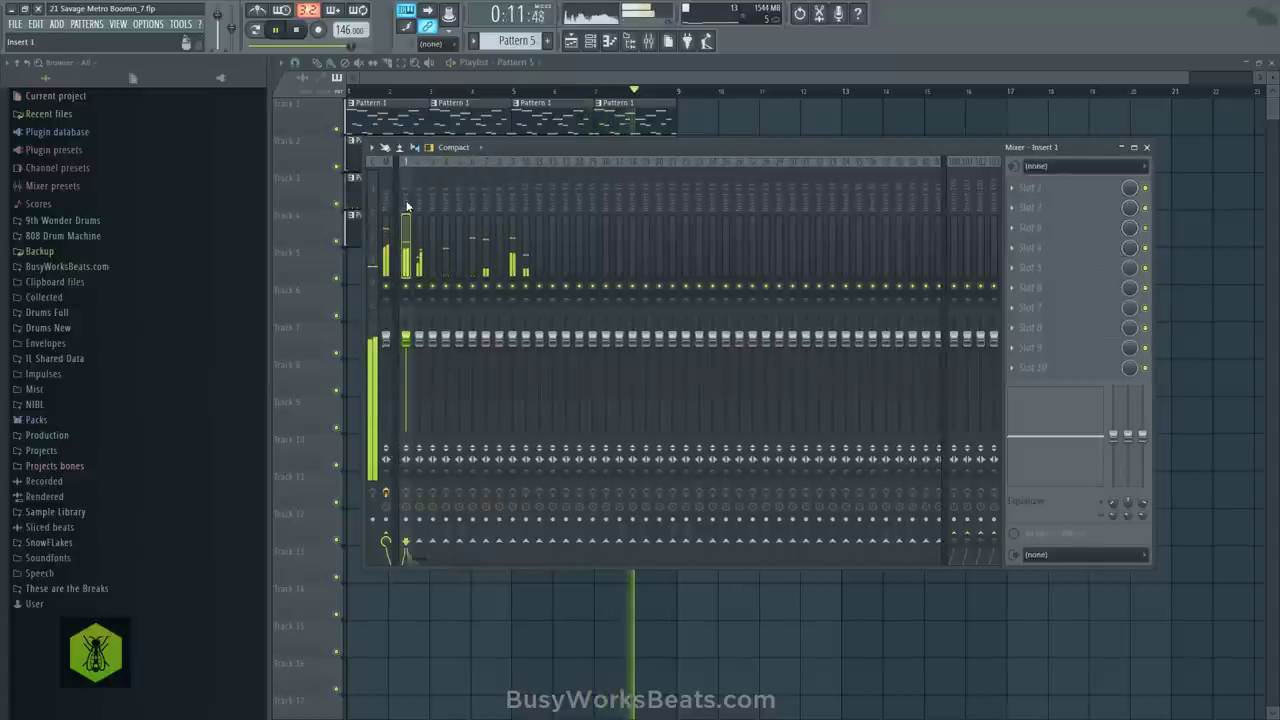
click(1018, 196)
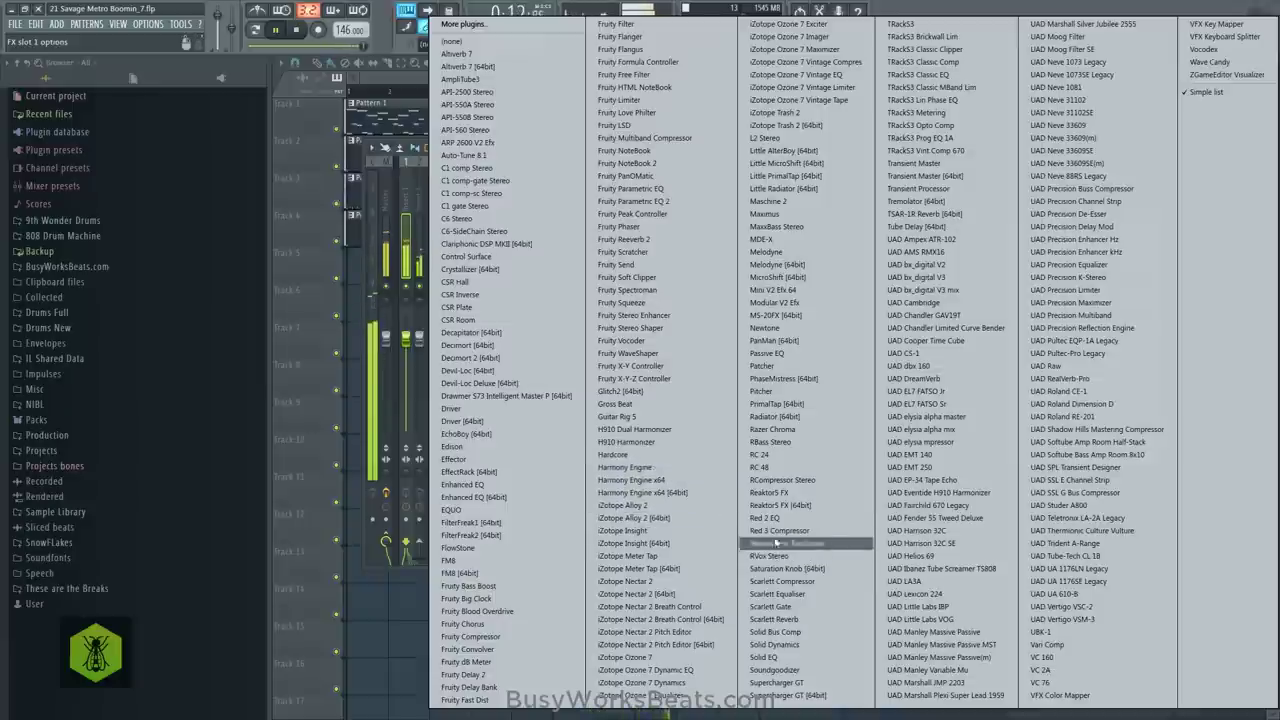
click(800, 695)
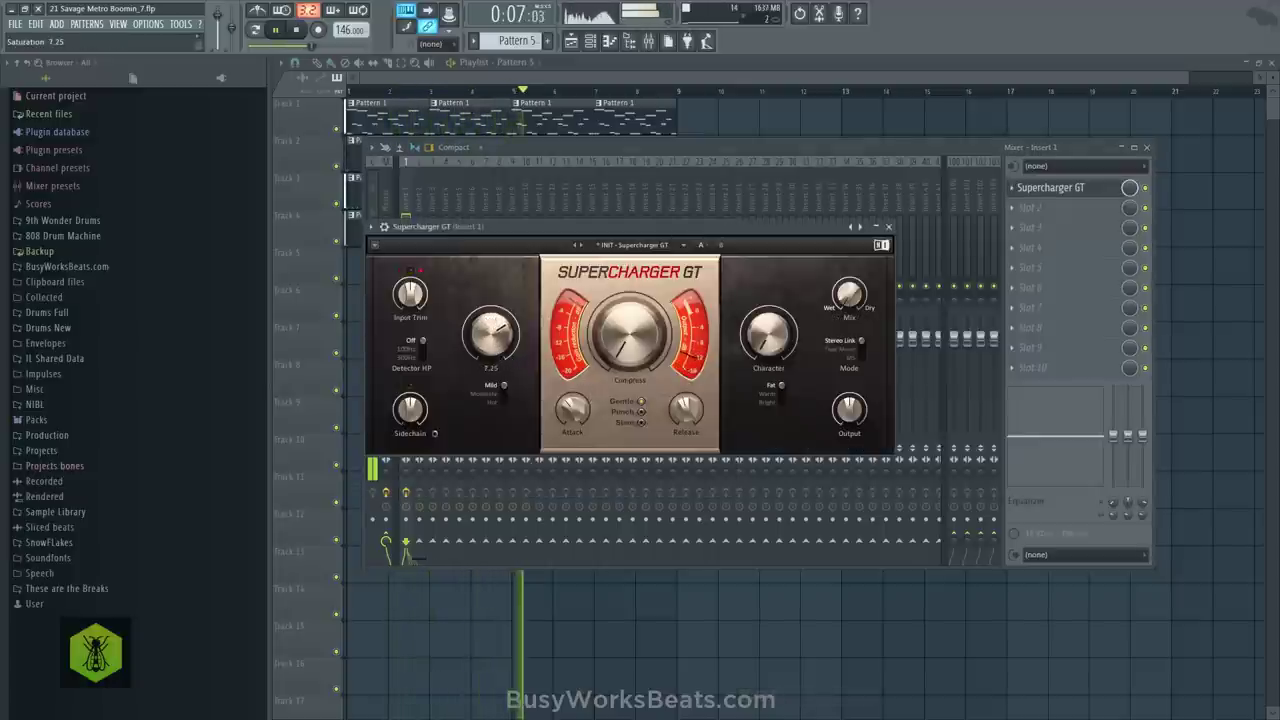
drag(497, 349, 497, 320)
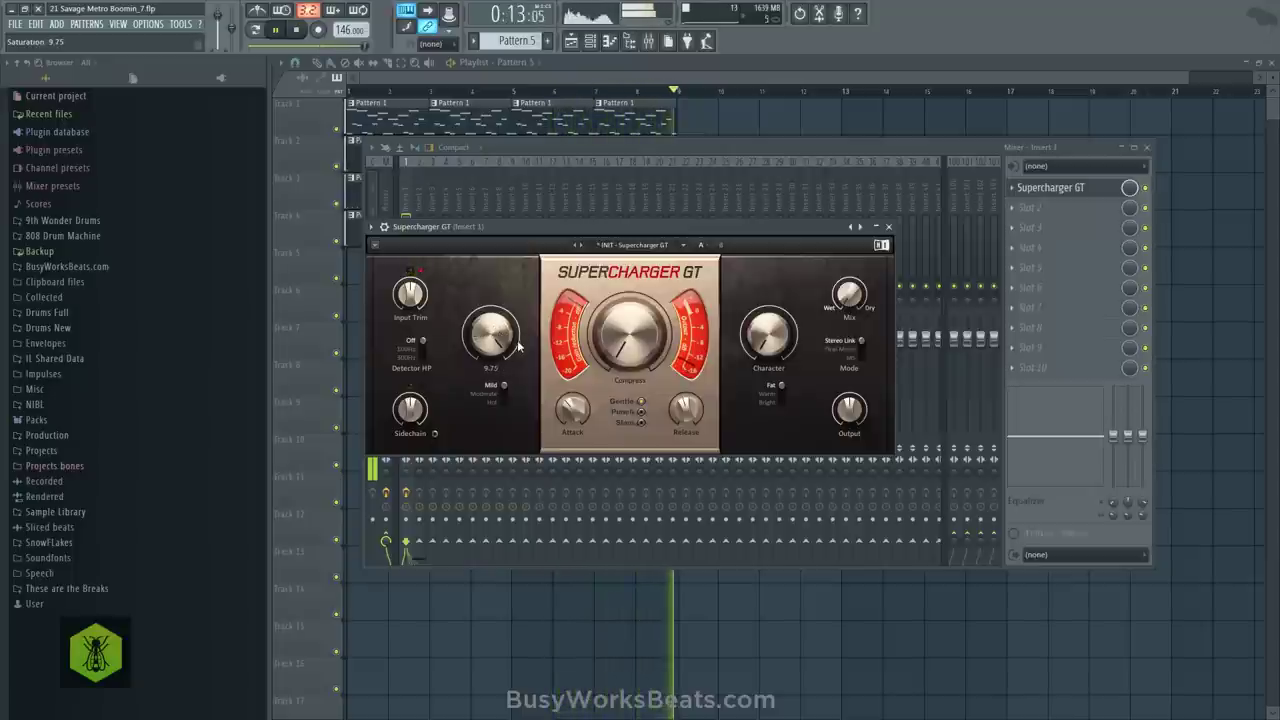
Set Supercharger GT's saturation mode to Moderate and its Mix to 34% / 66%, and close the plugin and mixer
drag(853, 303, 853, 308)
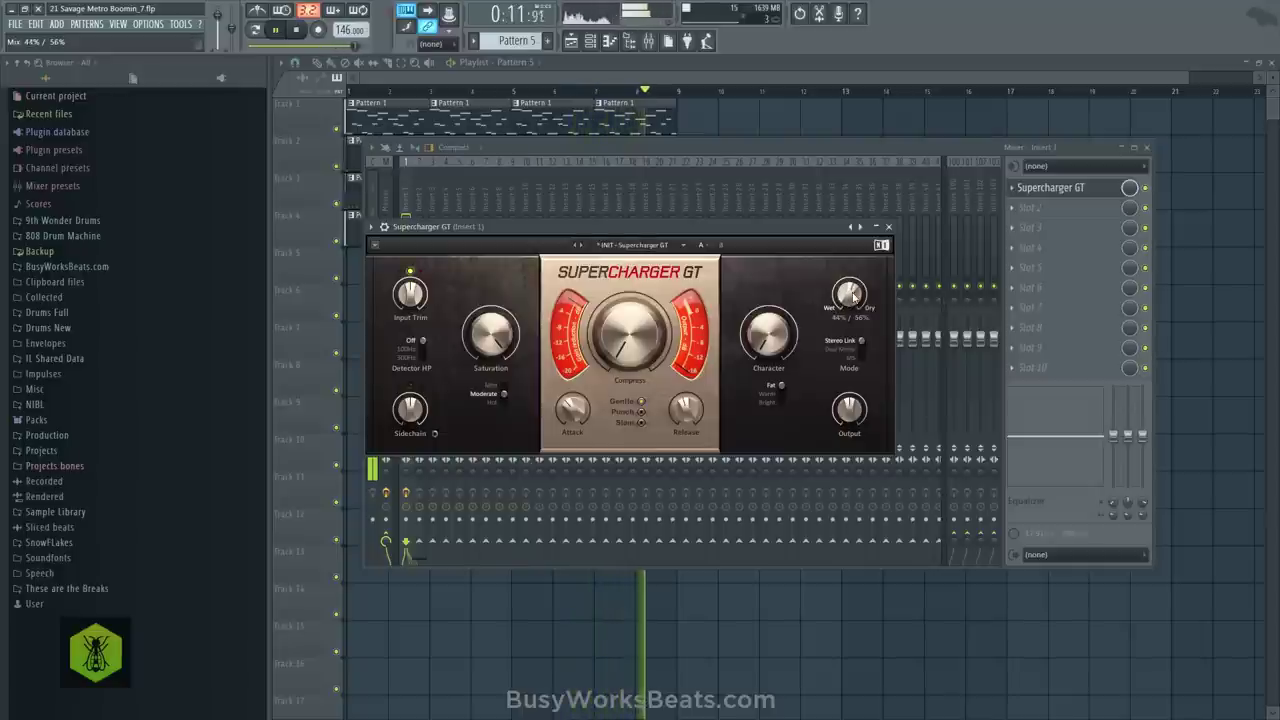
drag(849, 302, 848, 322)
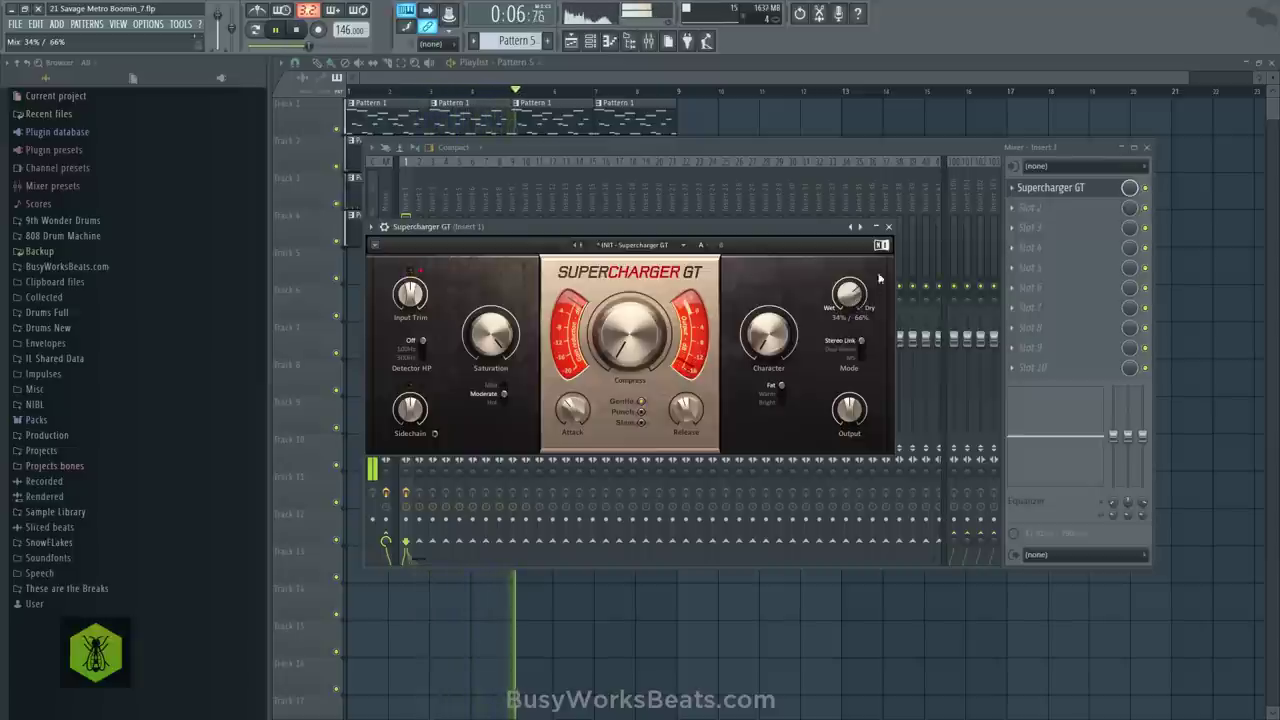
click(889, 227)
click(1147, 148)
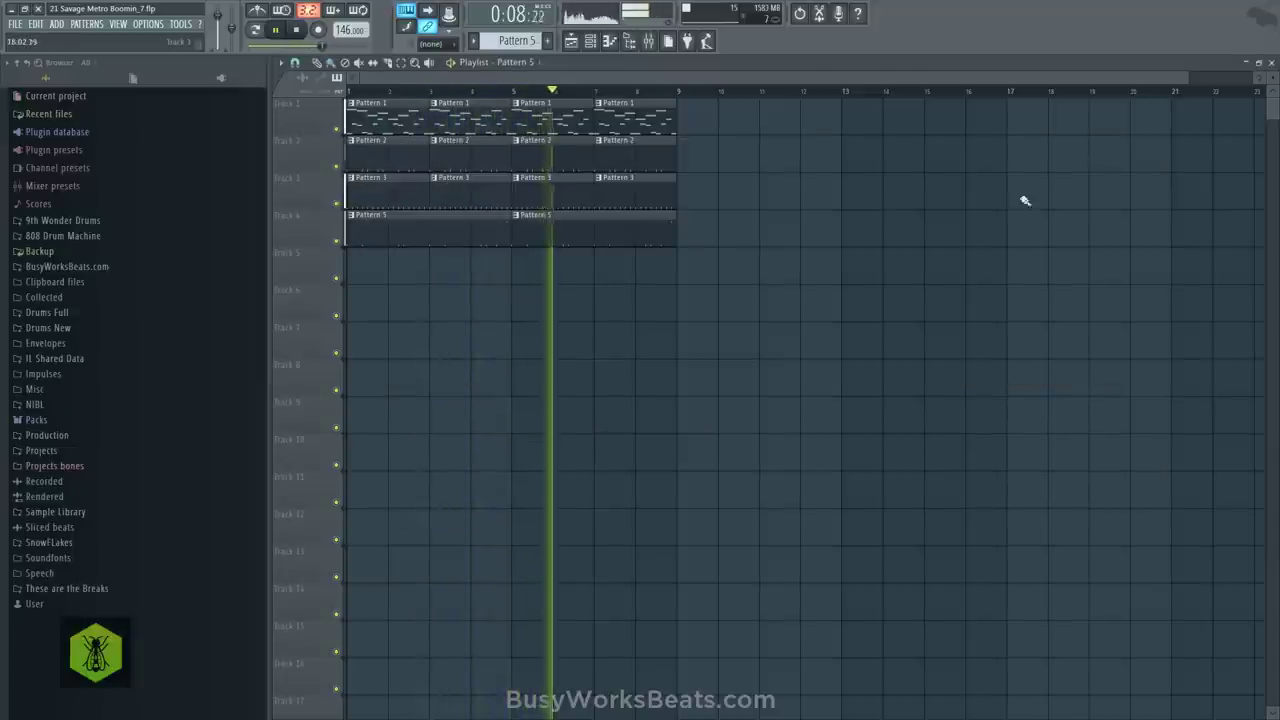
Add Closed Hi Hat LYR hits on steps 6 and 22 of Pattern 3, audition them and return to the playlist
click(609, 41)
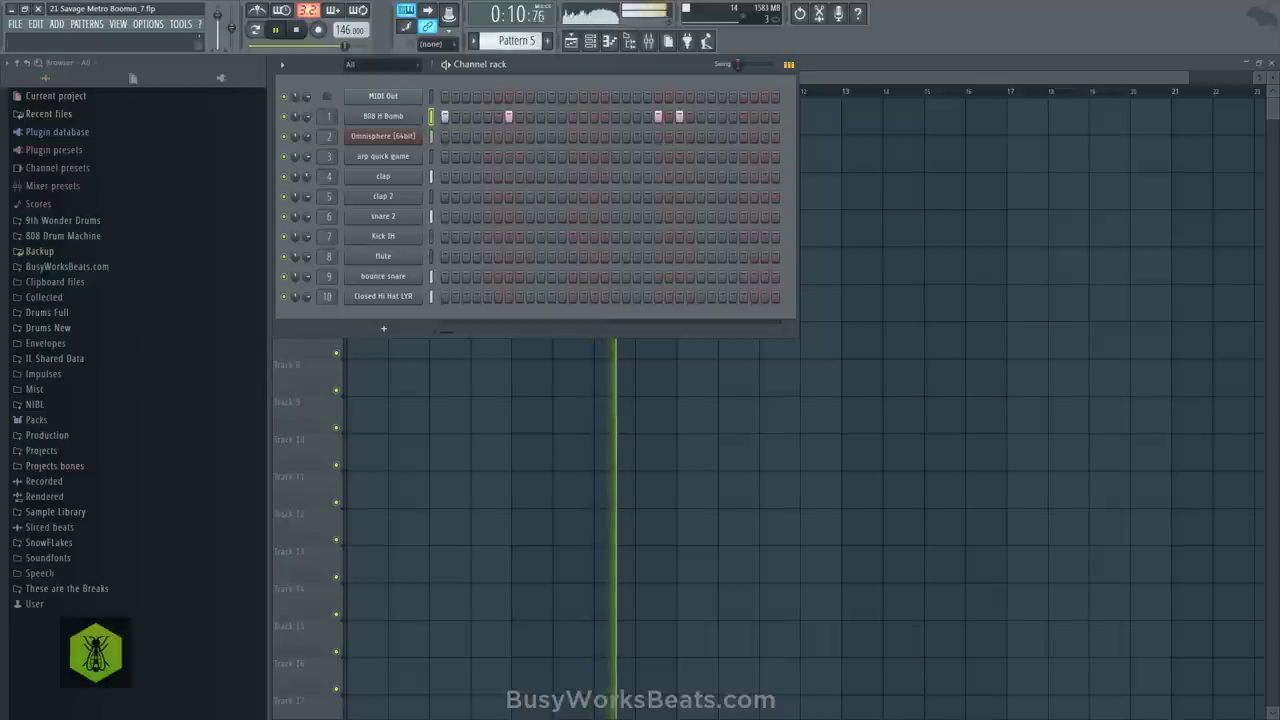
key(KP_Subtract)
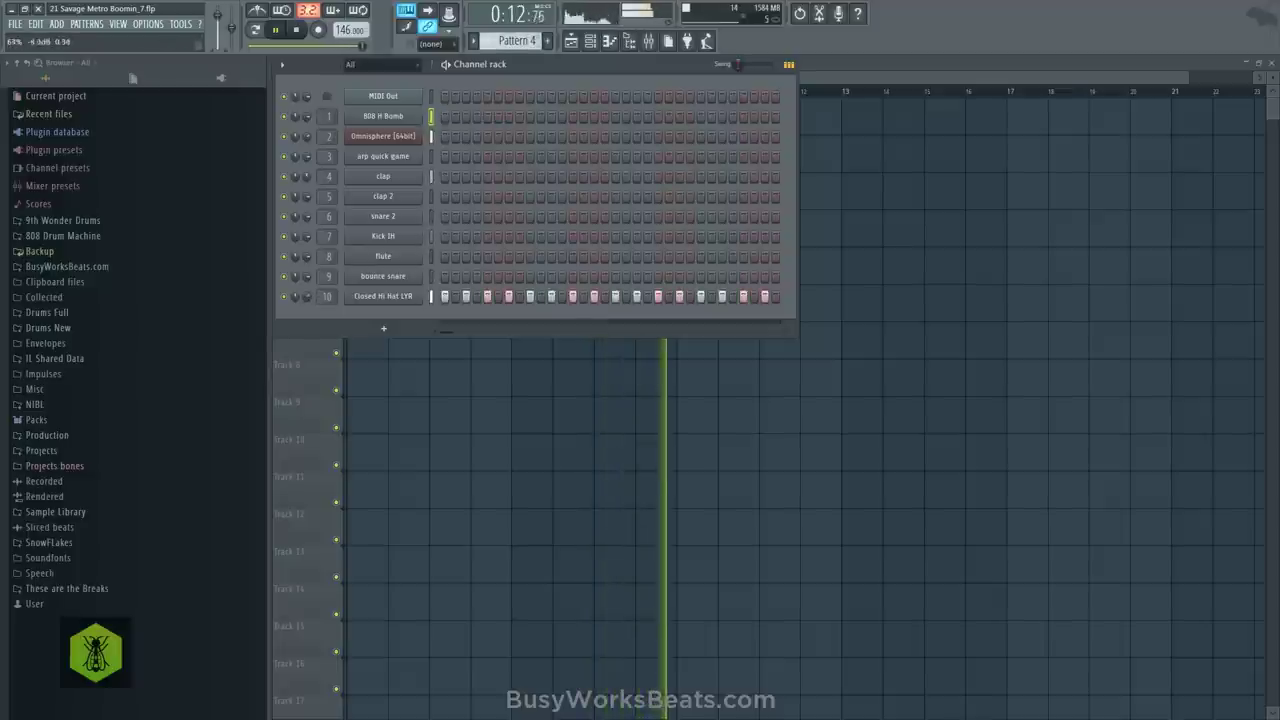
key(space)
key(space)
key(KP_Subtract)
click(474, 297)
key(space)
key(space)
key(space)
key(space)
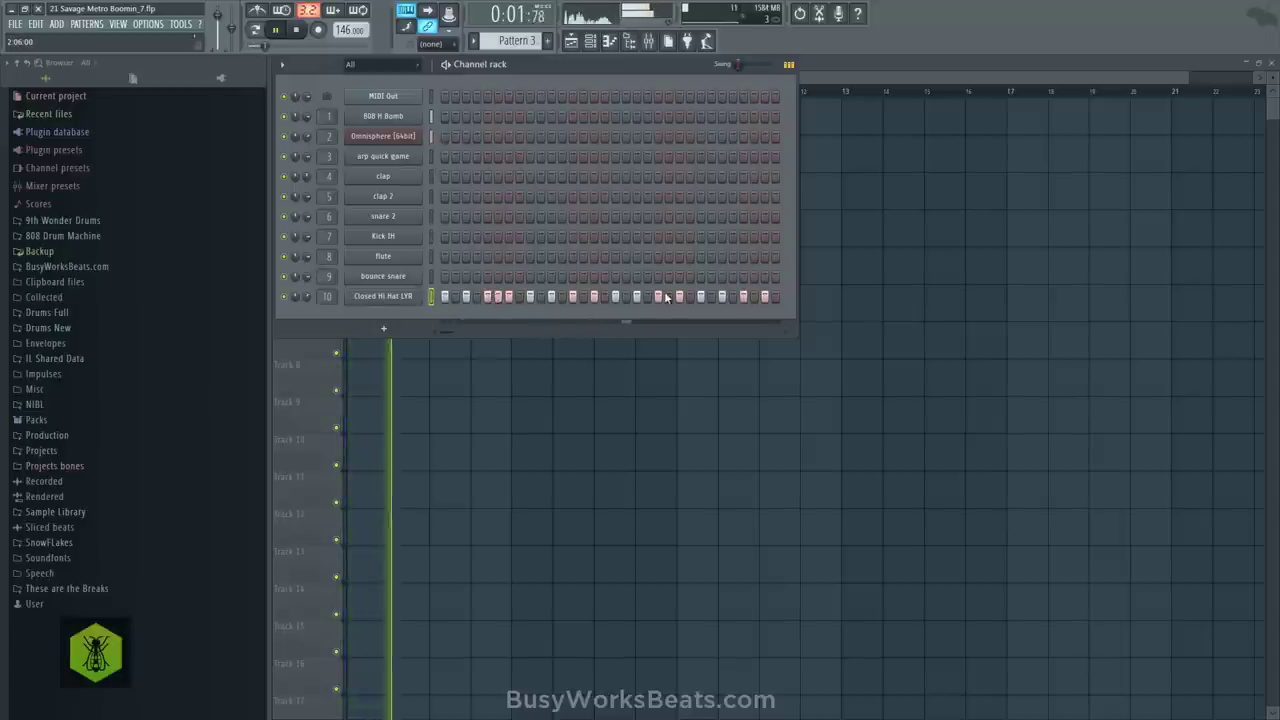
key(KP_Add)
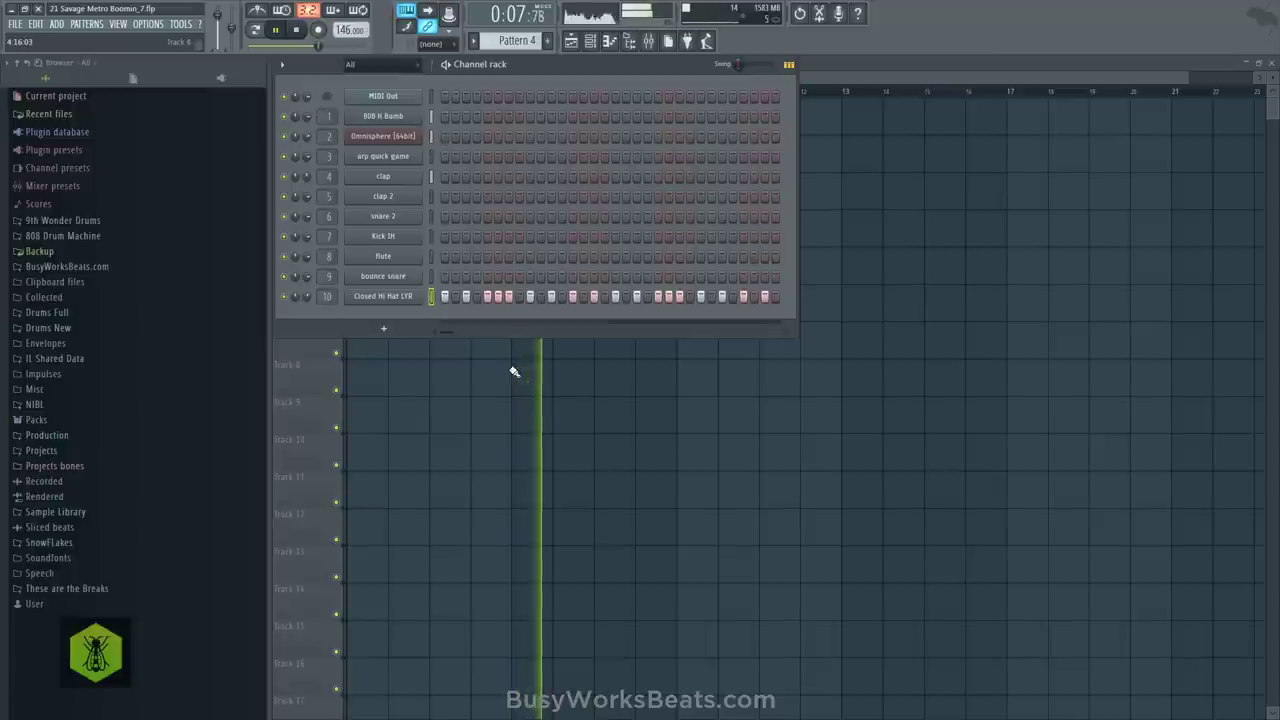
key(F6)
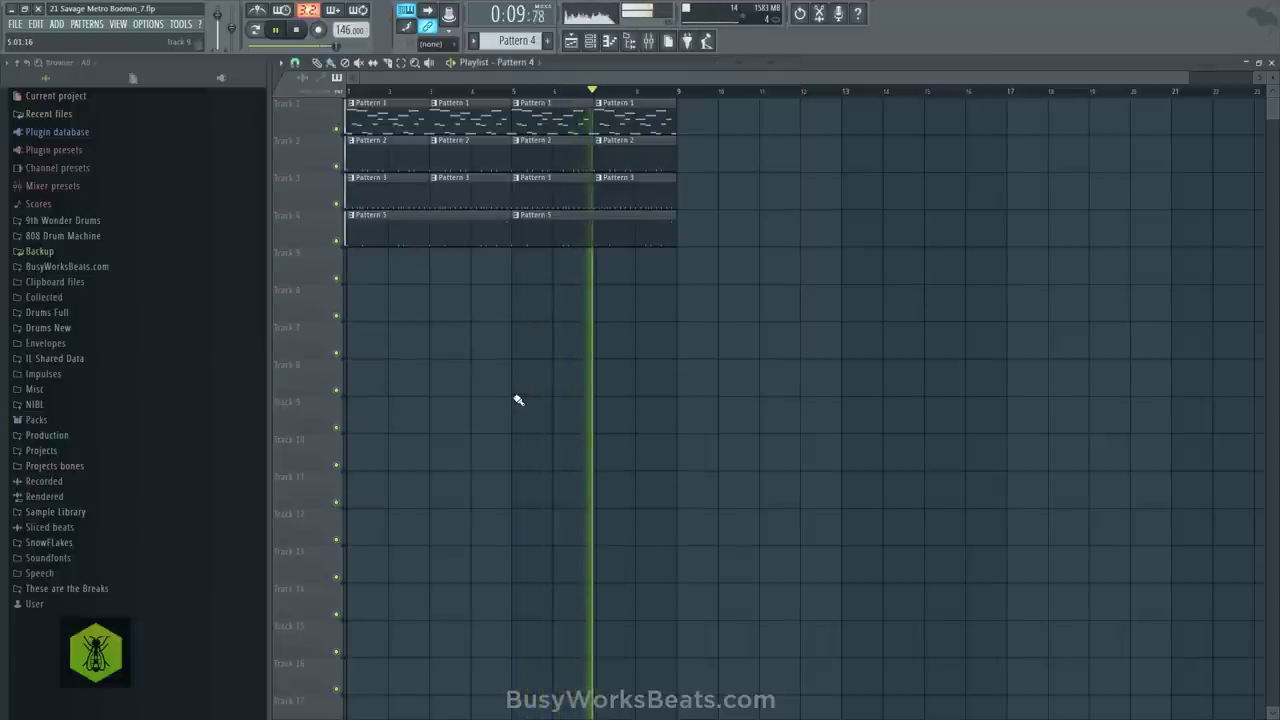
Lower the Microphone track's fader fully in the mixer
click(649, 41)
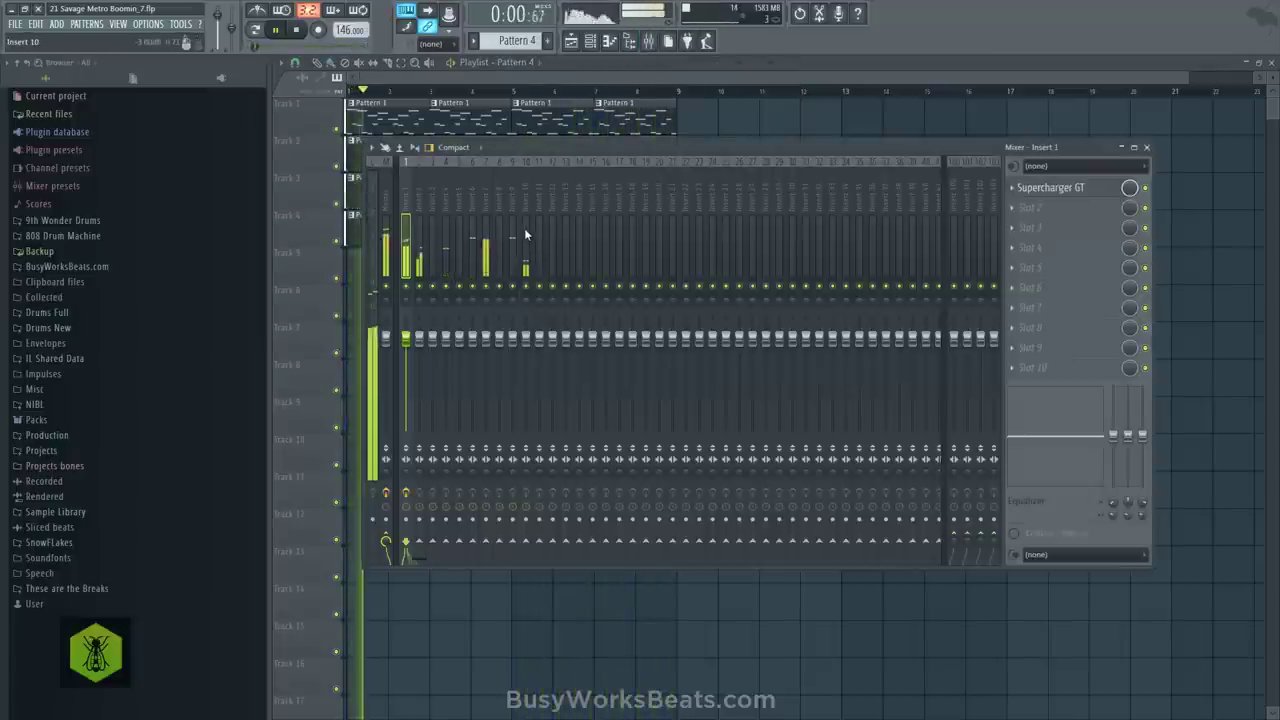
key(F9)
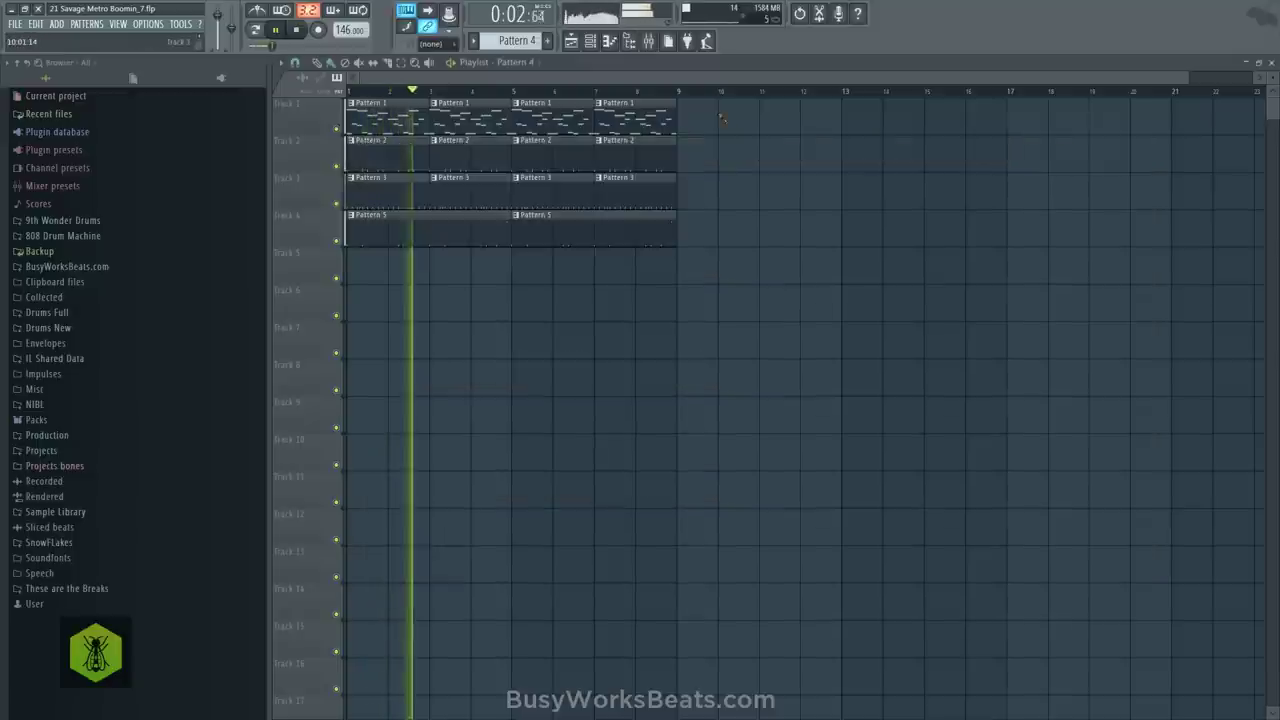
click(648, 41)
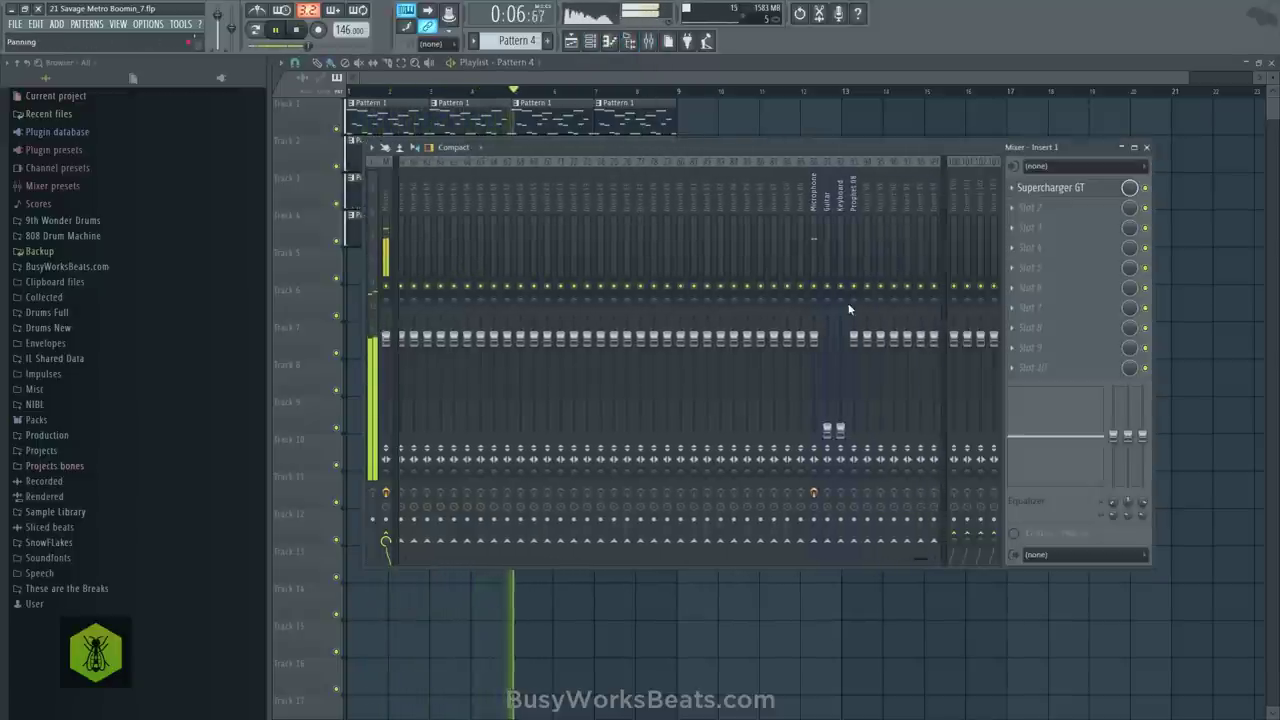
drag(817, 338, 817, 432)
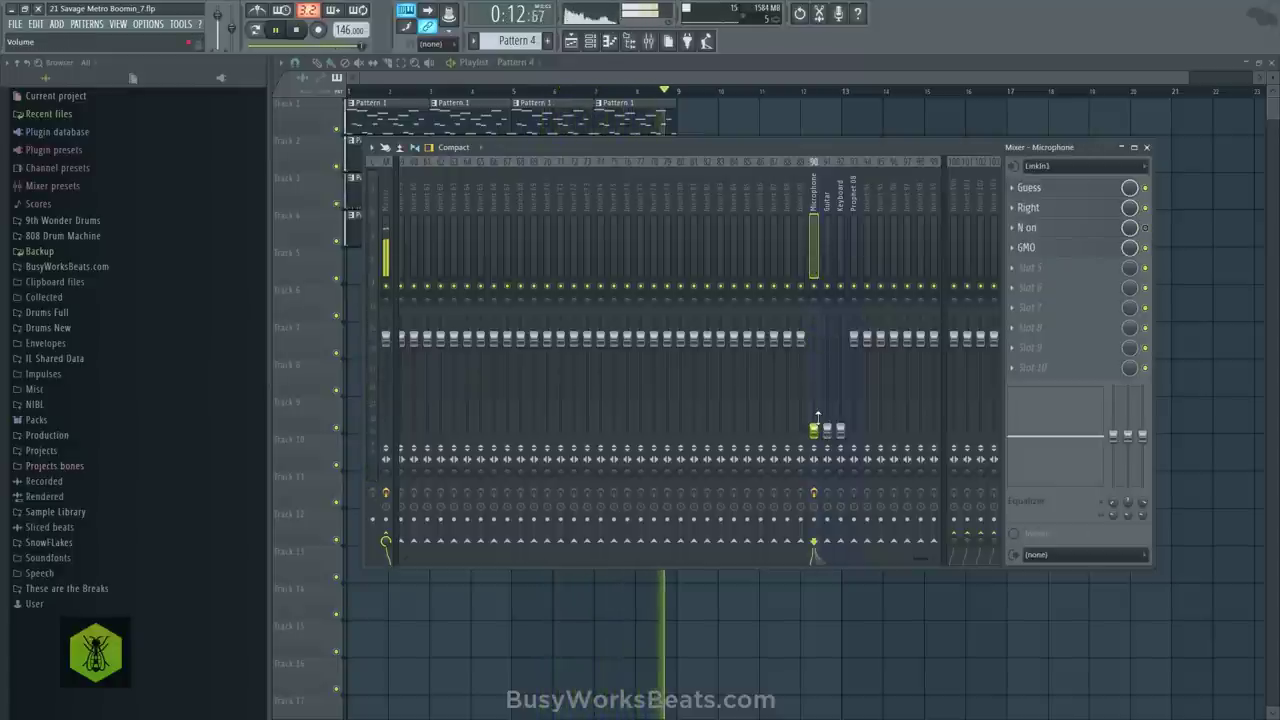
scroll(494, 204, up, 3)
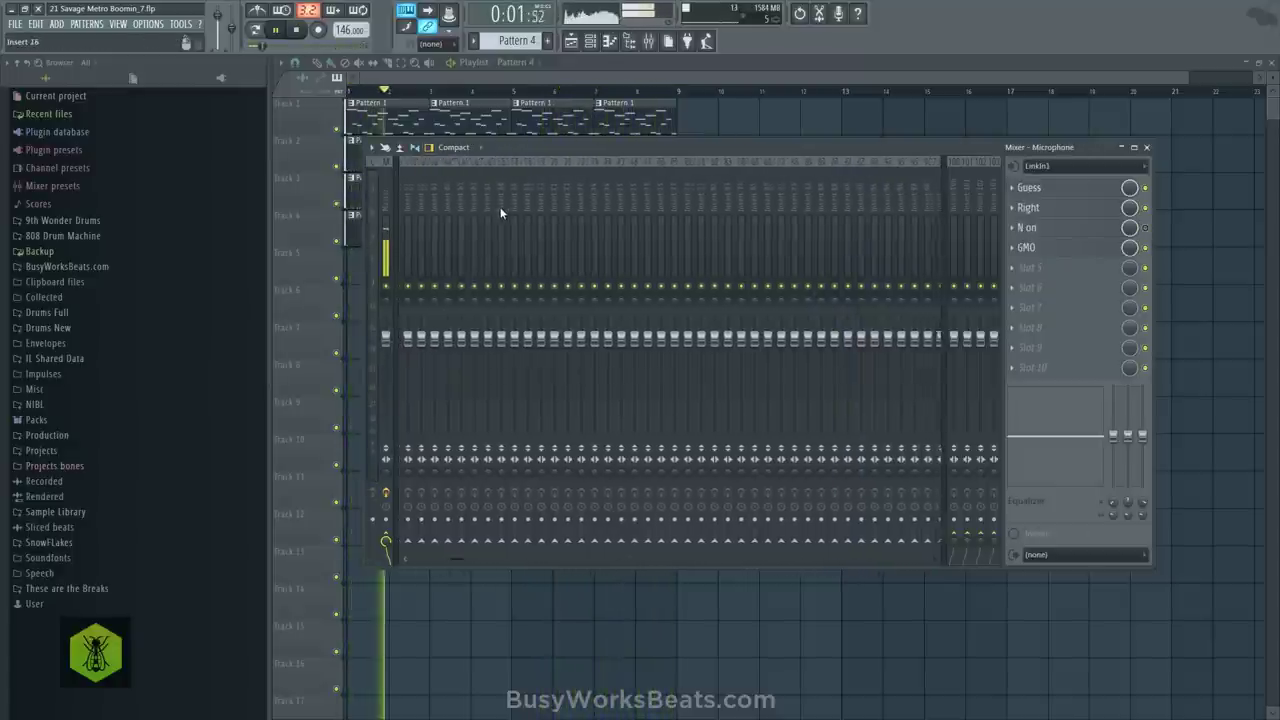
Switch to Pattern 5 in the channel rack and remove the 808 H Bomb hit on step 7
click(590, 40)
drag(517, 41, 517, 54)
key(KP_Add)
key(KP_Add)
key(KP_Add)
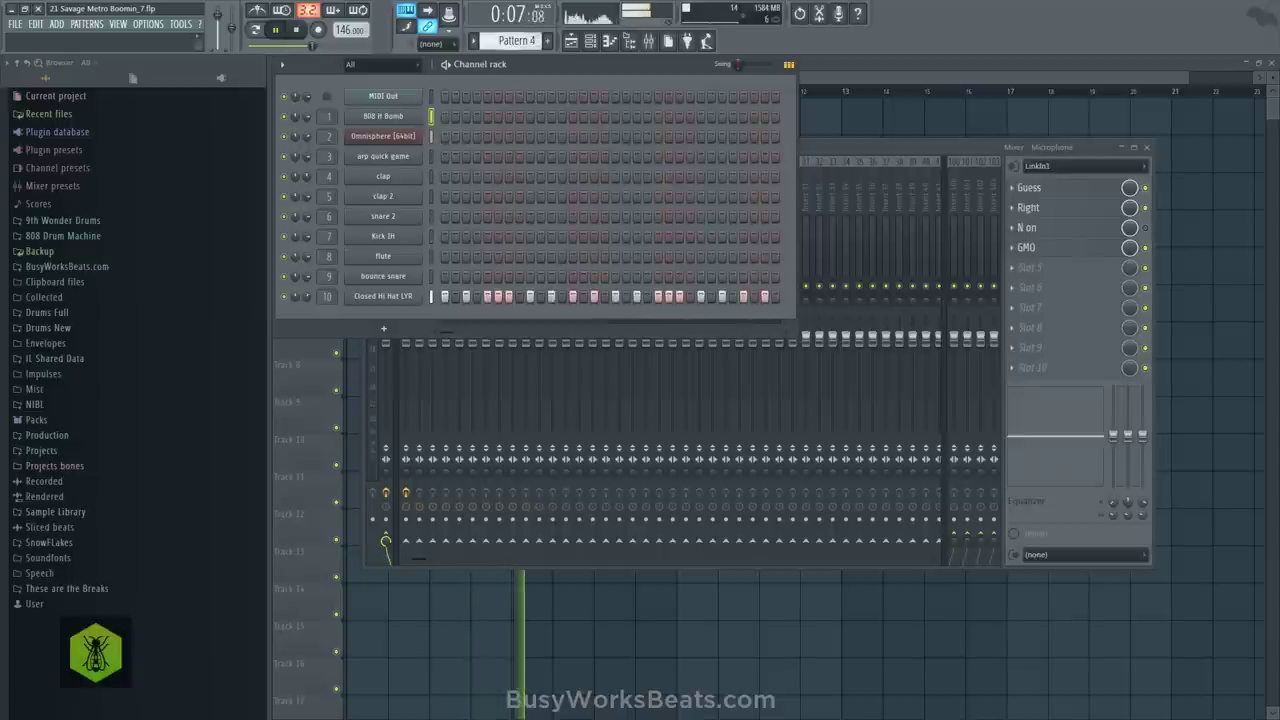
key(F12)
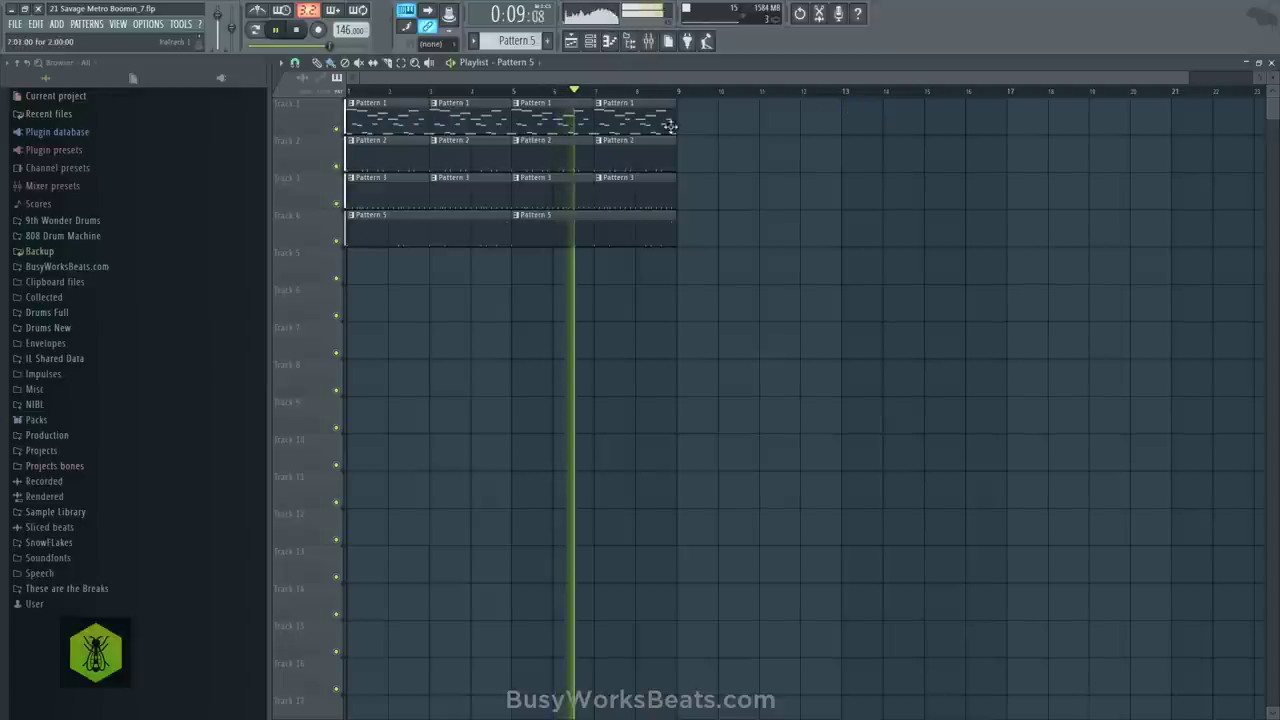
click(599, 42)
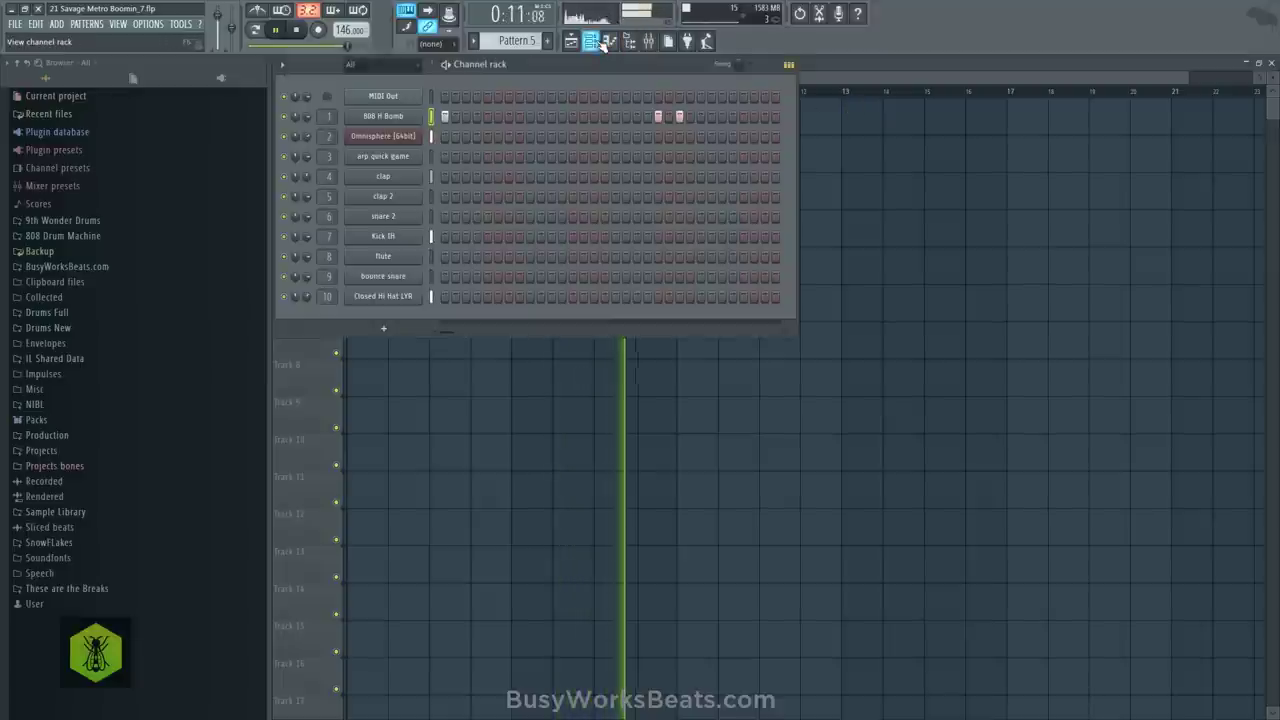
Load Fruity Parametric EQ 2 in the second effect slot of Insert 1 and boost band 2 around 76 Hz
click(648, 41)
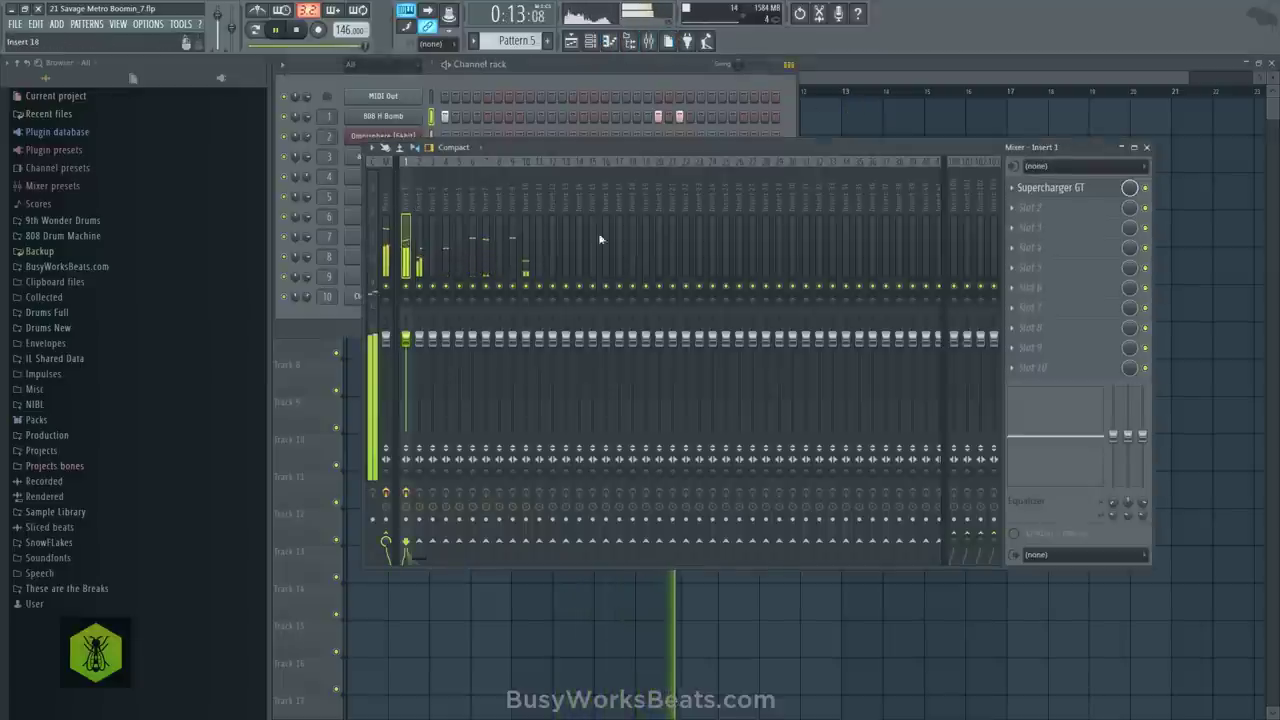
click(1030, 207)
click(650, 202)
drag(457, 317, 422, 312)
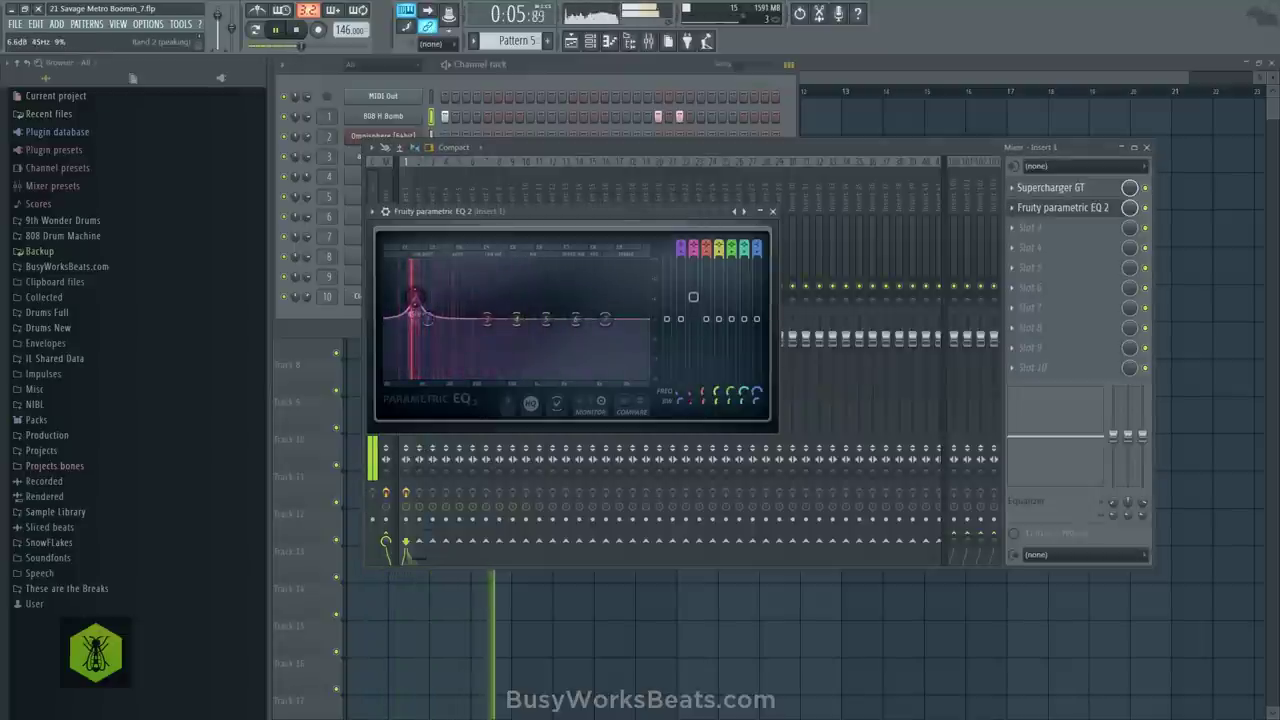
drag(420, 303, 435, 297)
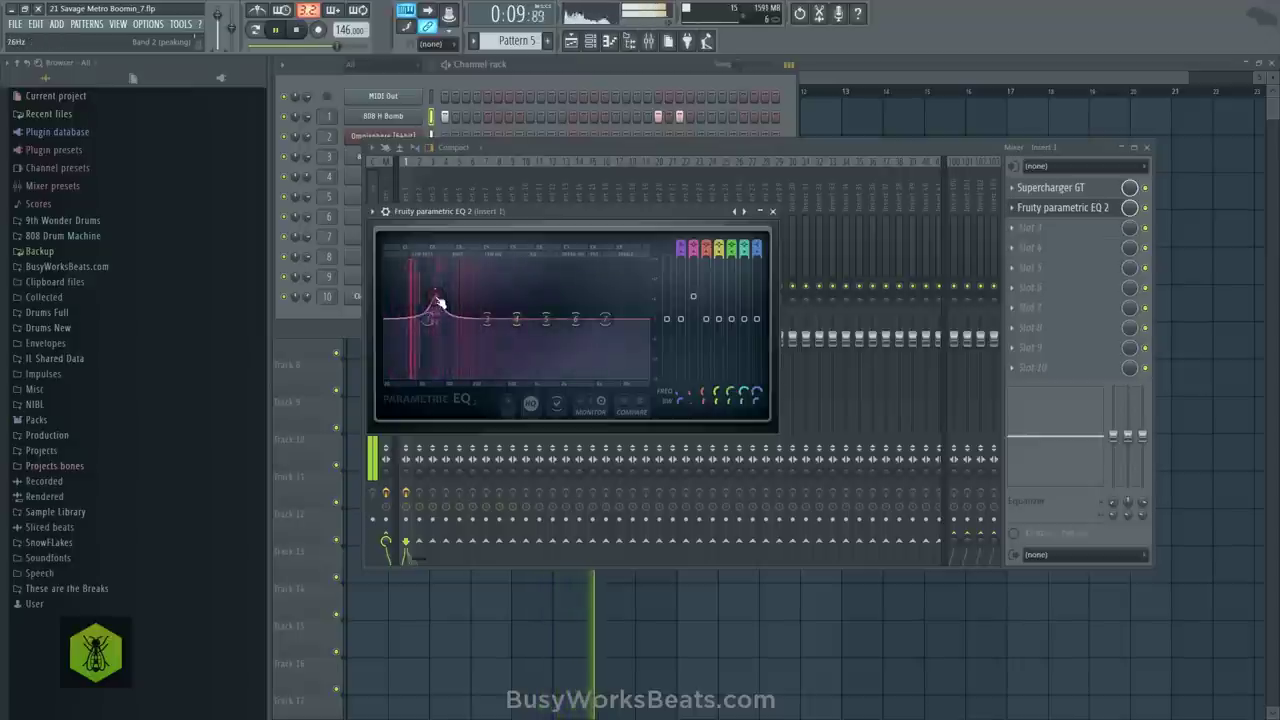
Open the 808 H Bomb channel's settings and set its root note to A#3
right_click(410, 117)
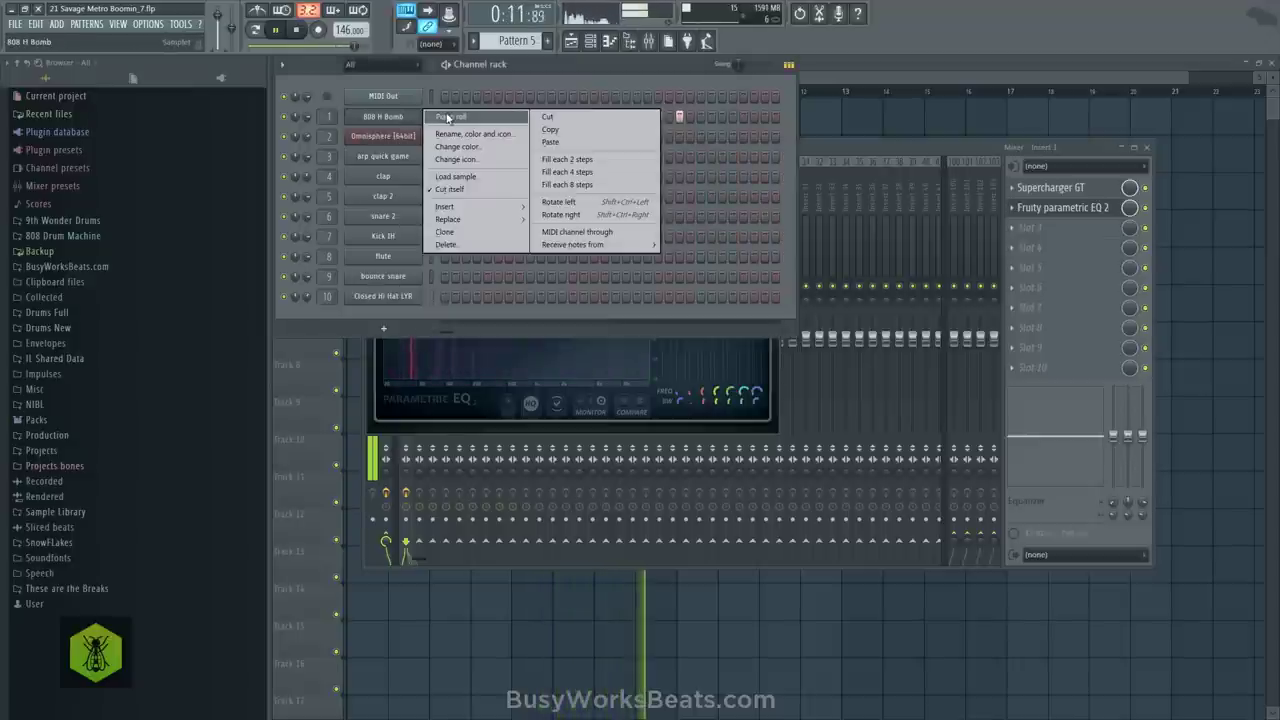
click(400, 117)
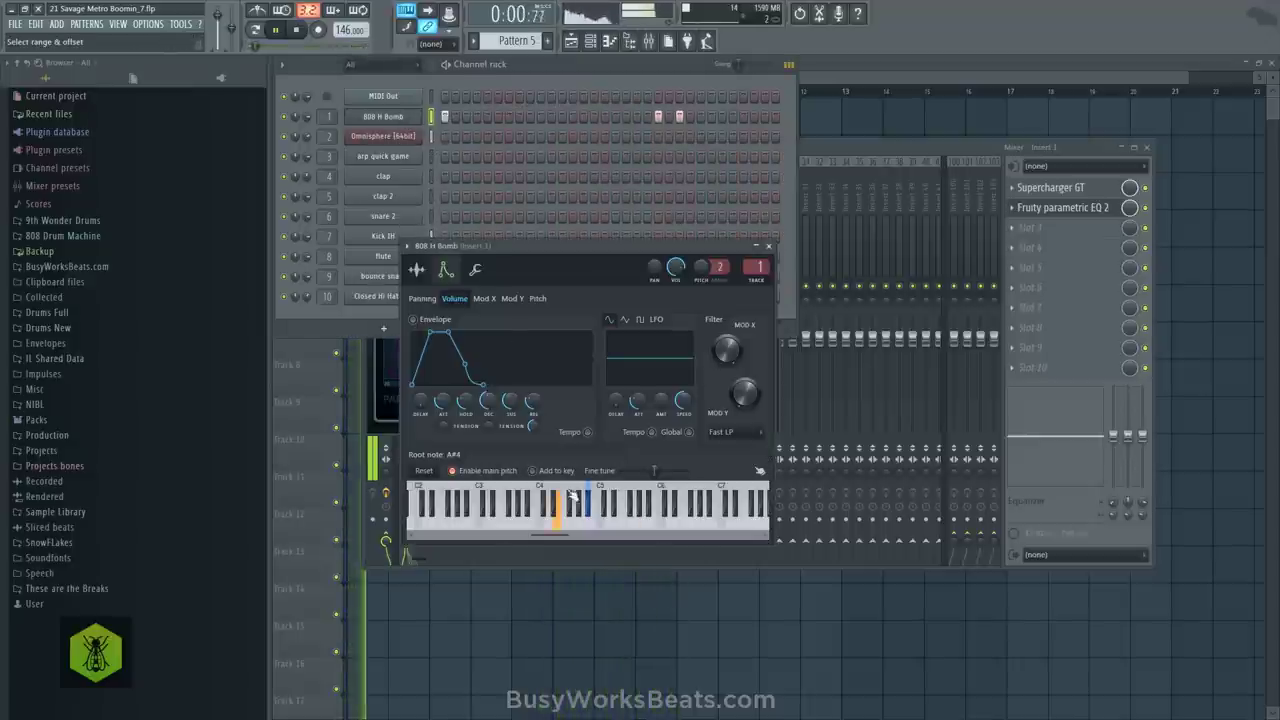
right_click(530, 495)
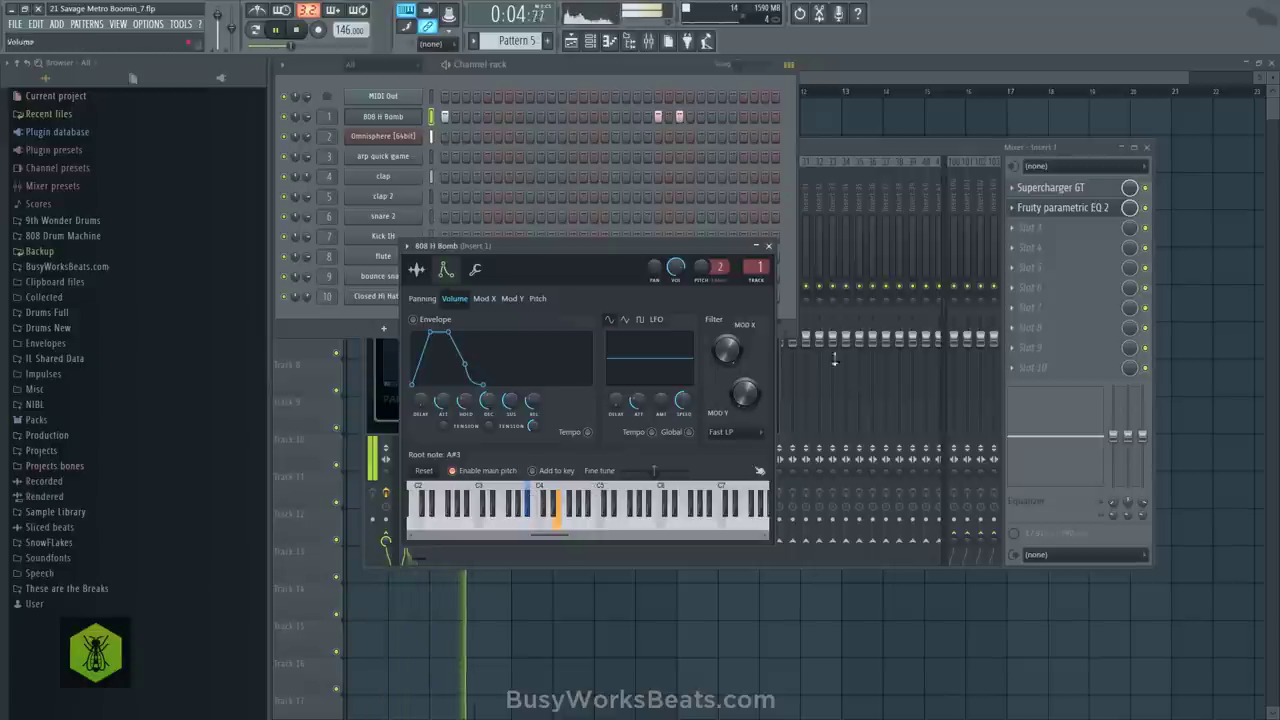
Set Supercharger GT's mix on Insert 1 to 25% wet / 75% dry and review band 2's boost in Fruity Parametric EQ 2
click(1048, 188)
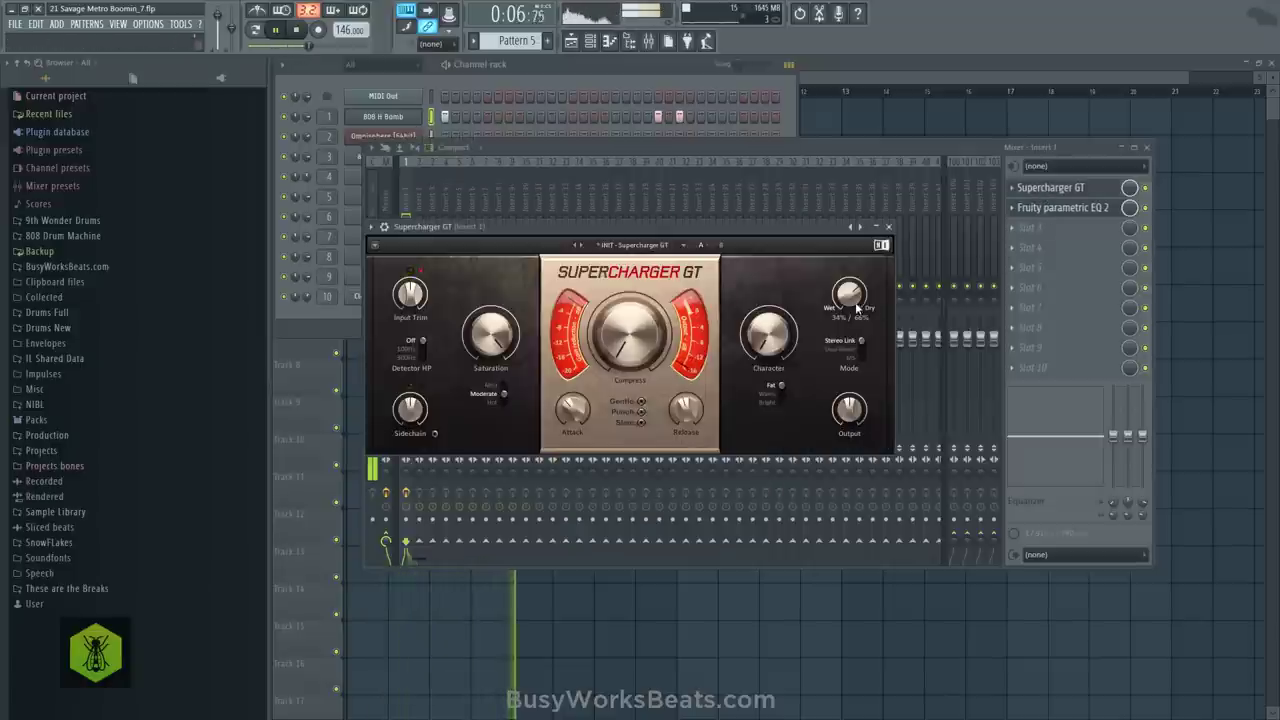
drag(858, 298, 858, 300)
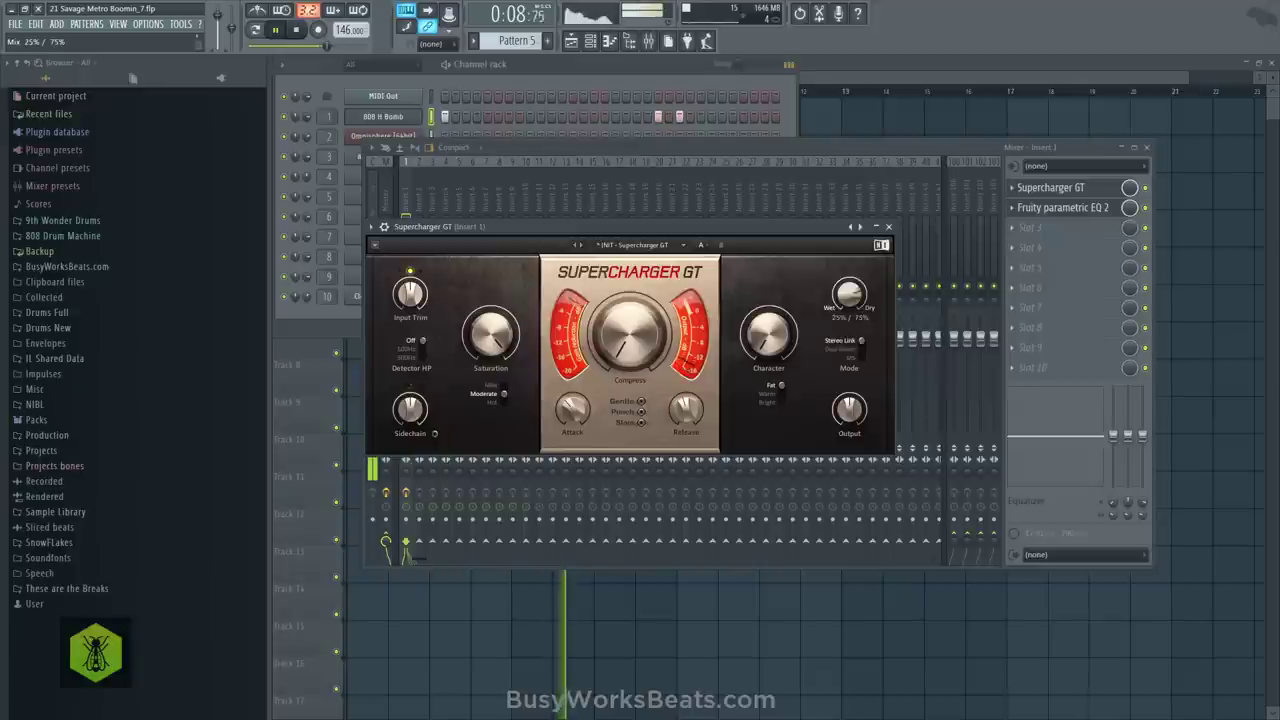
click(890, 229)
click(1063, 209)
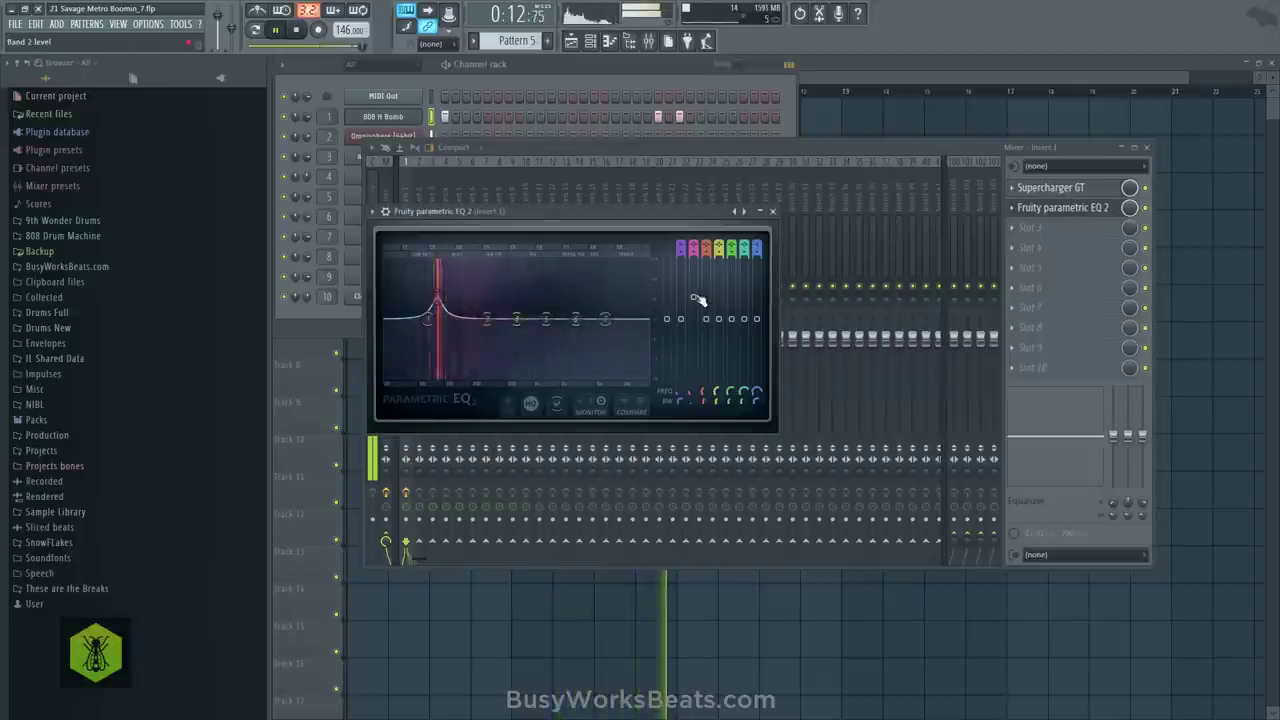
click(773, 212)
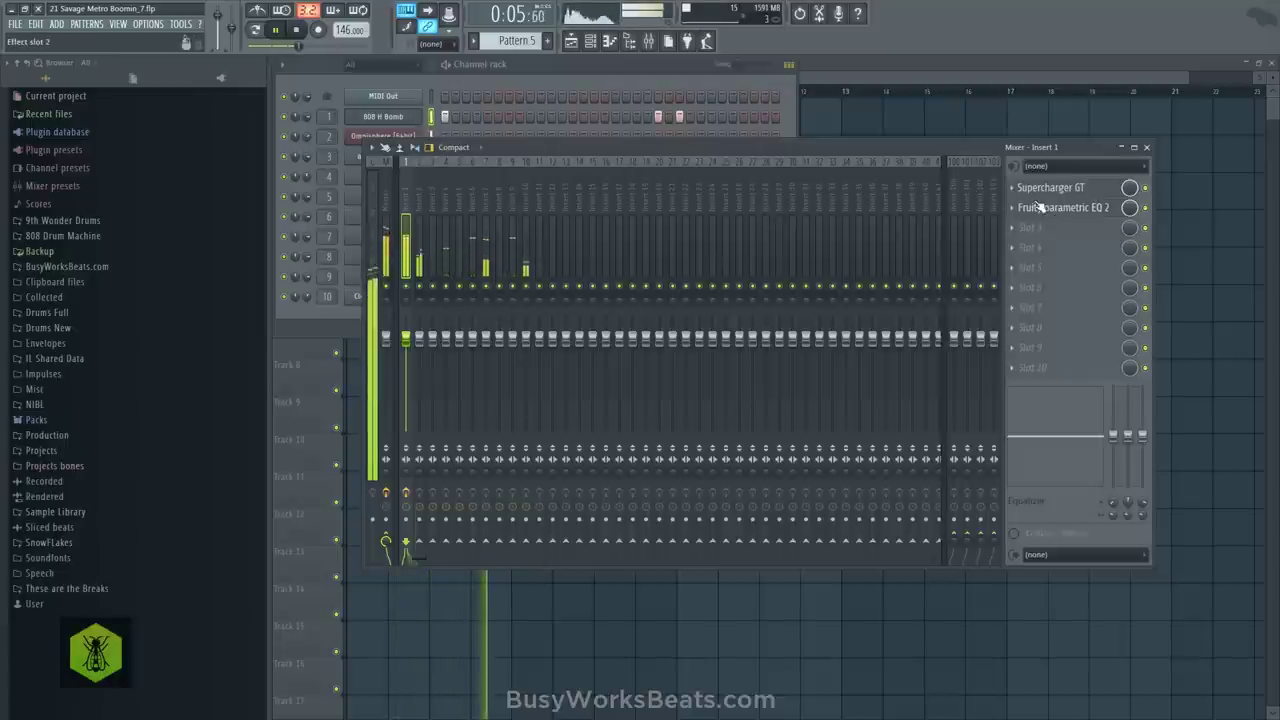
Set the 808 H Bomb channel's root note to A#4 and close its settings
click(399, 118)
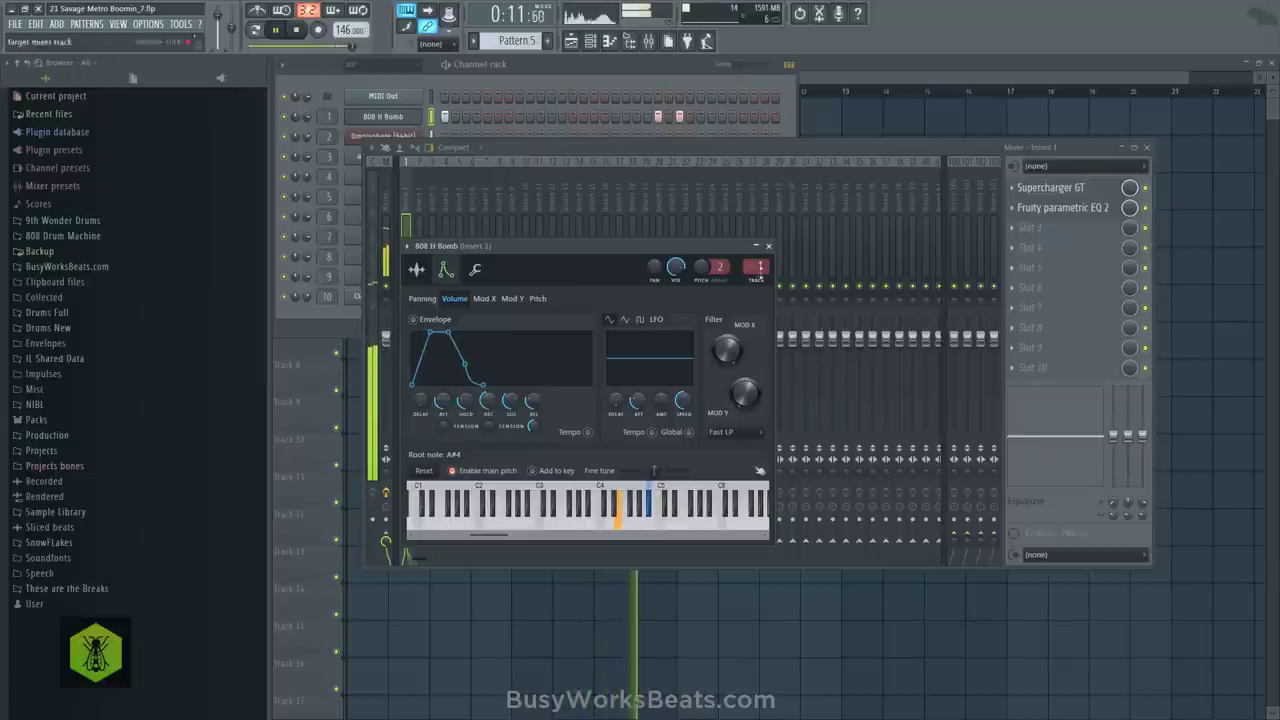
click(768, 246)
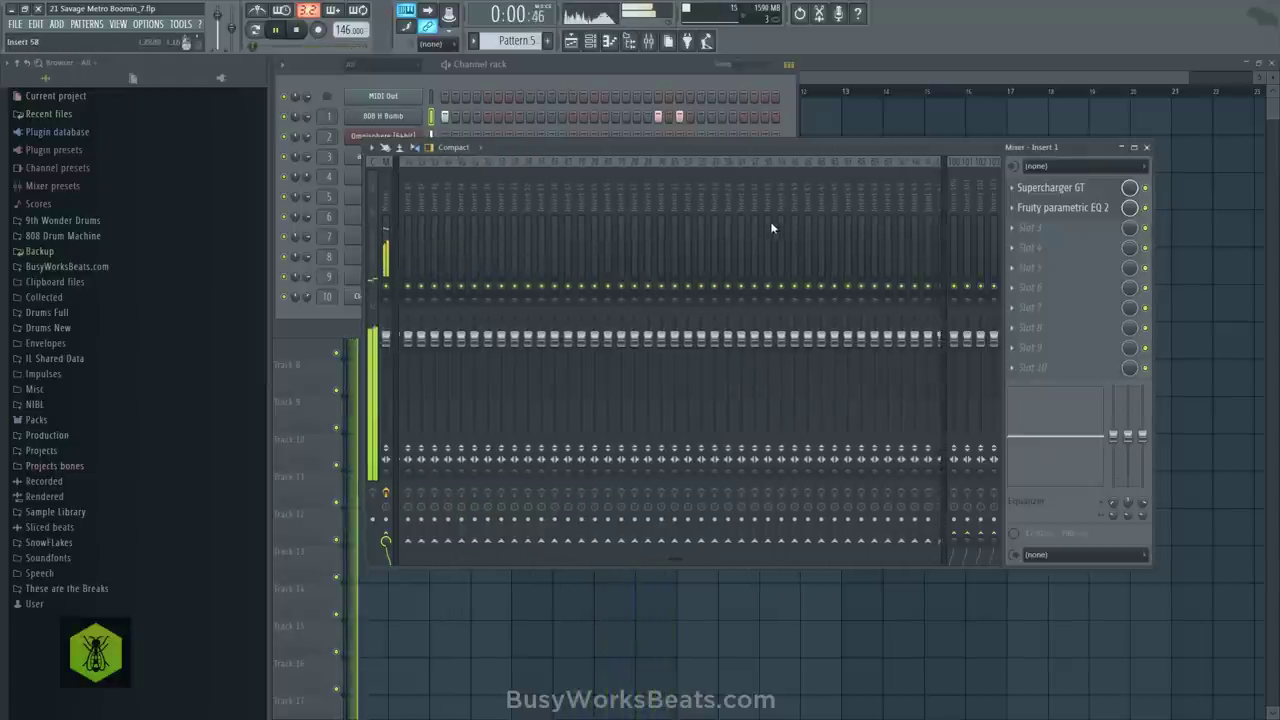
Reset the Microphone track's fader to its default level, stop playback and close the mixer
scroll(808, 233, down, 5)
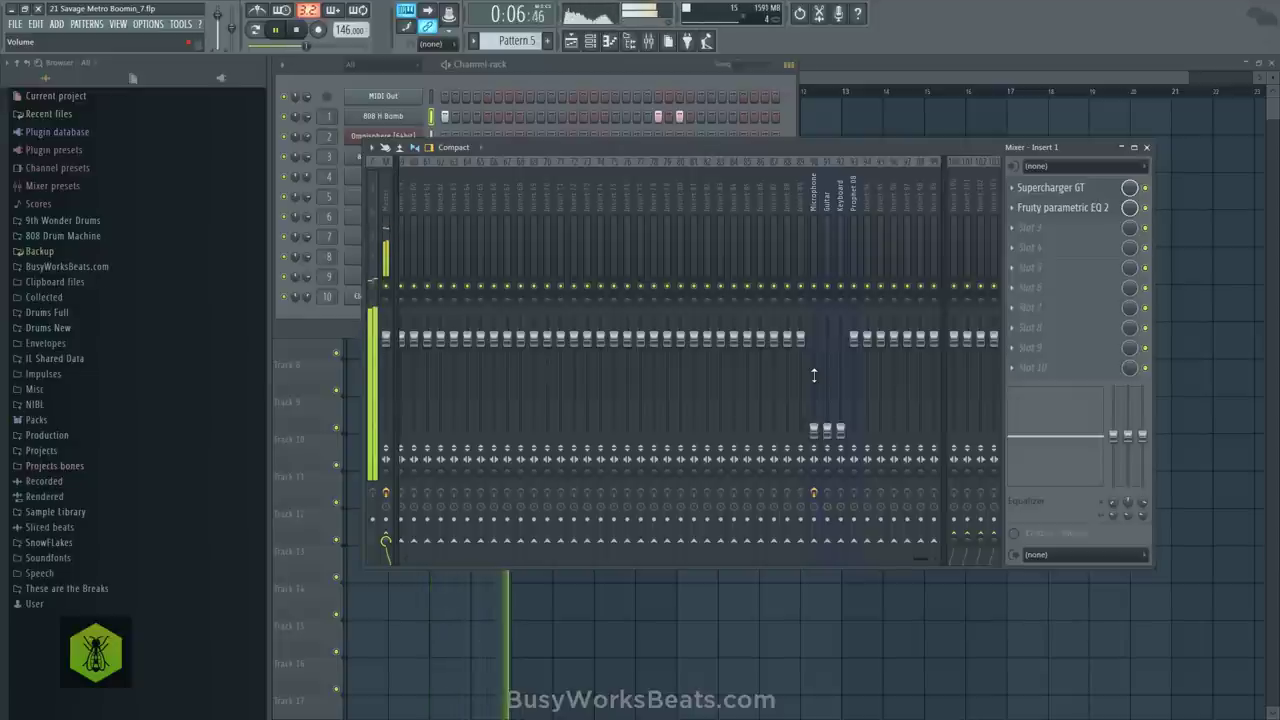
right_click(816, 430)
click(818, 433)
key(space)
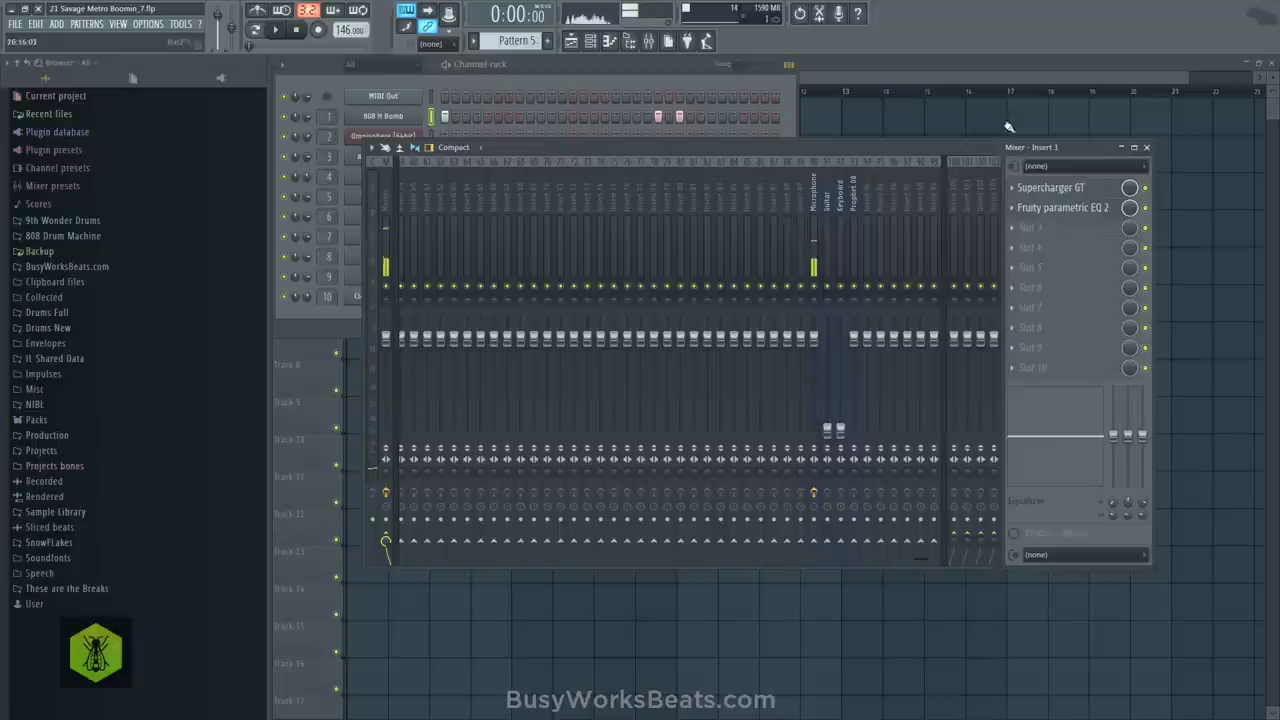
click(1147, 148)
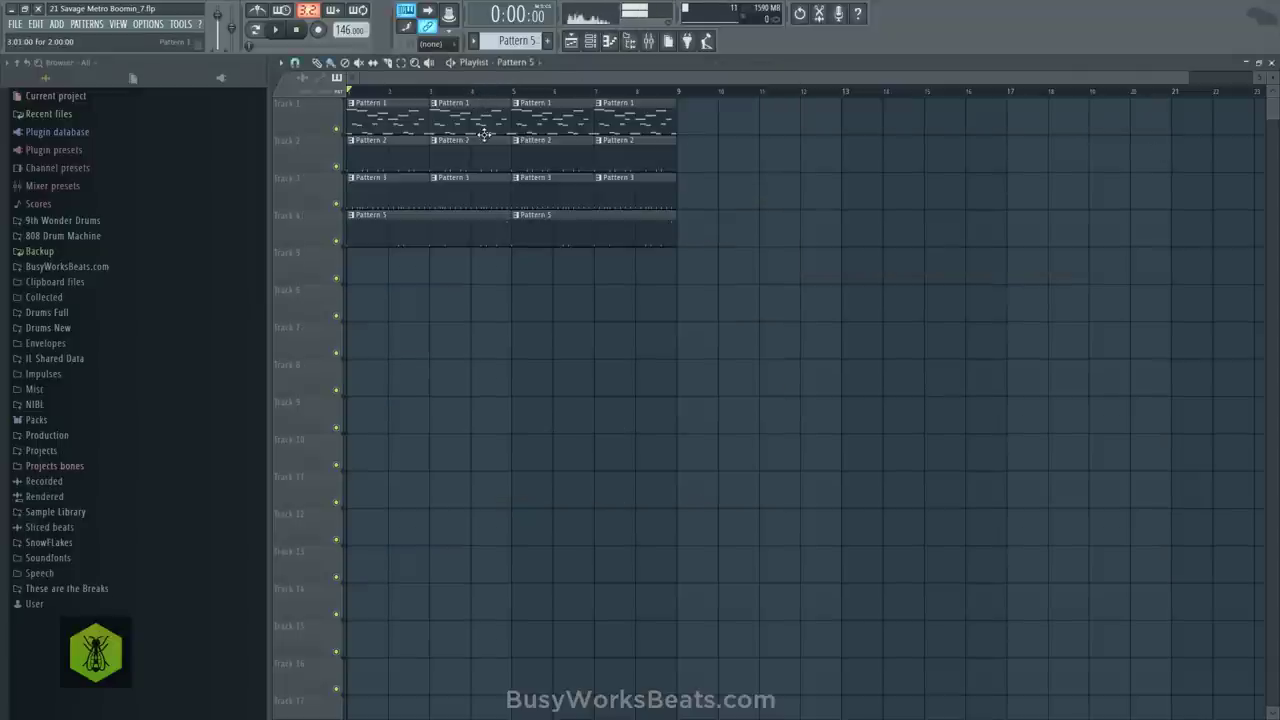
Start playing the song and switch the channel rack to the empty Pattern 6
click(590, 44)
right_click(857, 172)
key(space)
click(589, 45)
click(547, 41)
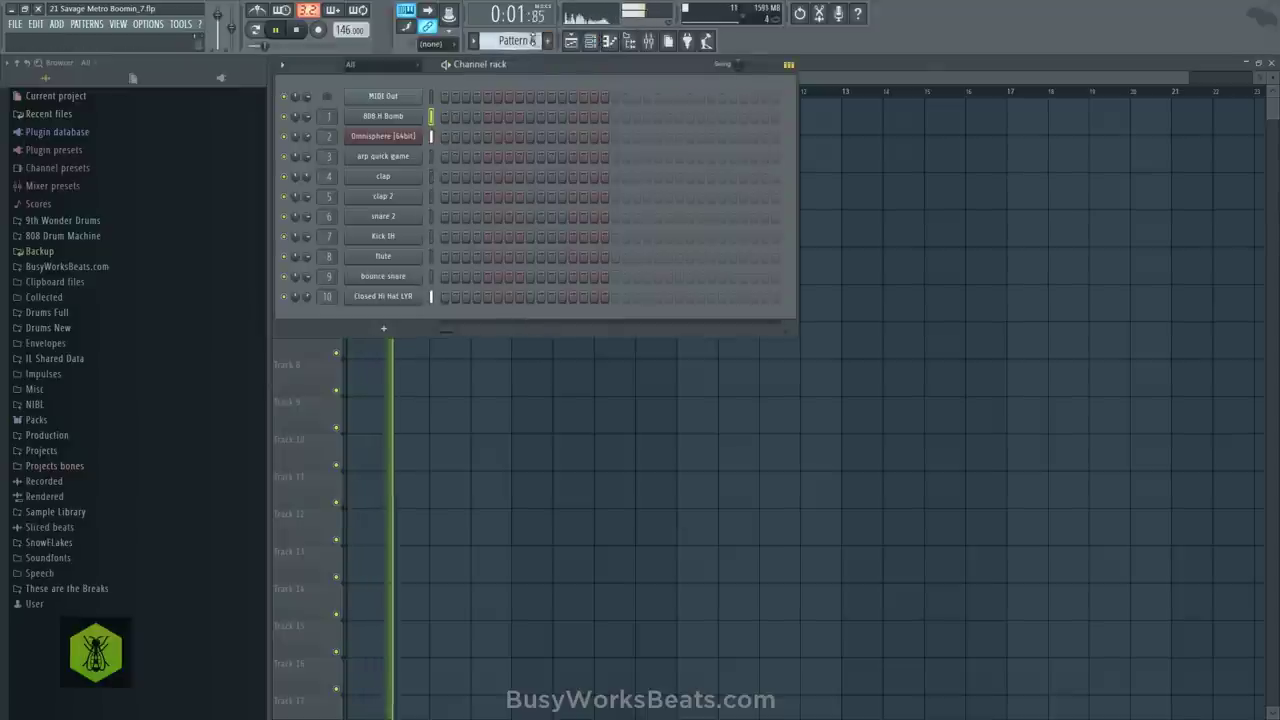
Set the mix of Supercharger GT on mixer Insert 1 to 36% wet / 64% dry
click(649, 41)
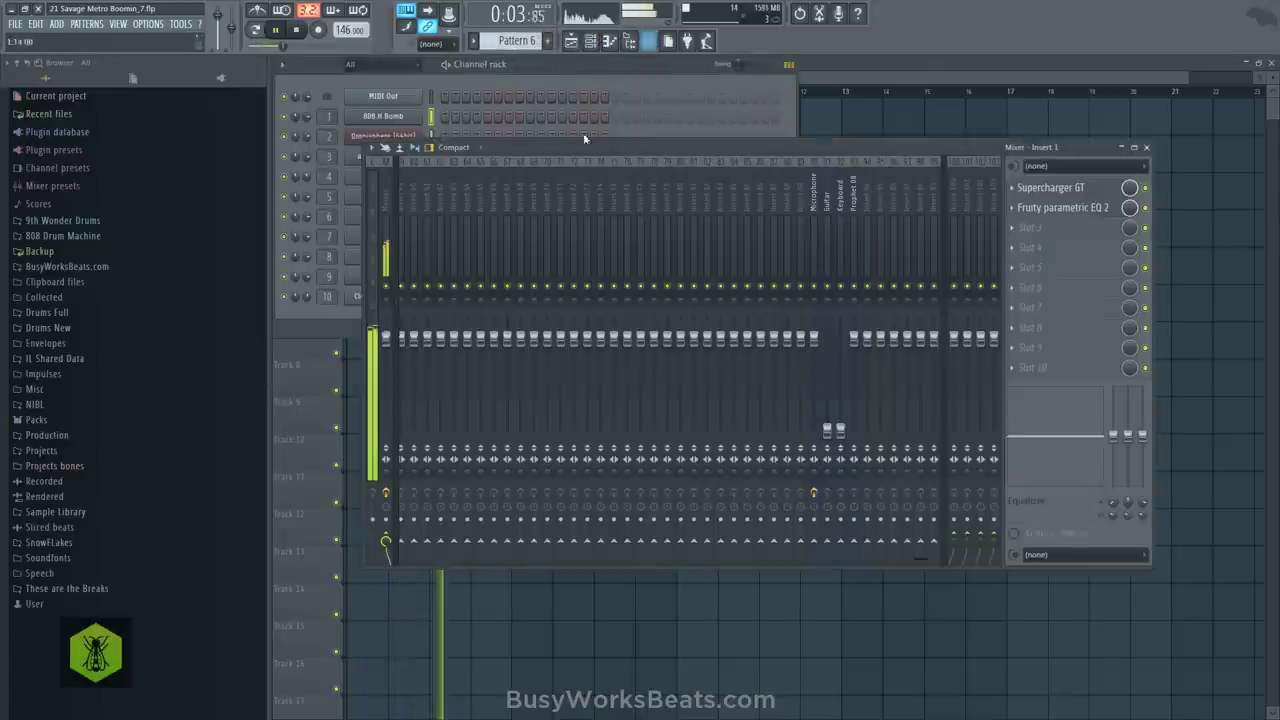
click(401, 192)
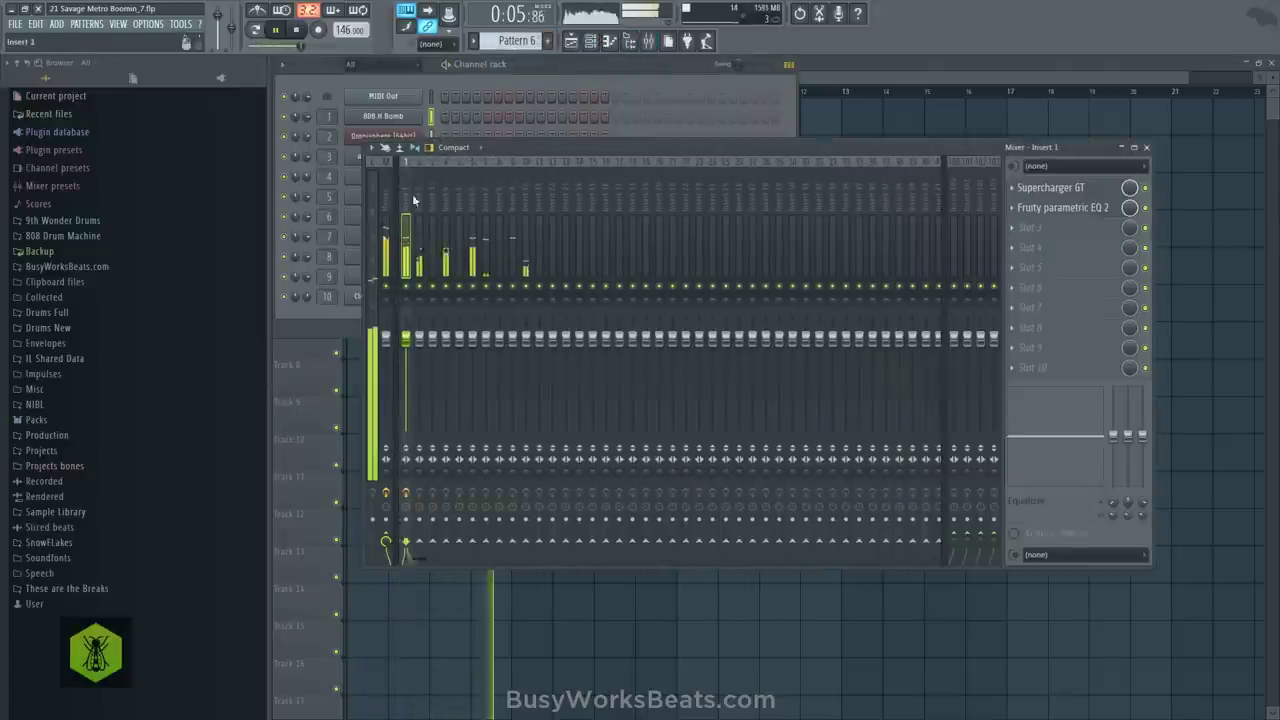
click(1077, 190)
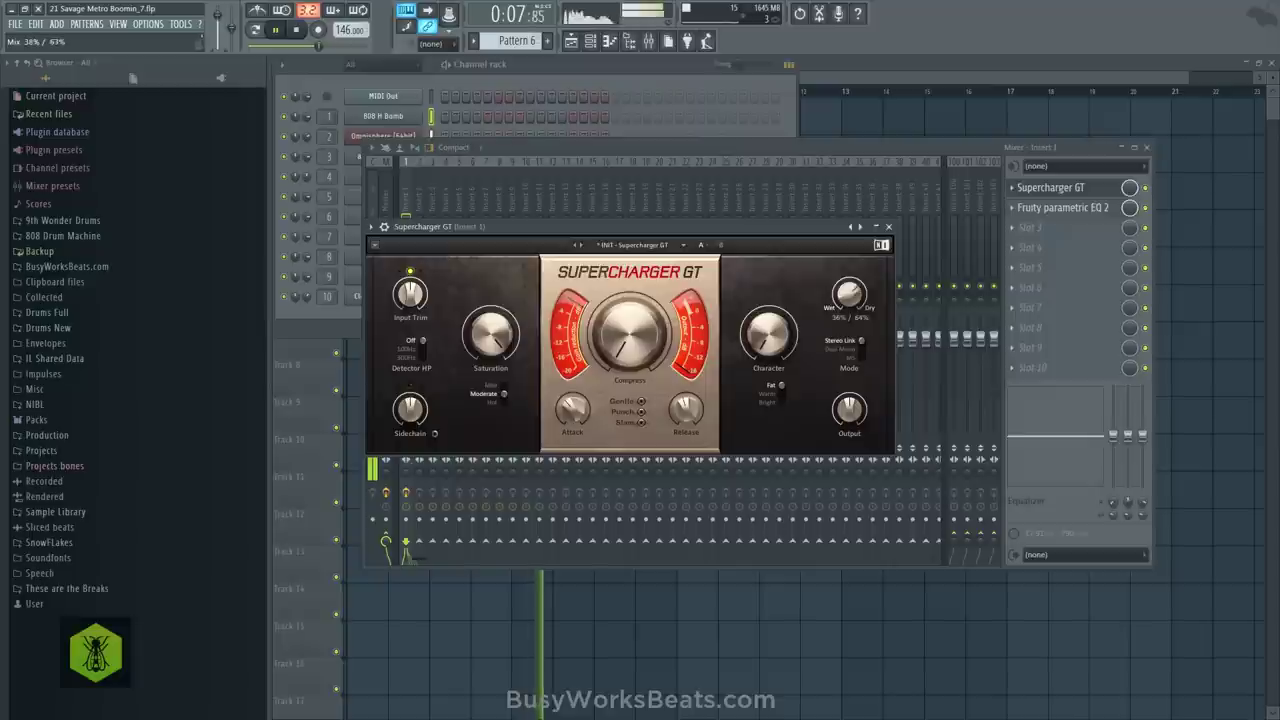
click(888, 226)
click(822, 123)
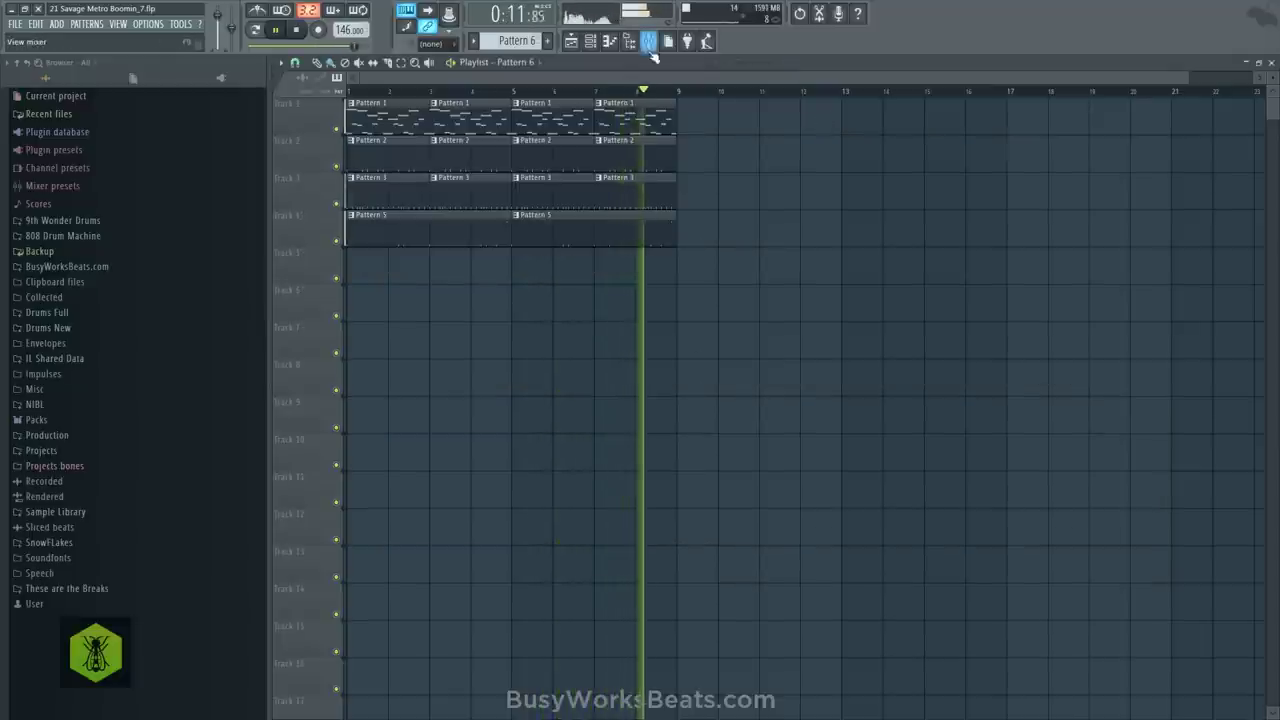
Stop playback and replace the arp quick game channel with the Sylenth1 [64bit] instrument
click(609, 42)
click(548, 41)
drag(518, 41, 519, 57)
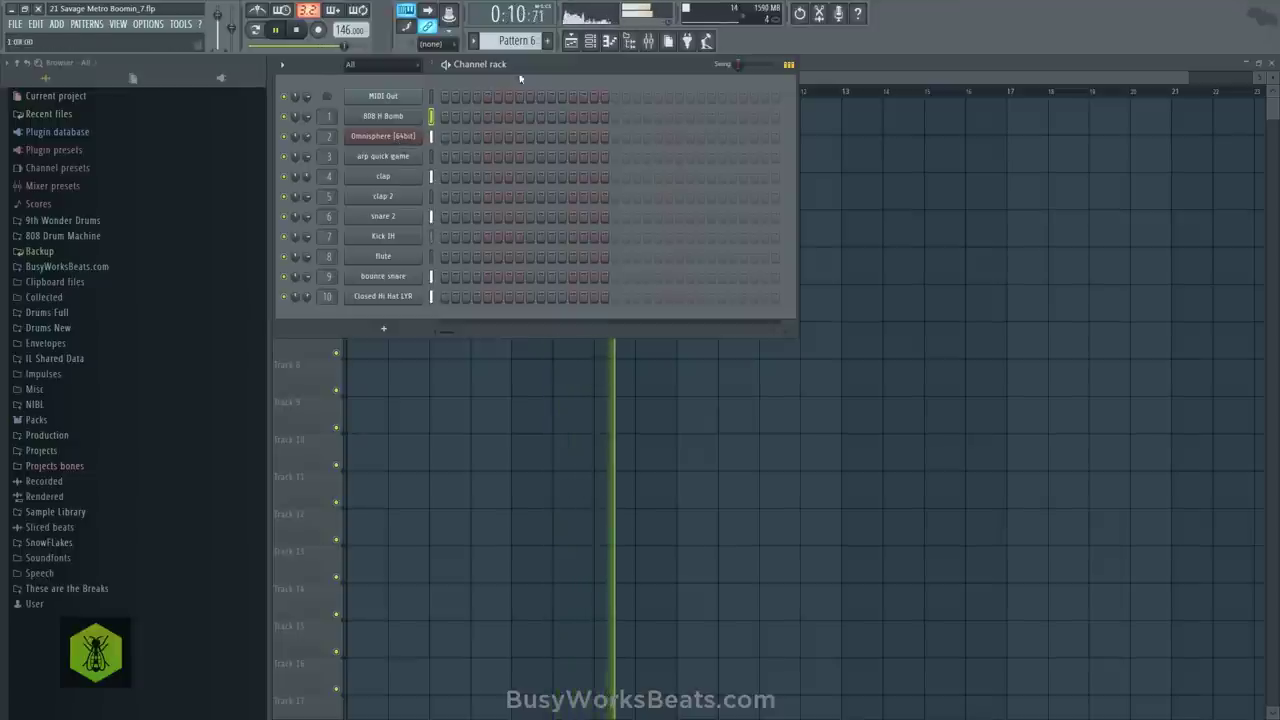
key(space)
click(392, 155)
click(648, 125)
right_click(385, 158)
mouse_move(493, 260)
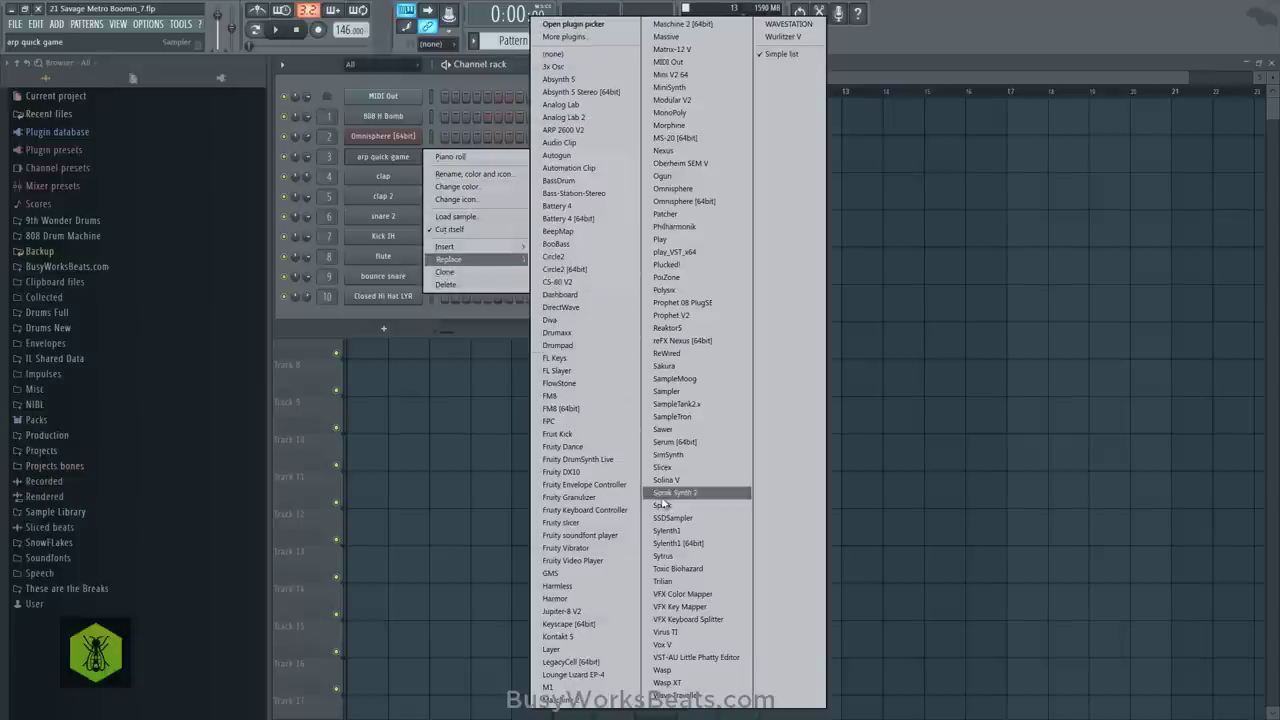
click(694, 543)
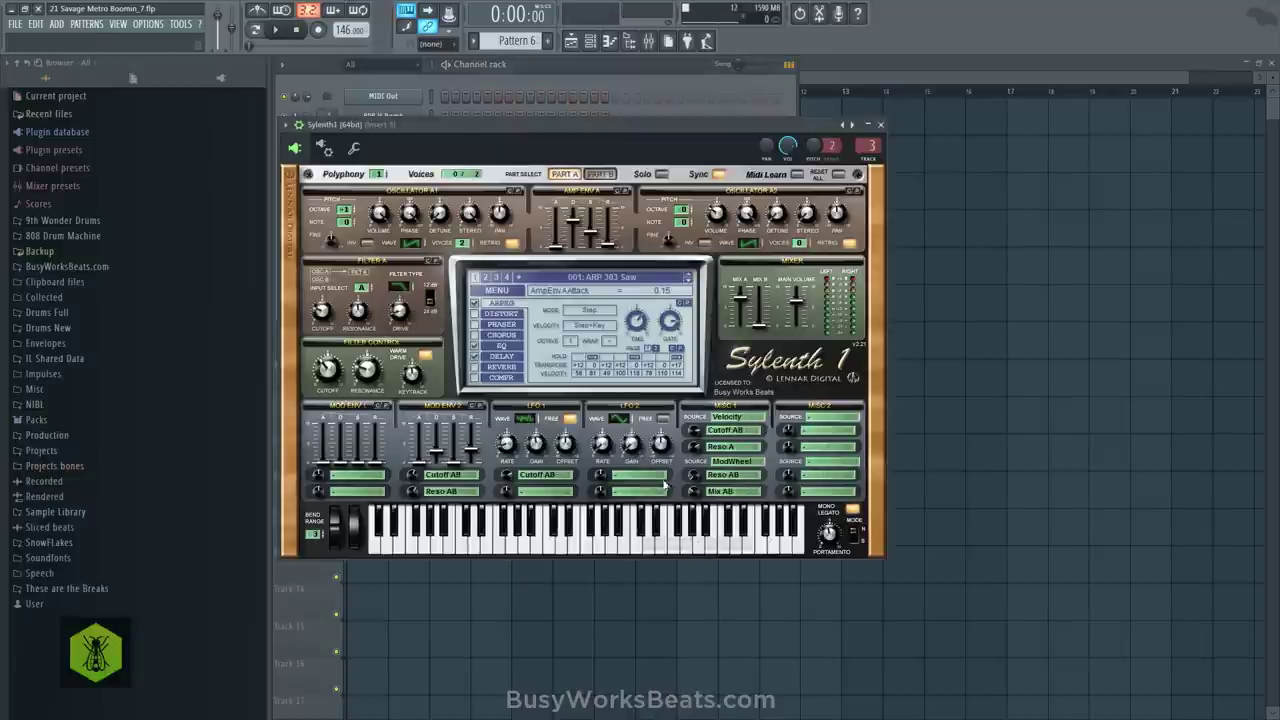
click(881, 126)
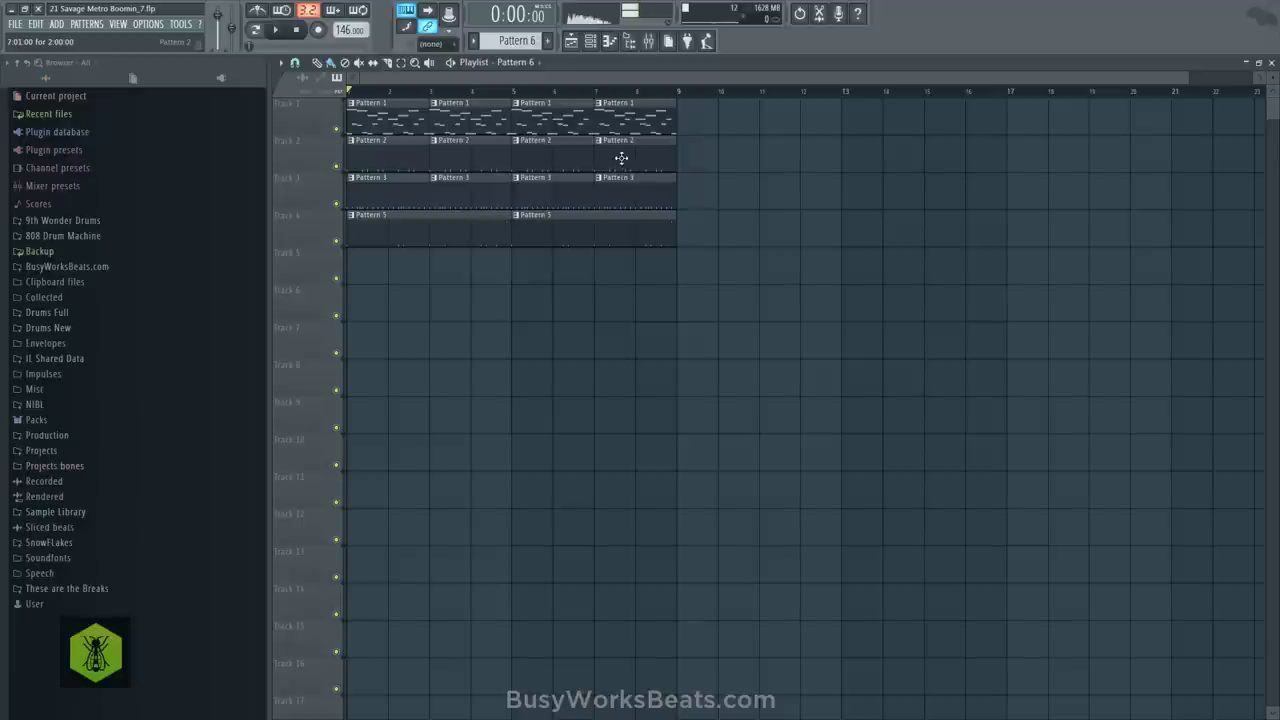
Reset Sylenth1 to its Init preset and enable the arpeggiator with a time of 1/32D
click(591, 42)
key(space)
drag(522, 42, 512, 33)
key(space)
key(space)
click(401, 160)
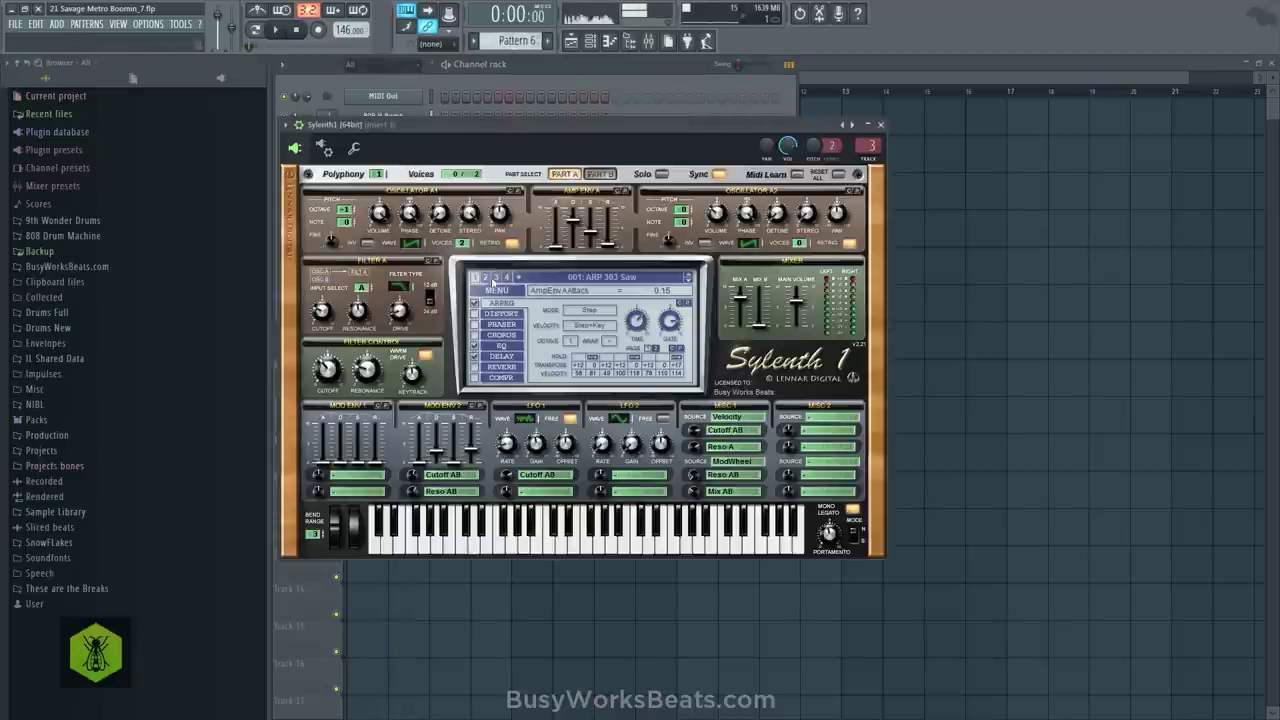
click(496, 290)
click(512, 442)
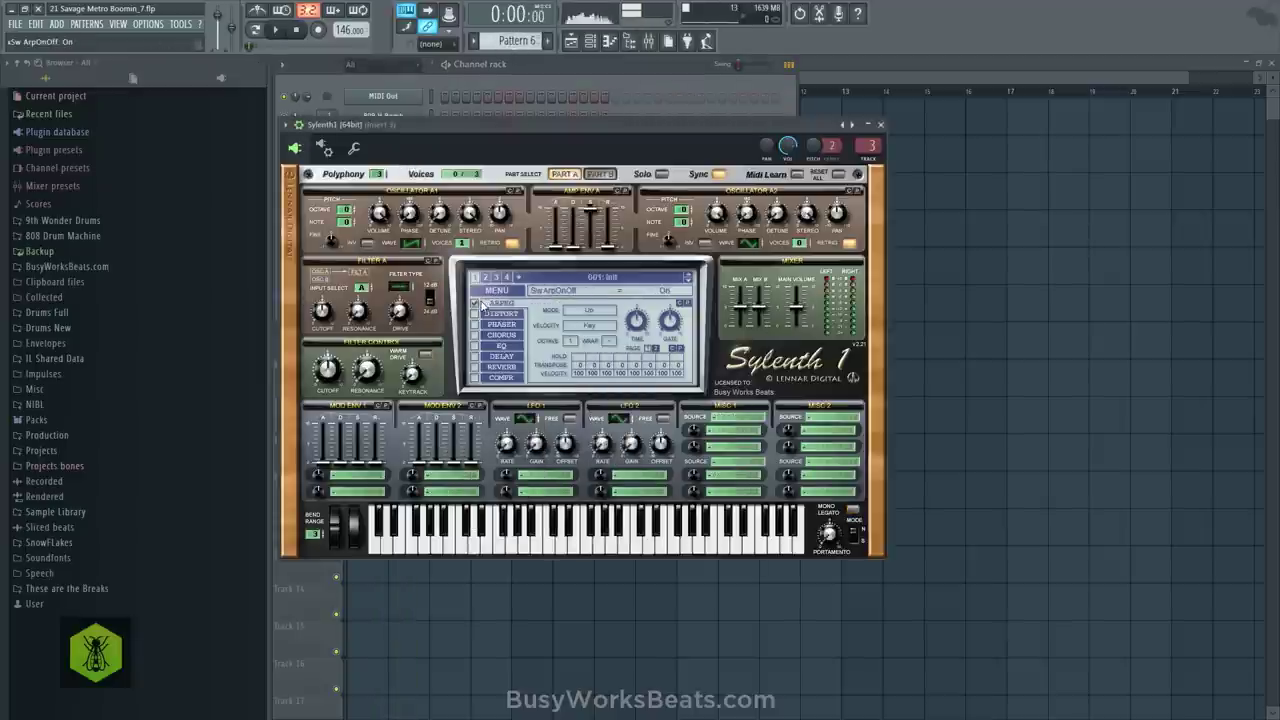
drag(641, 322, 646, 316)
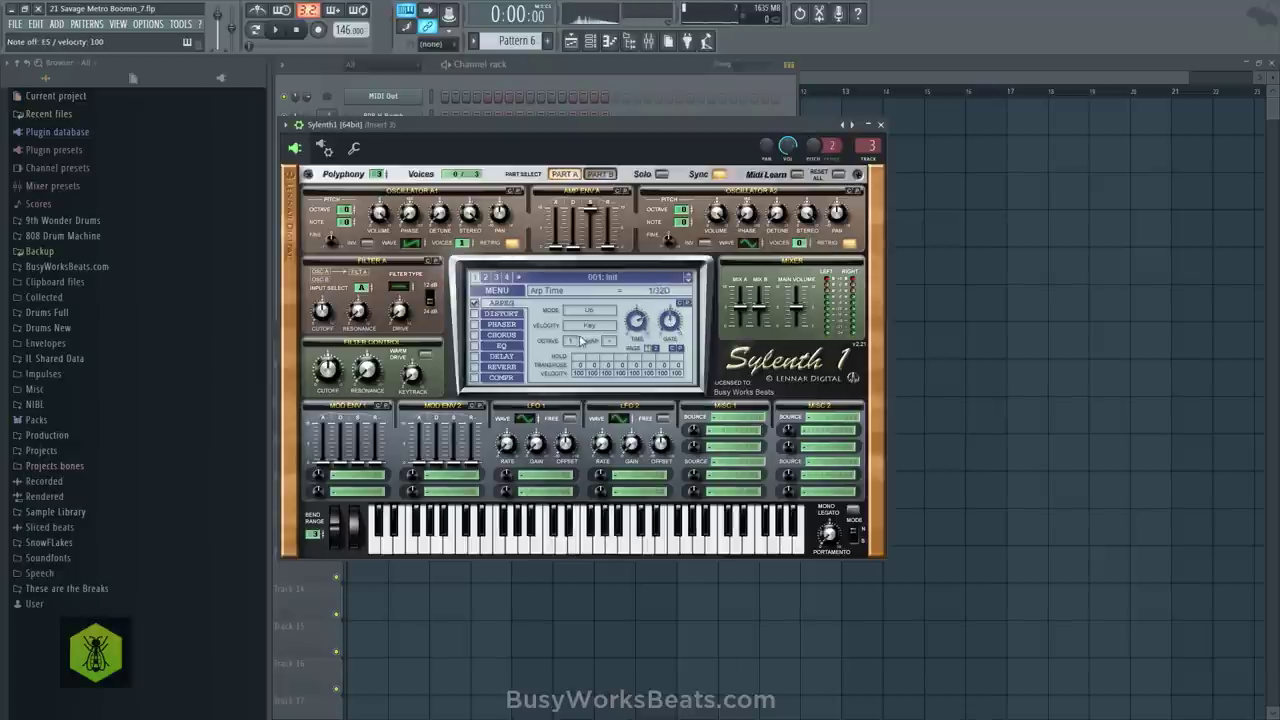
key(c)
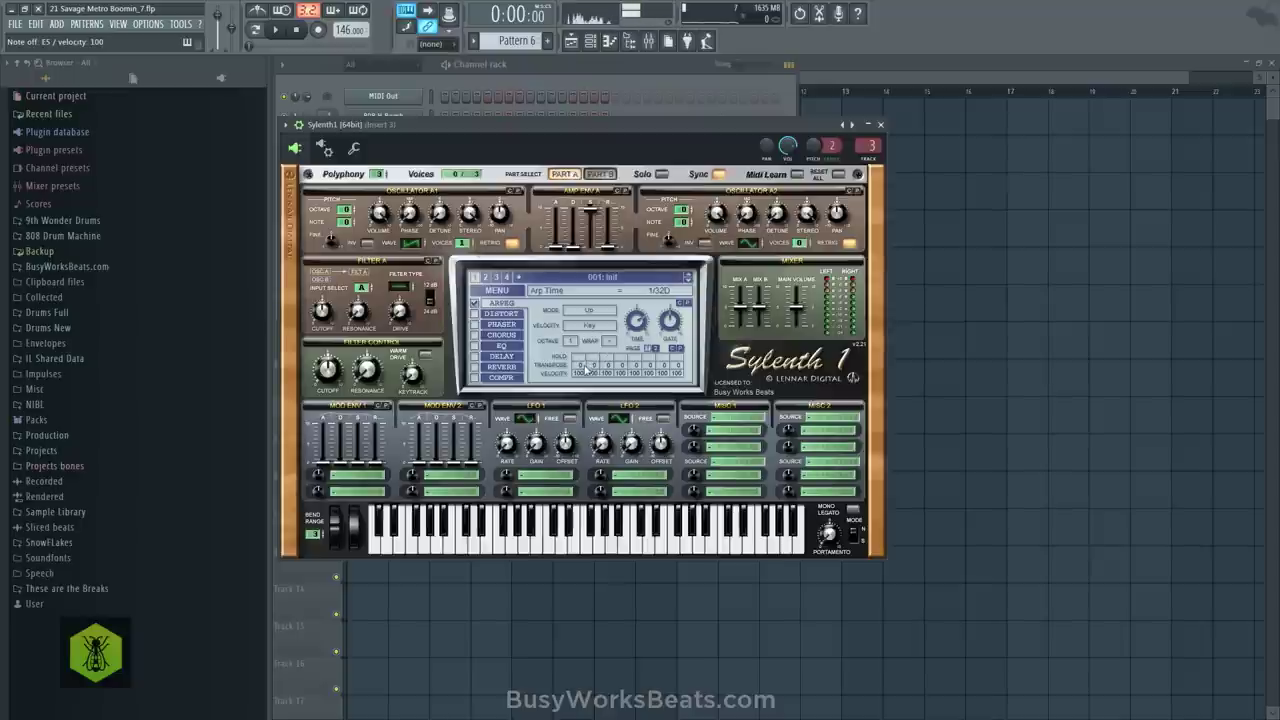
Set Sylenth1's arpeggiator mode to Step, transposing step 2 by +5 and step 3 by +7
click(589, 312)
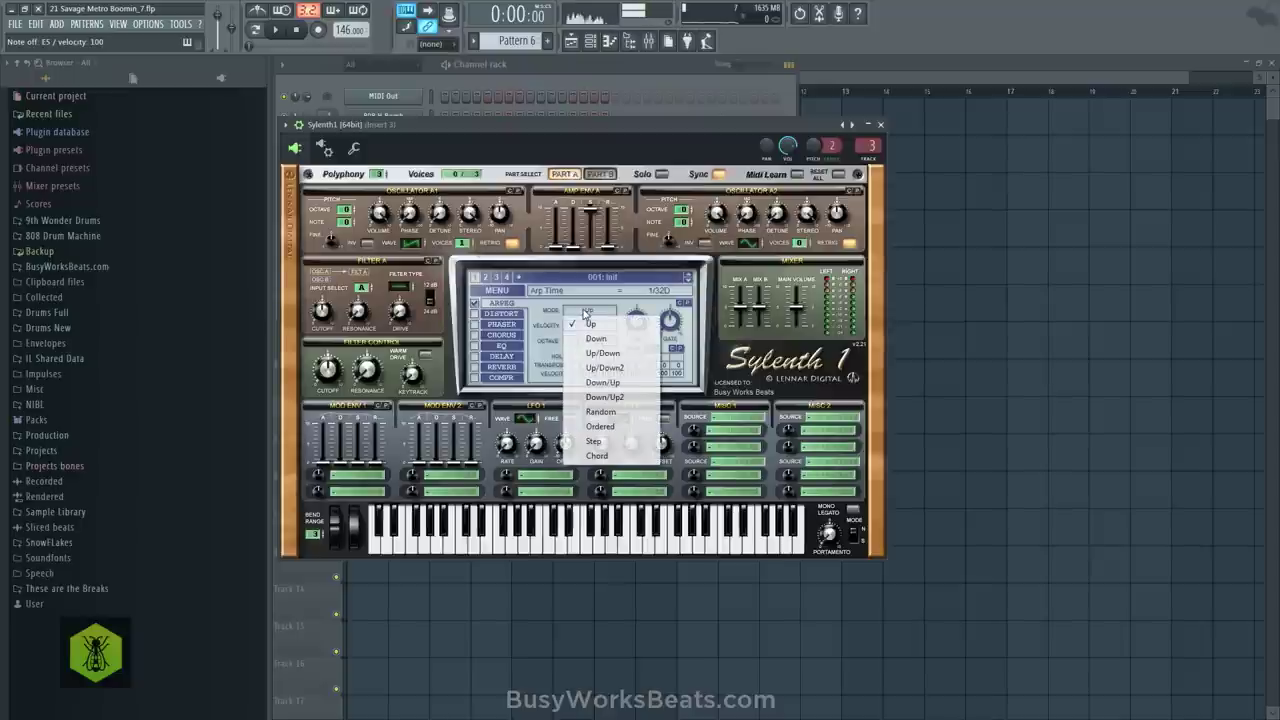
click(594, 441)
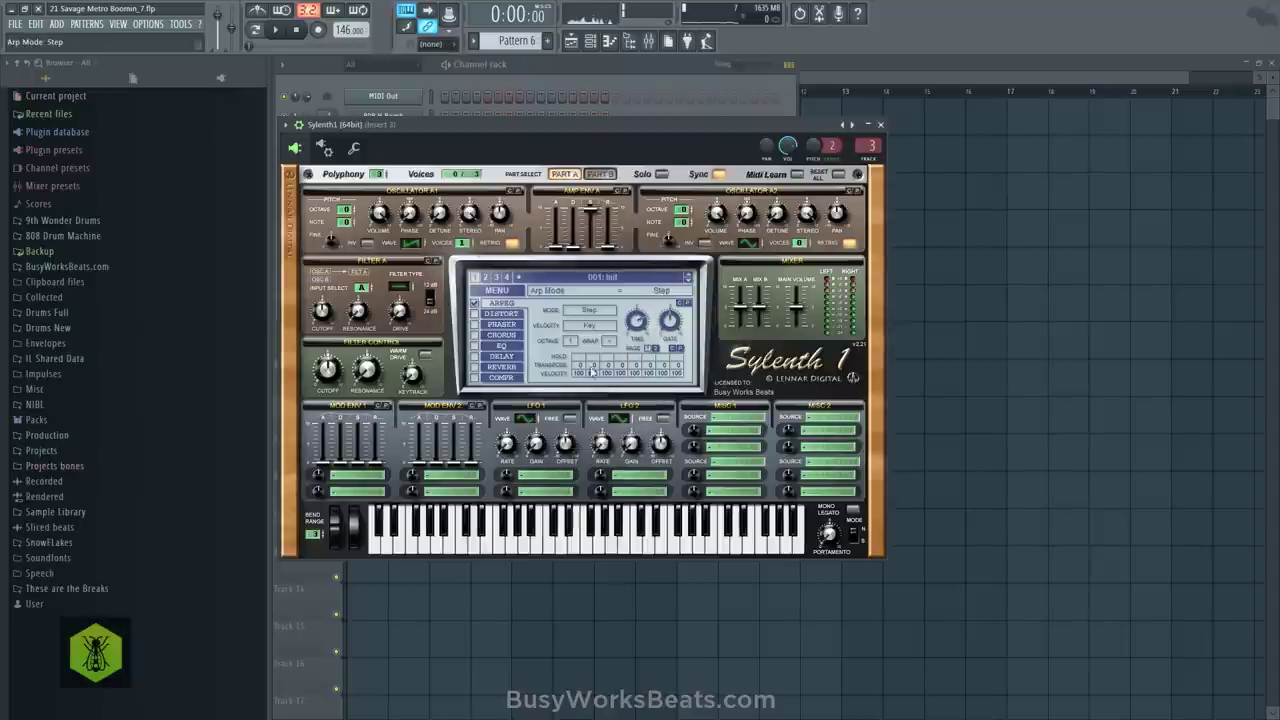
key(m)
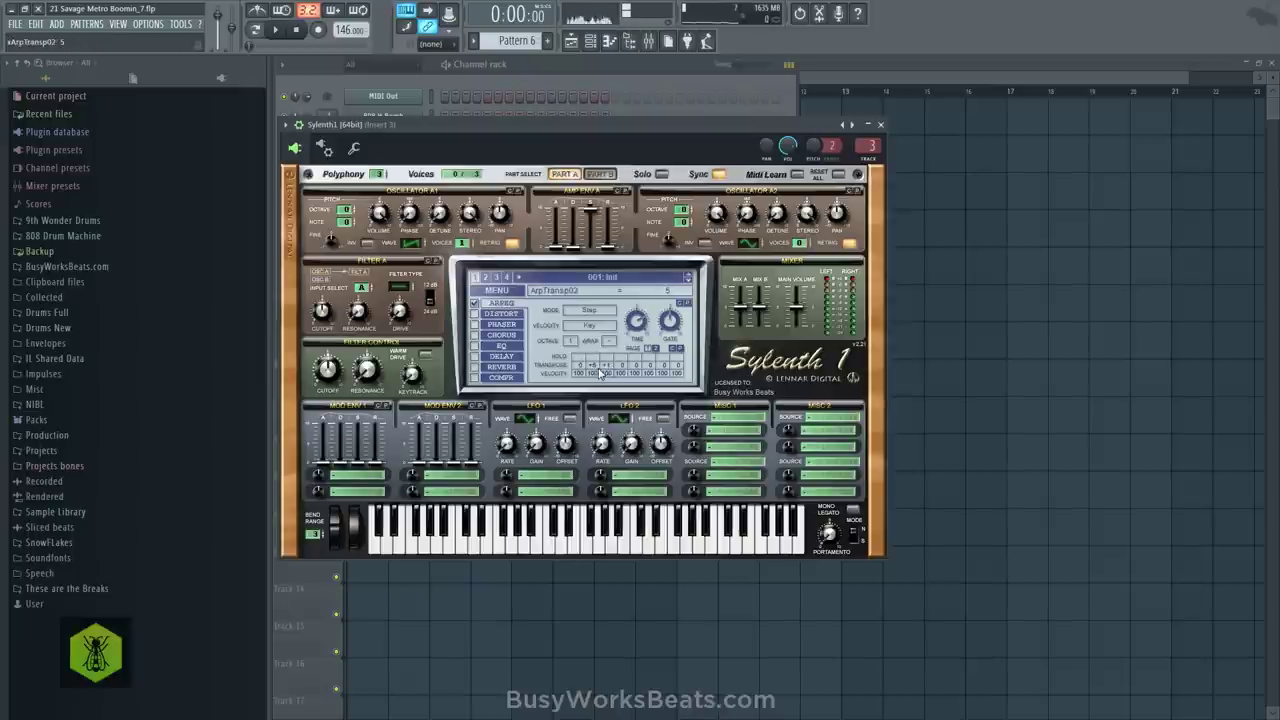
drag(613, 370, 616, 363)
key(m)
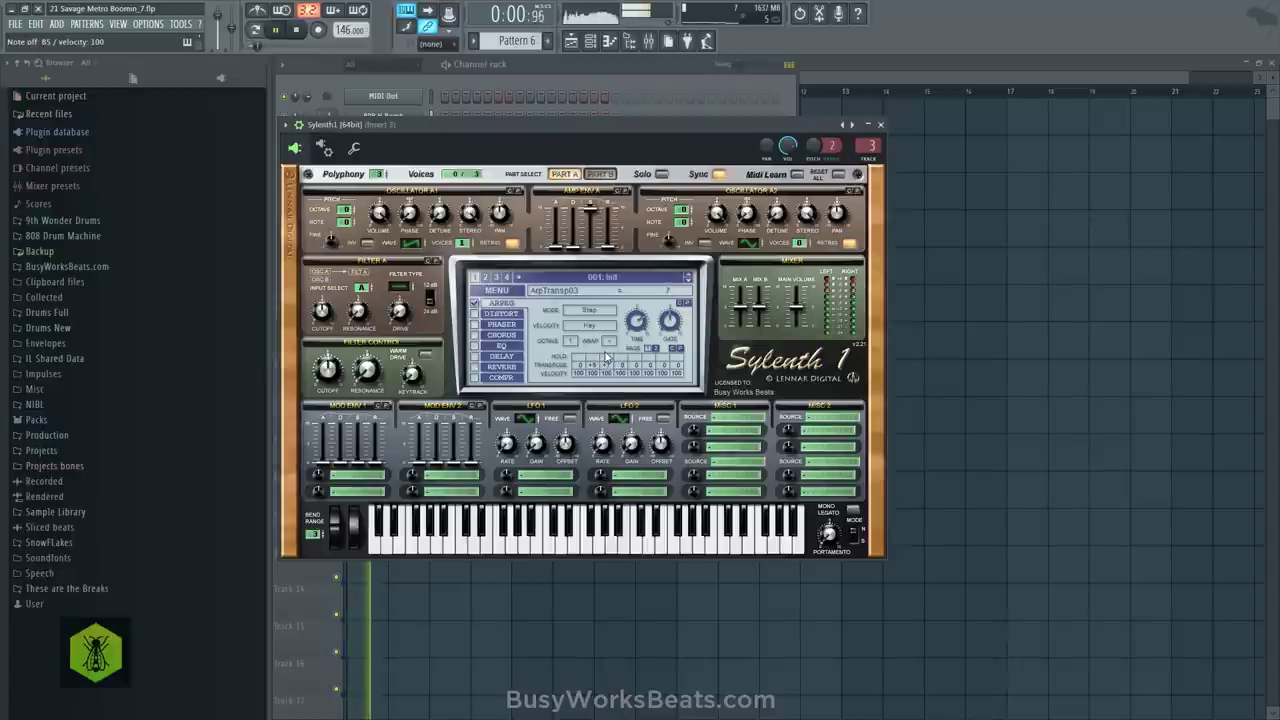
With the song playing, set arpeggiator step 2's transpose to +3, adjust the arp time and set Amp Env A's release to 3.43
key(space)
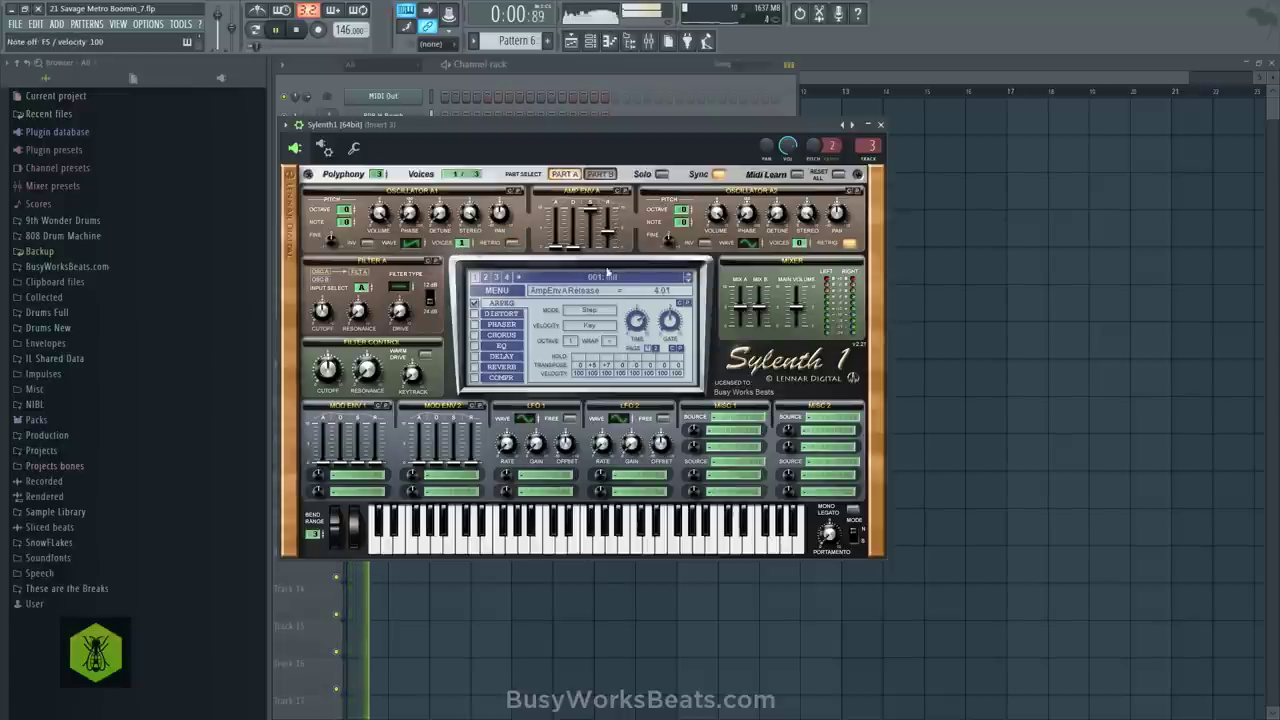
scroll(596, 372, down, 1)
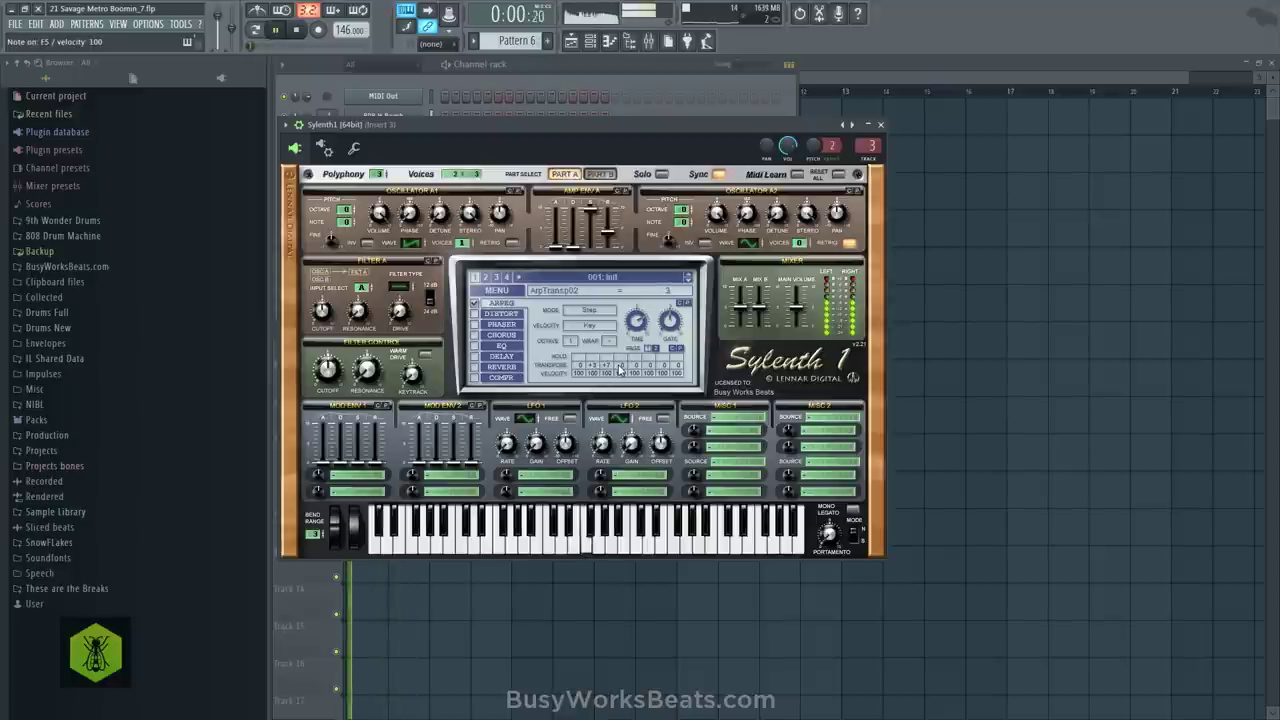
drag(641, 328, 643, 330)
drag(607, 237, 604, 248)
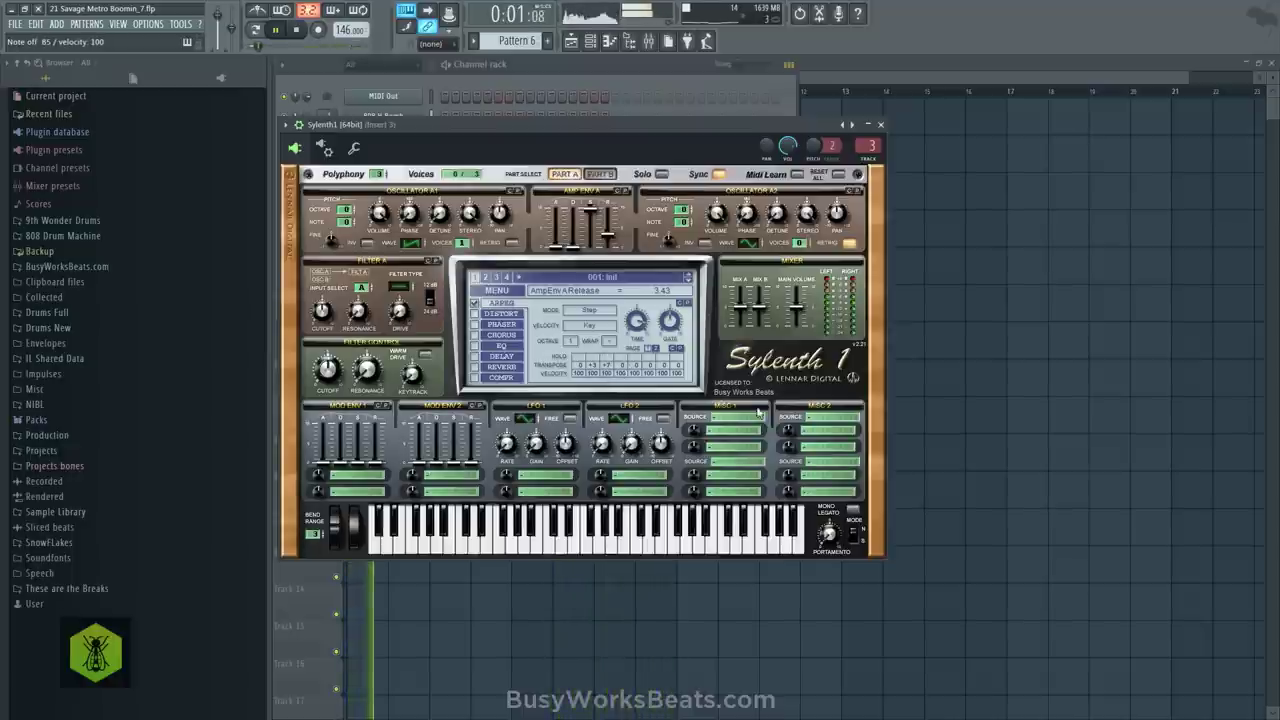
click(883, 124)
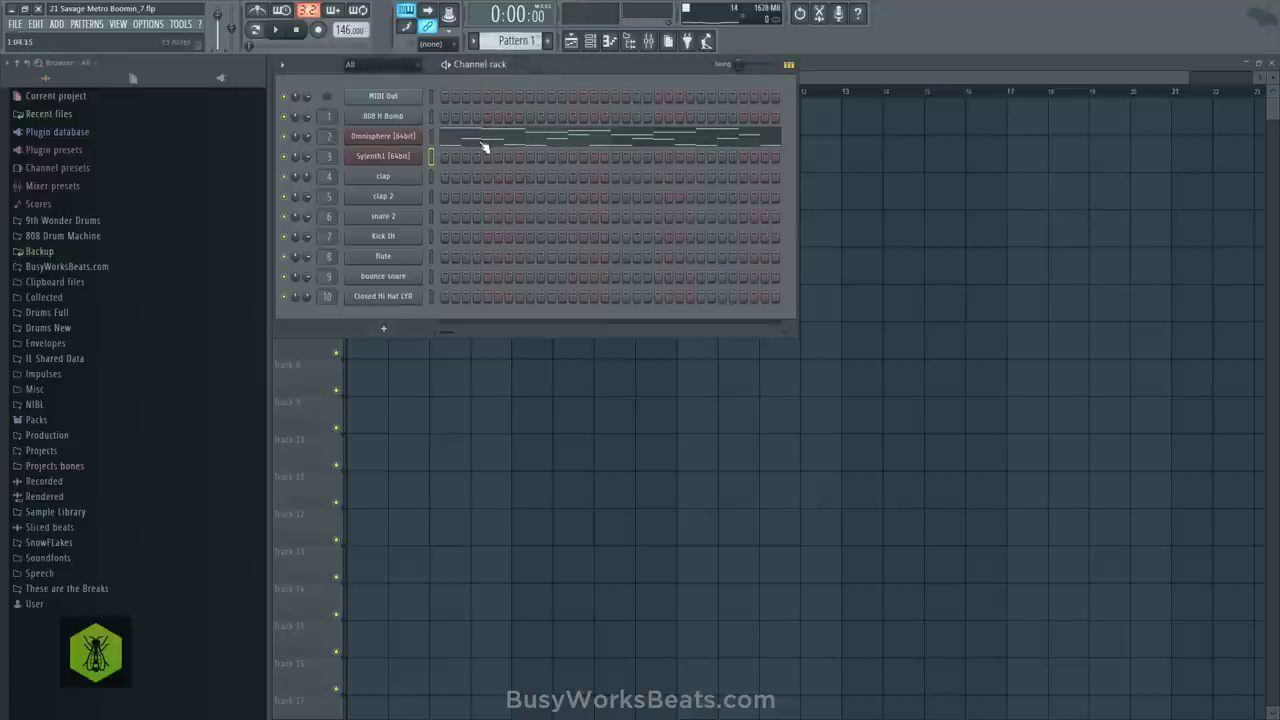
Select and copy the upper melody notes of the Omnisphere part in Pattern 1
click(485, 147)
scroll(414, 90, down, 5)
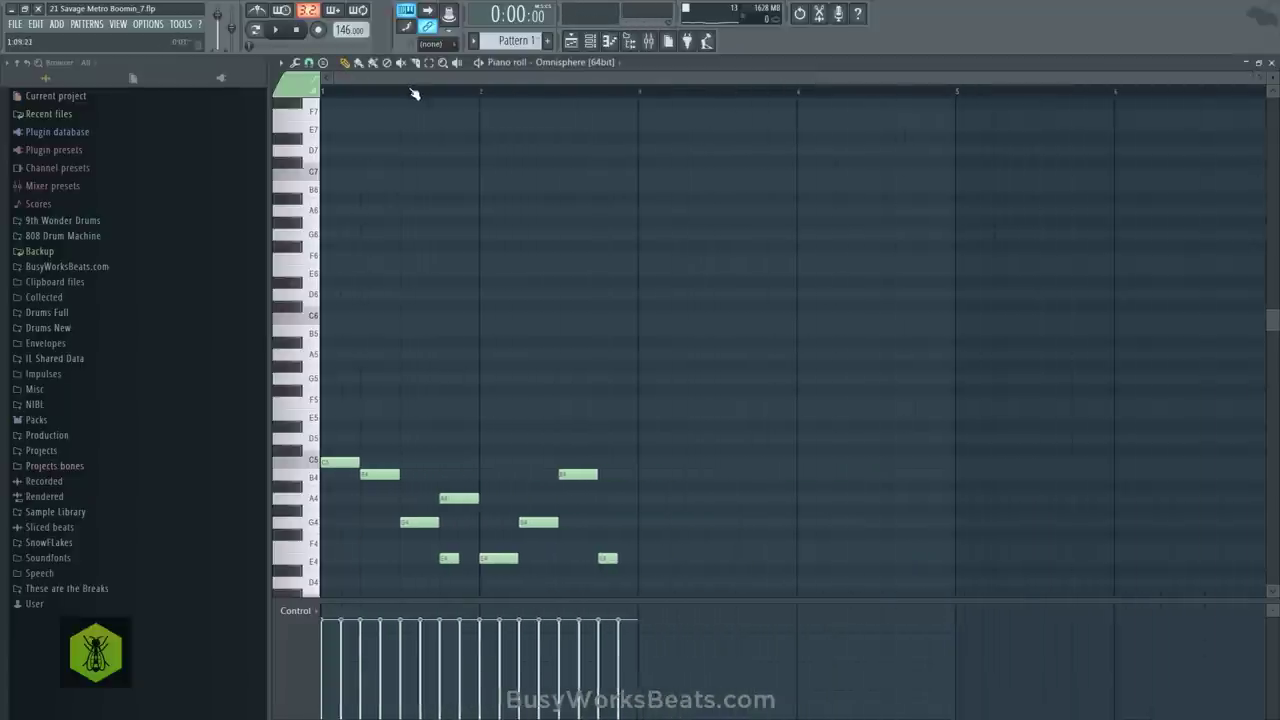
scroll(477, 277, down, 5)
drag(600, 360, 322, 312)
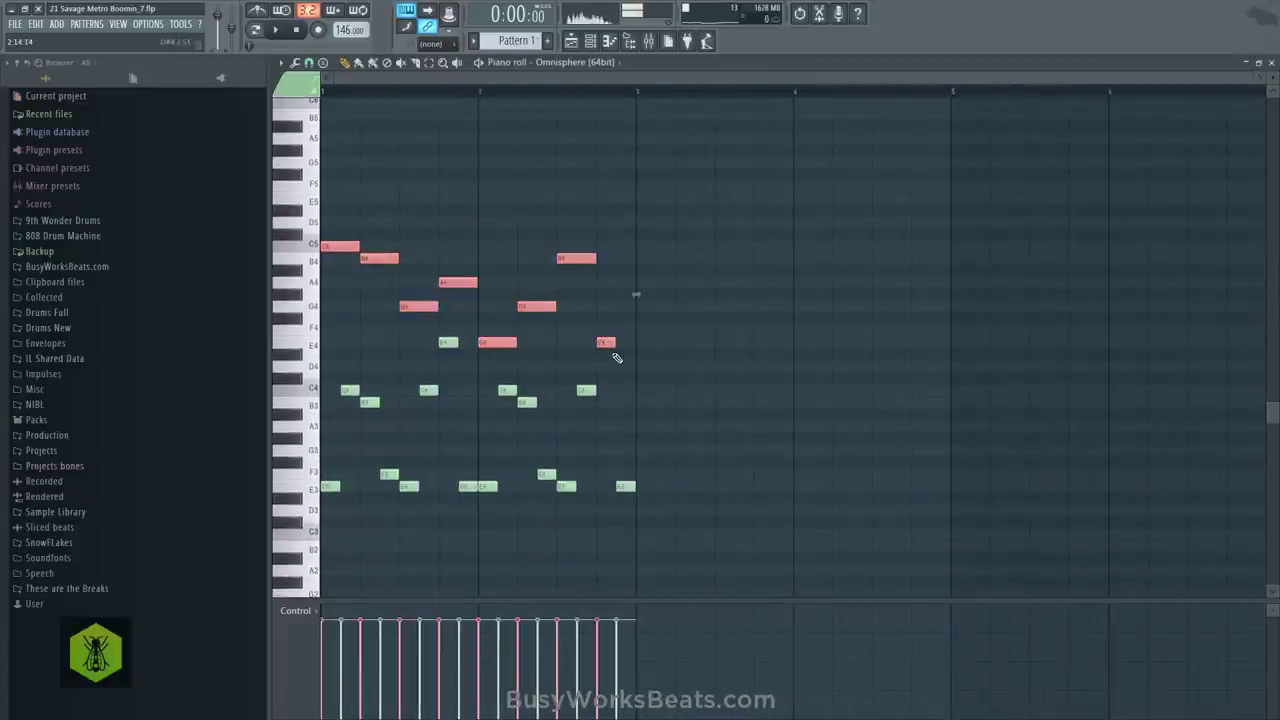
click(1271, 63)
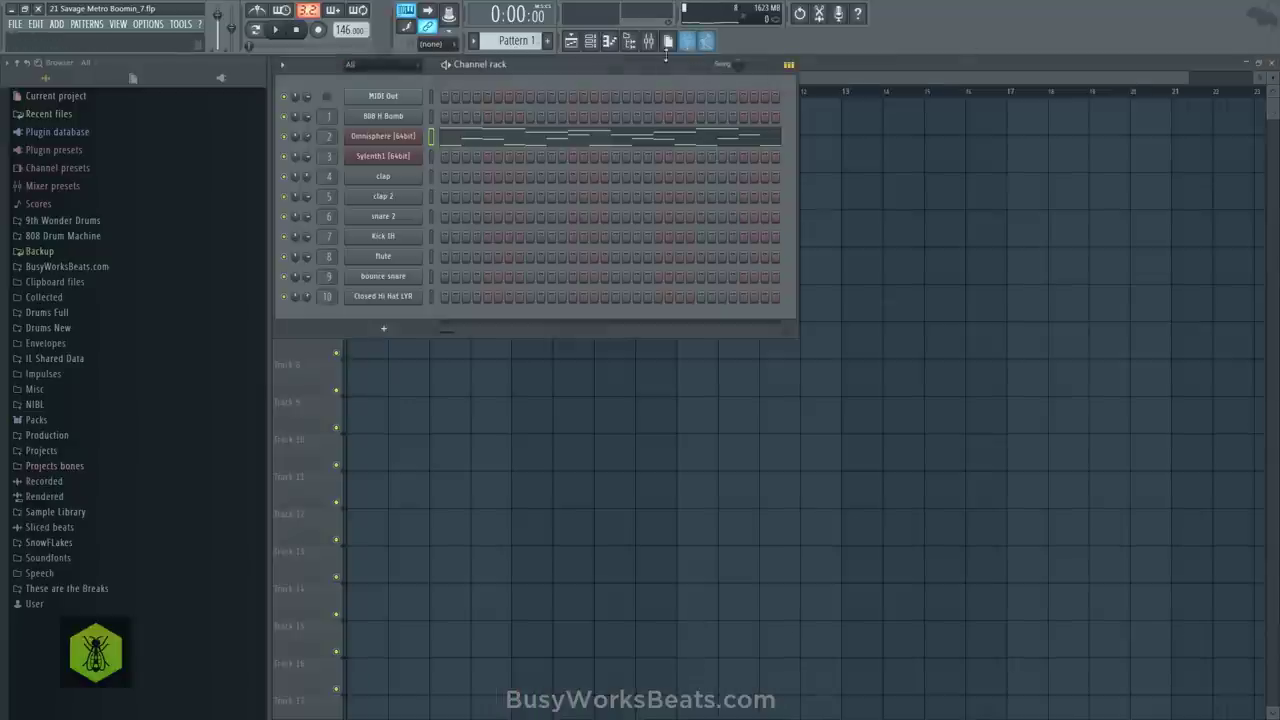
Switch to Pattern 6 and paste the copied melody notes into Sylenth1's piano roll
drag(522, 45, 523, 174)
key(KP_Add)
right_click(433, 158)
click(446, 160)
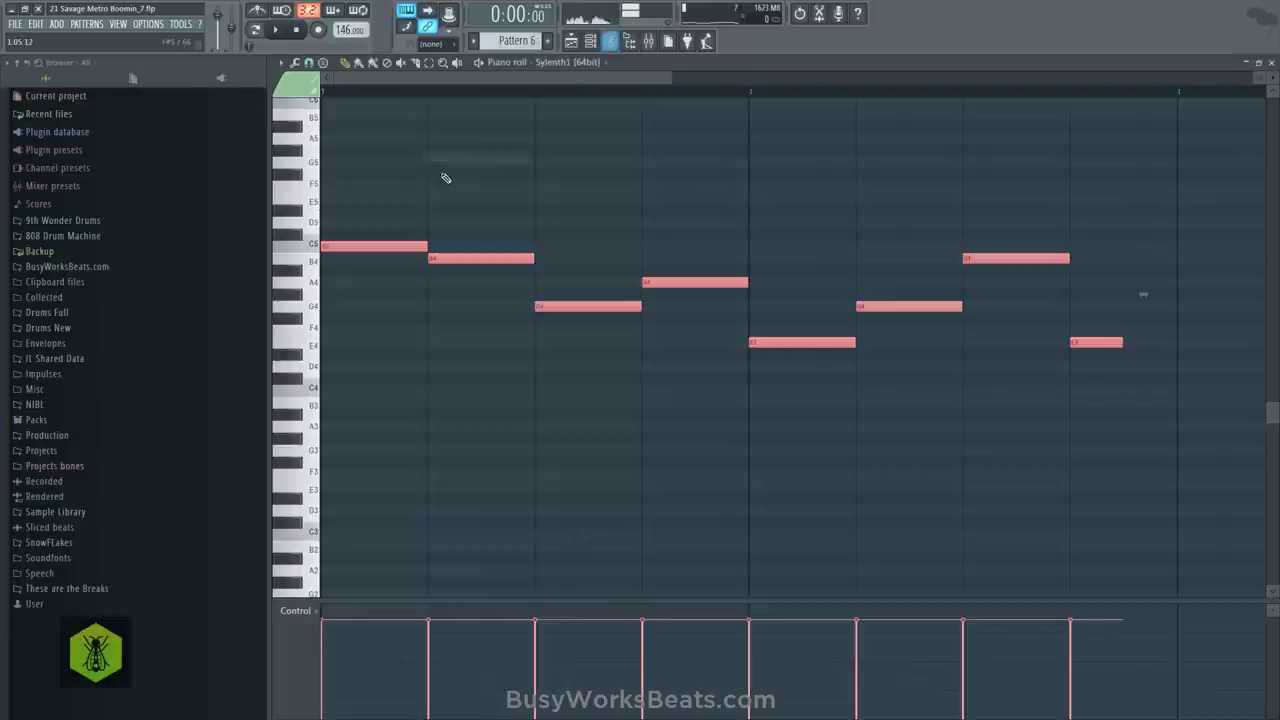
Play the song and bring up the channel rack to check the Sylenth1 part in Pattern 6
click(570, 40)
key(space)
click(590, 40)
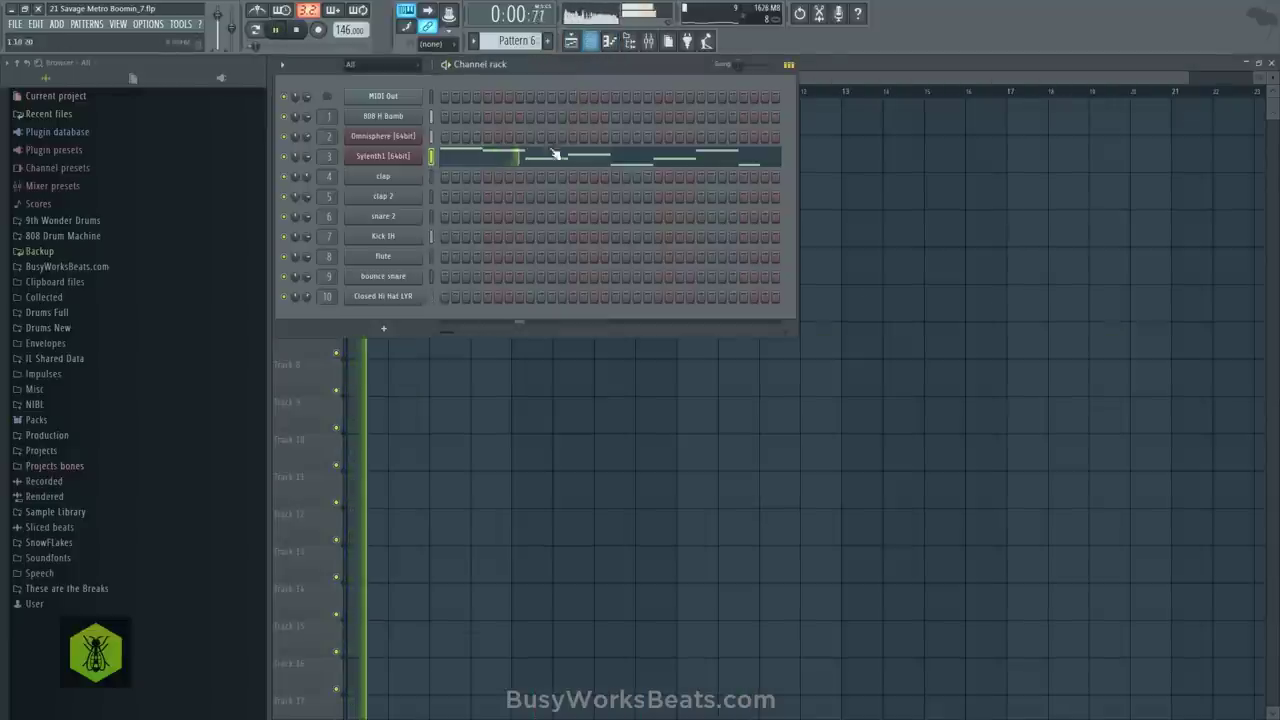
Shorten all the Sylenth1 notes in Pattern 6 to half their length
click(455, 163)
ctrl+scroll(490, 113, down, 5)
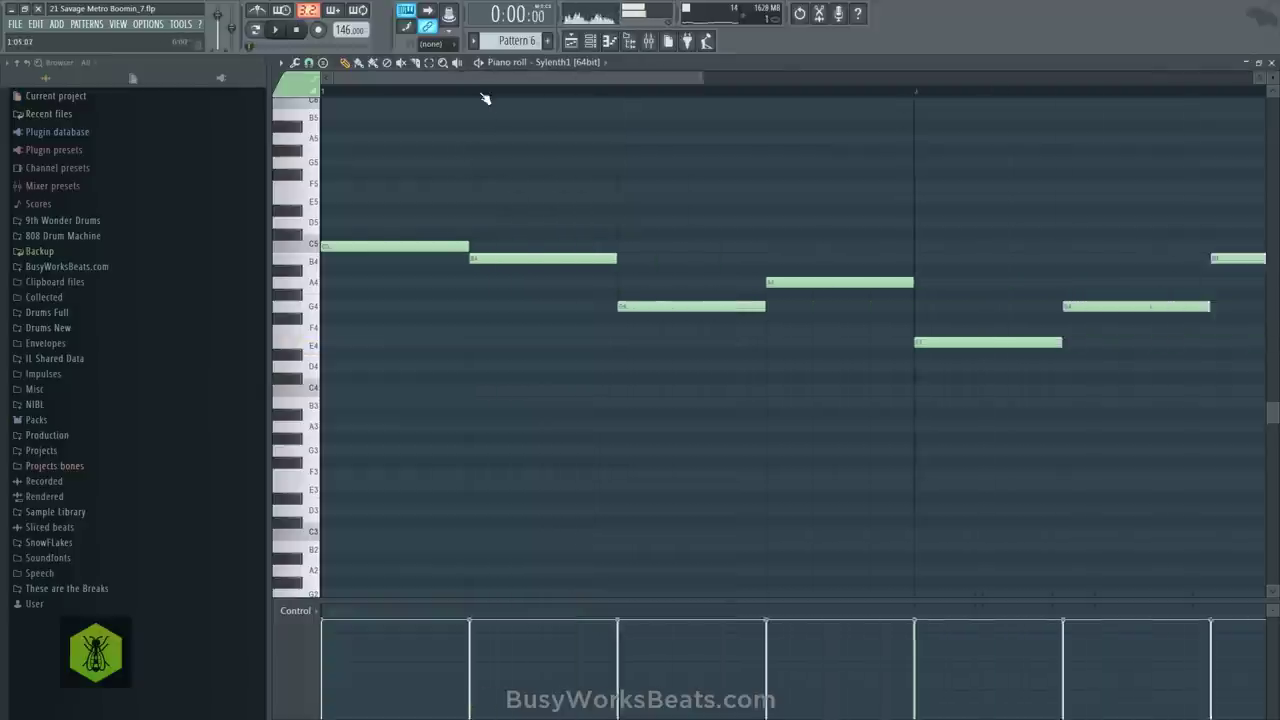
key(ctrl+a)
ctrl+drag(666, 241, 322, 357)
key(space)
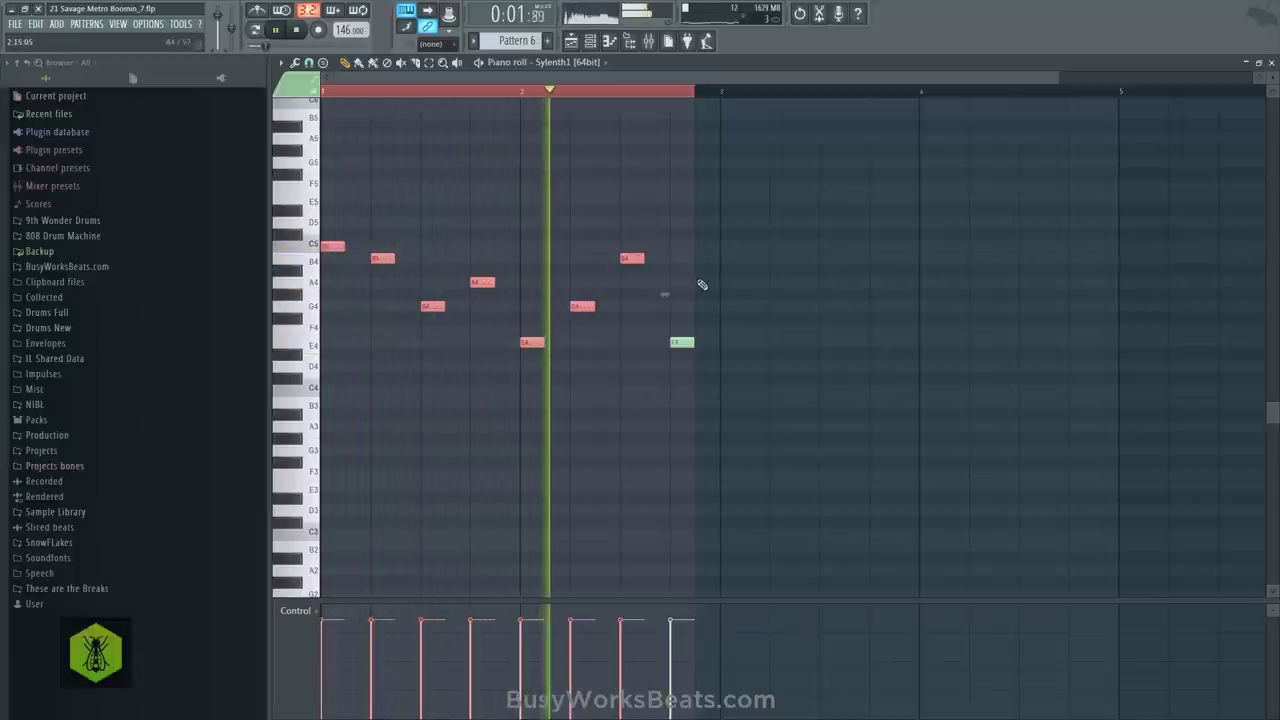
key(ctrl+d)
key(space)
click(1271, 63)
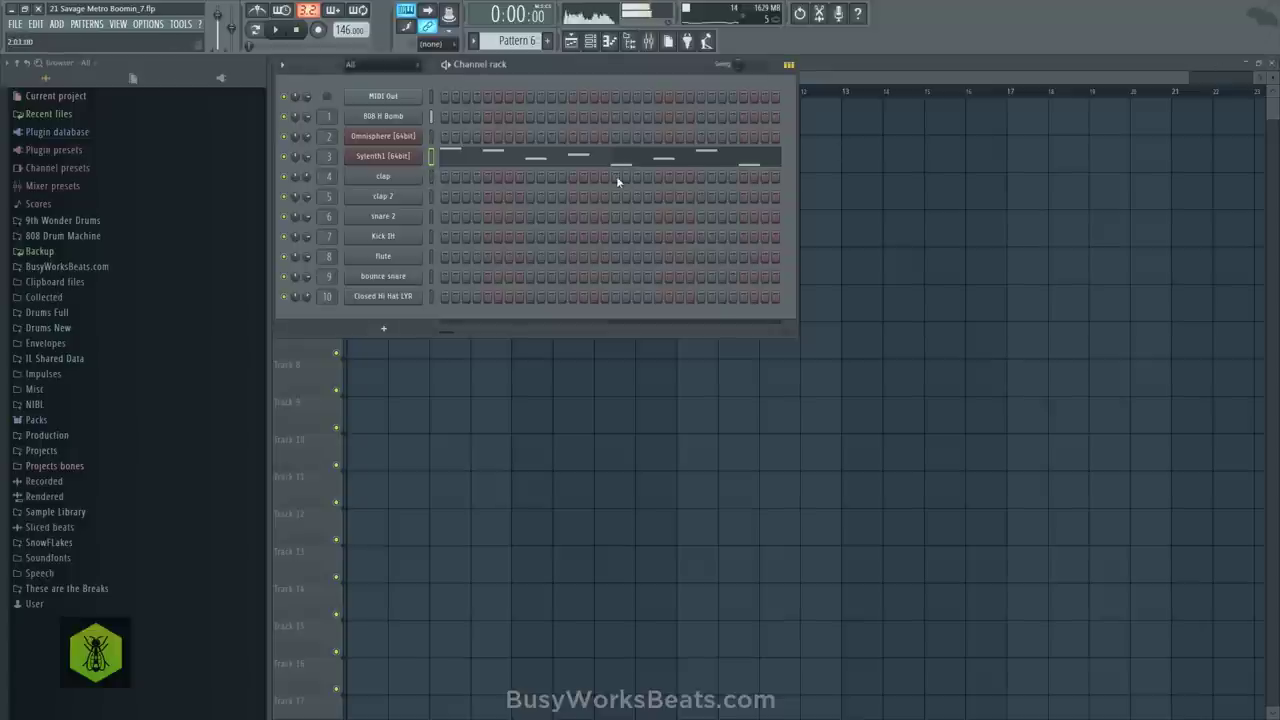
Set Sylenth1's arpeggiator transpose to +7 on step 2 and +12 on step 3, and adjust the wrap amount
click(409, 164)
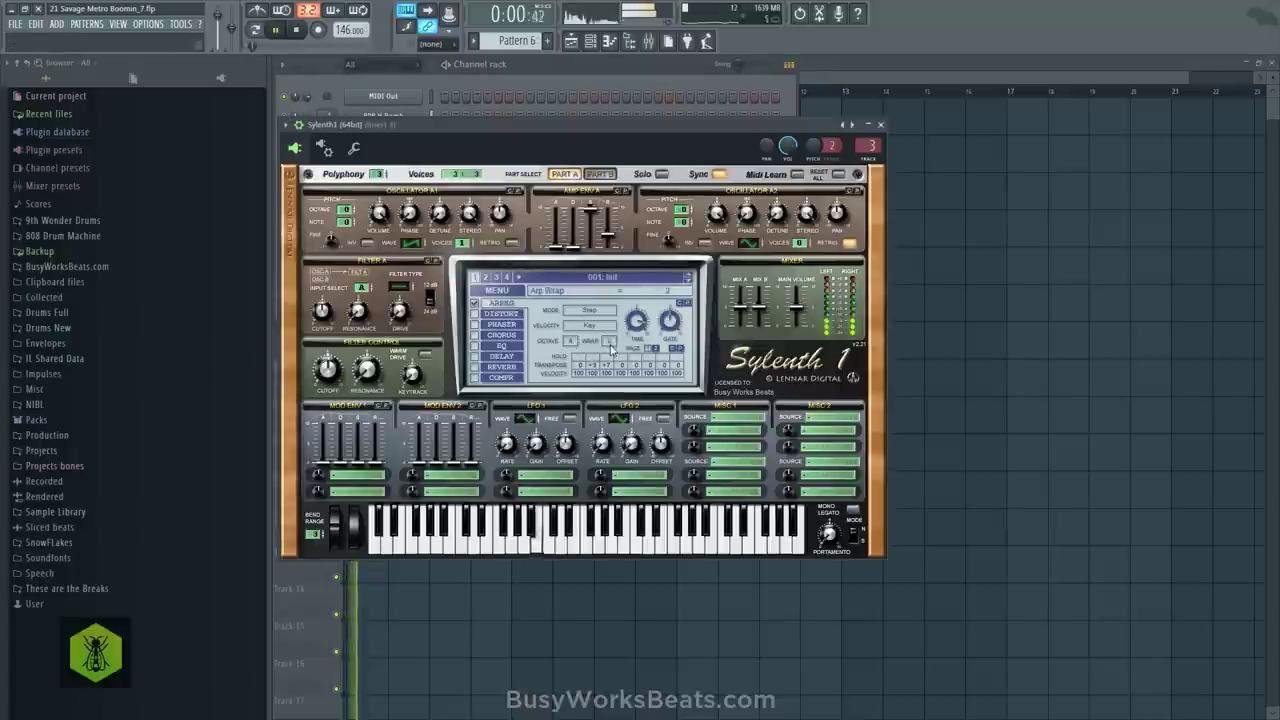
drag(594, 366, 604, 364)
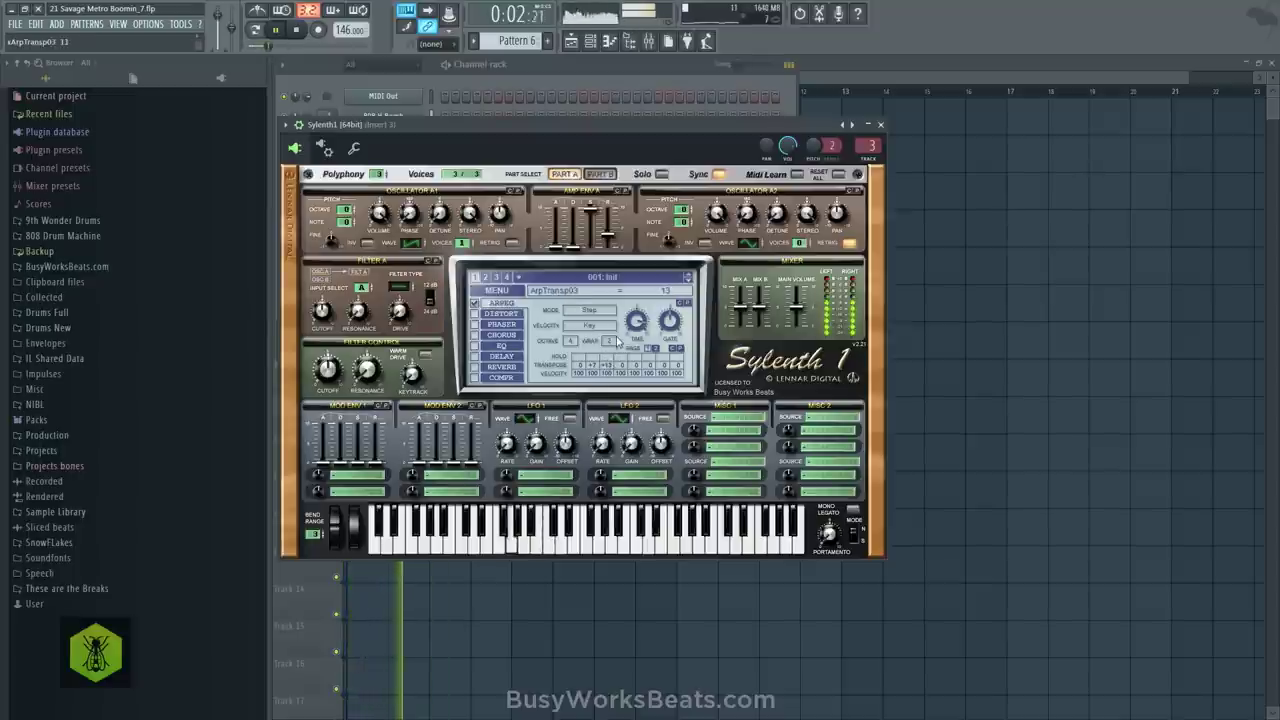
drag(615, 338, 614, 334)
key(space)
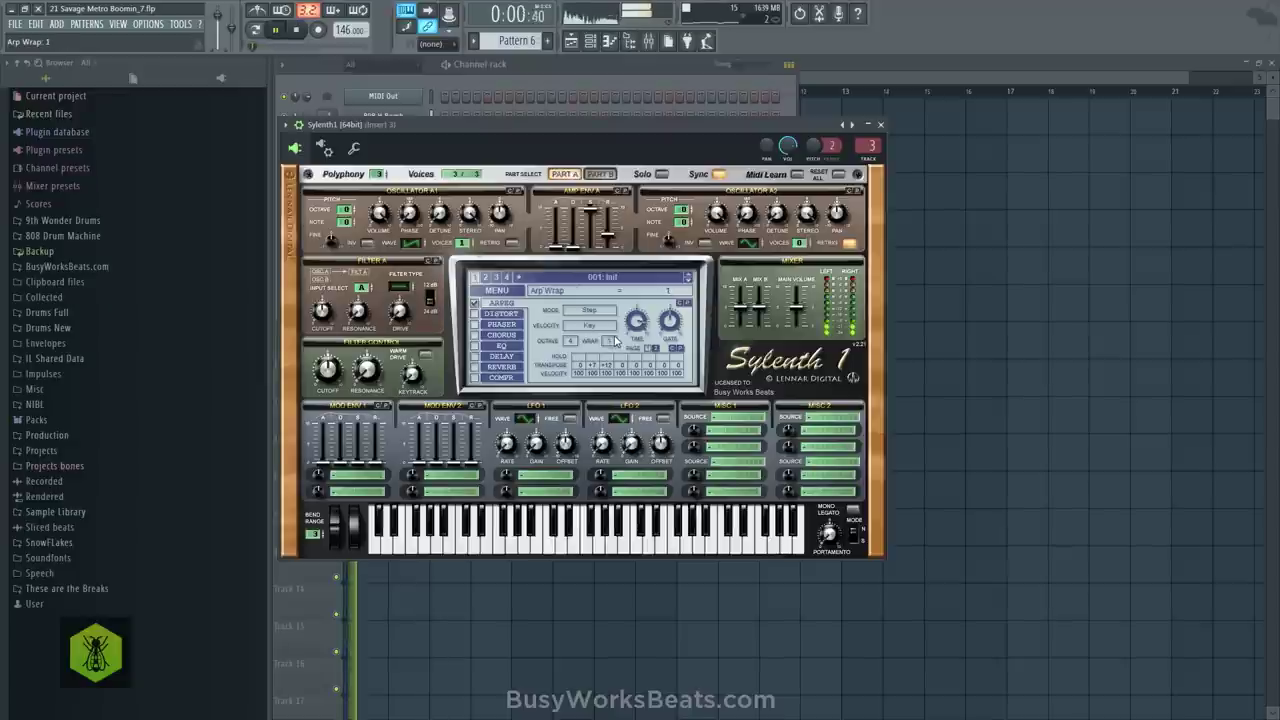
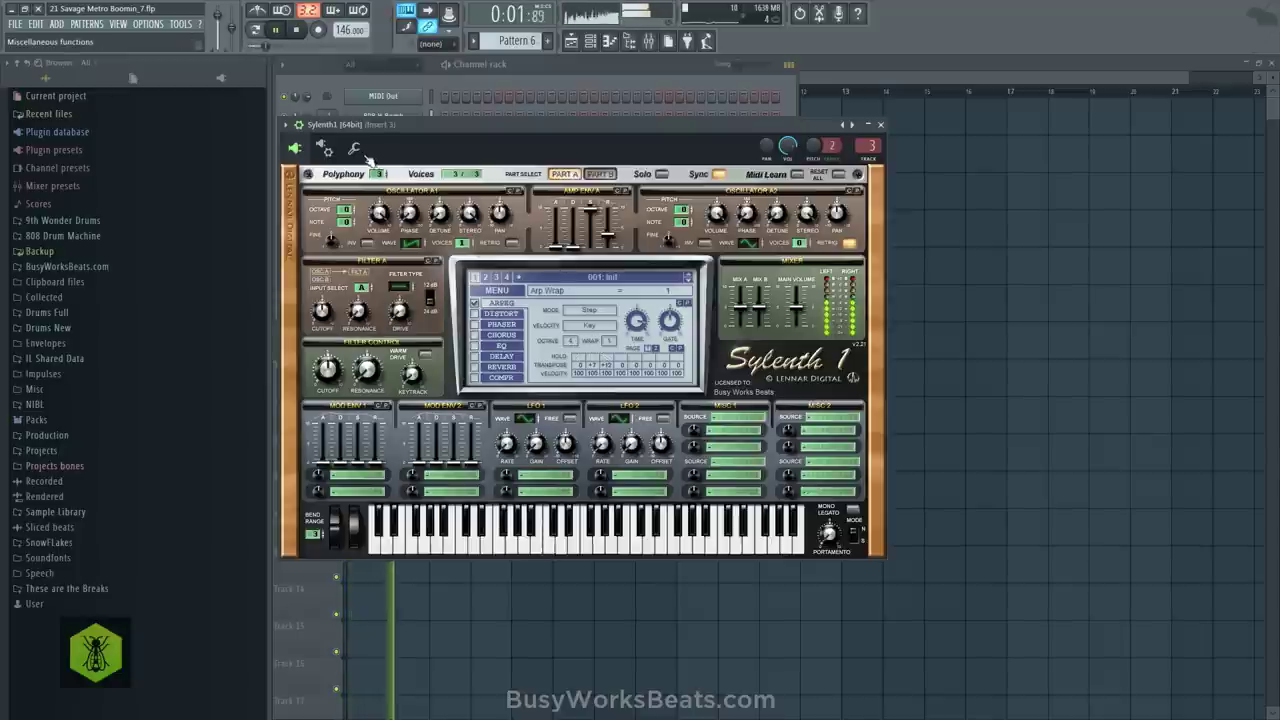
Set Amp Env A's release to 2.23 and the arp time to 1/64D, replaying the song to hear the changes
drag(608, 237, 609, 243)
key(space)
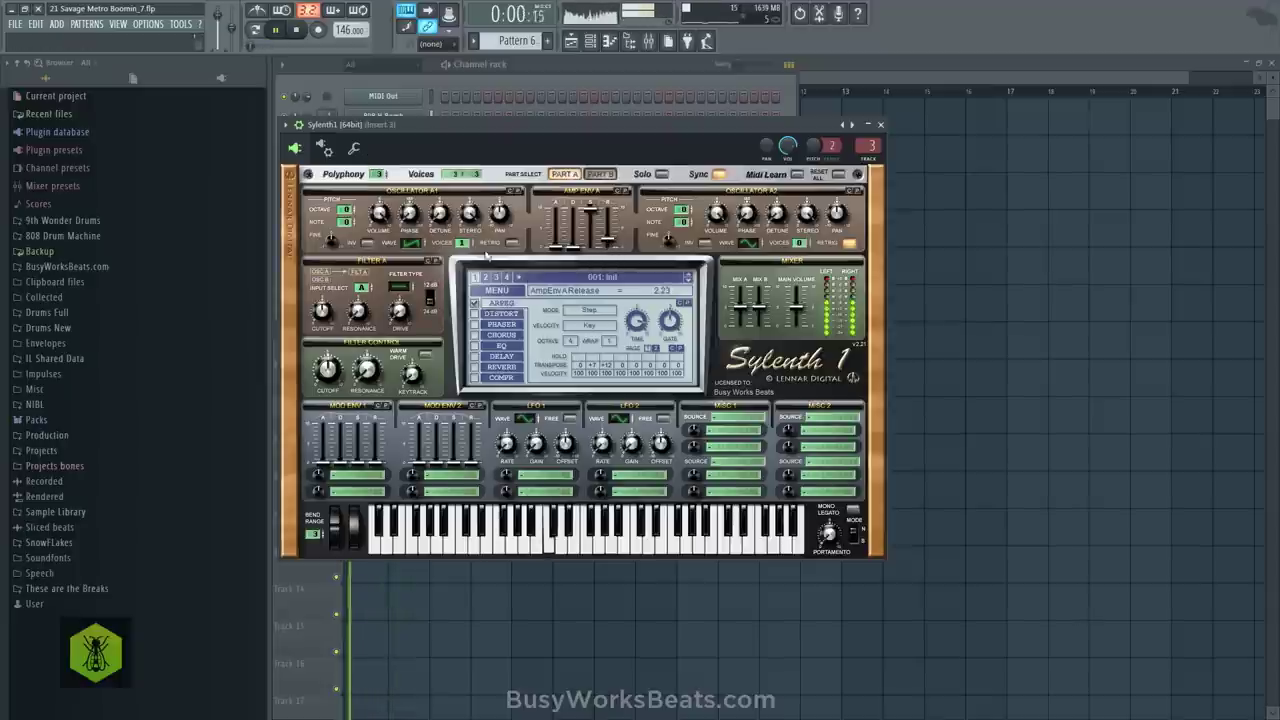
drag(640, 308, 640, 314)
key(space)
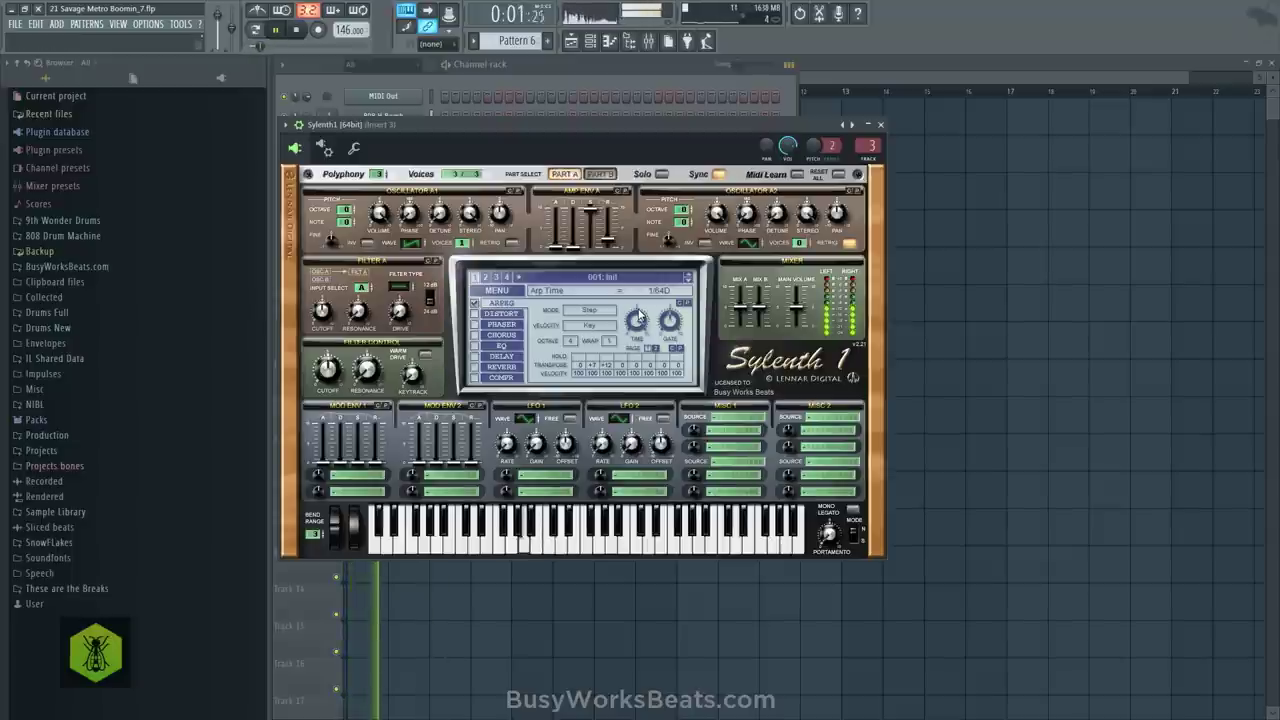
Slightly raise the time shift in Sylenth1's channel settings and lower its Insert 3 mixer fader to 56%
click(354, 148)
key(space)
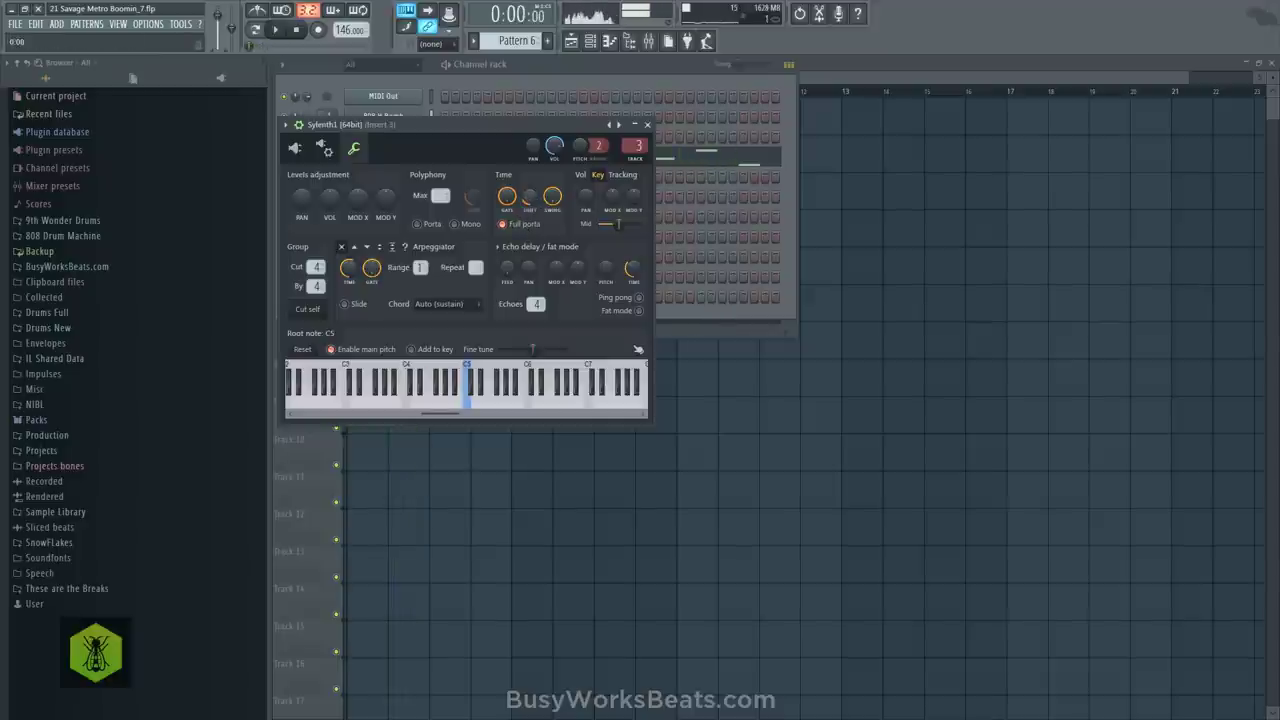
drag(535, 202, 535, 198)
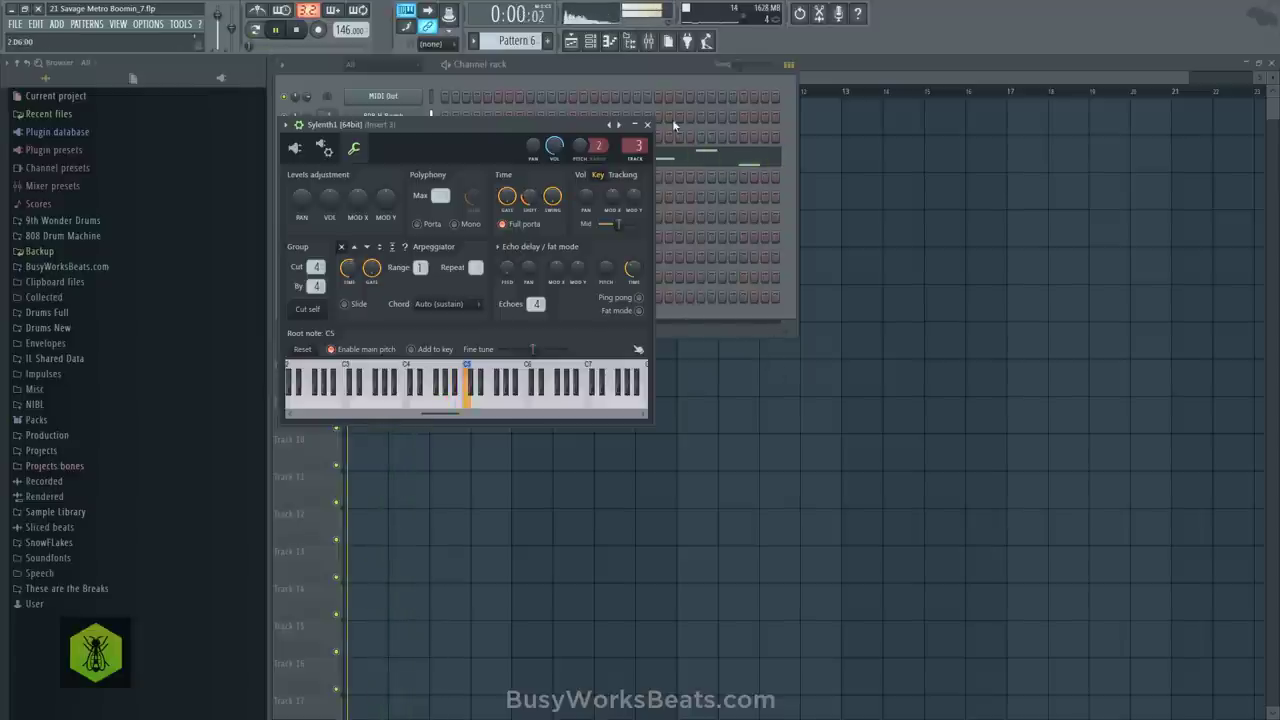
click(650, 44)
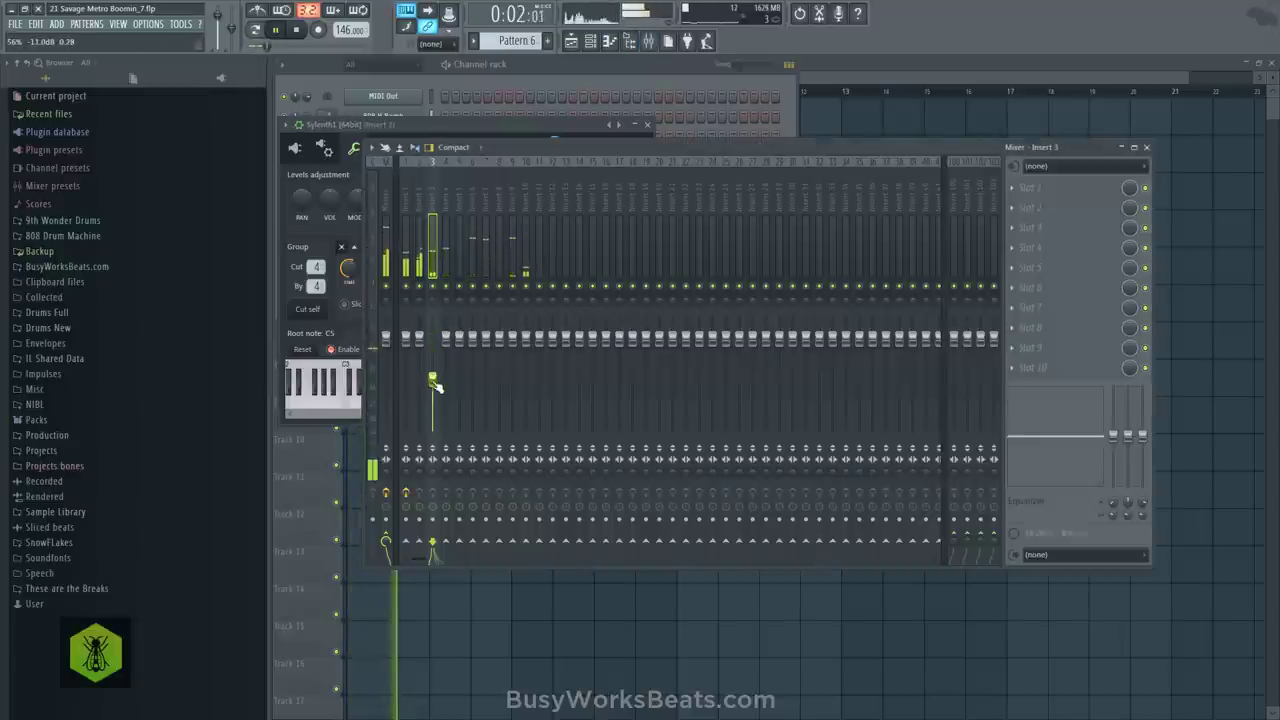
click(865, 128)
Delete every second note of the Sylenth1 part in Pattern 6, keeping the C5, G4, E4 and B4 notes
click(591, 42)
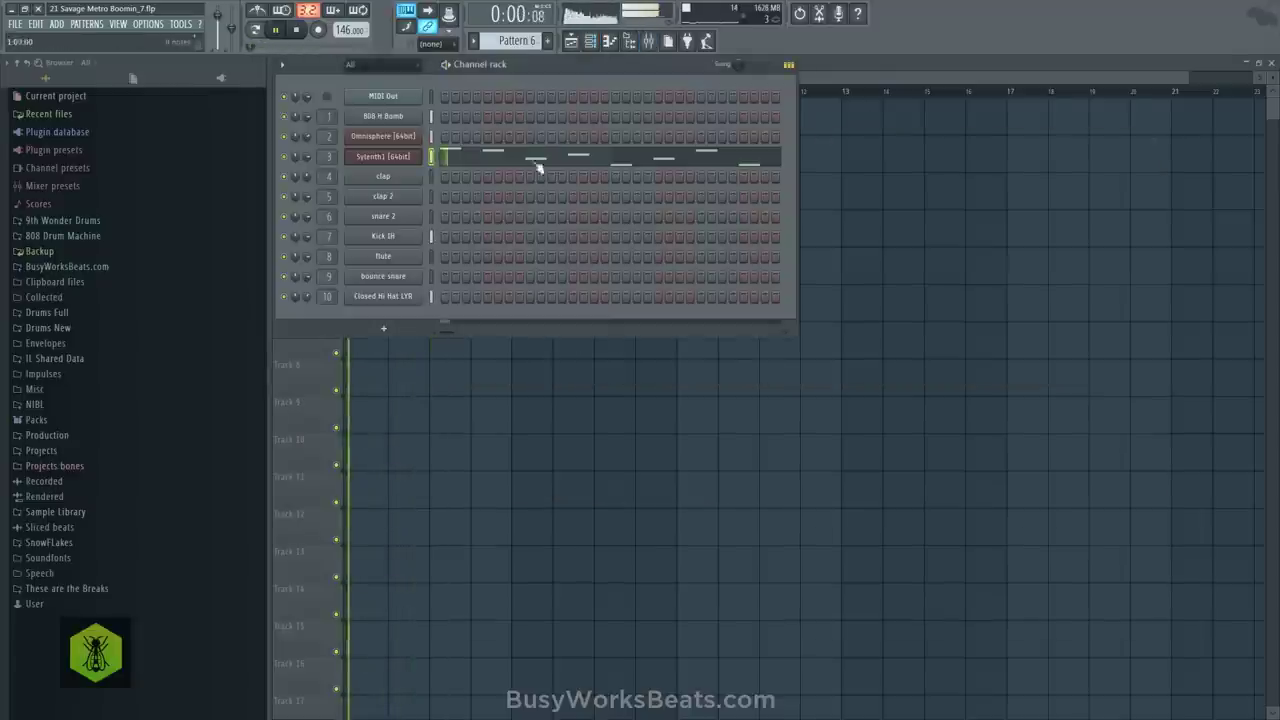
click(541, 163)
scroll(654, 91, down, 4)
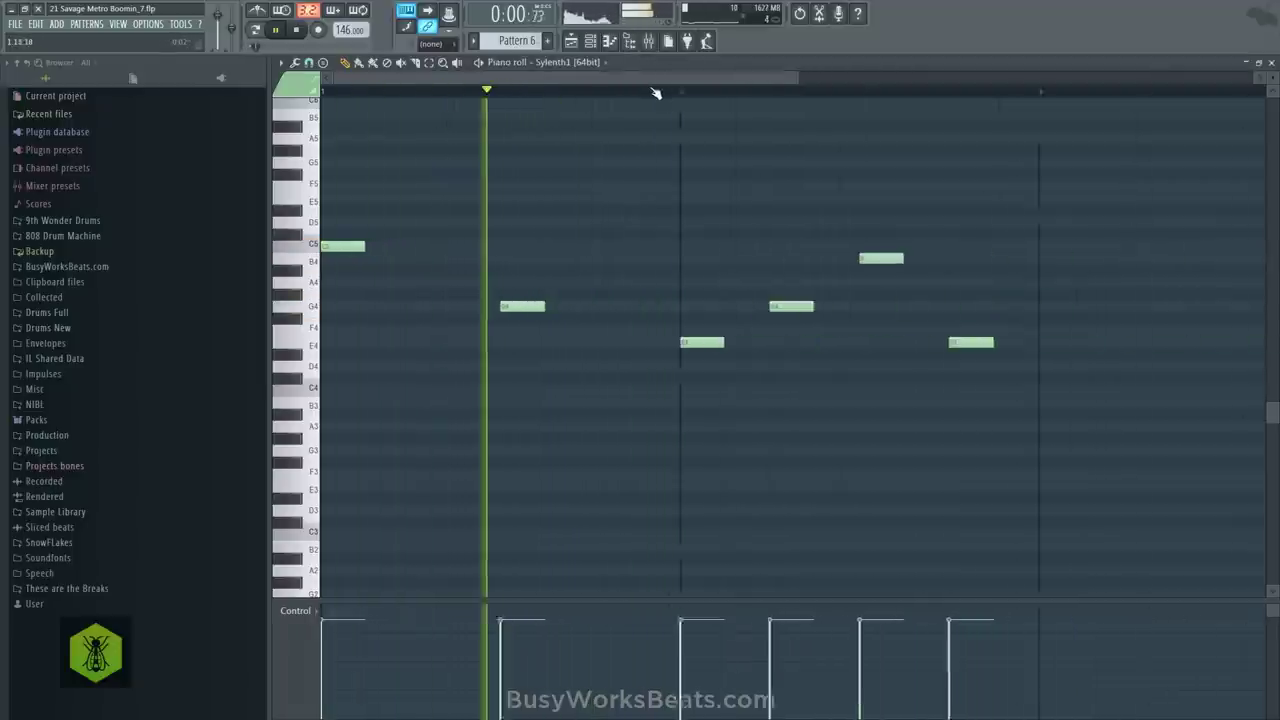
right_click(555, 306)
right_click(645, 342)
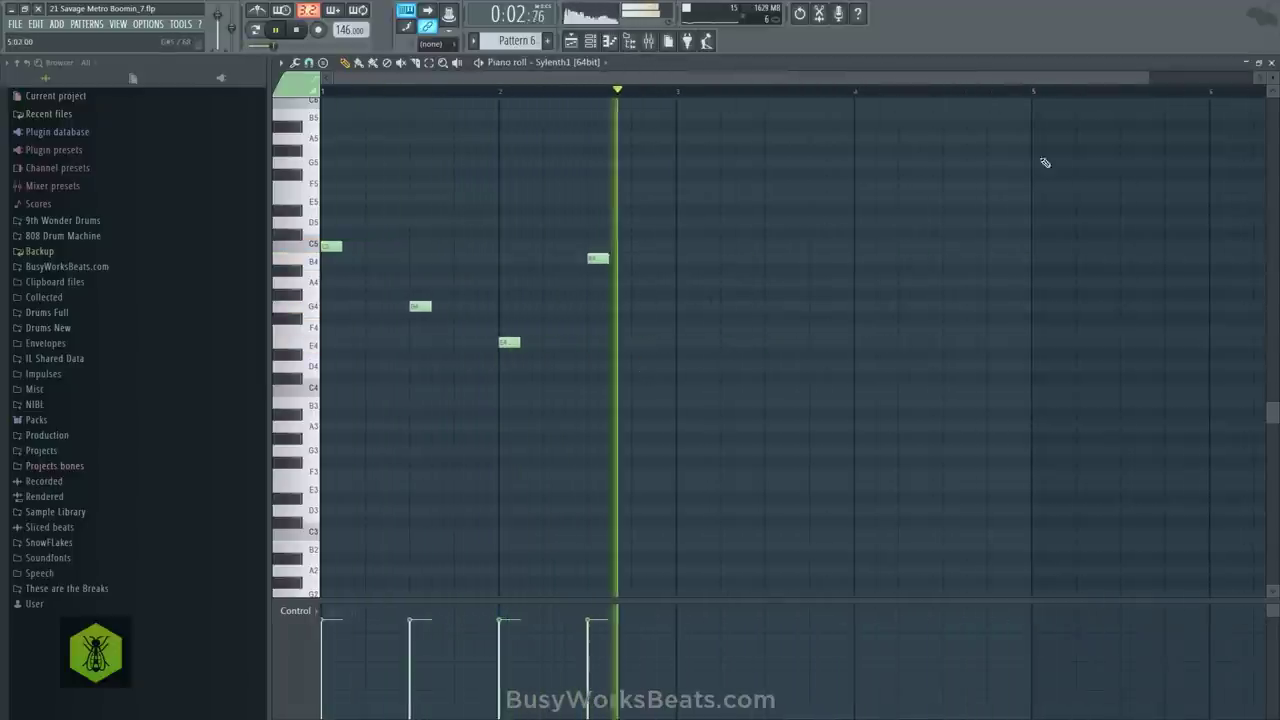
click(1272, 63)
Replay the song and repeat the Pattern 6 clip along Track 5 up to bar 9
key(space)
click(1166, 197)
key(space)
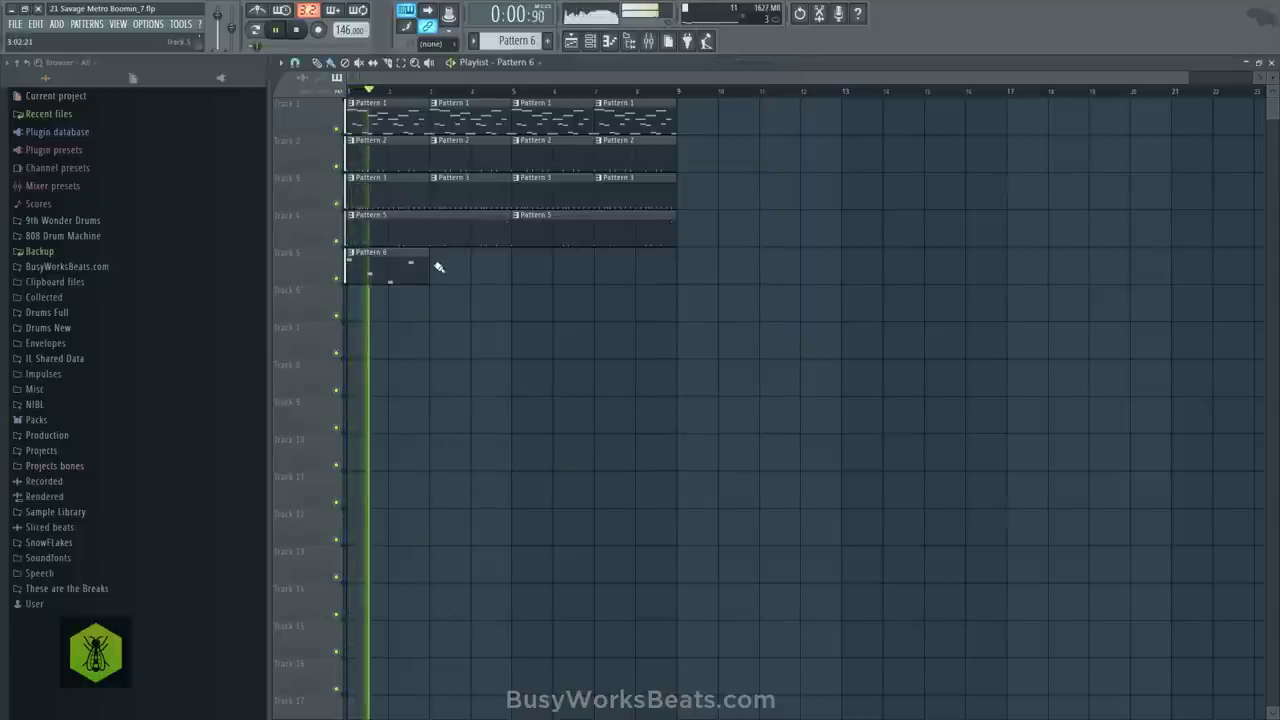
drag(438, 265, 603, 272)
While the song plays, set Sylenth1's Amp Env A release to about 4.07 and its attack to 0.05
click(649, 41)
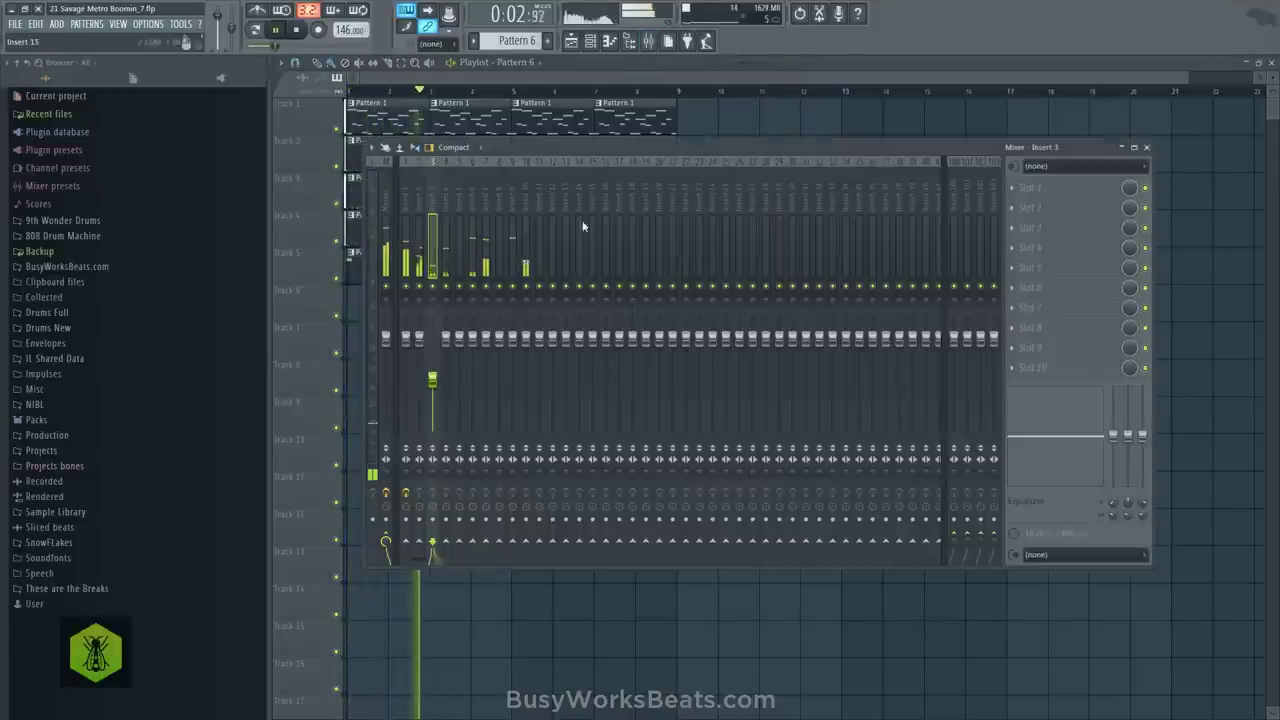
click(591, 46)
click(392, 160)
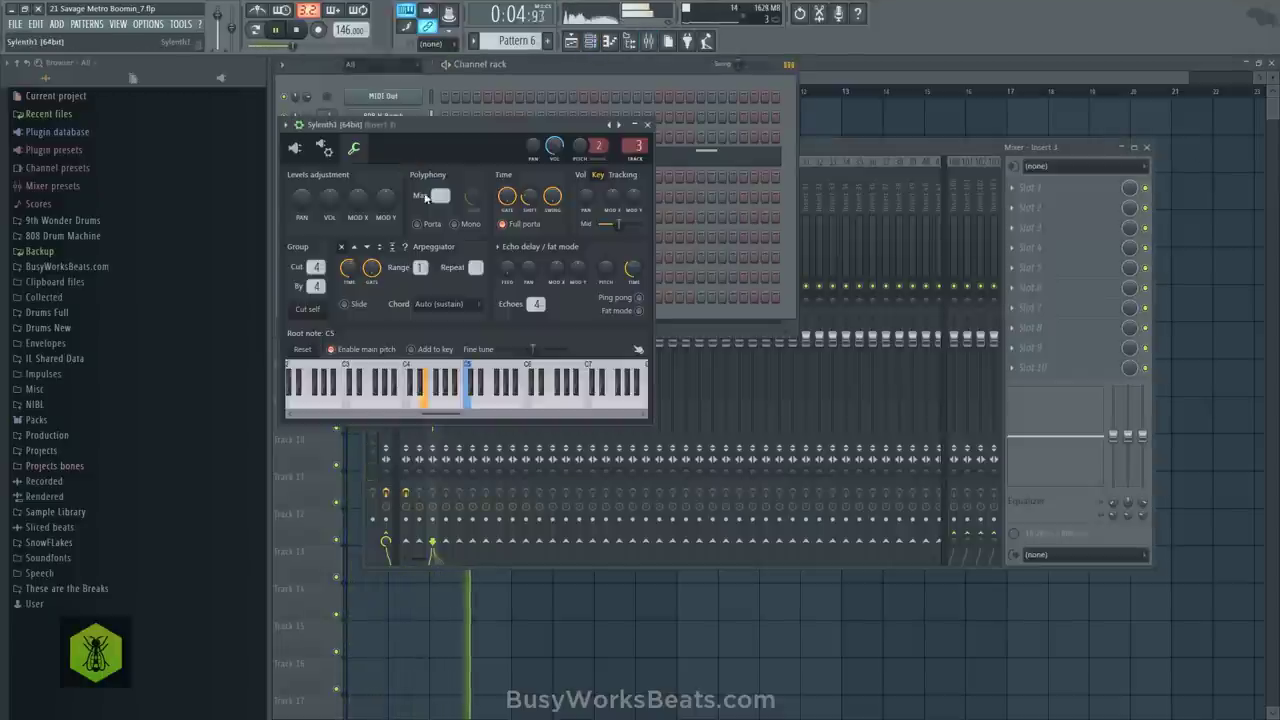
click(647, 124)
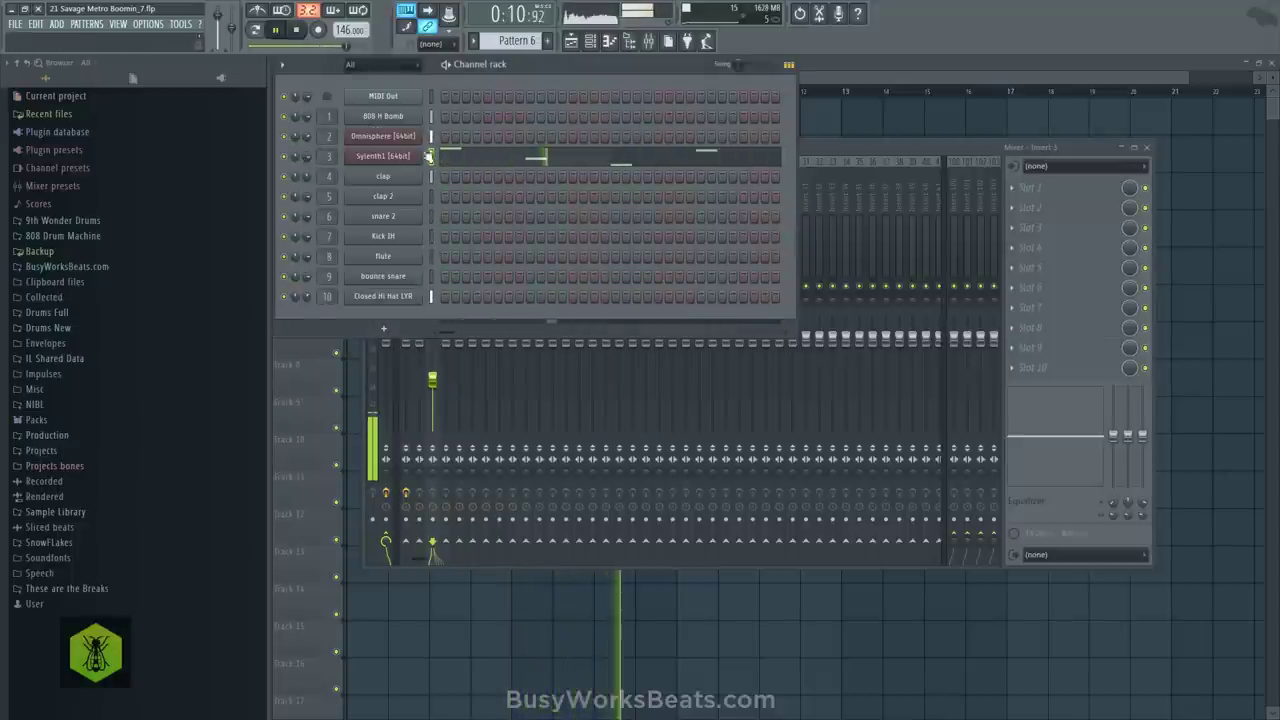
click(383, 156)
drag(608, 216, 612, 241)
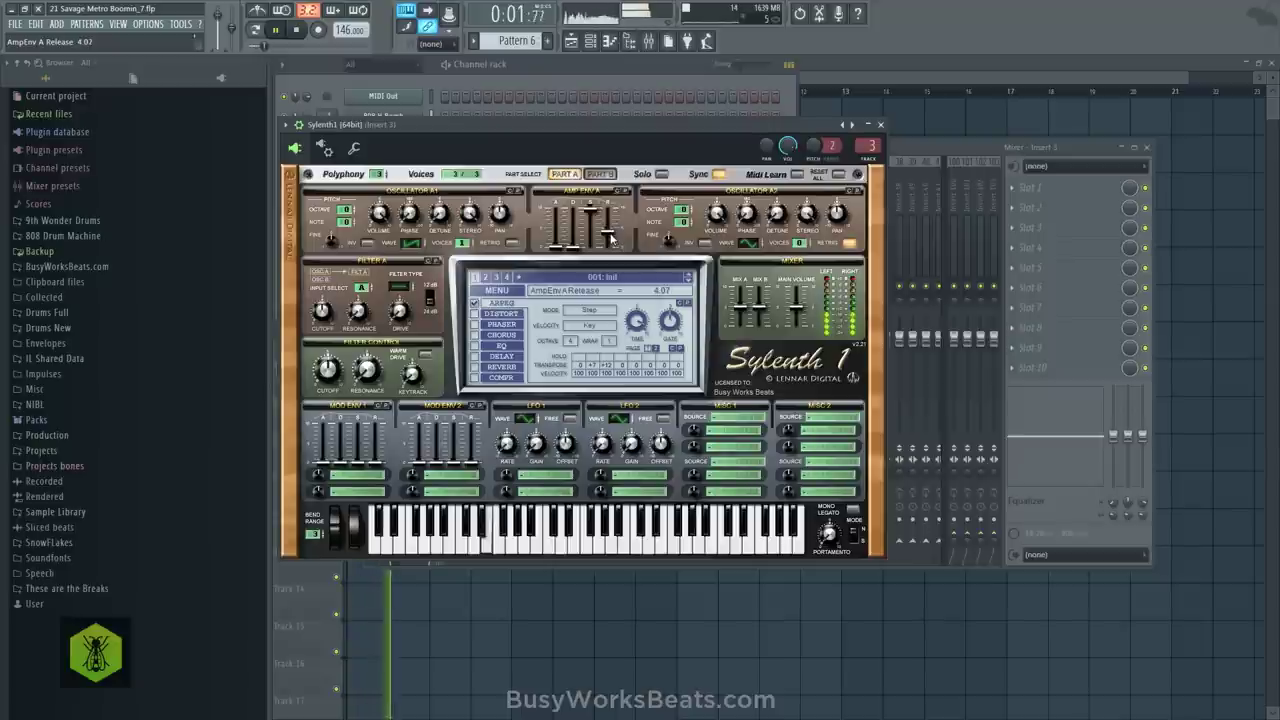
click(880, 124)
right_click(905, 121)
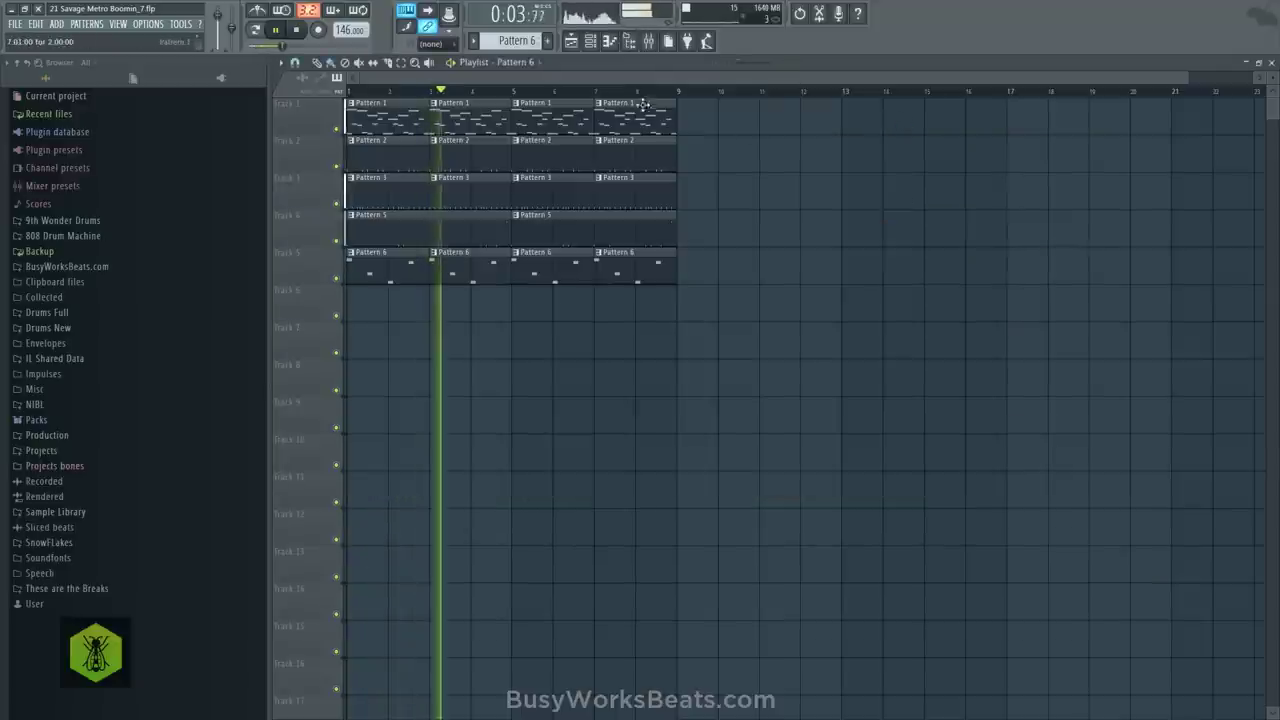
Check the Sylenth1 sound and audition notes on Omnisphere's Frozen Rings patch over the playing song
click(593, 44)
click(395, 156)
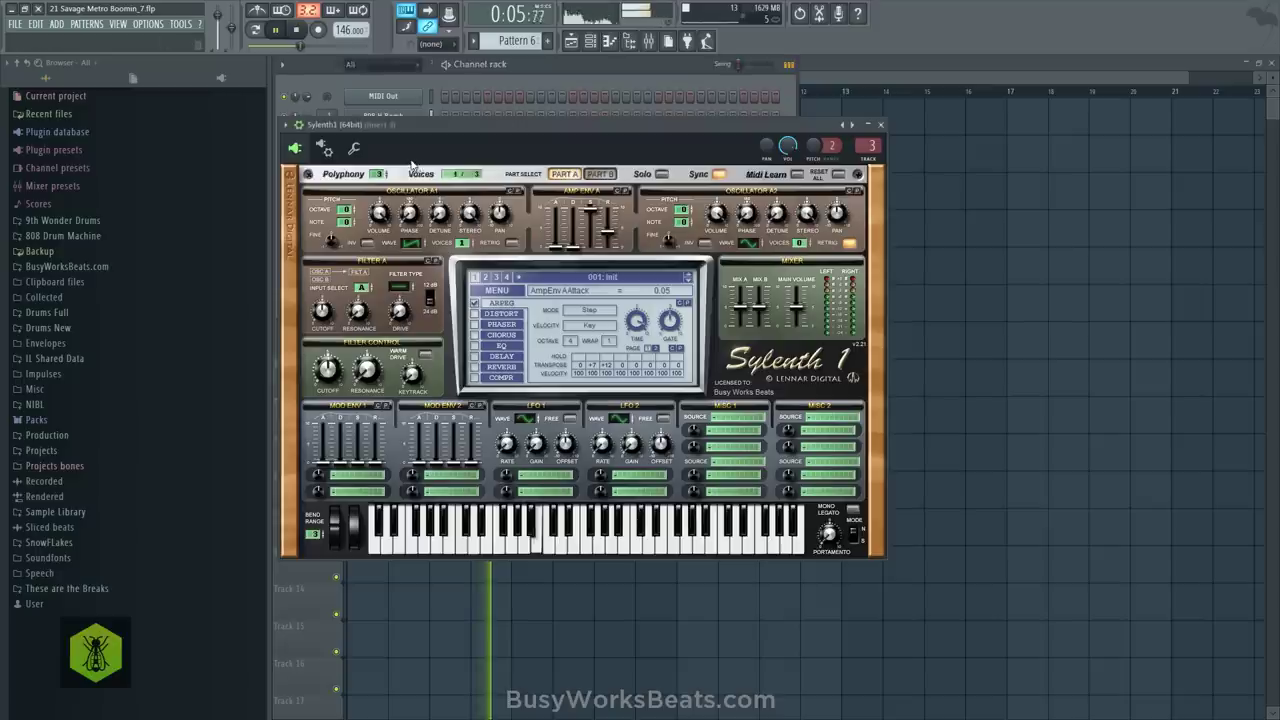
click(881, 125)
right_click(922, 161)
click(592, 43)
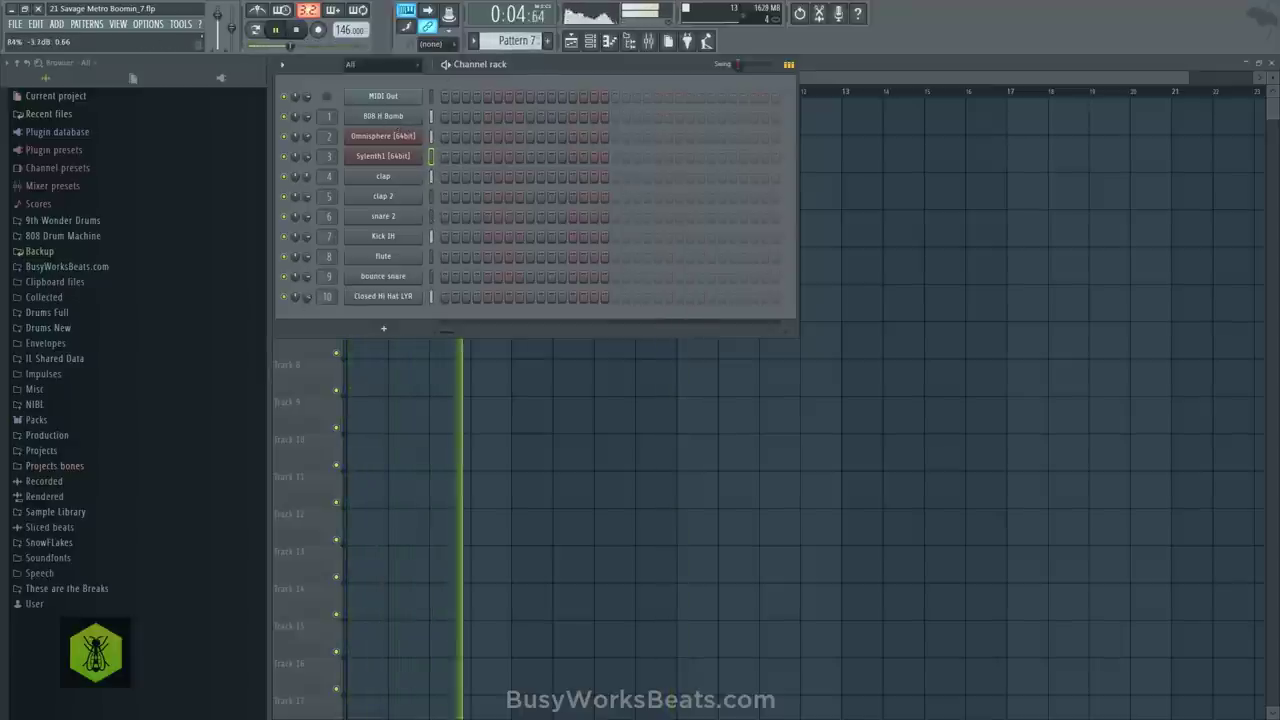
click(395, 136)
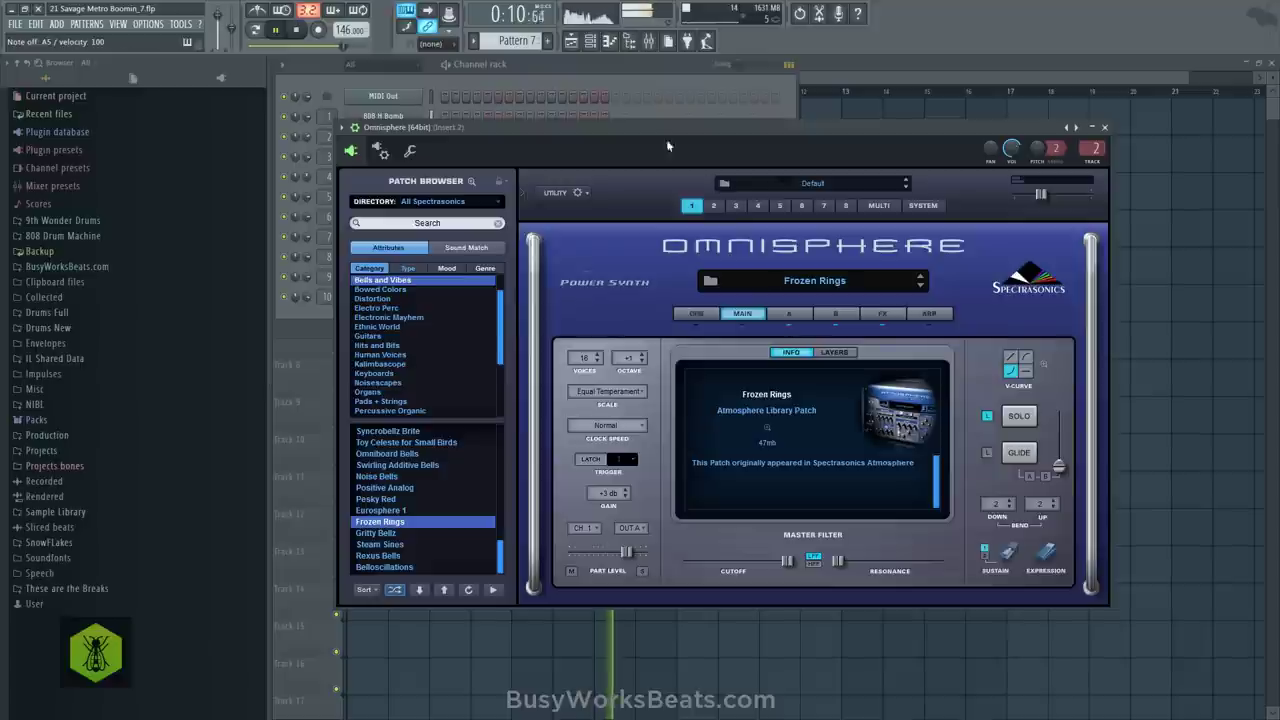
click(620, 71)
Transpose all the Omnisphere notes in Pattern 1 up one octave and listen to the result
drag(528, 38, 528, 72)
click(458, 140)
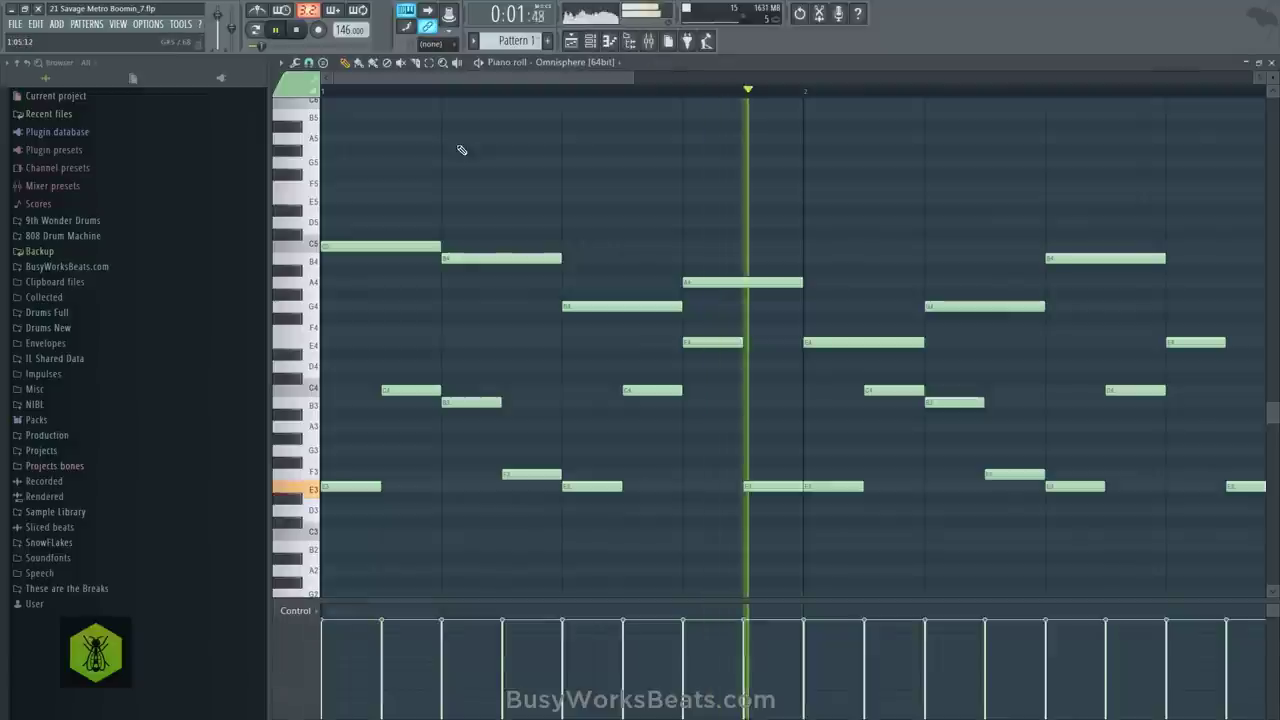
key(space)
scroll(469, 95, down, 3)
key(ctrl+Up)
key(space)
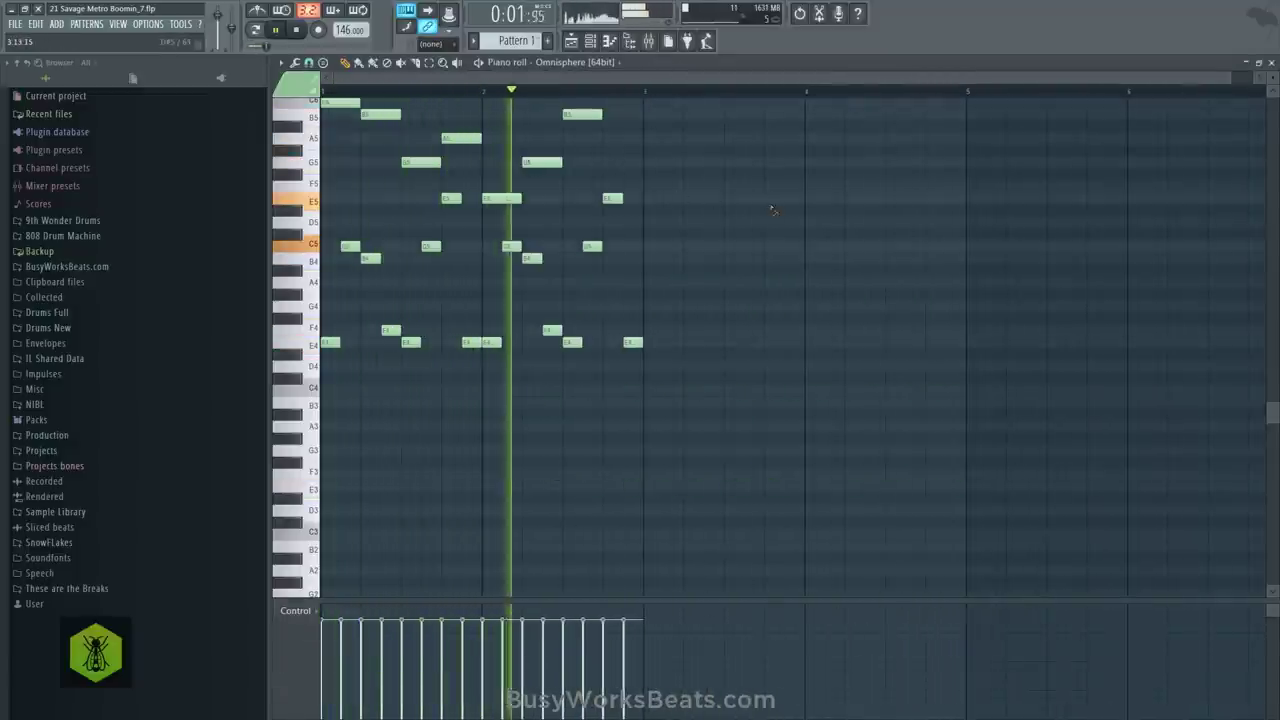
scroll(768, 209, up, 4)
click(1271, 63)
Return to the playlist and save the project as the new version 21 Savage Metro Boomin_8.flp
key(F5)
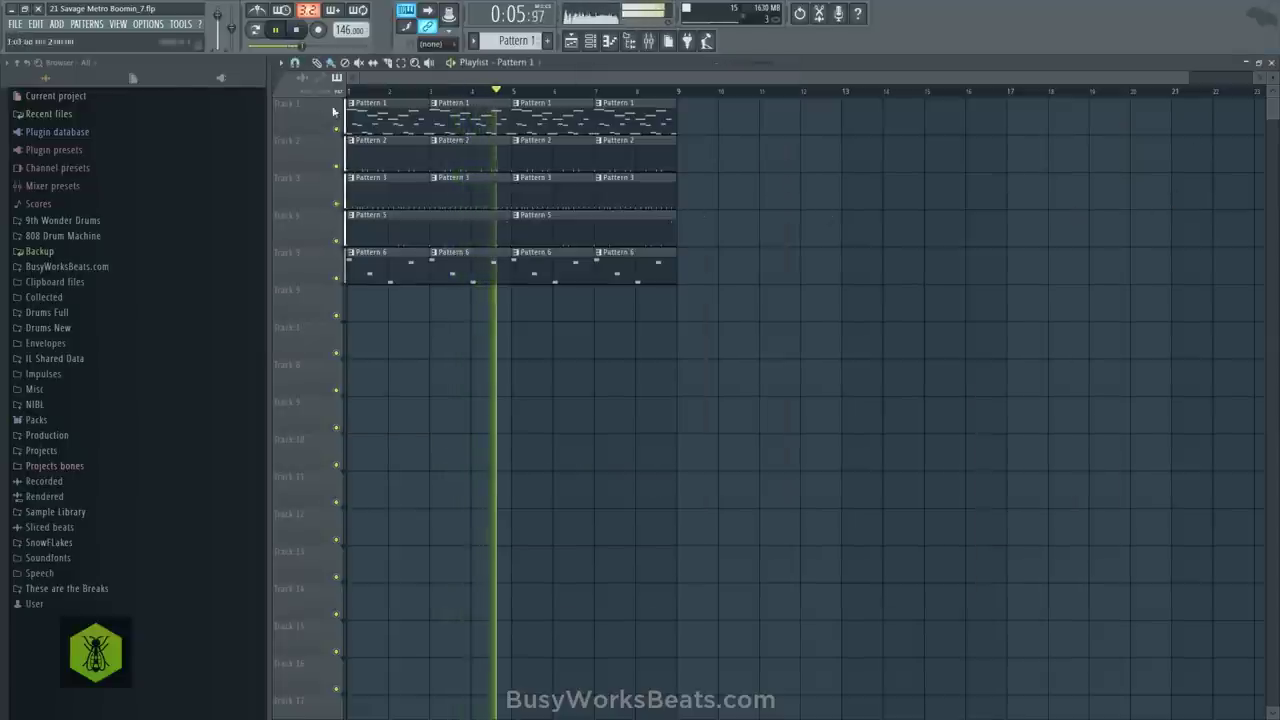
click(15, 23)
click(50, 106)
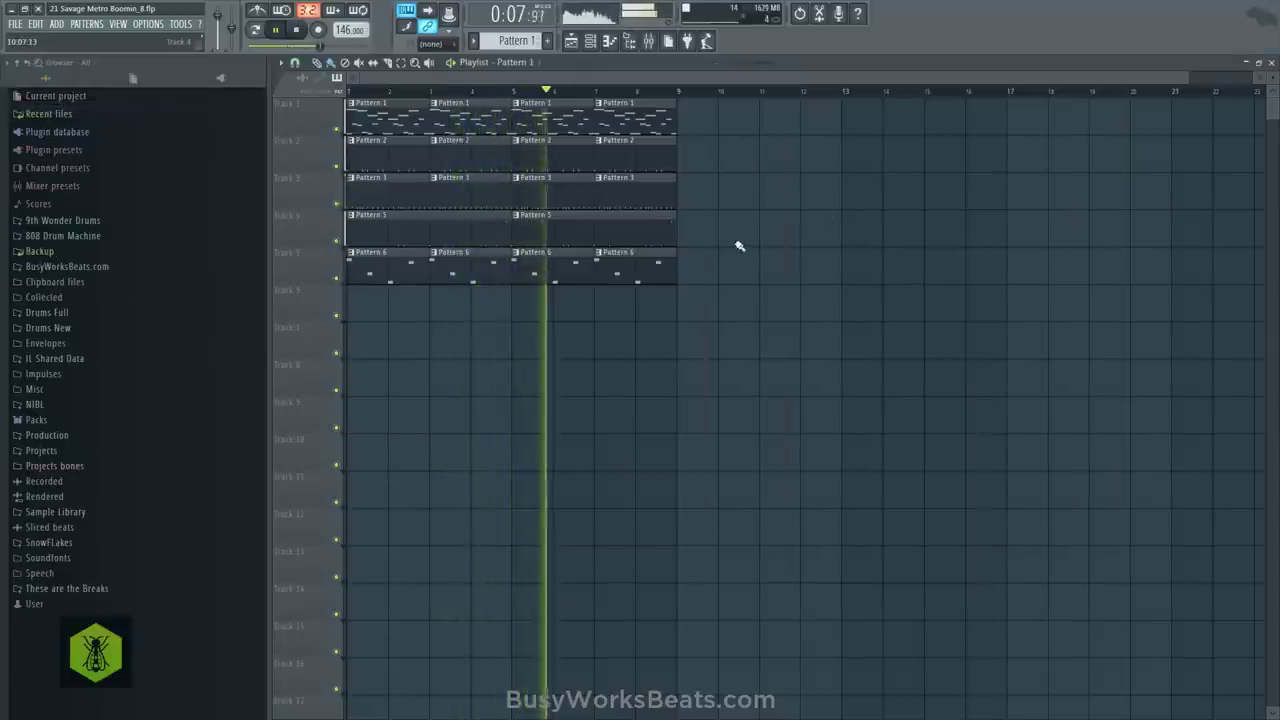
Try a different number of voices on Sylenth1's Oscillator A1 while the song plays
click(593, 48)
click(392, 154)
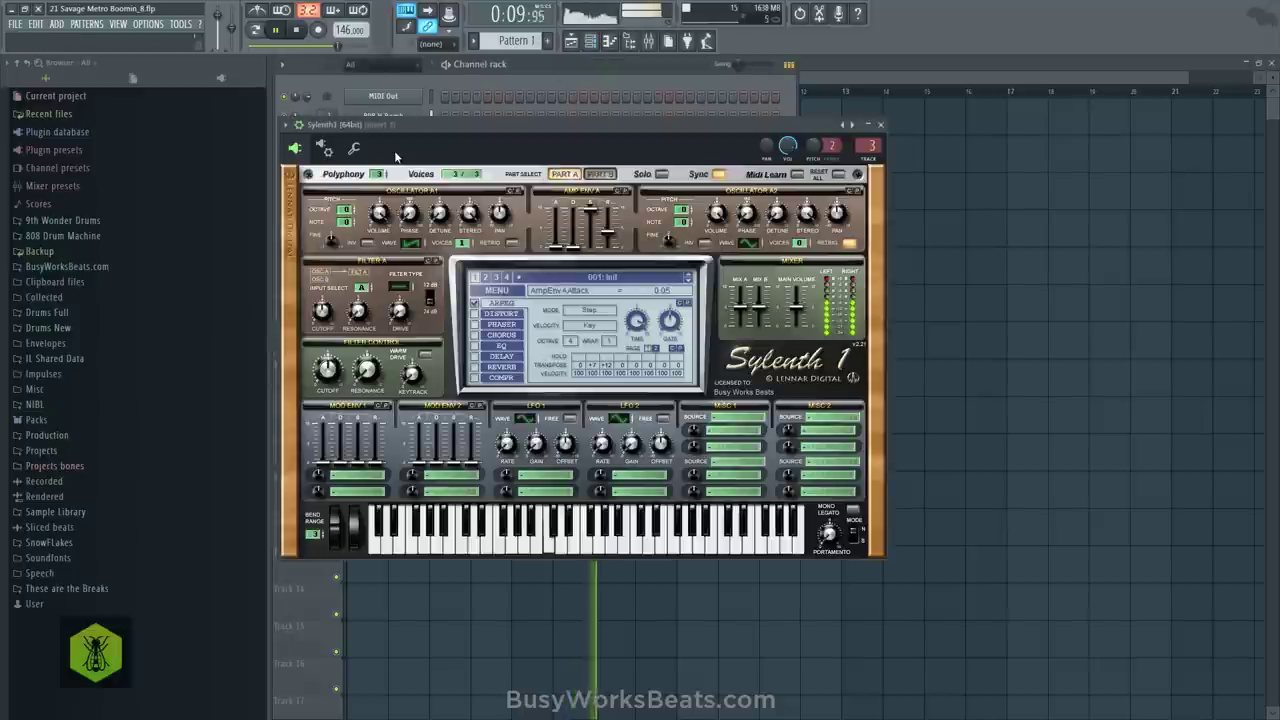
drag(462, 243, 448, 206)
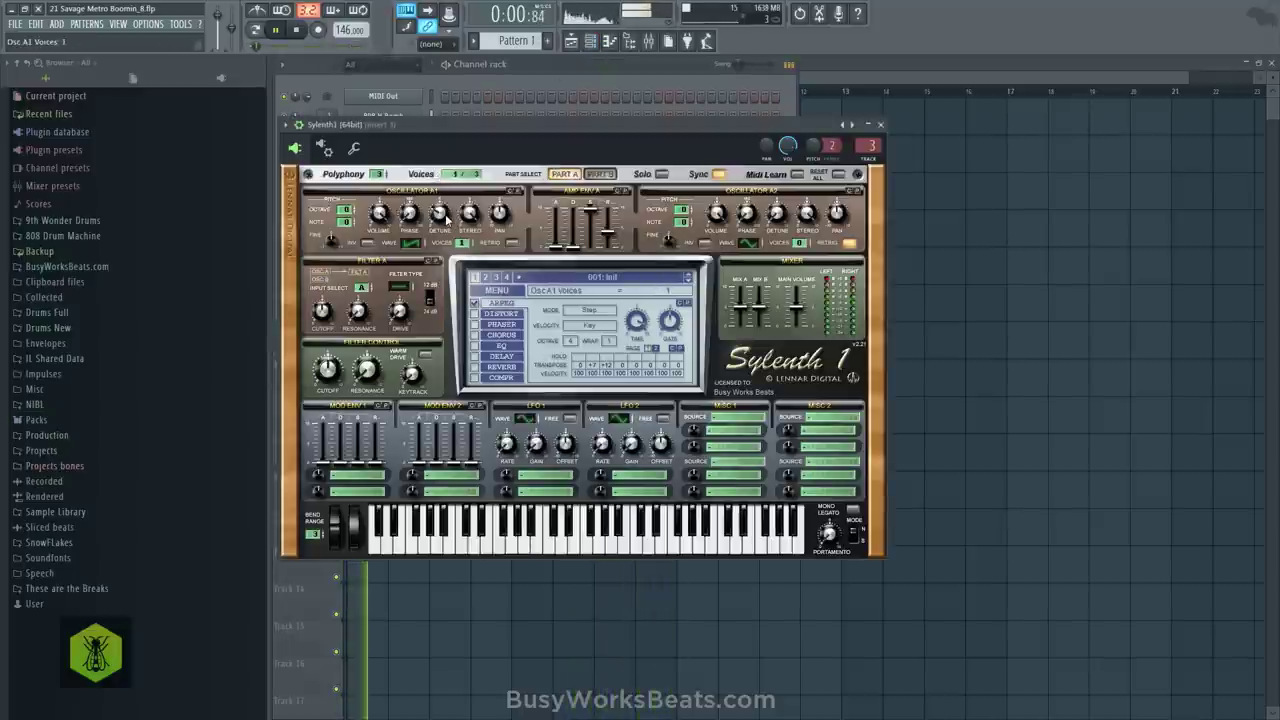
click(949, 202)
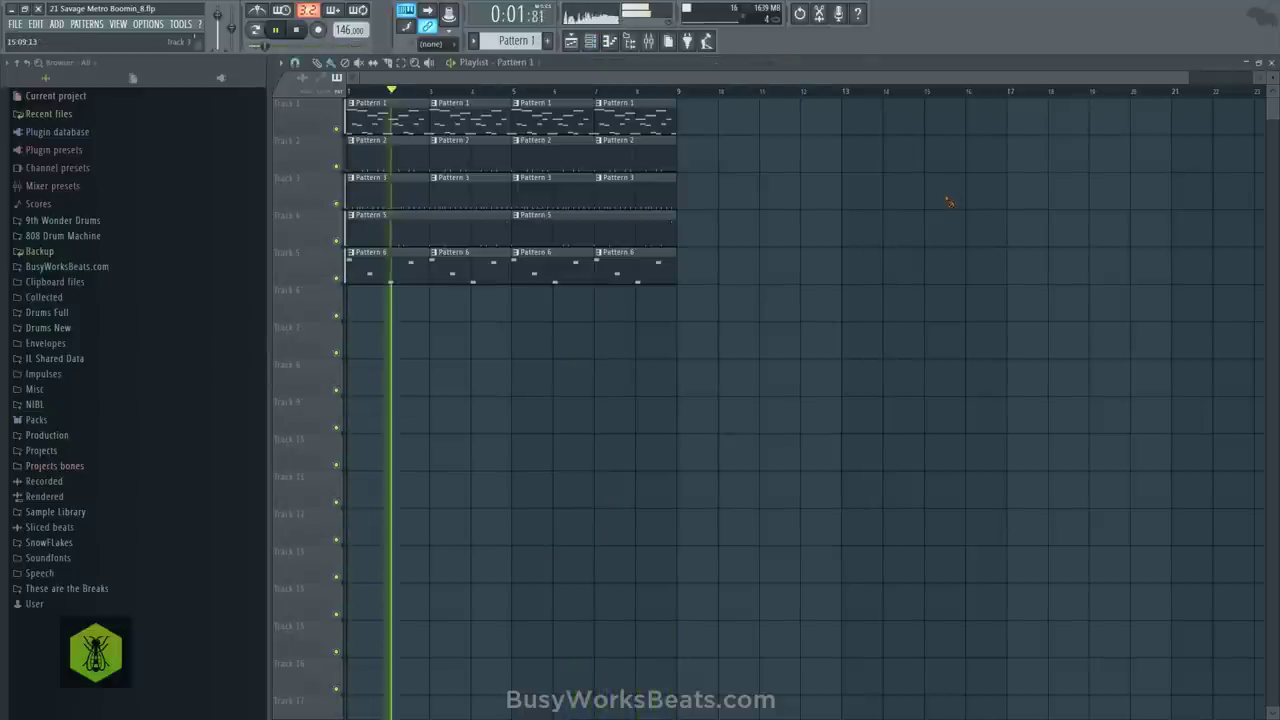
Adjust Supercharger GT on mixer Insert 1, setting its wet/dry mix to 70% / 31%
click(590, 45)
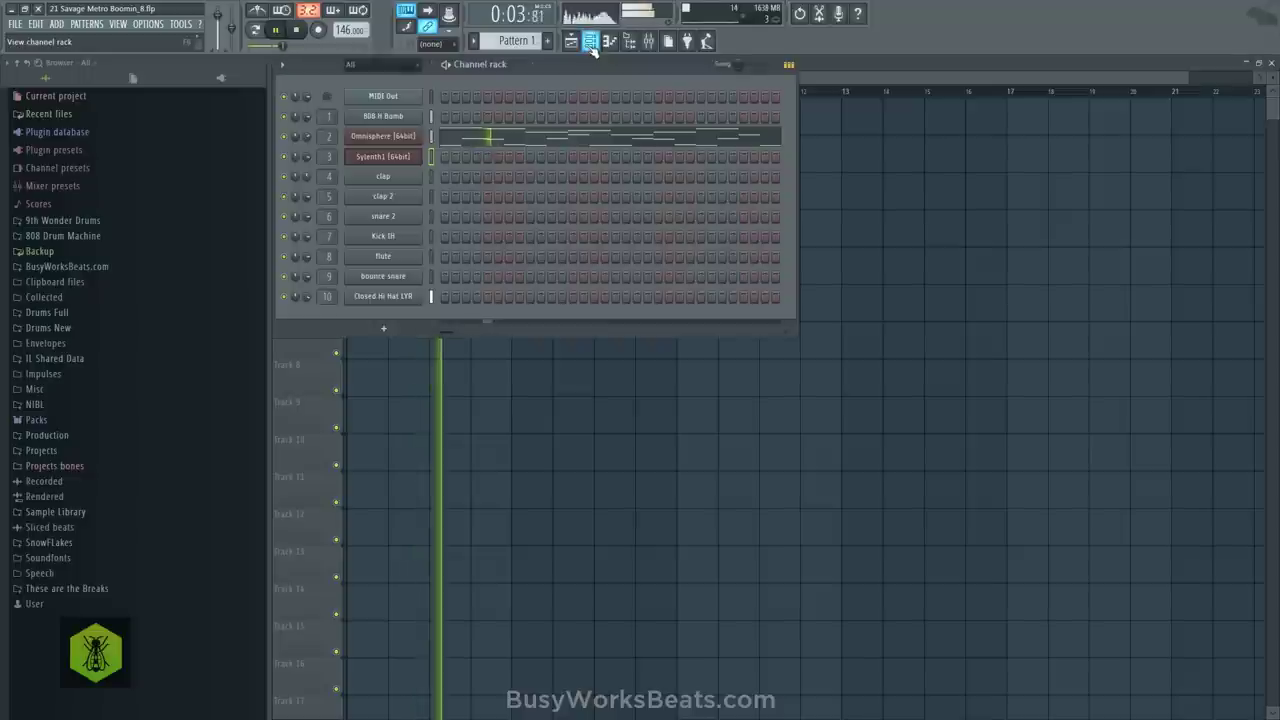
click(648, 42)
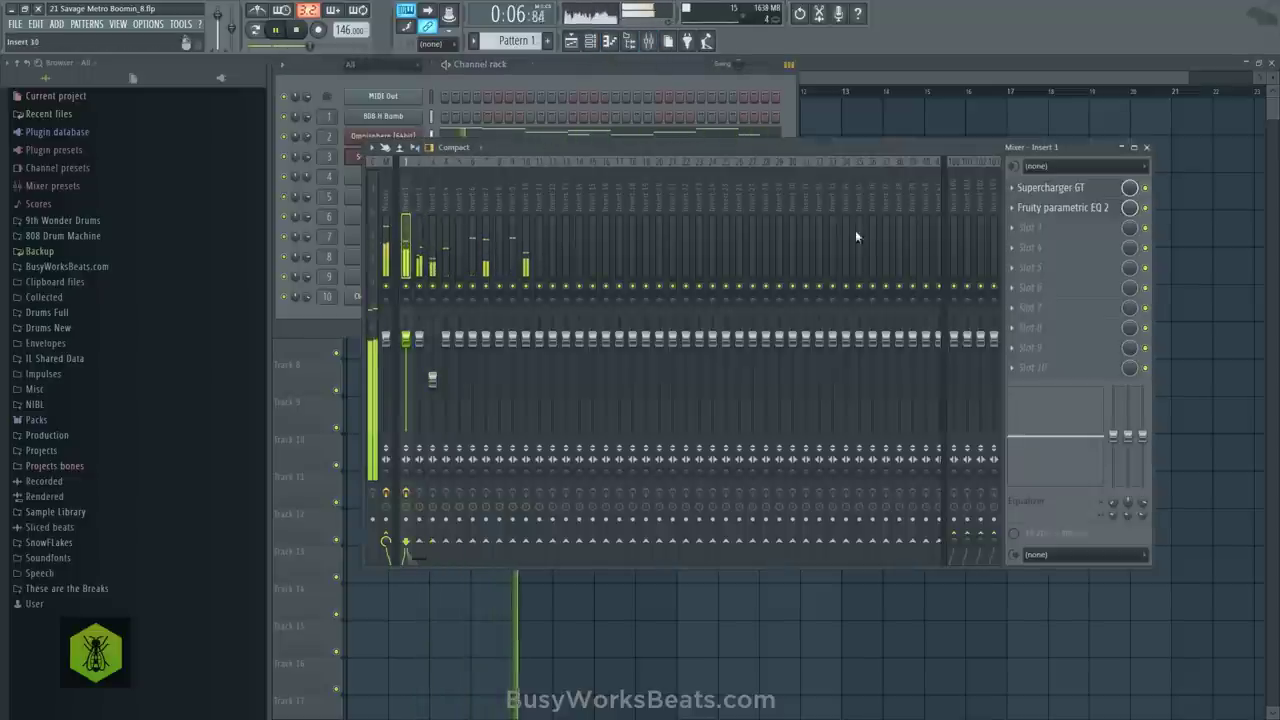
click(1072, 190)
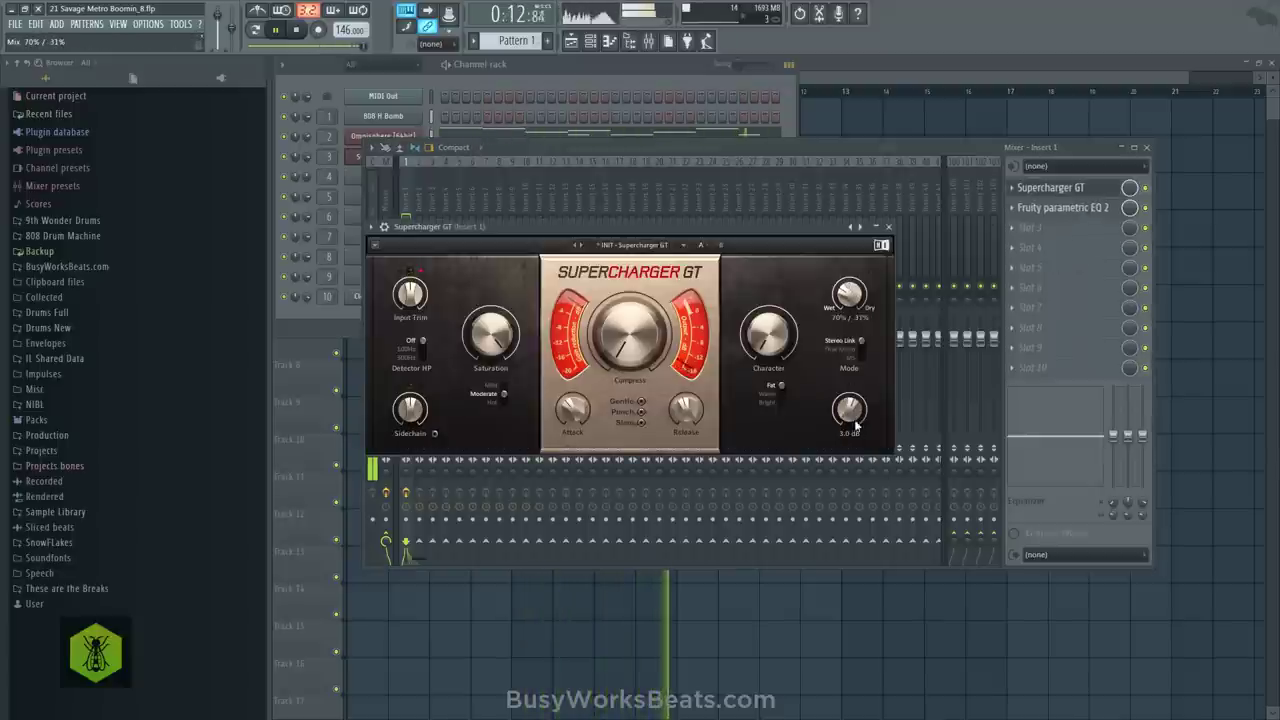
click(888, 228)
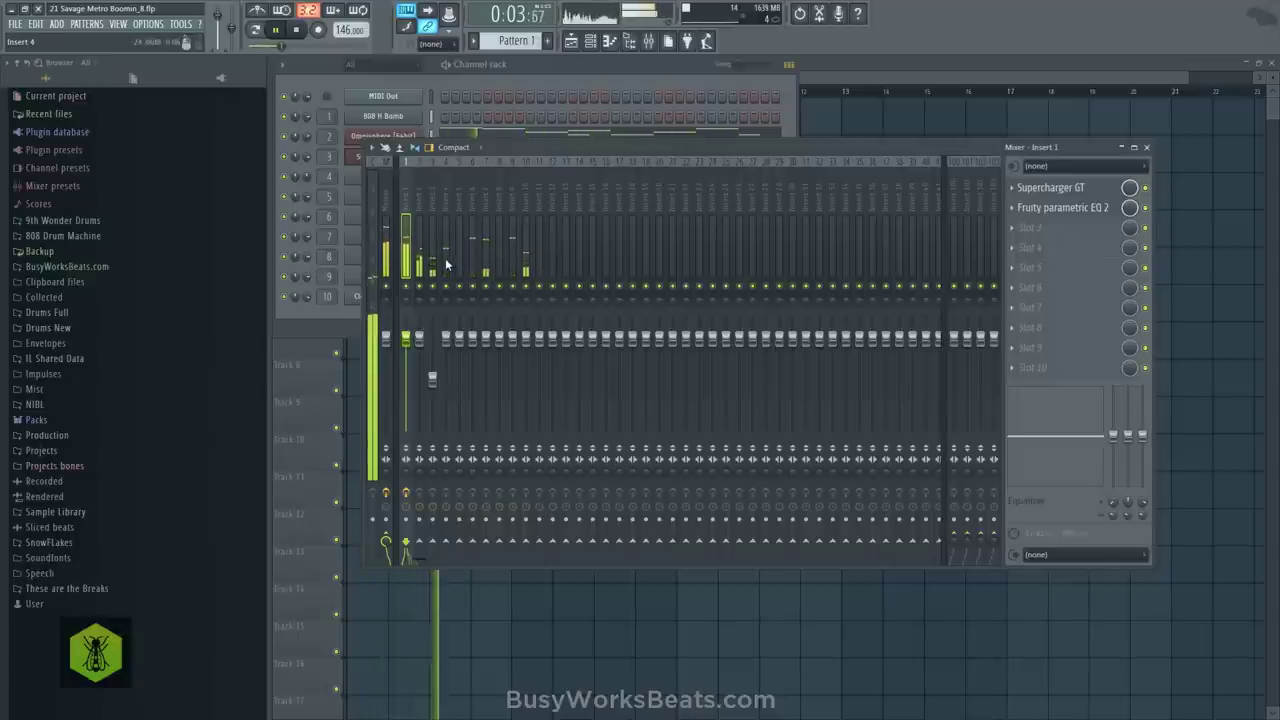
Load Transient Processor in the first effect slot of mixer Insert 7 and set its attack to 70%
click(487, 230)
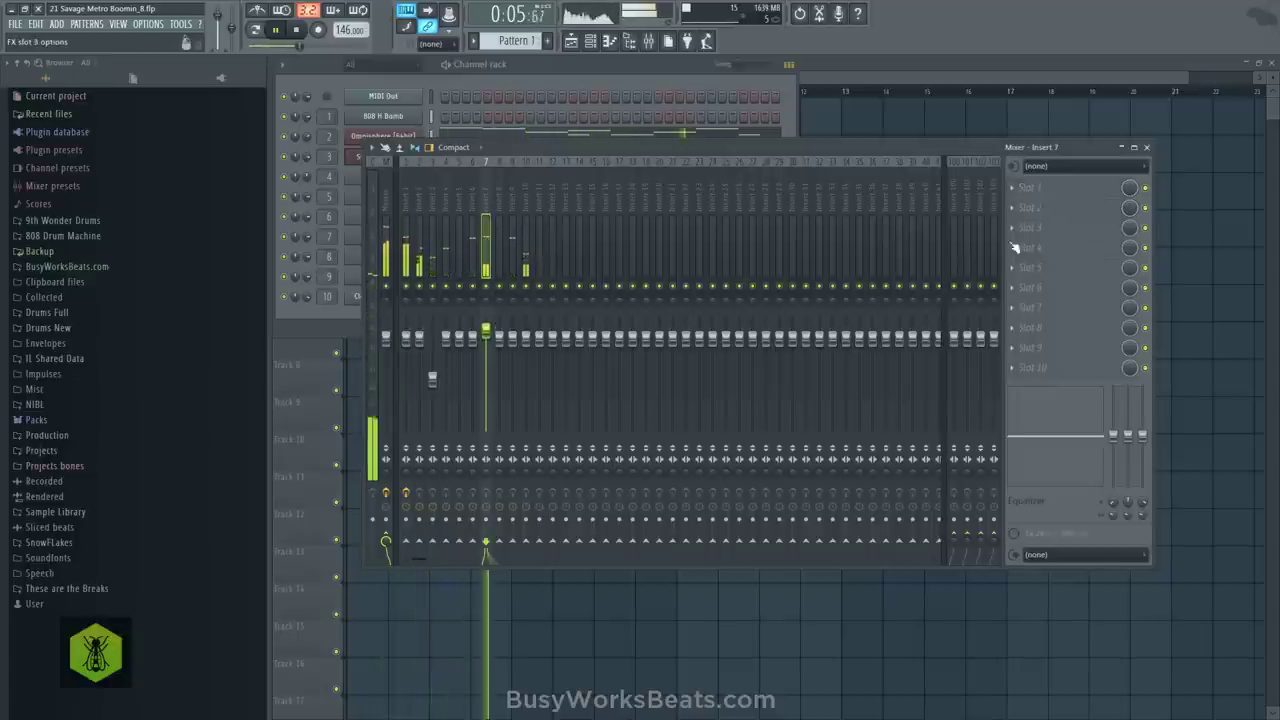
click(1028, 188)
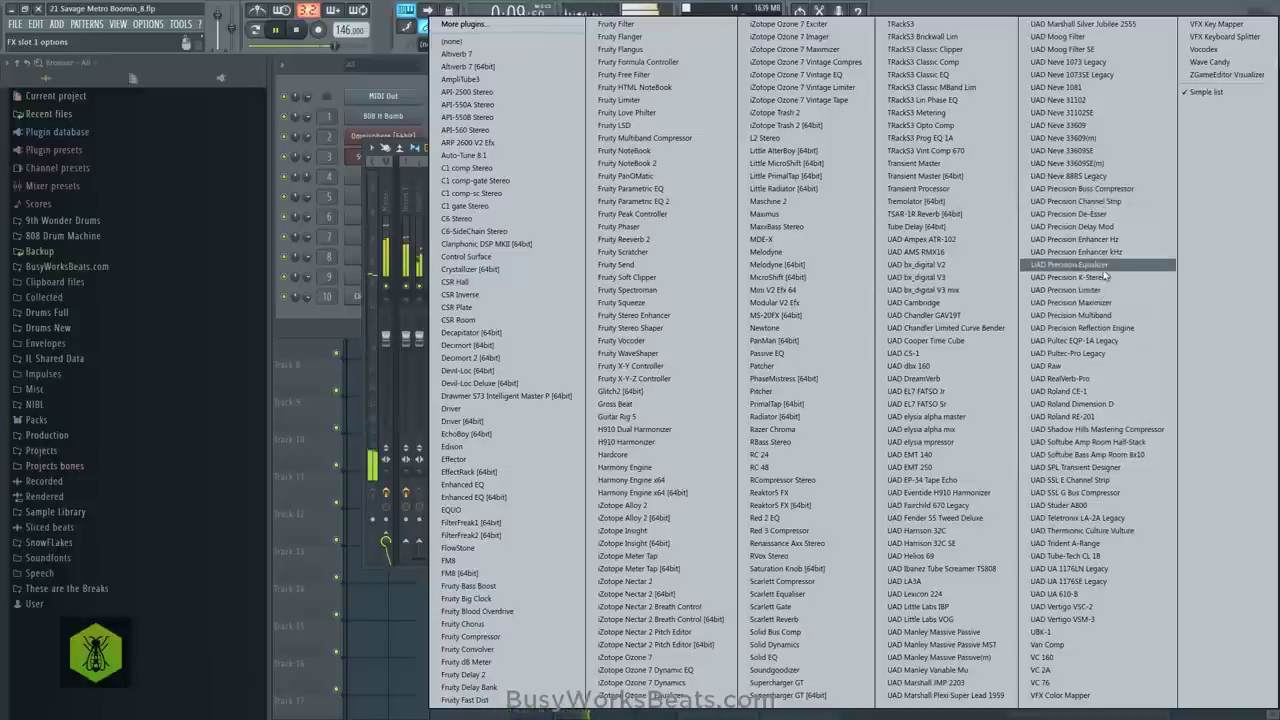
click(950, 188)
mouse_move(703, 243)
mouse_down()
mouse_move(688, 244)
mouse_move(703, 260)
mouse_up()
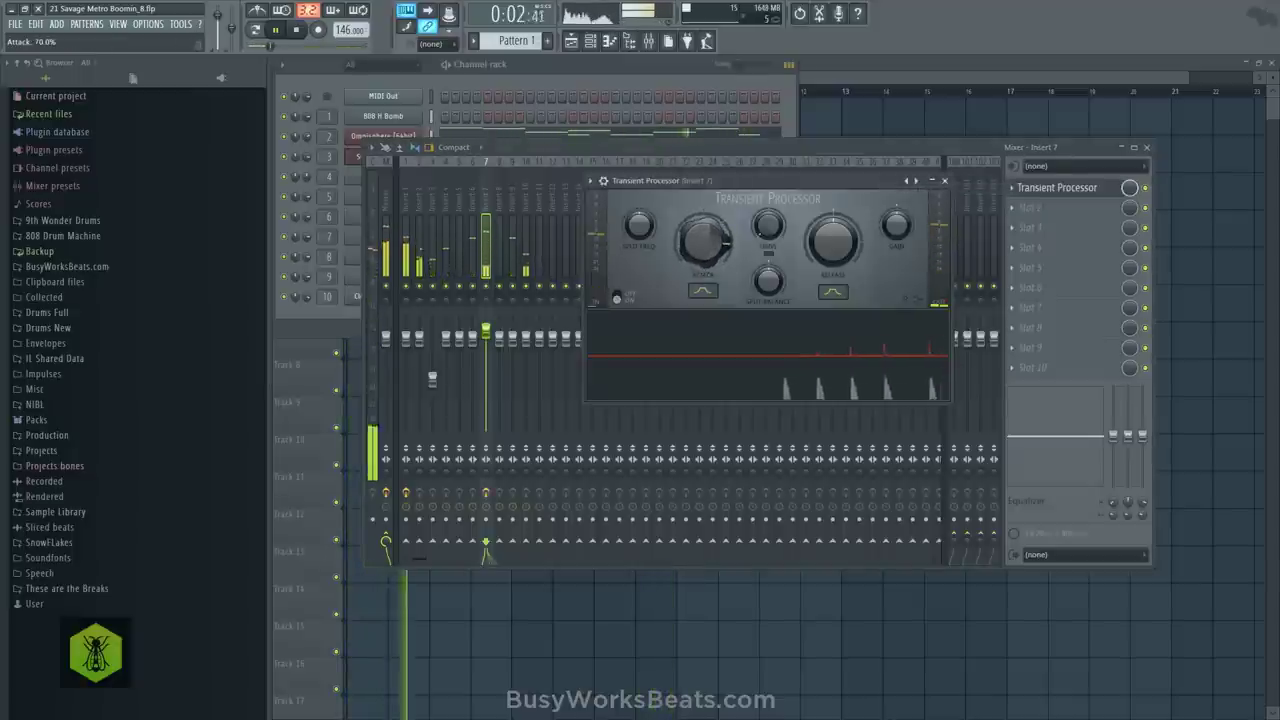
click(944, 181)
Switch the channel rack to Pattern 2 and save the project as the new version 21 Savage Metro Boomin_9.flp
click(639, 72)
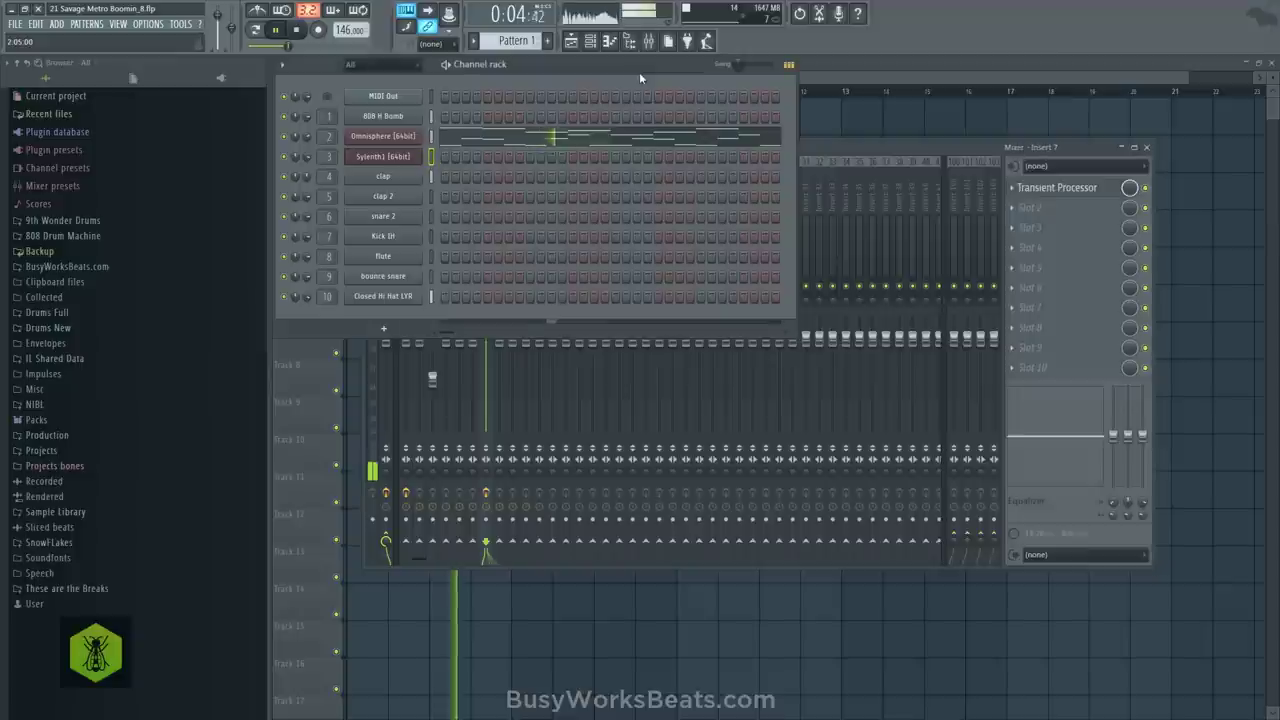
drag(517, 41, 517, 35)
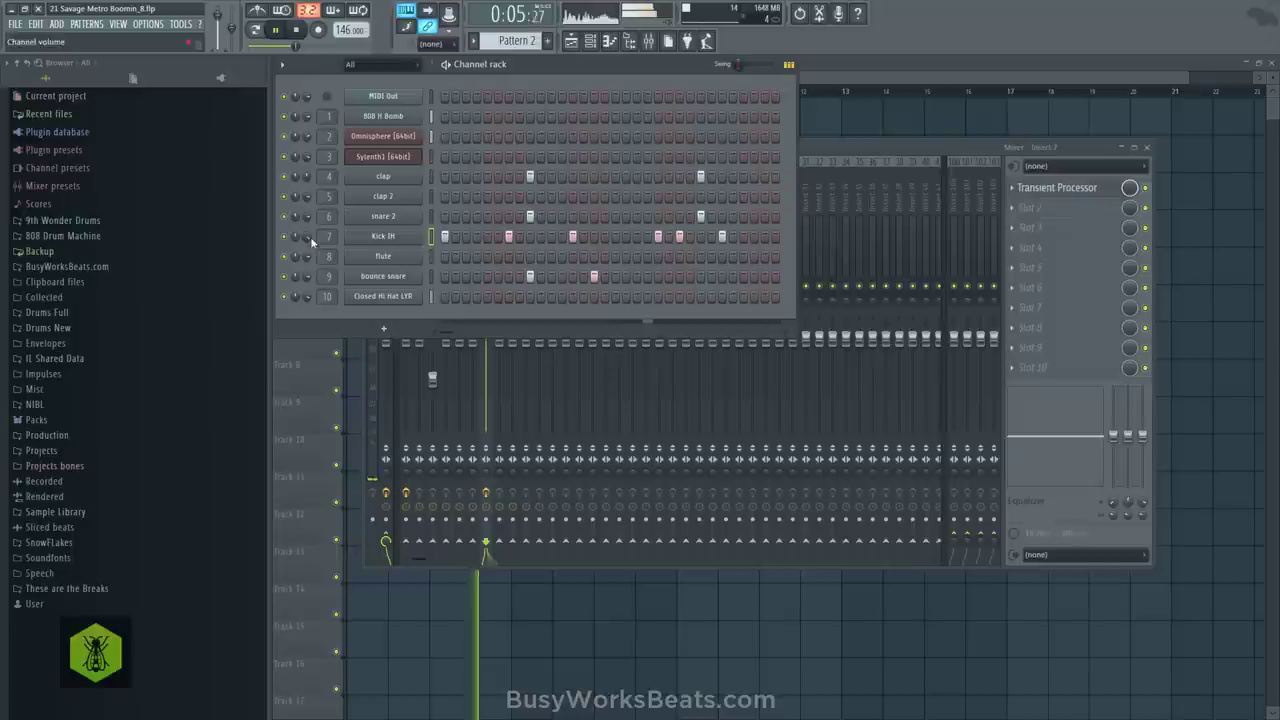
click(812, 157)
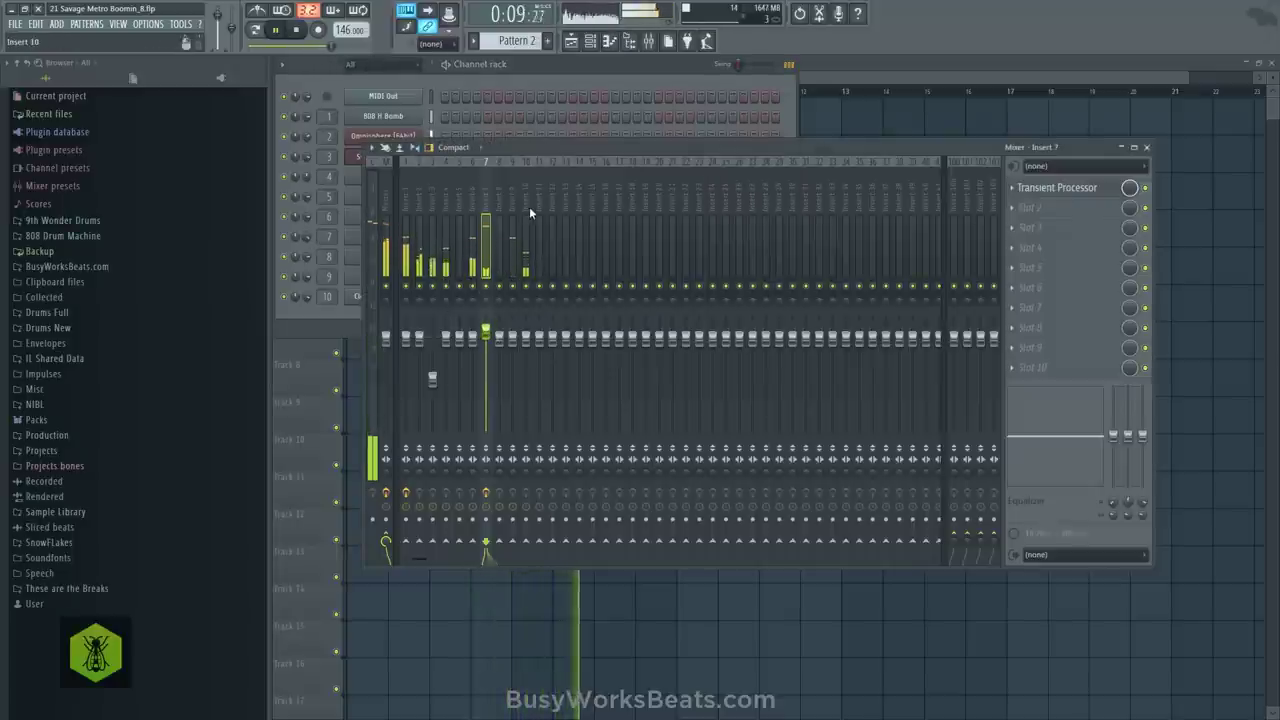
click(15, 23)
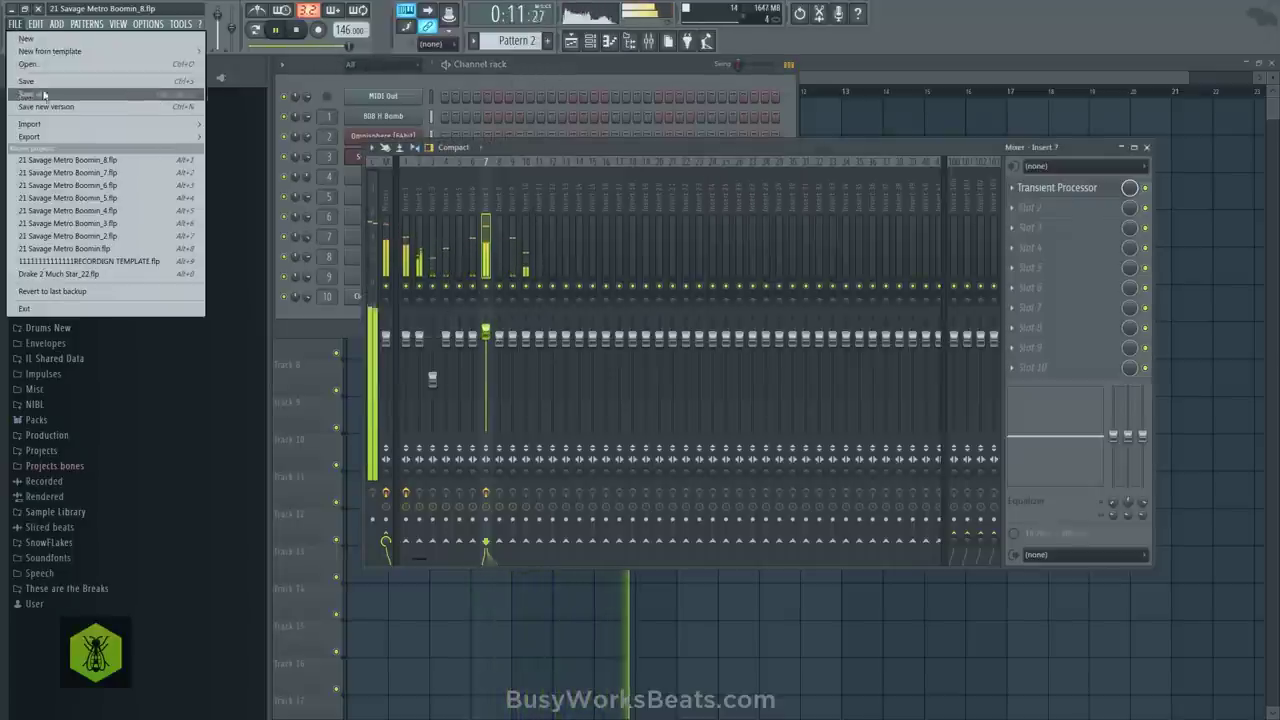
click(45, 86)
Select all playlist clips in the first eight bars and duplicate them directly after, starting at bar 9
key(F12)
drag(740, 318, 393, 97)
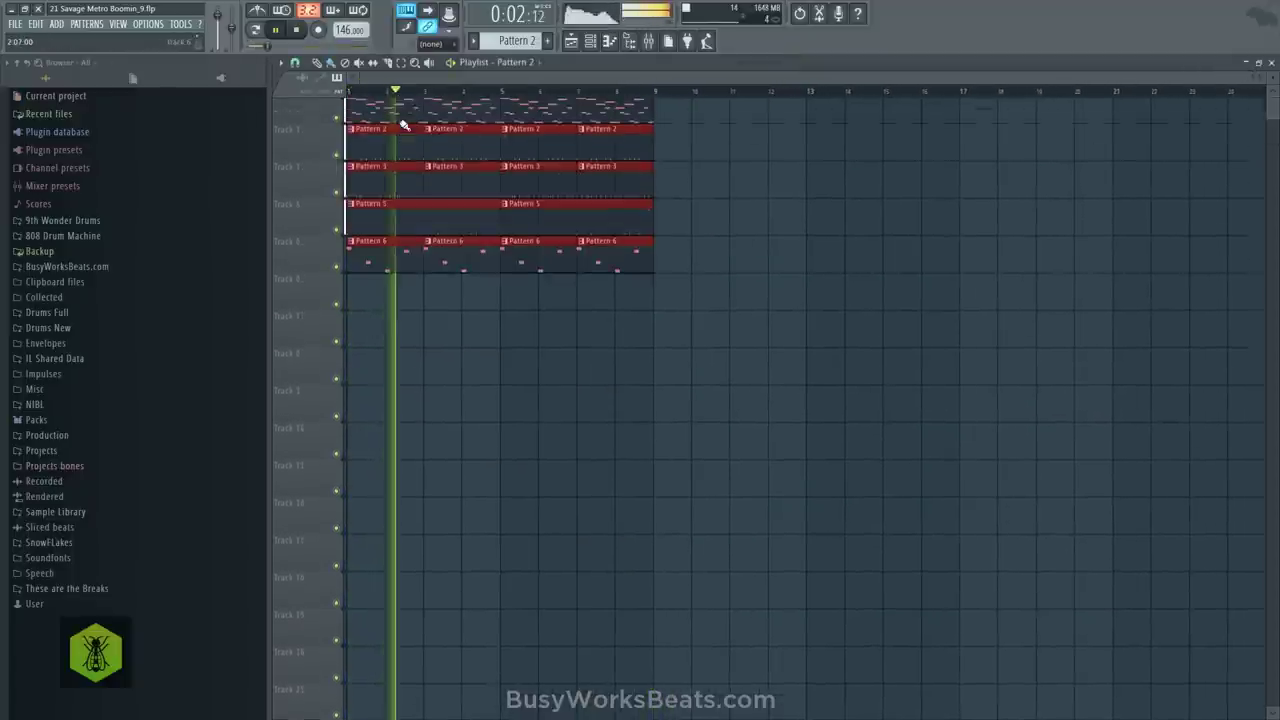
key(ctrl+b)
scroll(735, 122, down, 2)
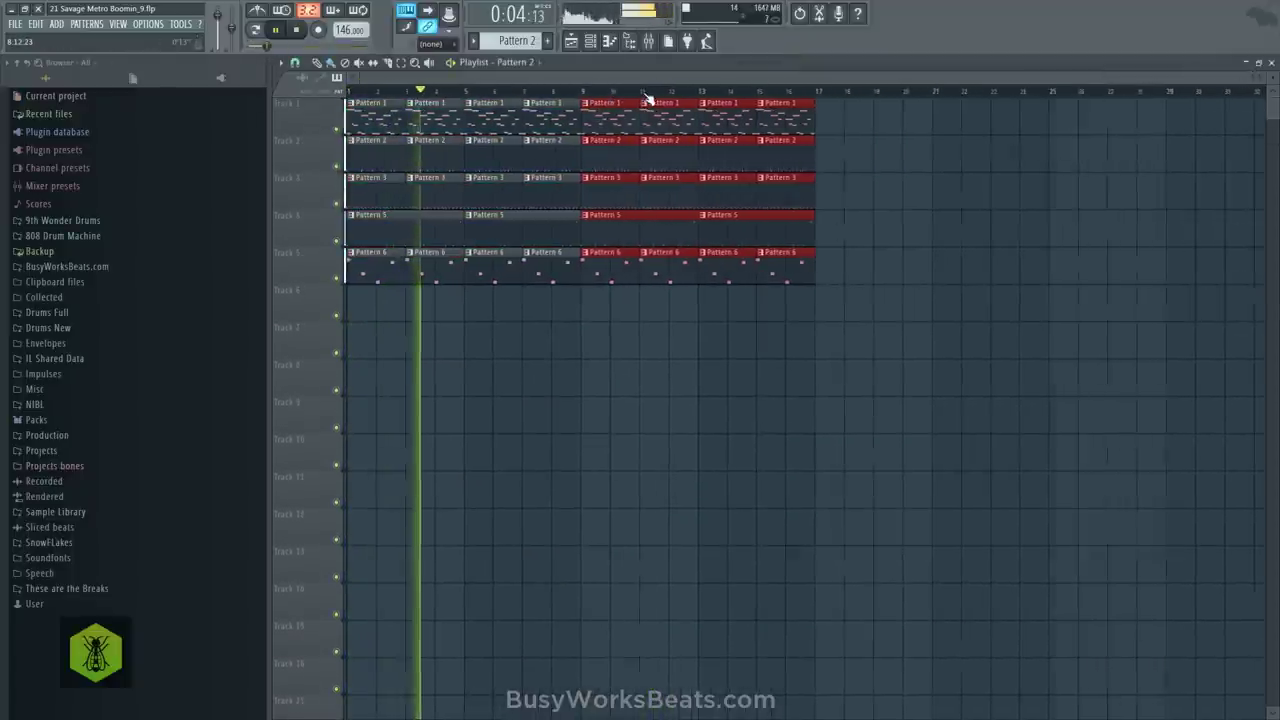
Lower the volume faders of mixer Inserts 1 to 10 together by about 3 dB
click(648, 41)
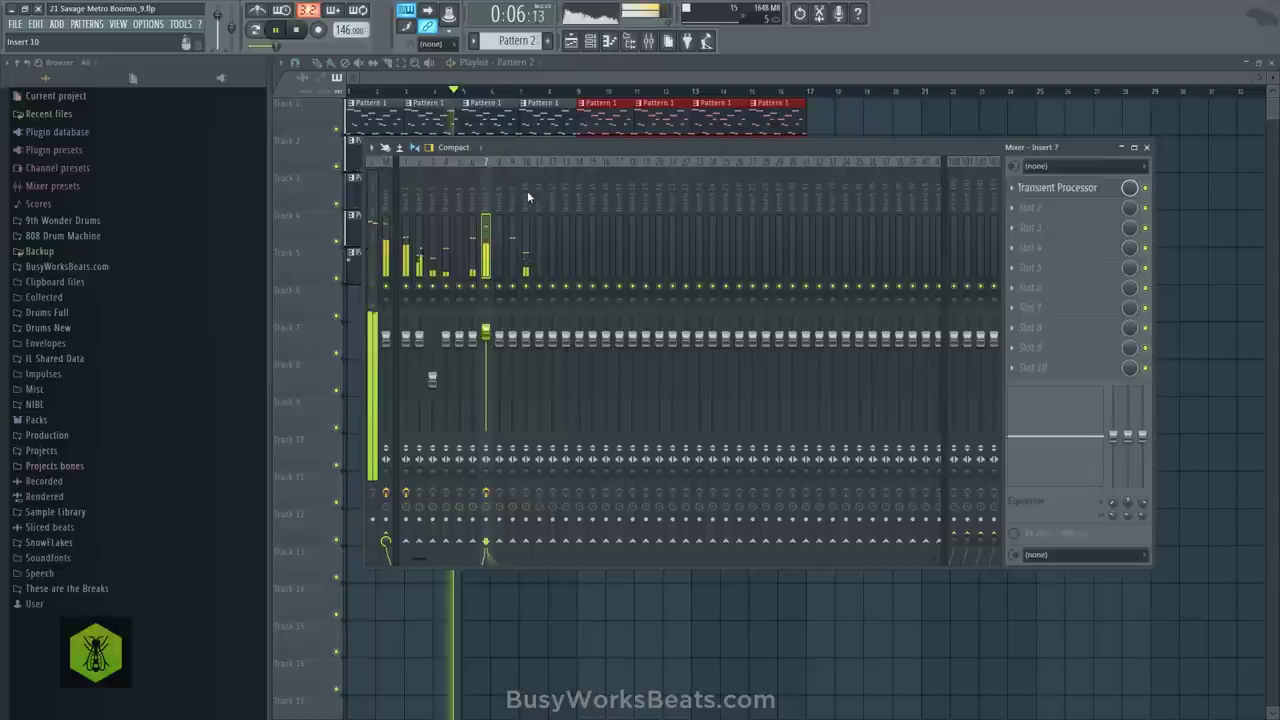
drag(527, 198, 406, 205)
click(473, 344)
drag(476, 349, 476, 364)
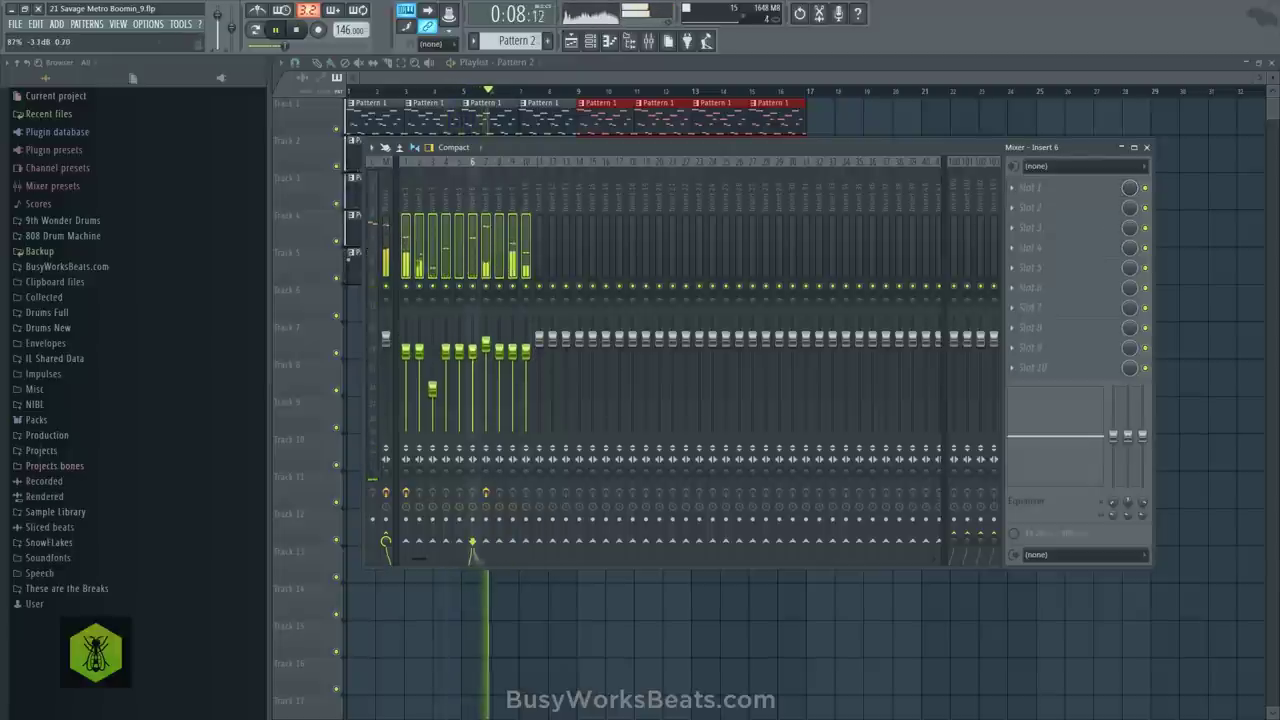
click(524, 190)
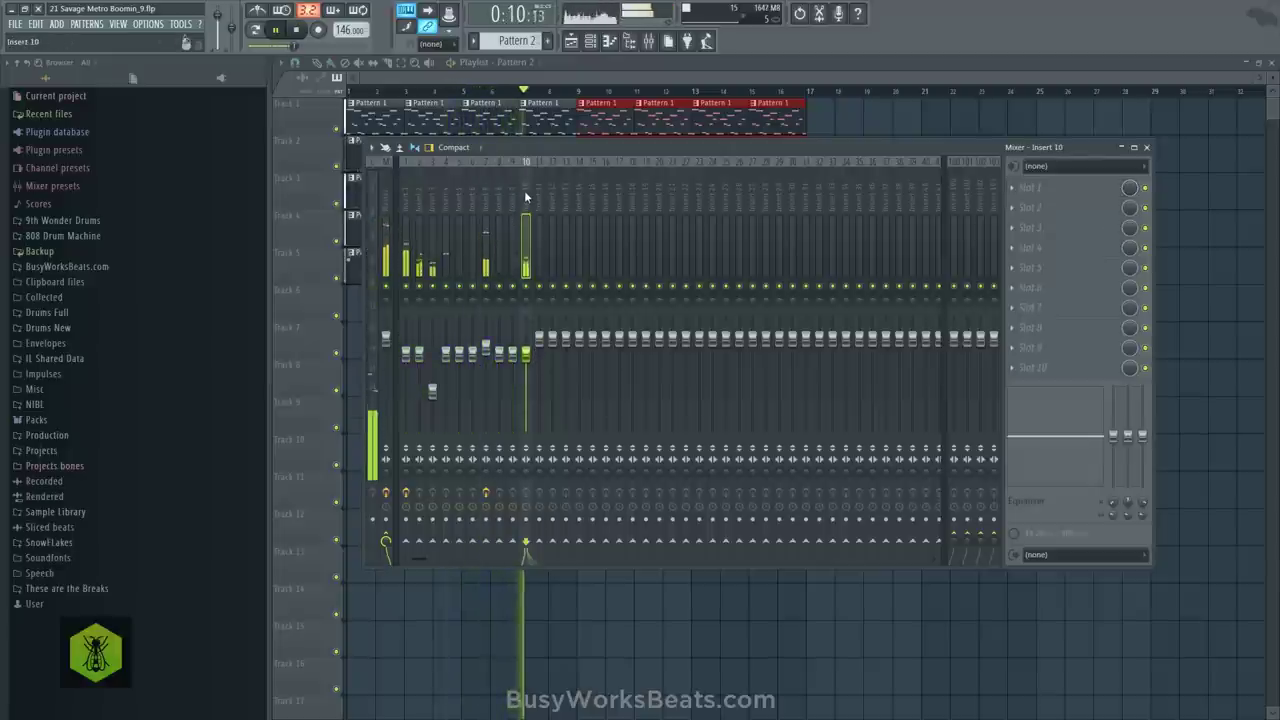
Deselect the playlist clips and bring the volume of the Microphone mixer track all the way down
ctrl+click(842, 131)
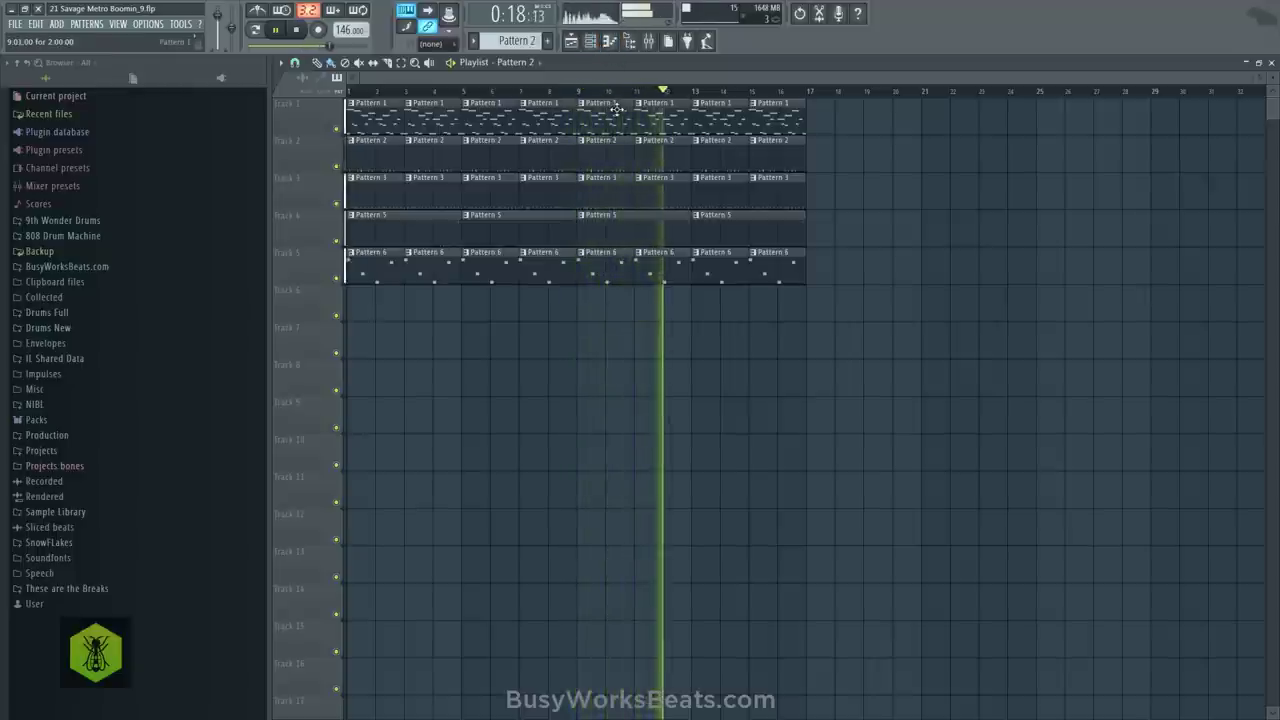
click(649, 40)
scroll(665, 193, down, 15)
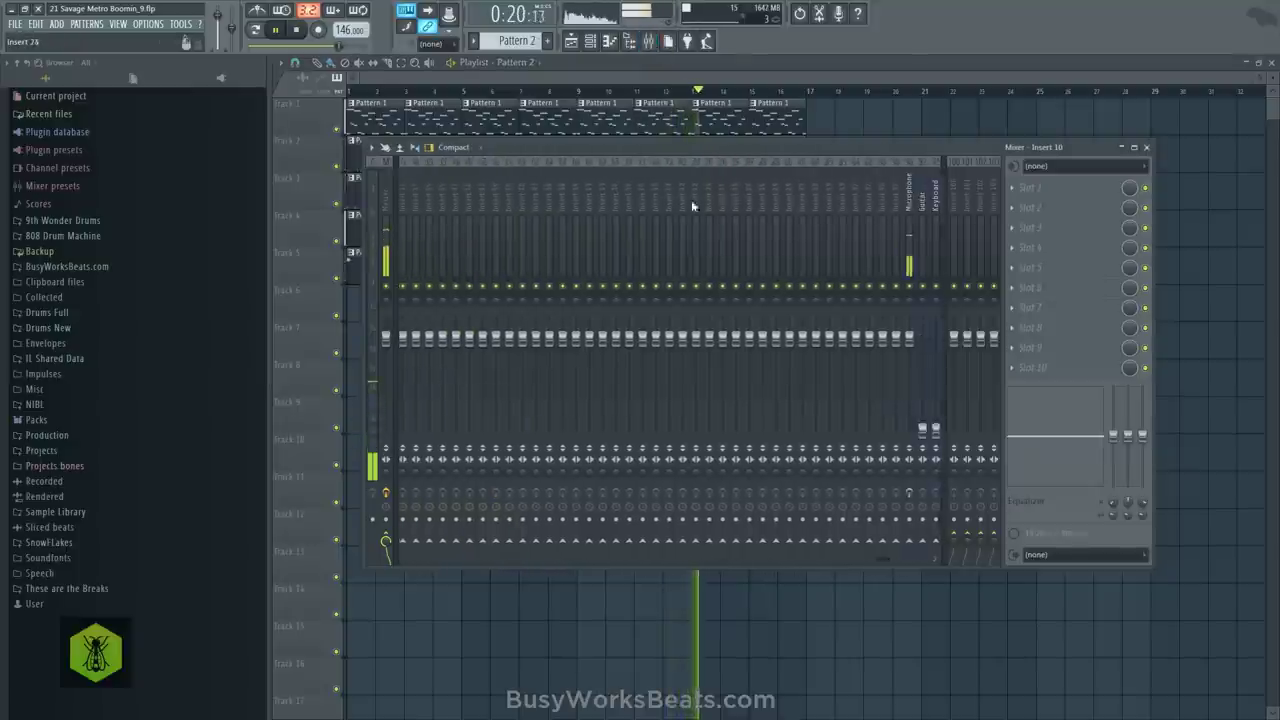
click(818, 432)
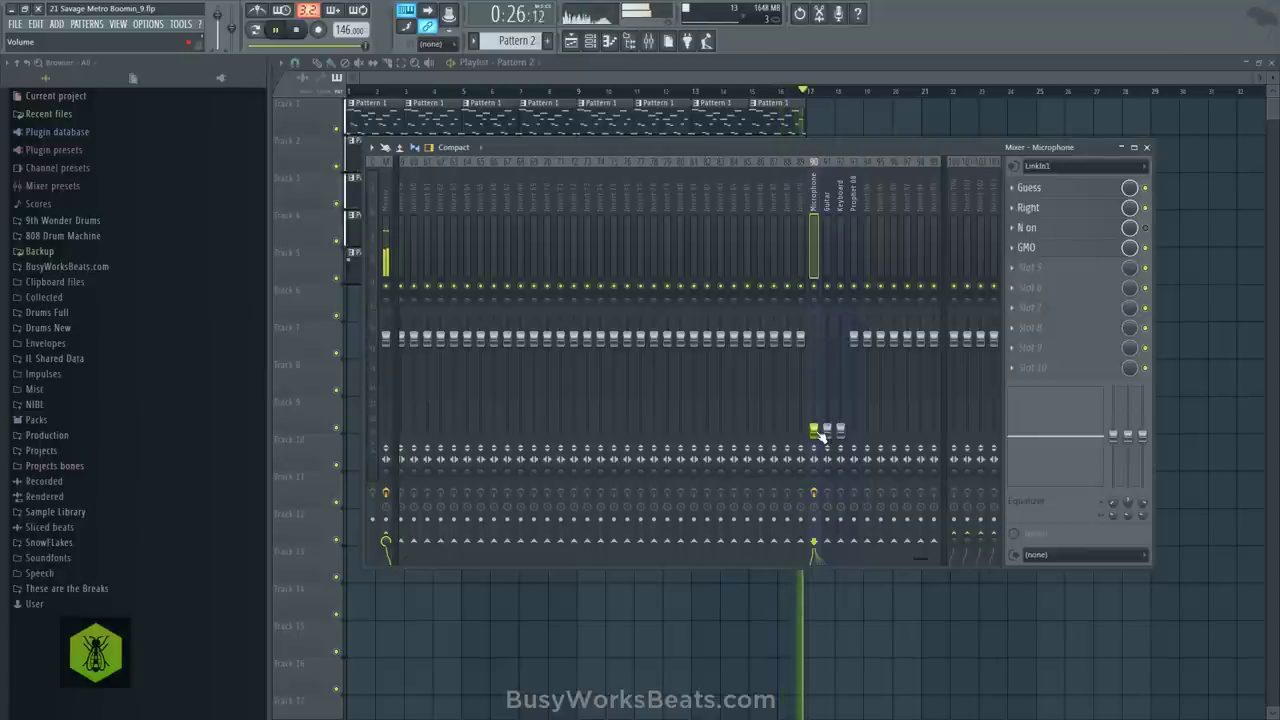
scroll(489, 214, up, 8)
scroll(489, 212, up, 5)
Check the Band 2 setting of Fruity Parametric EQ 2 on mixer Insert 1
click(407, 190)
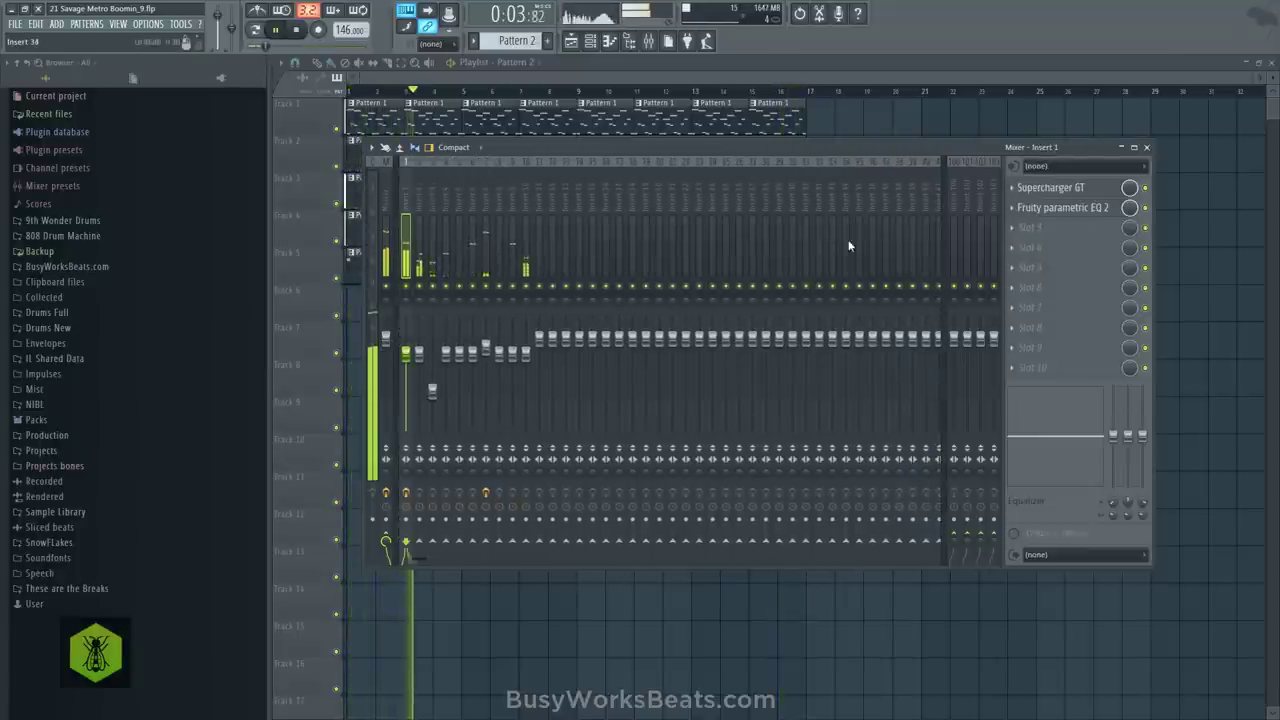
click(1028, 236)
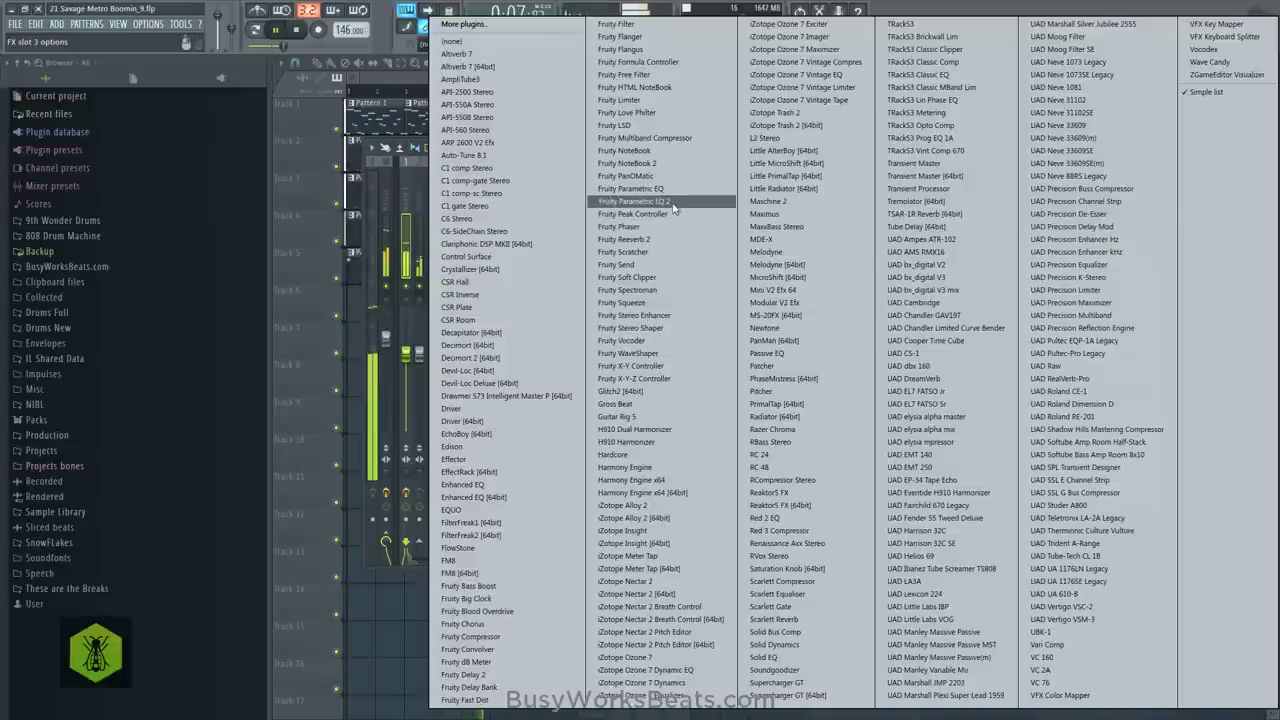
click(405, 201)
click(1068, 210)
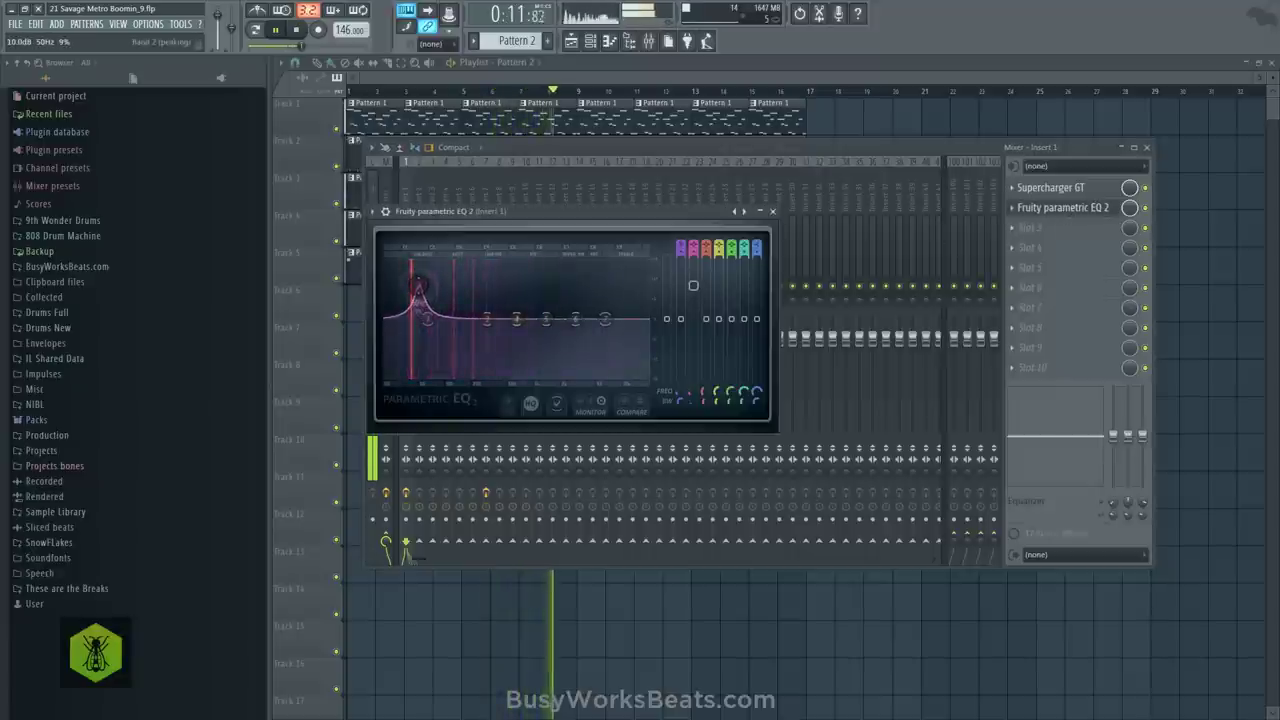
click(775, 211)
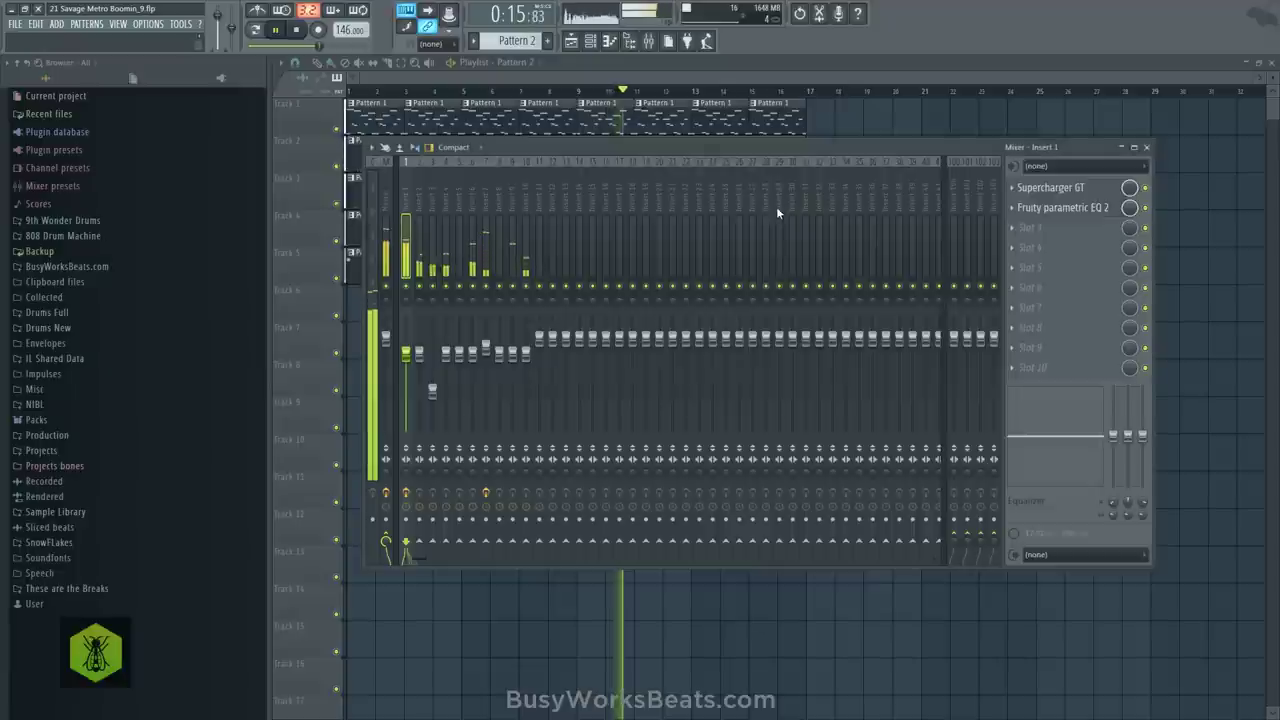
Shorten the tail of the 808 H Bomb sample by raising its quick fade-out while the song plays
key(F6)
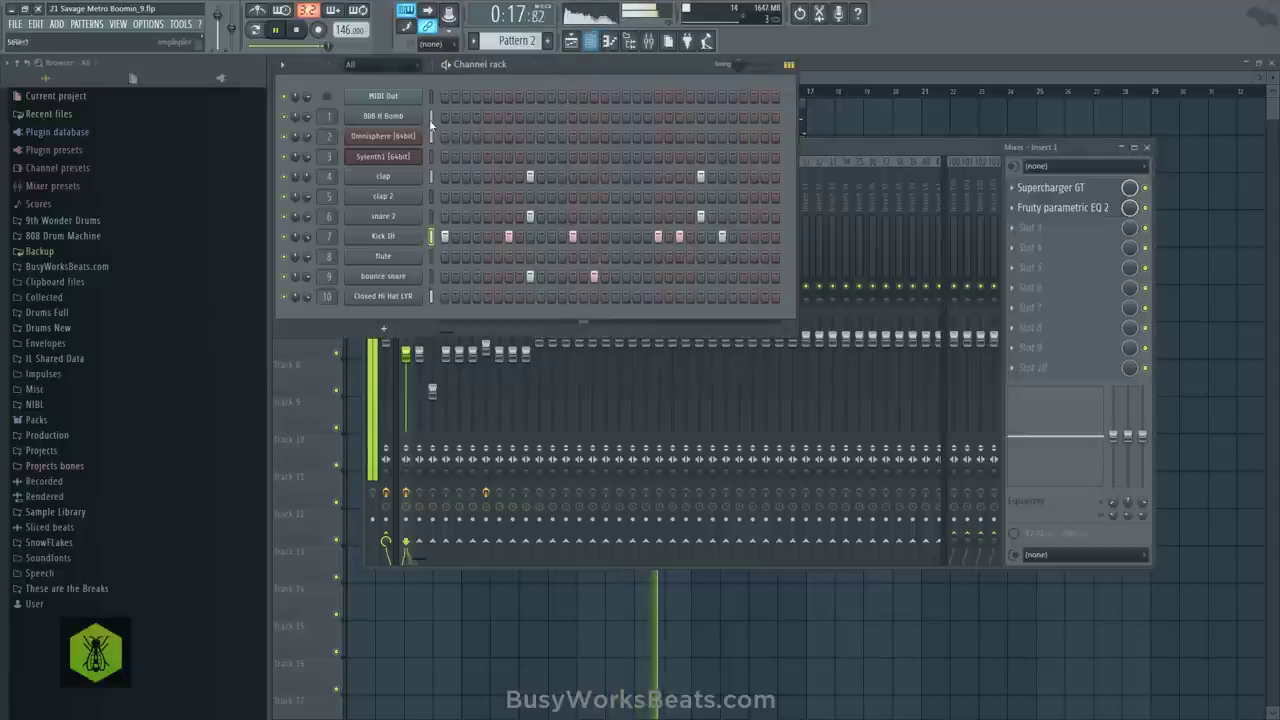
click(397, 118)
click(431, 281)
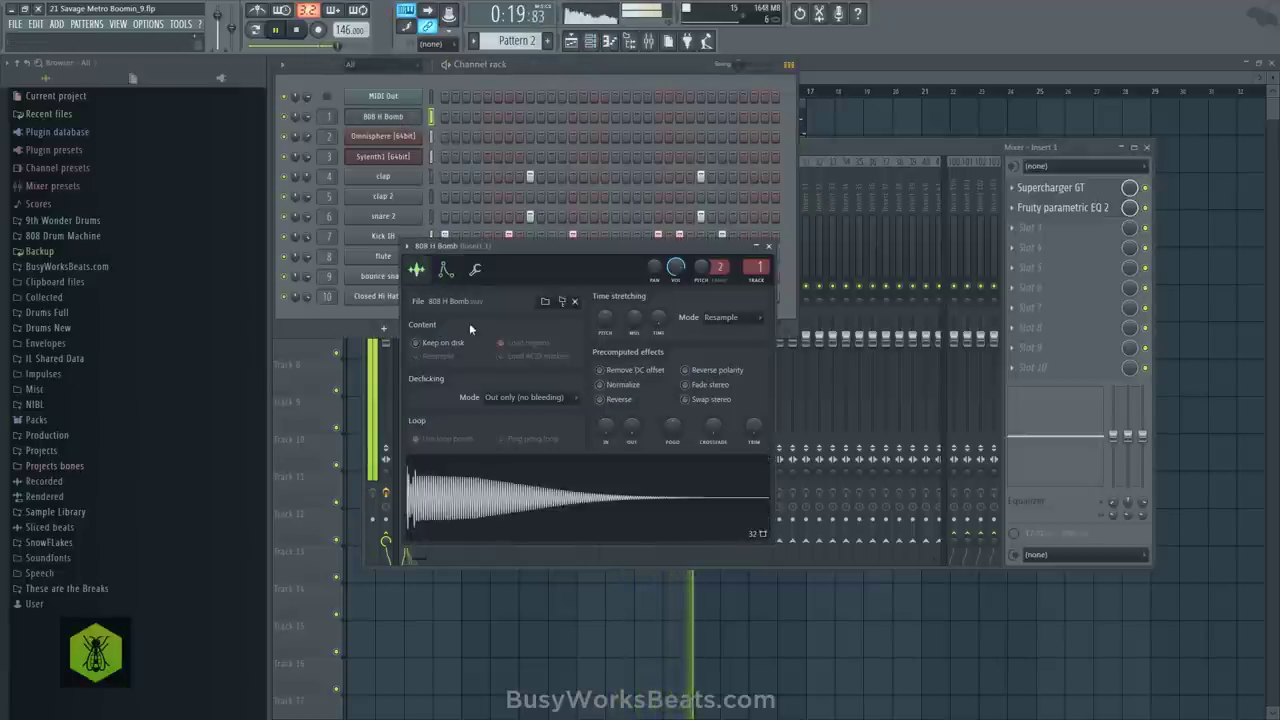
drag(633, 431, 633, 422)
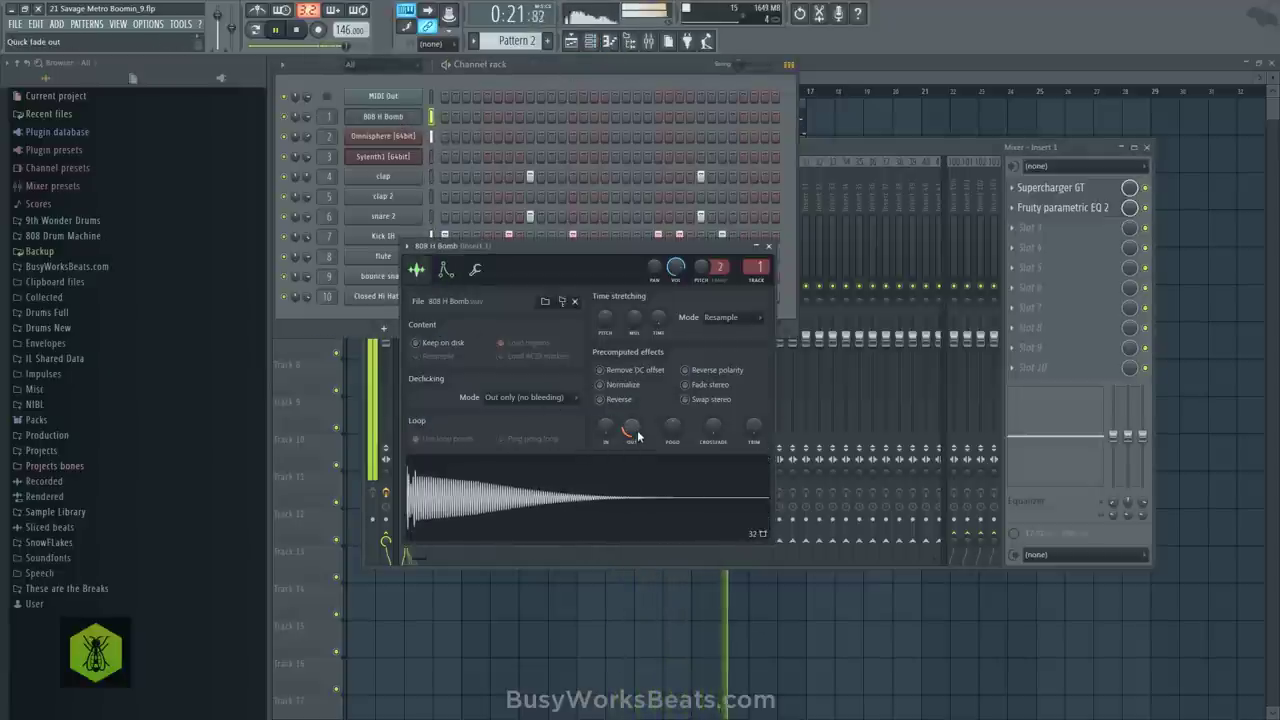
drag(638, 436, 635, 433)
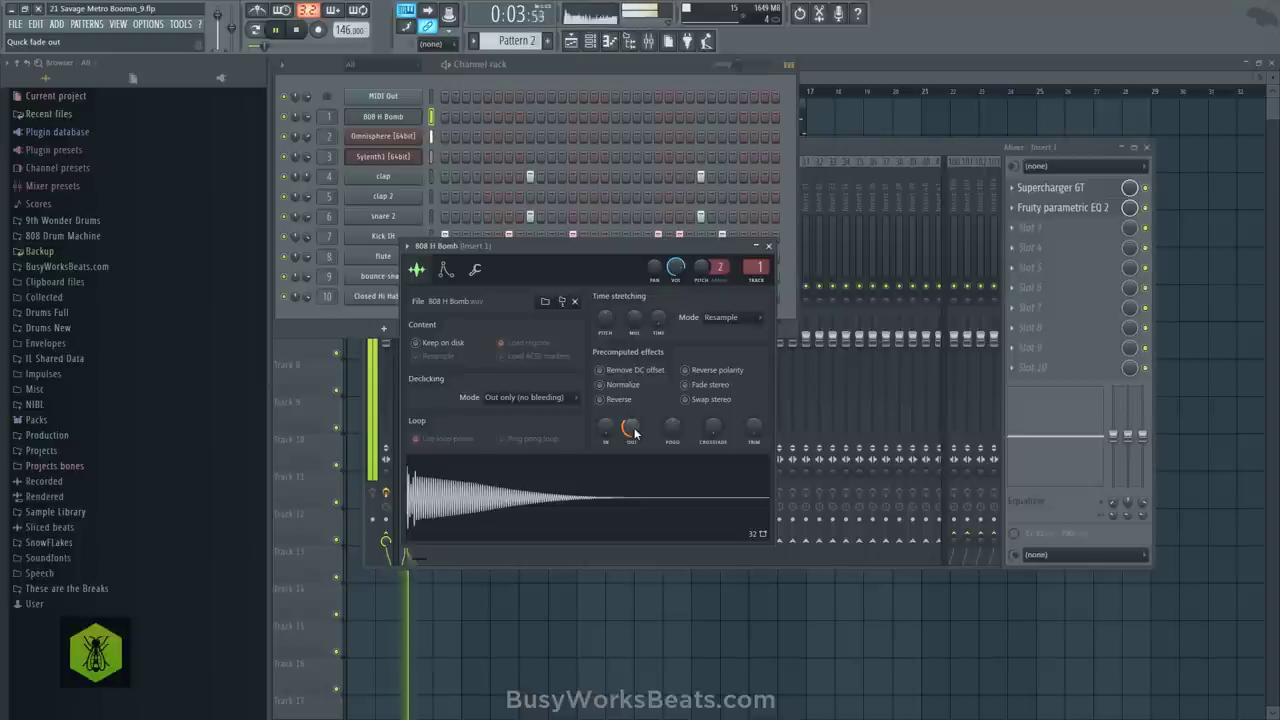
drag(631, 428, 631, 421)
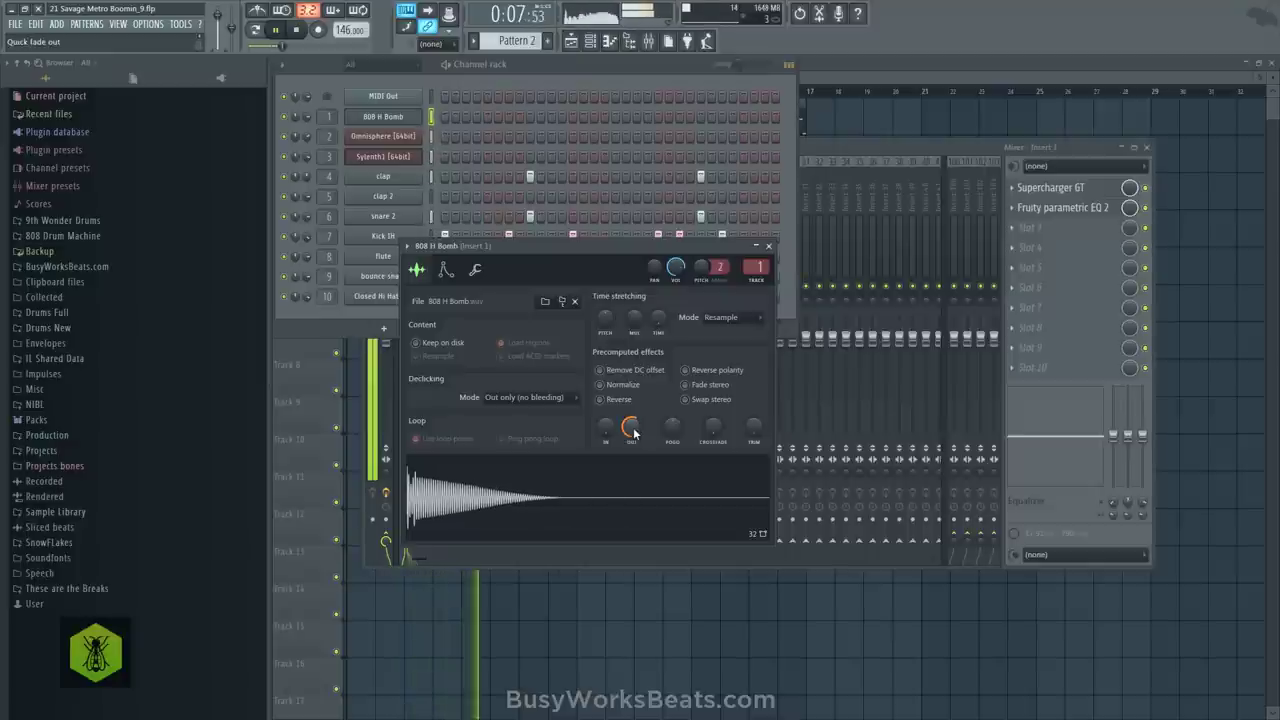
Switch to Pattern 5 and add 808 H Bomb hits on steps 7 and 13
key(KP_Add)
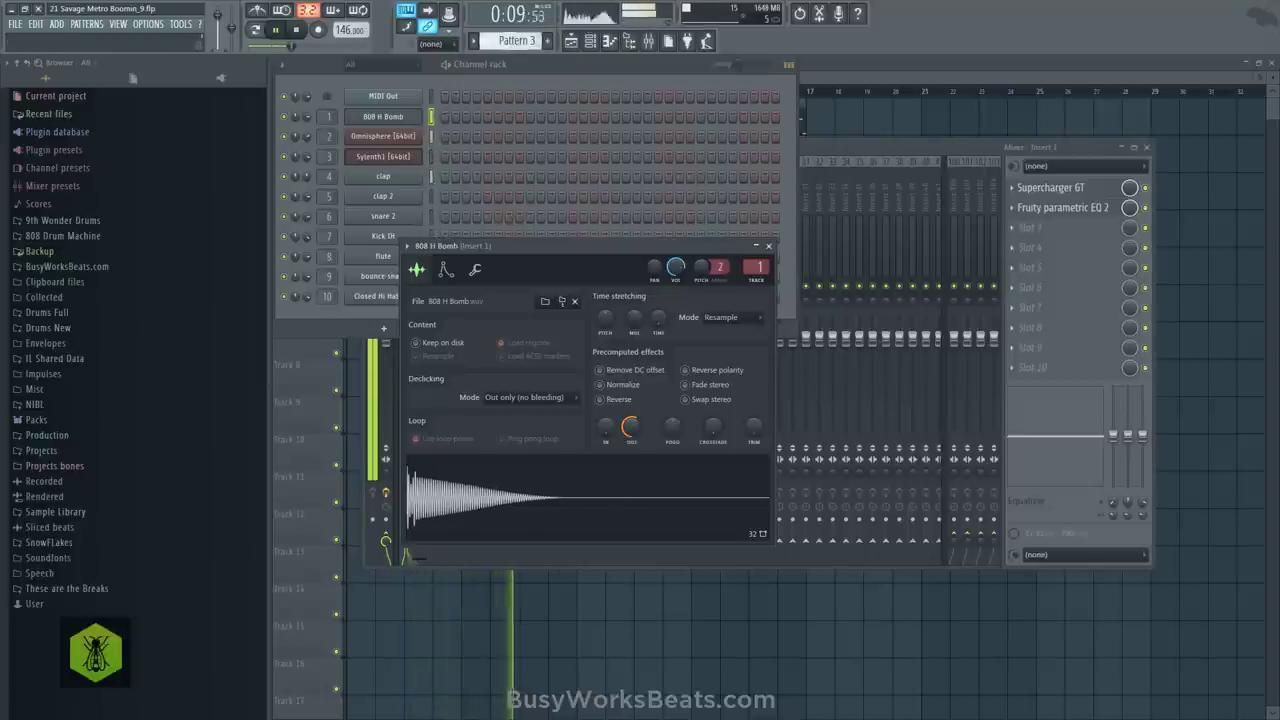
click(527, 53)
key(KP_Add)
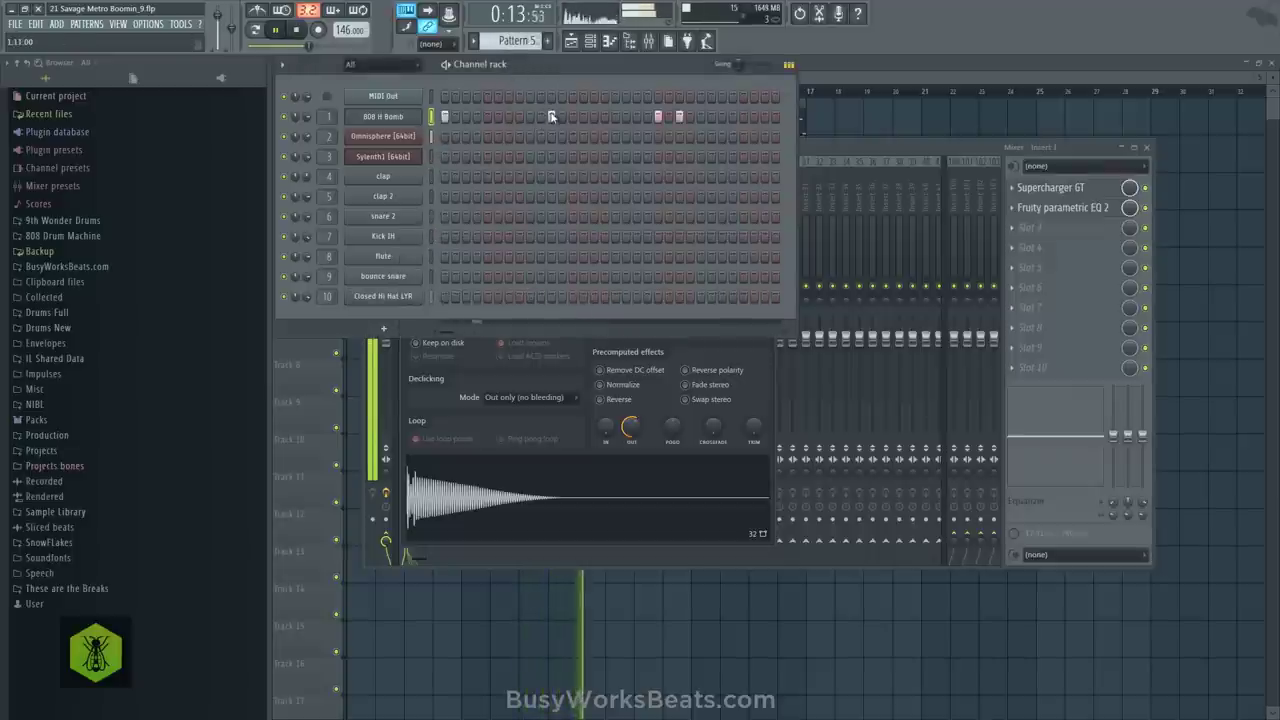
click(507, 117)
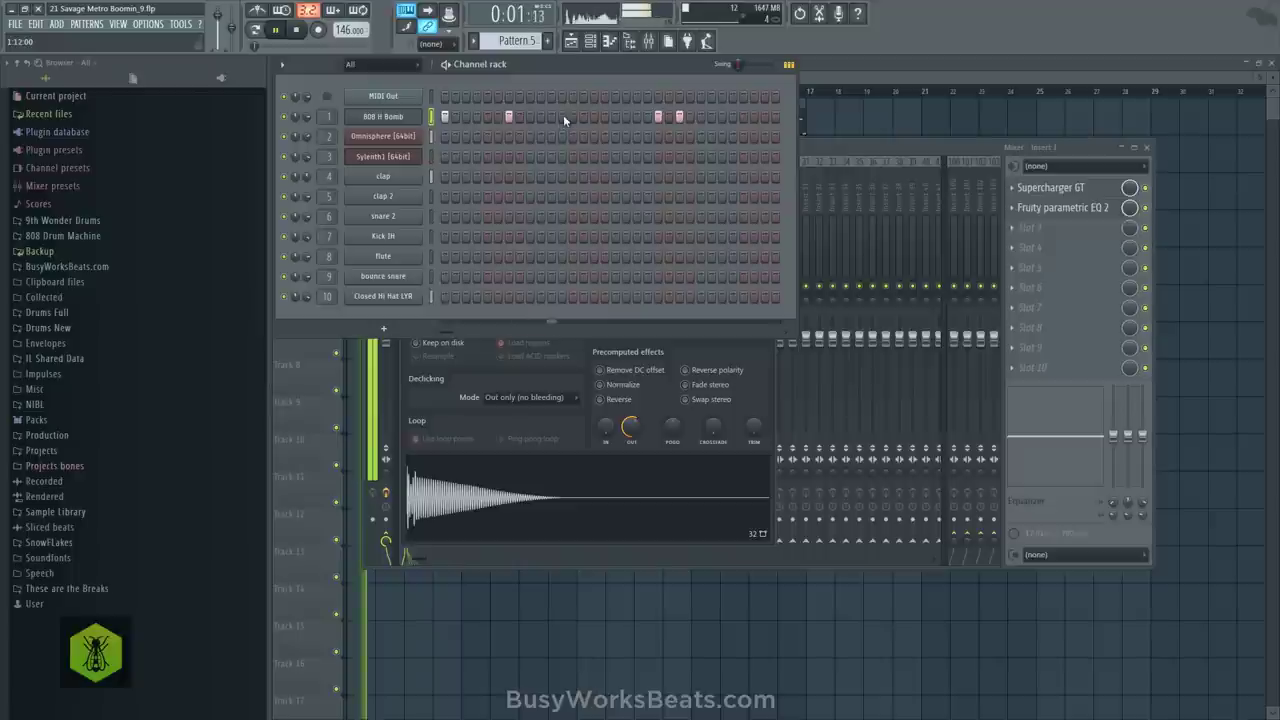
click(570, 117)
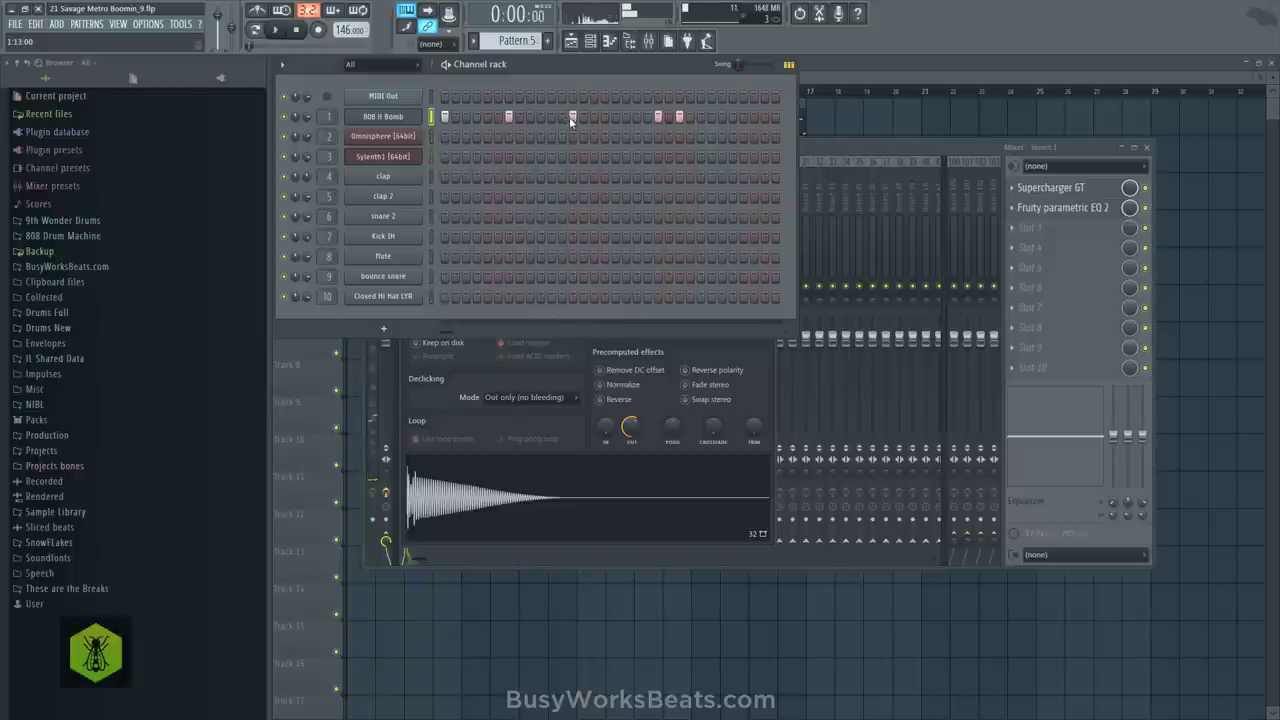
Lower the 808 H Bomb note on step 13 of Pattern 5 to E4 and play the song
right_click(414, 117)
click(450, 120)
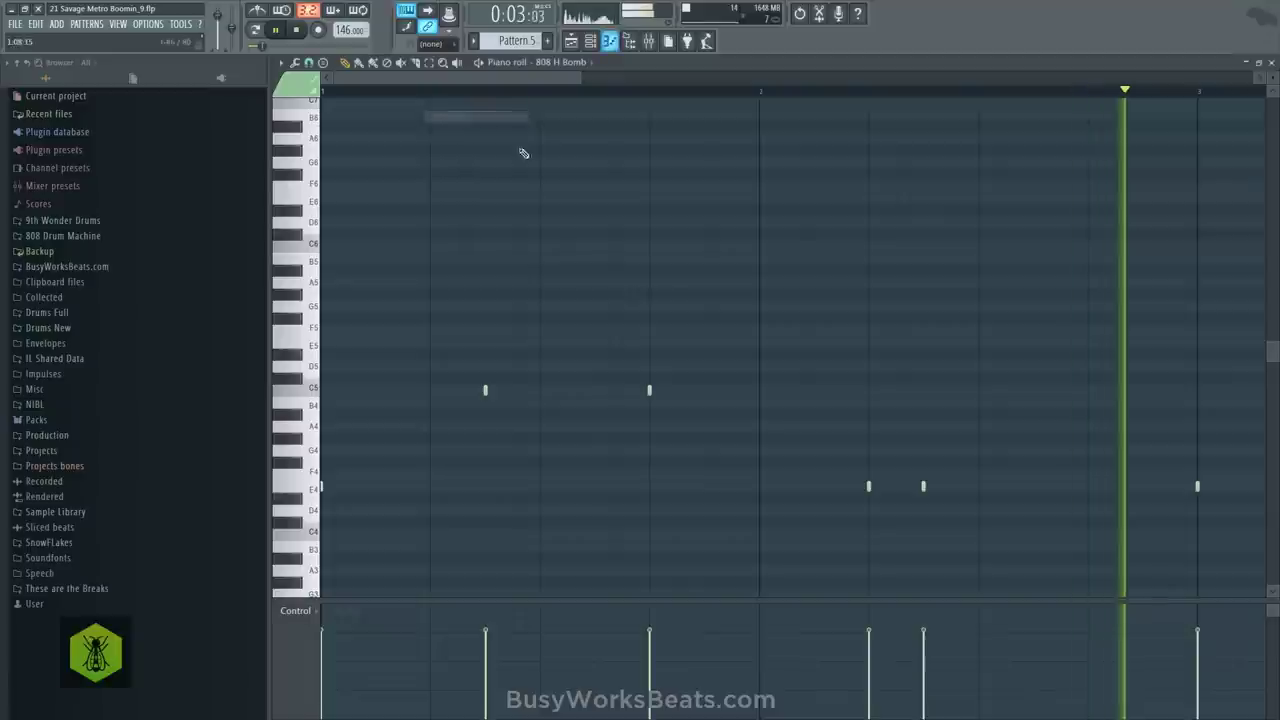
key(space)
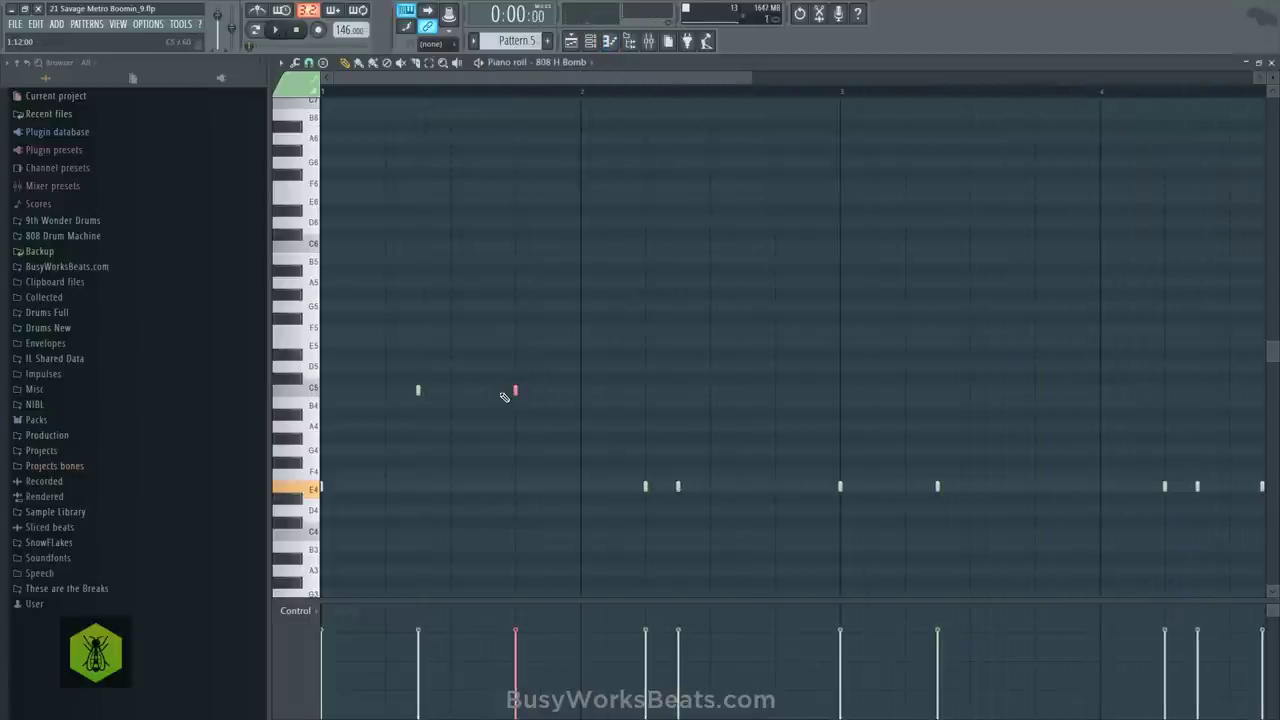
key(space)
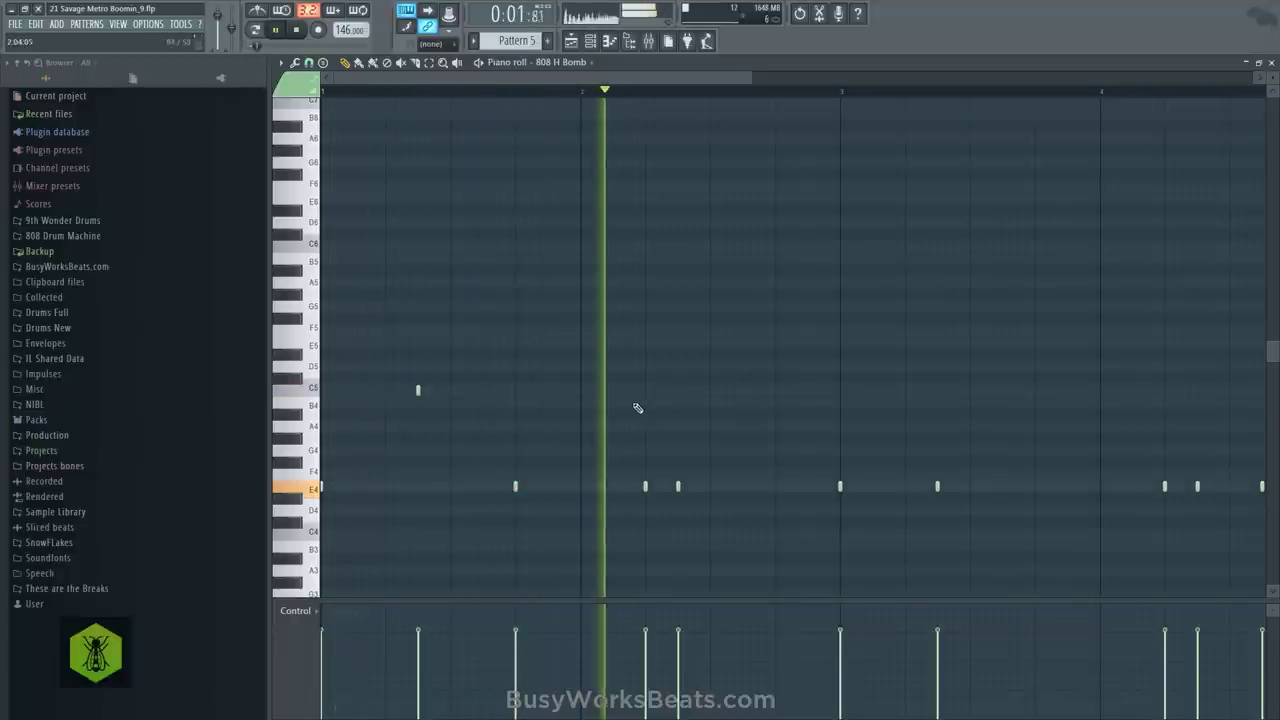
Make the Pattern 5 clip at bar 1 of the playlist unique and assign Pattern 6 to the clip at bar 9
key(F5)
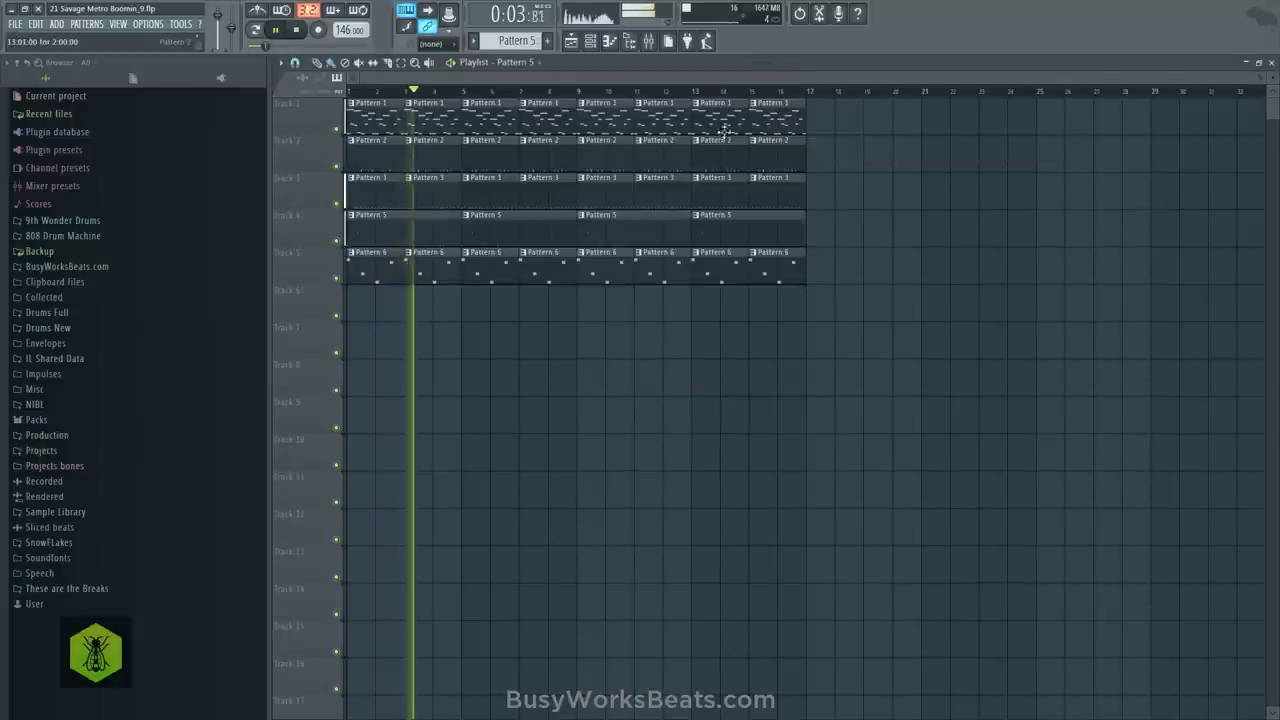
right_click(466, 222)
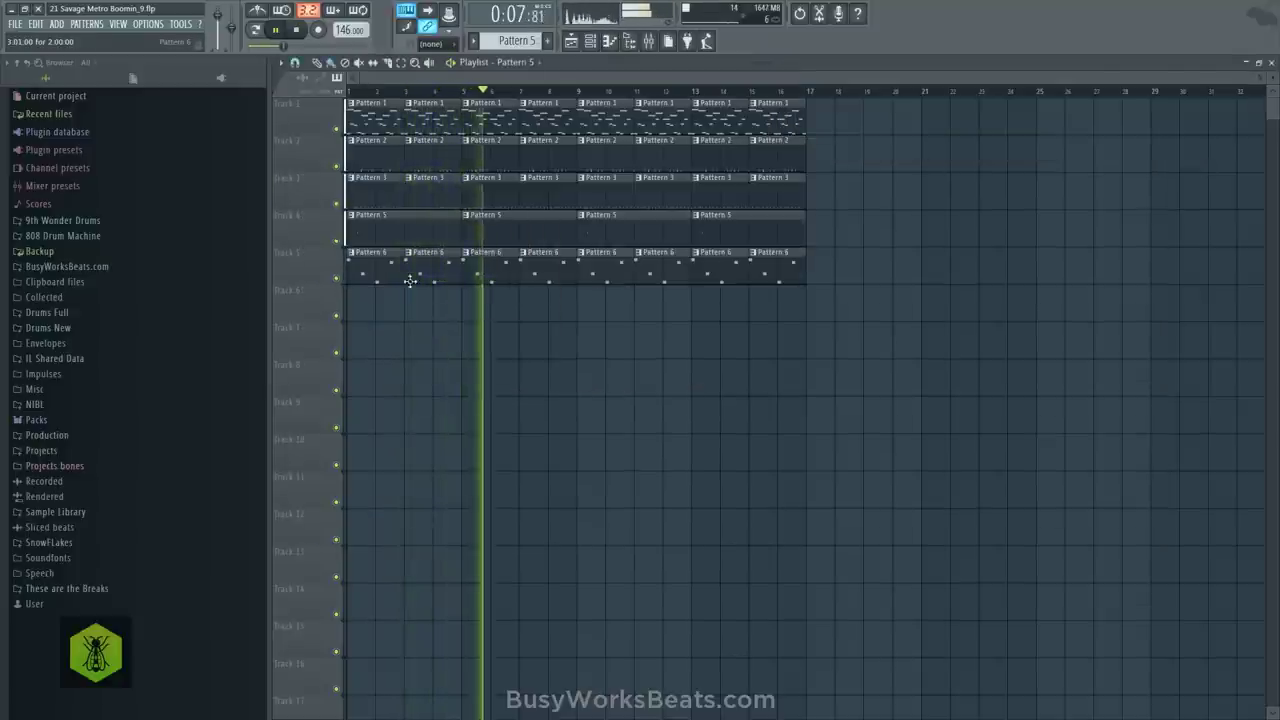
right_click(354, 220)
click(380, 254)
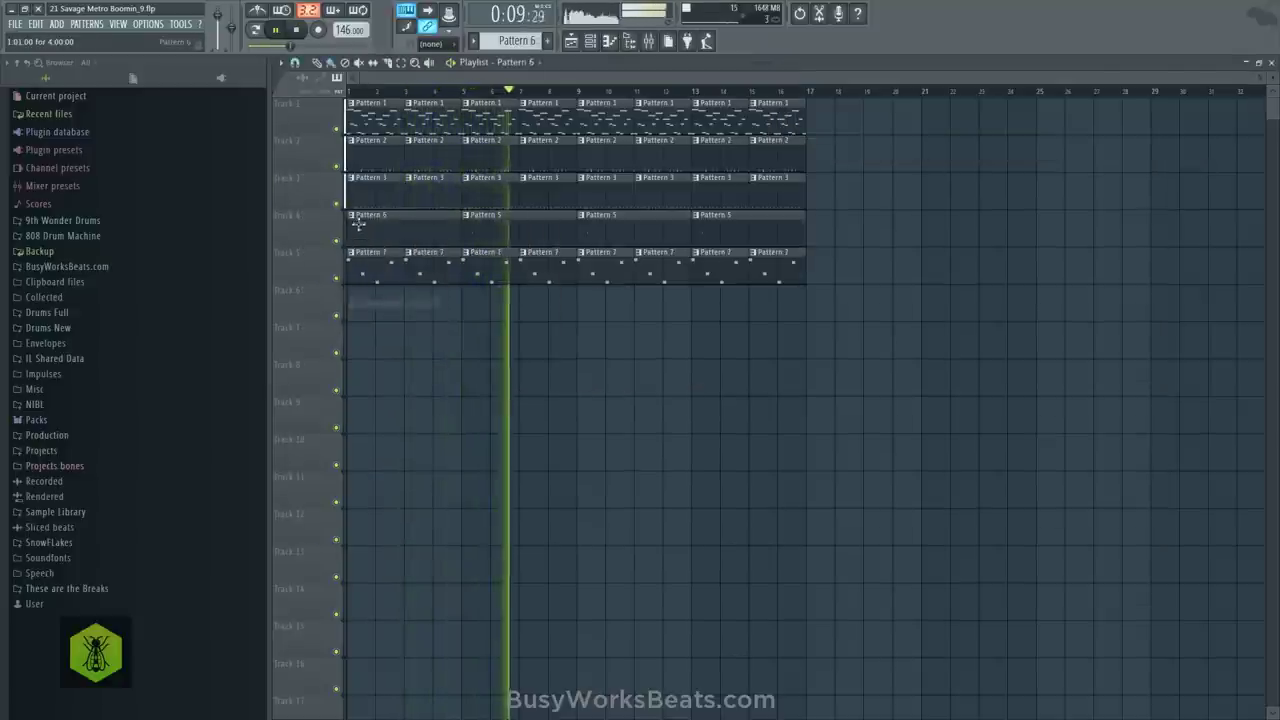
right_click(589, 223)
mouse_move(629, 266)
click(705, 317)
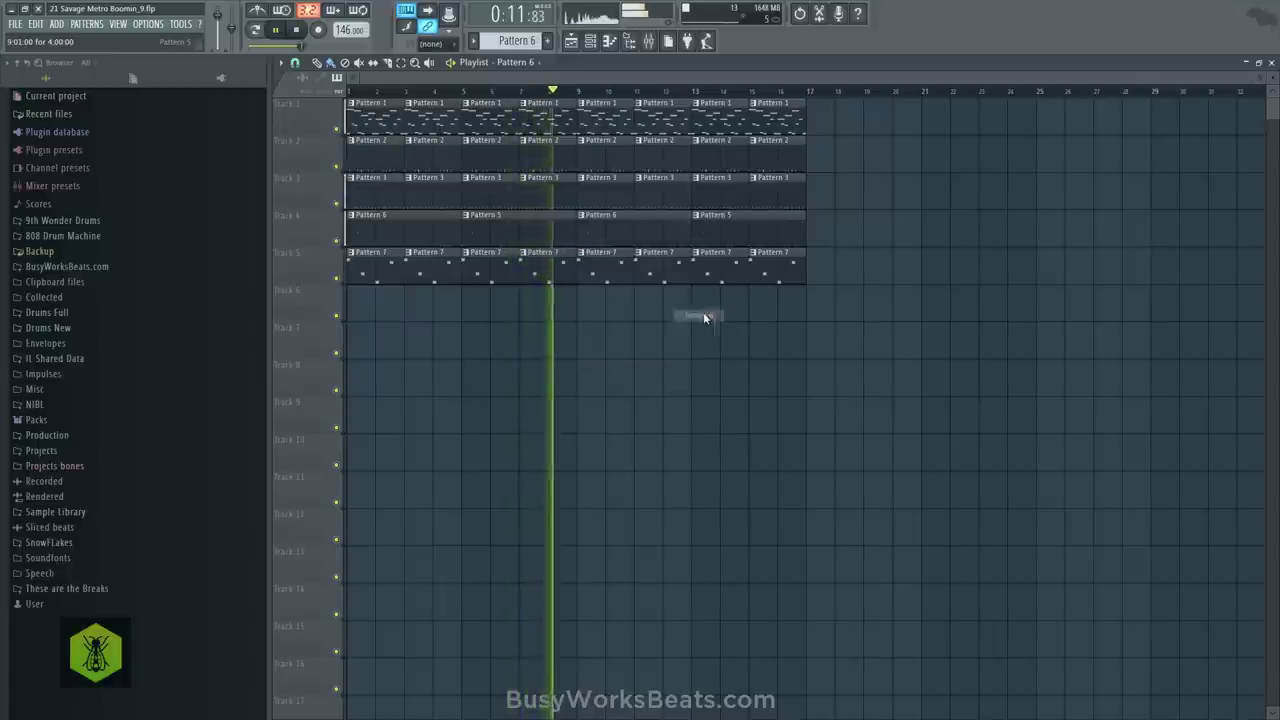
Check Pattern 6's step sequence and save the project as a new version, 21 Savage Metro Boomin_10.flp
click(609, 41)
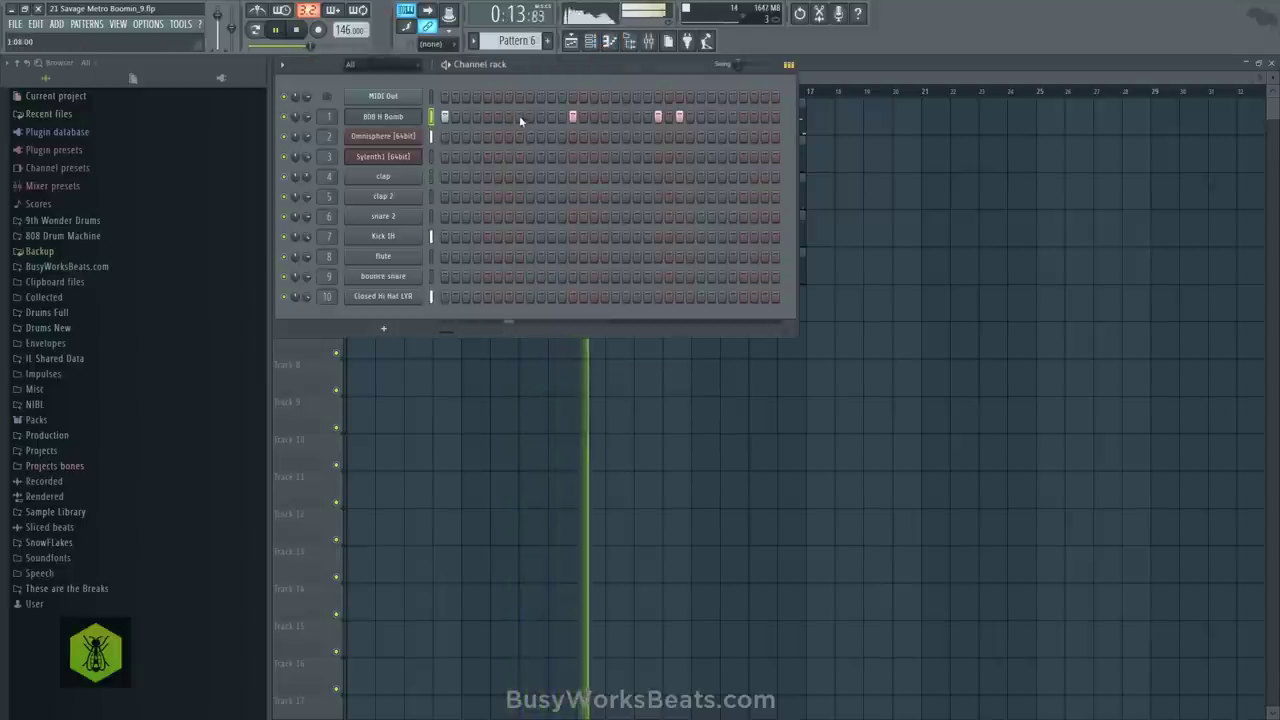
key(F6)
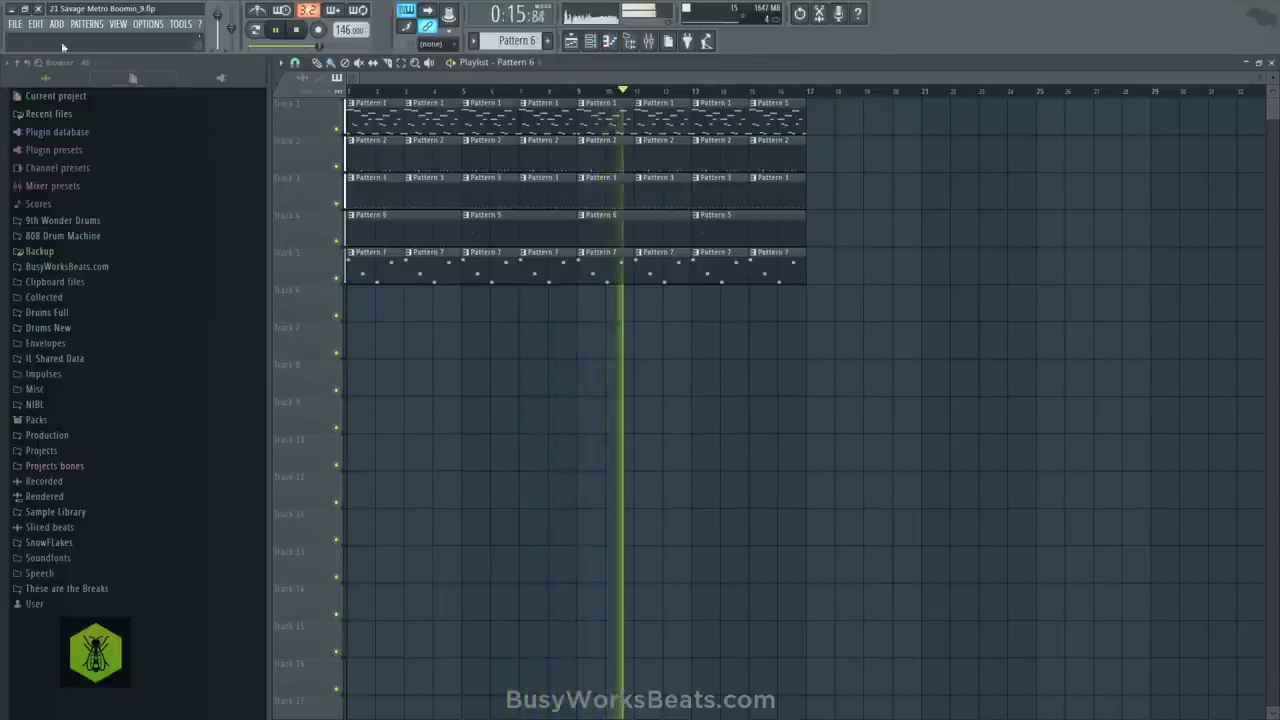
click(15, 23)
click(55, 104)
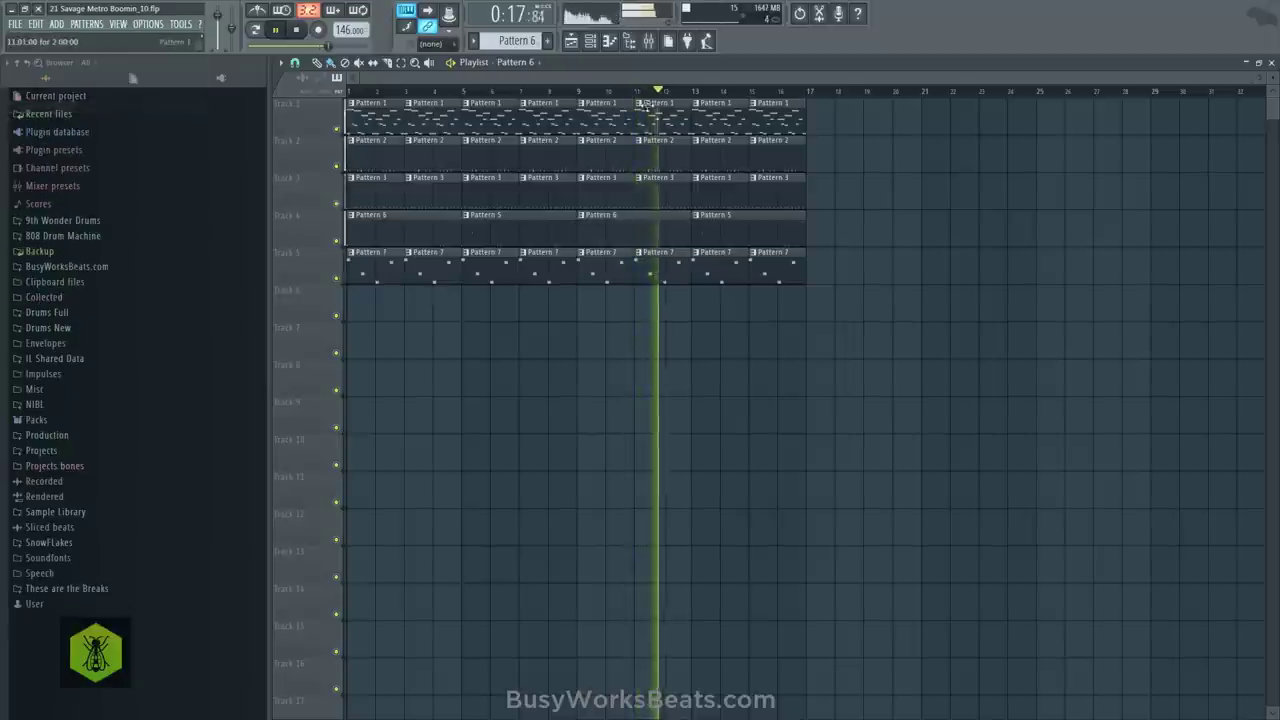
Switch to the drum pattern, Pattern 2, and clone it
click(593, 41)
click(547, 41)
key(KP_Add)
key(KP_Add)
key(KP_Add)
key(KP_Subtract)
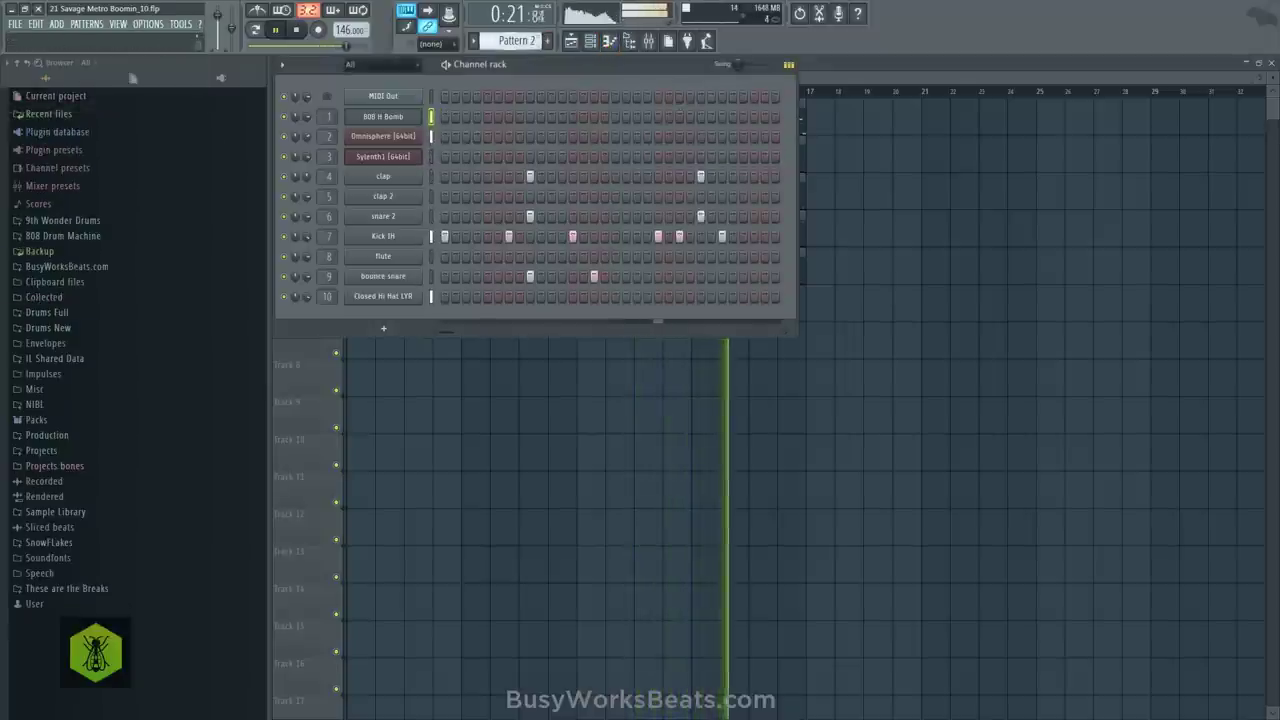
click(473, 40)
click(553, 143)
Replace the Pattern 2 clips at bars 3, 7, 11 and 15 on Track 2 of the playlist with Pattern 3
key(F6)
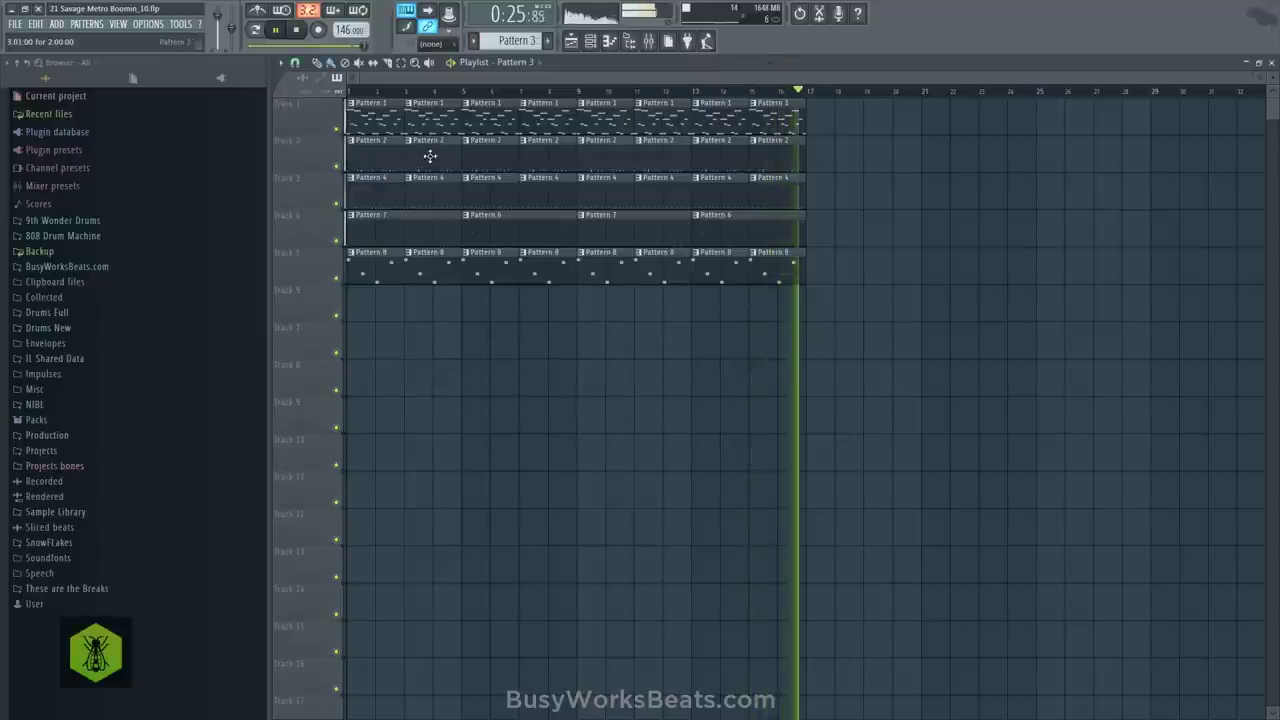
right_click(423, 156)
click(423, 156)
right_click(526, 156)
click(526, 156)
right_click(660, 156)
click(660, 156)
right_click(772, 156)
click(772, 156)
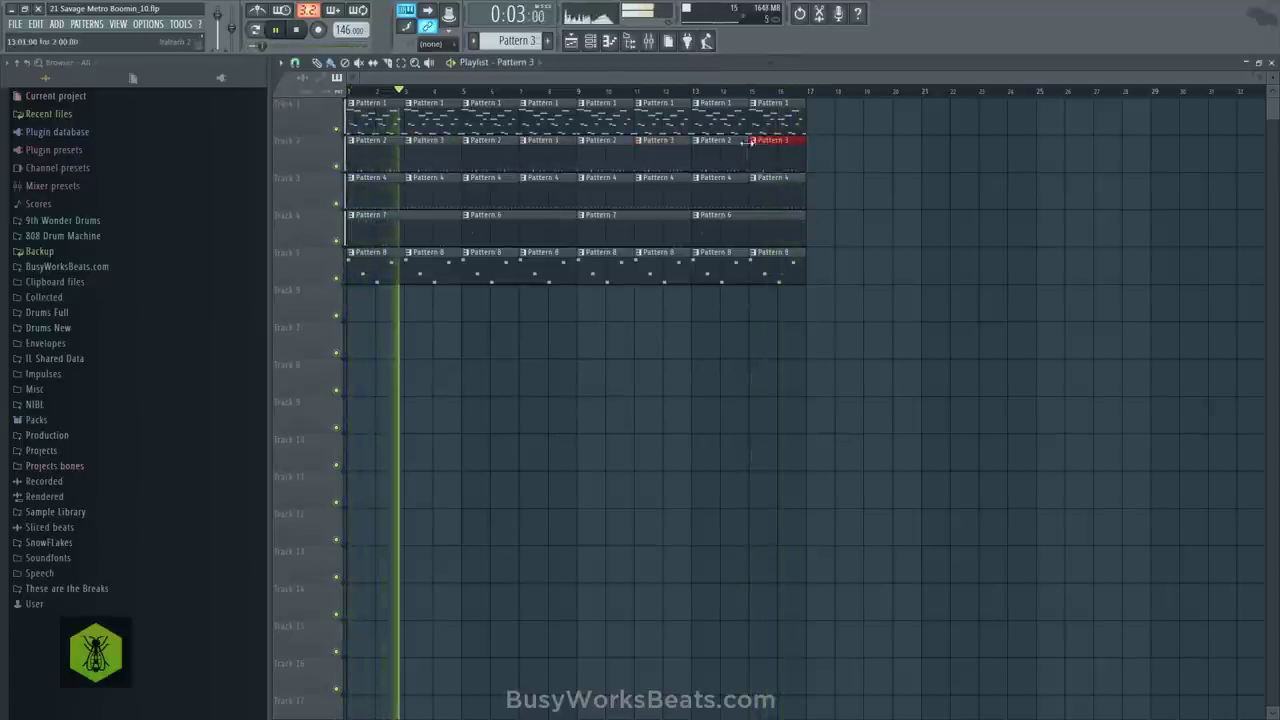
Review Pattern 3's step sequence and save the project as a new version, 21 Savage Metro Boomin_11.flp
click(593, 42)
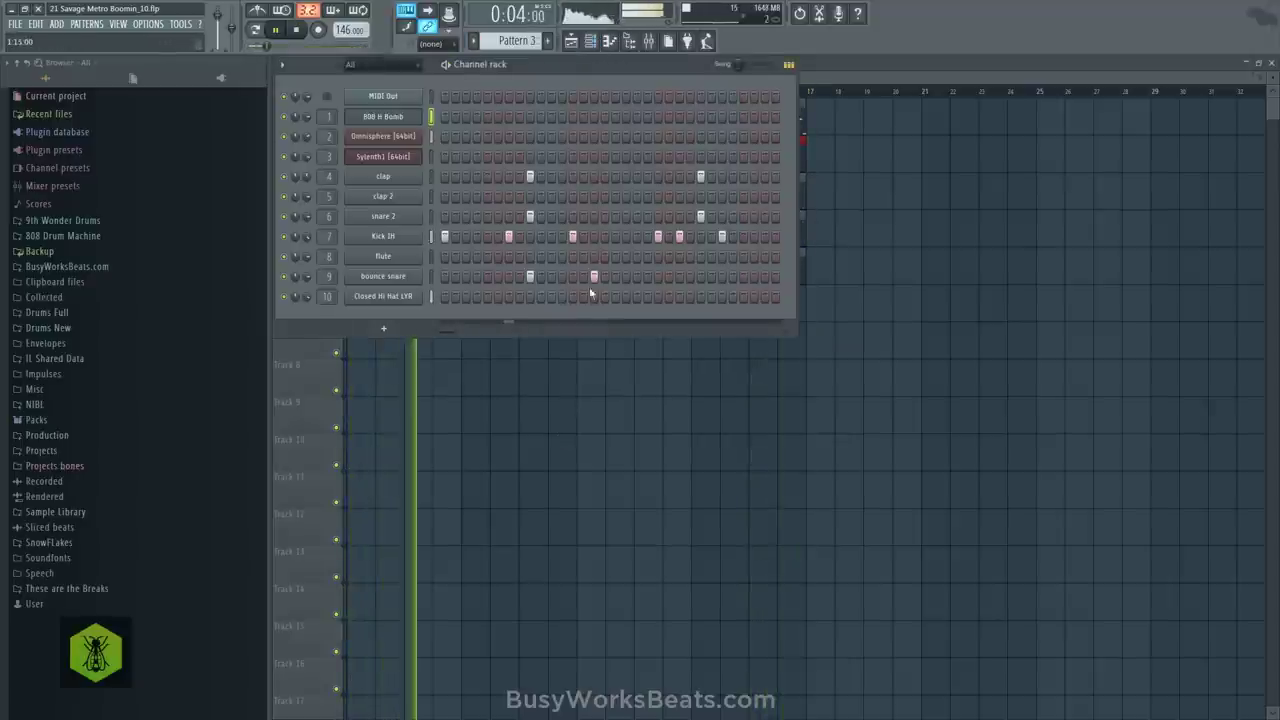
right_click(598, 391)
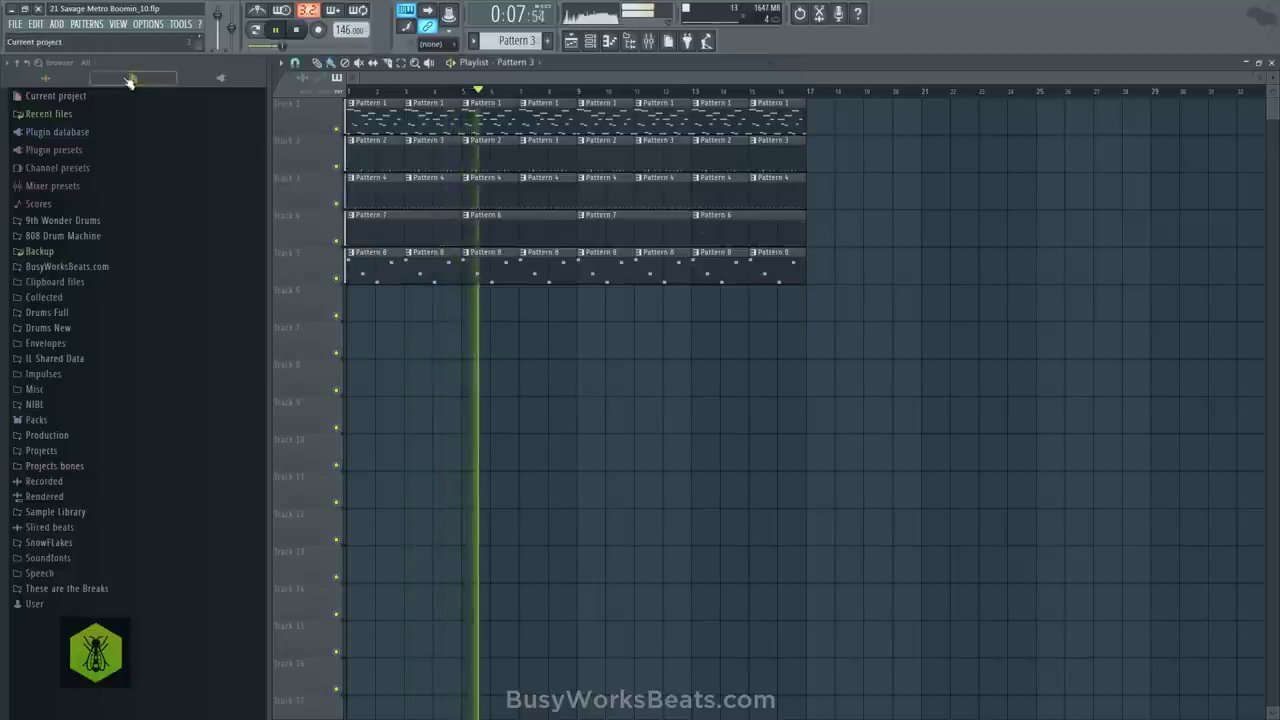
click(15, 23)
click(49, 107)
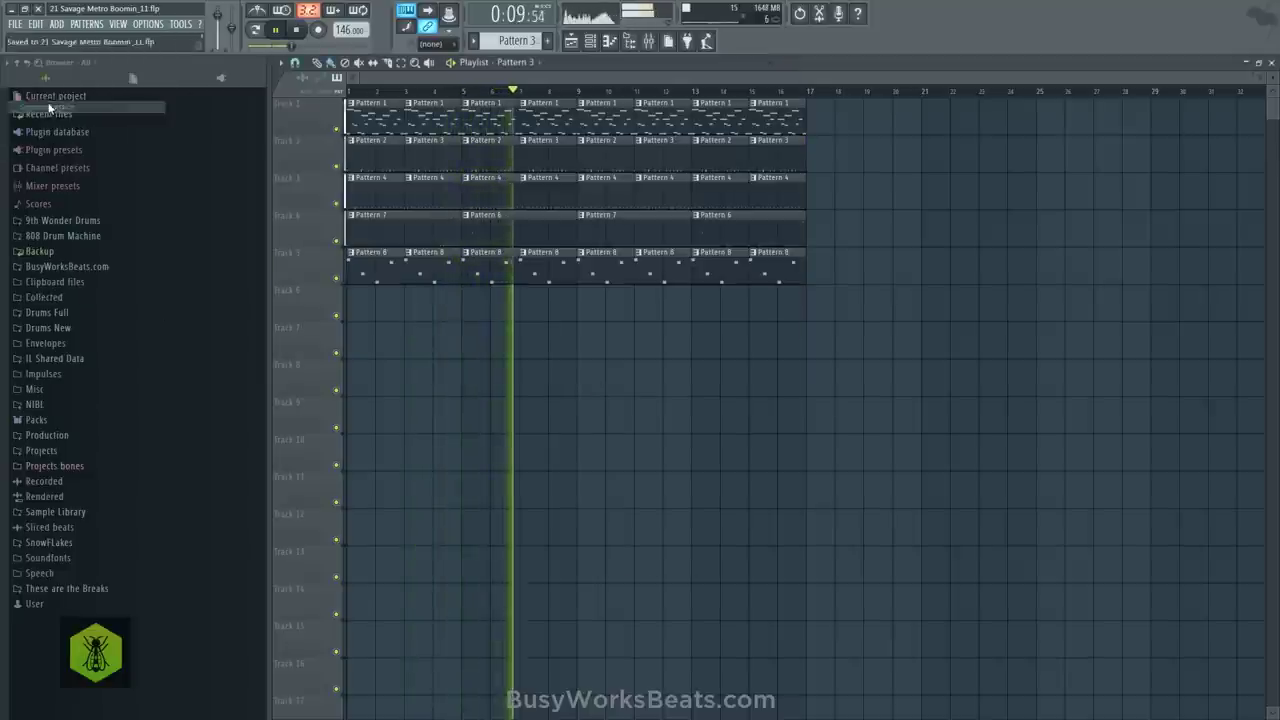
Reset the Microphone mixer track's volume to its default level and select that track
click(649, 42)
scroll(820, 209, down, 5)
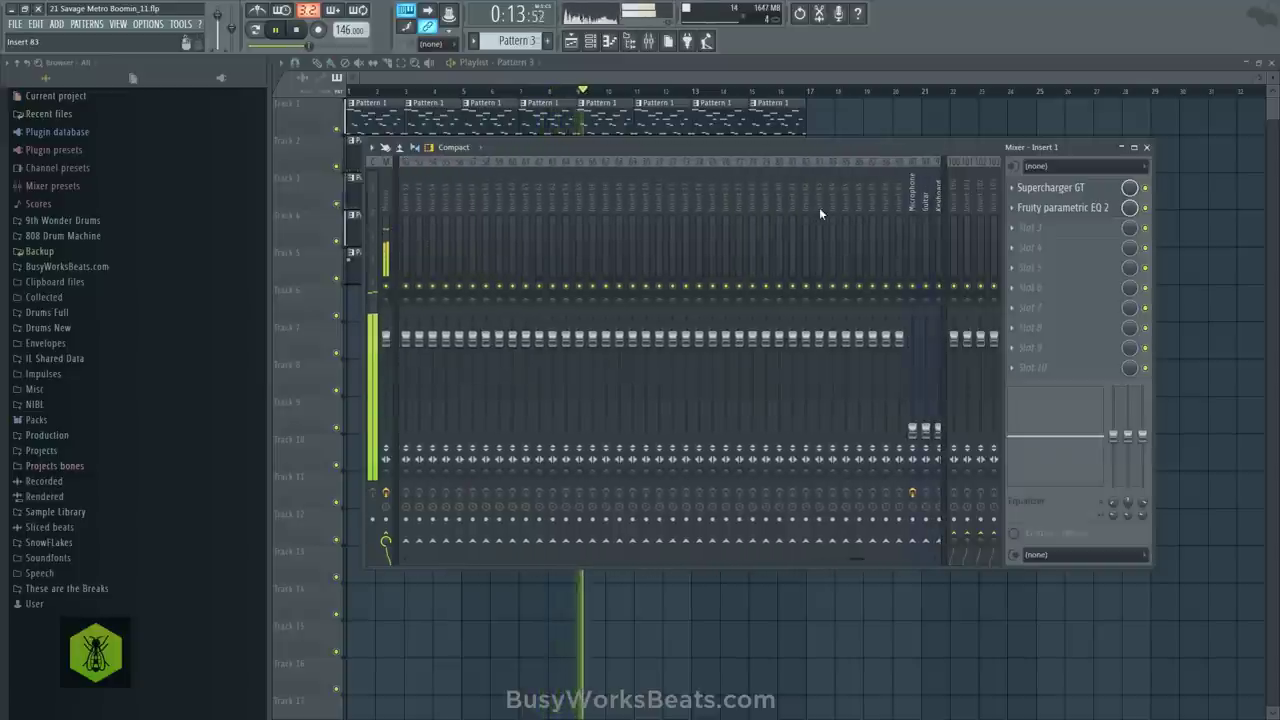
right_click(912, 428)
click(922, 437)
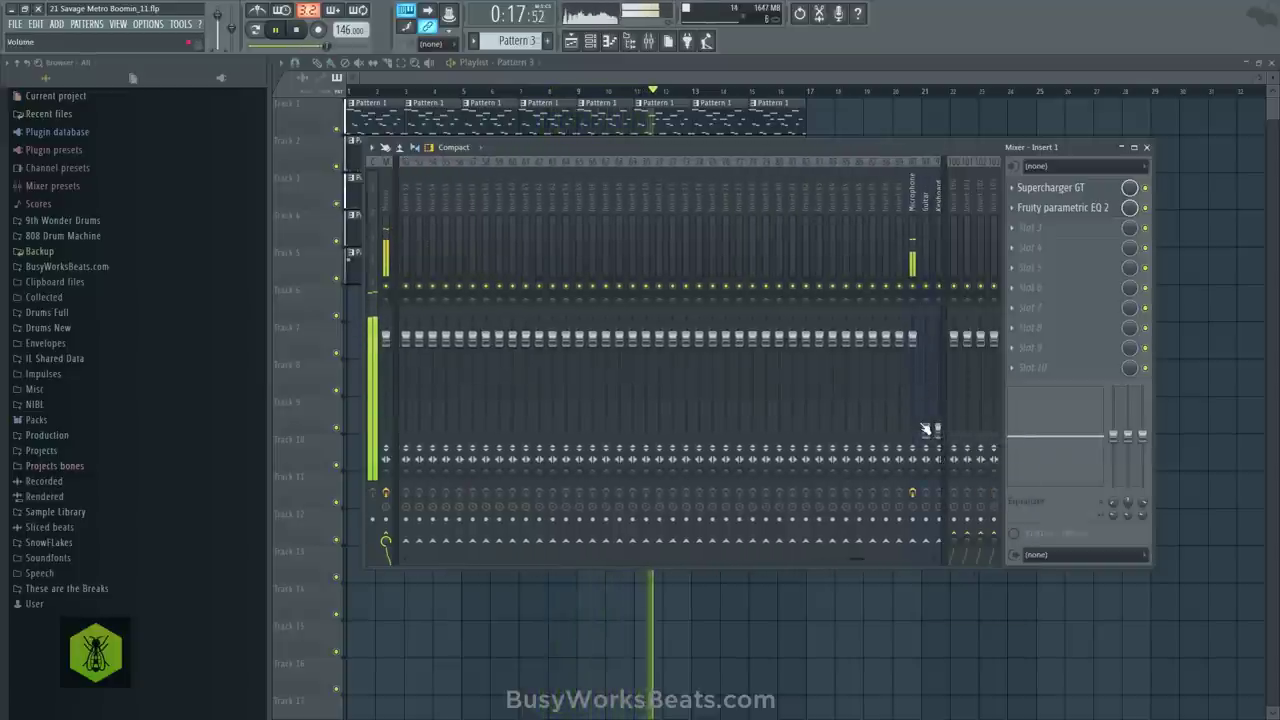
scroll(822, 244, down, 3)
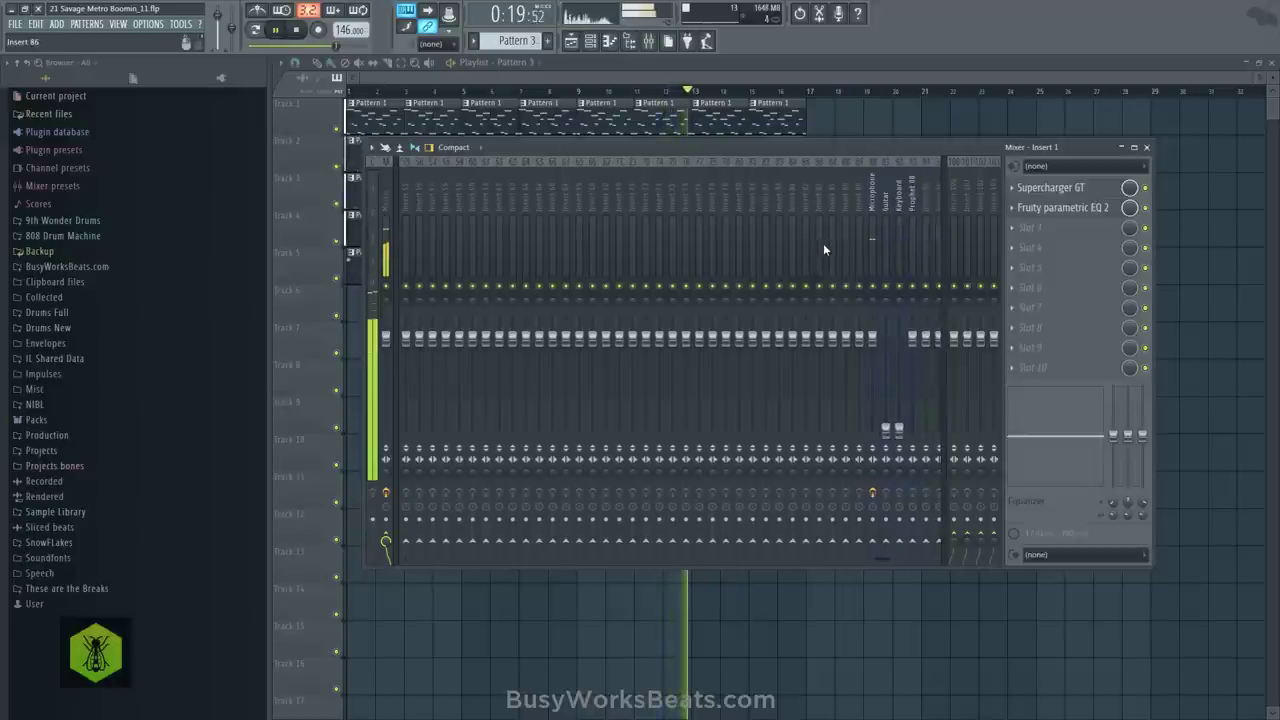
click(873, 206)
Raise the Insert 1 fader to about -0.8 dB, and solo-check Insert 6 and raise its fader to about 2.8 dB
scroll(676, 228, up, 15)
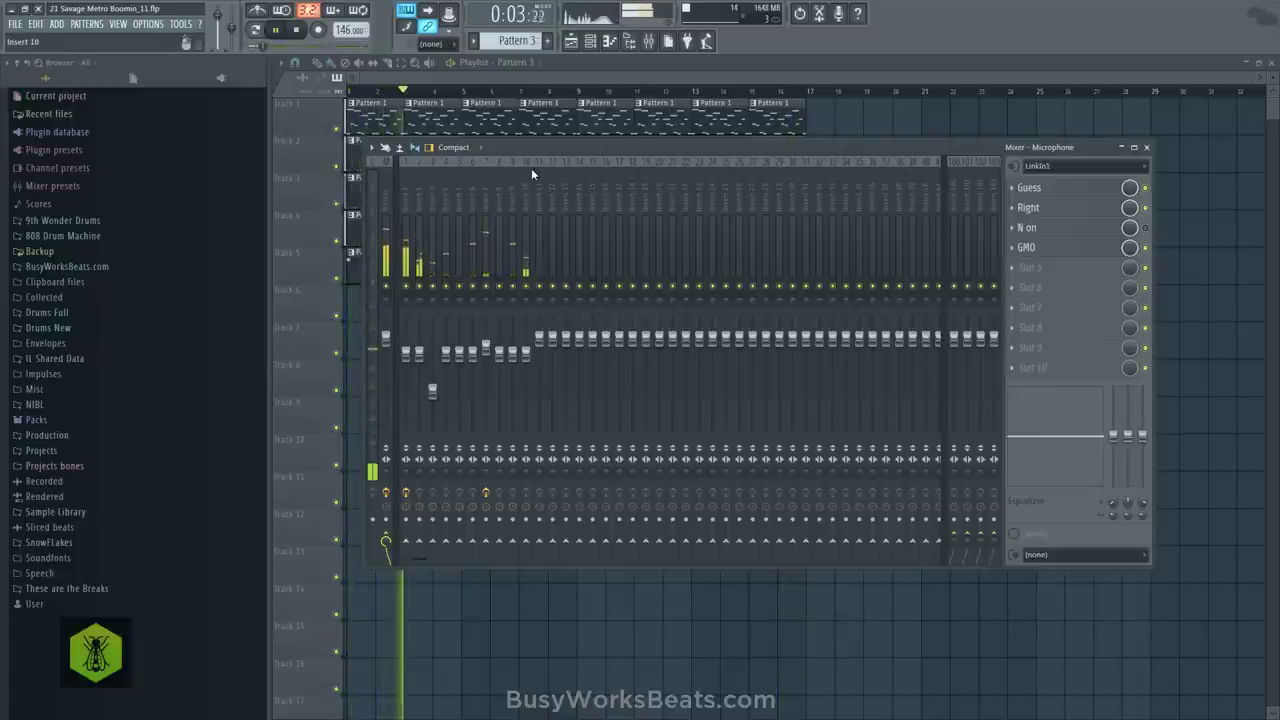
drag(405, 352, 405, 343)
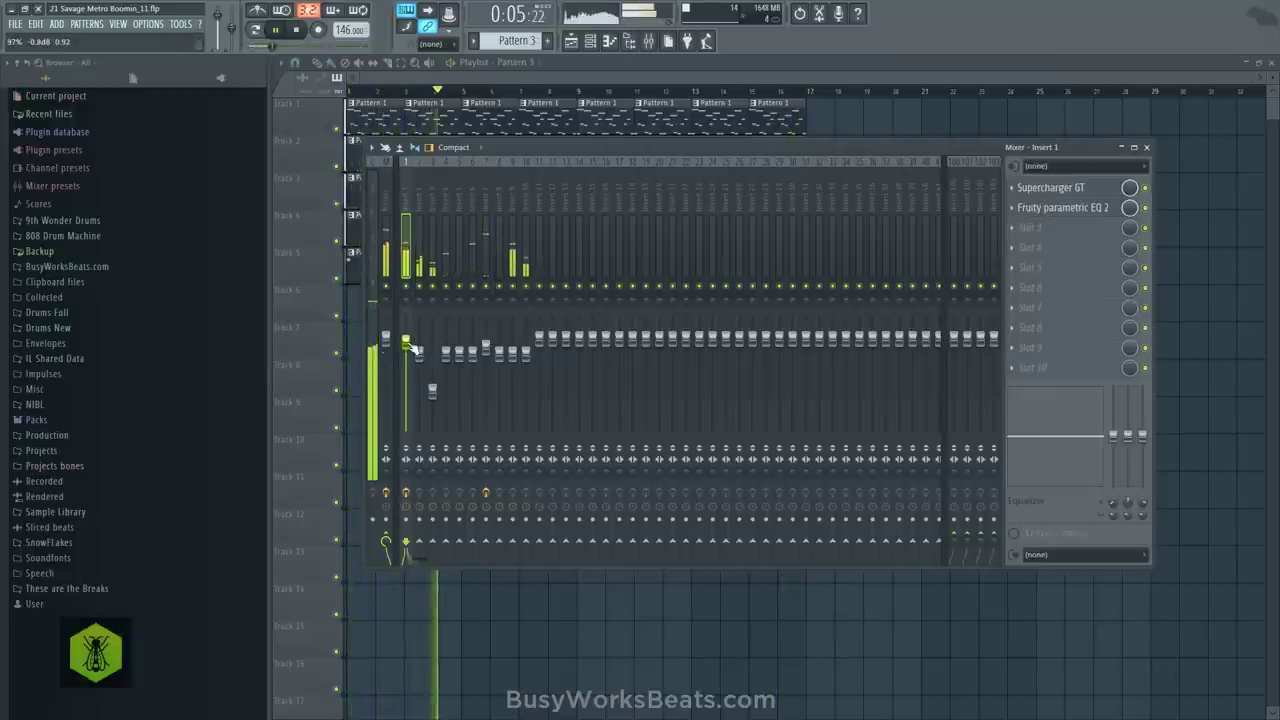
click(472, 350)
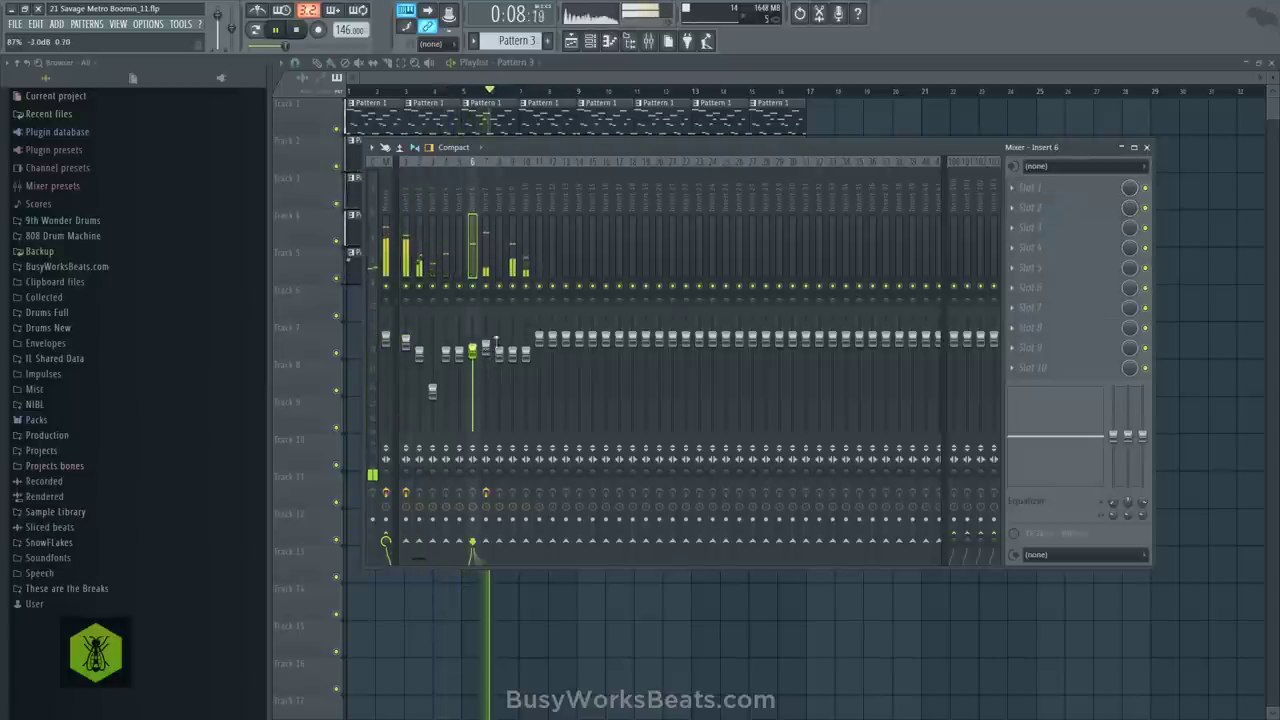
right_click(474, 288)
right_click(475, 290)
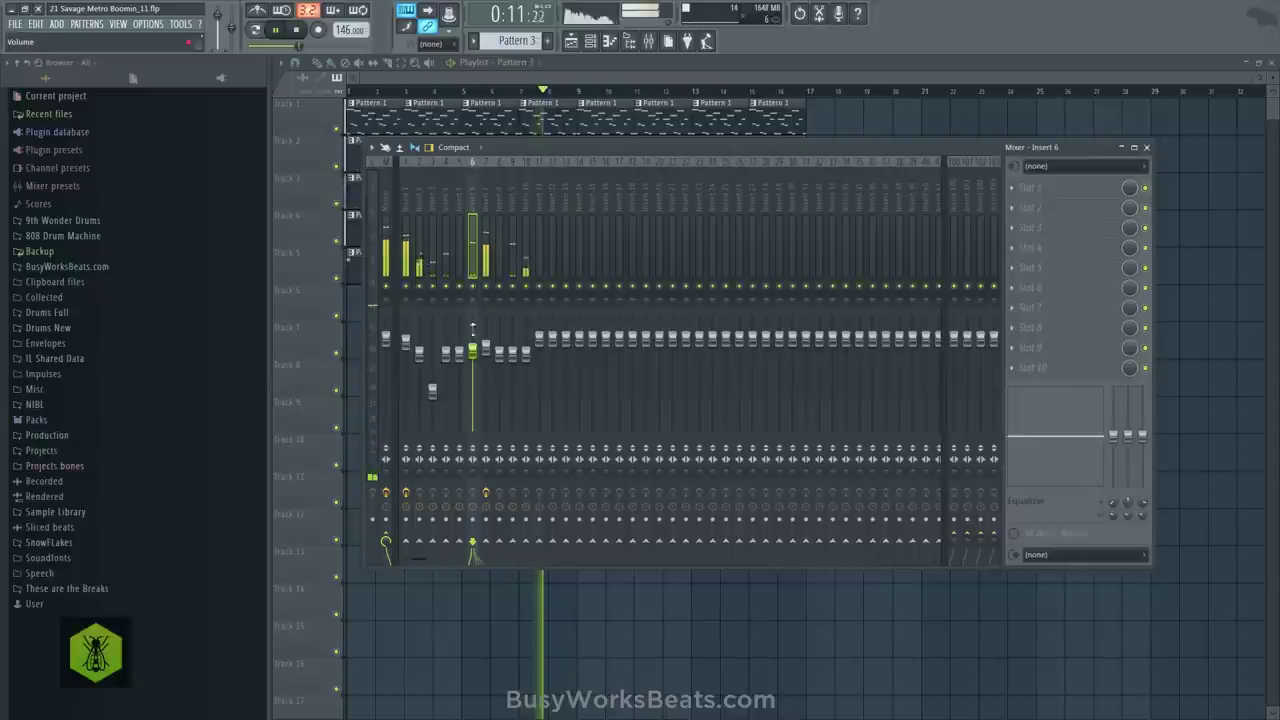
drag(477, 341, 477, 337)
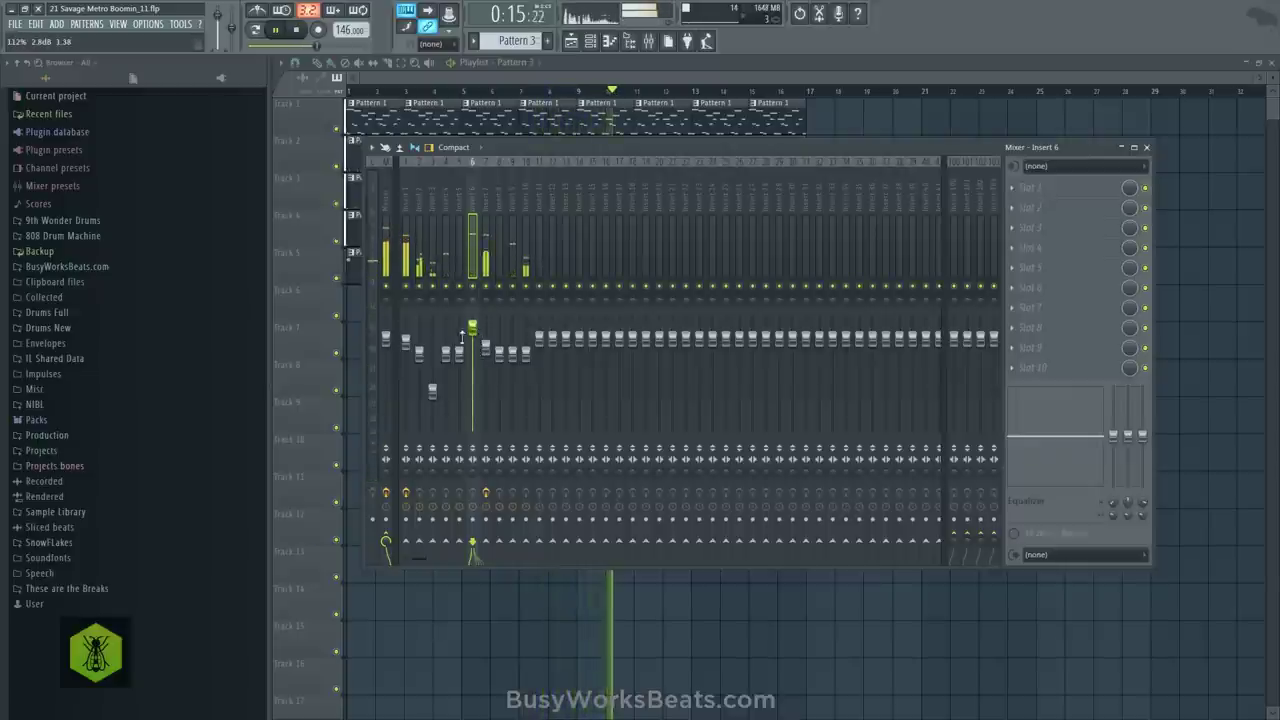
Save the project and load UAD Lexicon 224 into the first effect slot of the Insert 100 mixer track
click(526, 204)
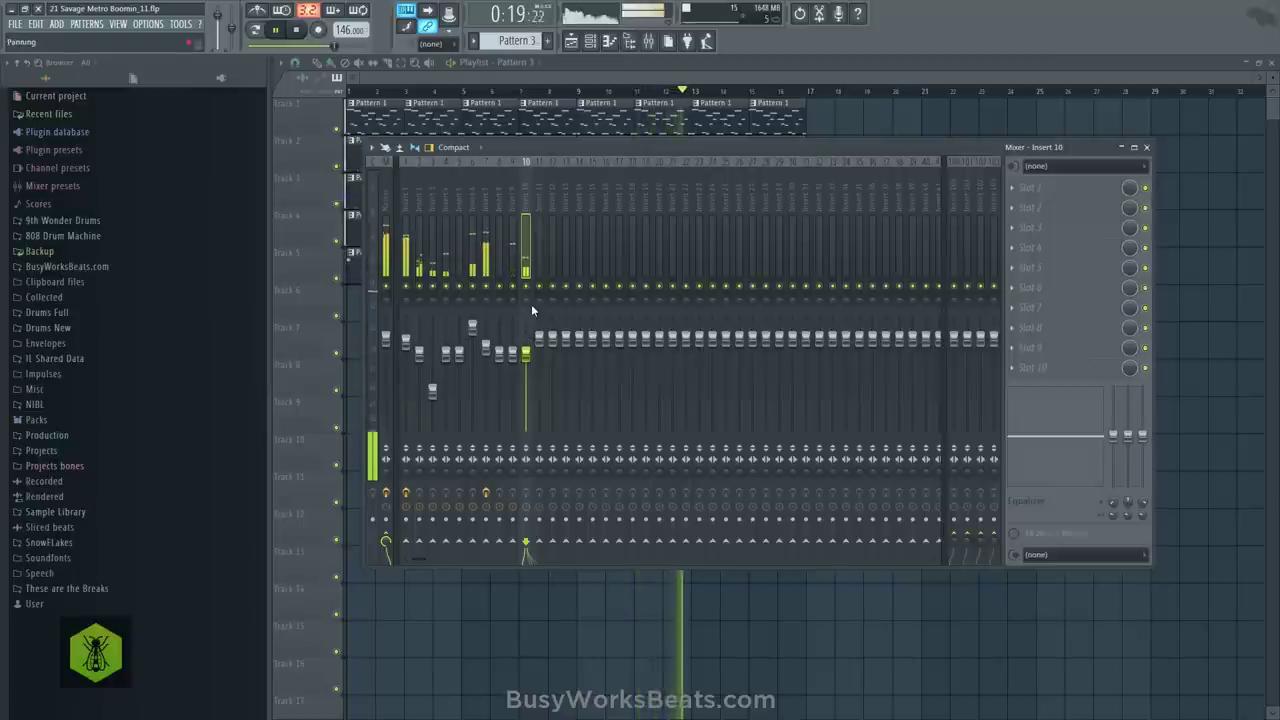
key(ctrl+s)
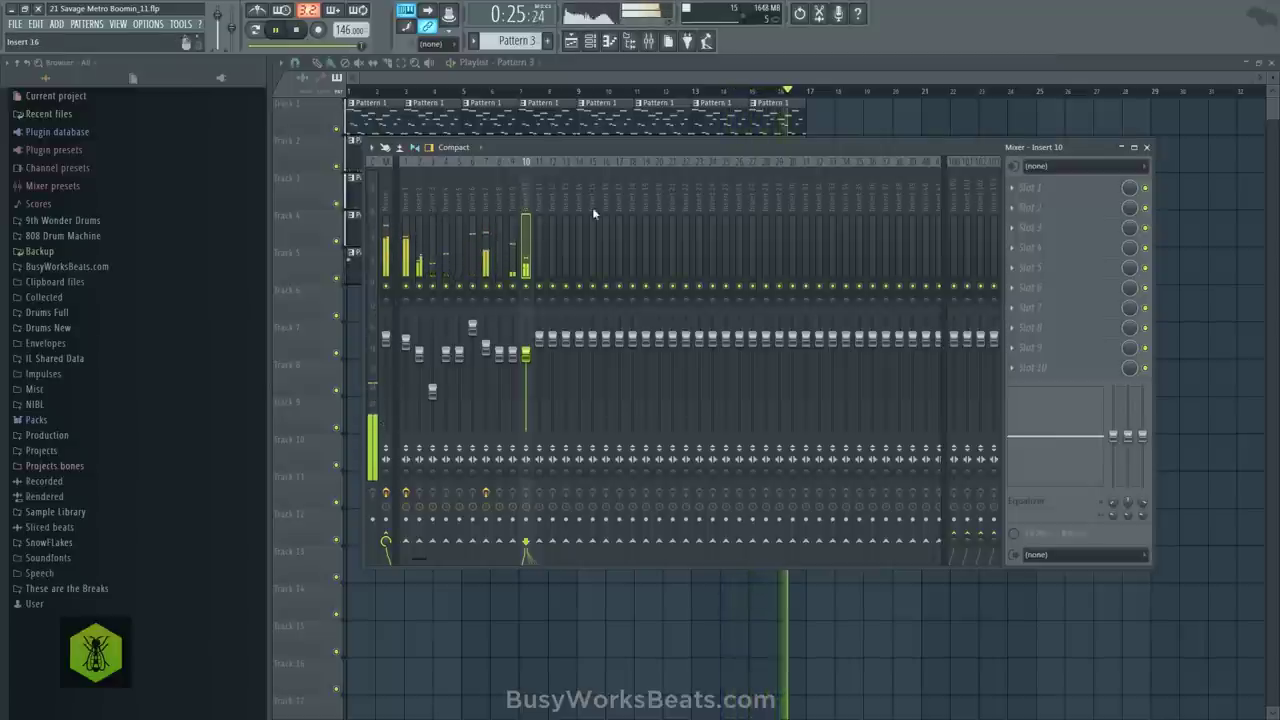
click(954, 230)
click(1030, 193)
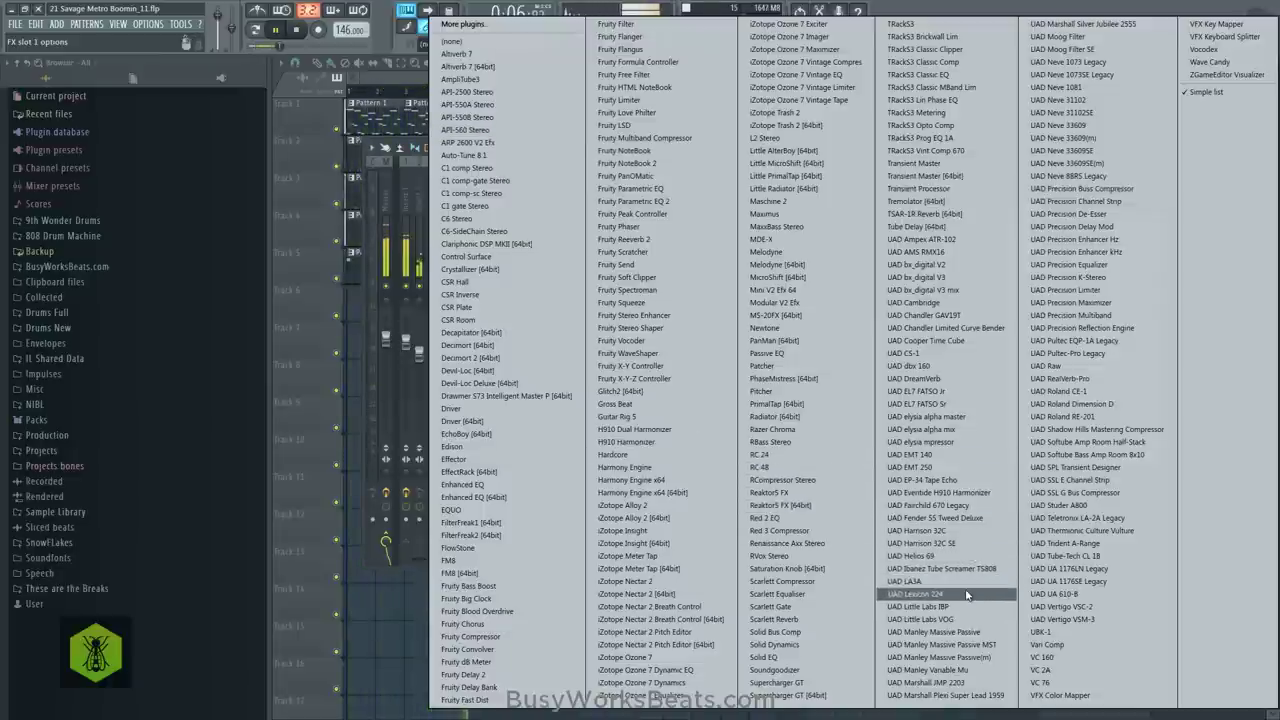
click(915, 593)
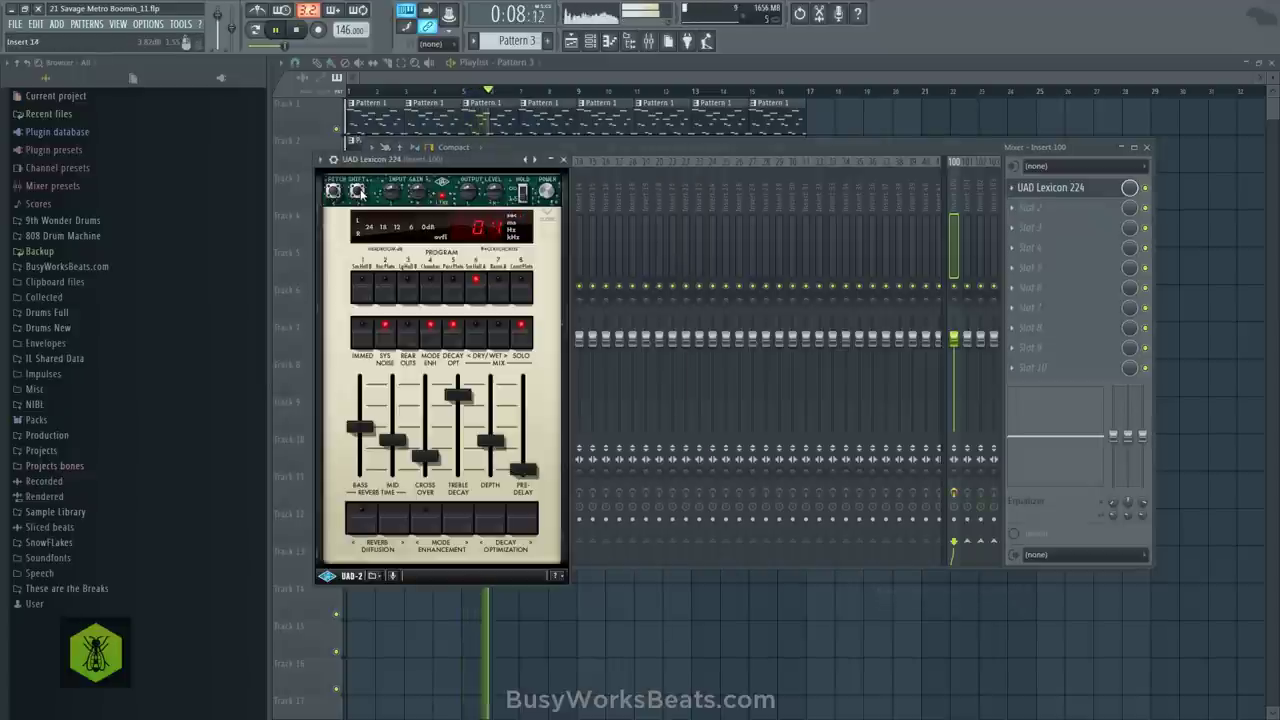
Close the UAD Lexicon 224 reverb and send mixer inserts 2 and 3 to insert 100
click(564, 160)
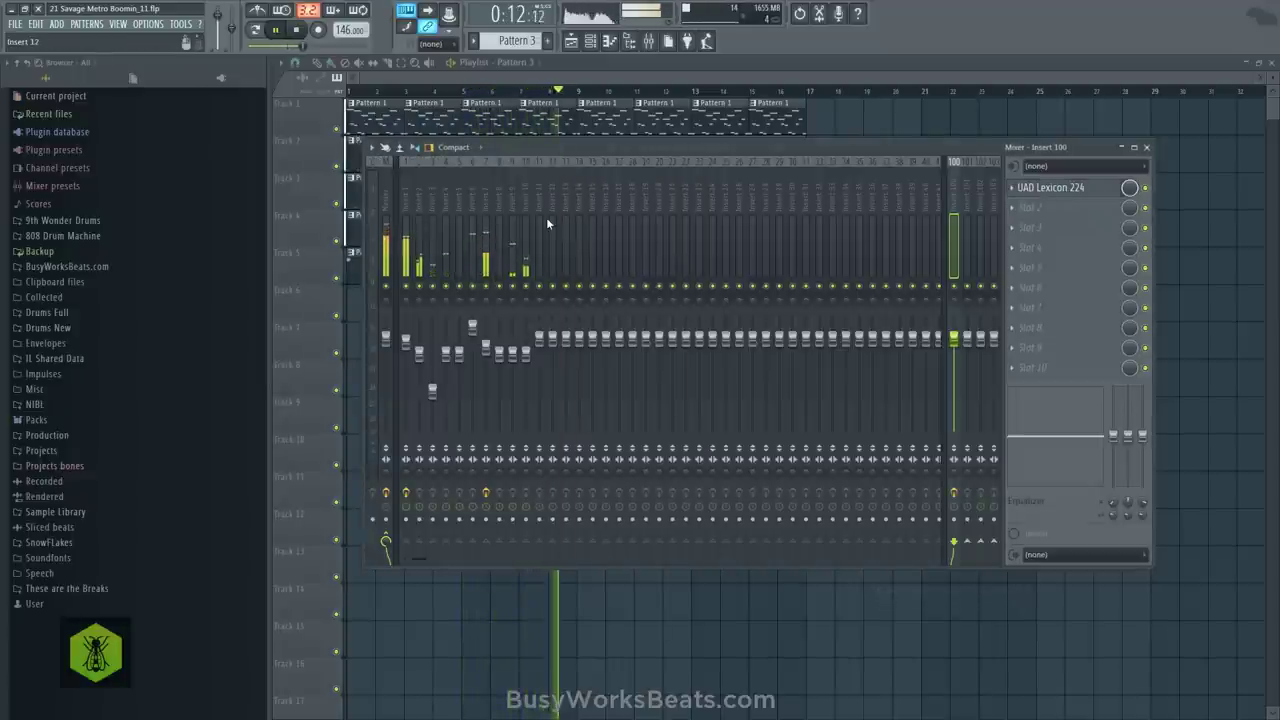
click(419, 203)
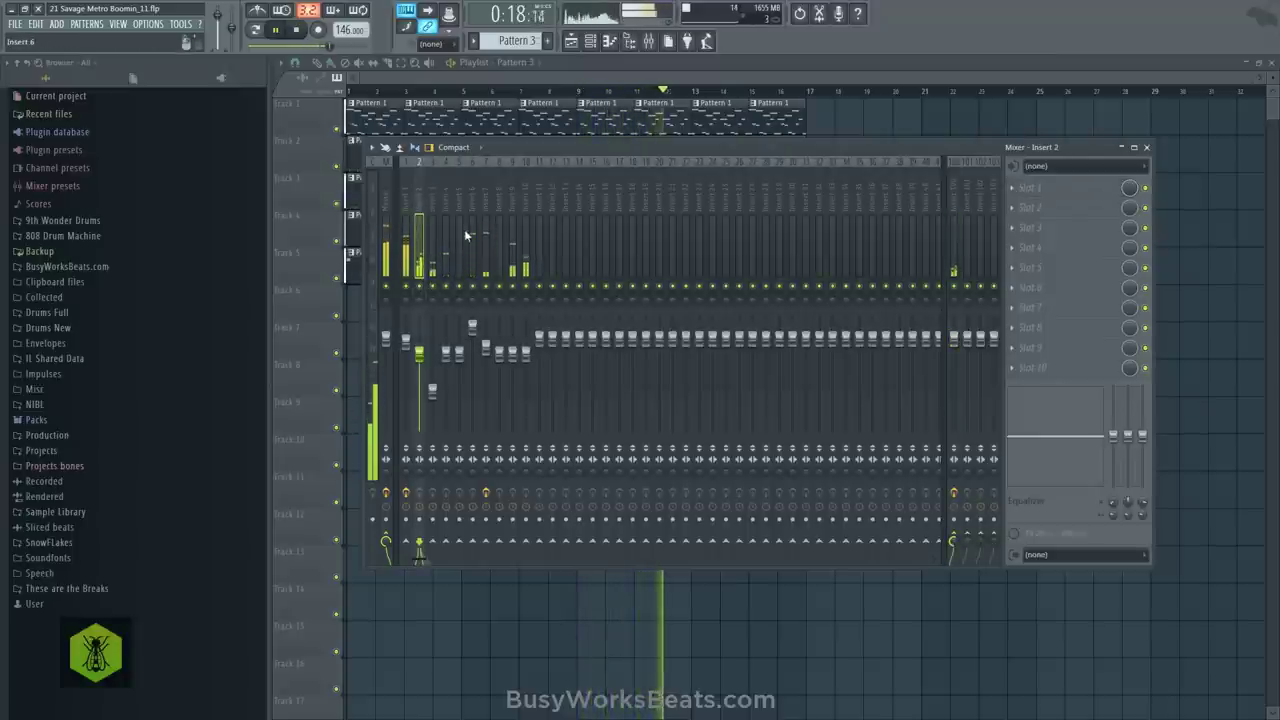
click(432, 203)
click(954, 544)
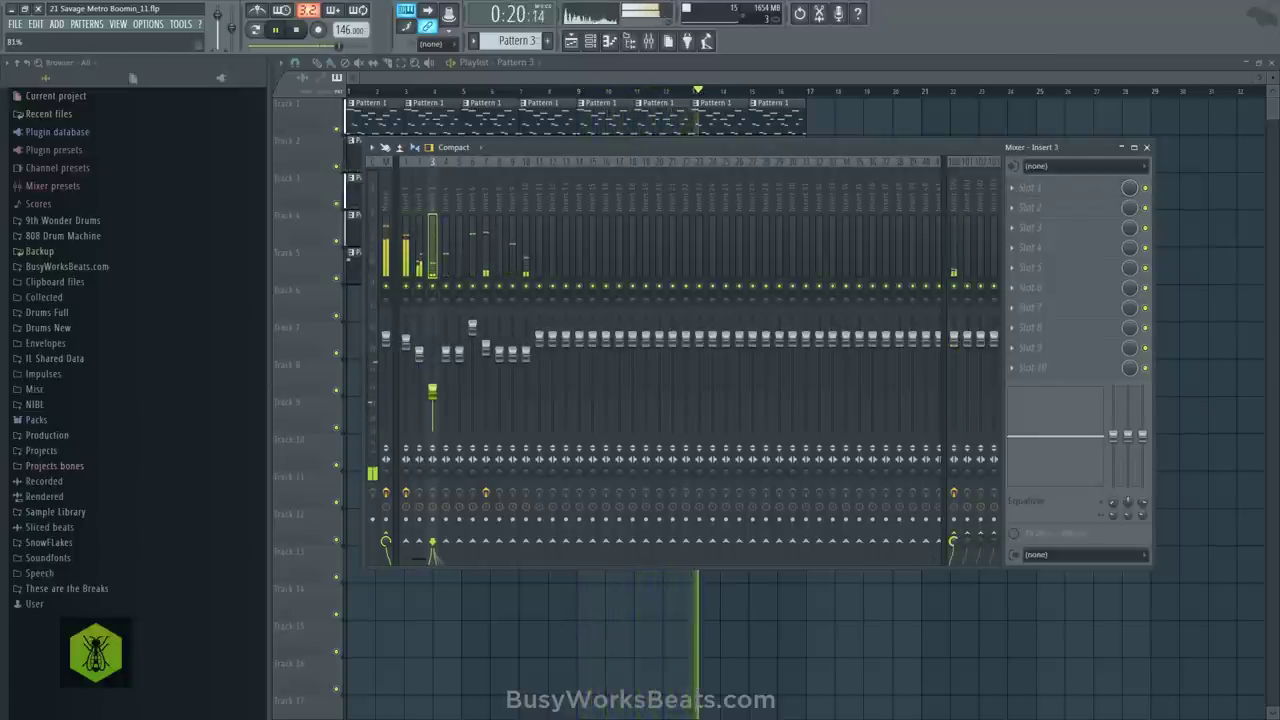
Raise insert 4's volume to 94% and send the track to the reverb on insert 100
click(443, 203)
drag(446, 347, 446, 344)
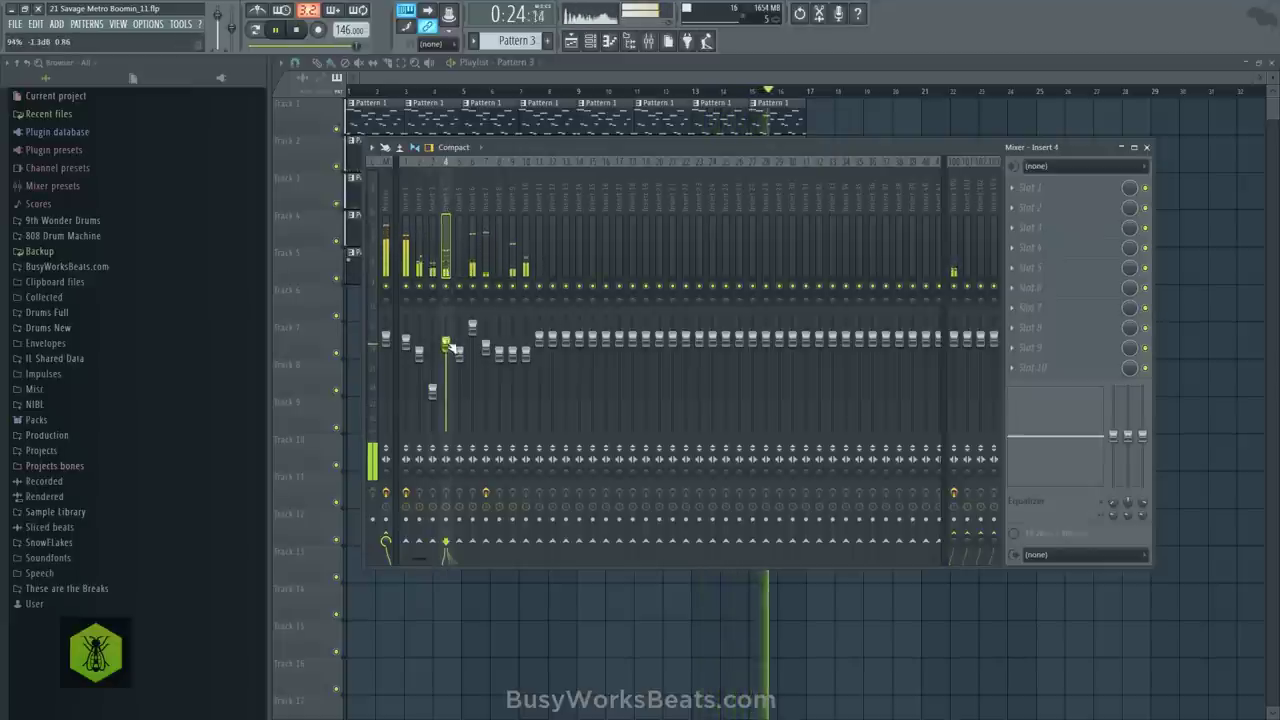
drag(954, 543, 954, 533)
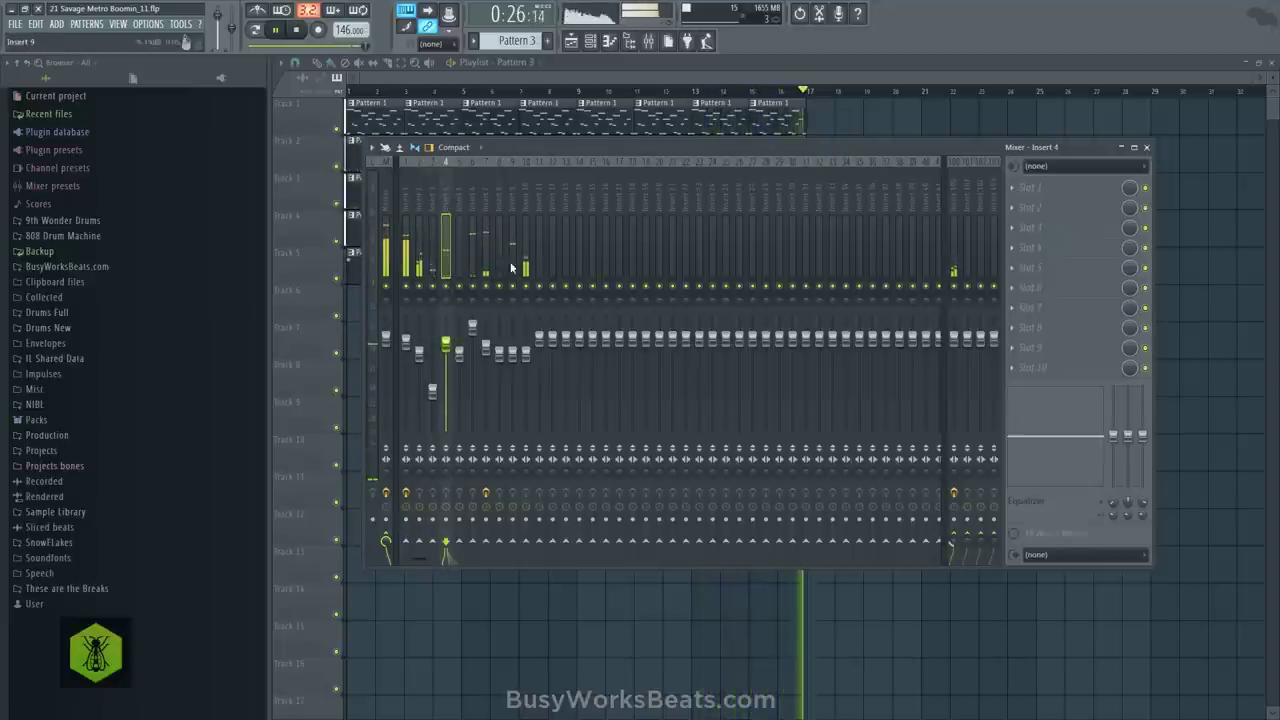
Send insert 10 to the reverb on insert 100, and check inserts 9 and 7
click(525, 205)
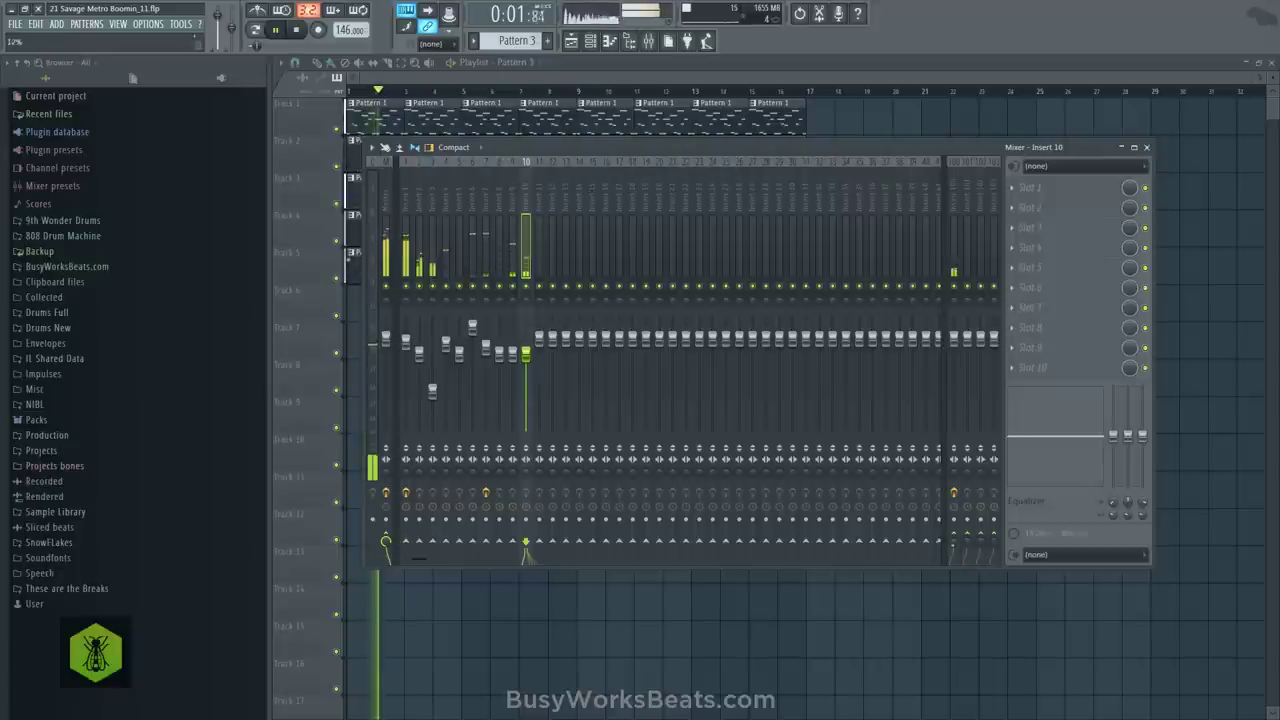
click(508, 196)
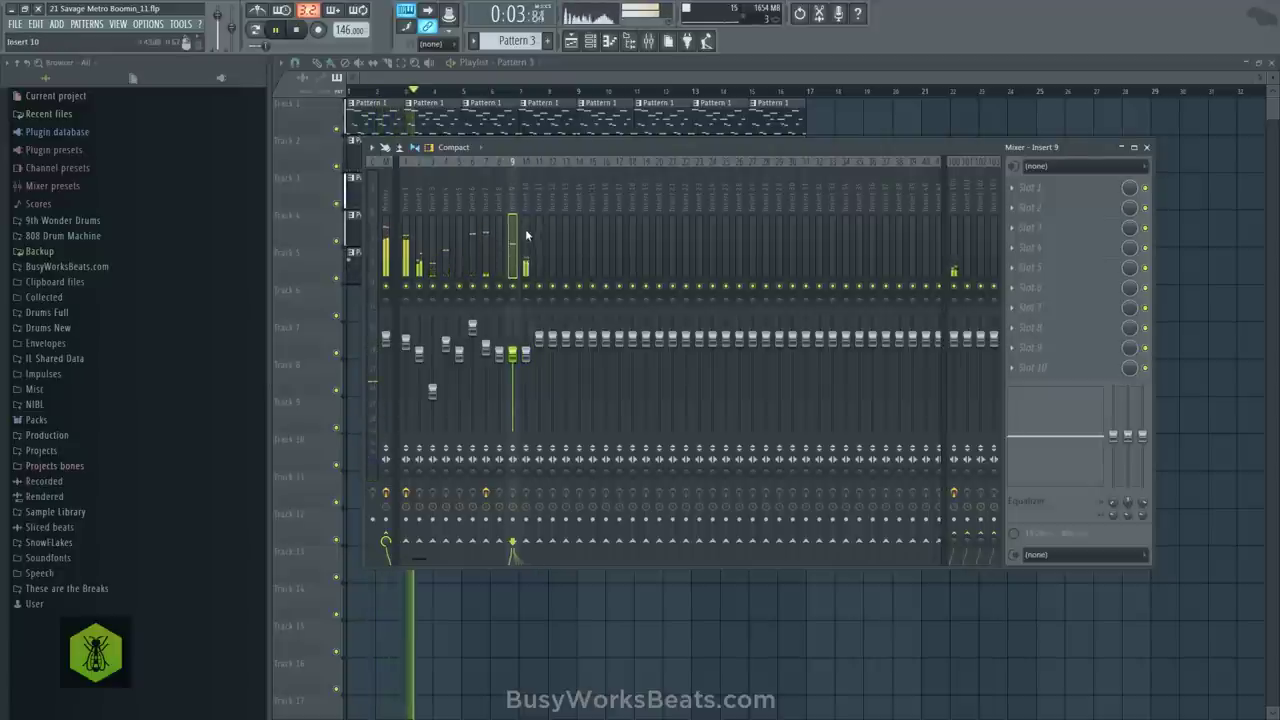
click(488, 220)
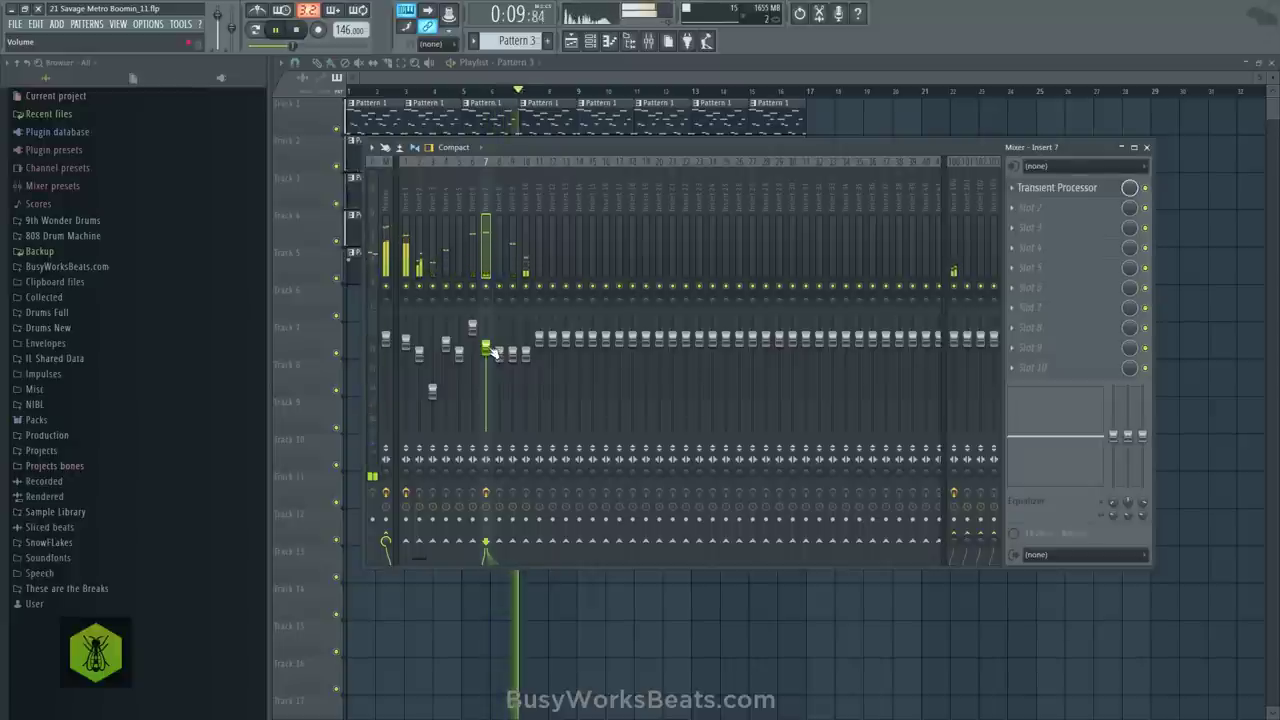
Find the Microphone track among the higher mixer inserts and select it
scroll(440, 214, down, 1)
scroll(438, 208, down, 10)
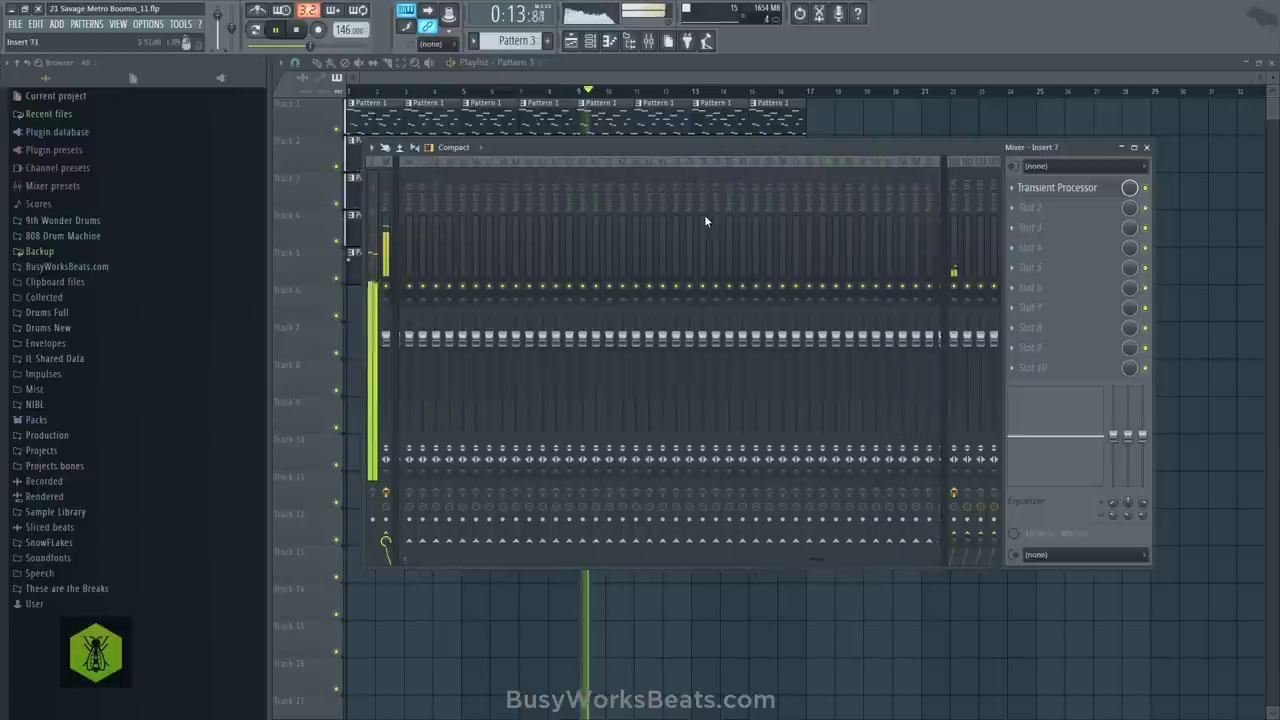
click(816, 206)
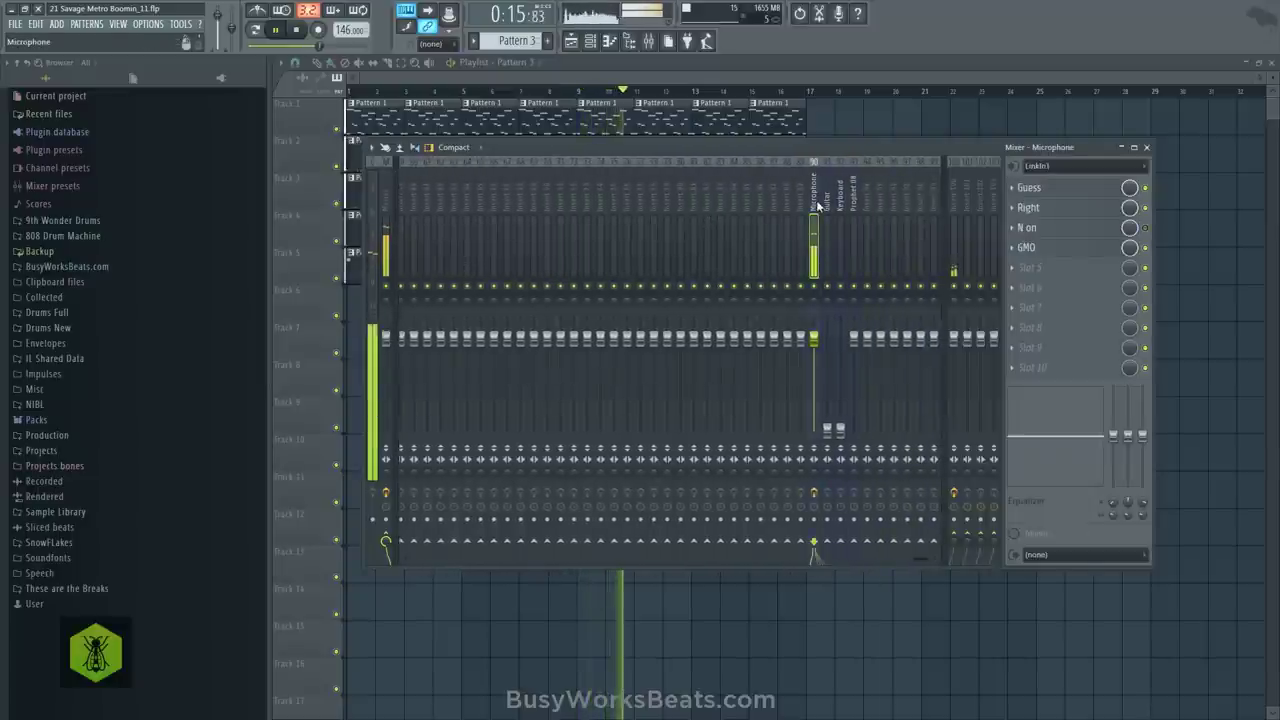
Duplicate the 16-bar arrangement of all five playlist tracks into bars 17 to 32
key(F9)
drag(953, 305, 835, 115)
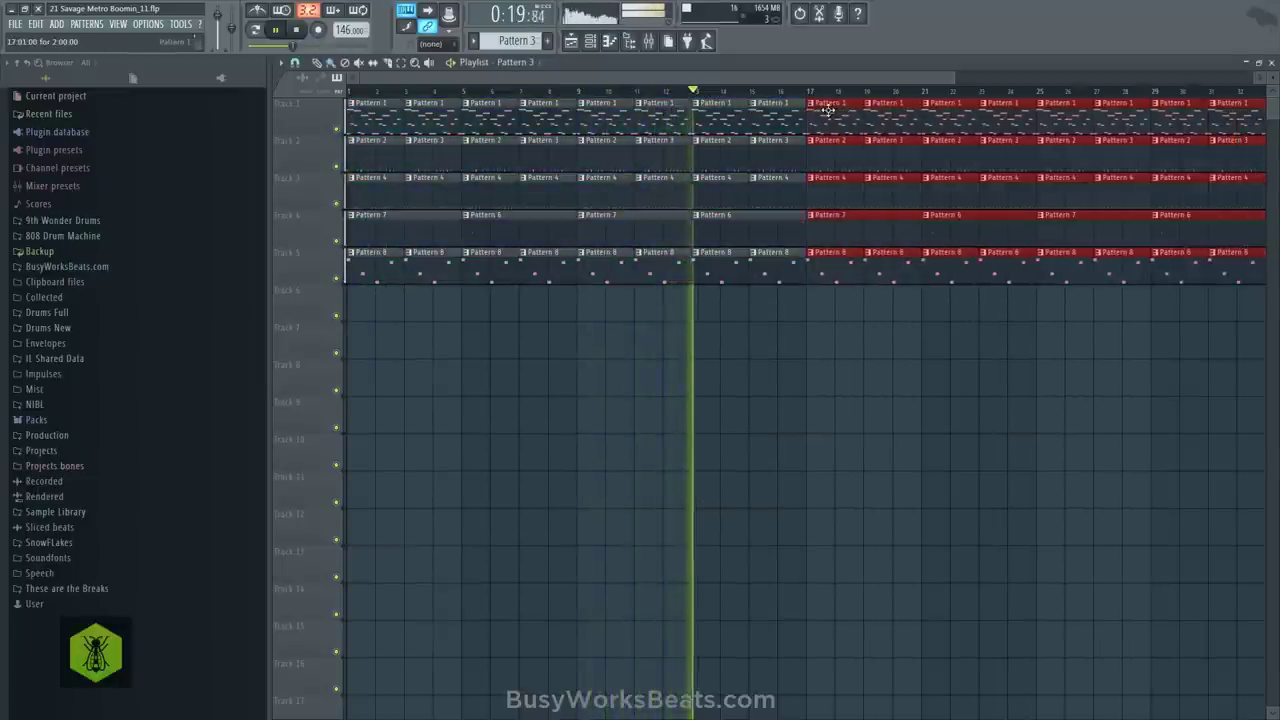
scroll(614, 92, down, 2)
Reopen the mixer, play the song from the beginning while viewing the inserts, and stop playback
click(649, 42)
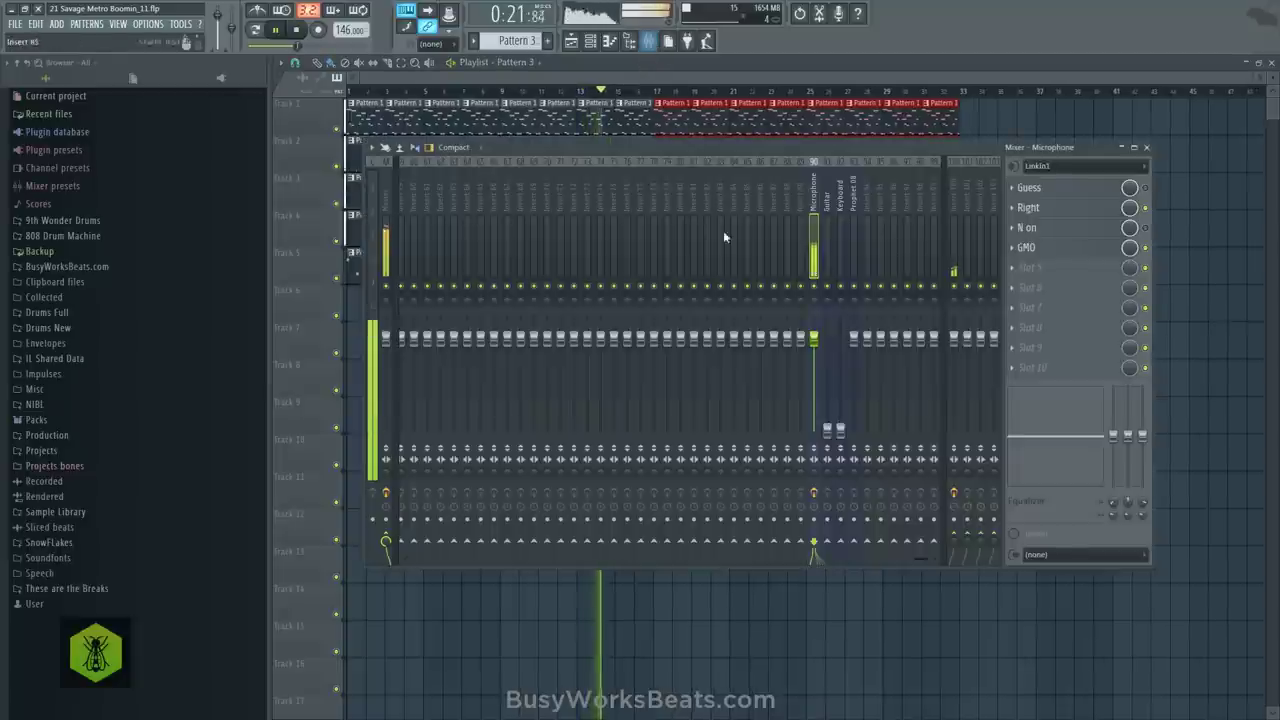
key(space)
scroll(480, 182, up, 5)
key(space)
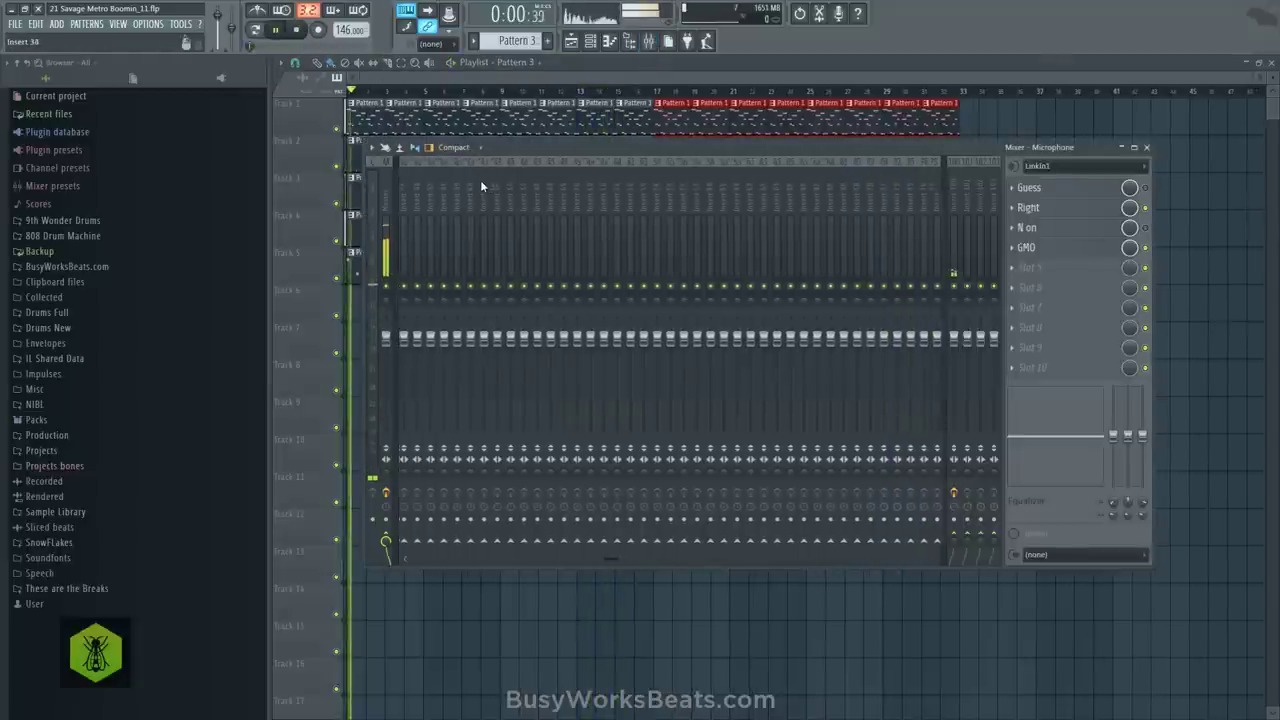
scroll(479, 180, up, 5)
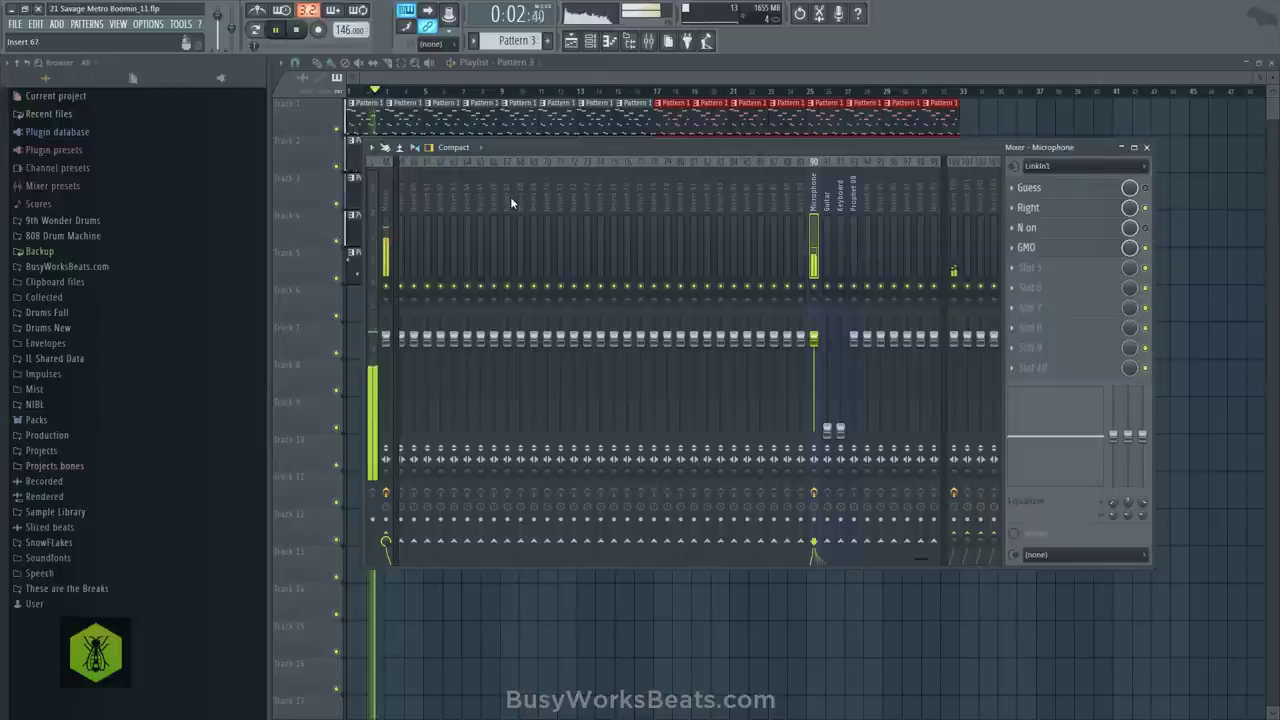
click(296, 30)
Arm the Microphone track, enable recording of audio into the playlist as an audio clip, and close the mixer
click(816, 519)
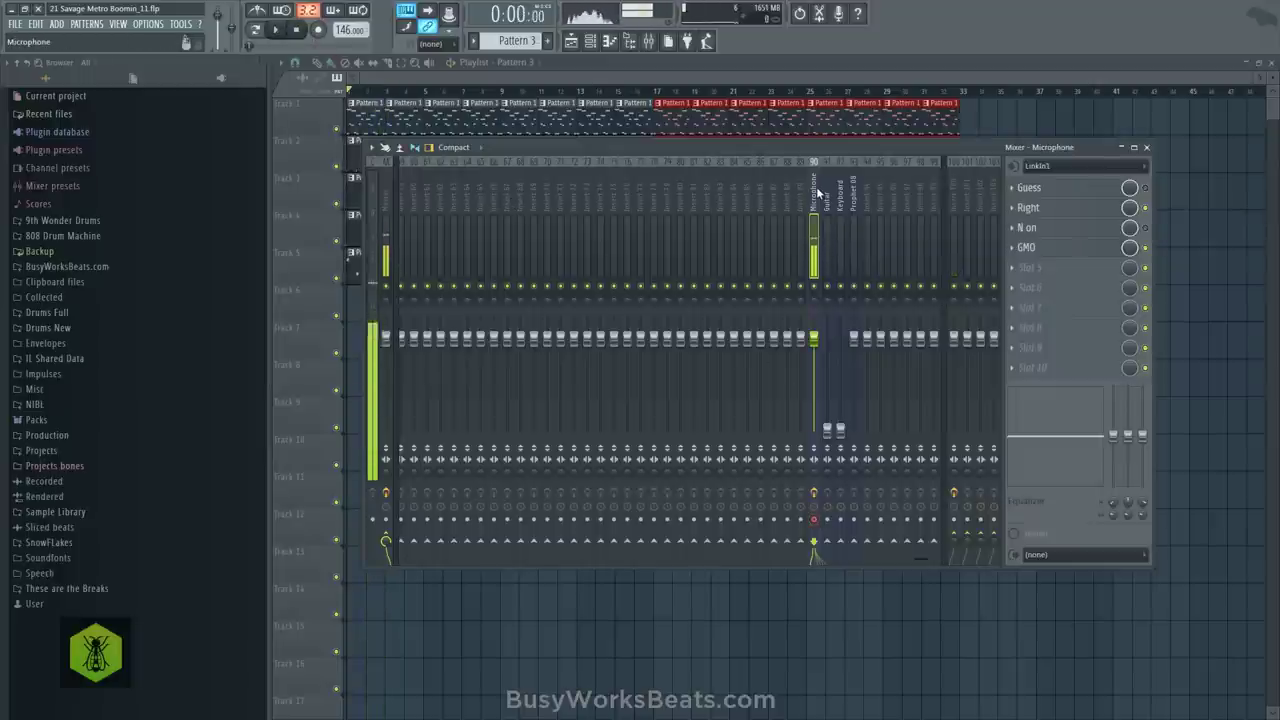
click(318, 30)
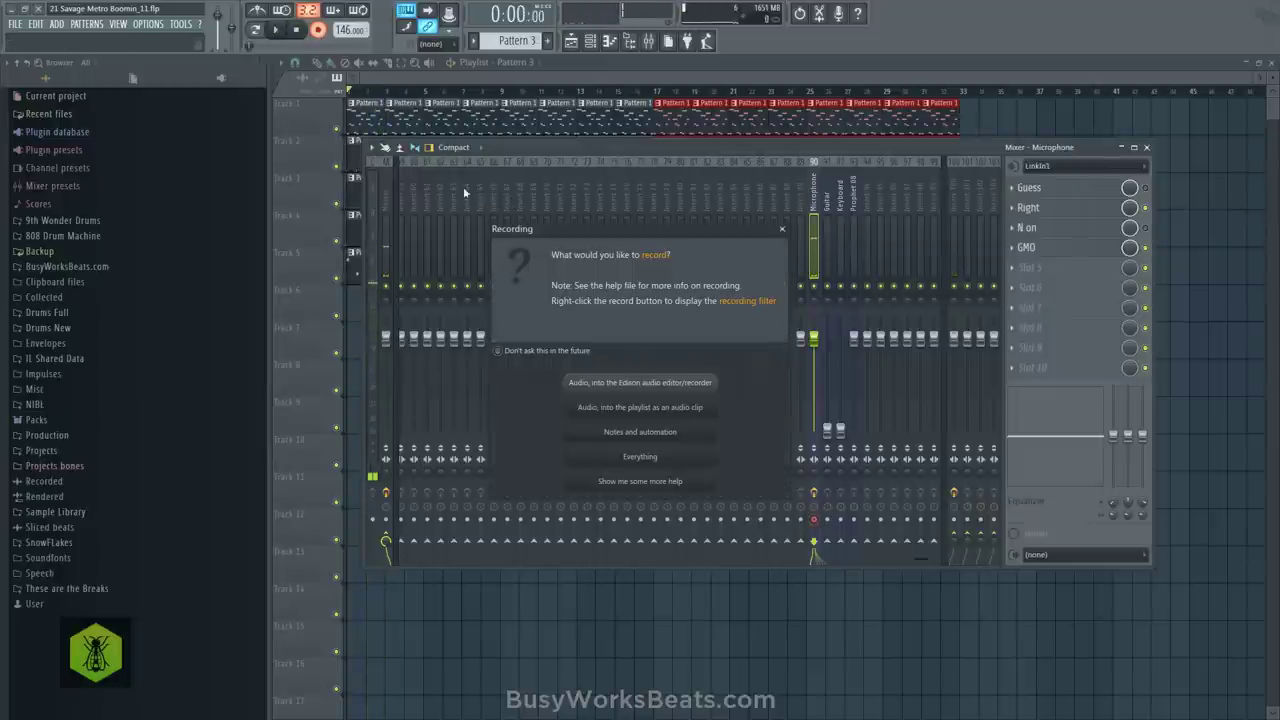
click(628, 408)
click(1146, 147)
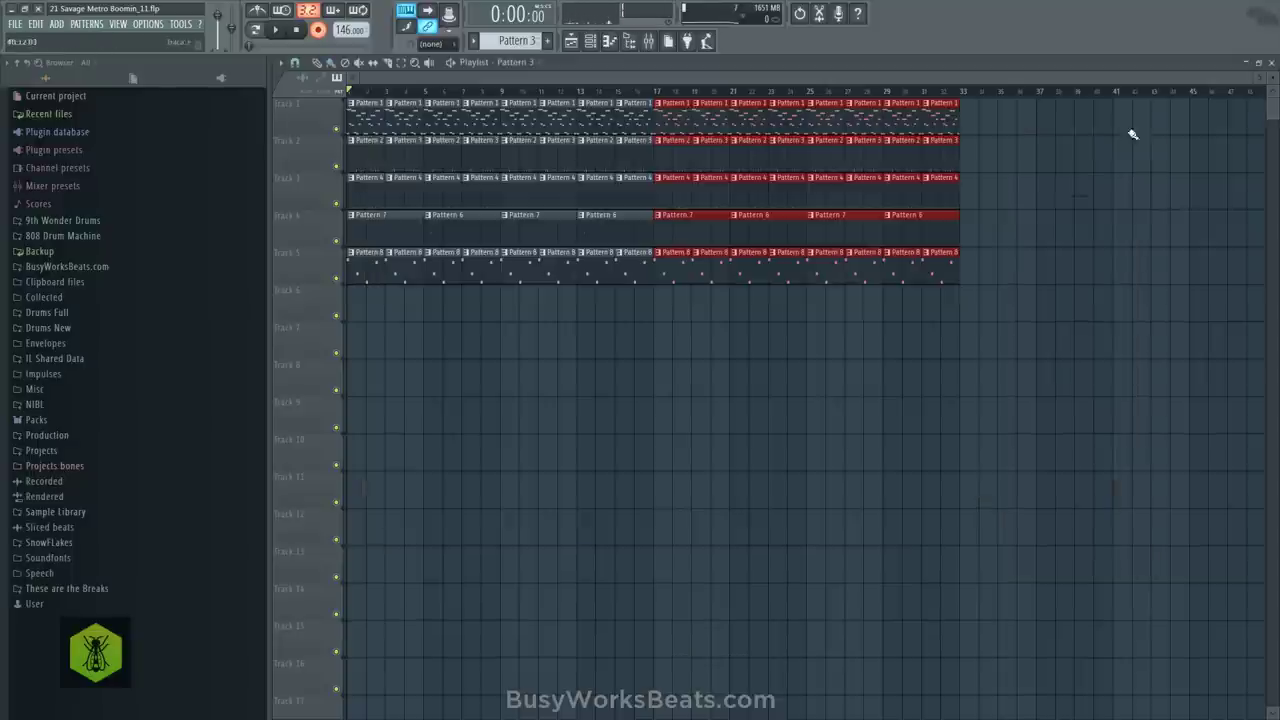
Replace the flute sampler channel in the channel rack with Omnisphere [64bit]
click(629, 41)
right_click(418, 255)
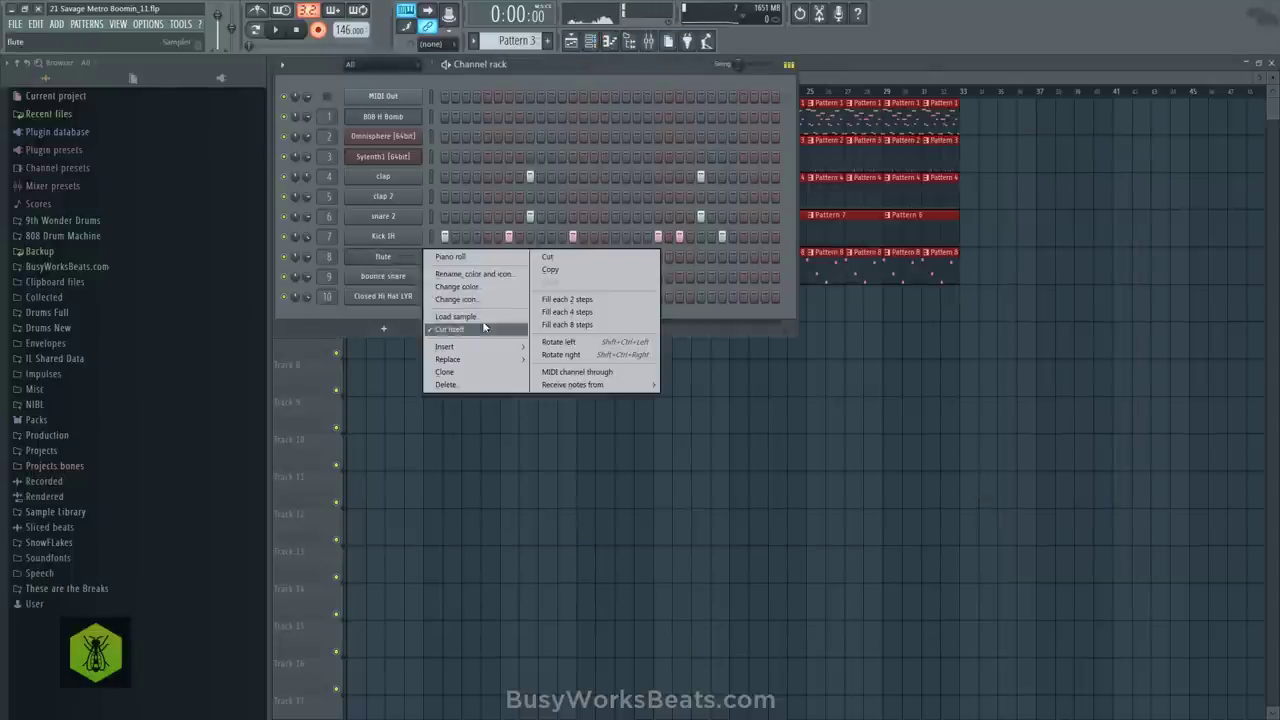
mouse_move(486, 360)
click(697, 201)
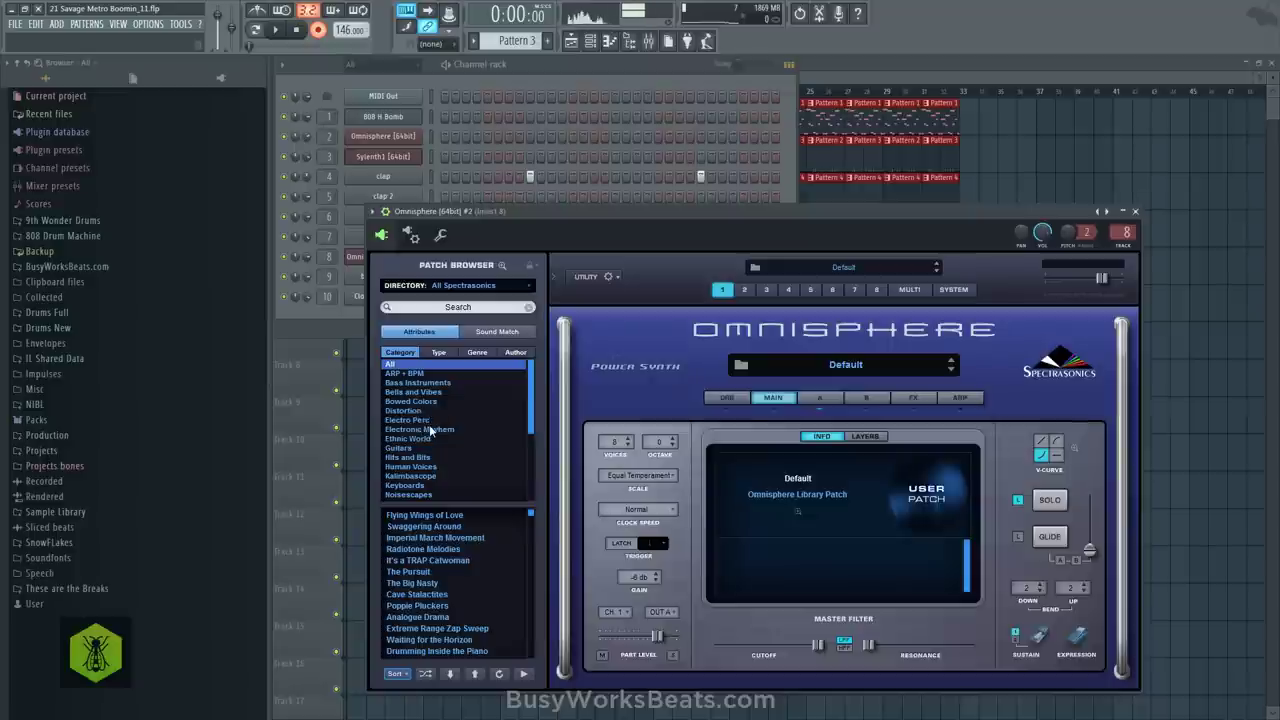
Look through the Omnisphere patch categories and search the patches for "flute"
scroll(431, 429, down, 5)
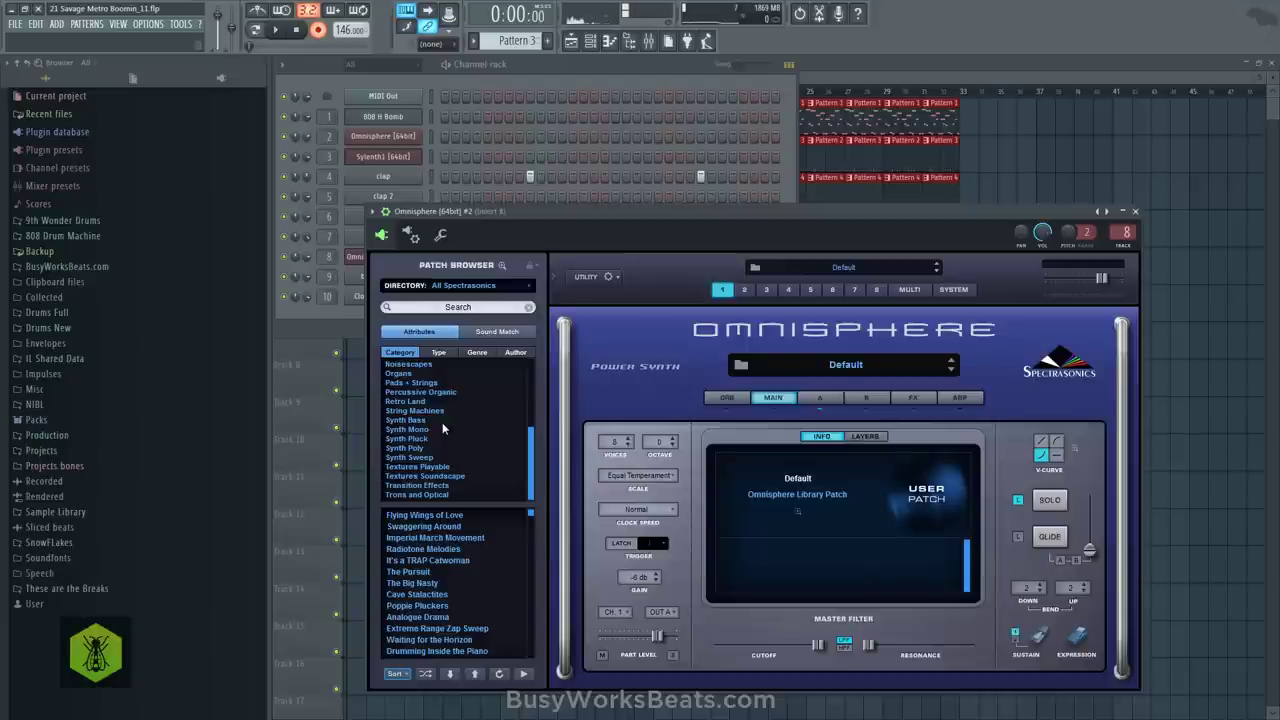
scroll(443, 429, up, 2)
scroll(442, 428, up, 3)
scroll(439, 426, up, 3)
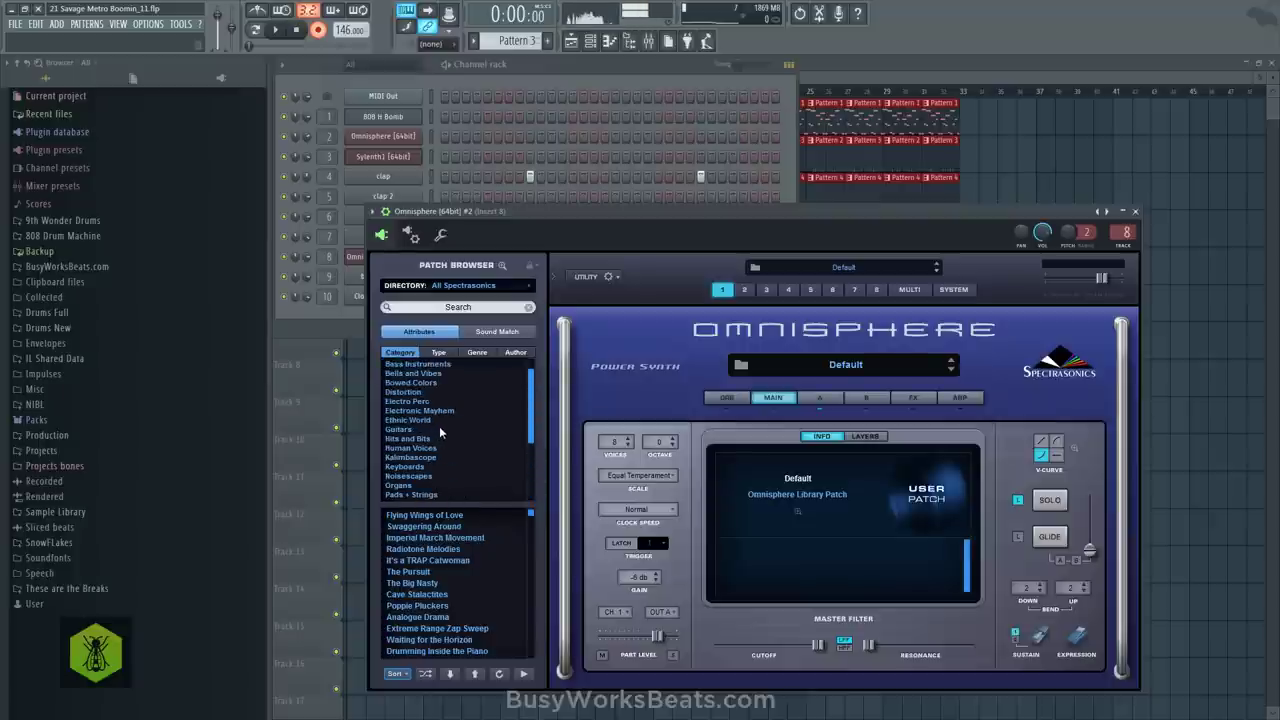
click(439, 307)
key(Return)
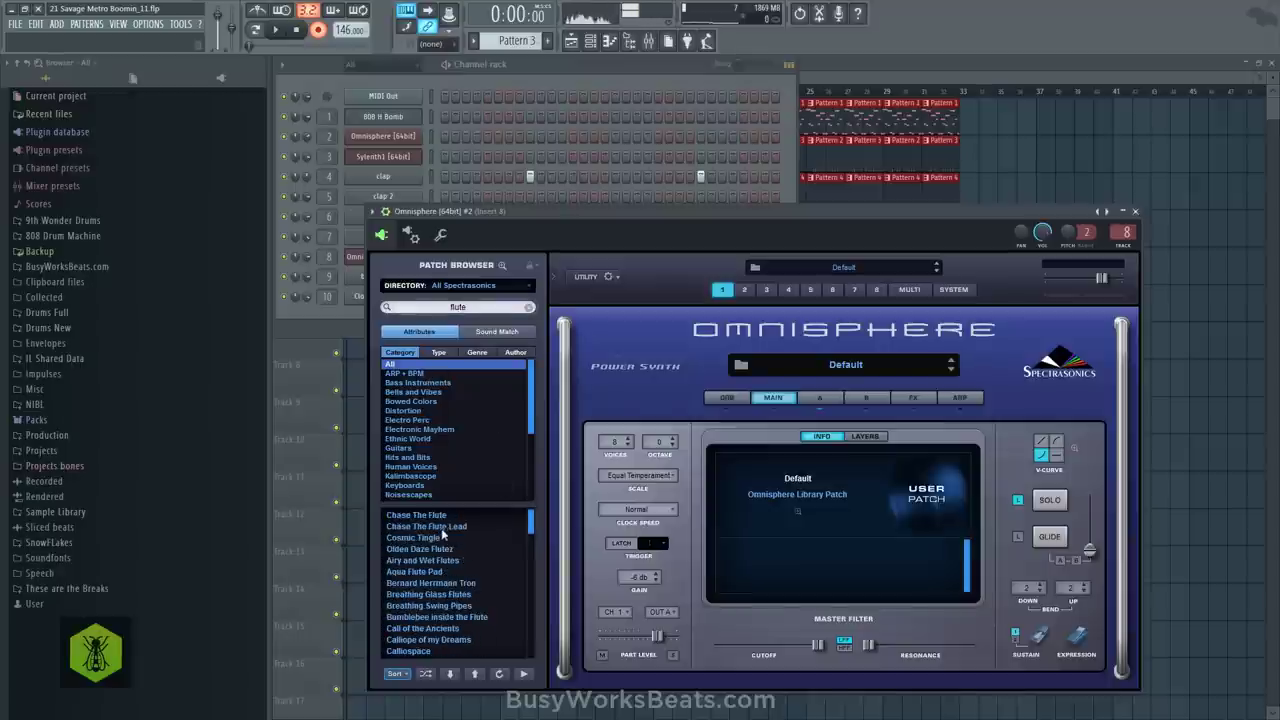
Limit the flute patch search to the Omnisphere Library directory
click(437, 352)
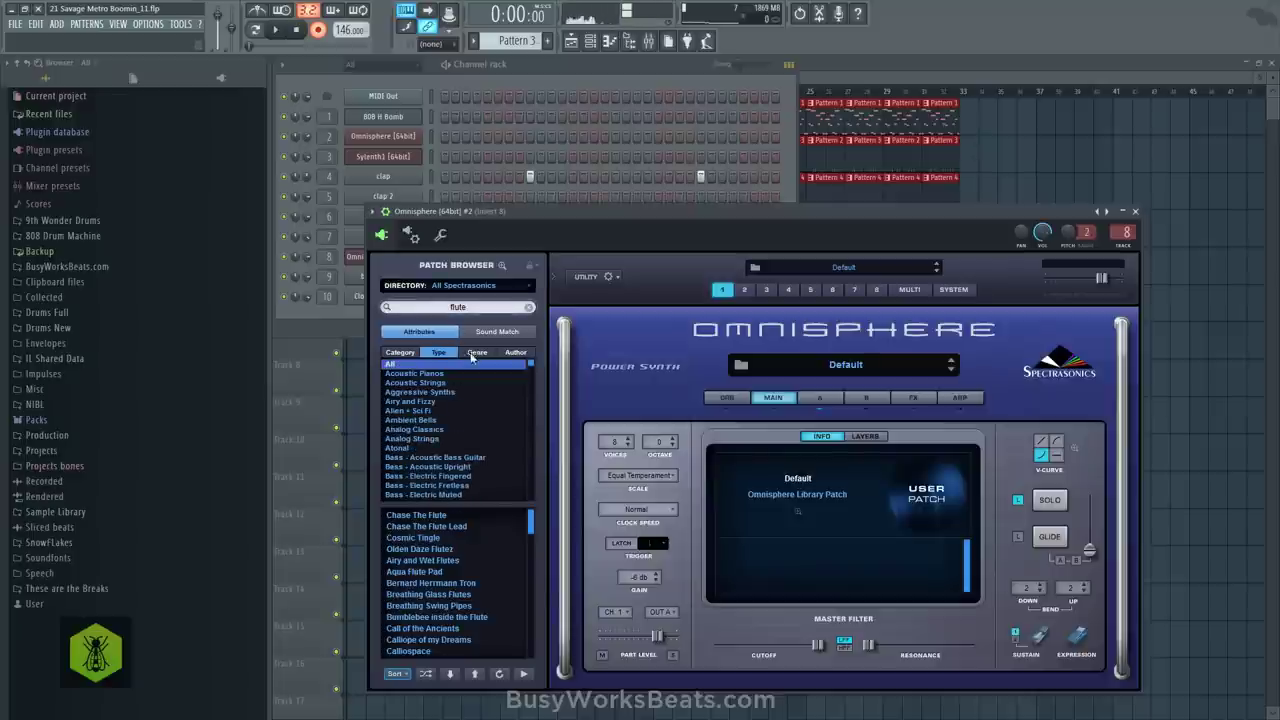
click(482, 287)
click(491, 353)
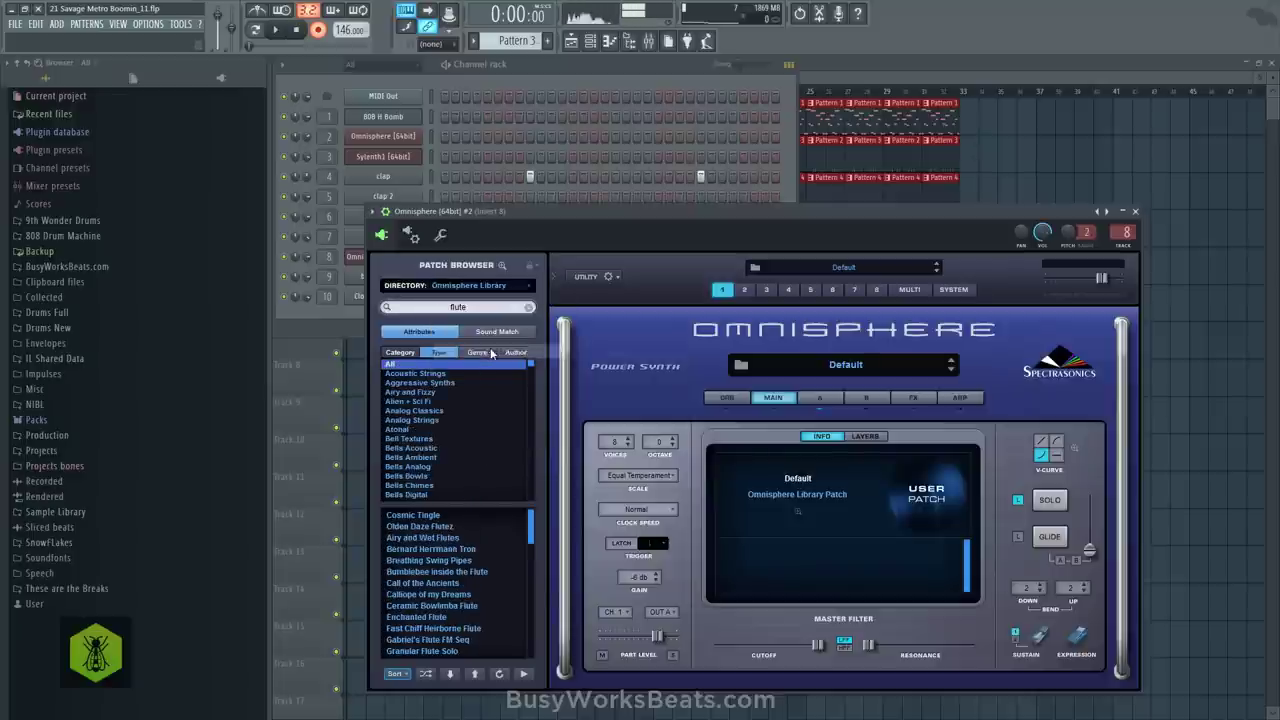
Audition the Bumblebee inside the Flute patch and load Airy and Wet Flutes instead
click(445, 571)
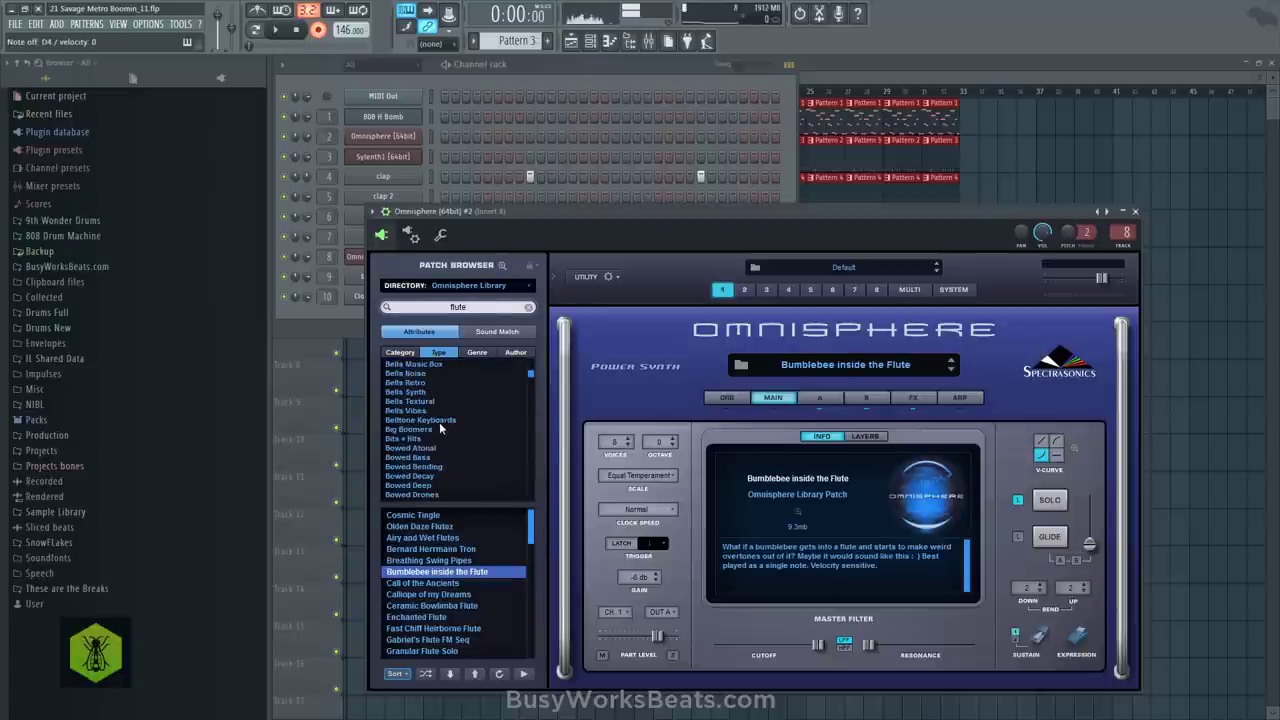
click(408, 353)
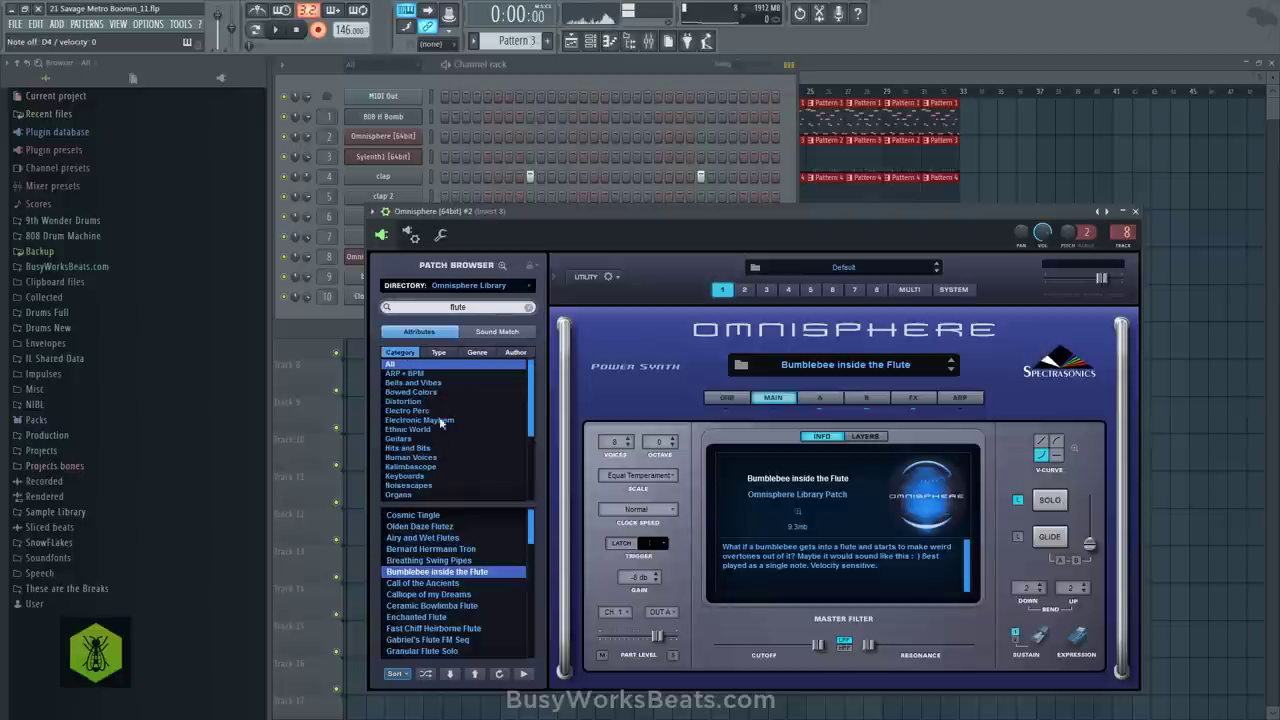
click(443, 540)
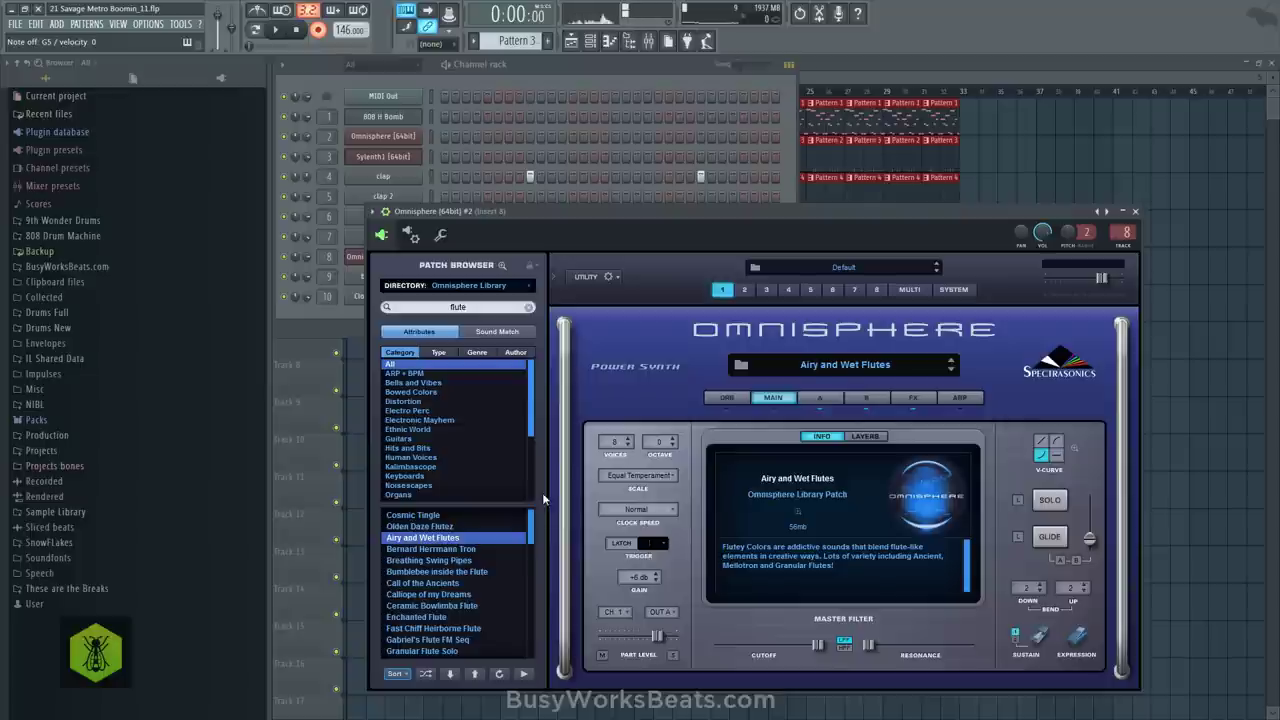
Bring the channel rack forward and play the song to rehearse the flute melody over it
click(522, 65)
key(space)
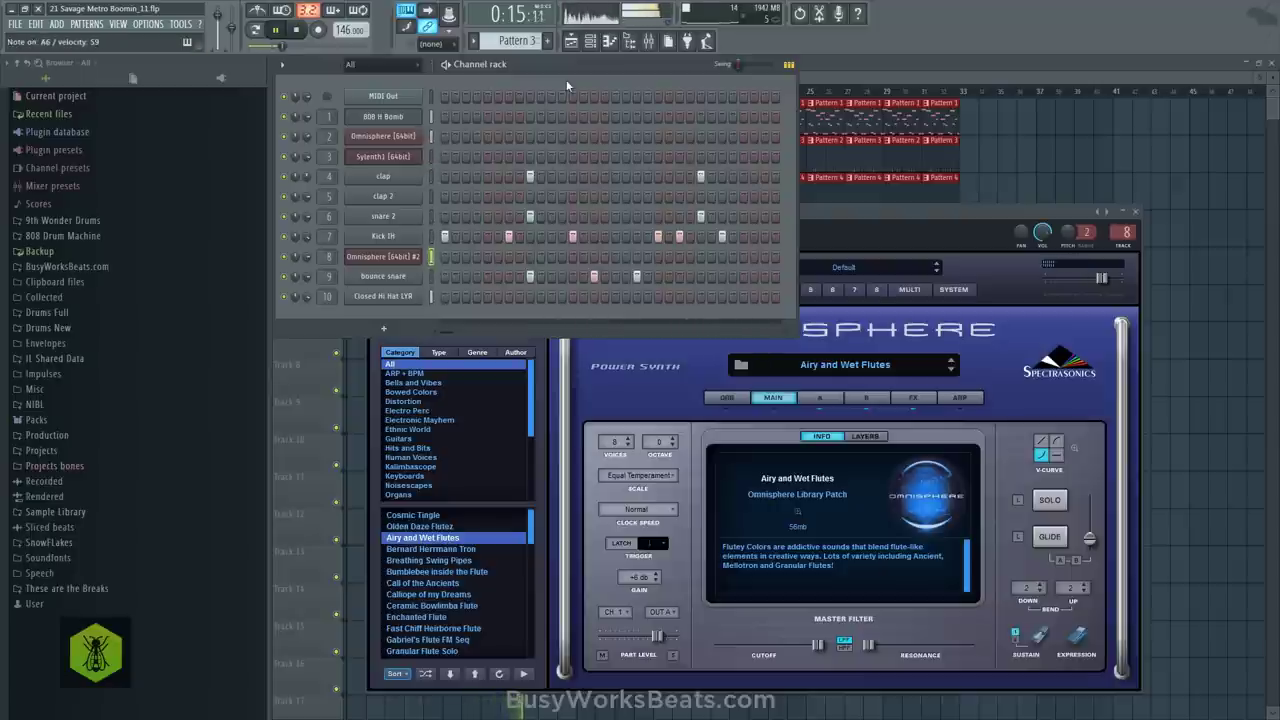
key(space)
Switch the active pattern from Pattern 3 to the empty Pattern 9
key(KP_Add)
key(KP_Add)
key(KP_Add)
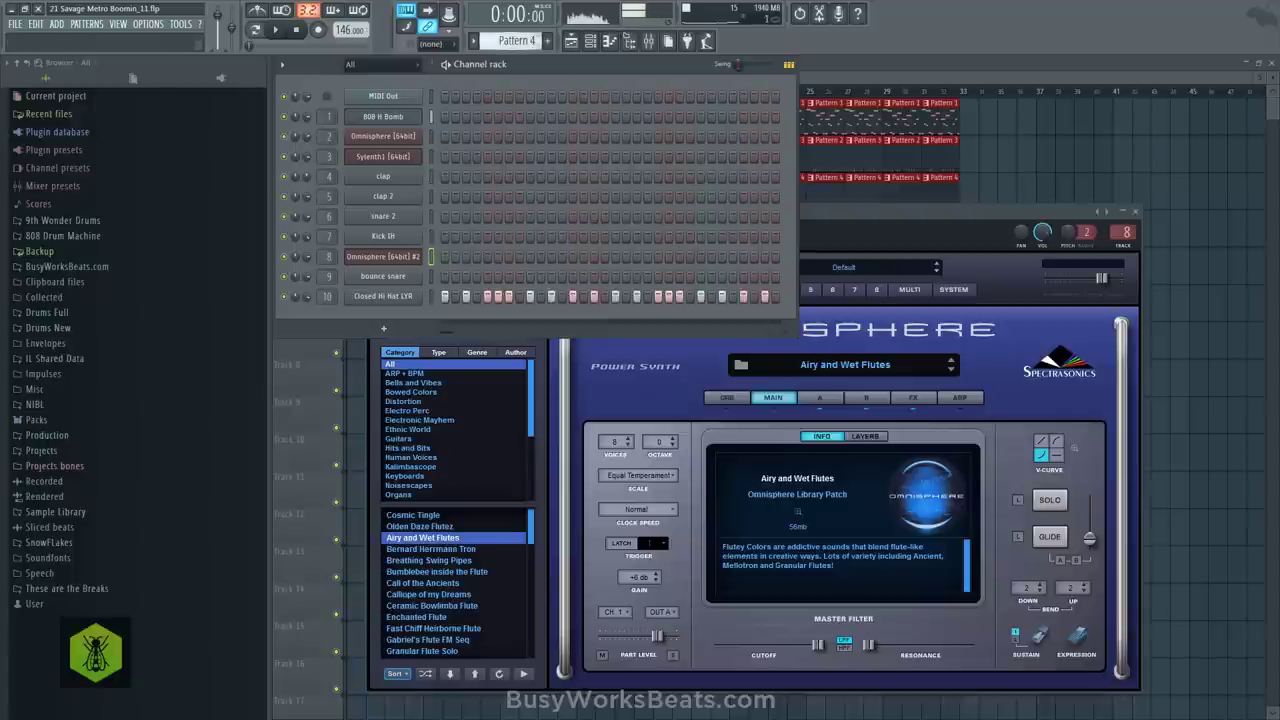
key(KP_Add)
key(KP_Add)
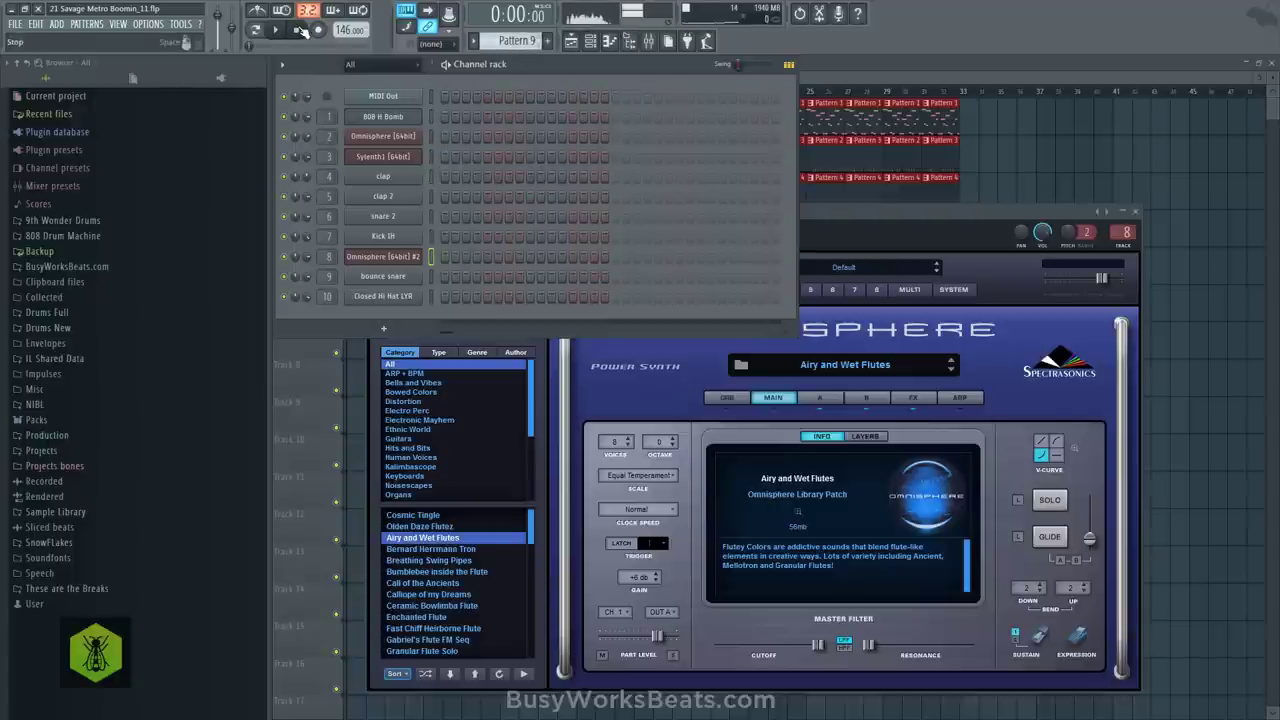
Record a flute melody for the second Omnisphere channel into Pattern 9 as notes and automation
key(r)
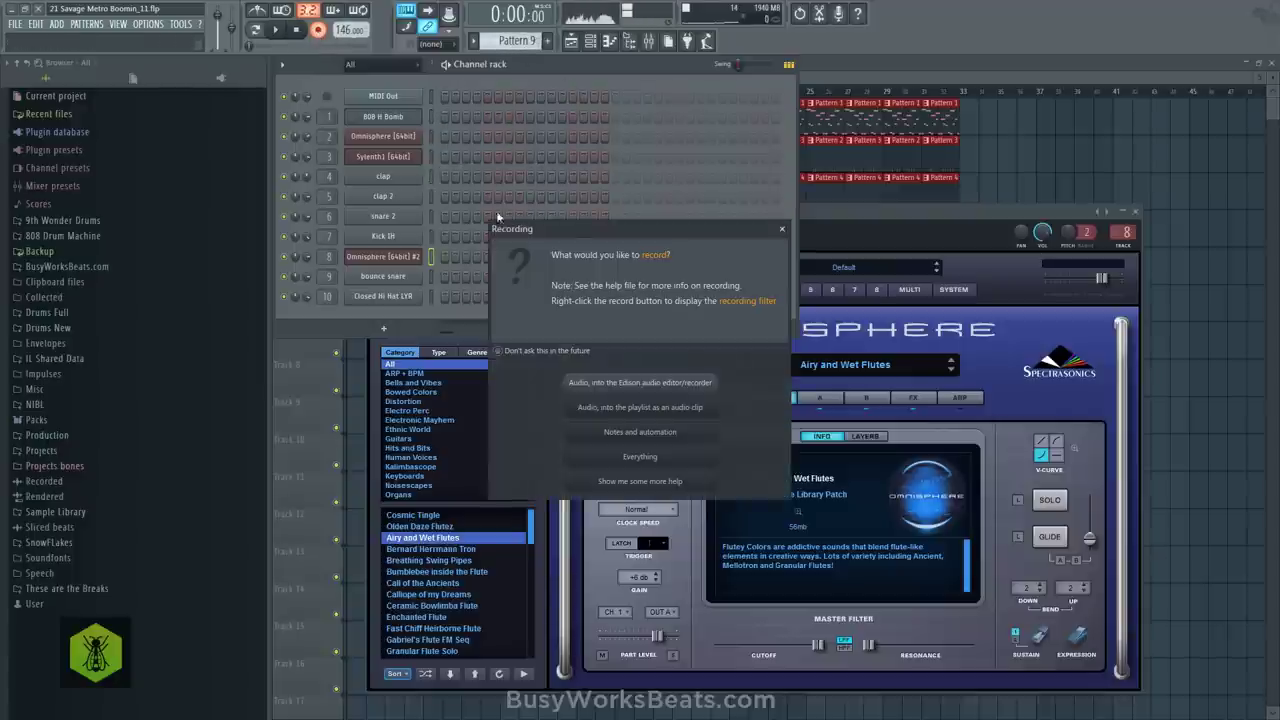
click(645, 432)
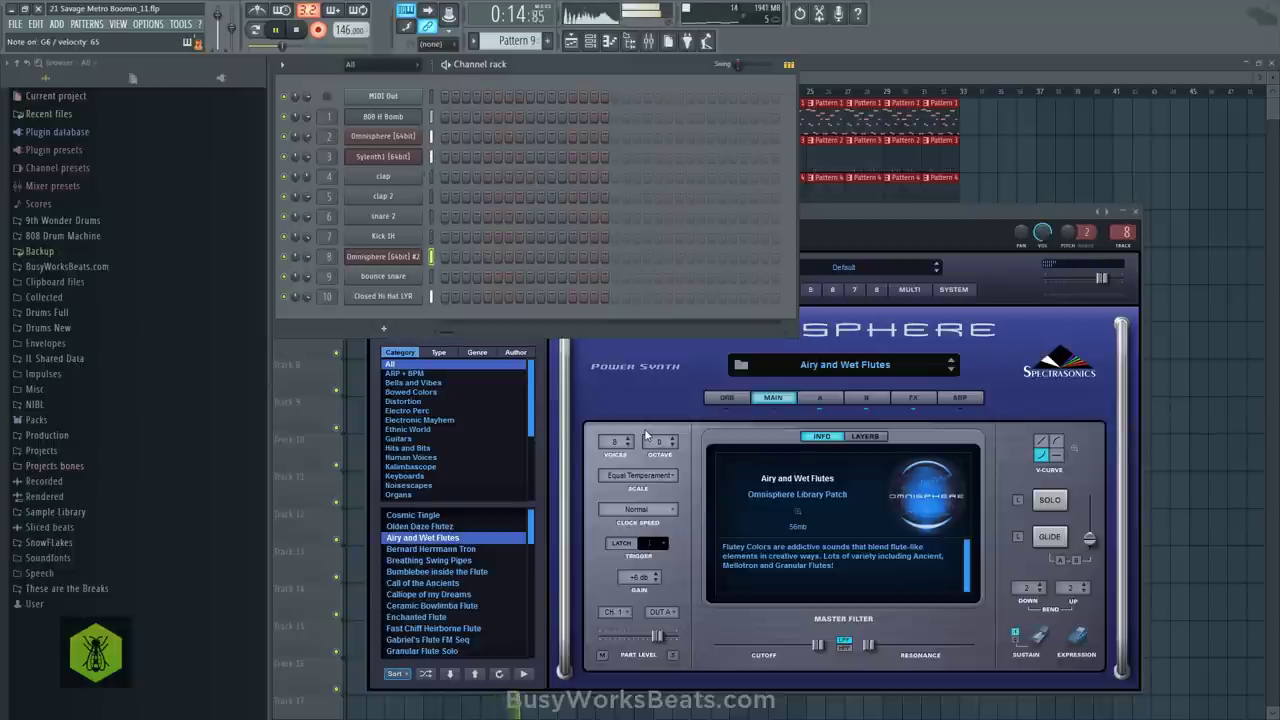
key(space)
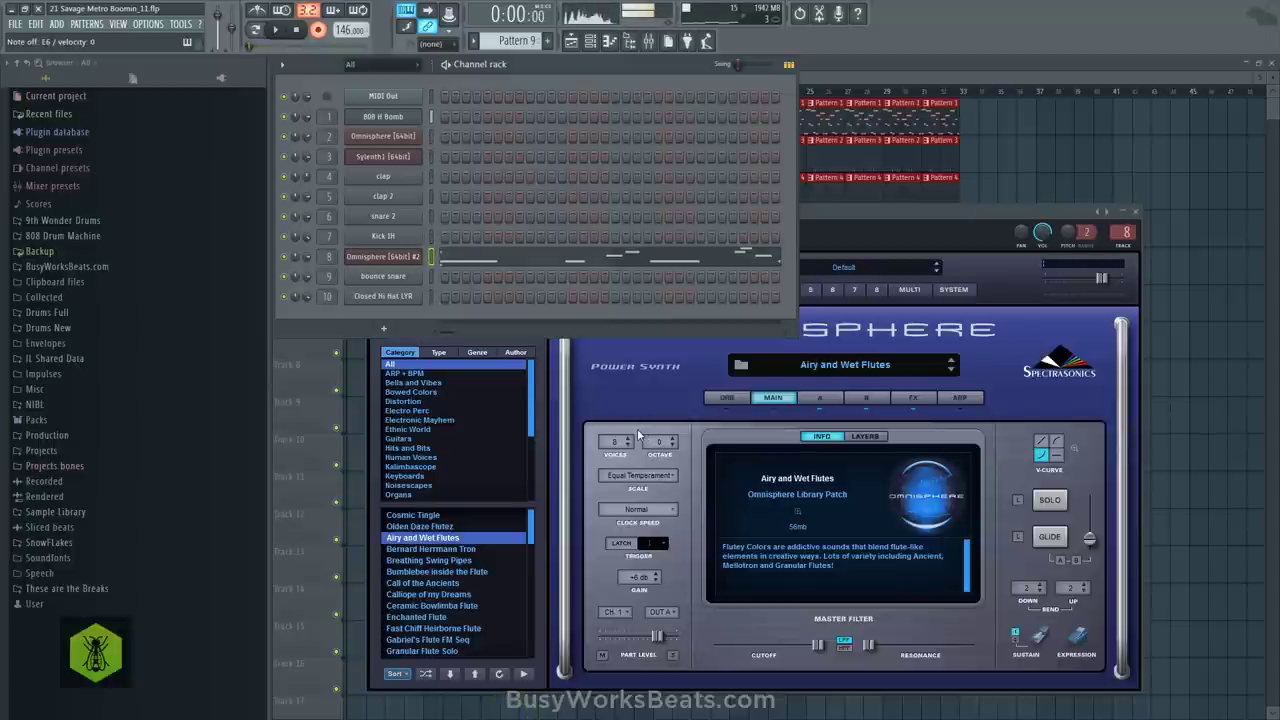
Open the recorded flute notes of the second Omnisphere channel in the piano roll and save the project as a new version
click(493, 256)
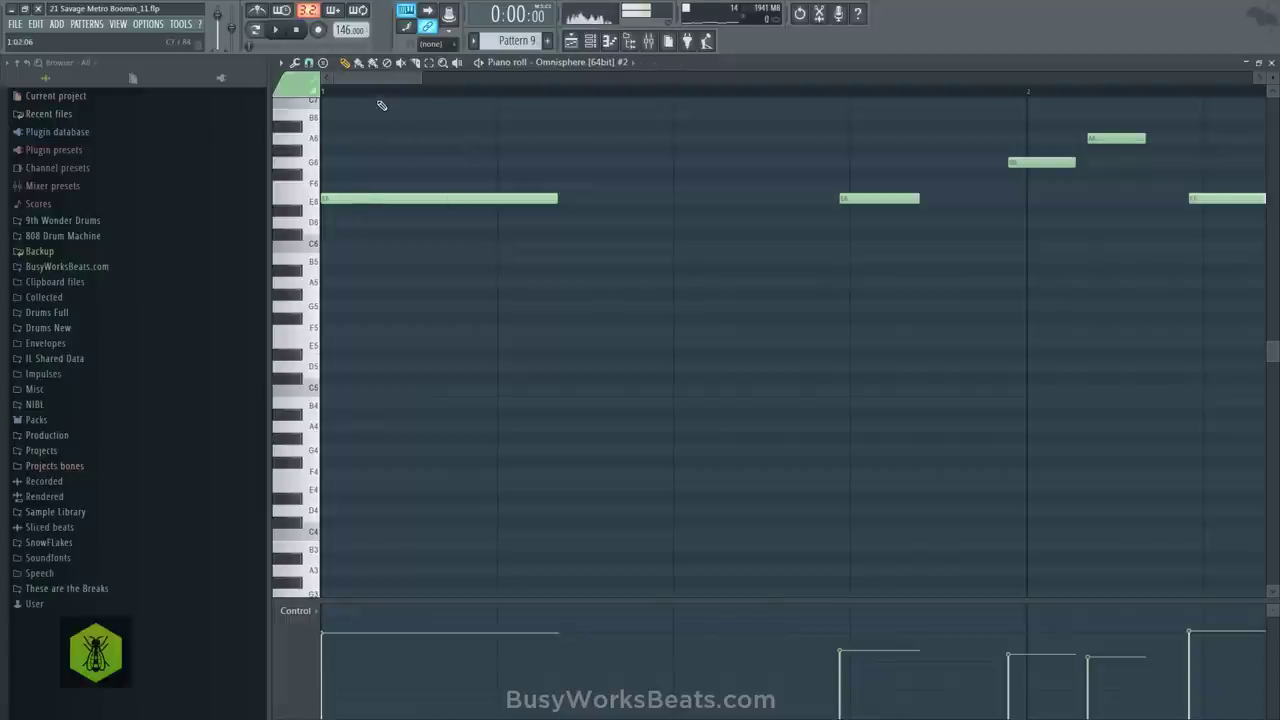
scroll(381, 105, down, 6)
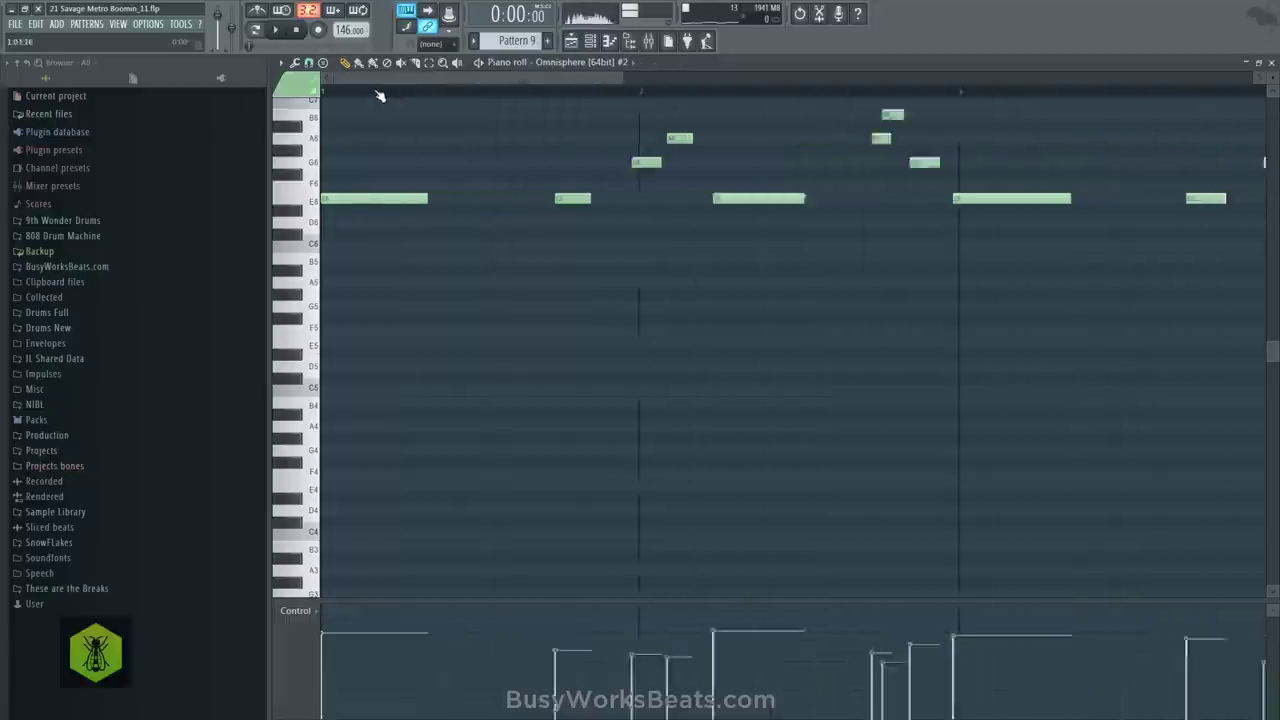
click(16, 24)
click(45, 111)
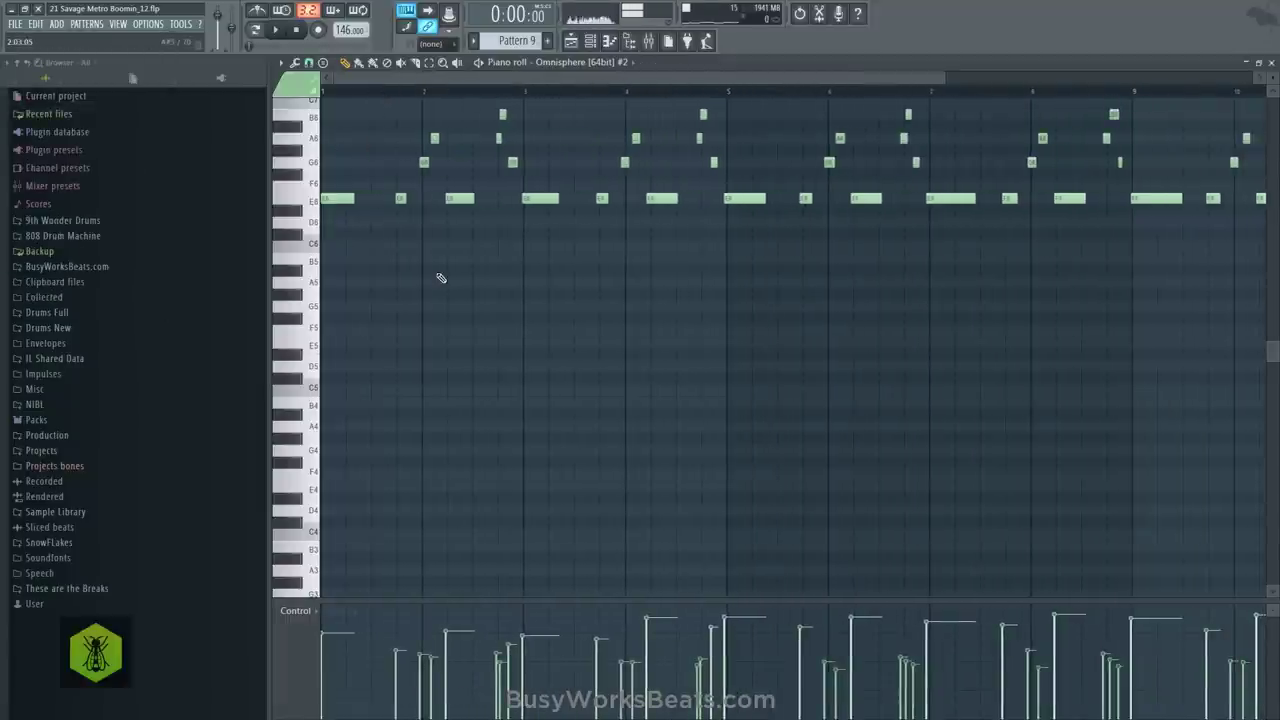
Play Pattern 9 in the piano roll and review the timing of the recorded flute notes across the whole take
key(space)
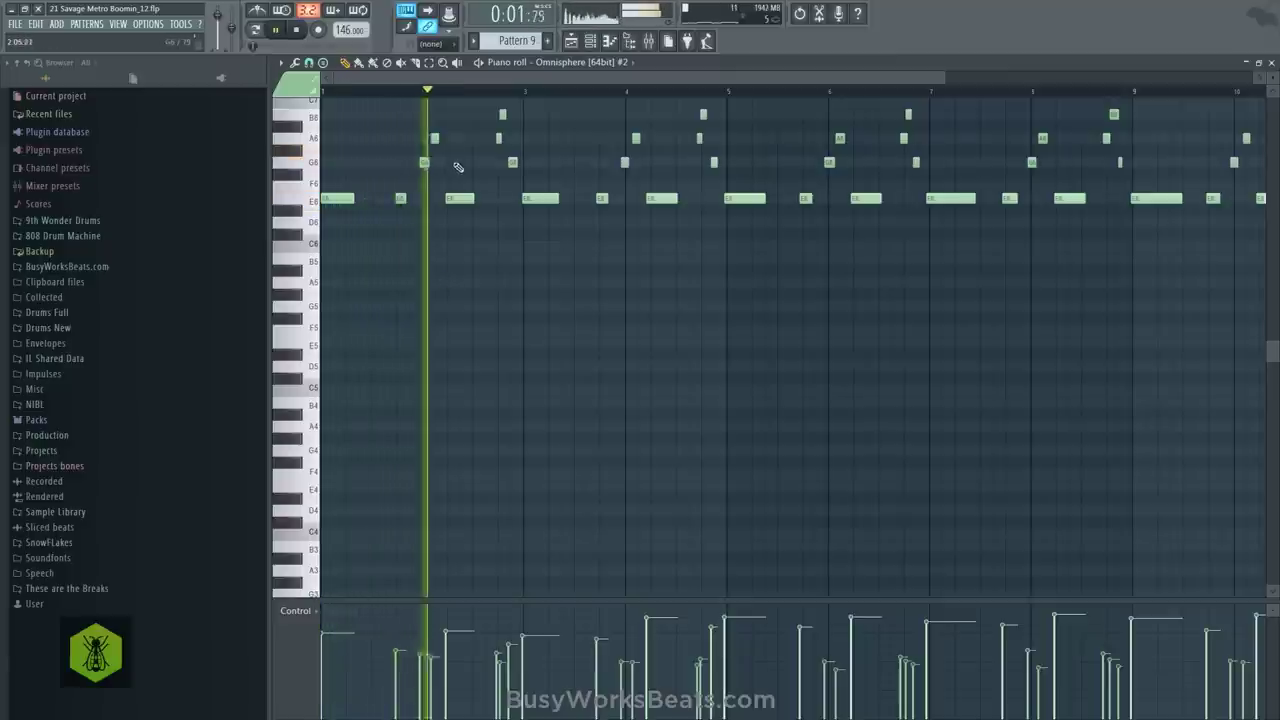
scroll(422, 95, down, 1)
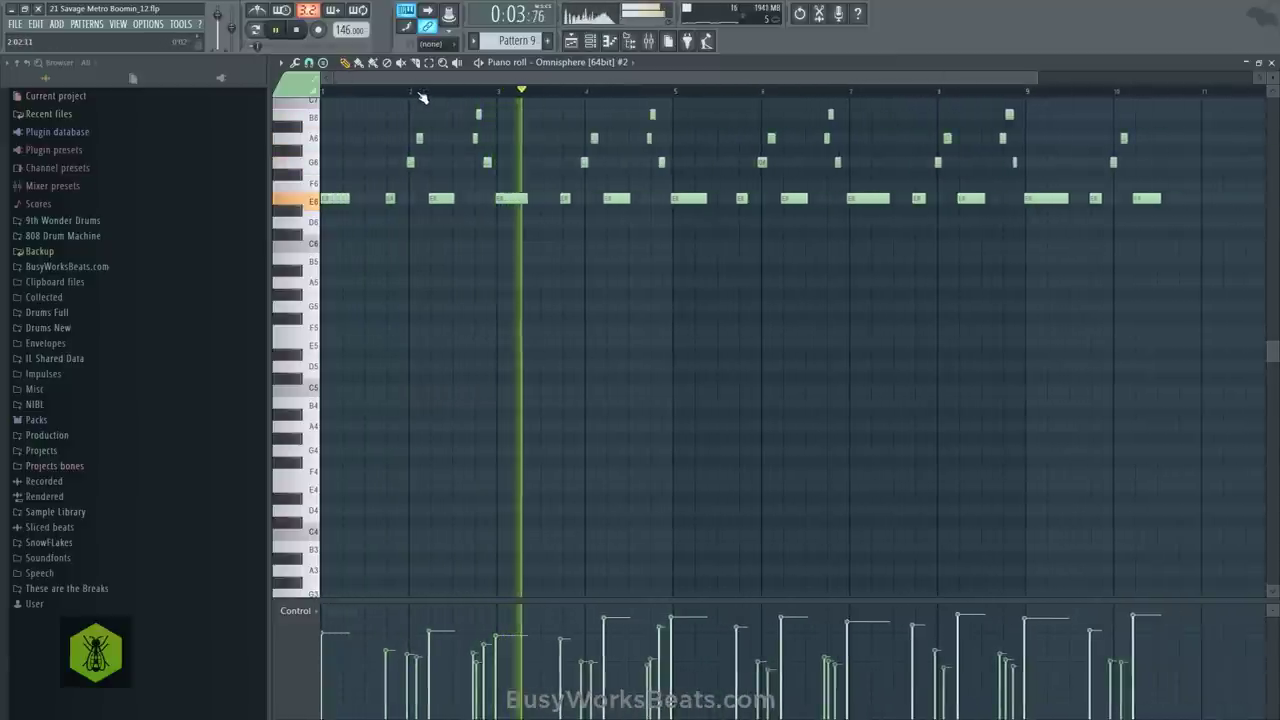
scroll(422, 95, up, 1)
scroll(424, 97, down, 3)
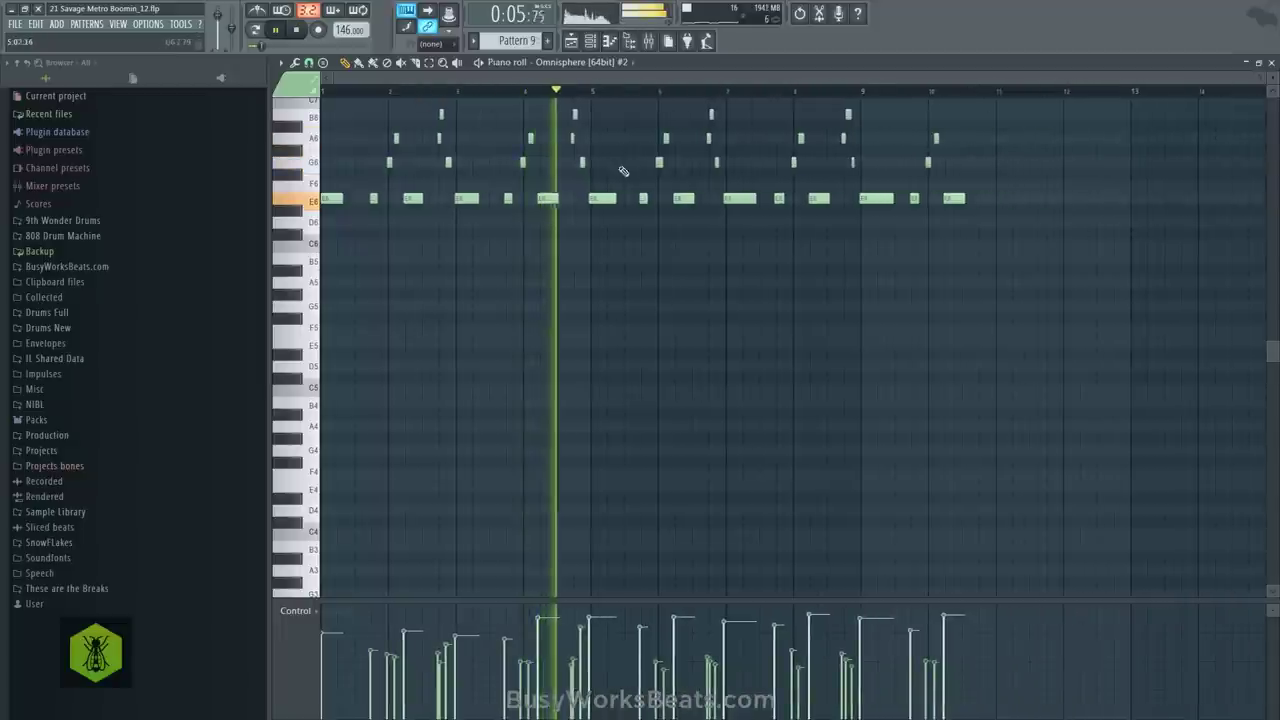
key(space)
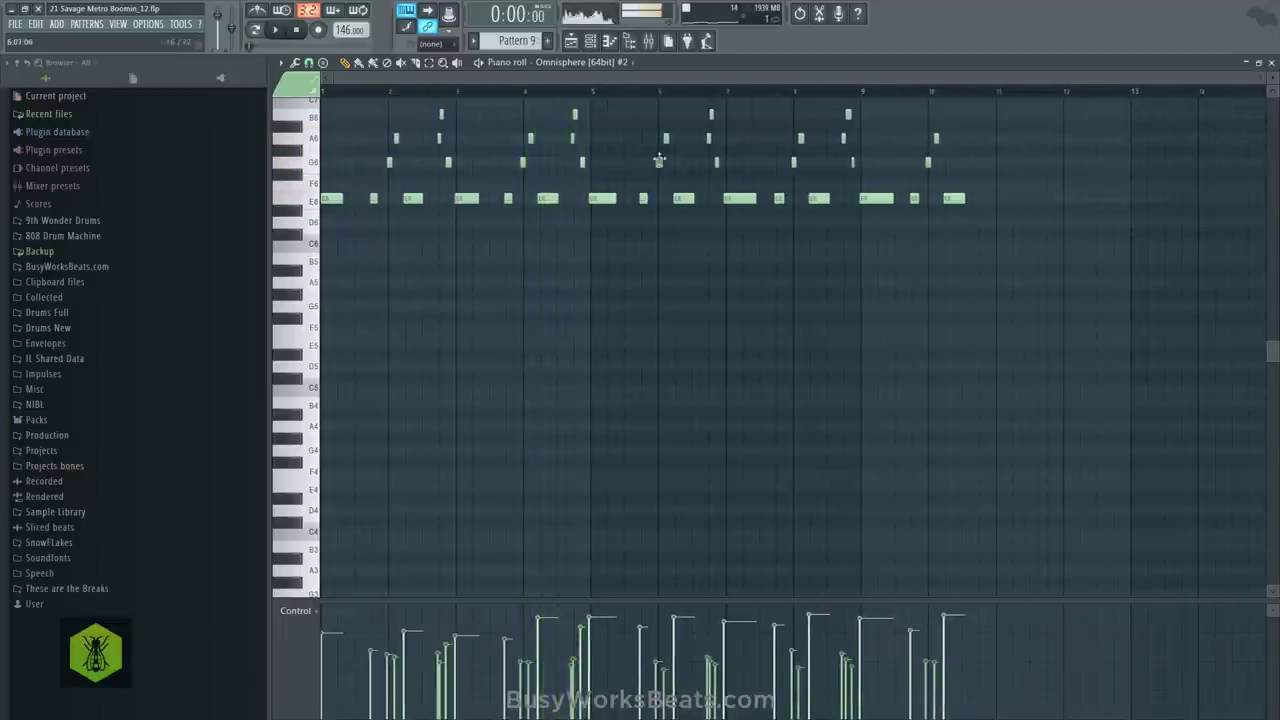
key(space)
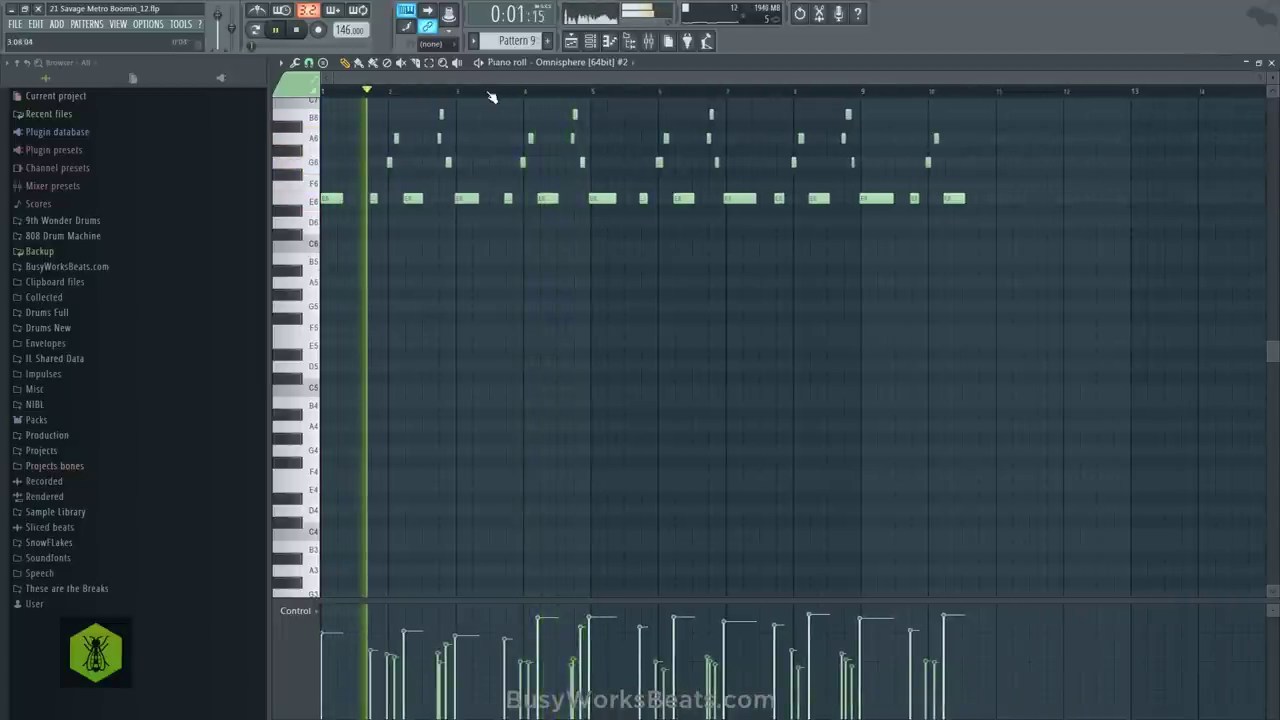
click(495, 92)
scroll(491, 95, up, 1)
scroll(491, 96, down, 2)
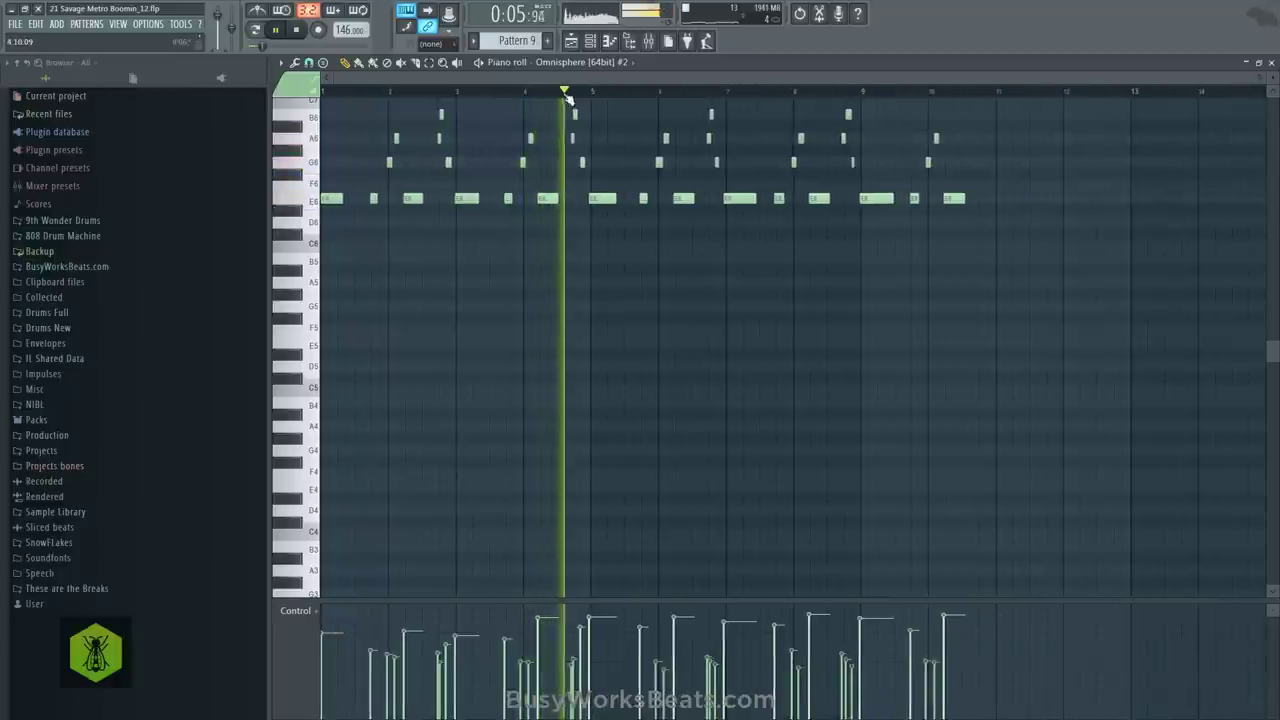
scroll(559, 137, up, 3)
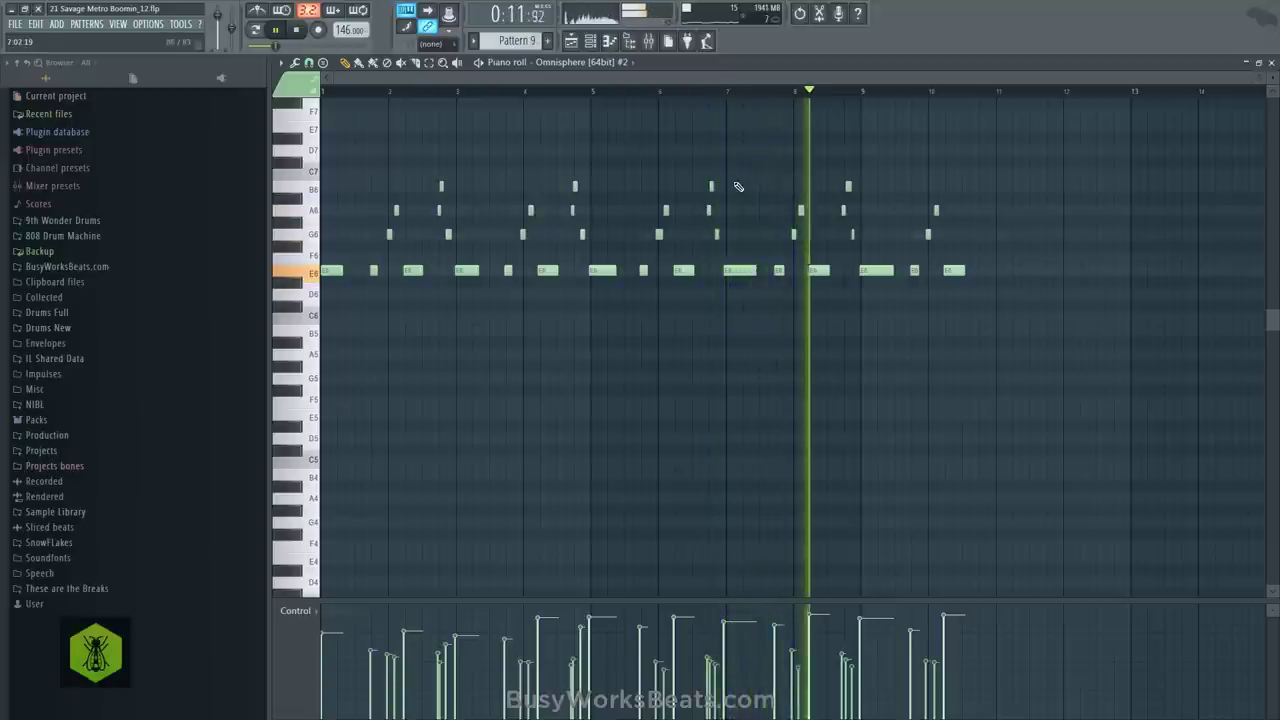
key(space)
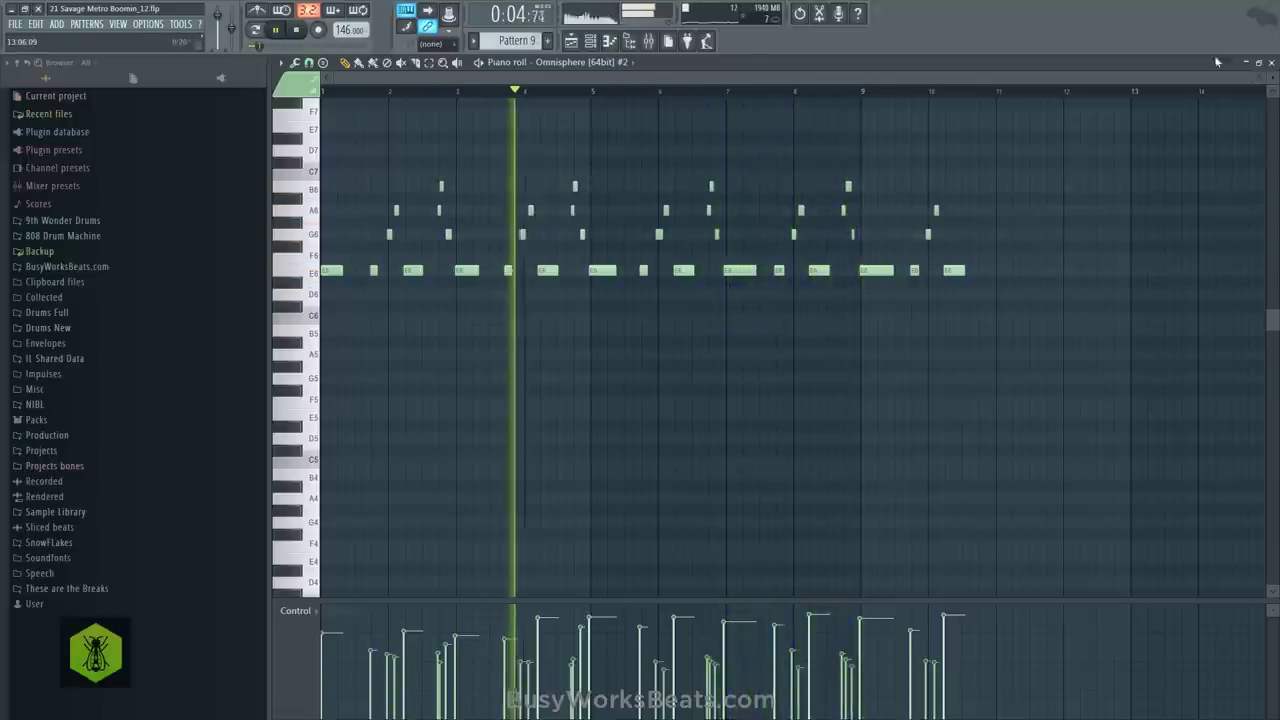
Trim the Pattern 9 clip on Track 6 to its last four bars and place it at the start of the song
click(1271, 63)
key(space)
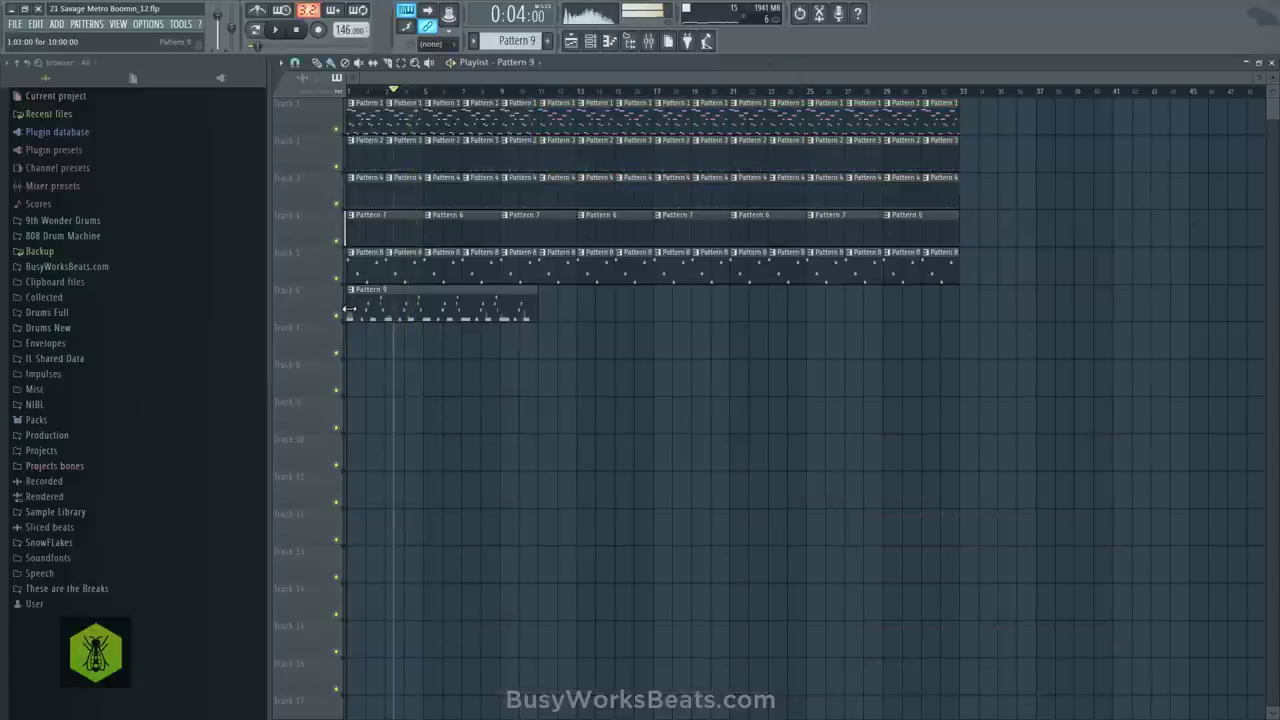
mouse_move(386, 330)
mouse_down()
mouse_move(421, 337)
mouse_move(379, 317)
mouse_up()
key(space)
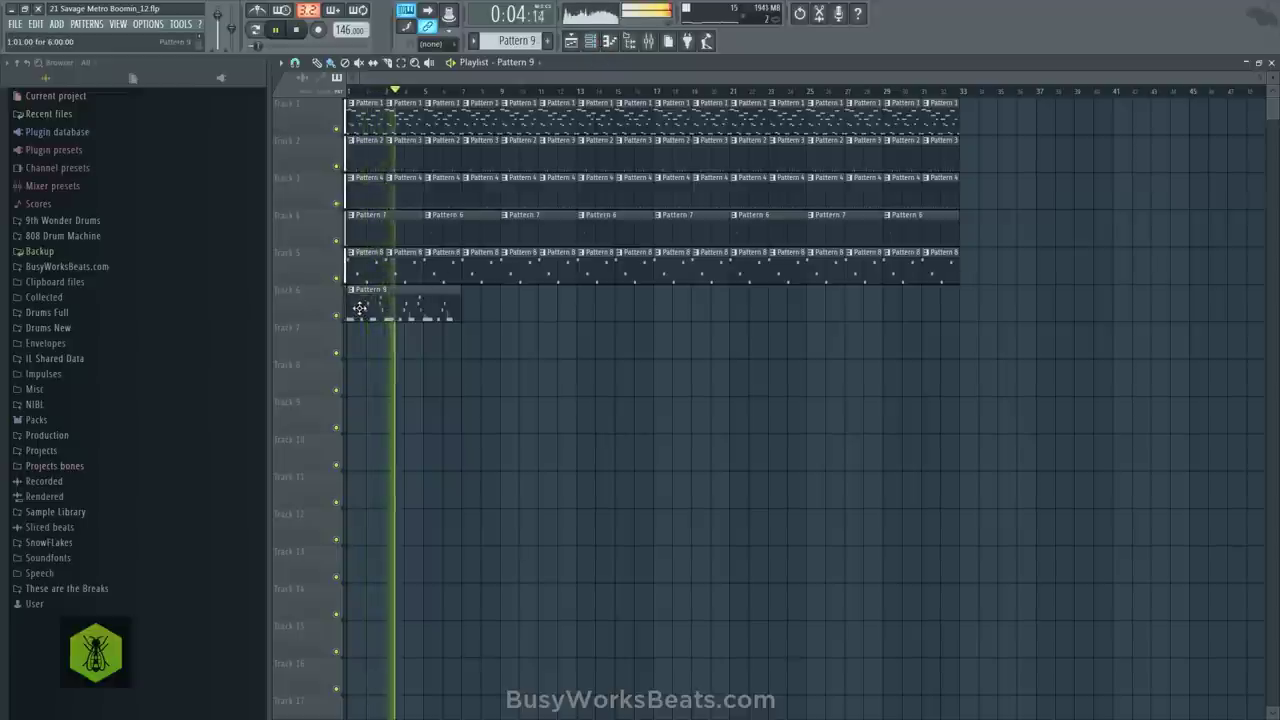
mouse_move(351, 303)
mouse_down()
mouse_move(390, 316)
mouse_move(374, 311)
mouse_up()
key(space)
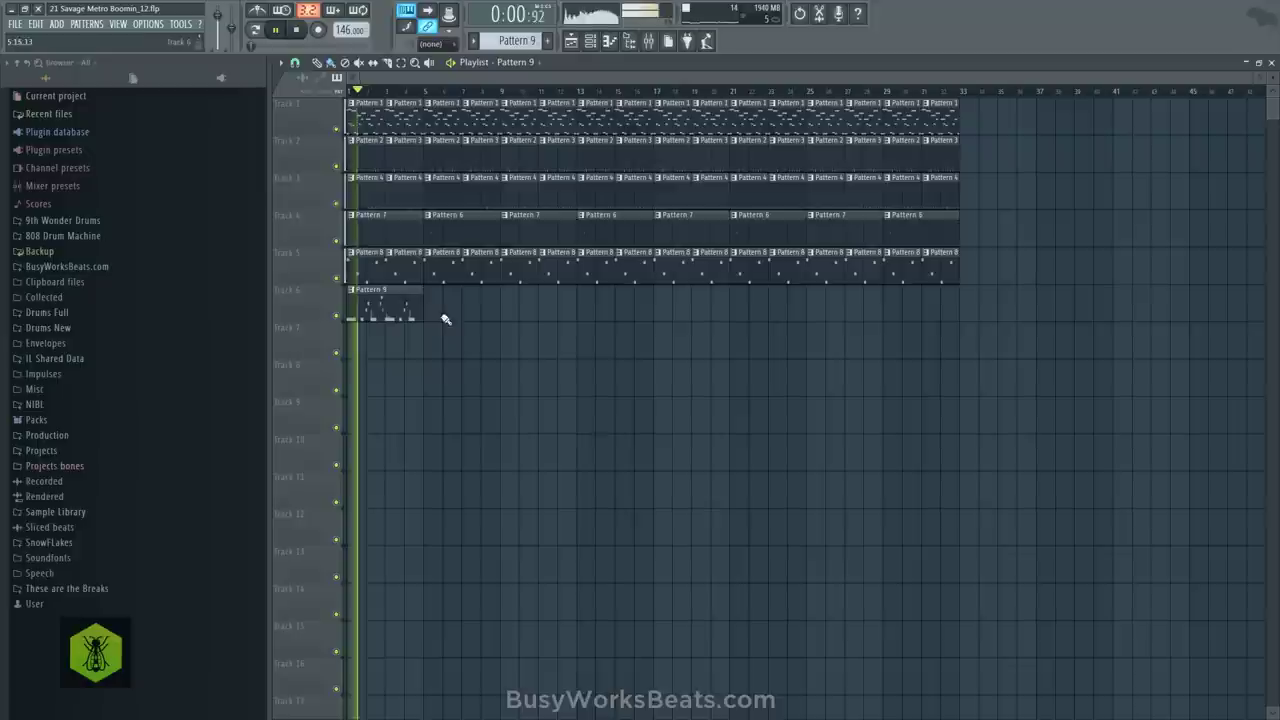
click(590, 41)
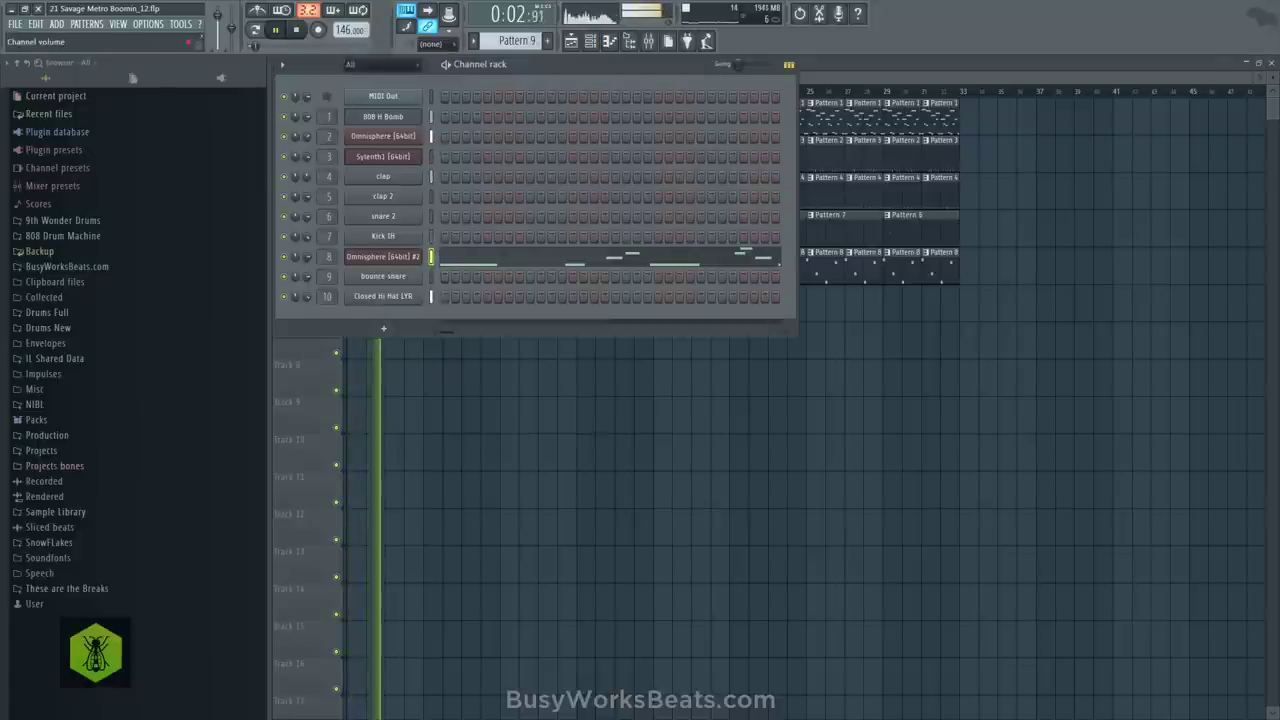
key(F6)
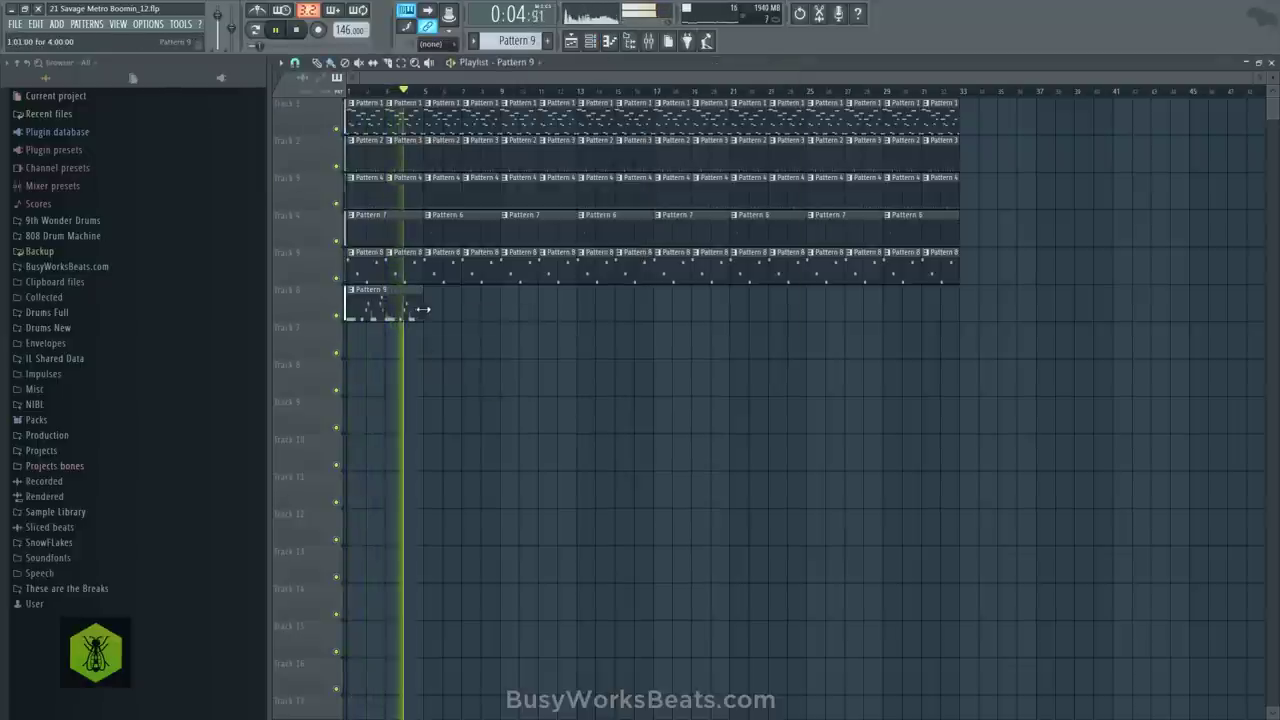
Open the trimmed Pattern 9 clip for editing in the piano roll and preview its four bars
key(space)
click(355, 291)
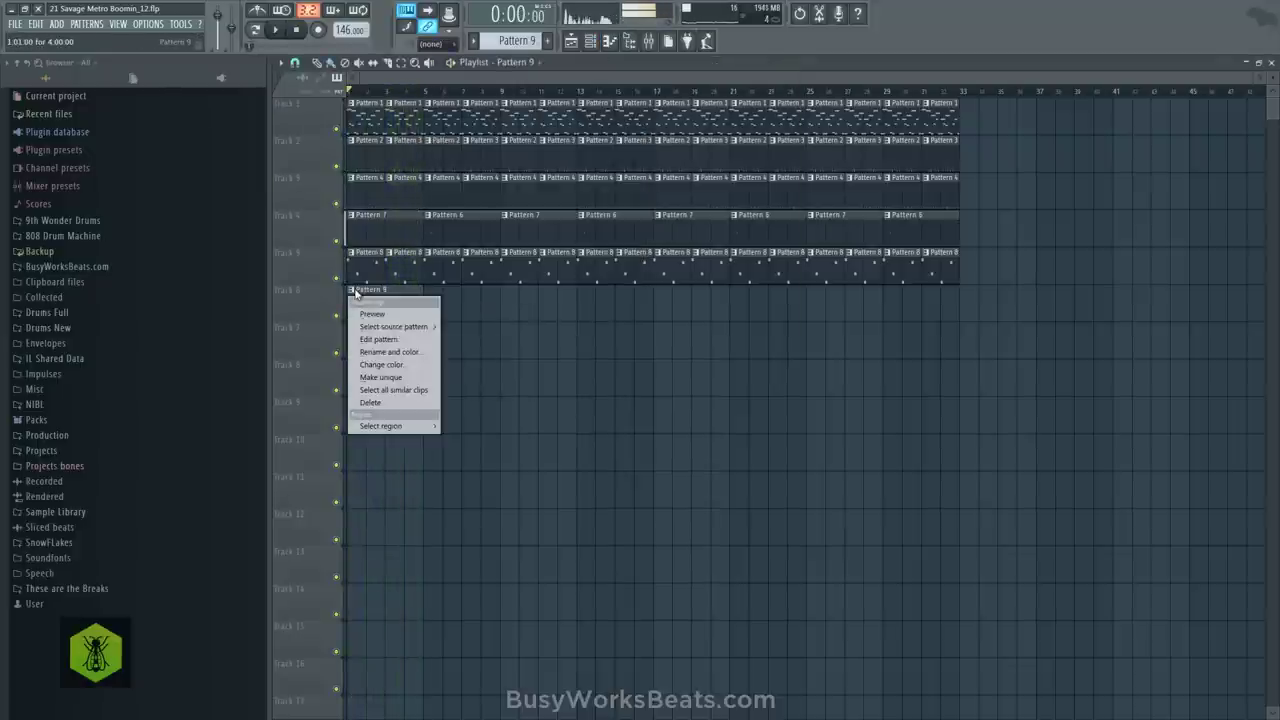
click(378, 340)
key(space)
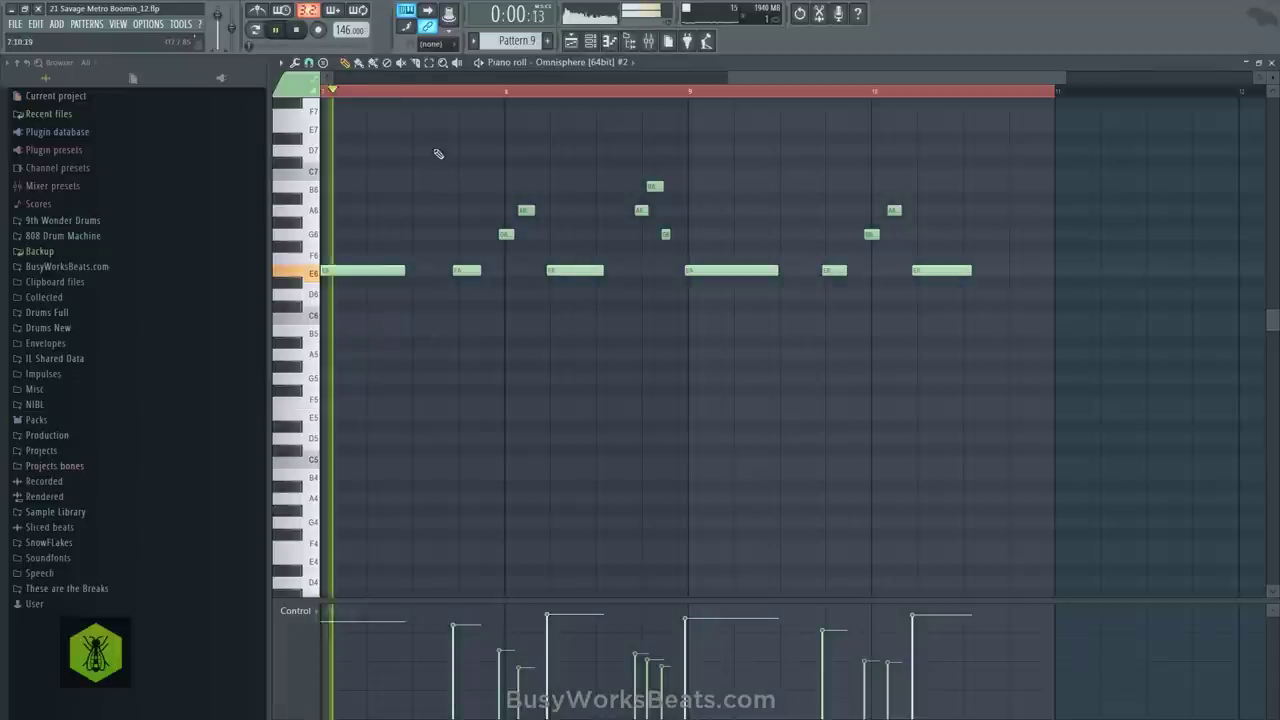
scroll(405, 97, down, 3)
key(space)
Set snapping to (none) and nudge the four-note groups around bars 8 and 10 slightly later
drag(422, 168, 528, 312)
click(309, 62)
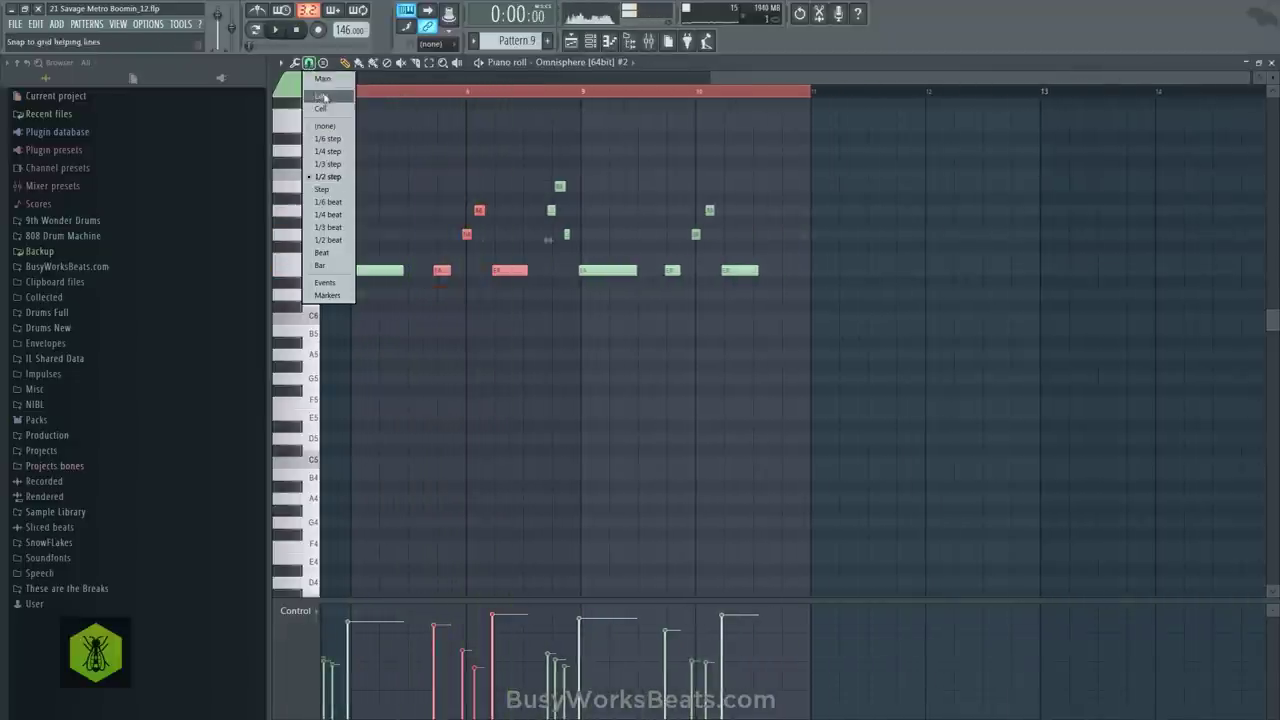
click(329, 126)
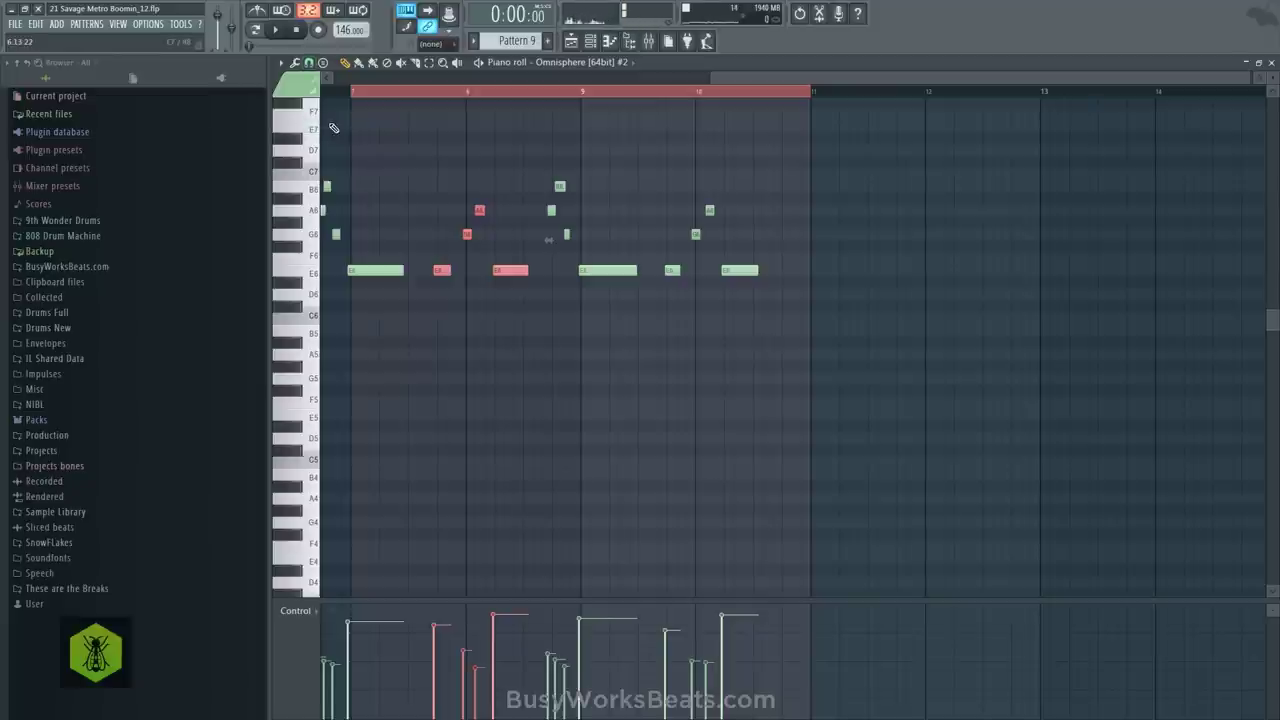
key(space)
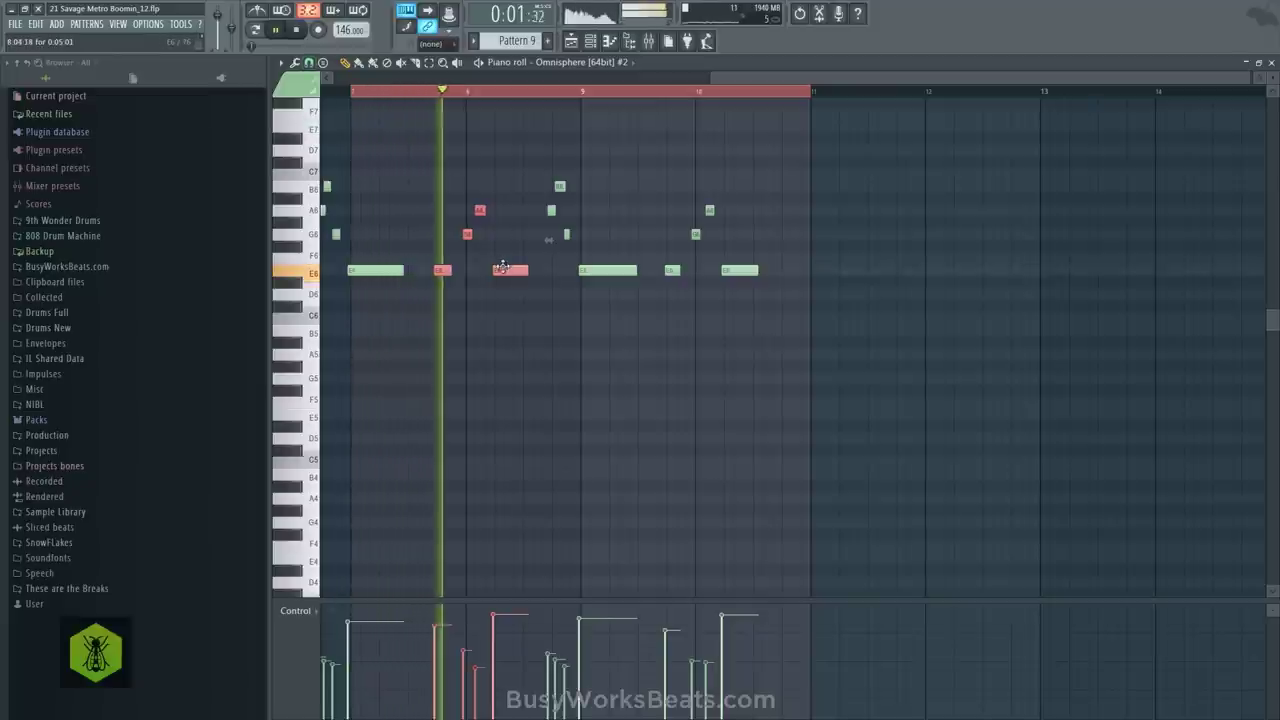
drag(503, 269, 504, 269)
key(space)
key(space)
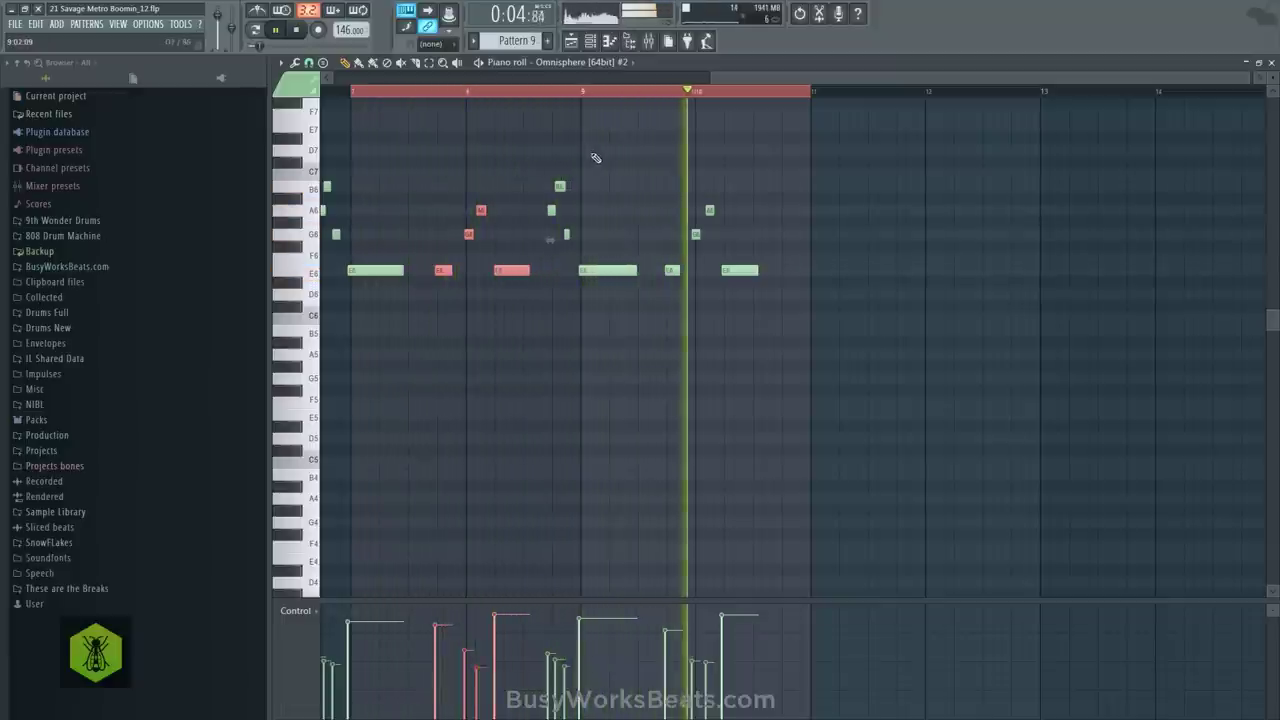
key(space)
drag(676, 196, 745, 328)
key(space)
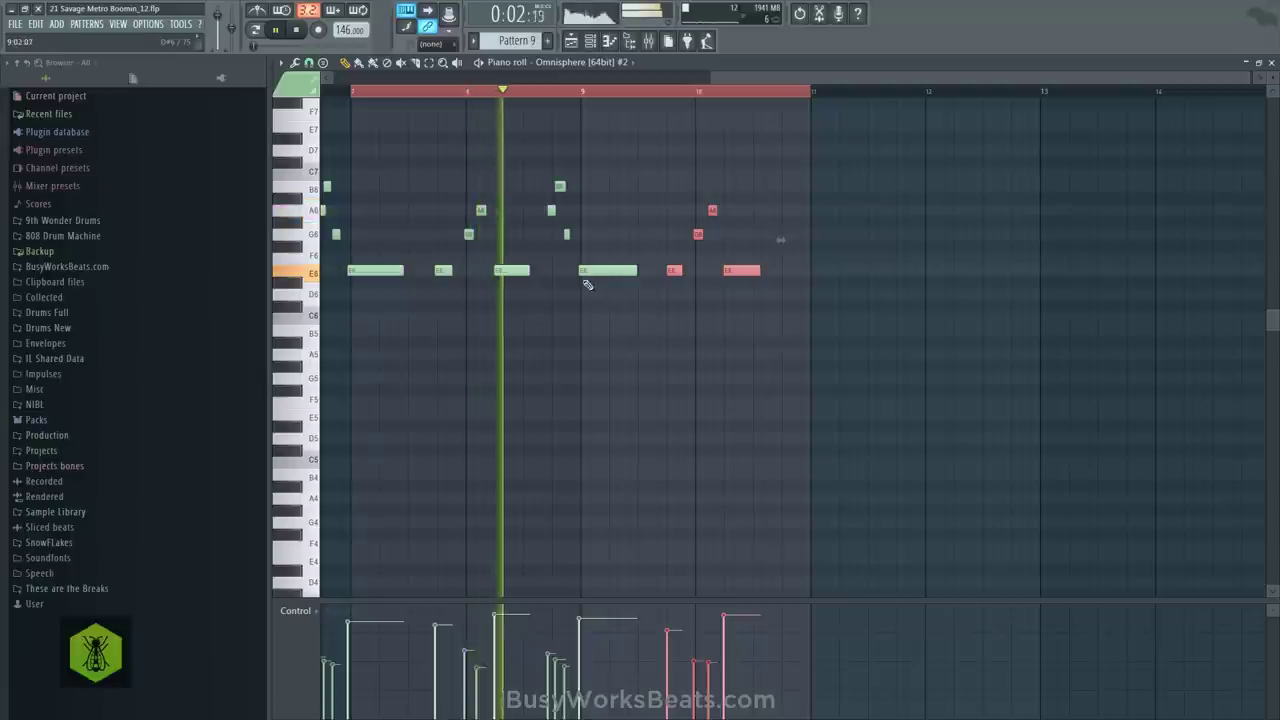
Set snapping to 1/2 beat and copy the three closing notes of bar 8 to the end of bar 10
drag(584, 257, 546, 170)
click(309, 63)
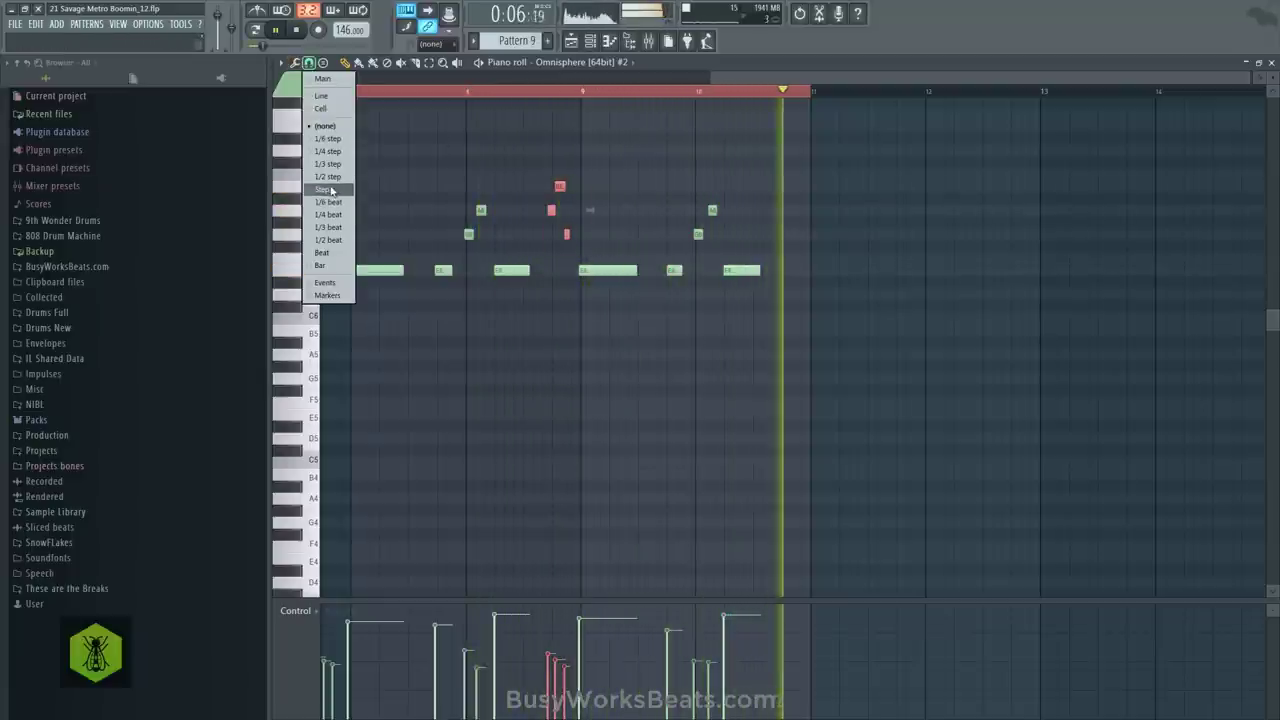
click(341, 240)
key(space)
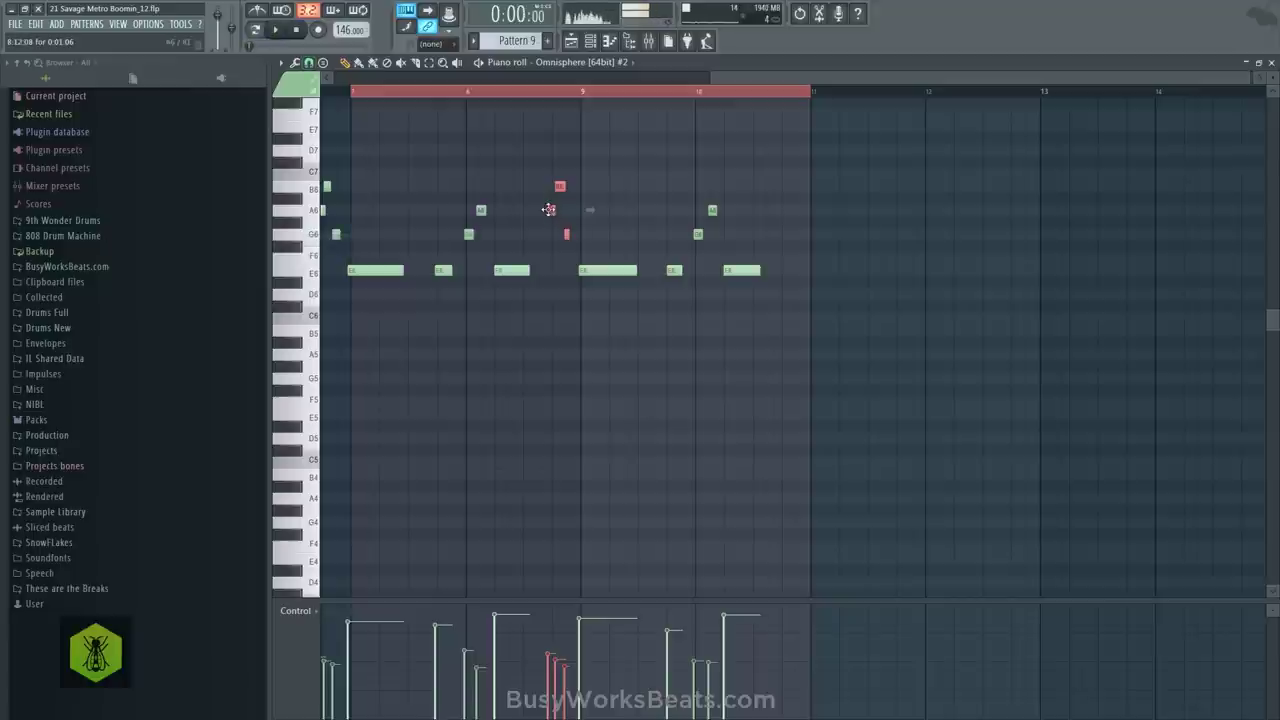
key(space)
ctrl+click(728, 167)
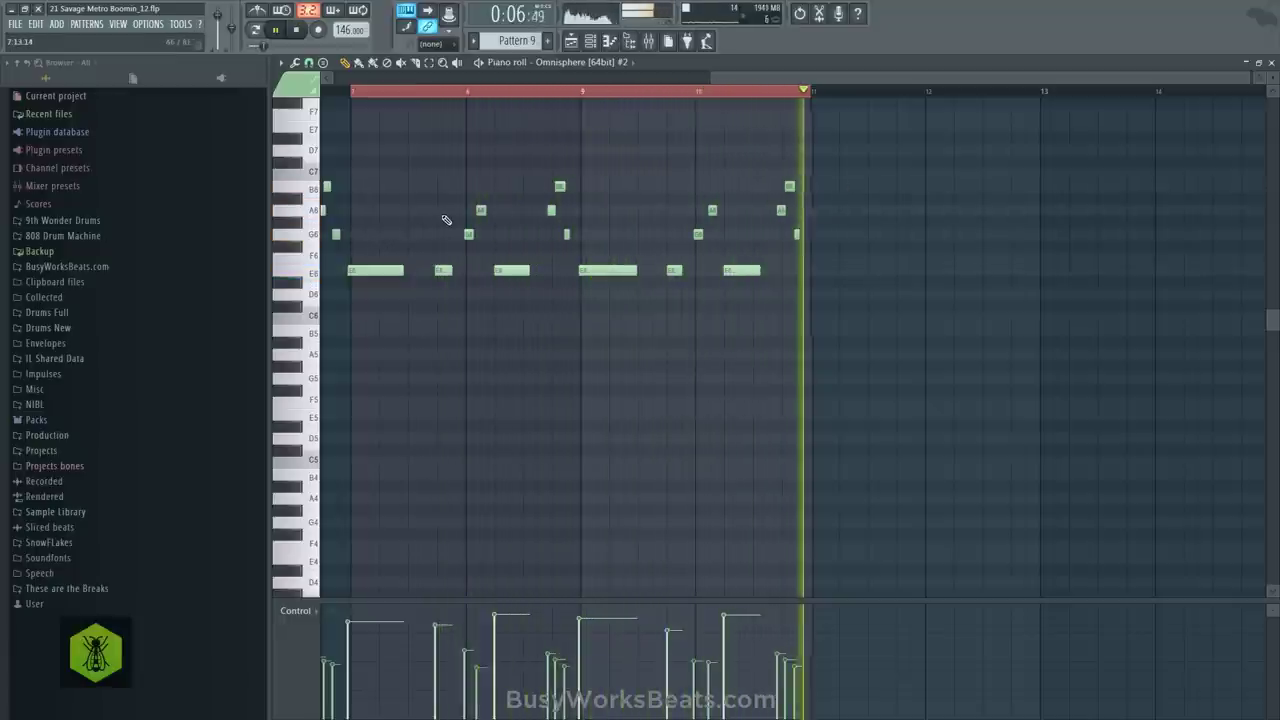
Repeat the four-bar Pattern 9 clip along Track 6 up to bar 33 and play the song
key(space)
key(F5)
mouse_move(459, 301)
mouse_down()
mouse_move(523, 290)
mouse_move(875, 305)
mouse_move(886, 343)
mouse_up()
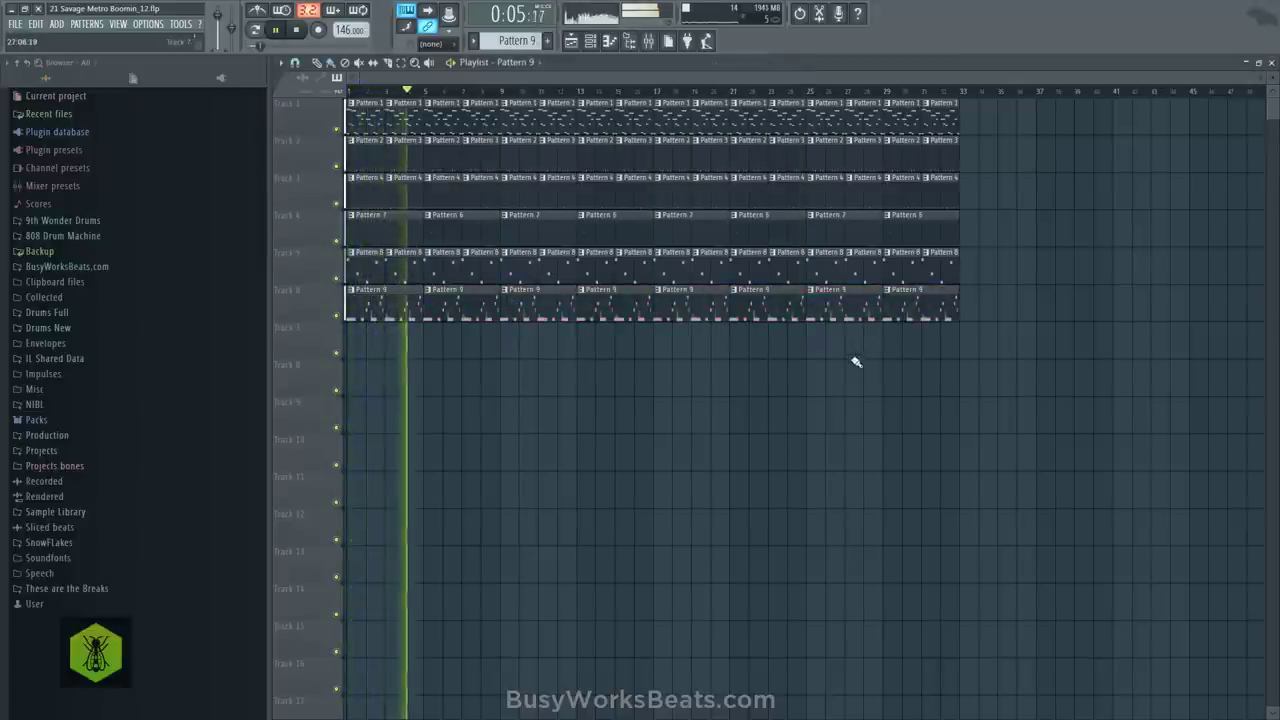
key(F9)
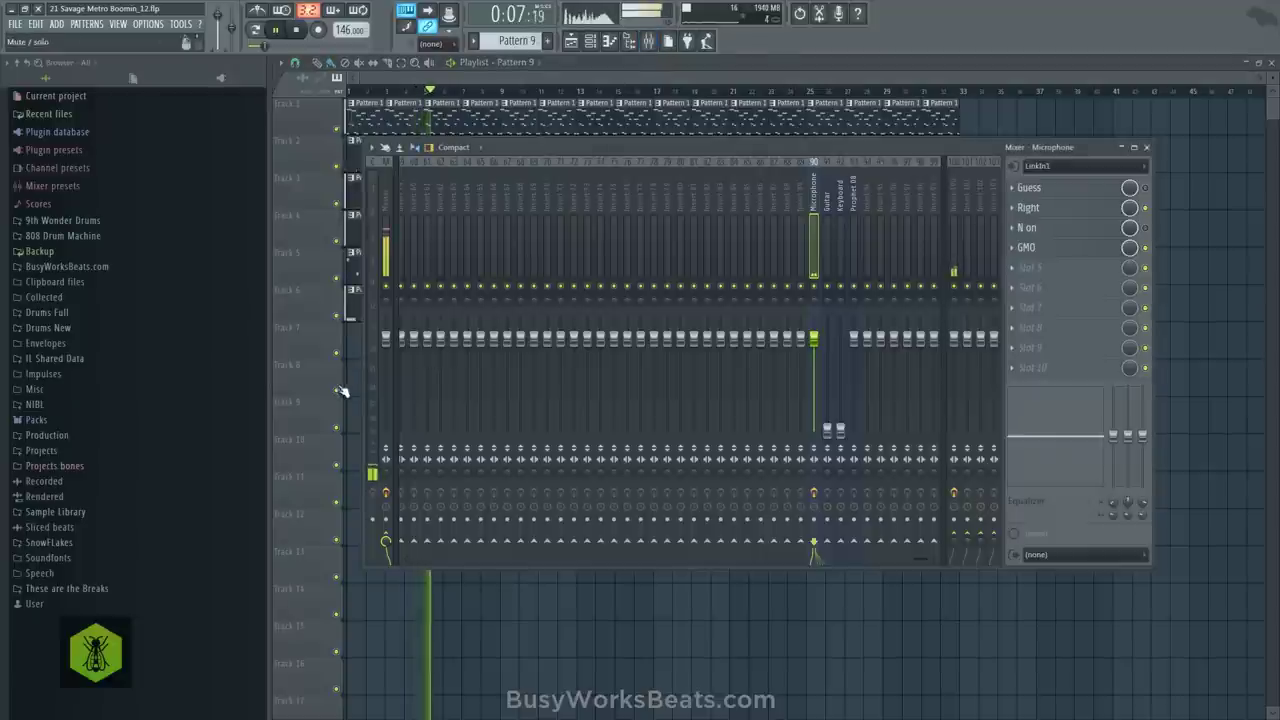
key(F9)
Delete the Pattern 8 clips in bars 1–8 and 17–24 on Track 5 and save the project
drag(493, 268, 376, 267)
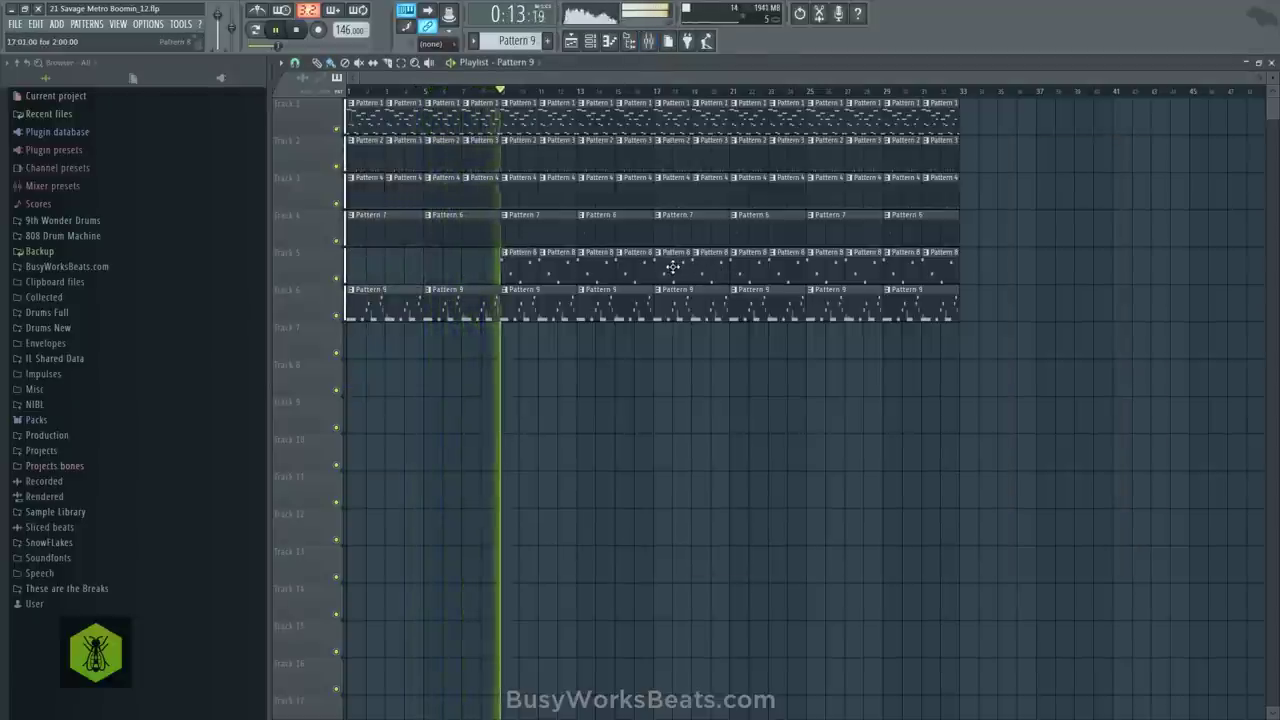
drag(673, 267, 771, 266)
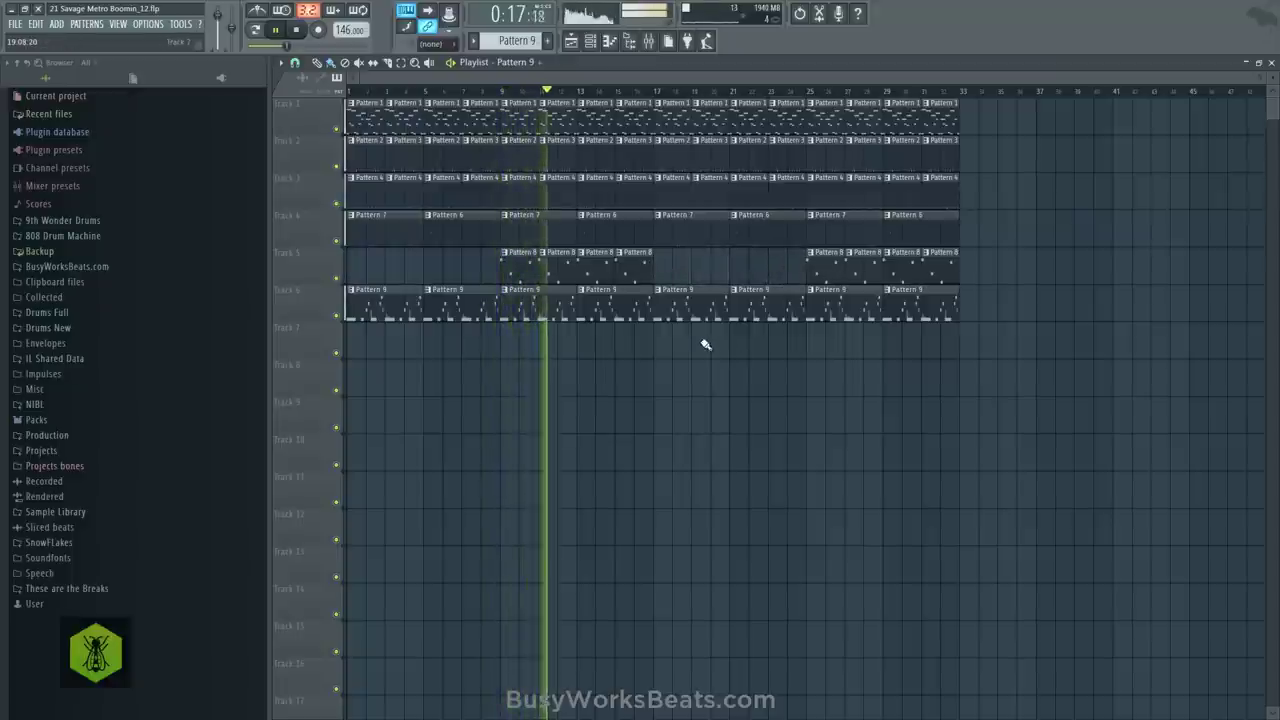
key(ctrl+s)
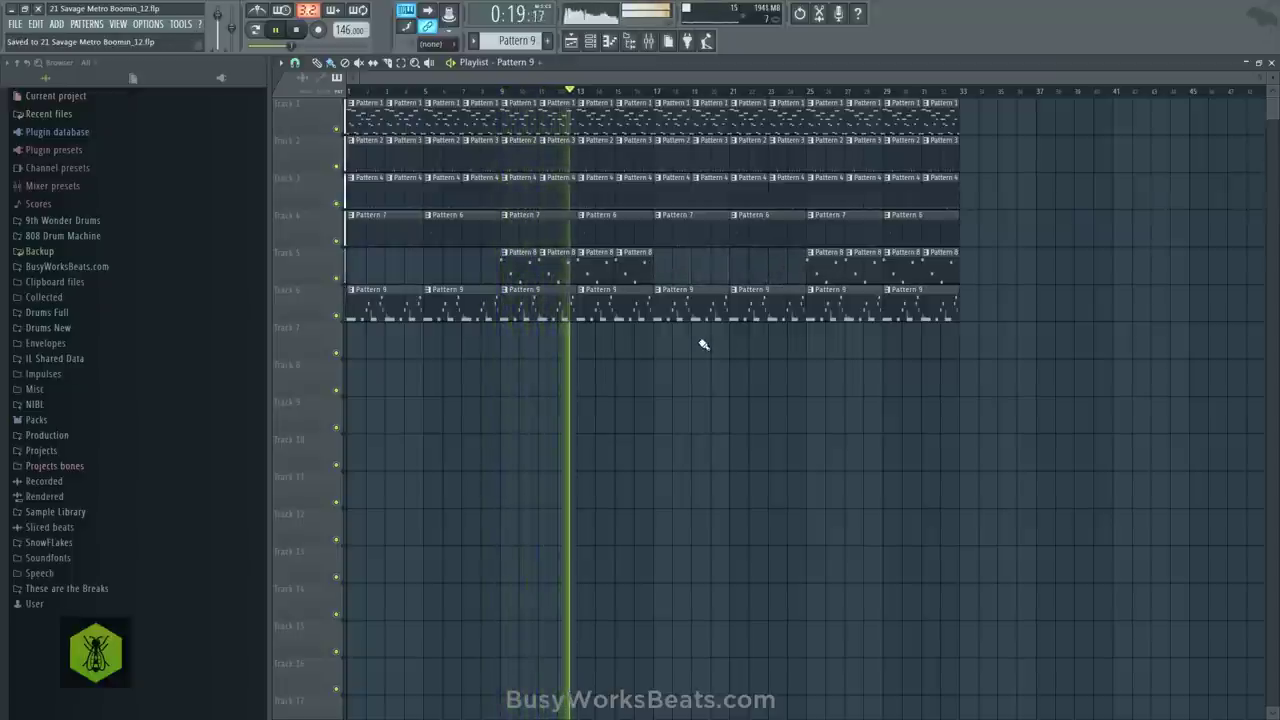
Copy the four Sylenth1 notes in Pattern 8 one octave higher and one beat later, and play the result
key(F6)
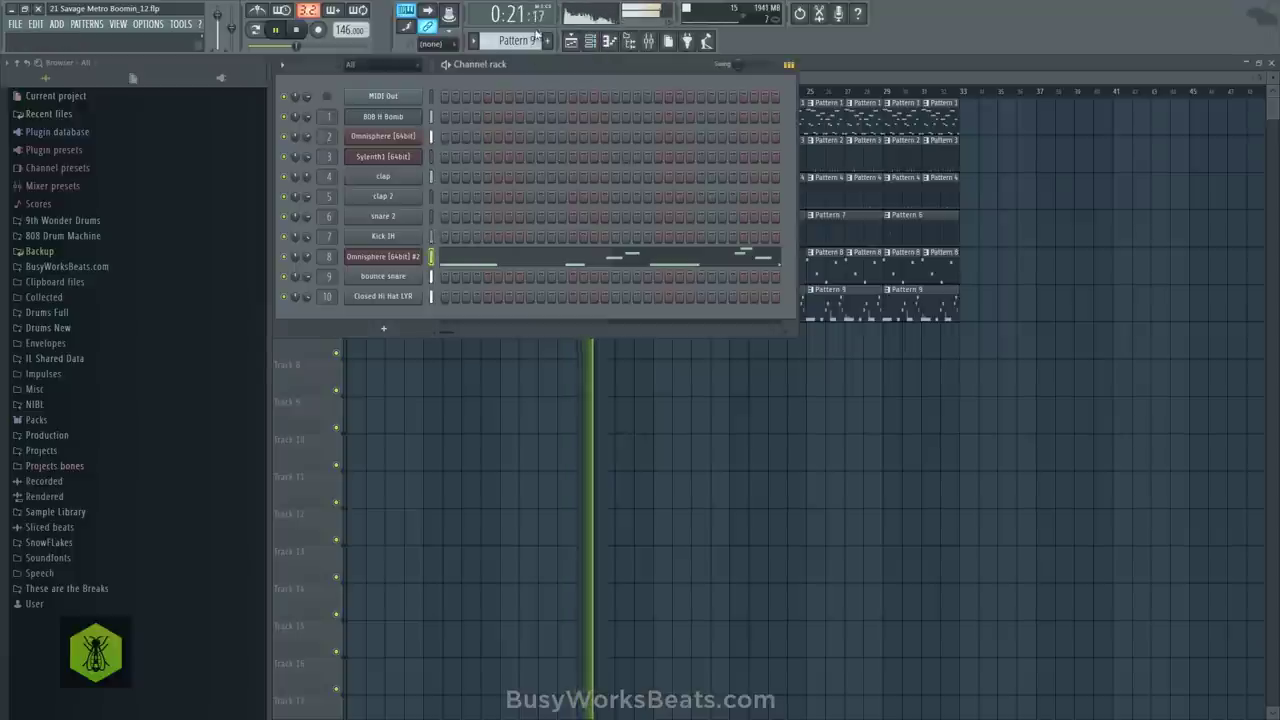
scroll(535, 36, up, 2)
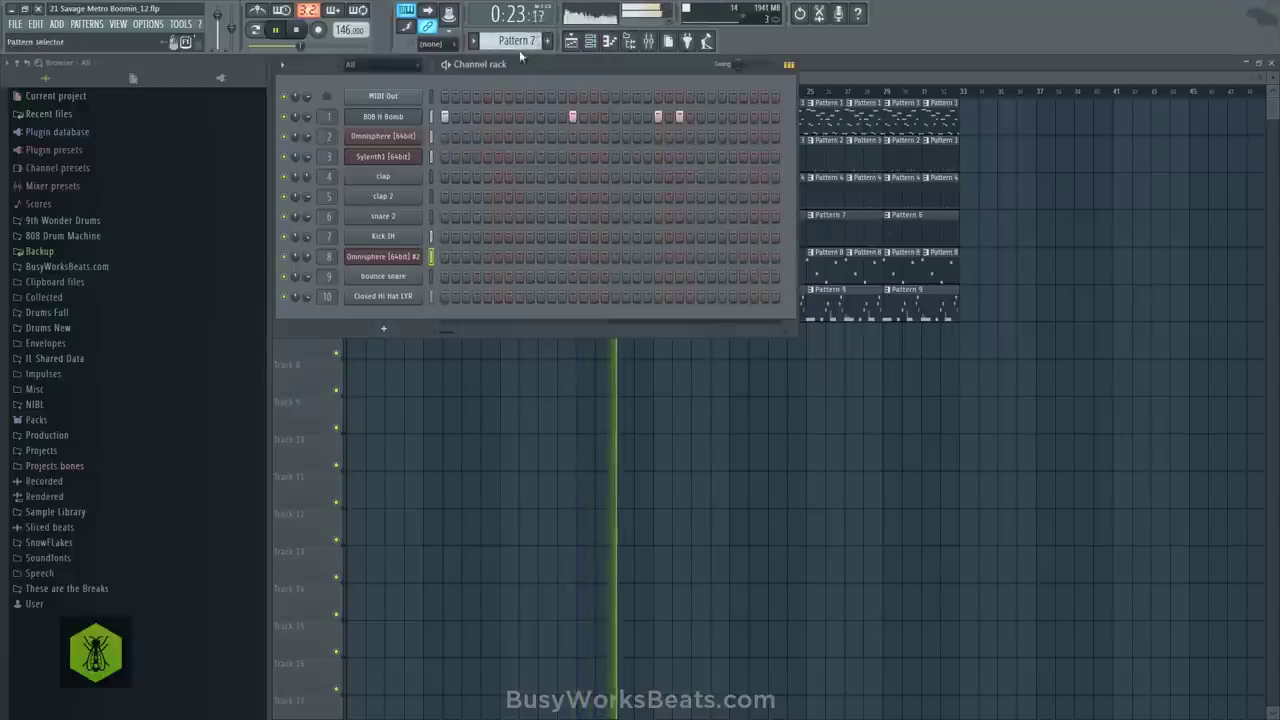
scroll(516, 43, down, 1)
click(480, 157)
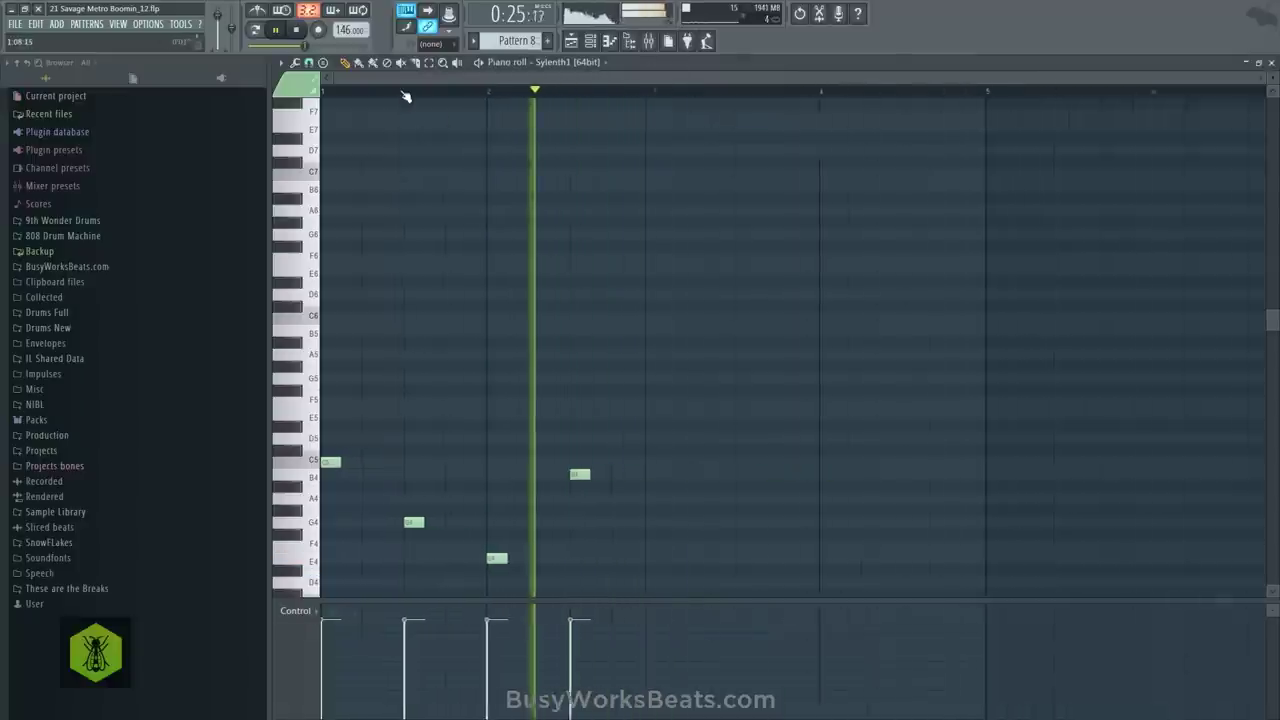
key(ctrl+a)
drag(328, 462, 363, 461)
key(space)
key(space)
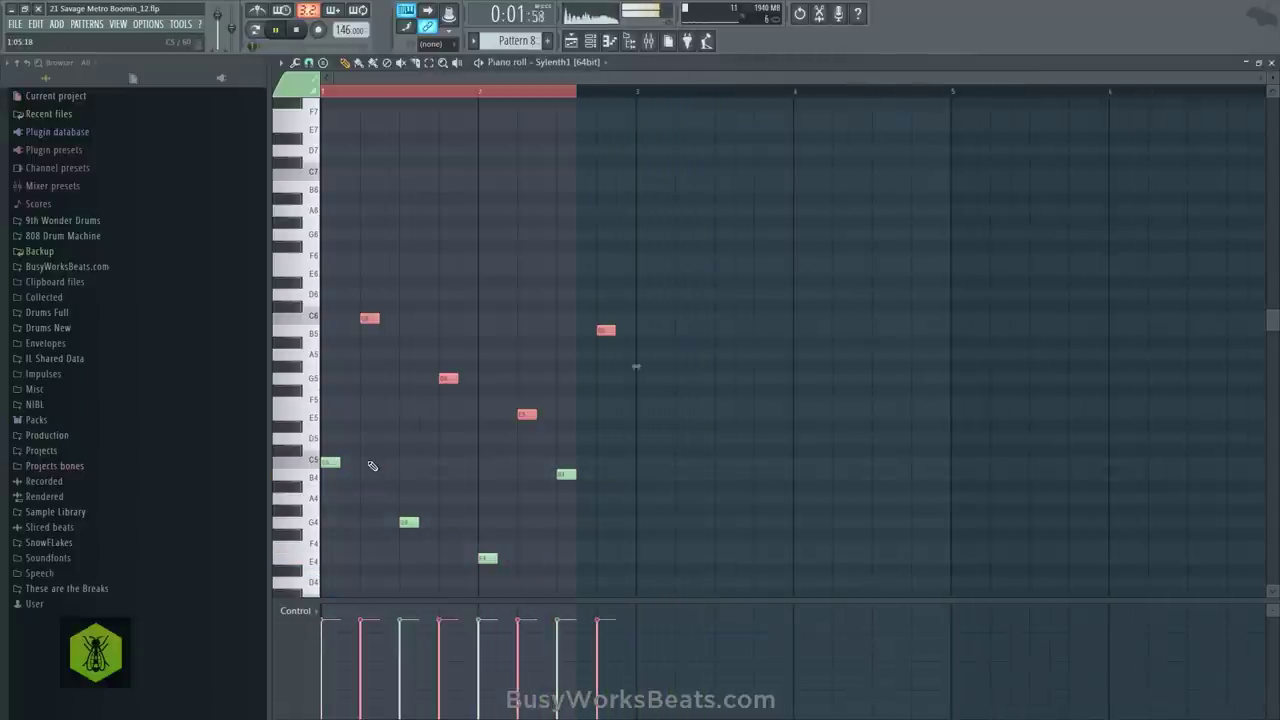
Play the whole arrangement from bar 9 and save the project as a new version
key(space)
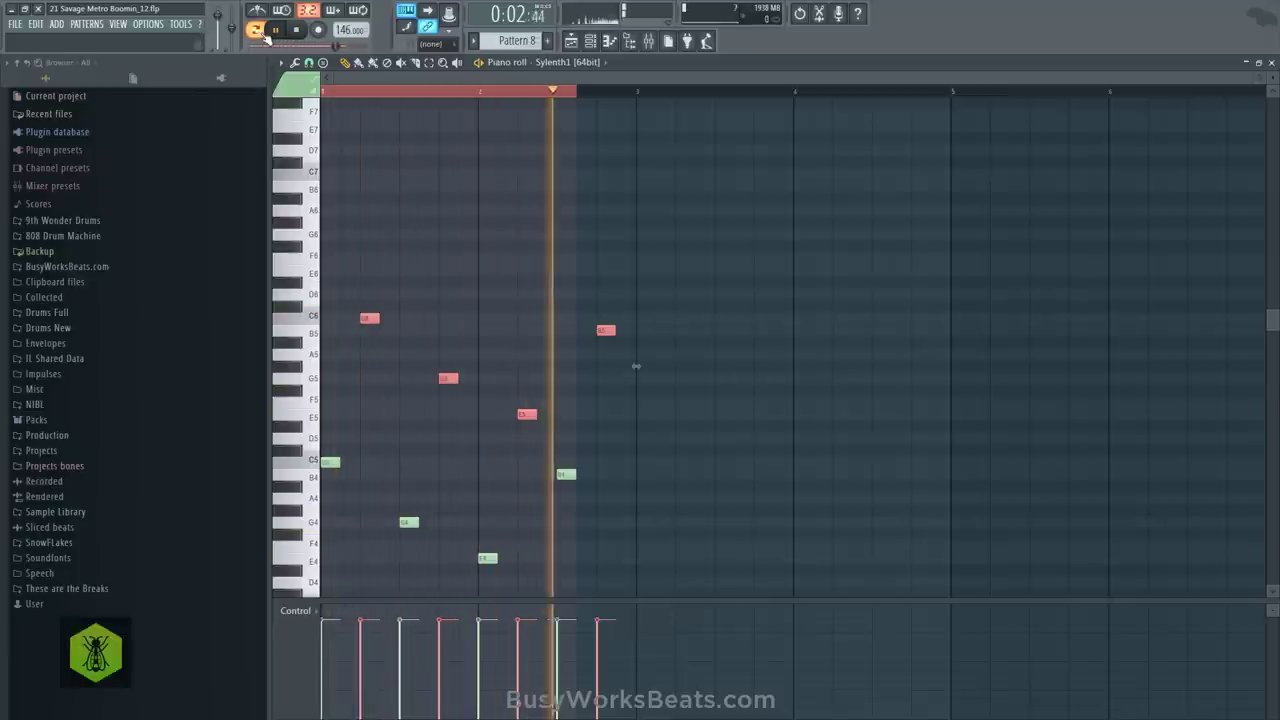
click(262, 31)
key(F5)
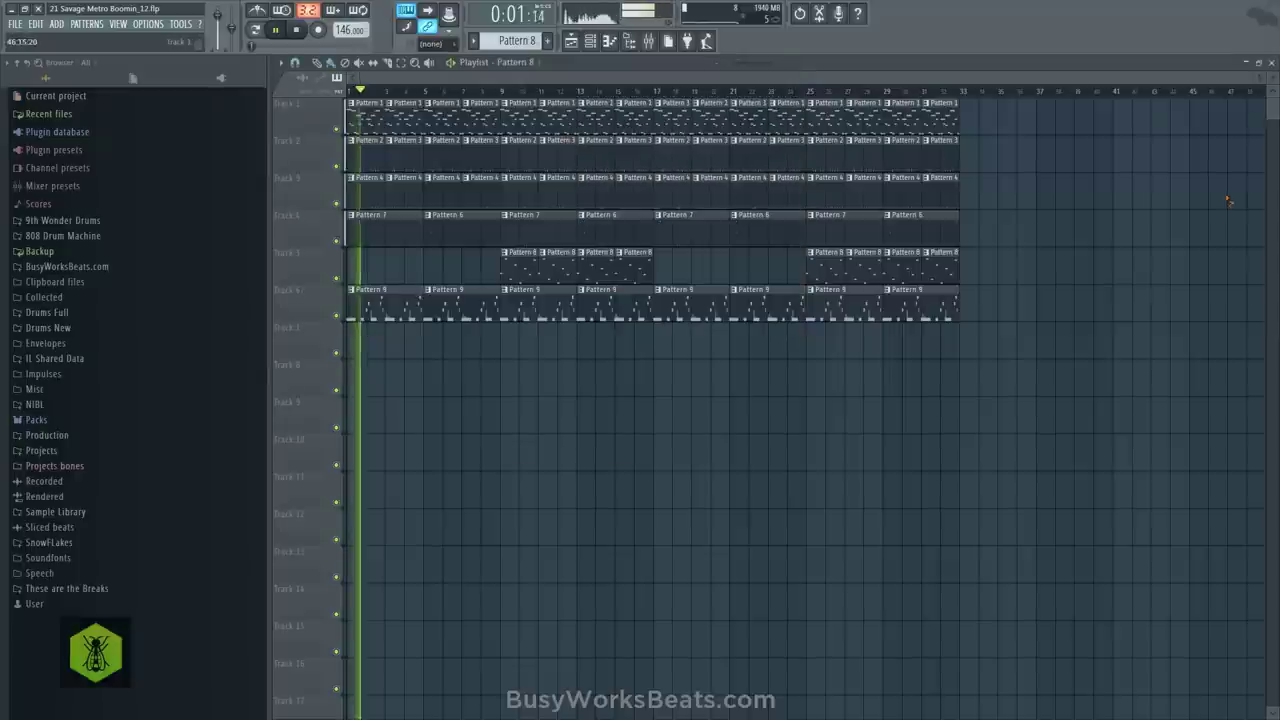
click(506, 91)
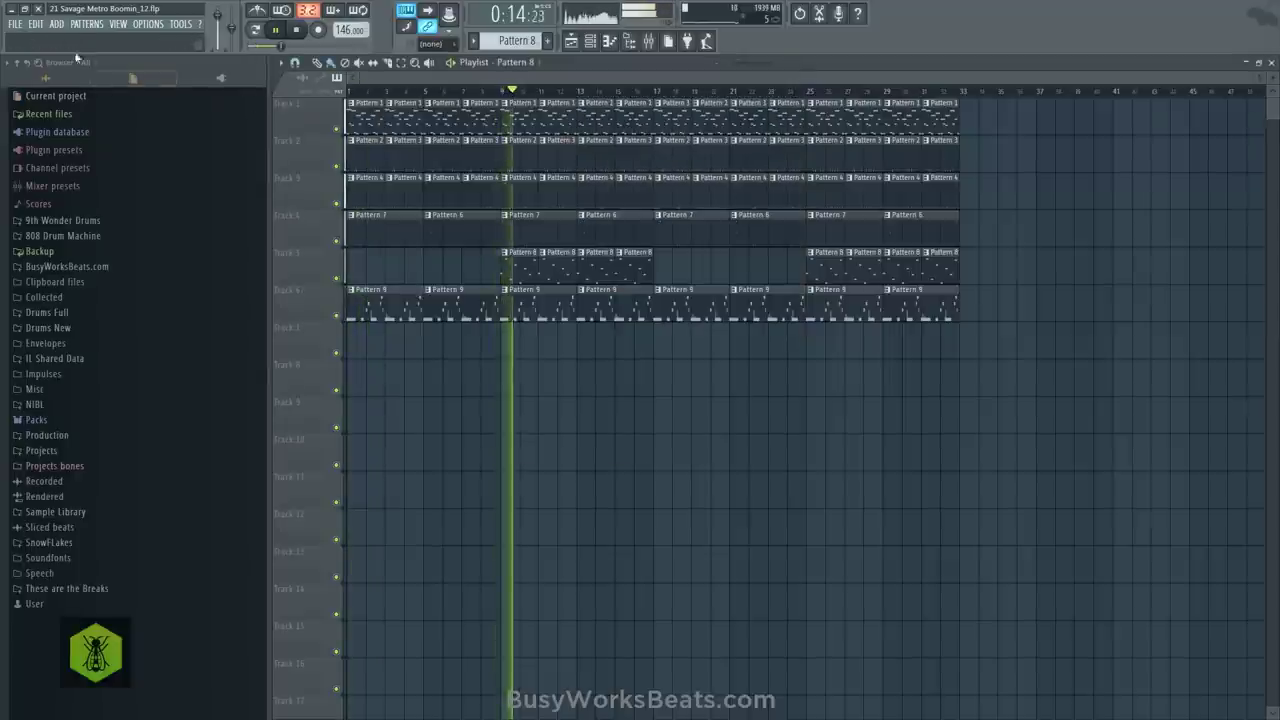
click(15, 23)
click(40, 106)
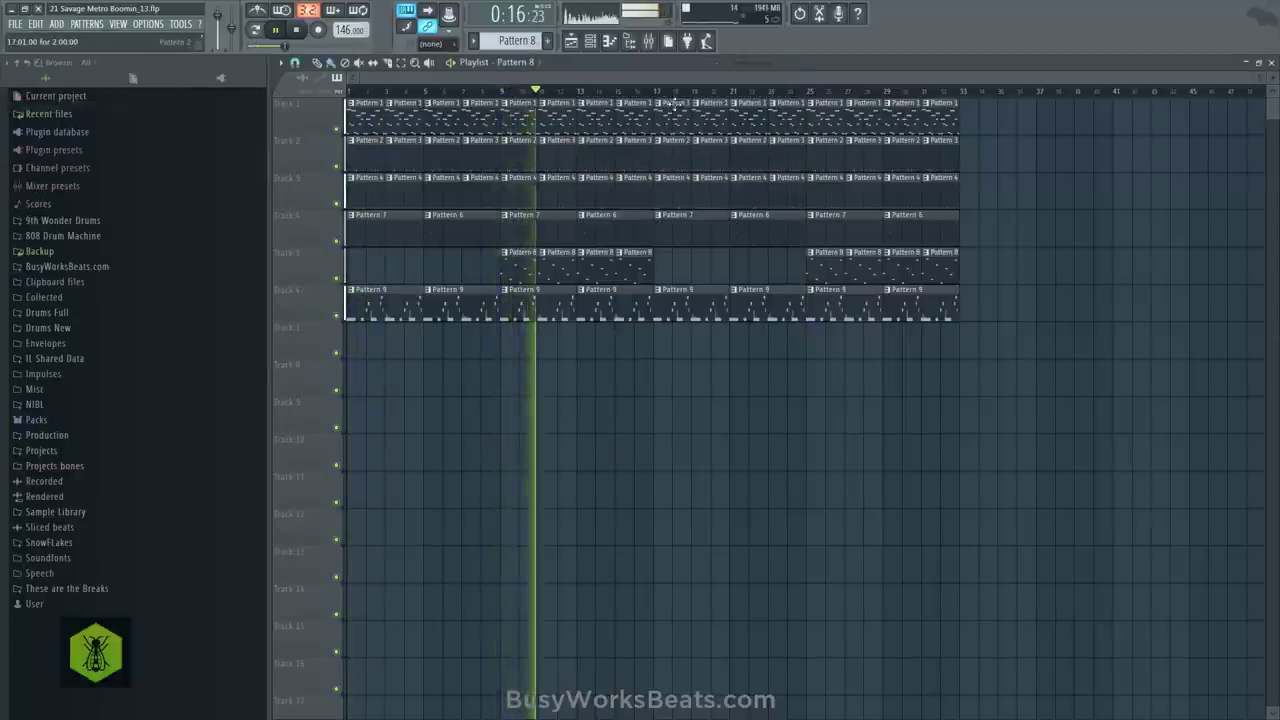
Check Sylenth1's amp envelope and channel settings during playback, and save the project as another new version
key(F9)
click(591, 41)
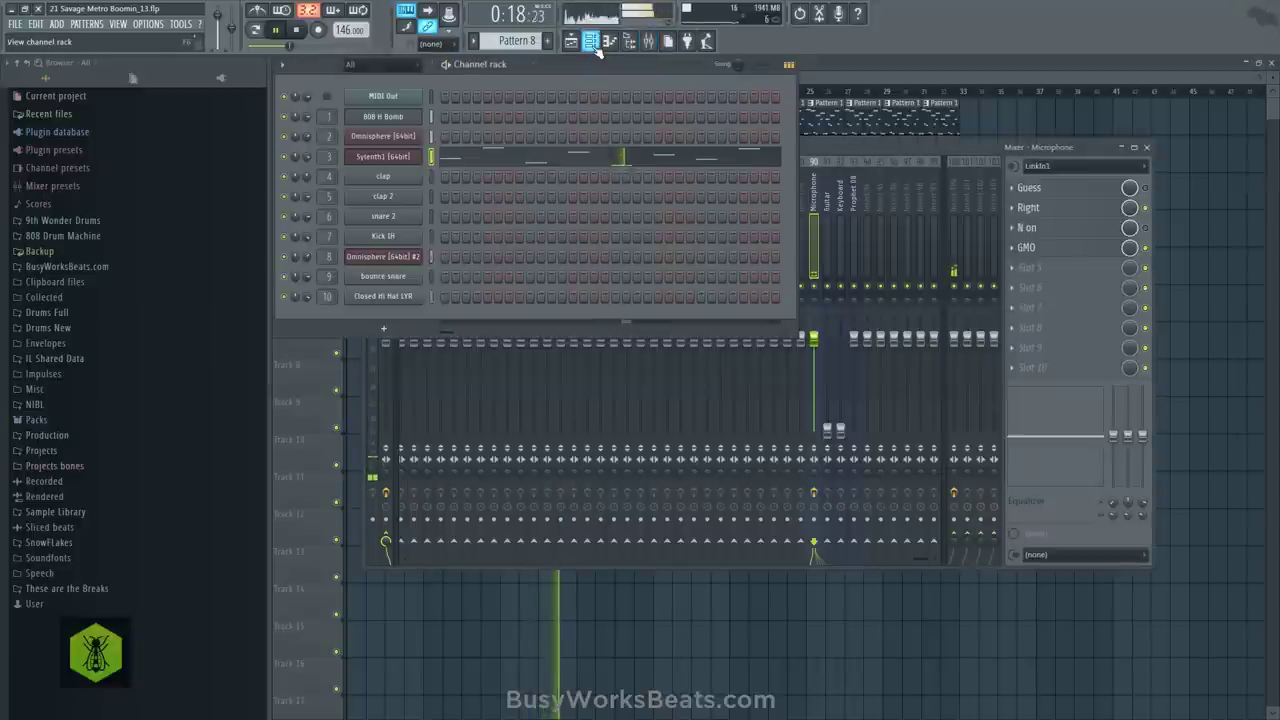
click(390, 157)
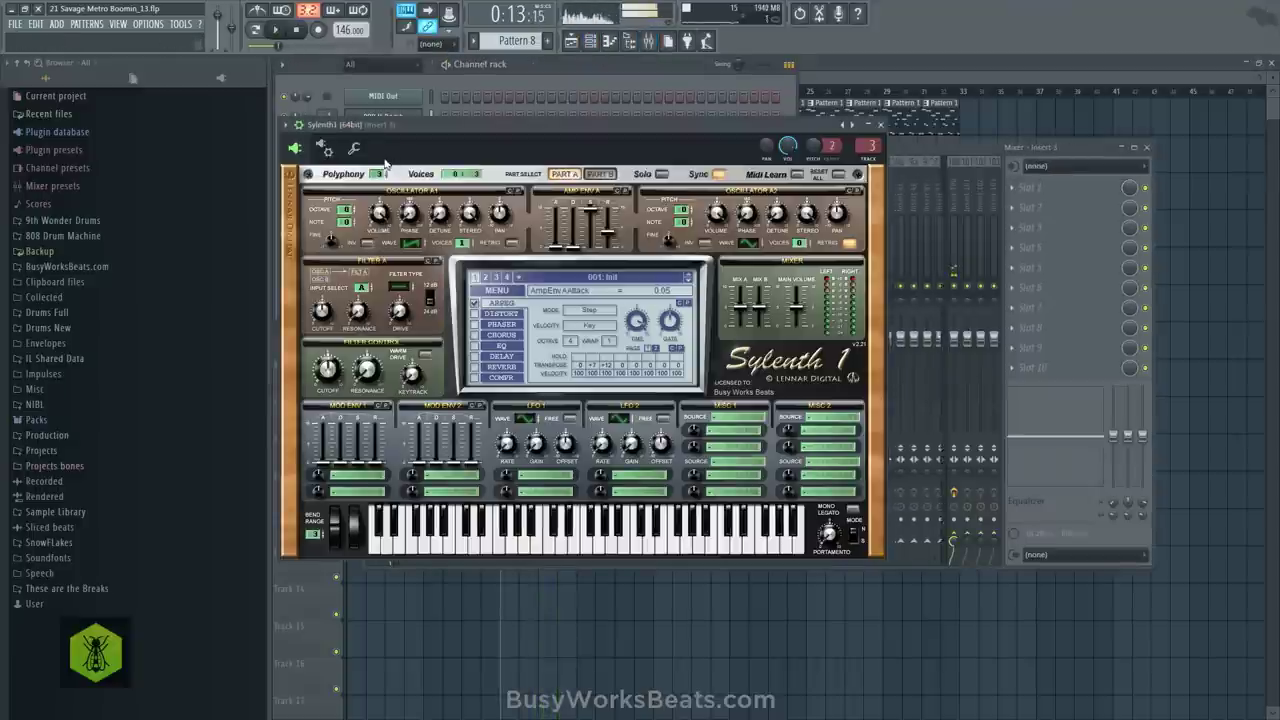
click(356, 151)
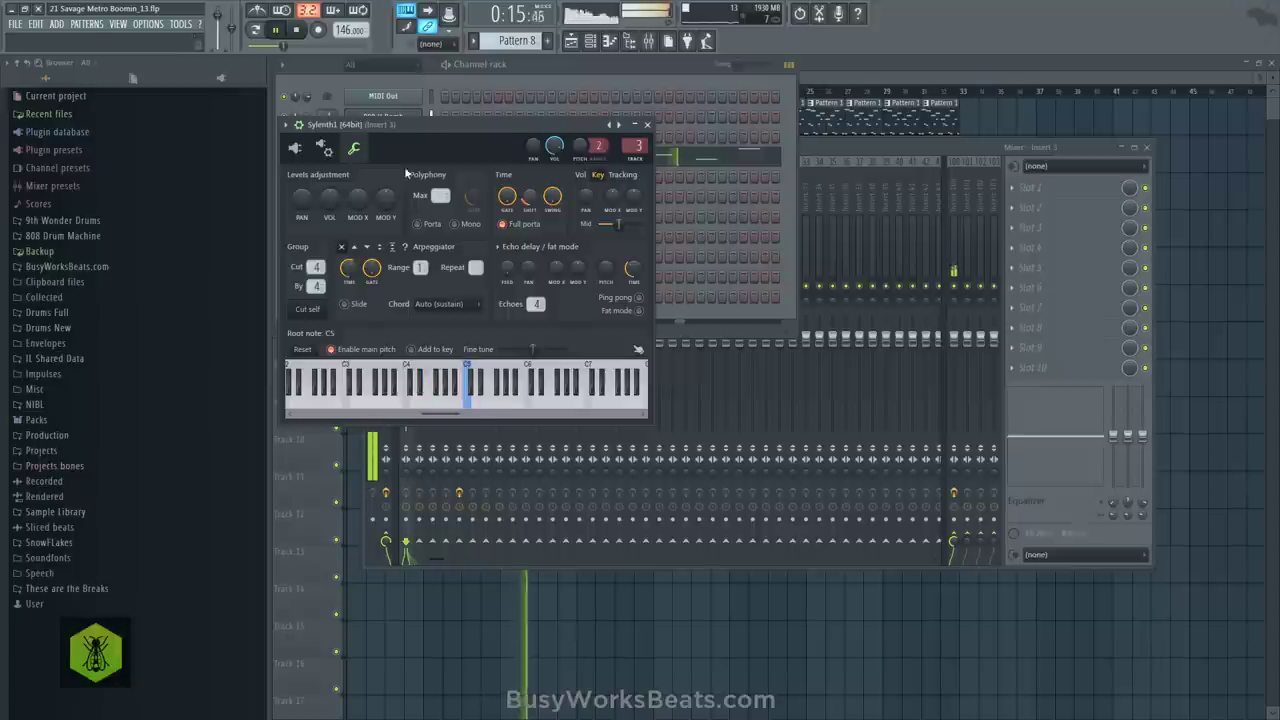
click(303, 150)
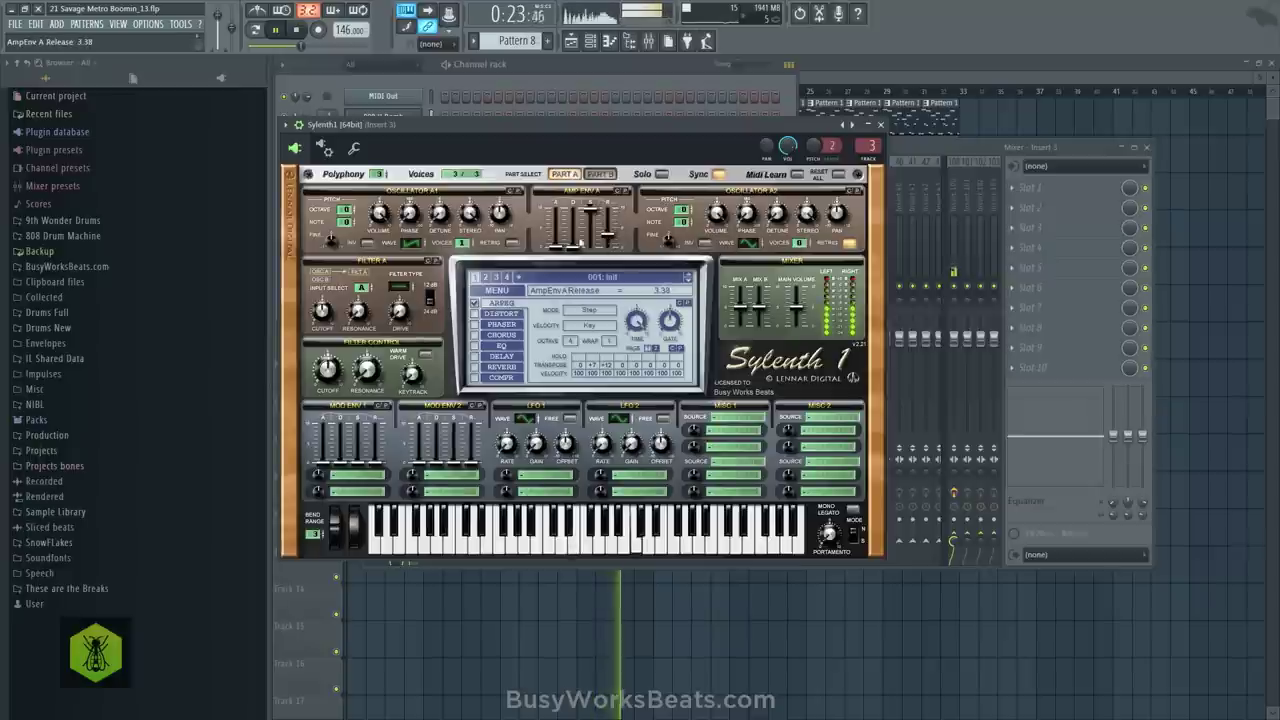
click(352, 150)
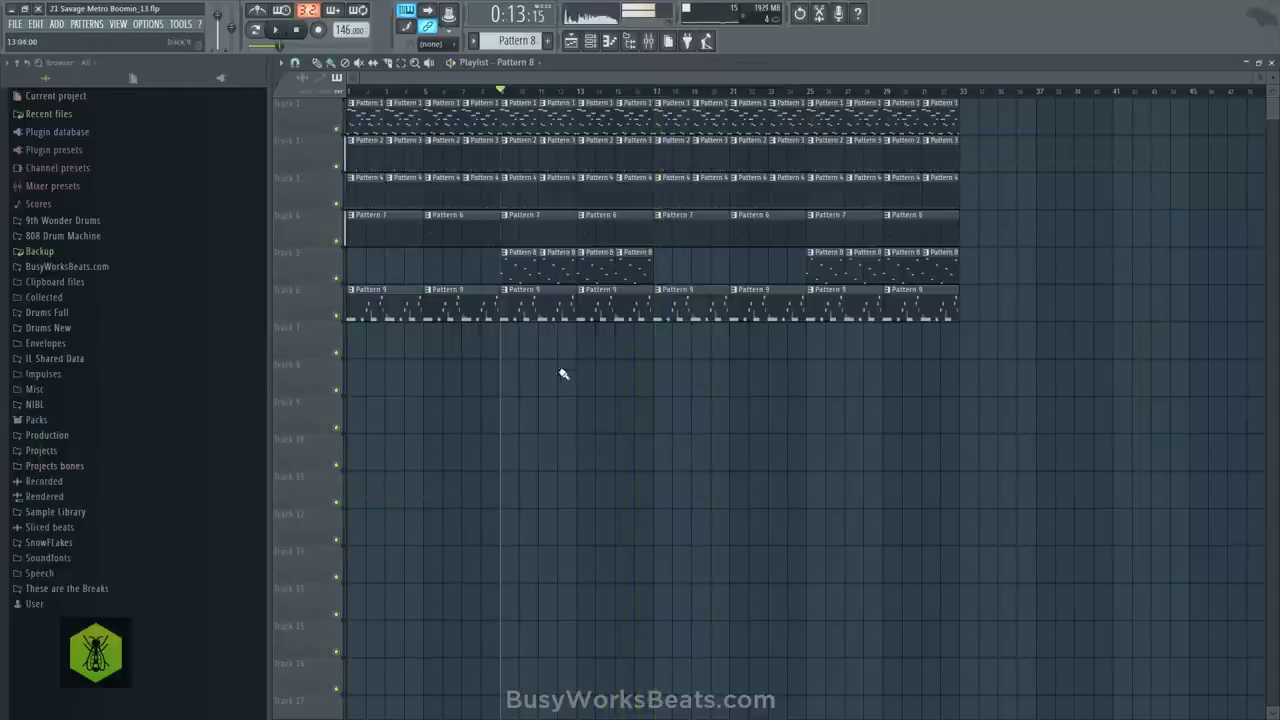
click(15, 24)
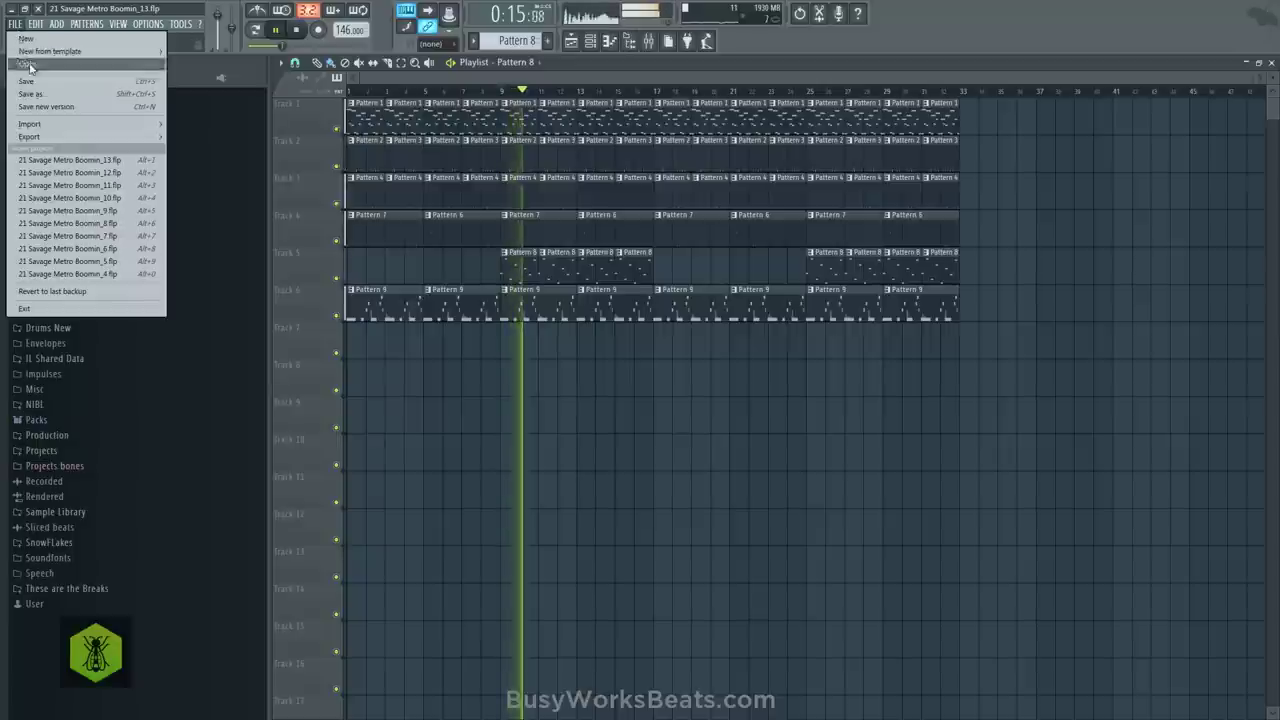
click(44, 105)
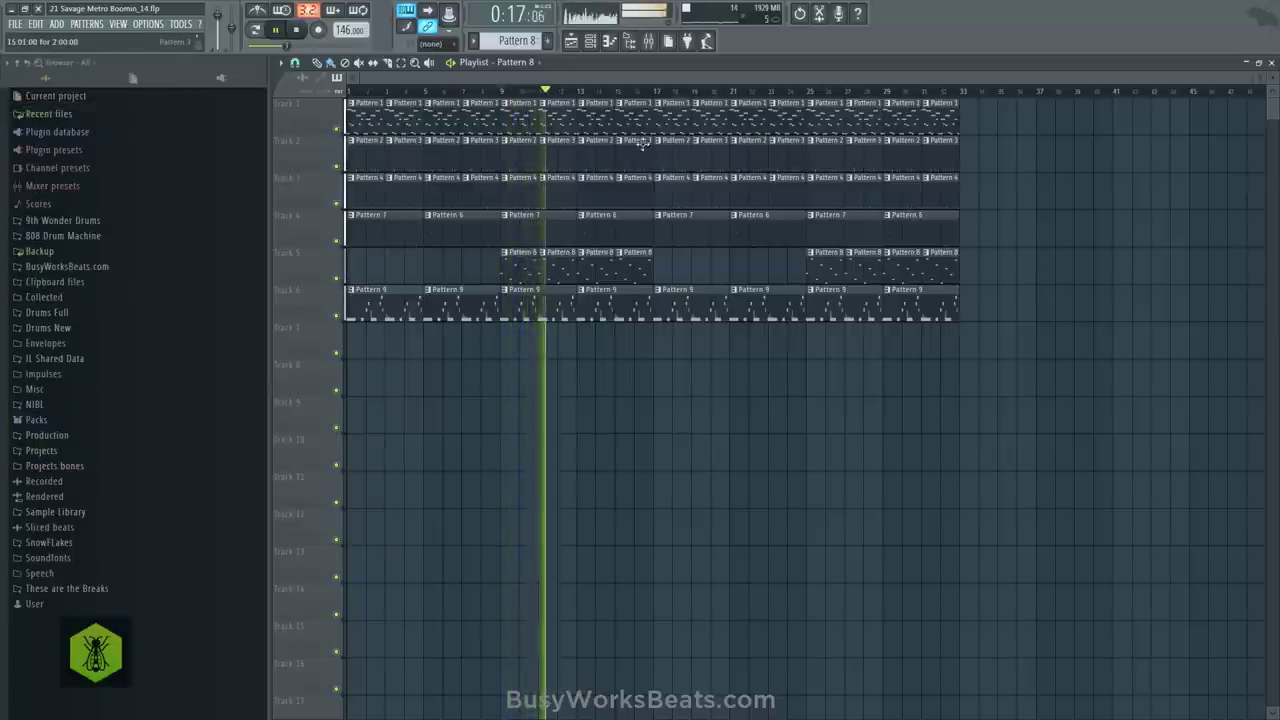
Review the levels of mixer inserts 1–10 and the effects on the Microphone track
click(649, 42)
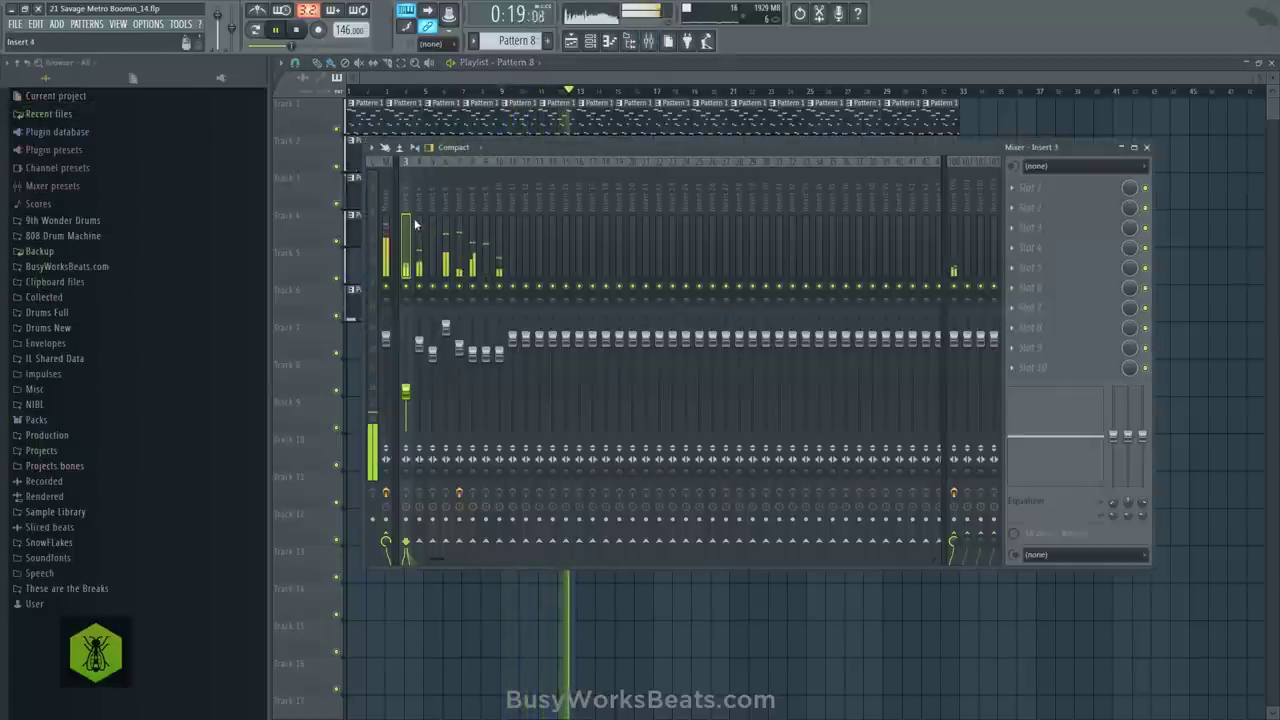
scroll(490, 215, up, 2)
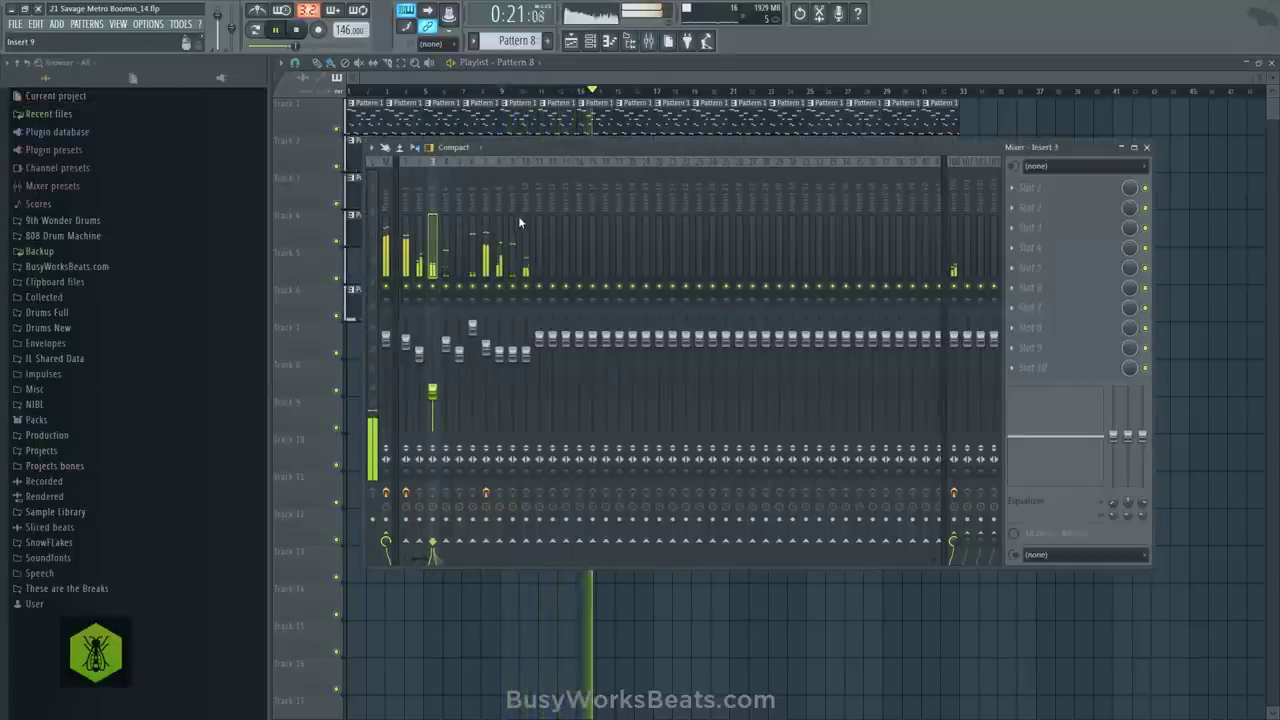
drag(529, 205, 404, 205)
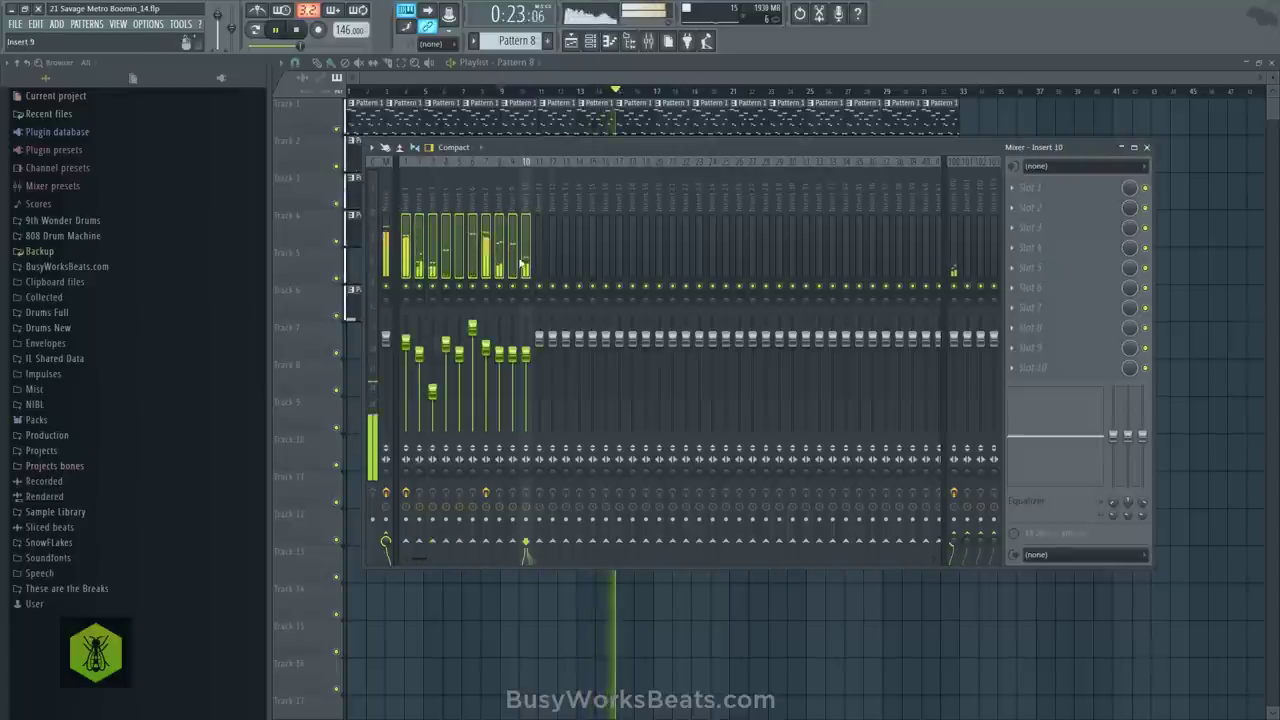
click(498, 211)
scroll(531, 206, down, 15)
scroll(720, 230, down, 5)
click(815, 210)
click(1147, 147)
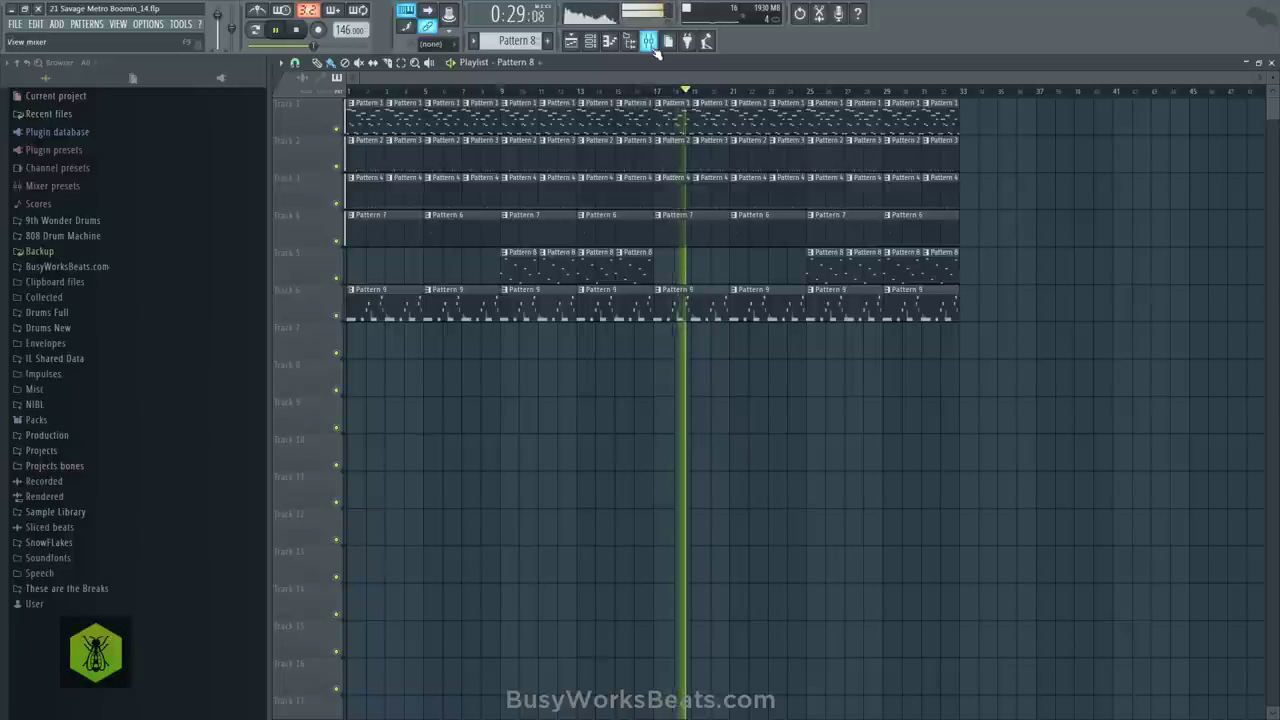
Lower the volume of mixer Insert 8 to 53%
click(650, 43)
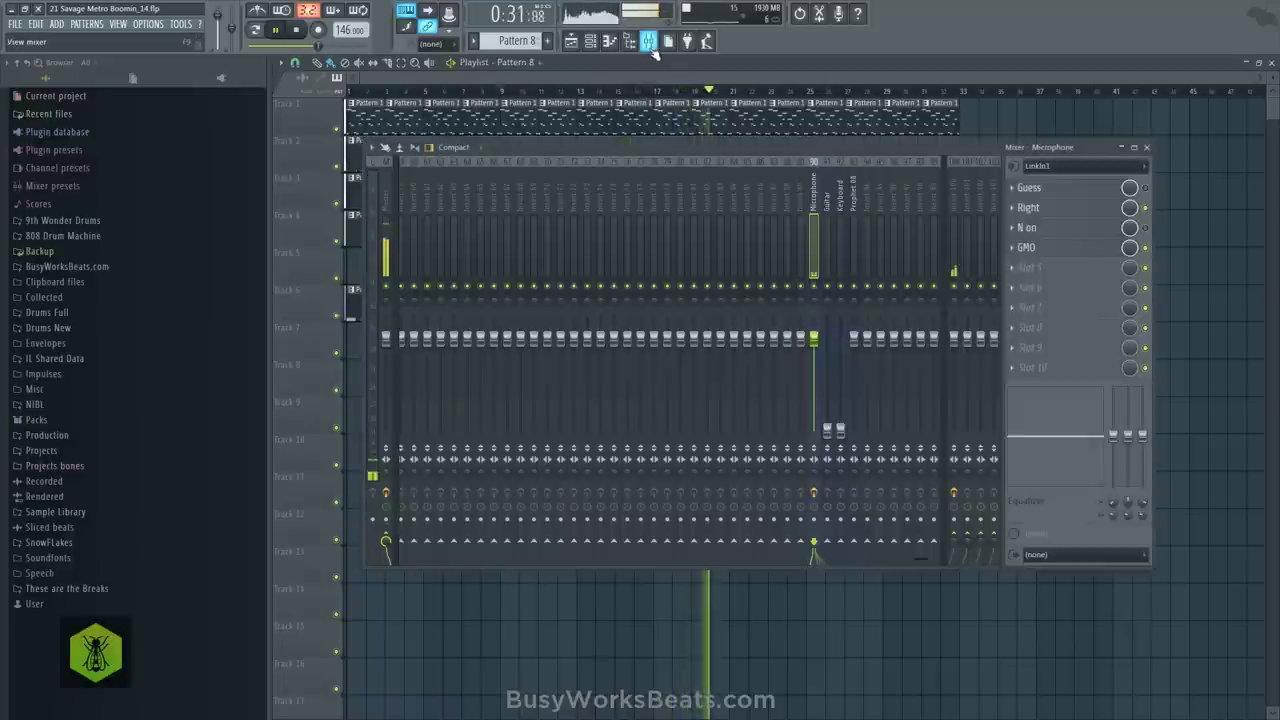
scroll(518, 217, up, 10)
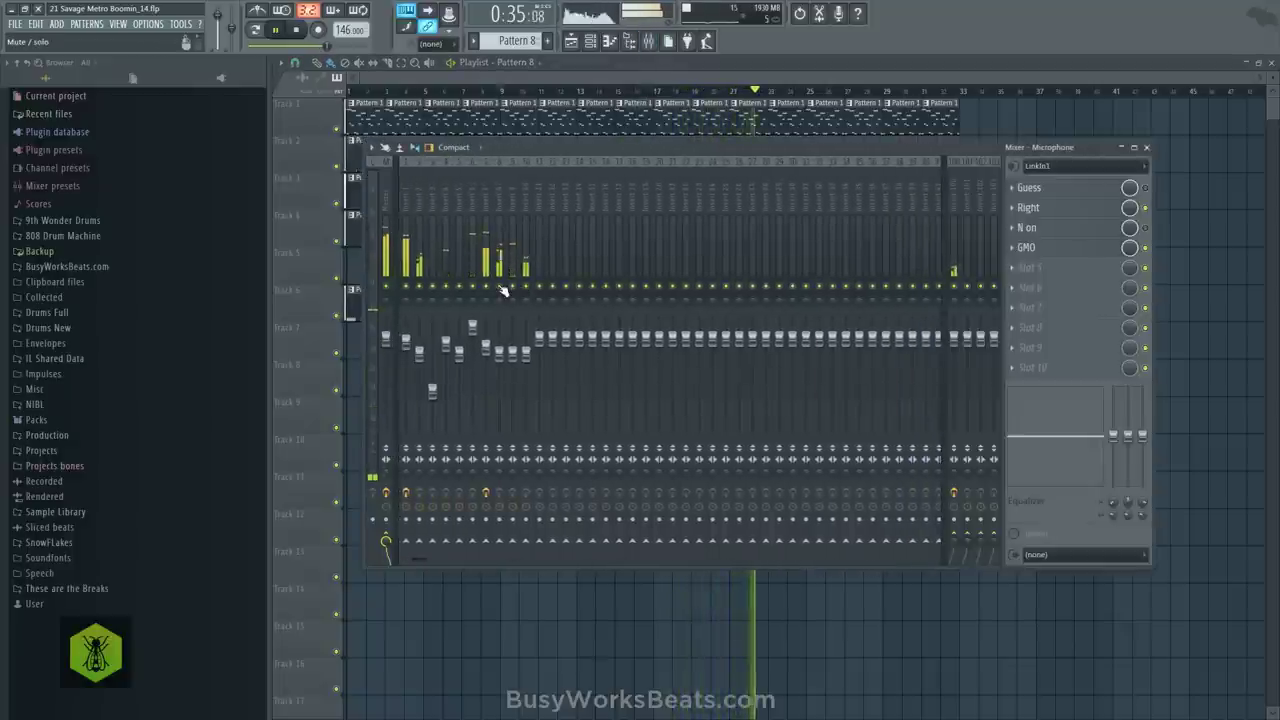
click(499, 357)
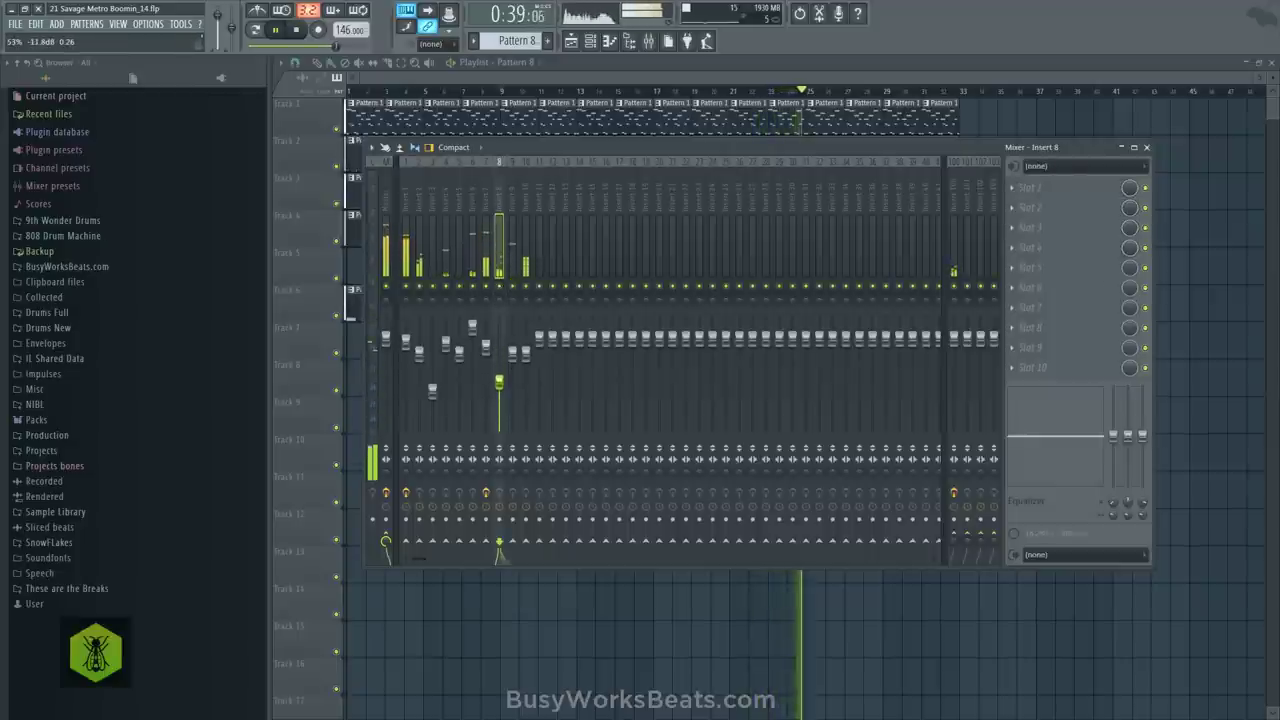
Arm the Microphone mixer track and record a take over the full 32 bars into the playlist as an audio clip
scroll(514, 194, down, 10)
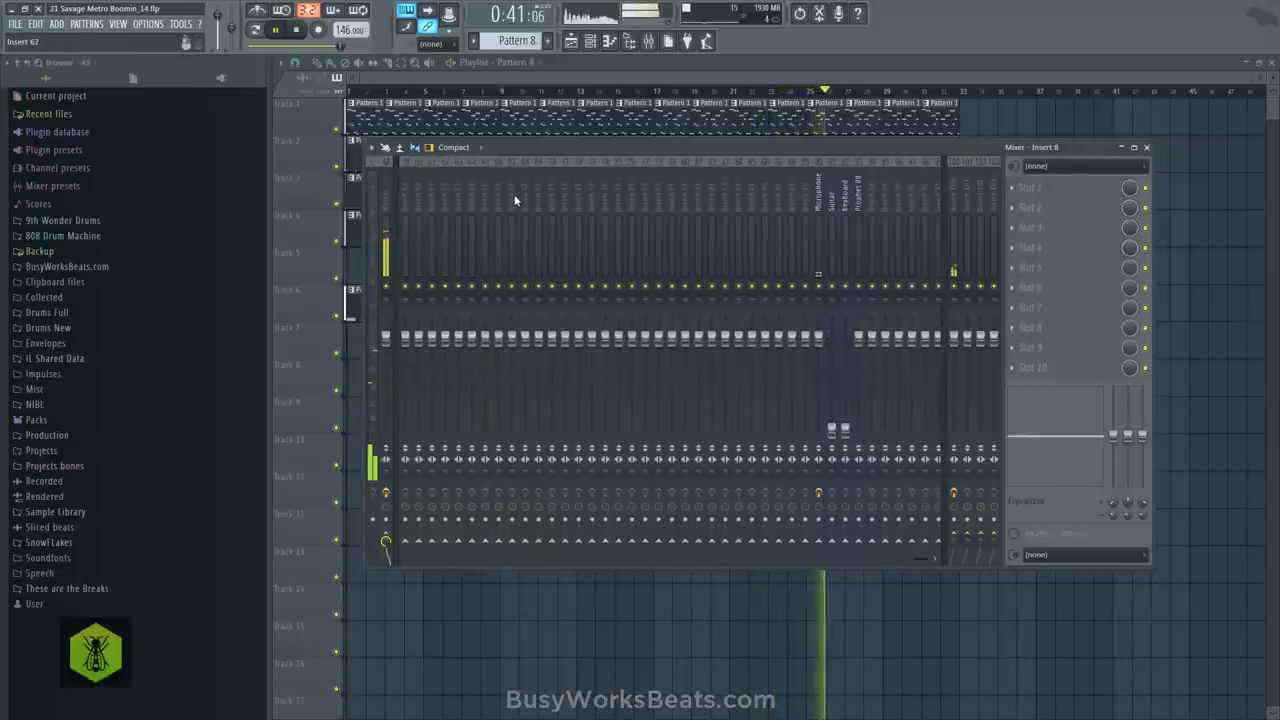
click(816, 194)
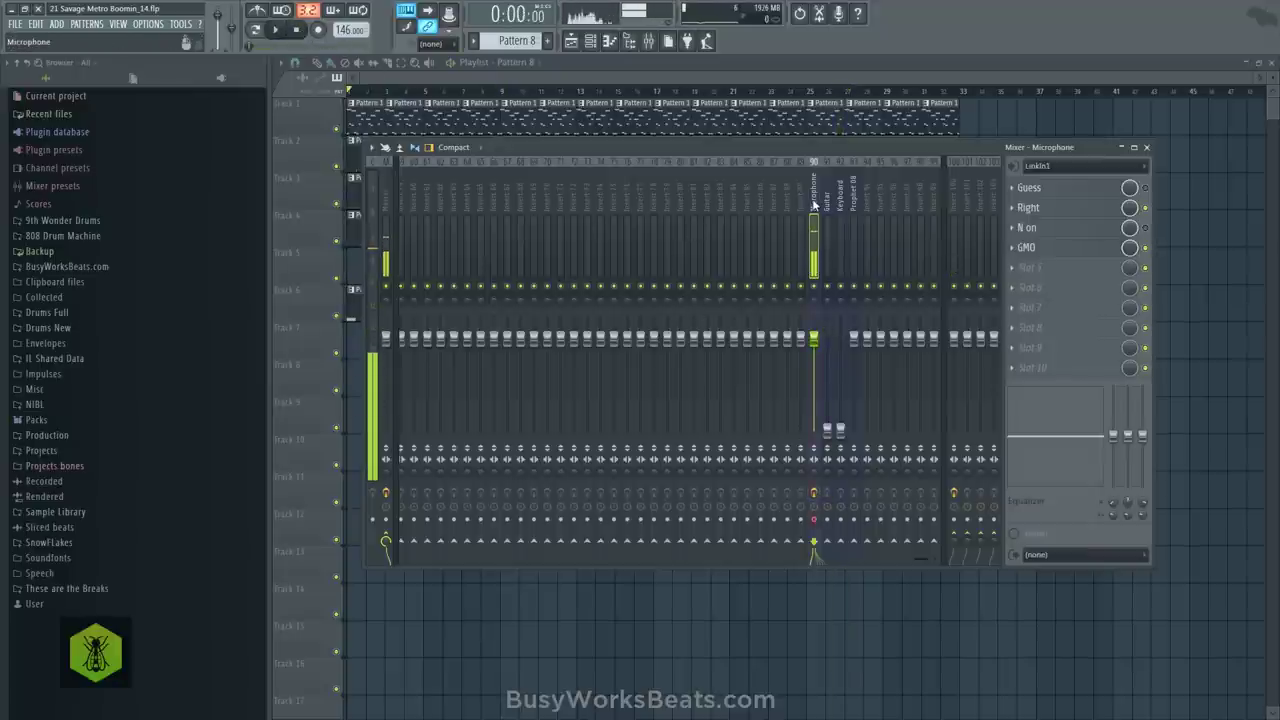
click(319, 32)
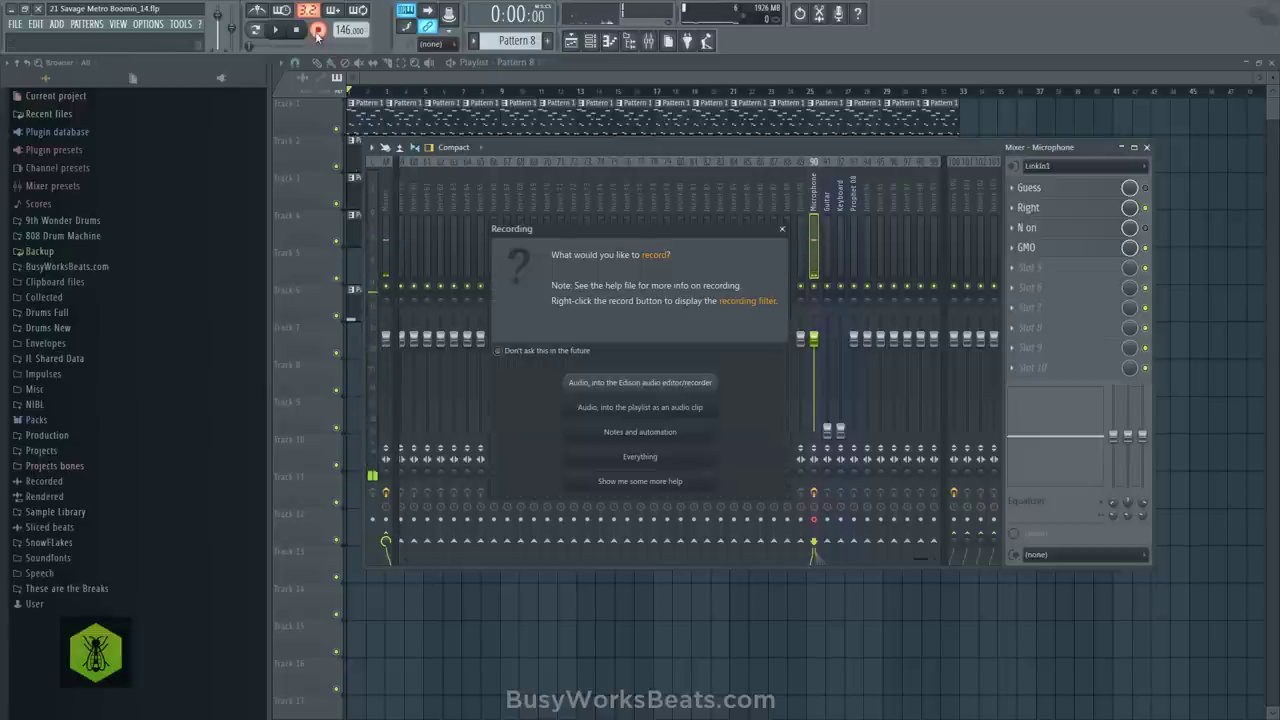
click(640, 407)
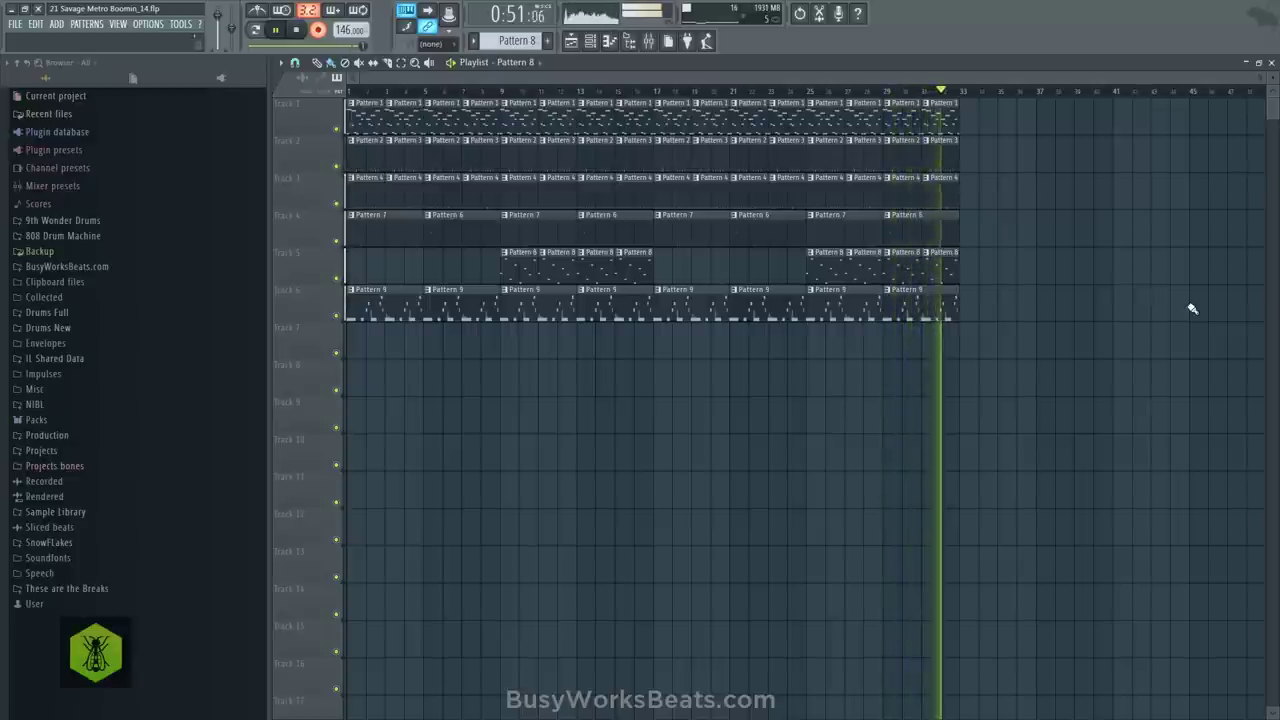
key(space)
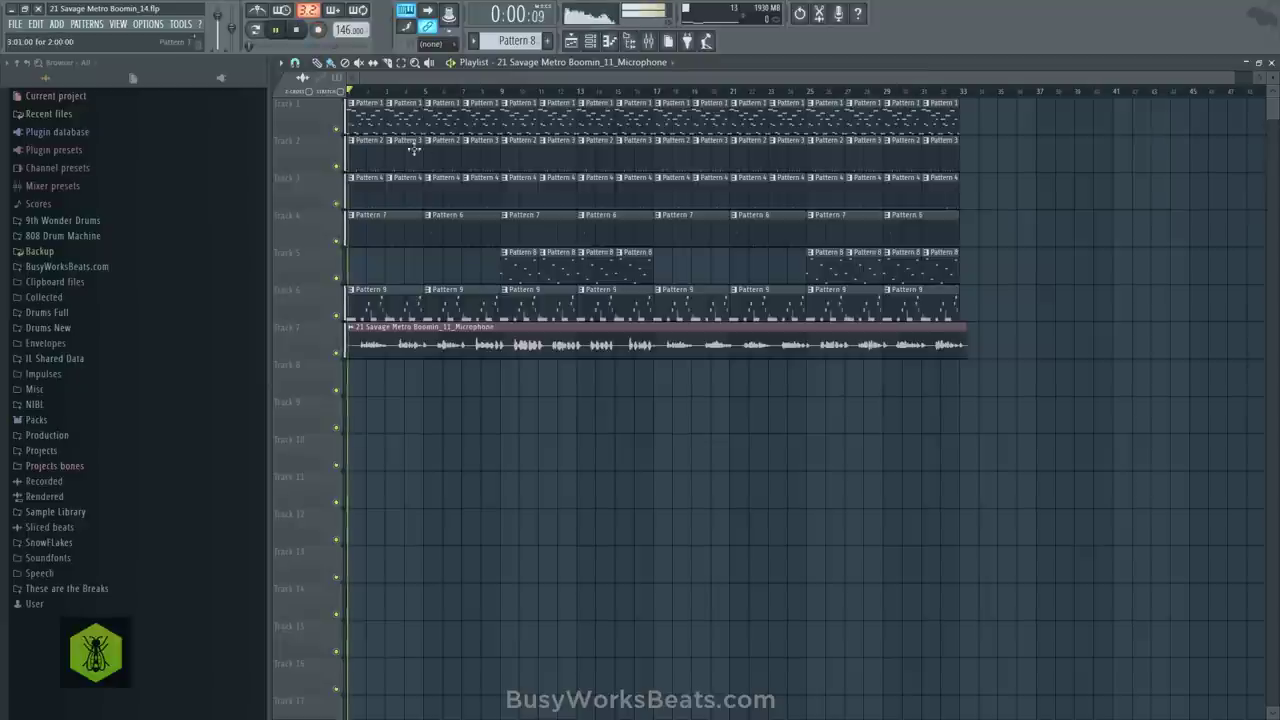
Route the recorded microphone clip's channel to mixer Insert 11 and preview it briefly
click(592, 44)
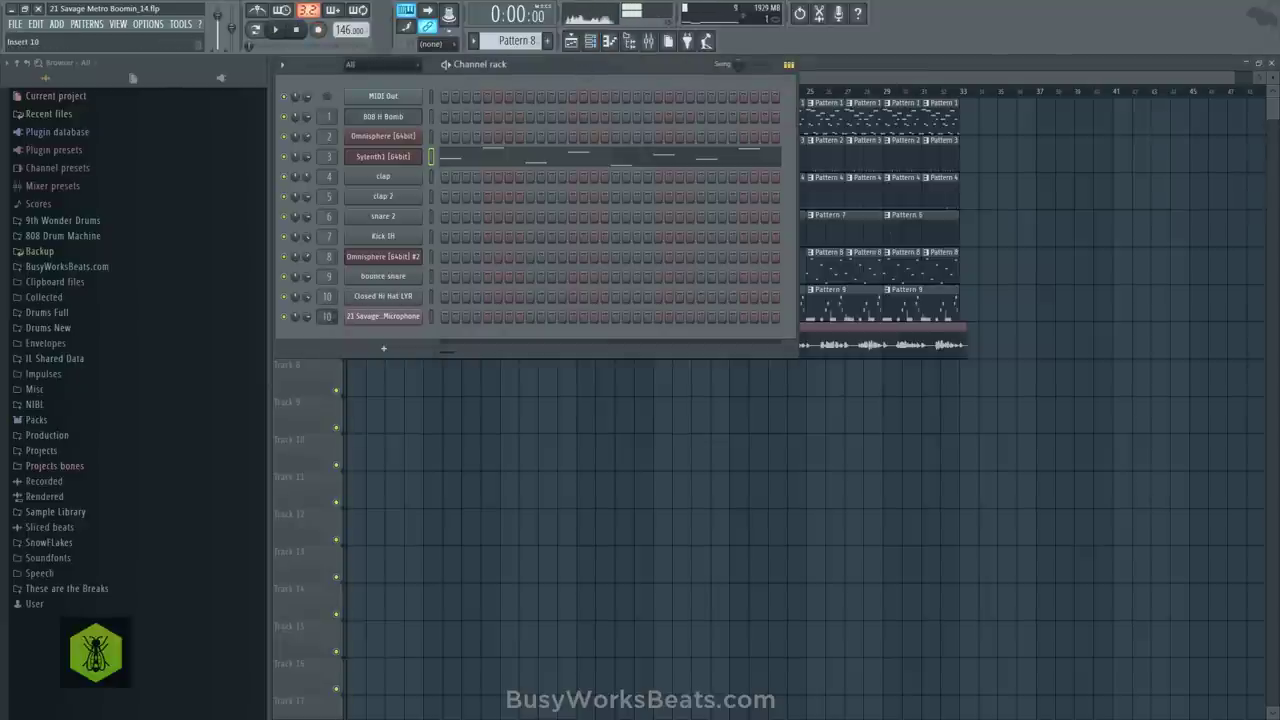
click(649, 44)
key(space)
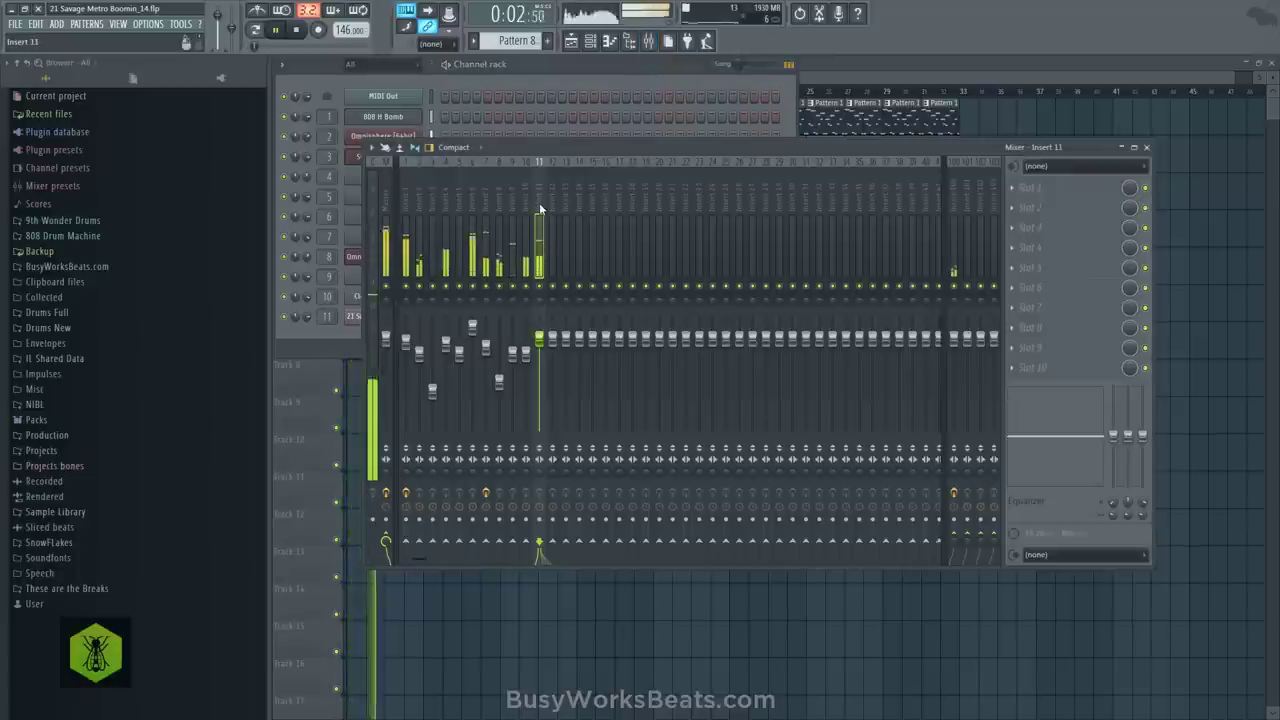
key(space)
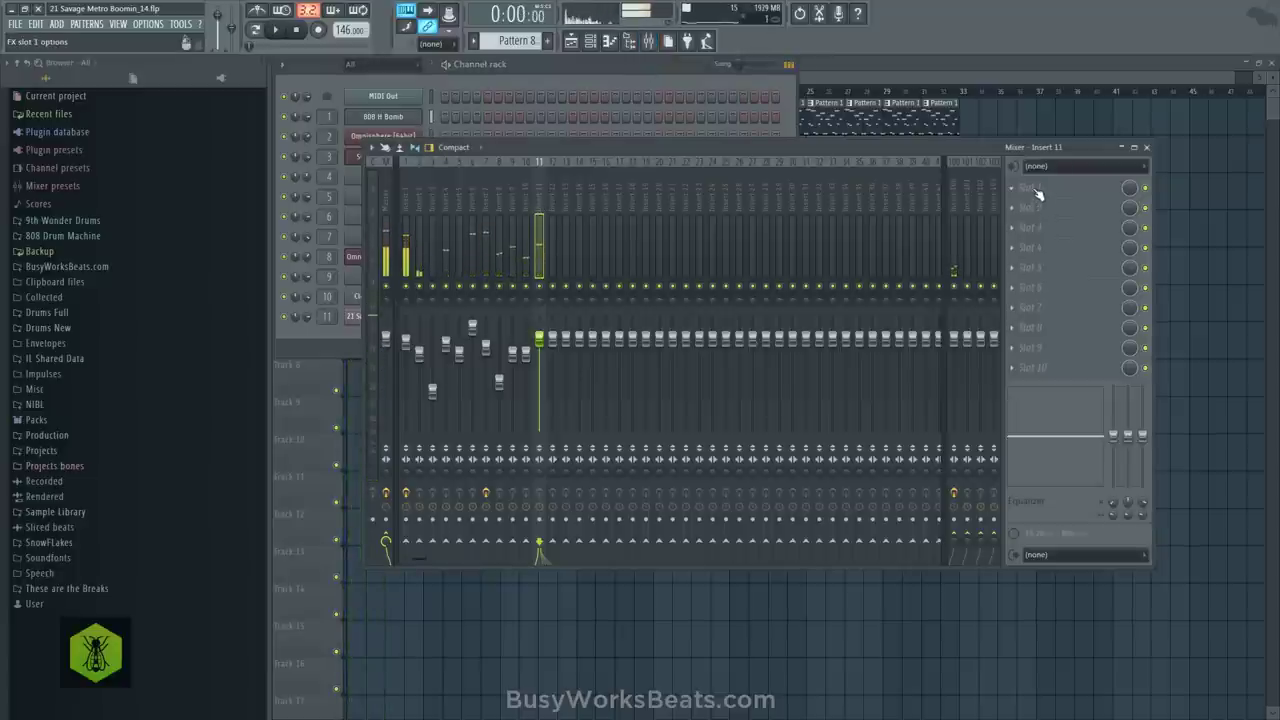
Load RVox Stereo in the first effect slot of Insert 11, set its compression to -8.0 dB and lower its gain slightly
click(1038, 194)
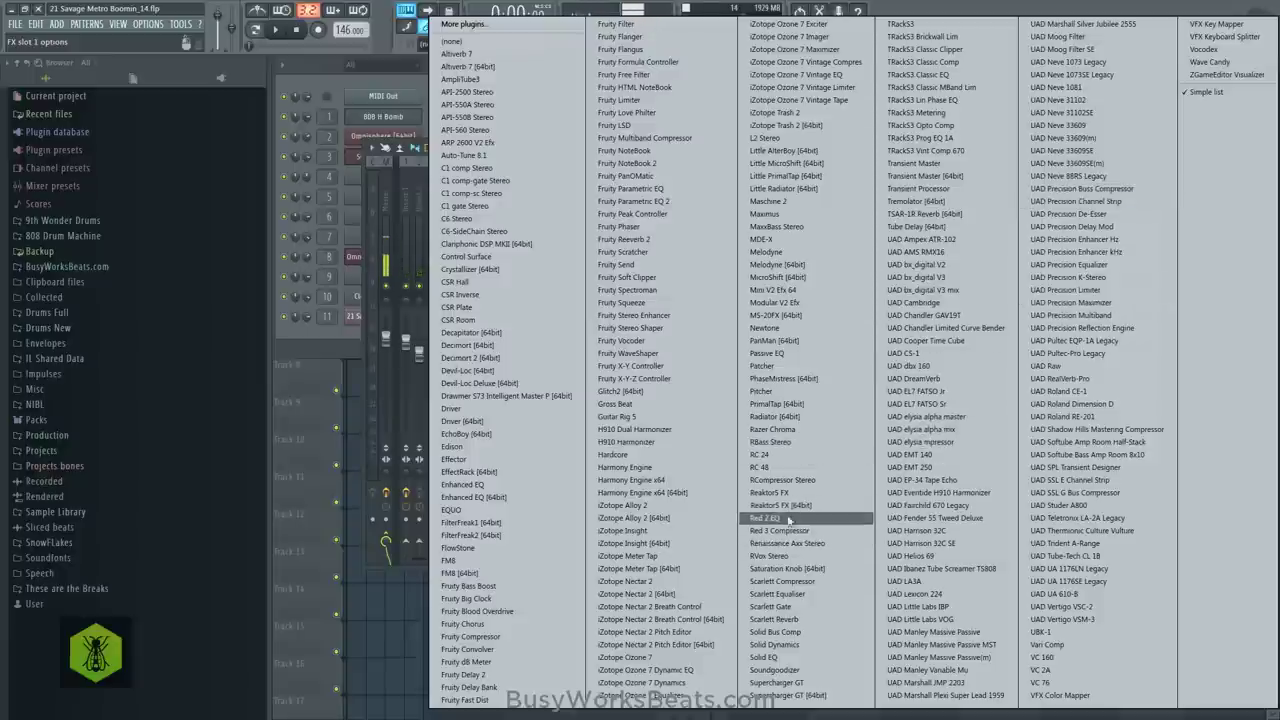
click(770, 556)
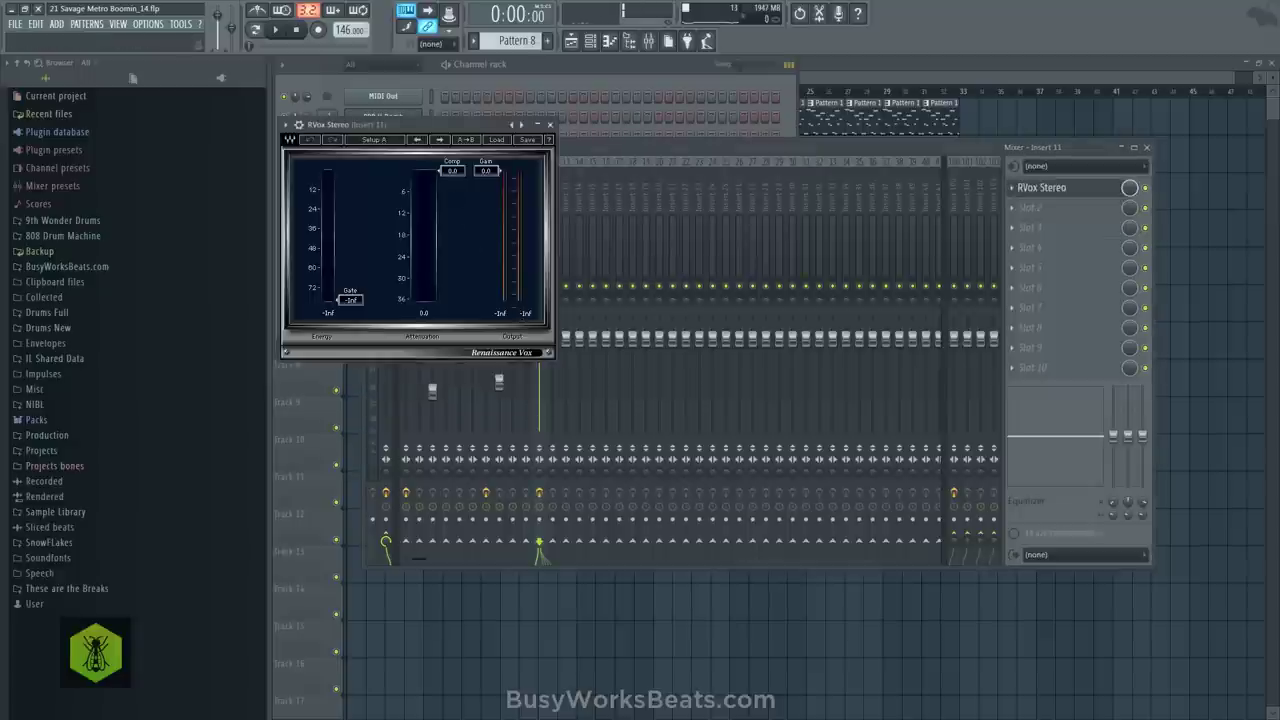
click(276, 30)
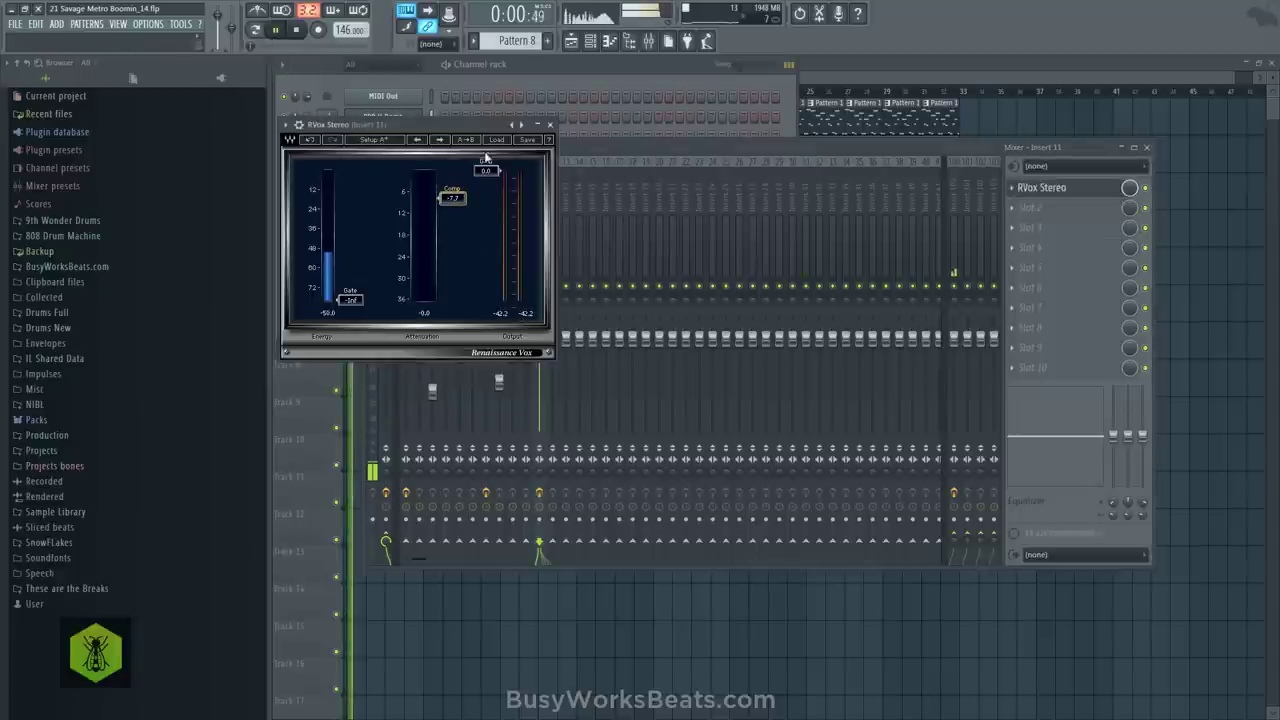
drag(486, 170, 487, 175)
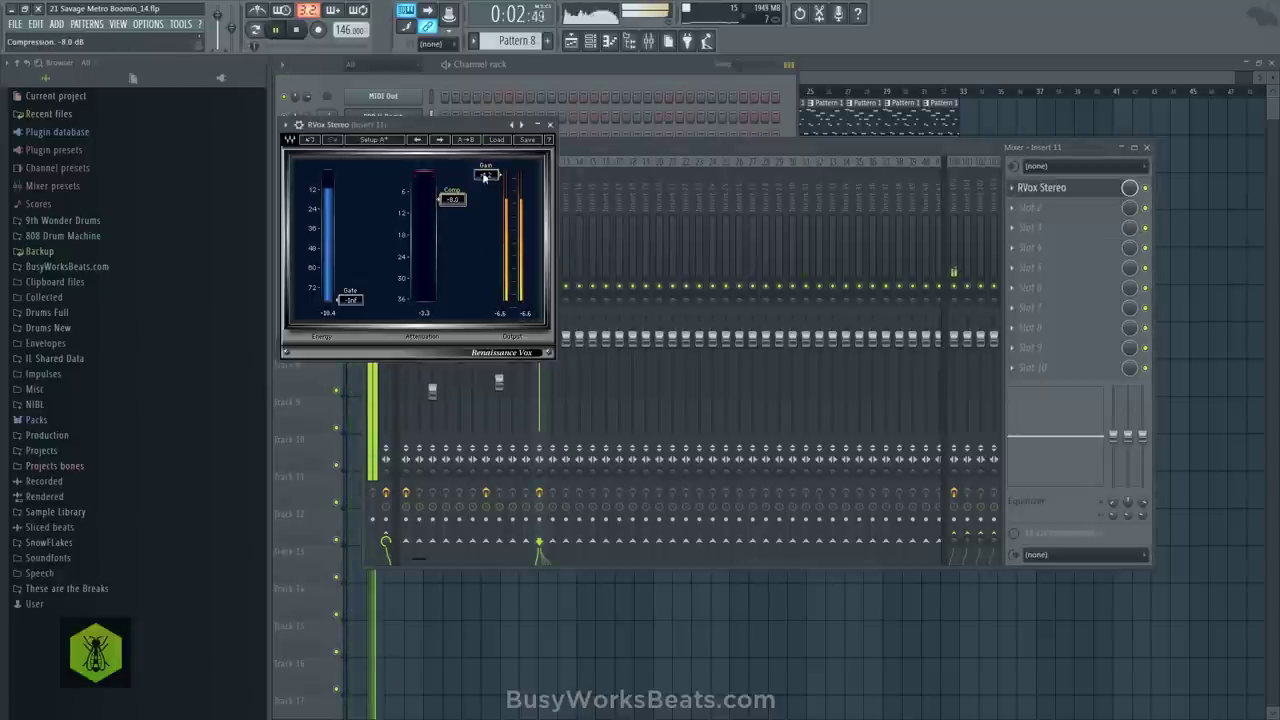
click(550, 126)
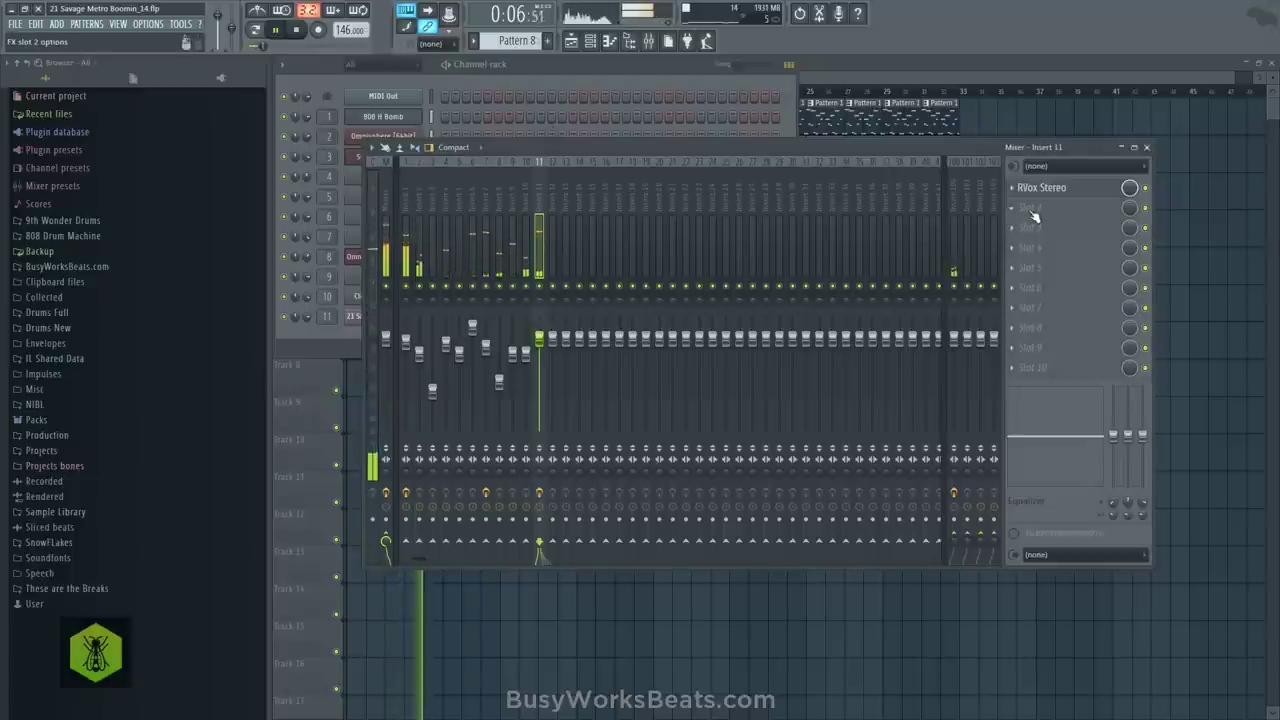
Close the mixer and save the project with the microphone recording as a new version
click(1237, 266)
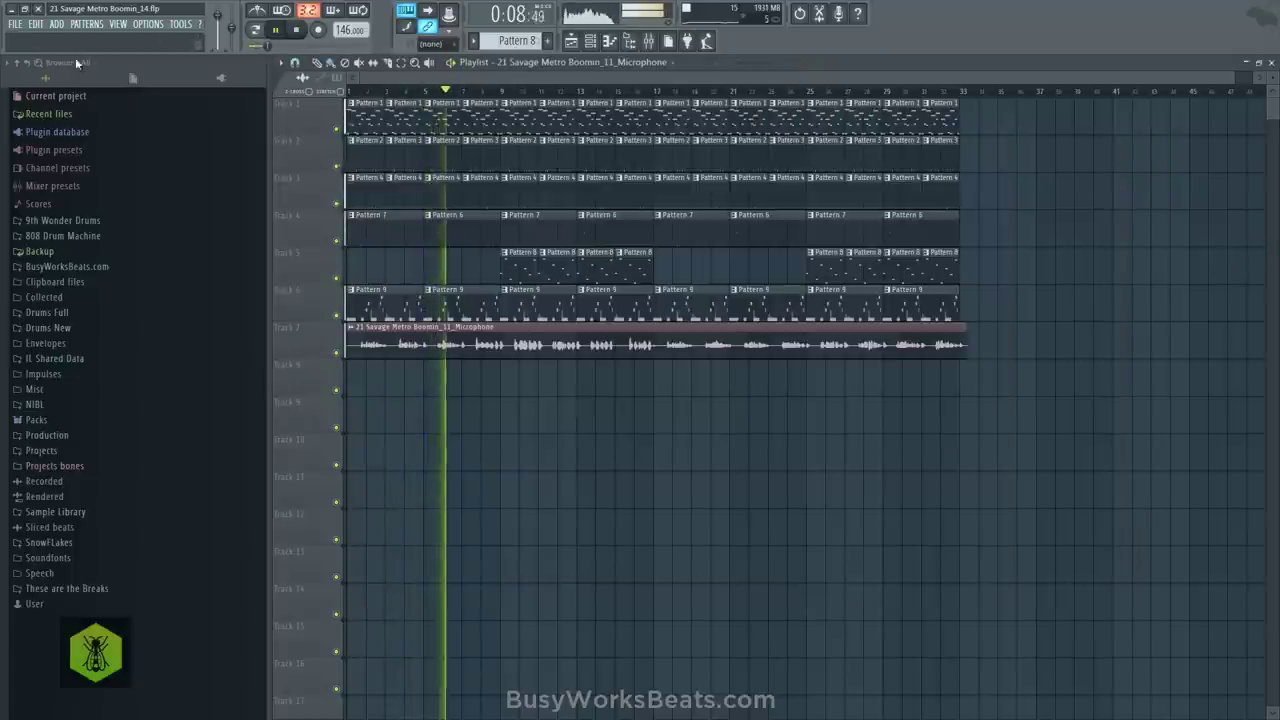
click(17, 25)
click(56, 107)
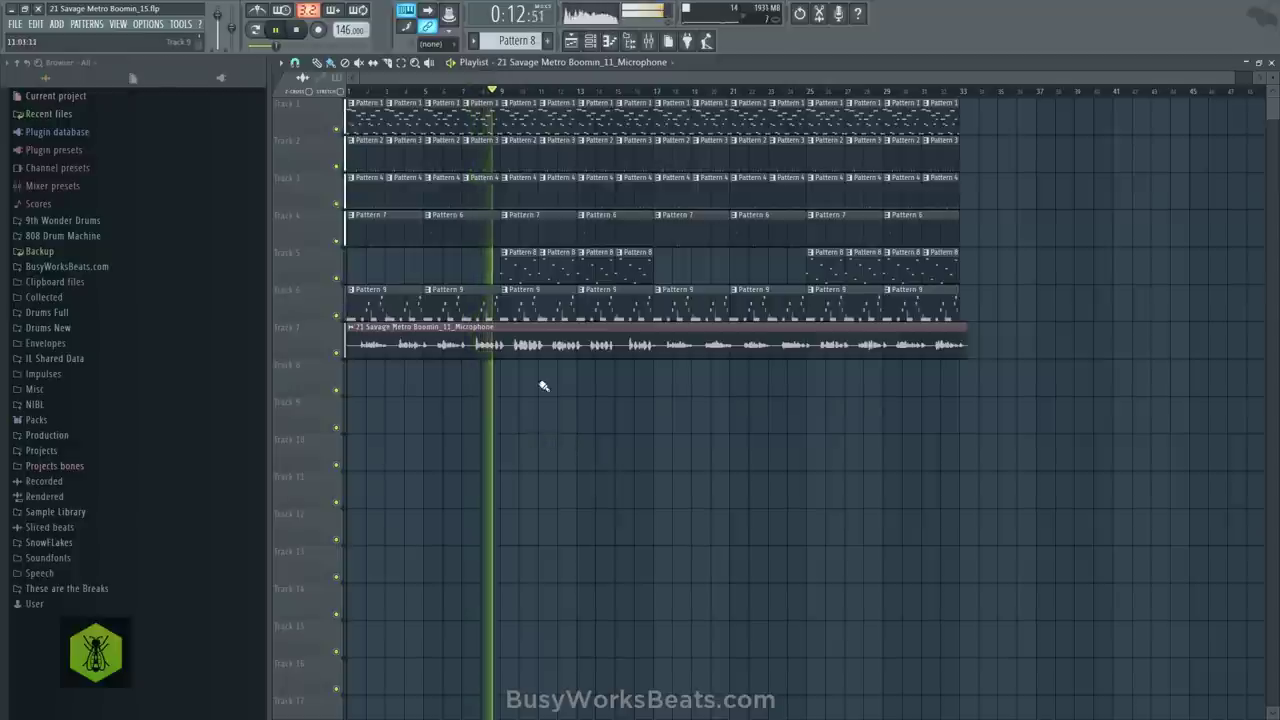
Set the playlist snap to Bar and trim the end of the microphone clip back to bar 33
scroll(590, 95, down, 1)
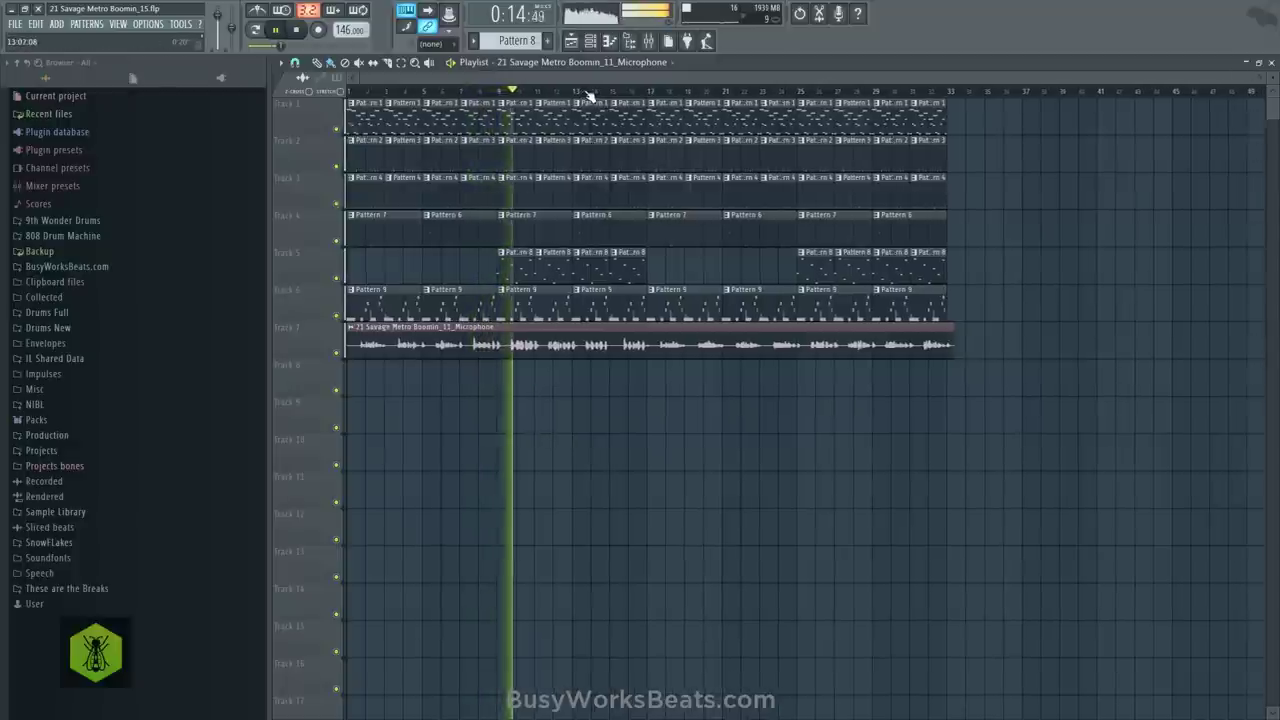
key(F9)
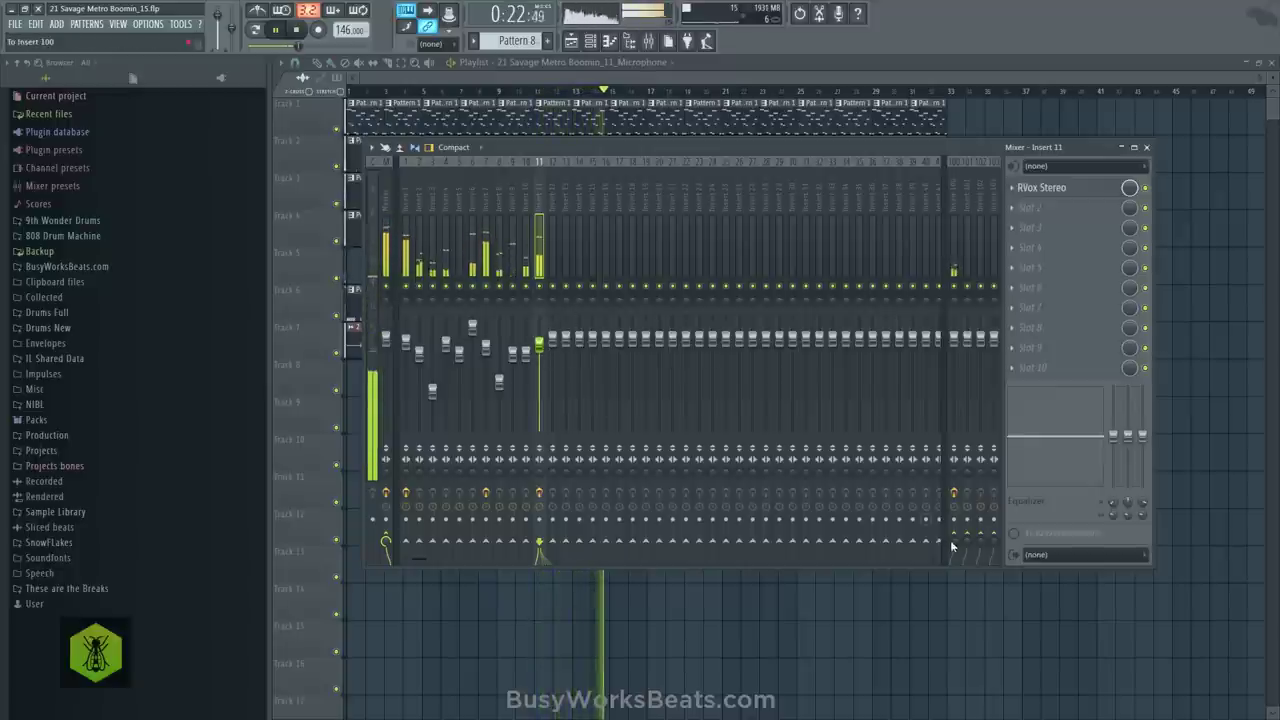
key(F9)
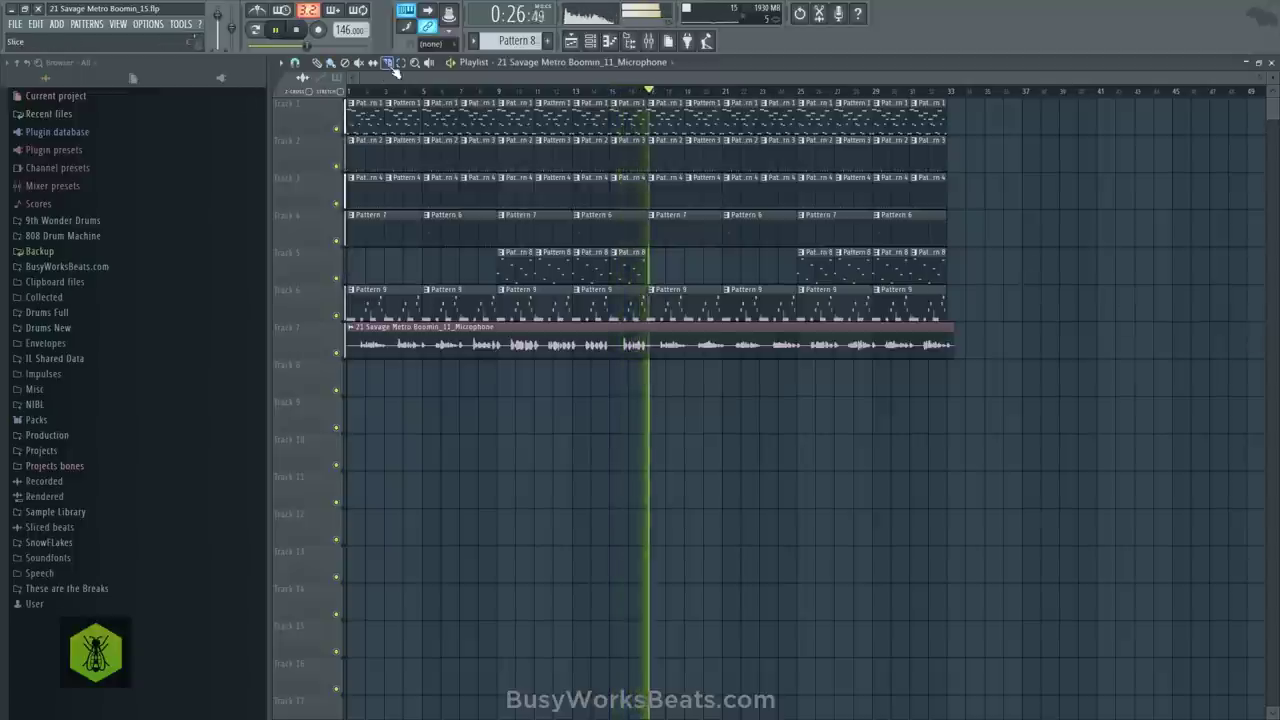
click(295, 62)
click(315, 266)
drag(954, 345, 949, 358)
Close the playlist, mixer, channel rack and all open instrument windows, and hide the browser
click(1272, 62)
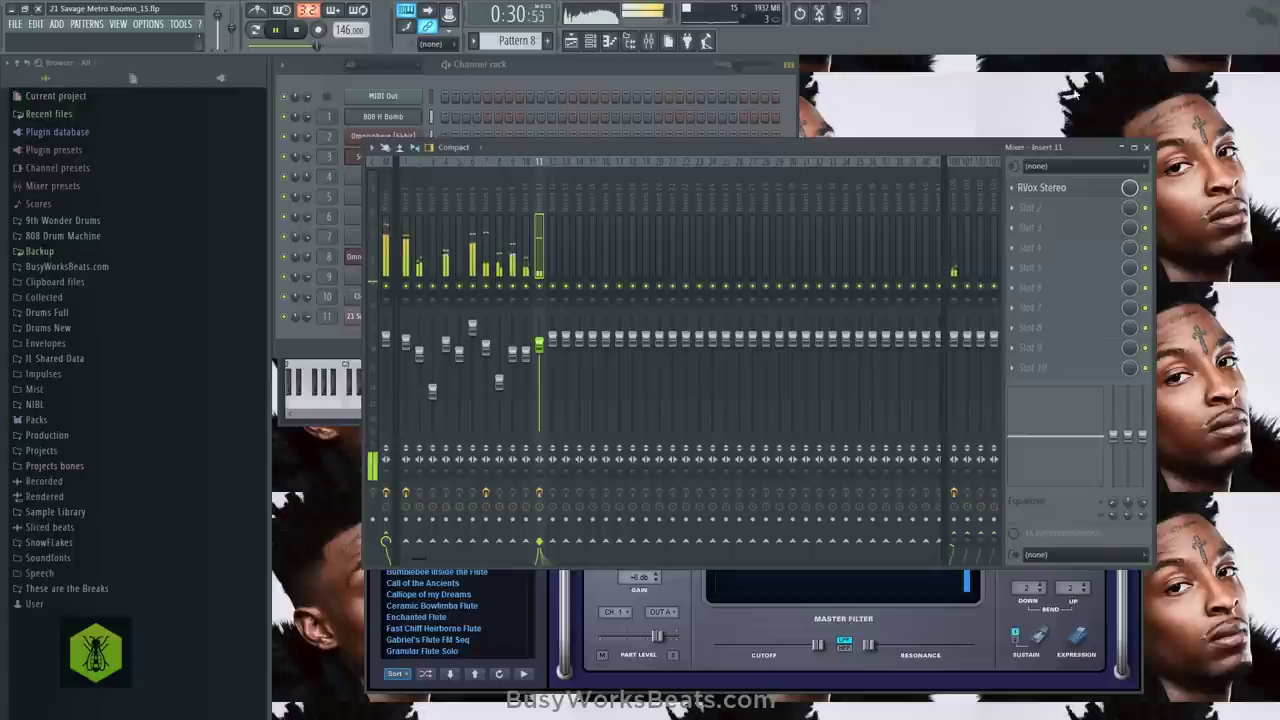
click(1147, 147)
click(1136, 210)
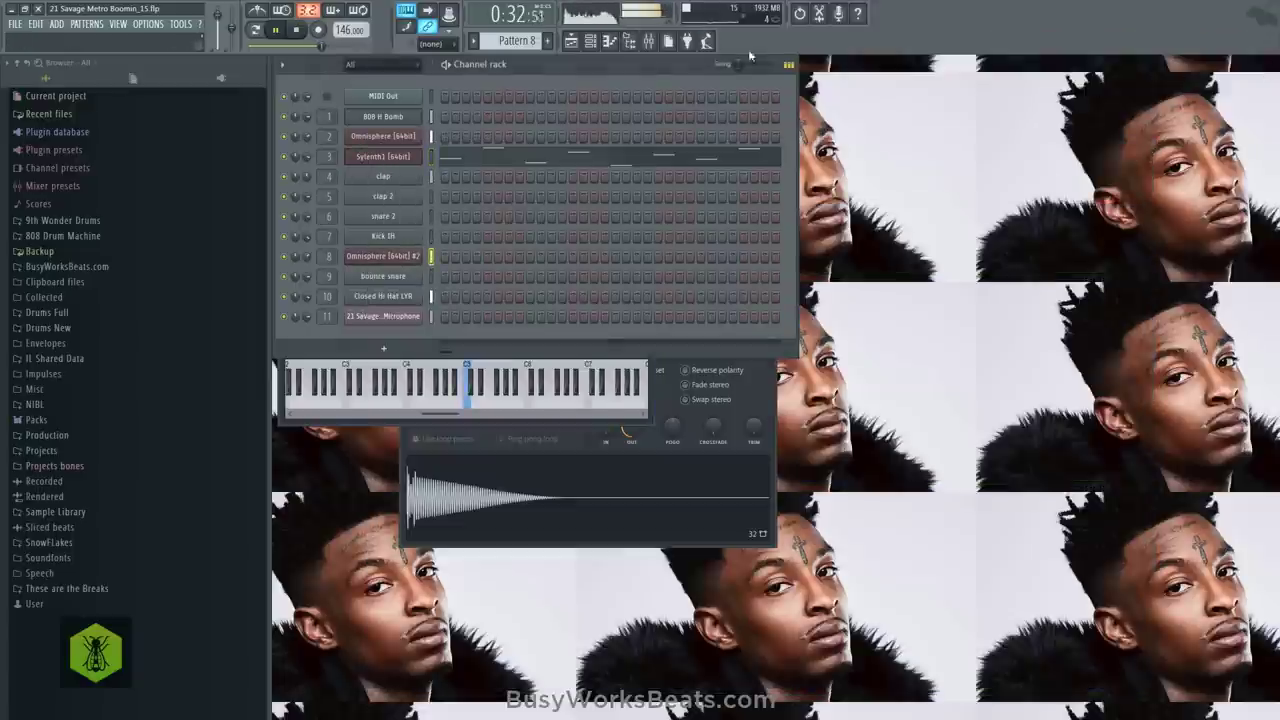
click(589, 44)
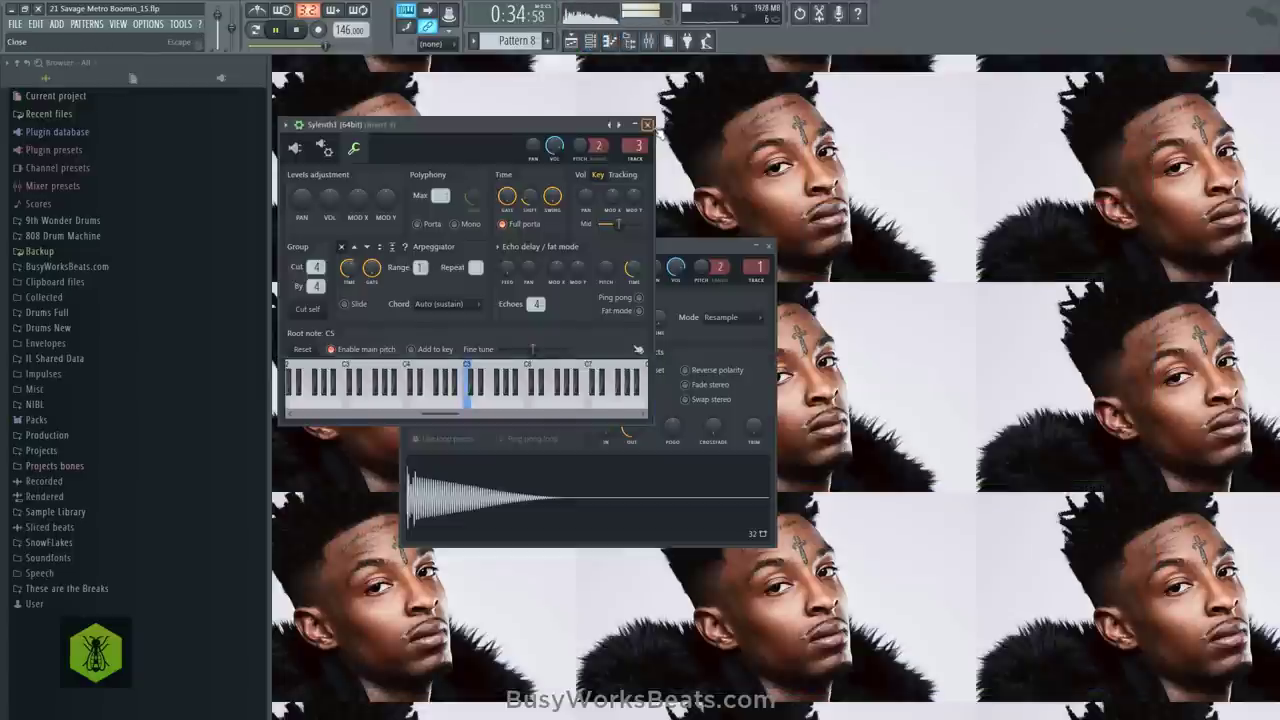
click(647, 124)
click(768, 245)
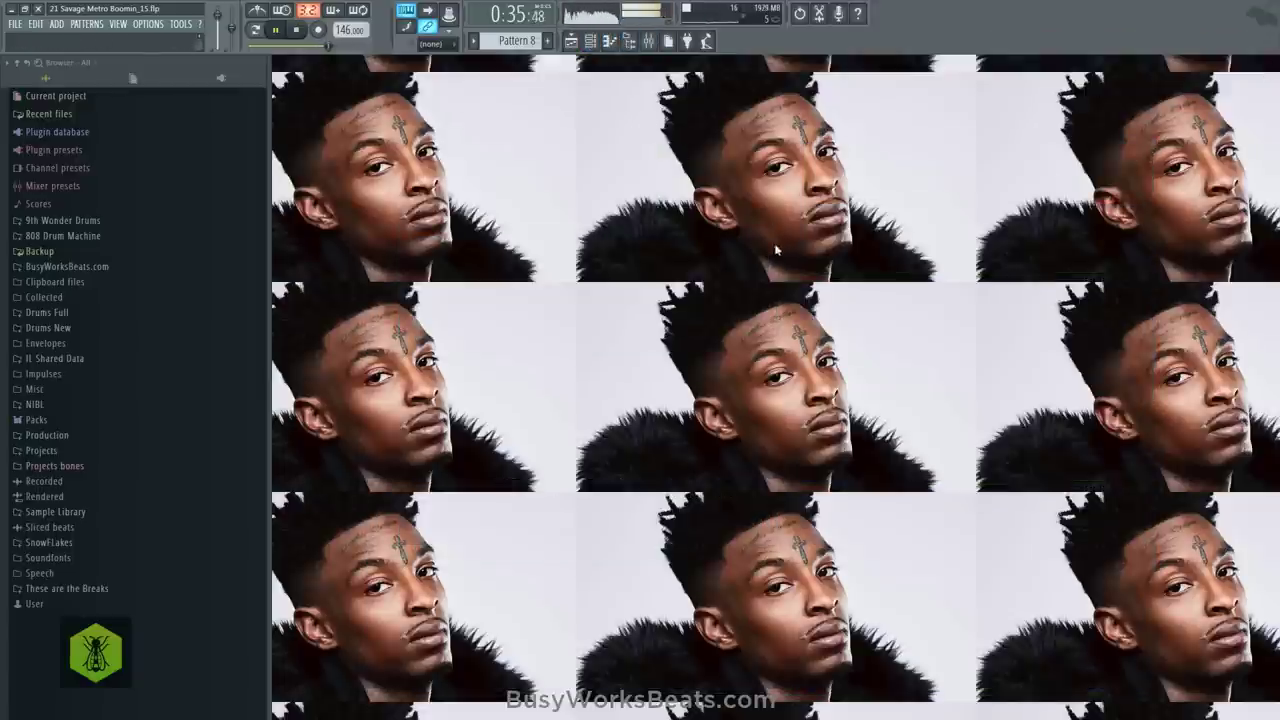
click(629, 41)
Reopen the mixer on Insert 11 and the playlist, and save the project as a new version
click(648, 41)
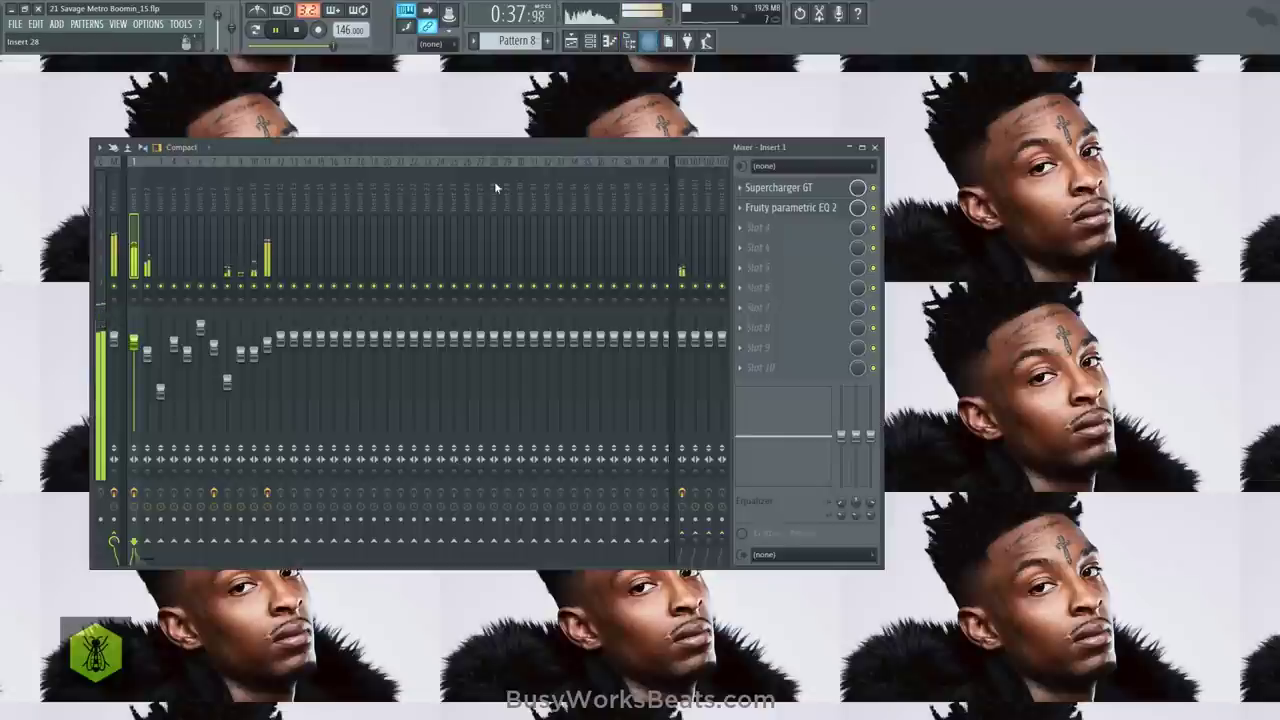
click(267, 206)
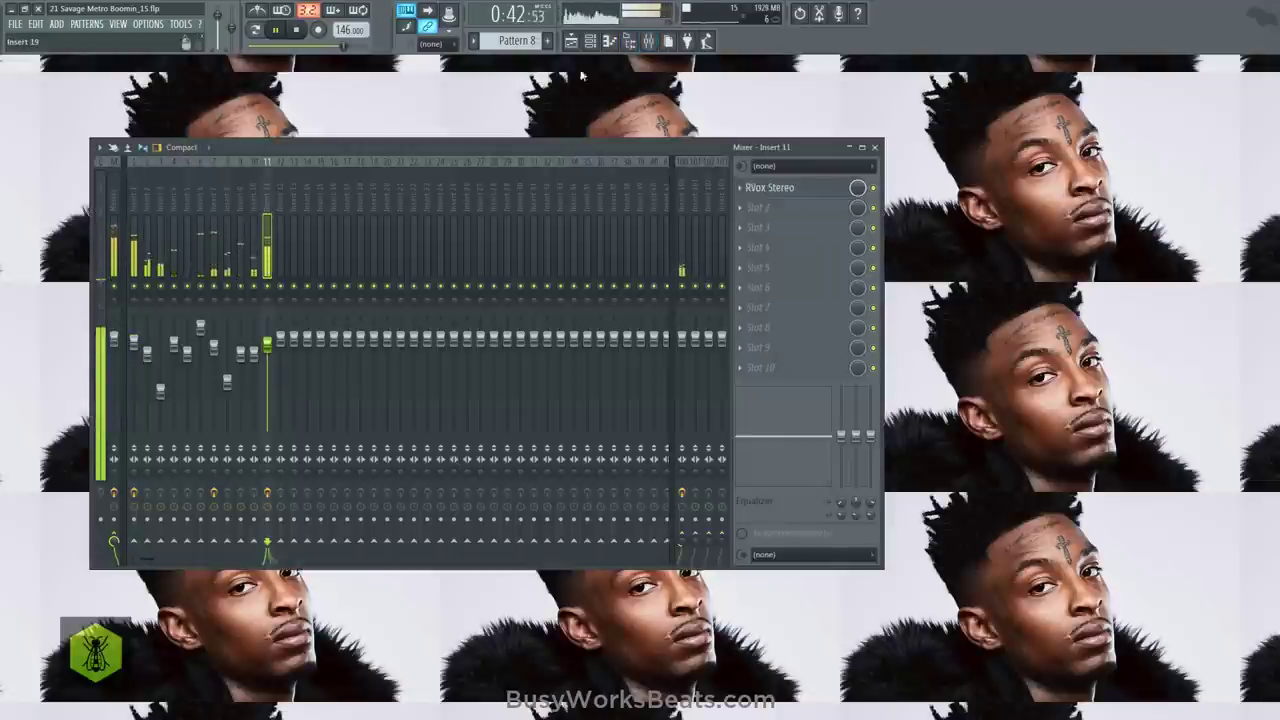
click(570, 41)
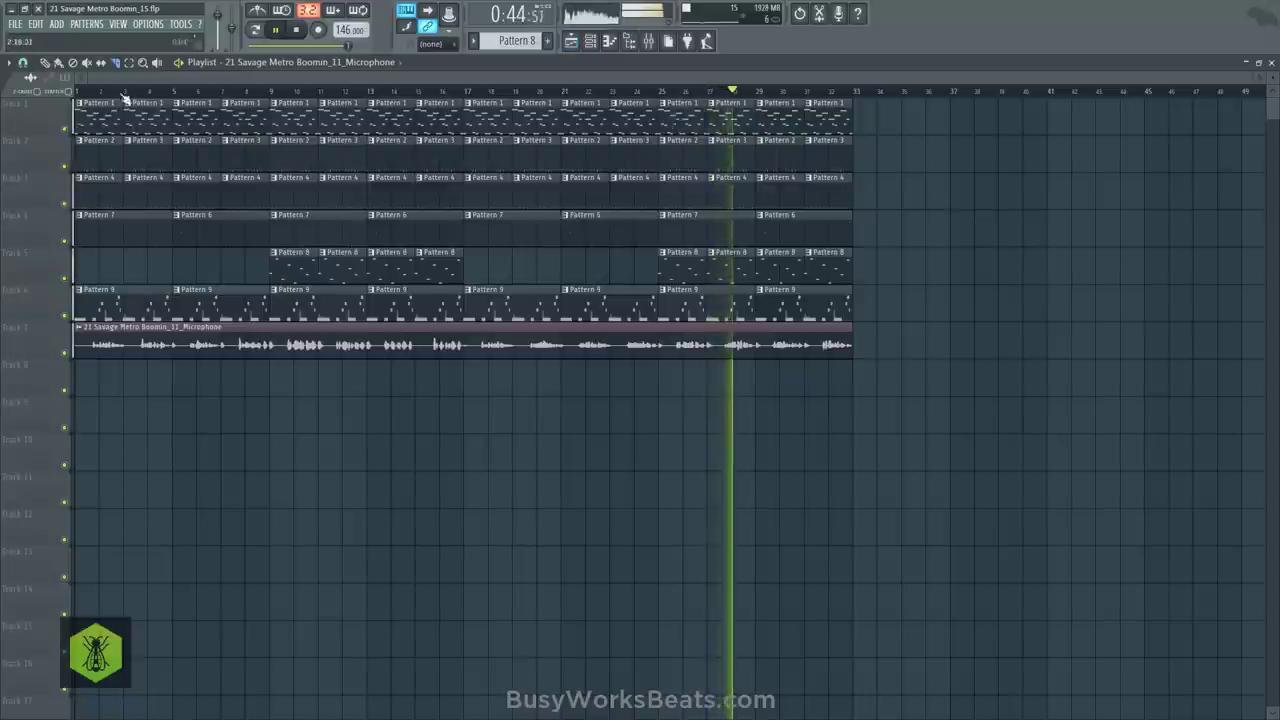
click(15, 23)
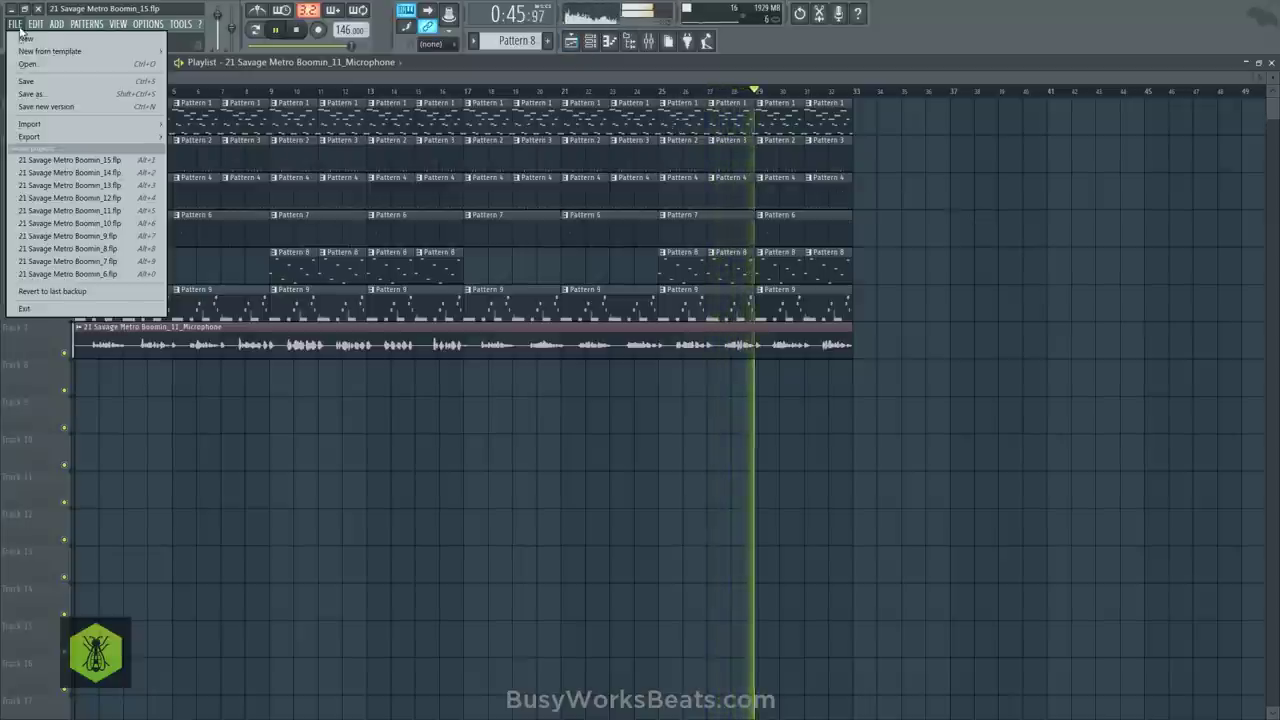
click(49, 100)
Load UAD SSL E Channel Strip in Insert 11's second effect slot, adjust the high-mid EQ frequency and set the LF gain to 3.1 dB
scroll(591, 94, up, 1)
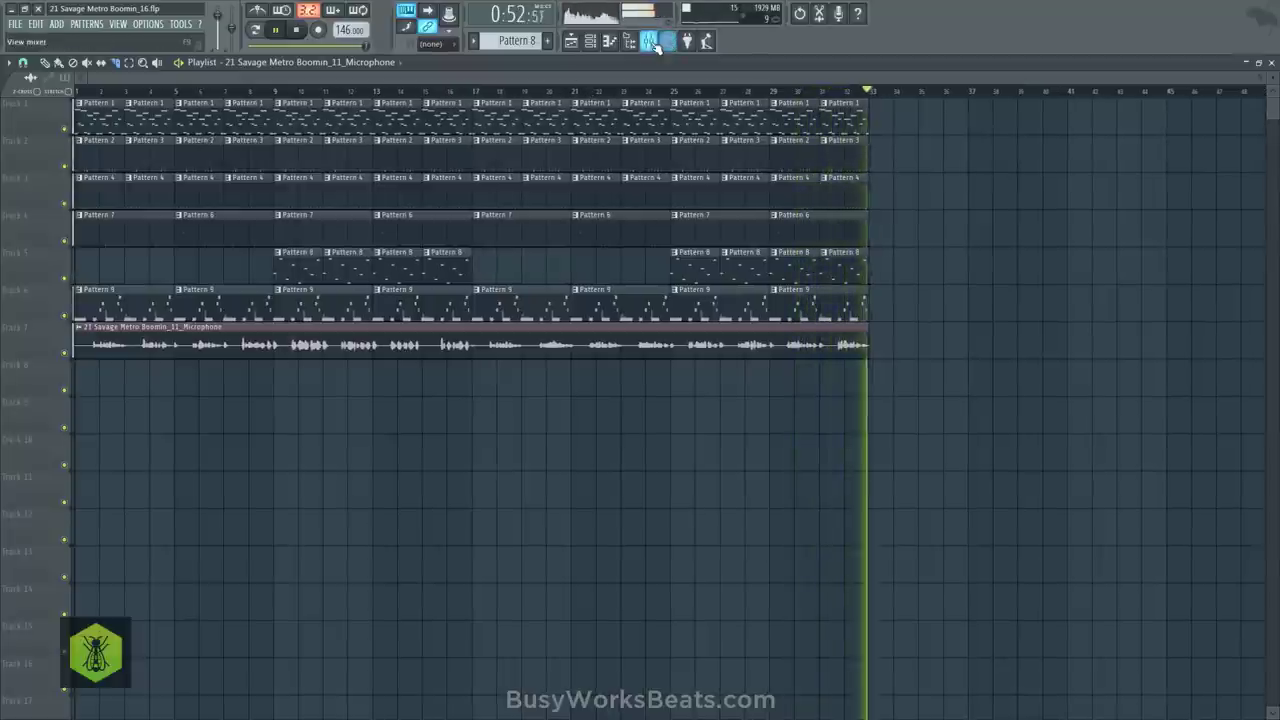
key(F9)
click(760, 208)
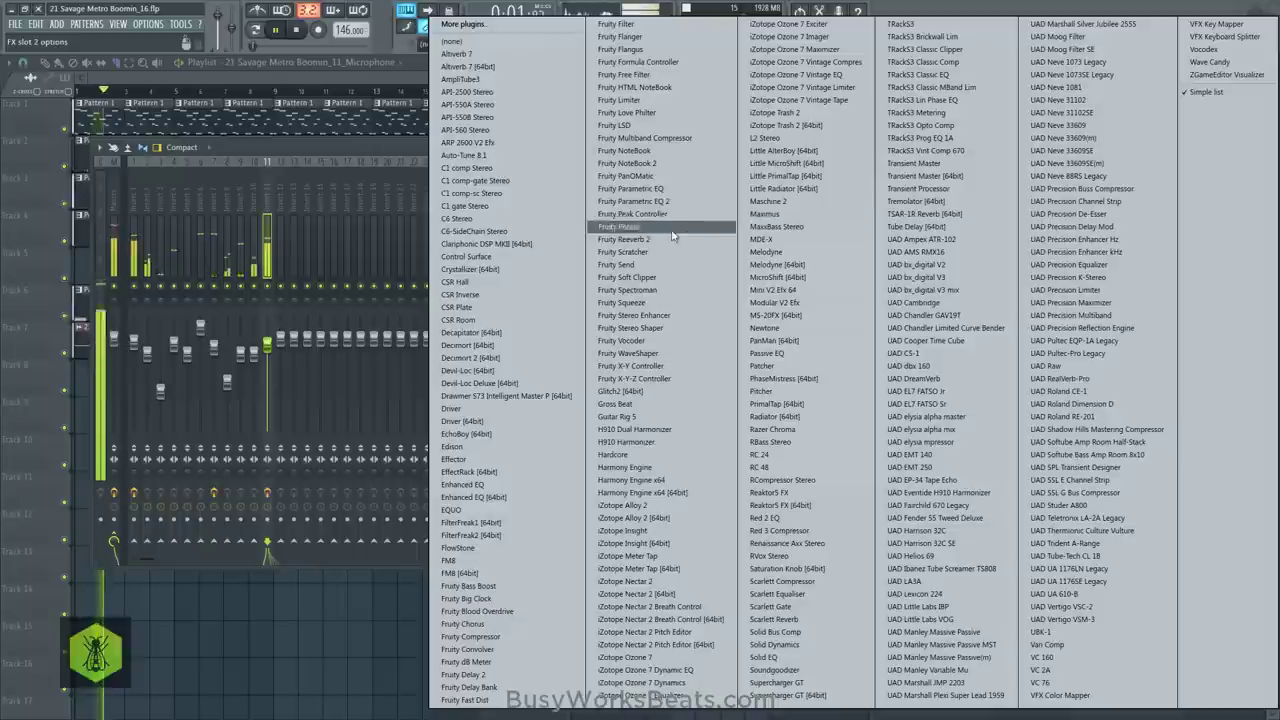
click(1063, 481)
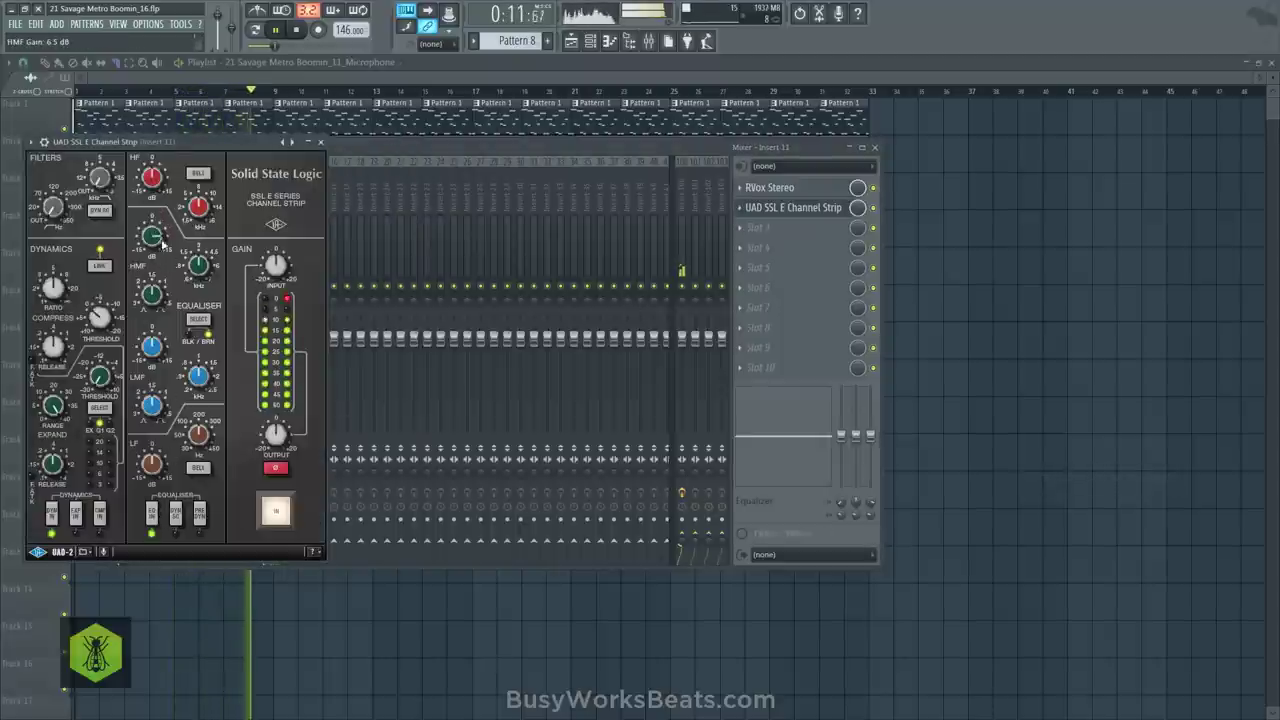
drag(200, 274, 199, 266)
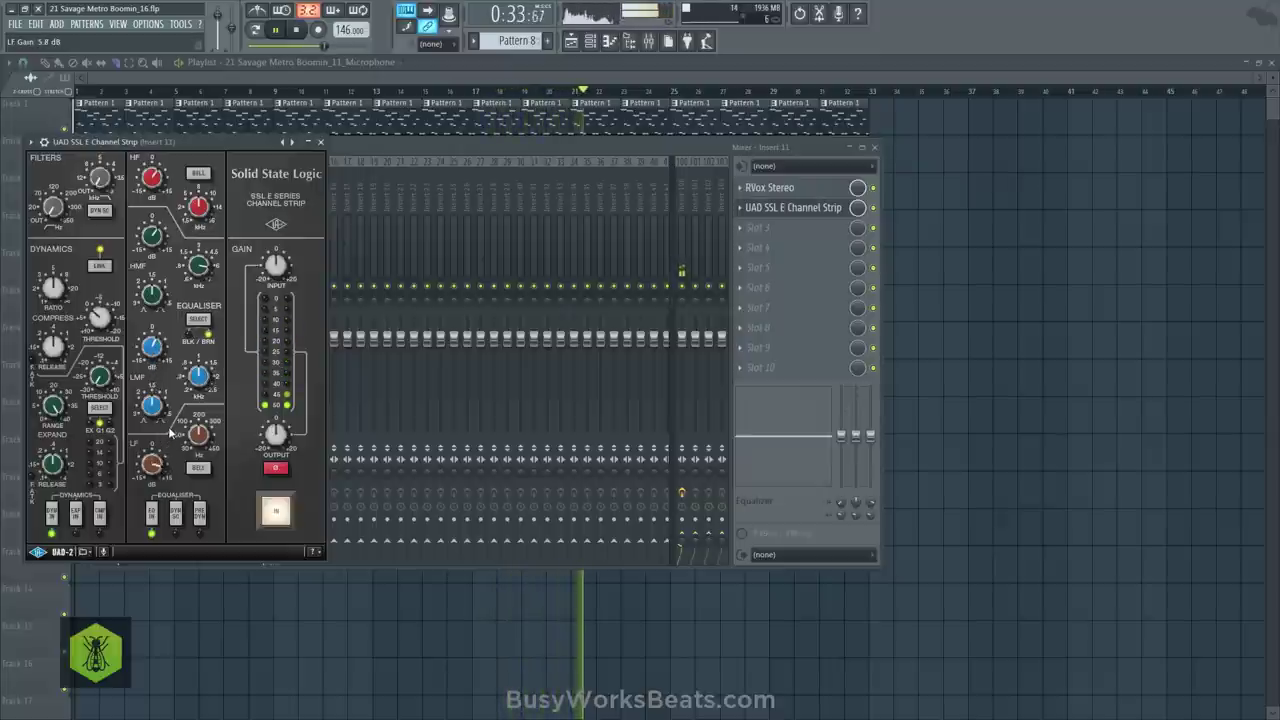
drag(170, 438, 170, 443)
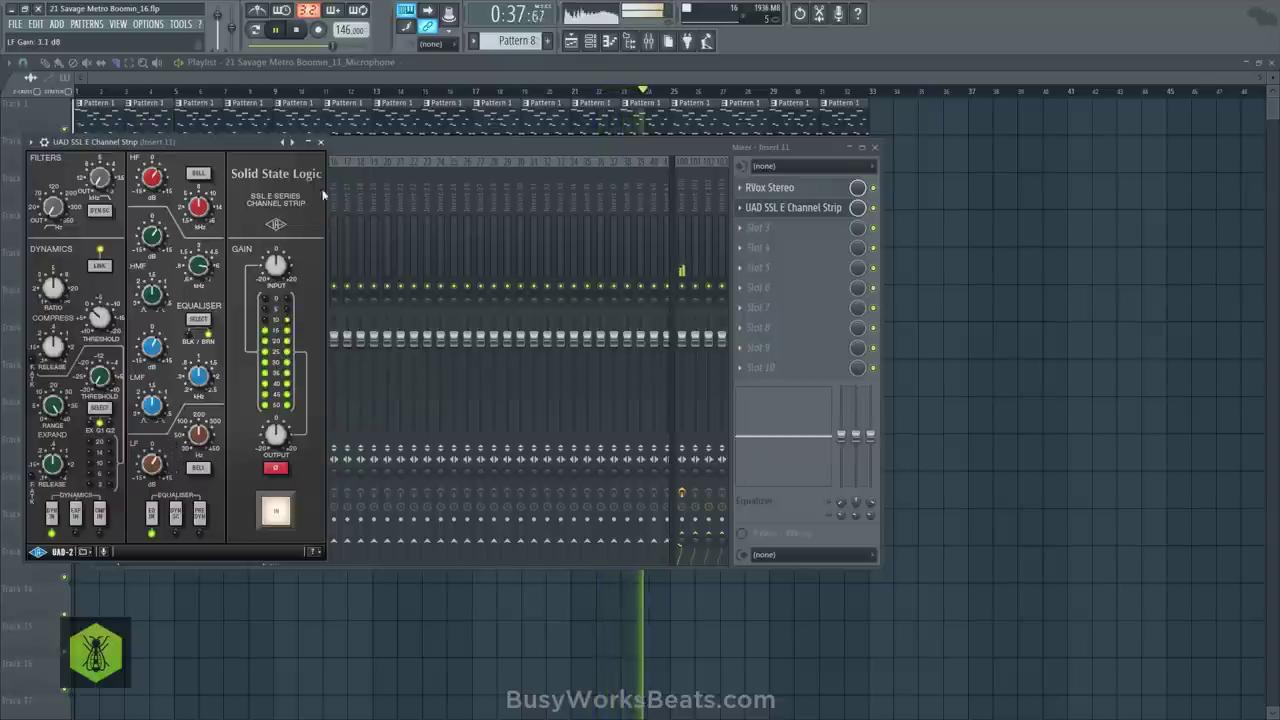
click(321, 142)
Try UAD SSL E Channel Strip ahead of RVox Stereo on Insert 11 and put the effects back in their original order
drag(802, 210, 800, 193)
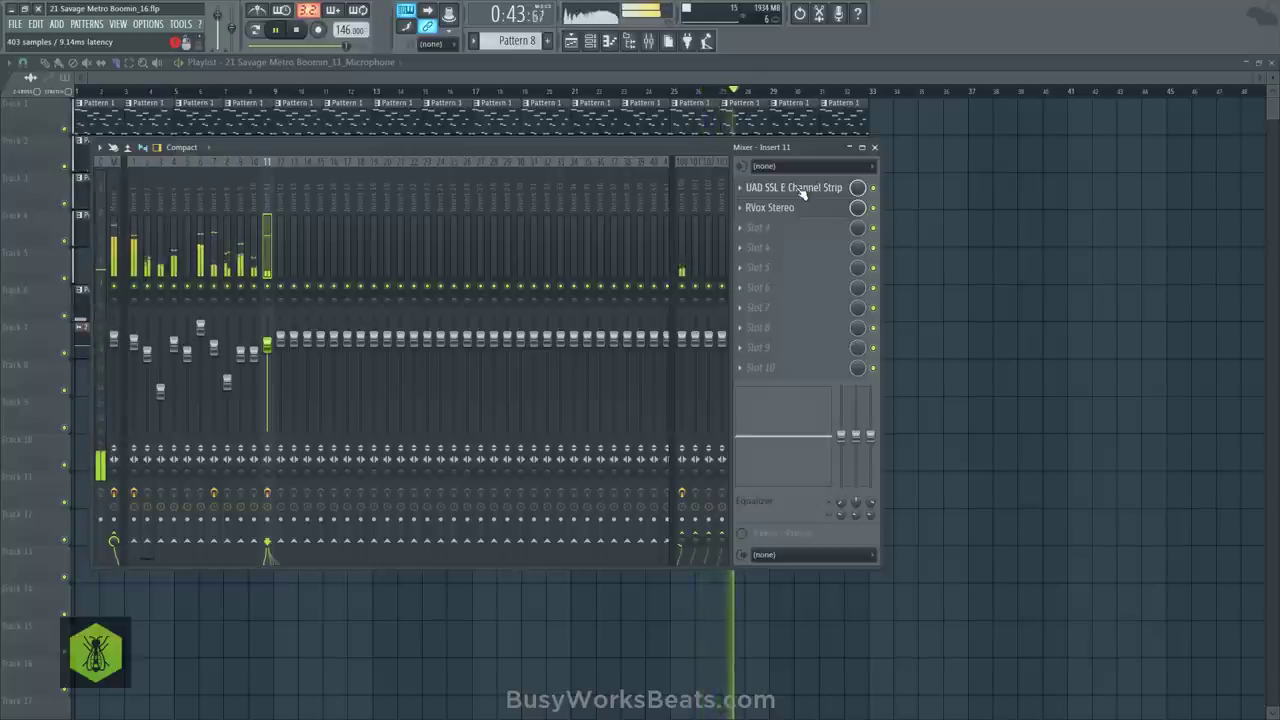
drag(802, 190, 802, 212)
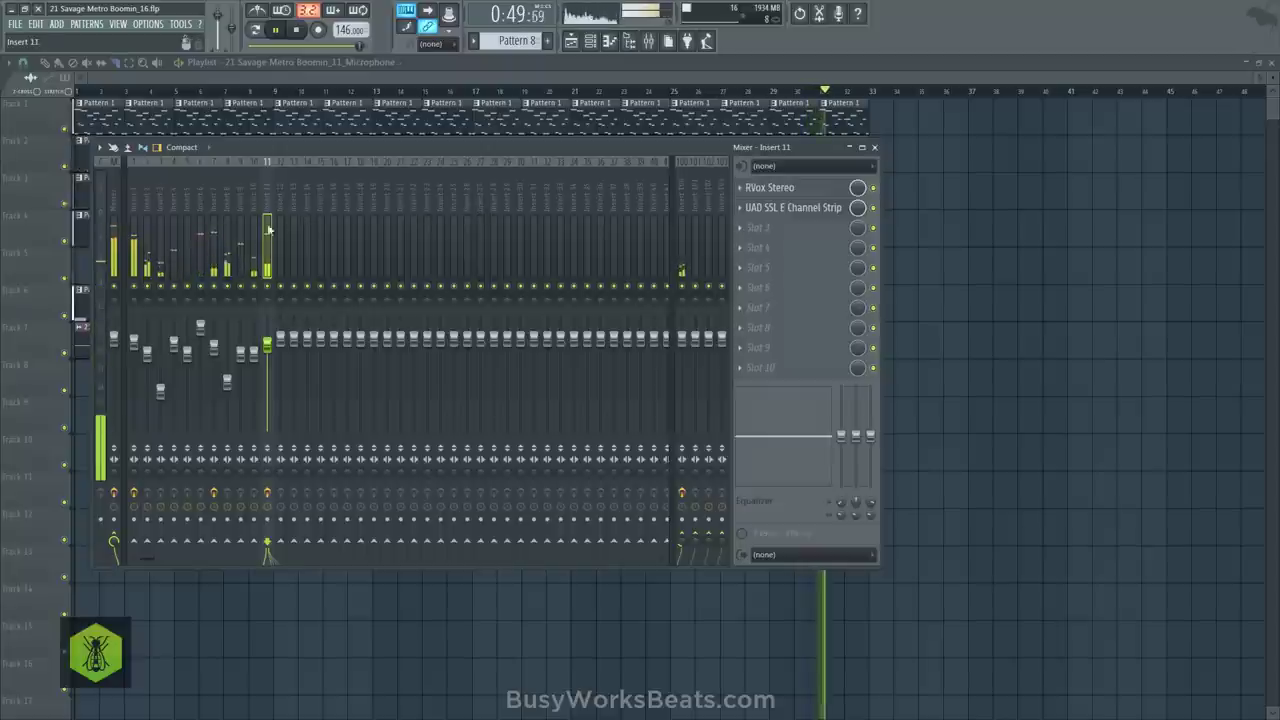
key(F9)
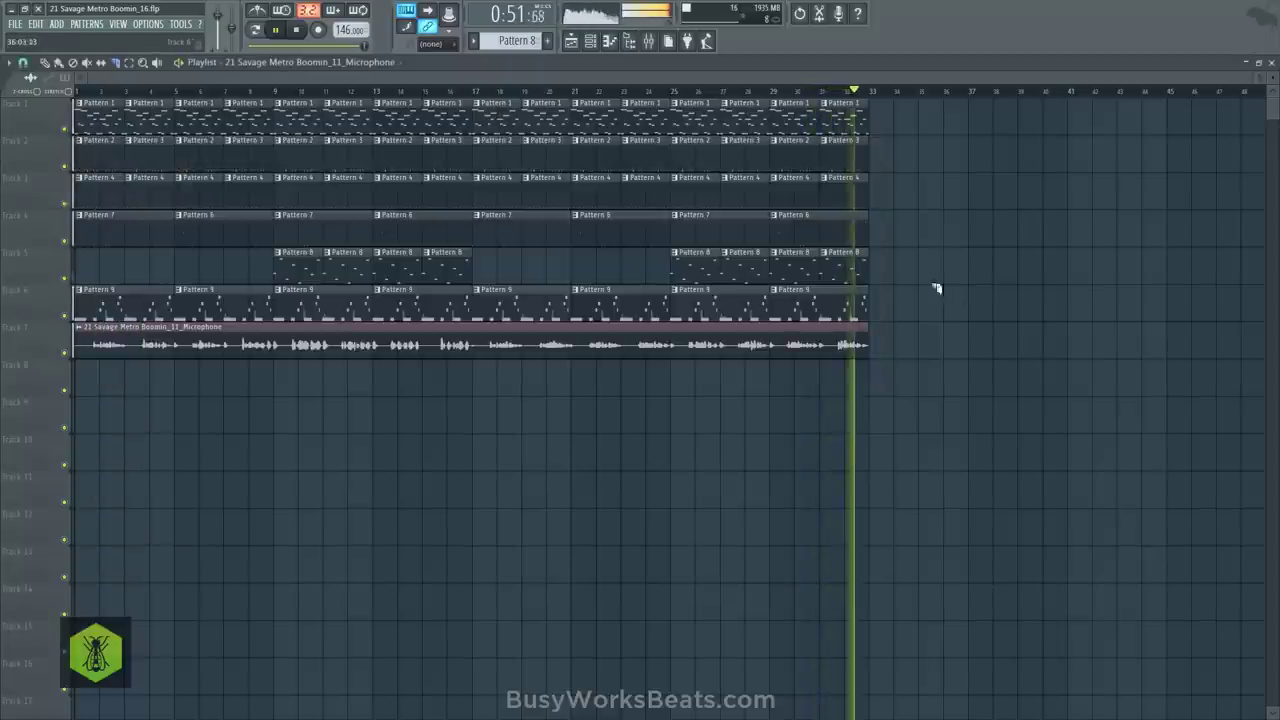
Select Inserts 1 to 11 in the mixer and lower their faders slightly together
key(F9)
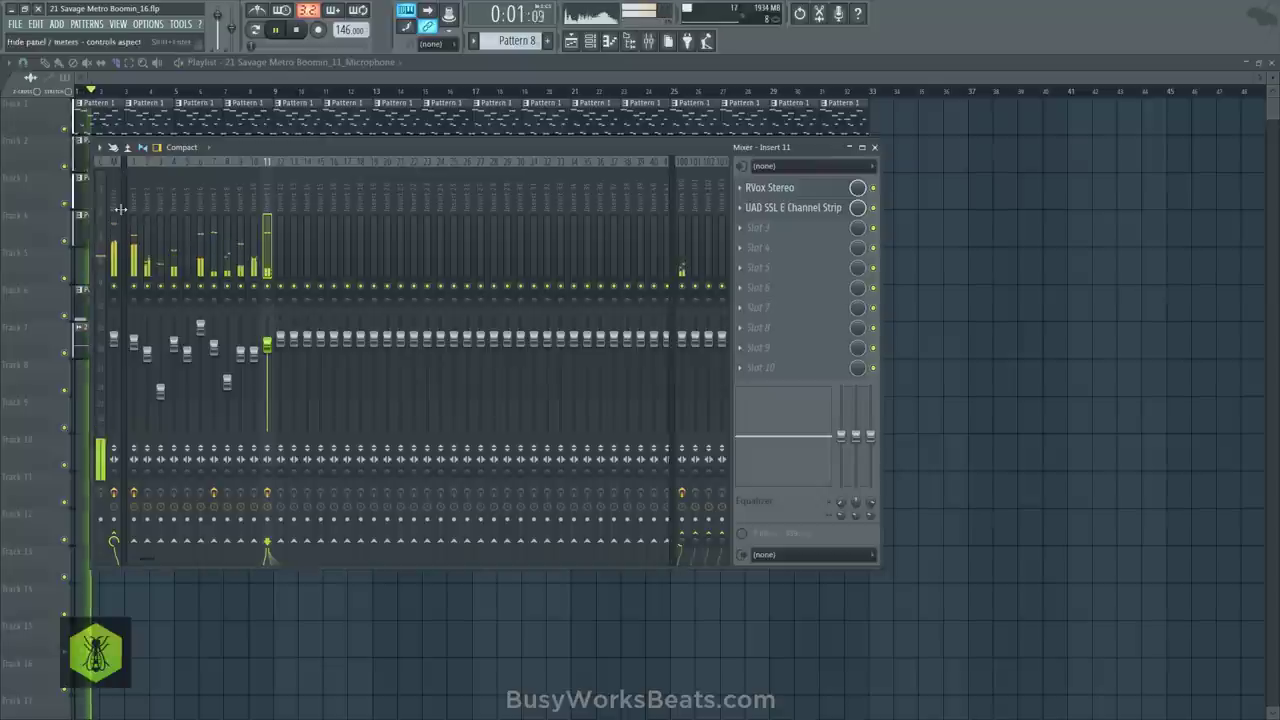
drag(269, 198, 133, 193)
drag(174, 344, 174, 351)
Remove Edison from the first effect slot of the Master track and close the mixer
click(110, 192)
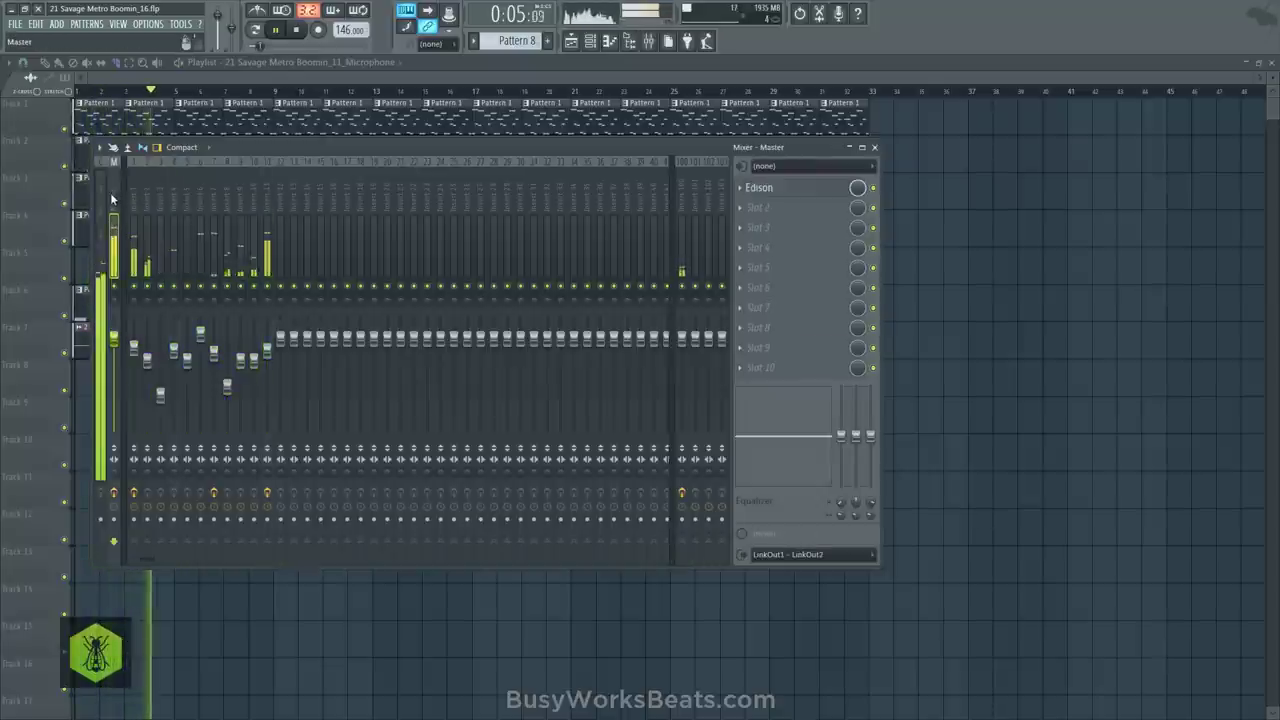
click(748, 190)
mouse_move(750, 206)
click(472, 46)
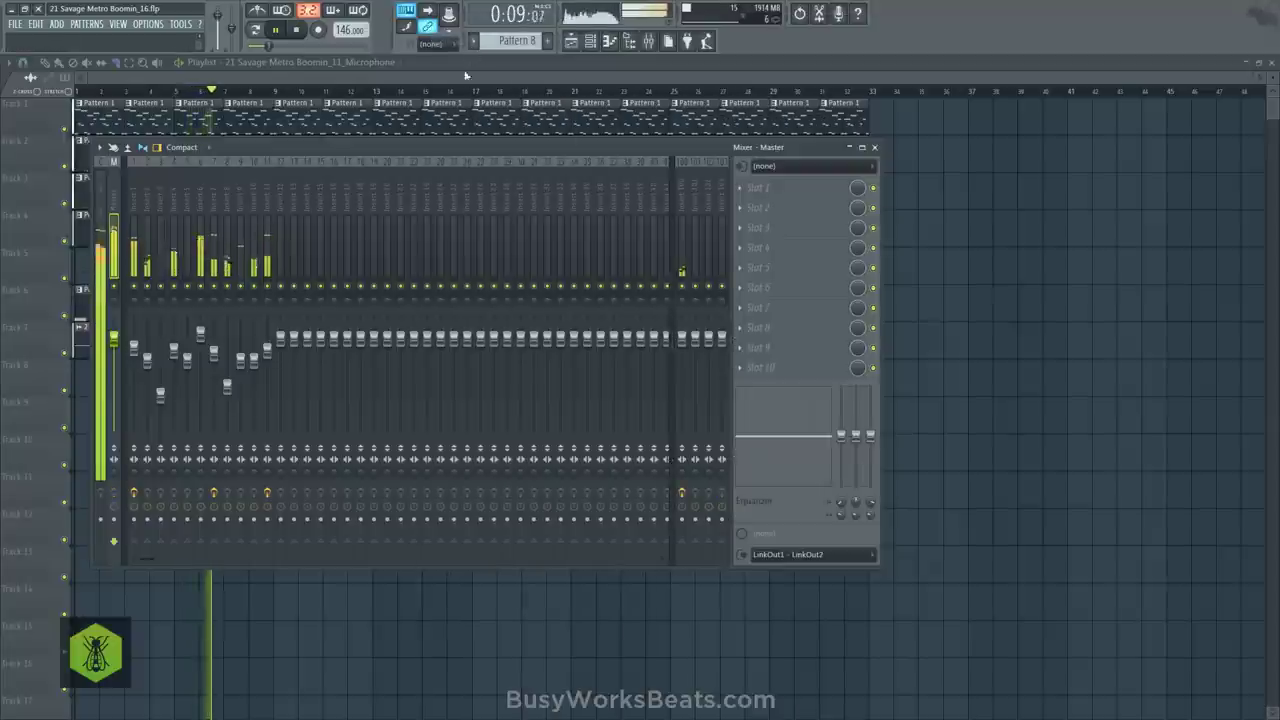
key(F9)
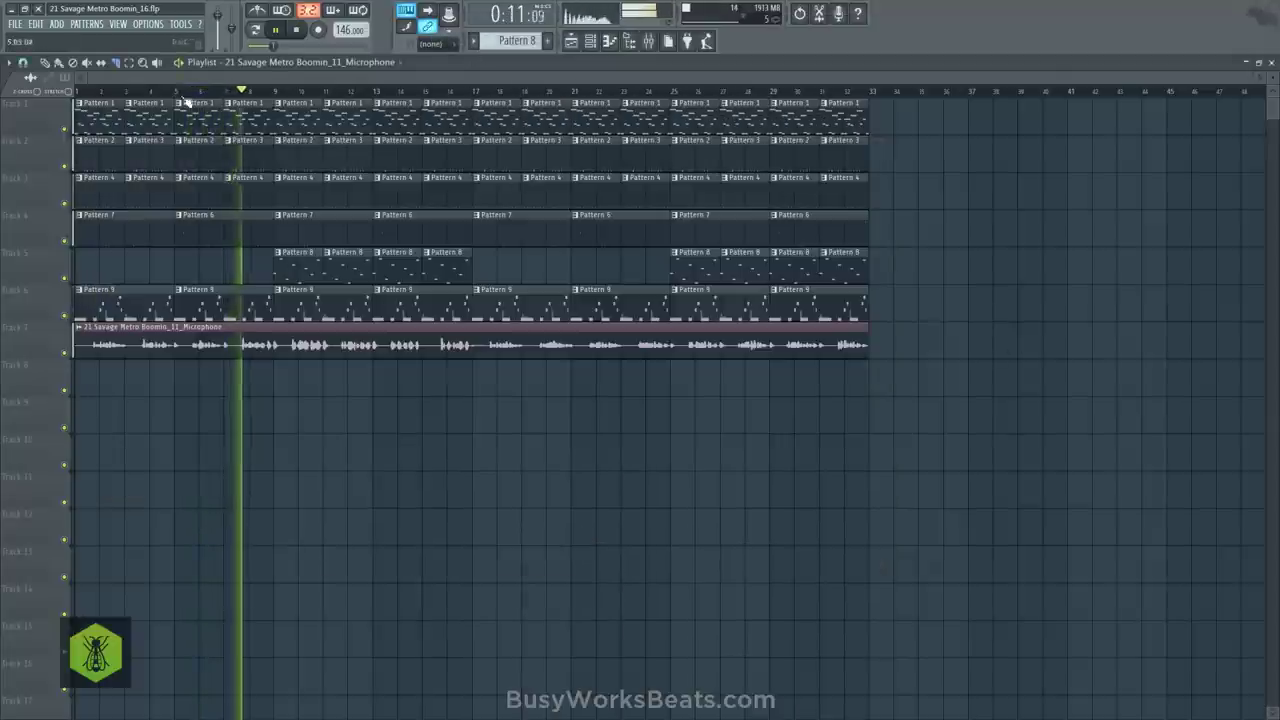
Change the playlist snap setting and duplicate all pattern clips on tracks 1 to 6 into the 32 bars starting at bar 33
click(22, 62)
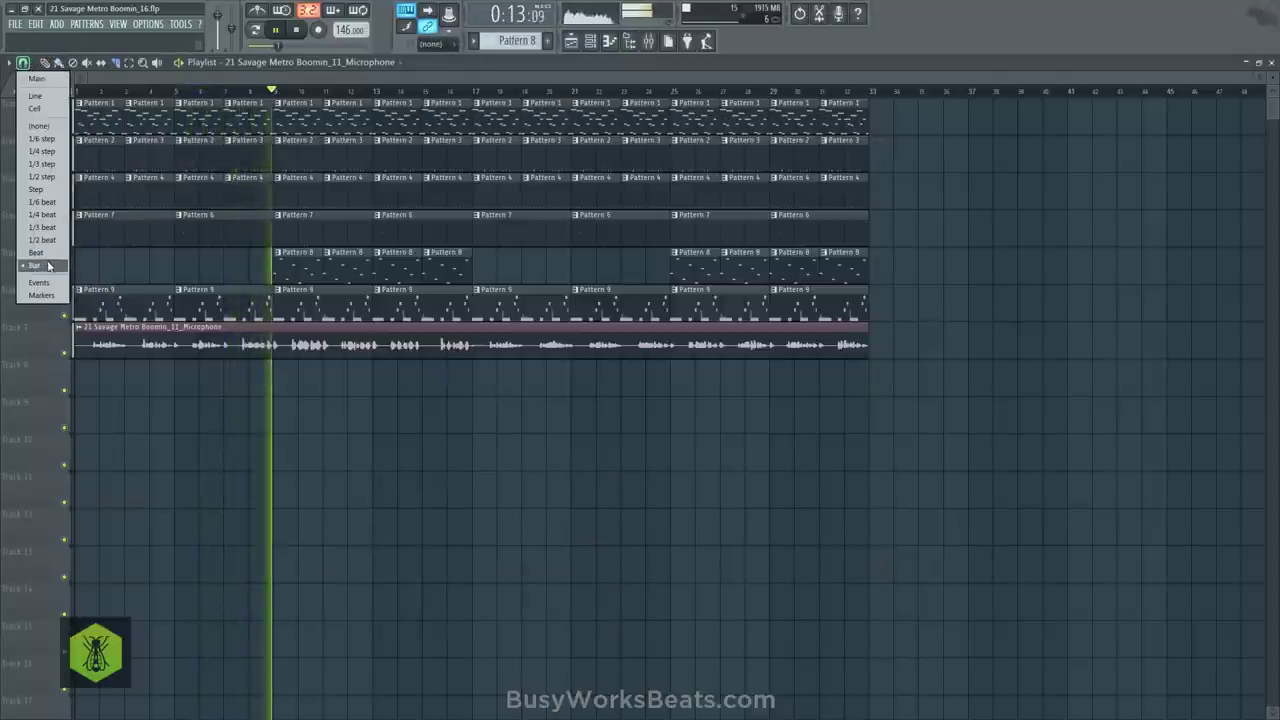
click(45, 117)
drag(864, 322, 70, 98)
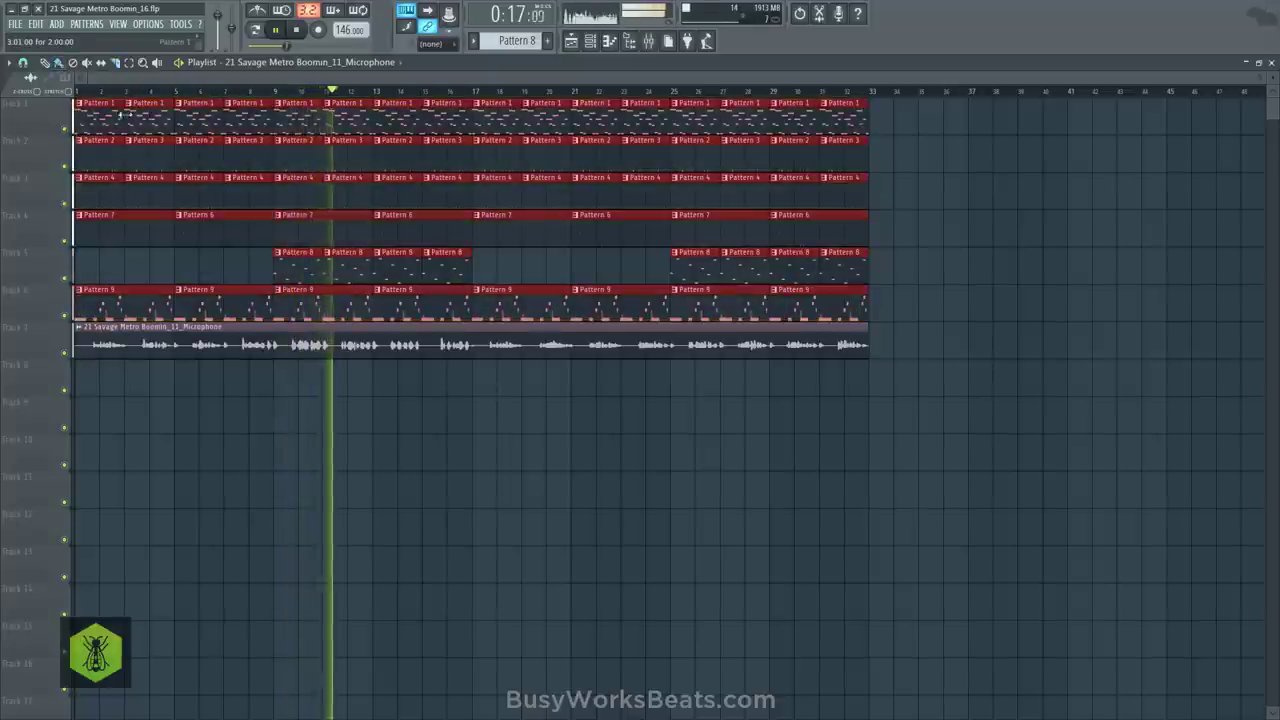
key(ctrl+b)
scroll(806, 94, down, 4)
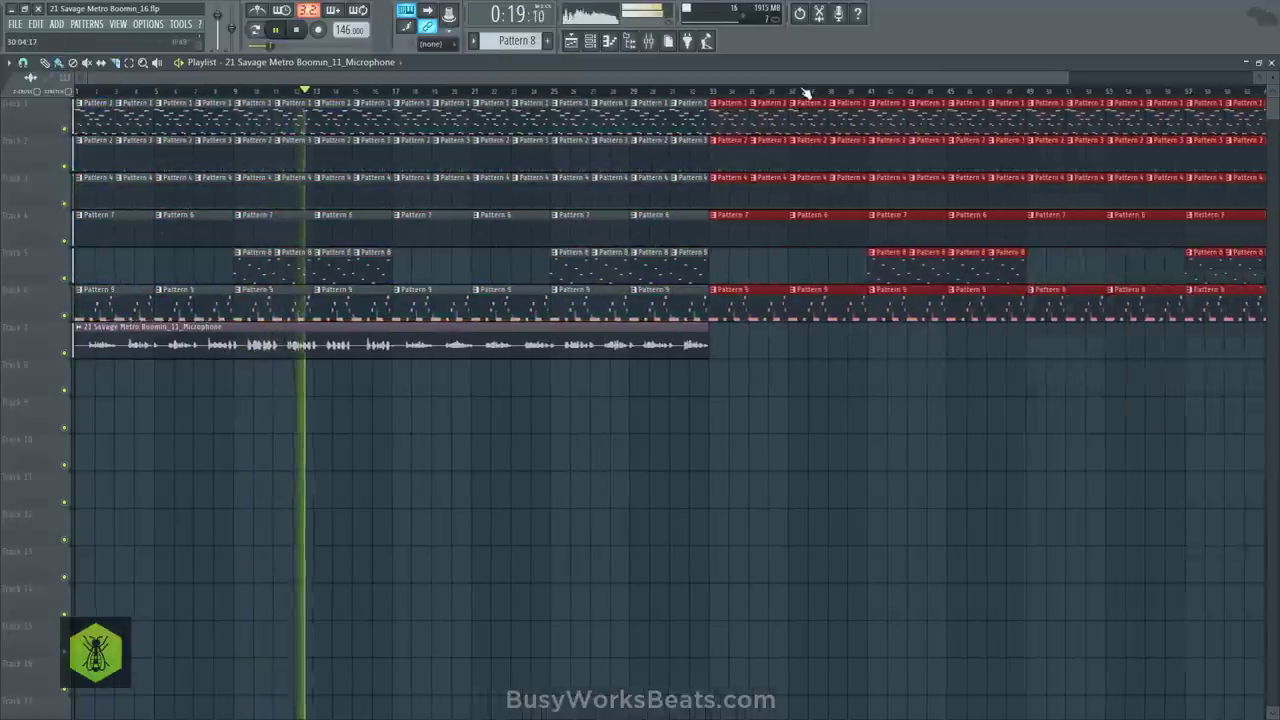
Record a second take from the Microphone mixer track into the playlist as an audio clip, running from about bar 31 to bar 57
click(649, 41)
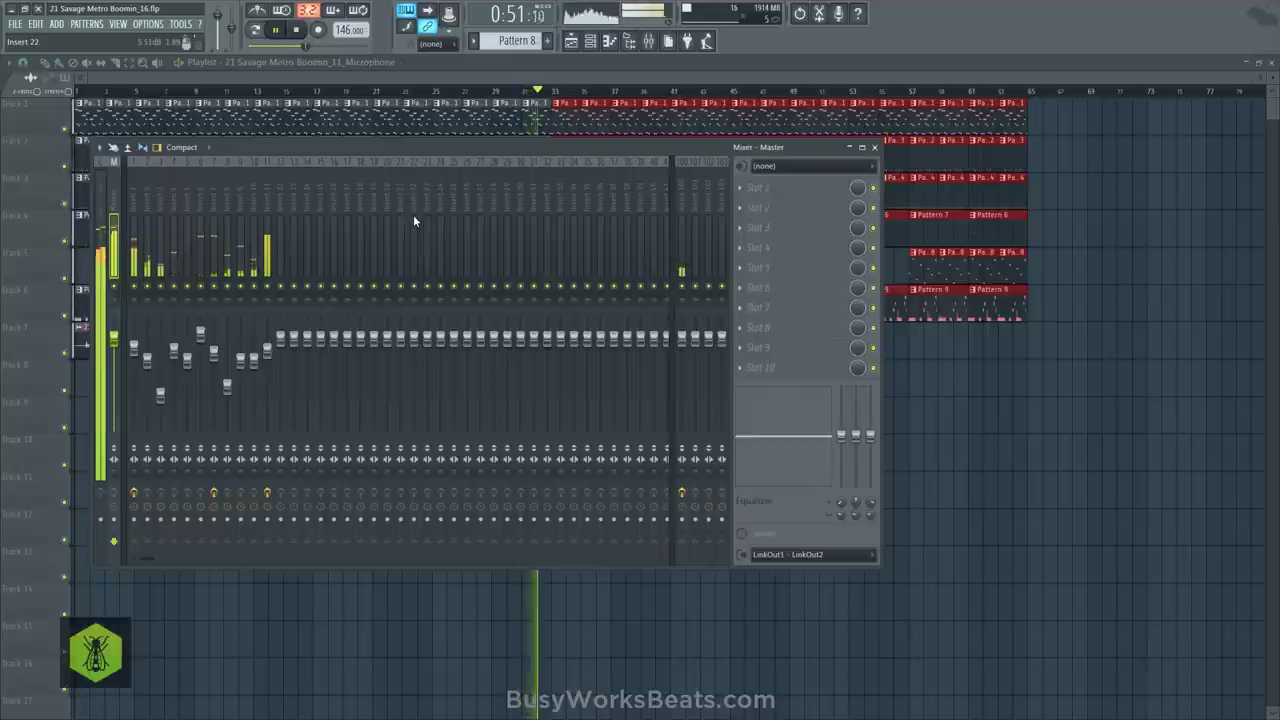
click(292, 31)
click(279, 31)
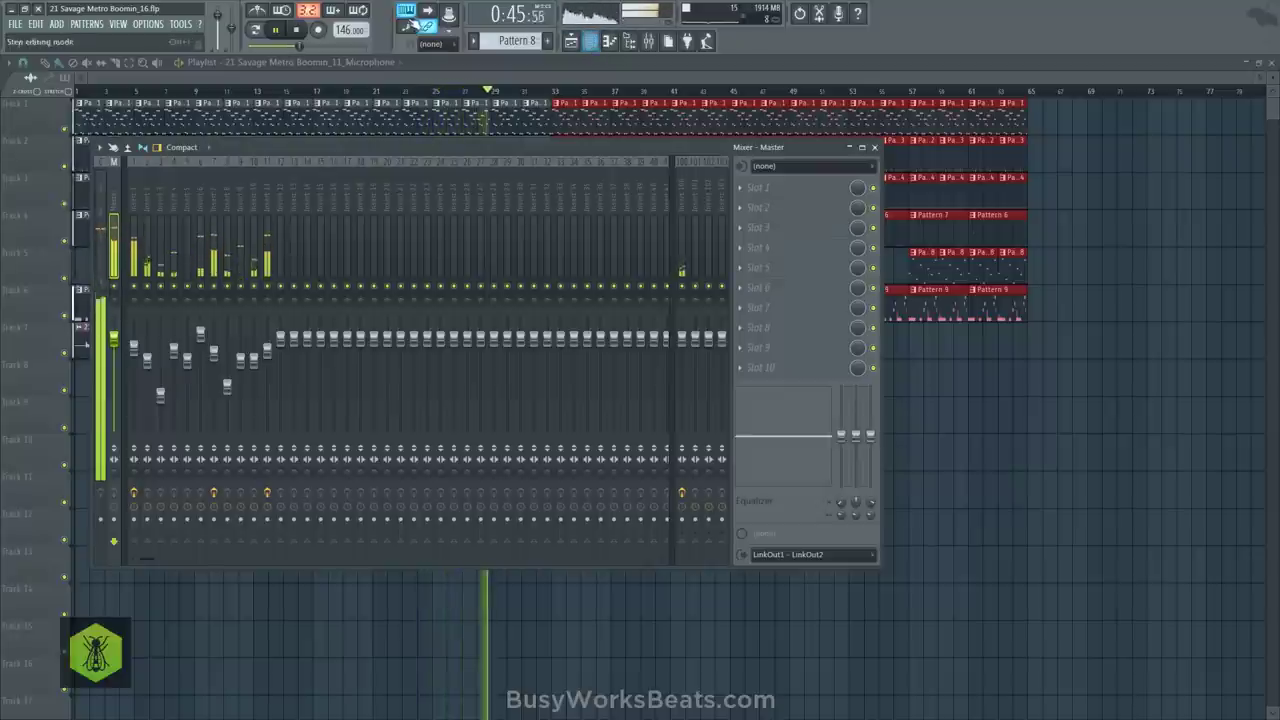
scroll(446, 194, right, 10)
scroll(515, 206, right, 5)
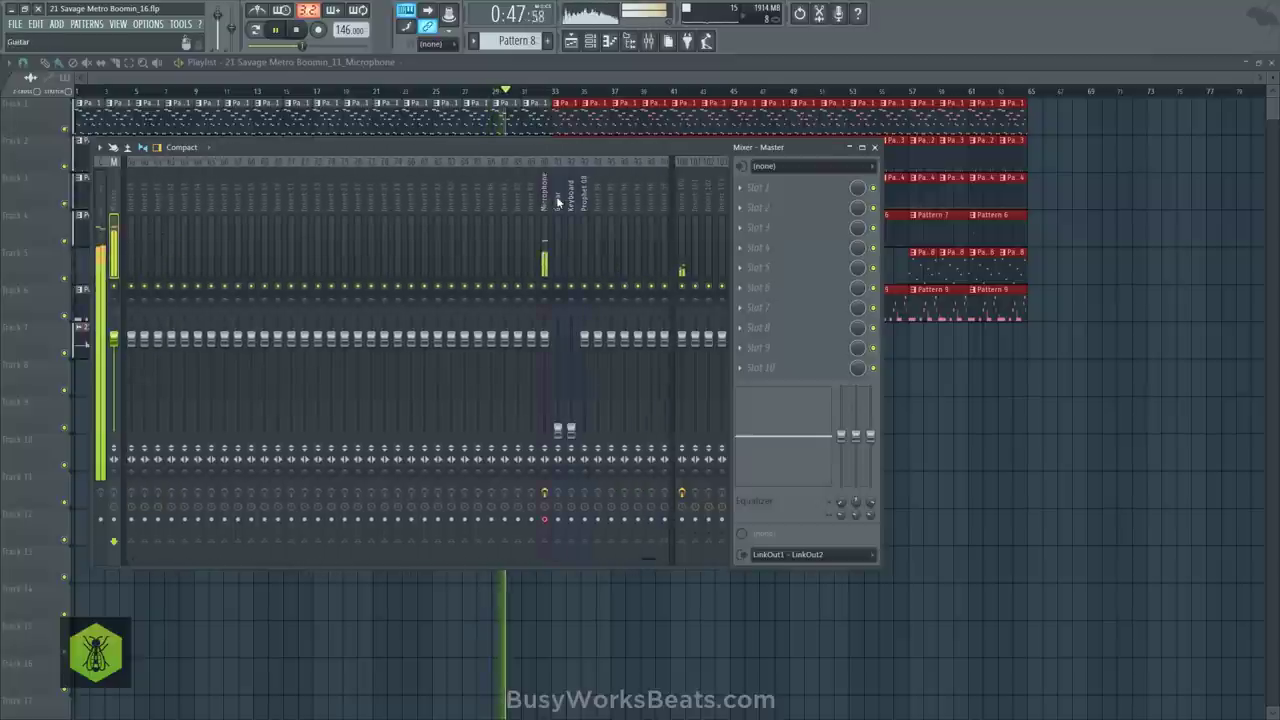
click(543, 197)
click(318, 30)
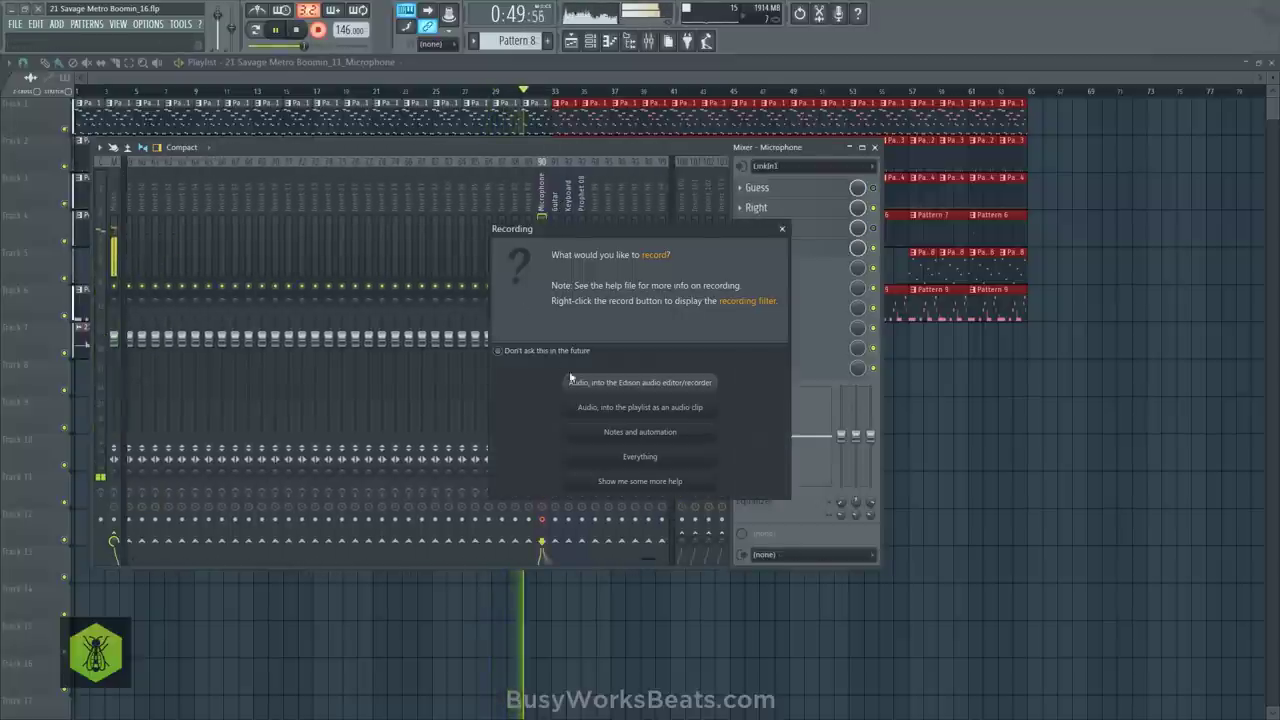
click(591, 403)
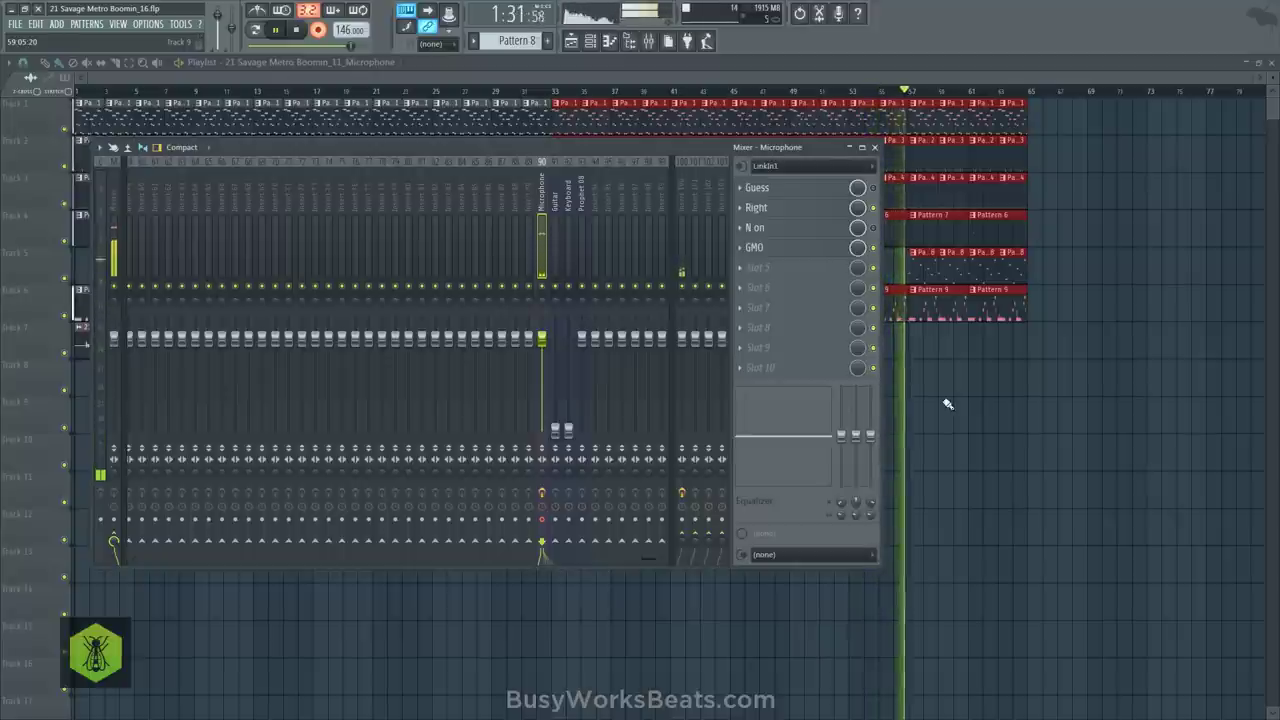
click(319, 31)
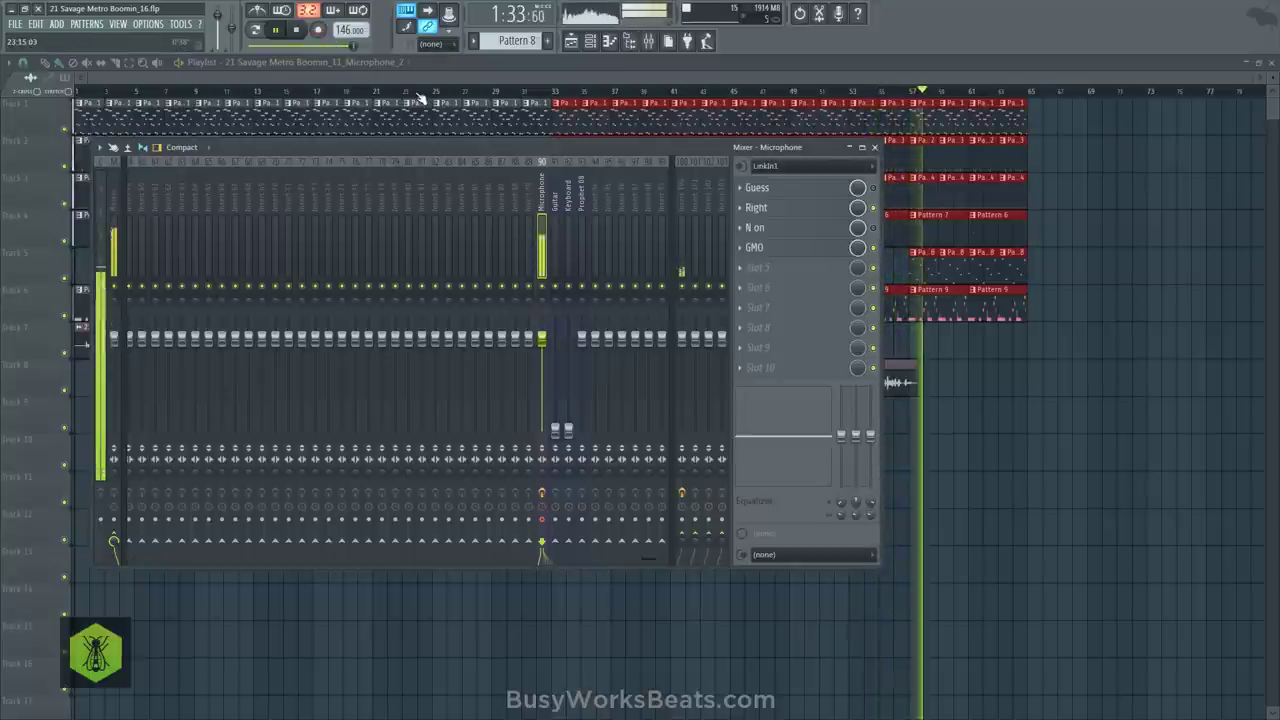
Route the second microphone take's channel to Insert 11 and trim its clip to start at bar 33
click(1067, 392)
click(557, 92)
key(F6)
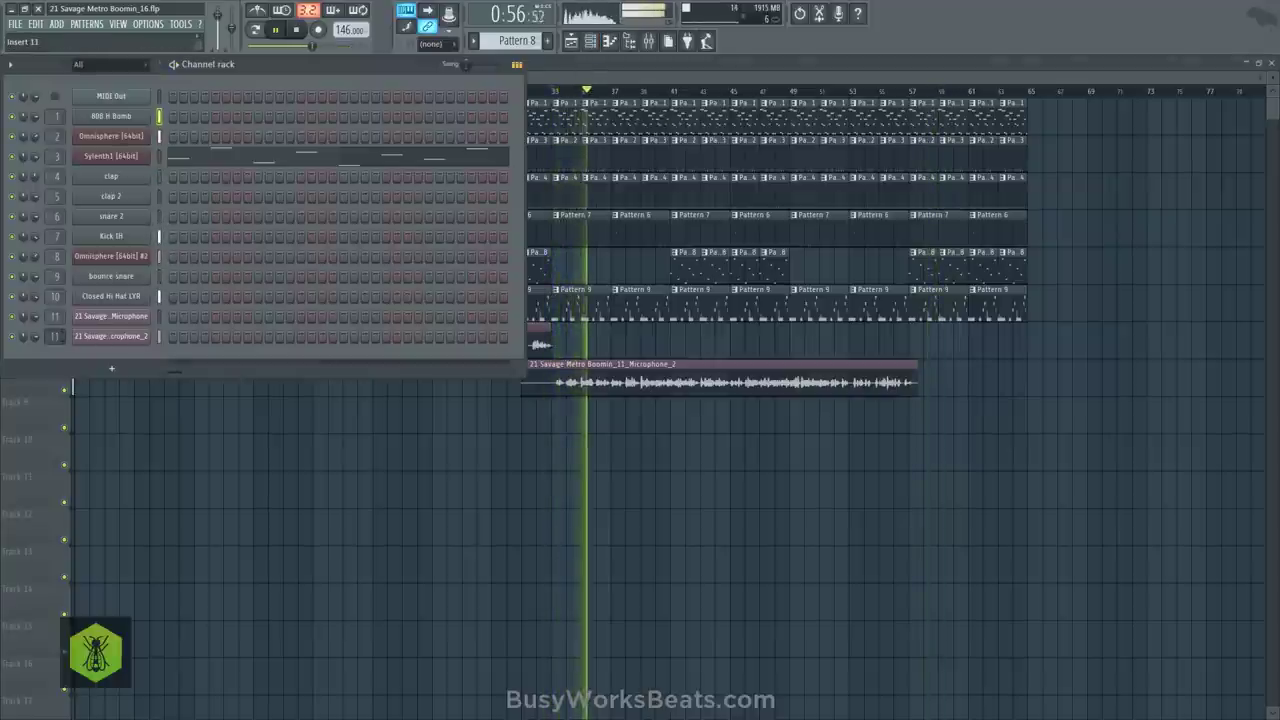
key(F6)
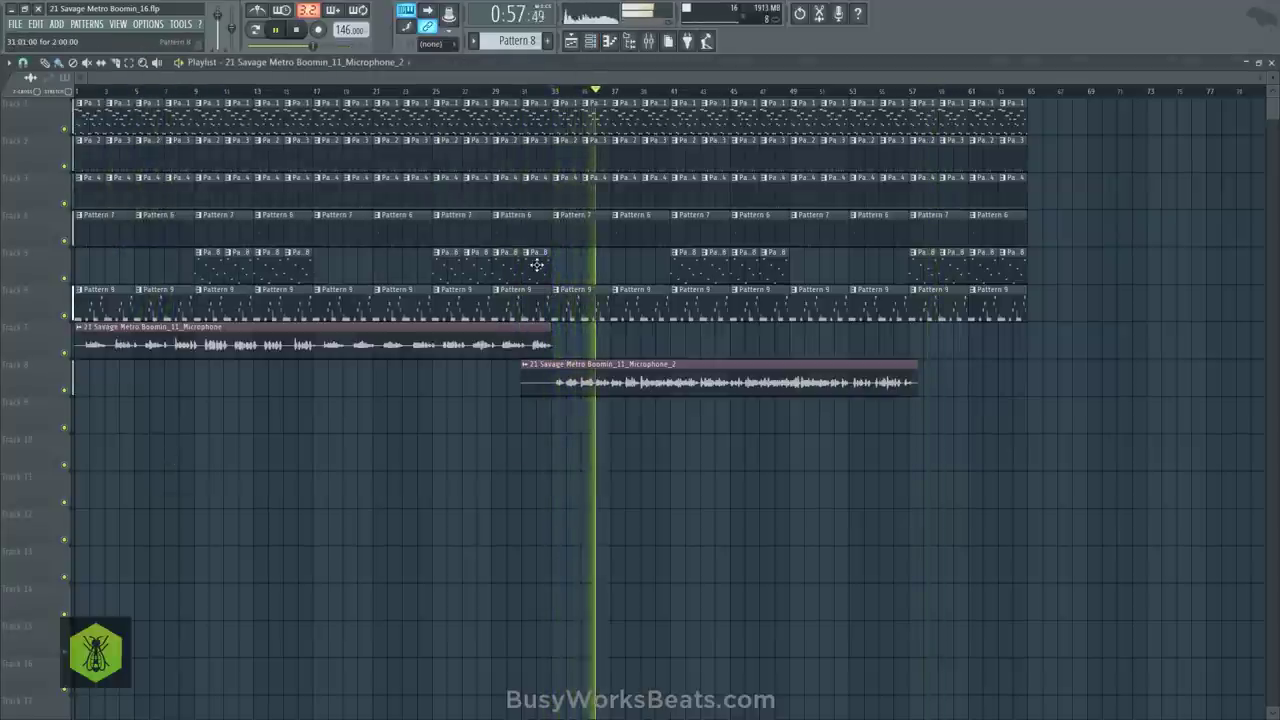
click(556, 93)
drag(523, 380, 545, 395)
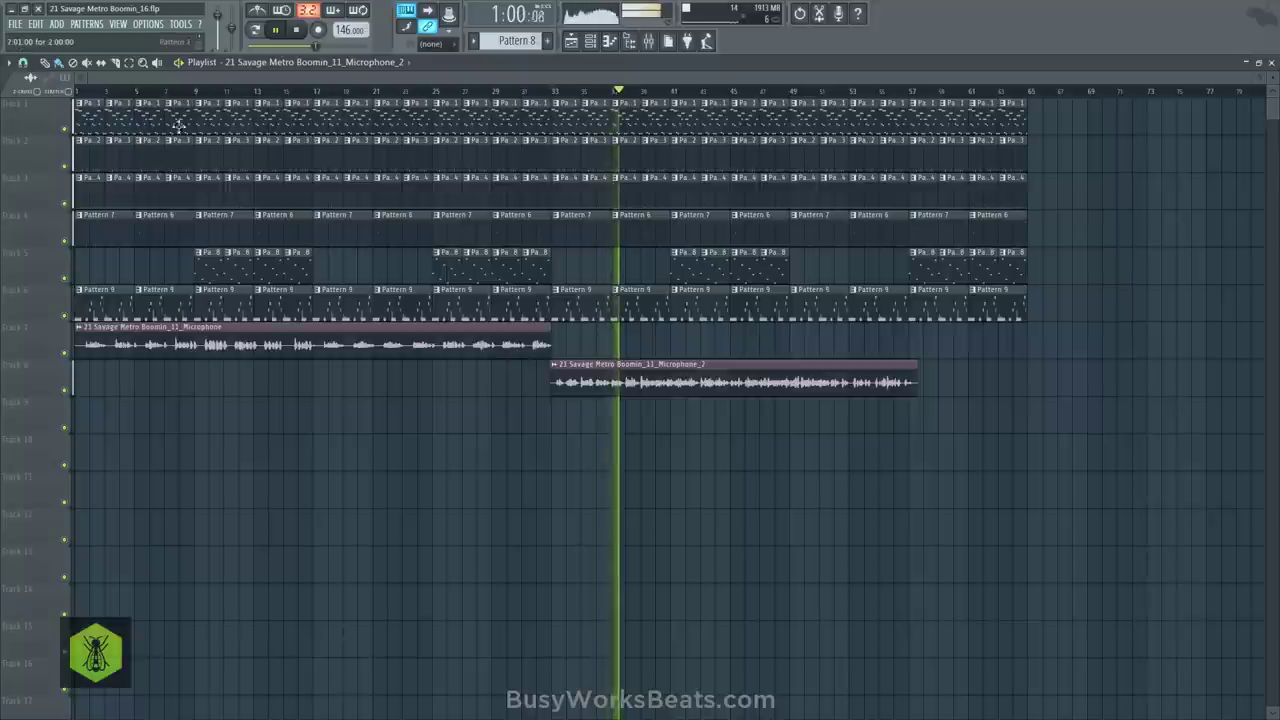
Save the project as a new version, 21 Savage Metro Boomin_17.flp
click(15, 23)
click(45, 106)
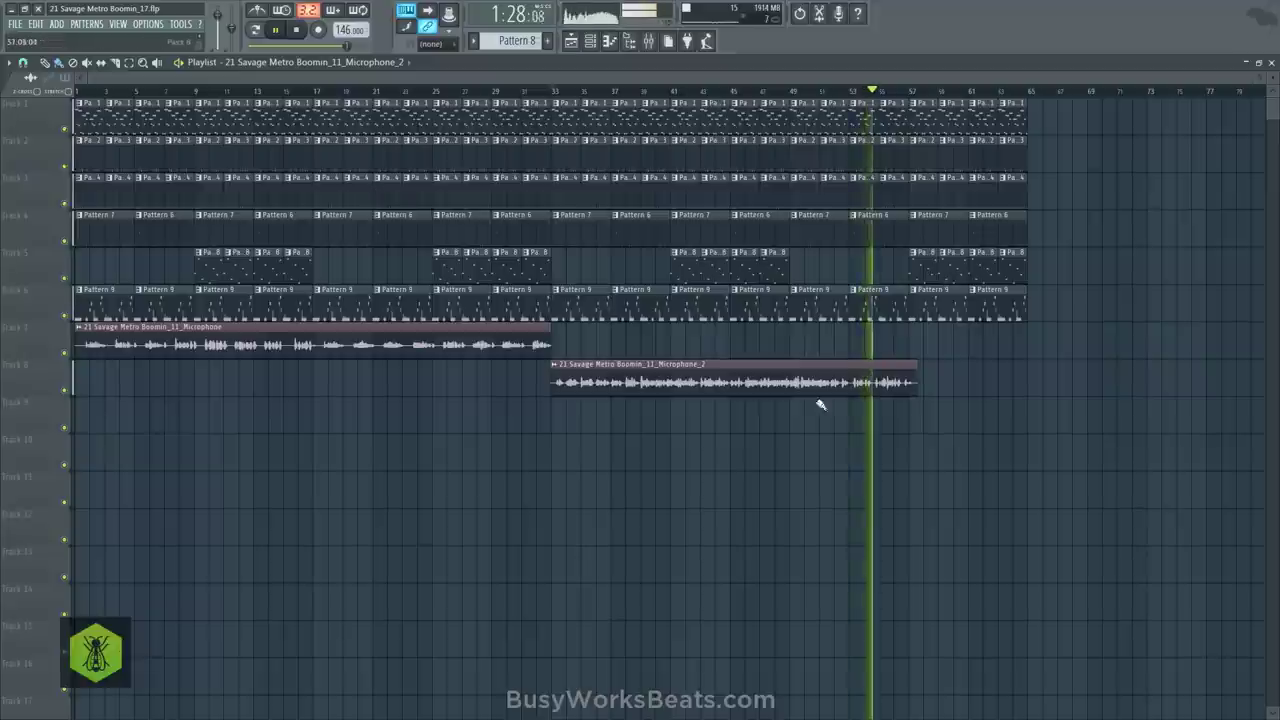
Listen to the second microphone take and, with snapping off, shorten its clip on track 8 to end at bar 53
click(749, 92)
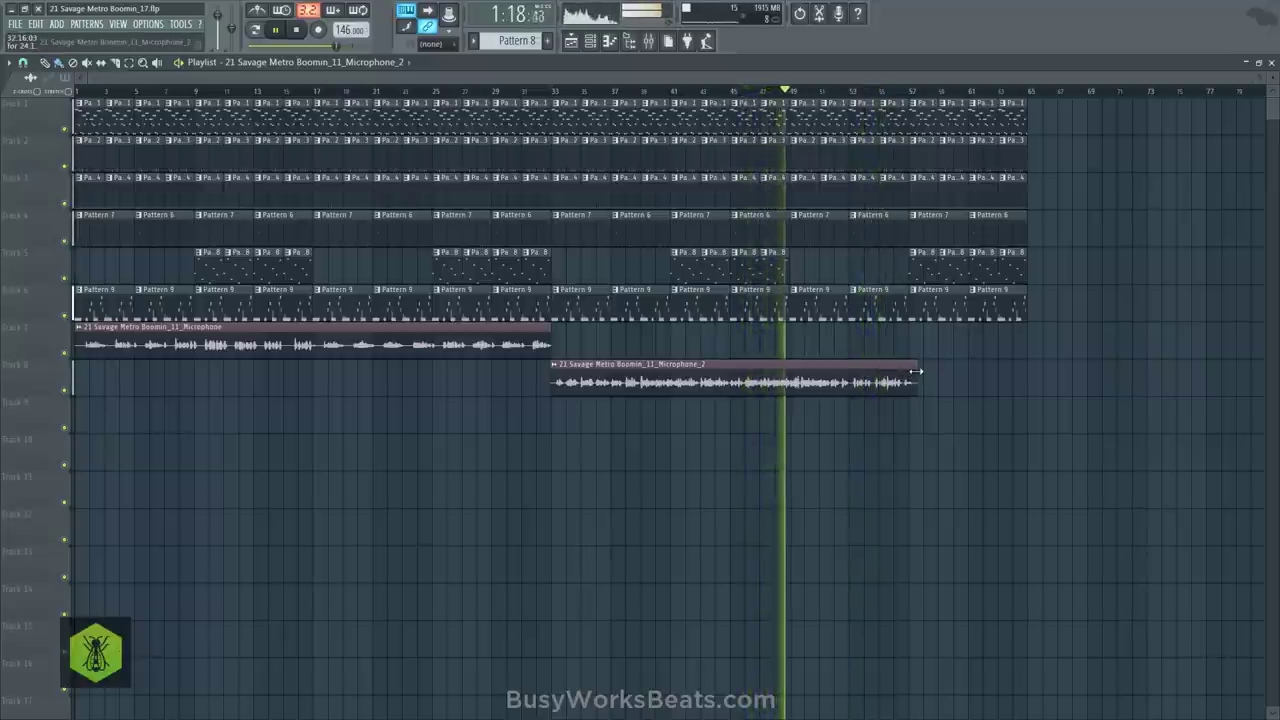
drag(915, 371, 843, 370)
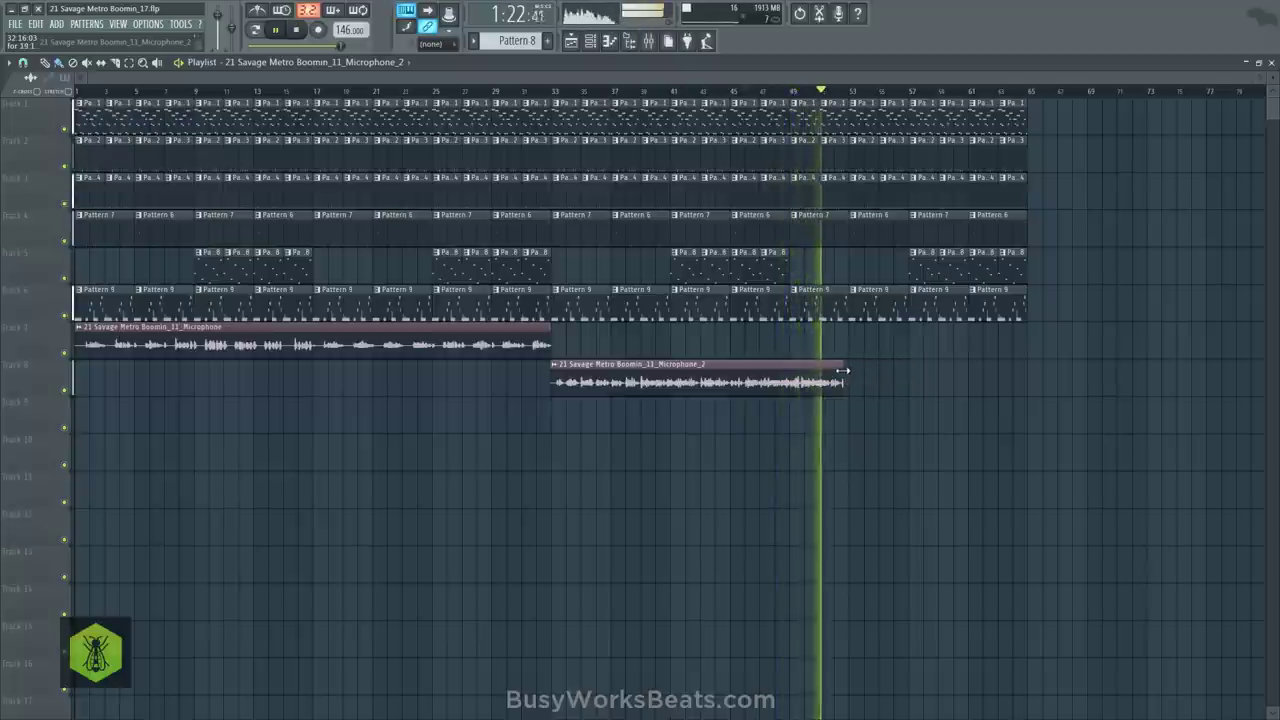
drag(845, 373, 858, 373)
key(space)
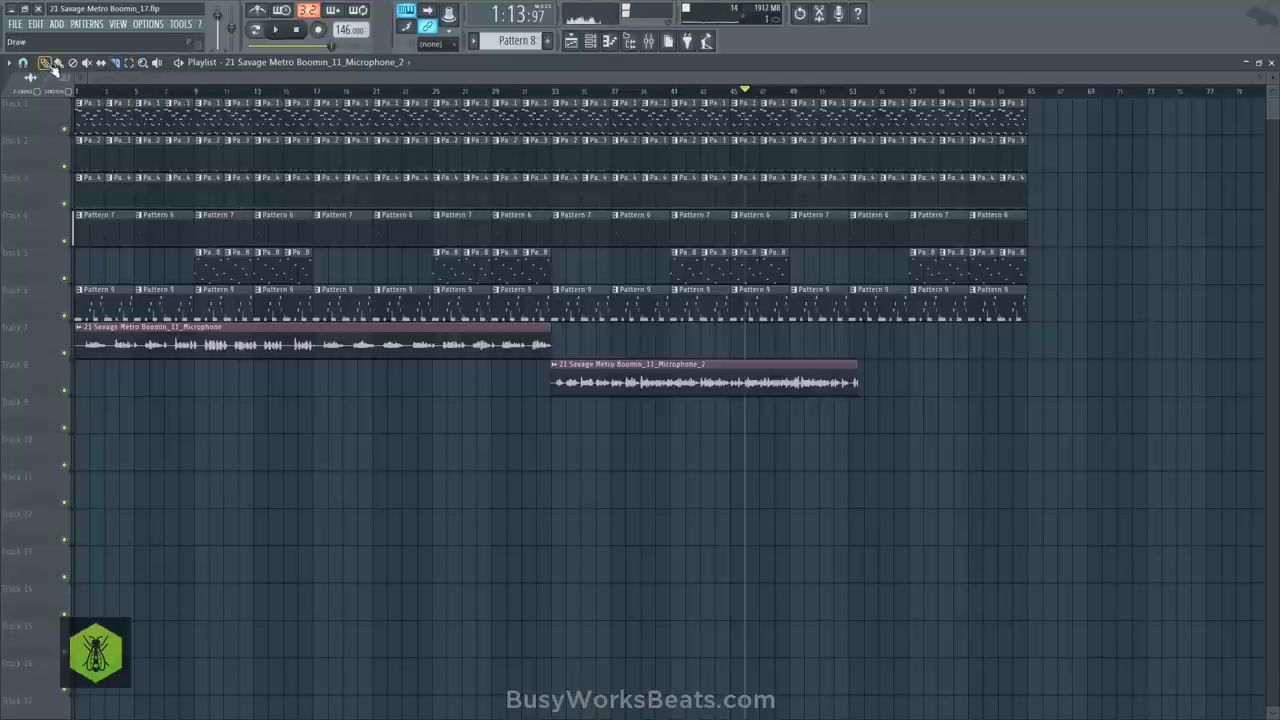
click(22, 62)
click(42, 127)
key(space)
Set the playlist snap to Bar and place a copy of the first microphone take on track 7 starting at bar 53
click(22, 62)
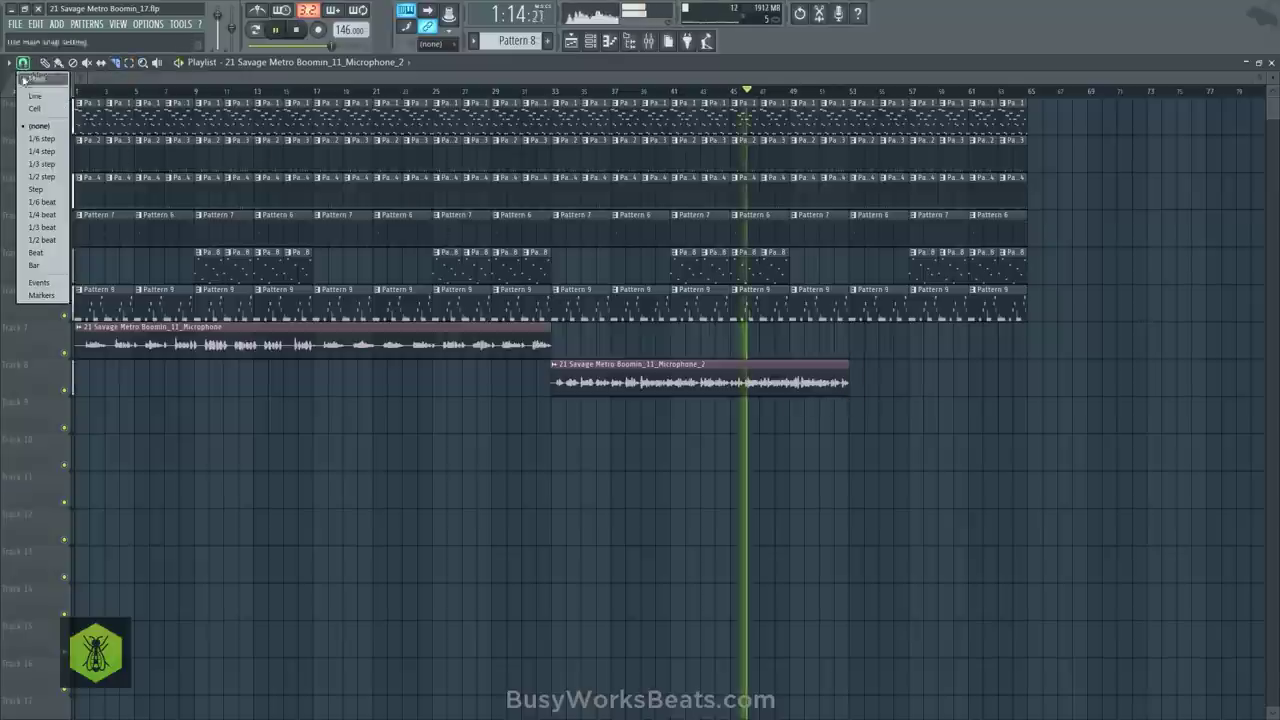
click(56, 266)
drag(461, 345, 403, 348)
click(46, 62)
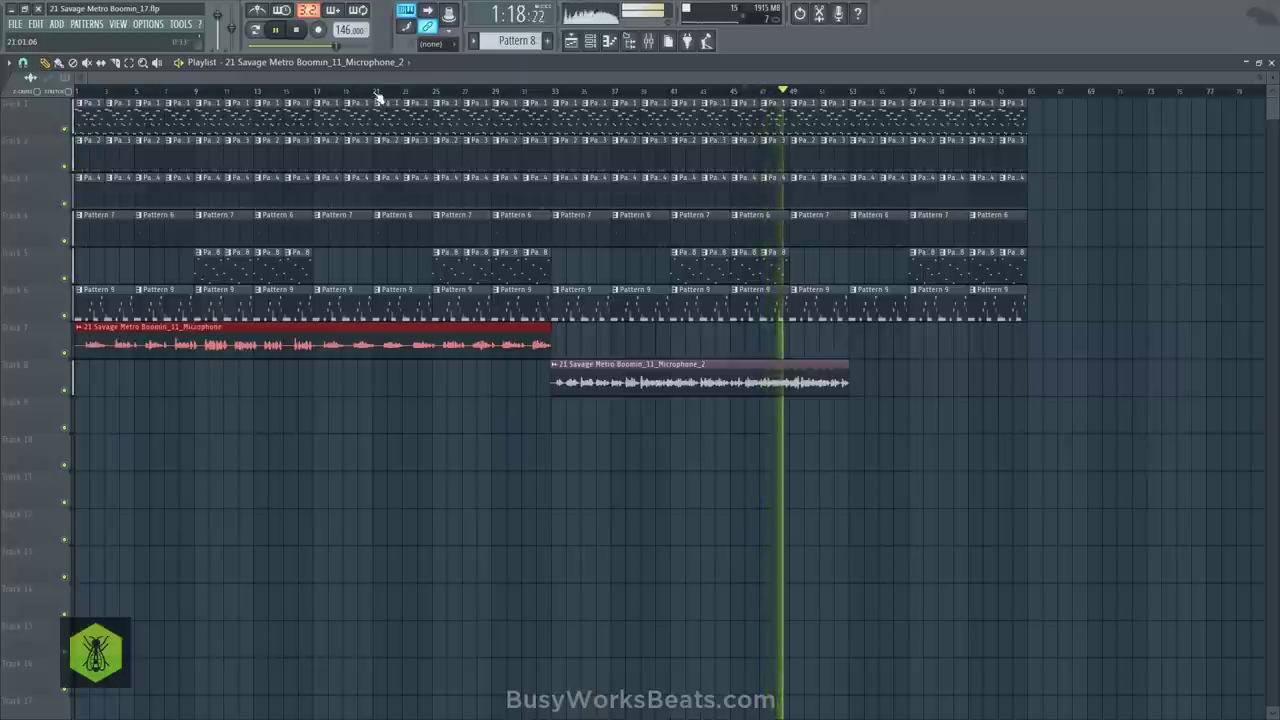
click(23, 63)
click(40, 265)
drag(130, 335, 880, 344)
scroll(730, 95, down, 3)
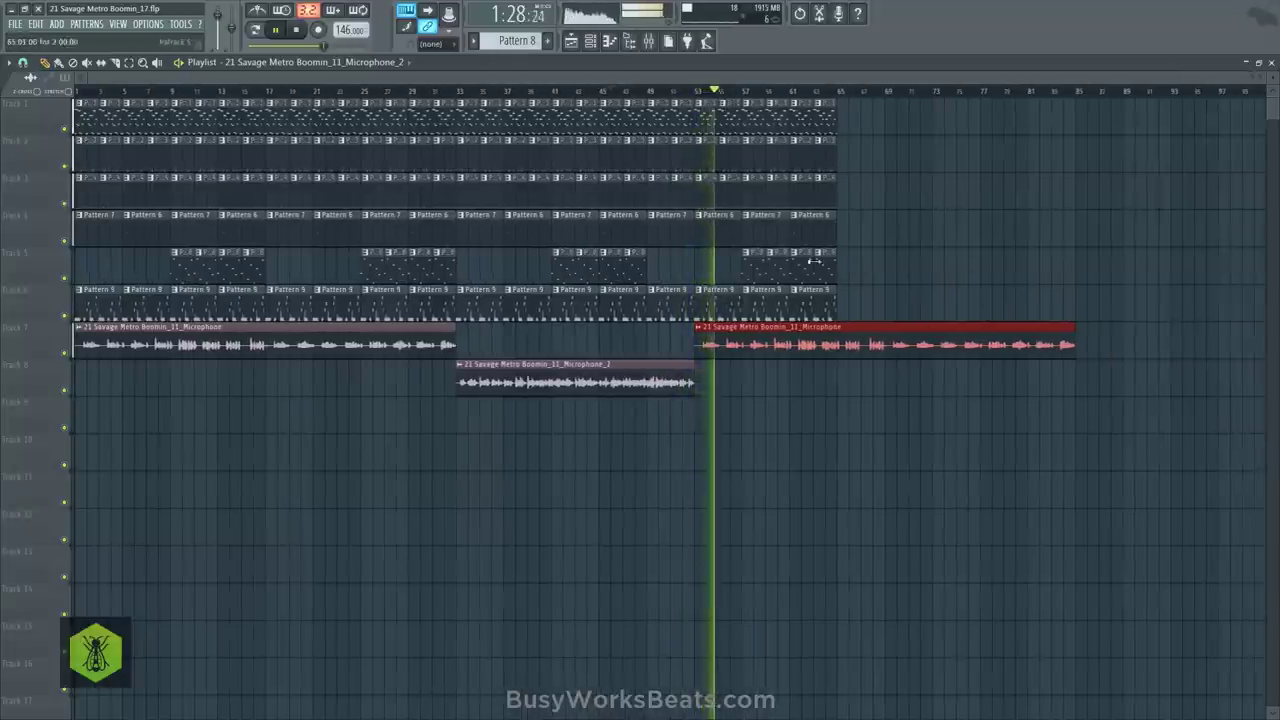
Slice the copied microphone clip on track 7 just past bar 65 with snapping off and delete the part after the cut
click(25, 65)
click(40, 126)
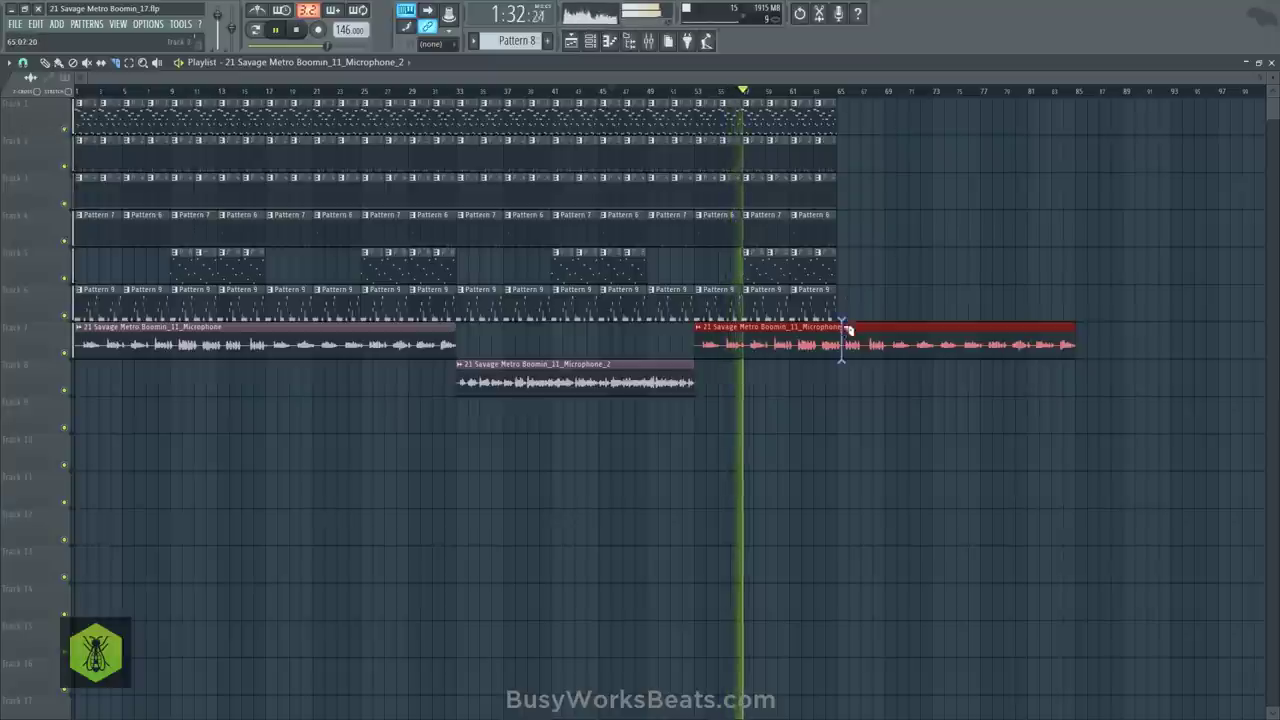
drag(849, 320, 849, 346)
click(22, 62)
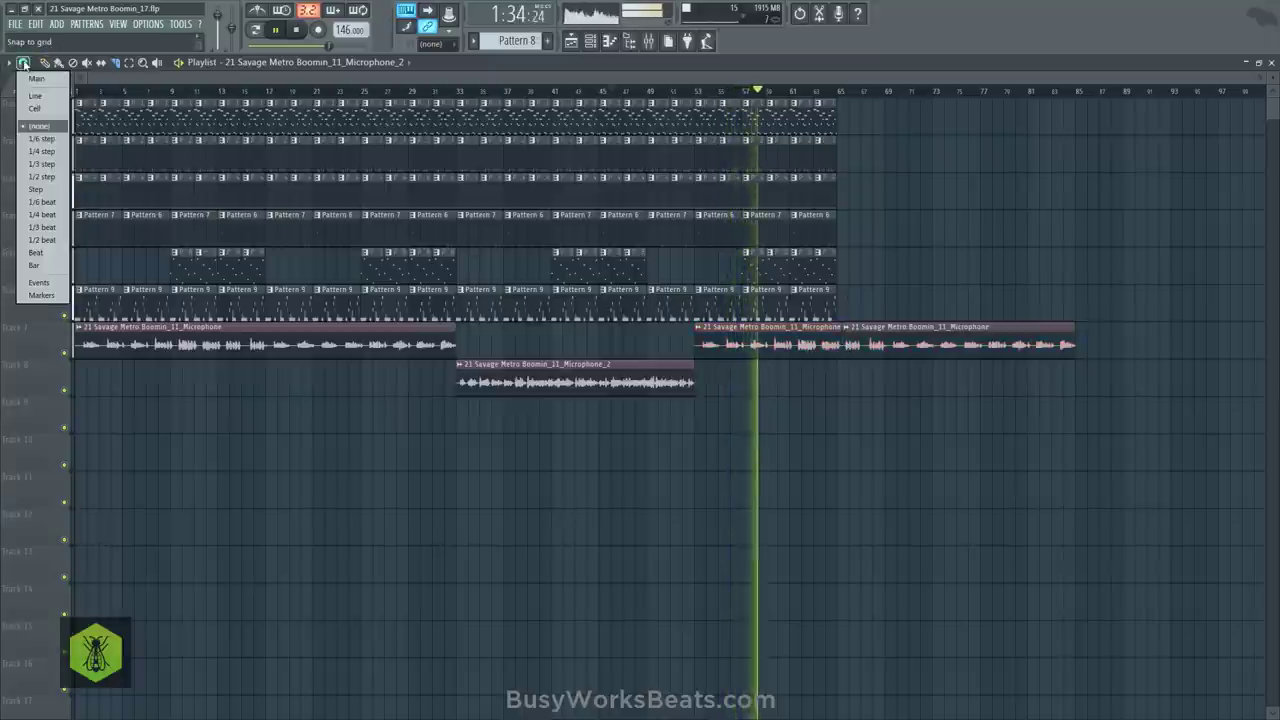
click(46, 243)
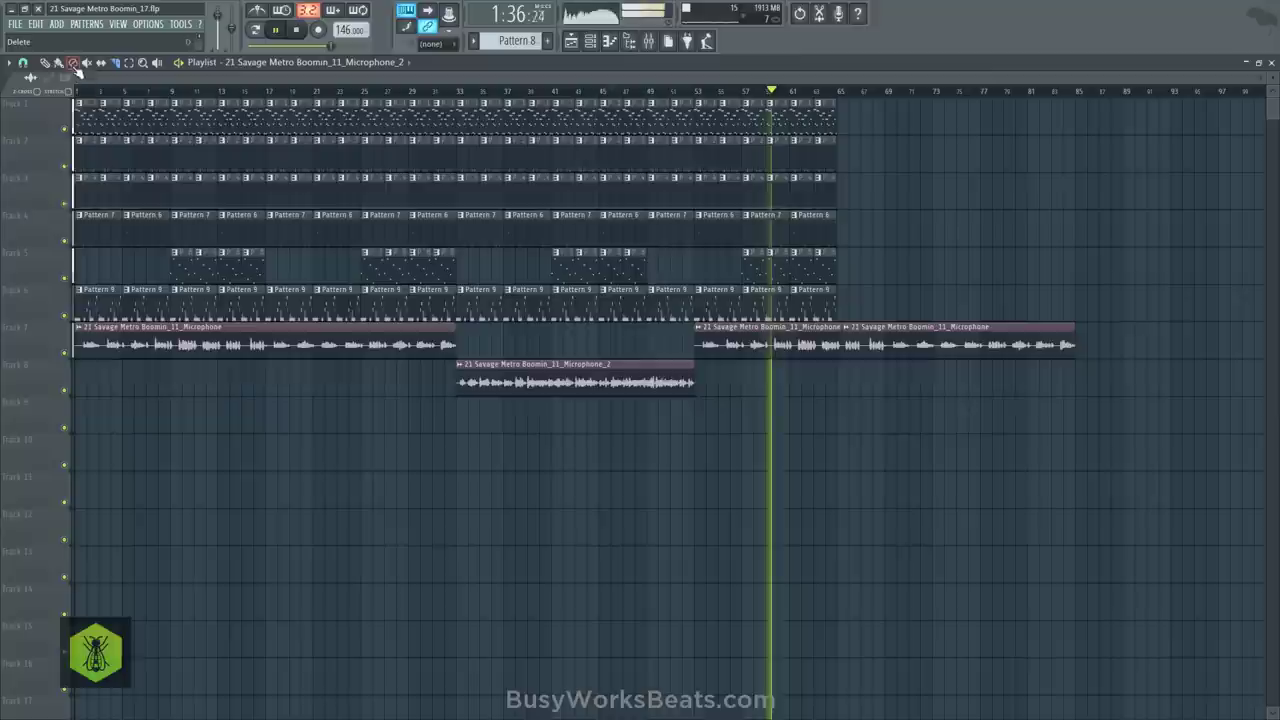
right_click(885, 338)
Duplicate all clips on tracks 1 to 7 between bars 53 and 65 and align the copies to start at bar 65
drag(890, 388, 704, 118)
key(ctrl+b)
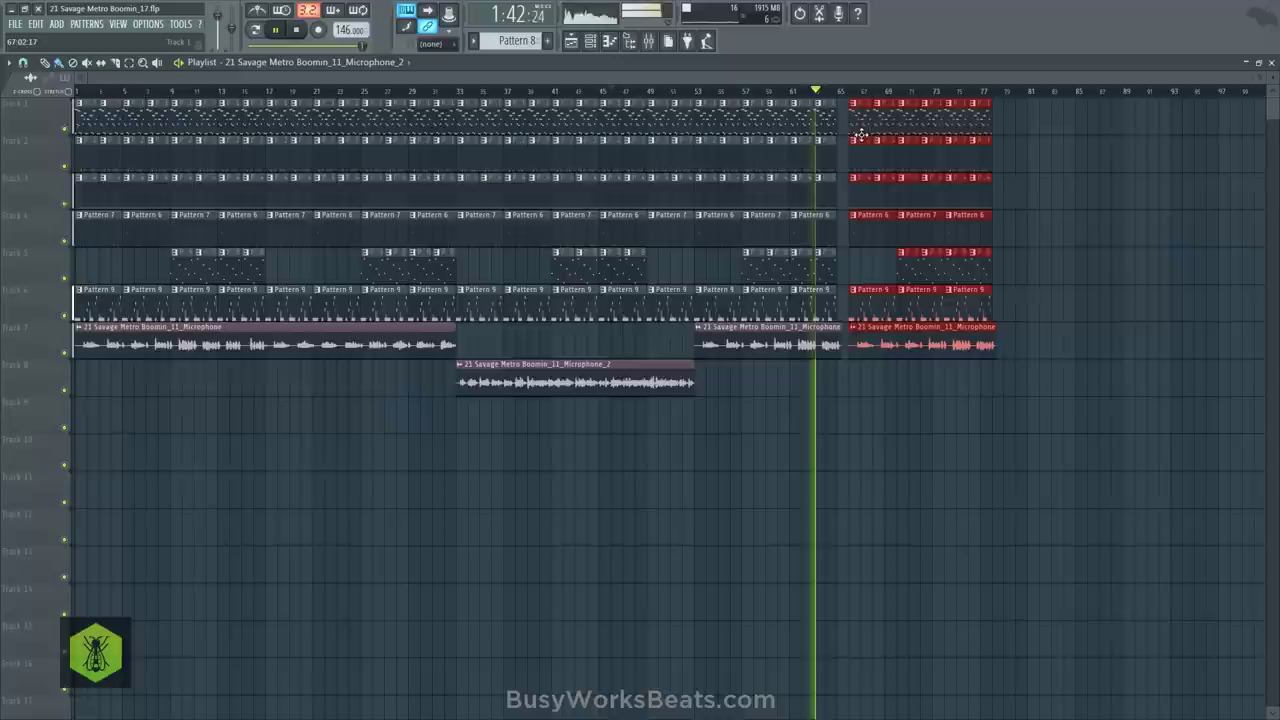
ctrl+click(868, 374)
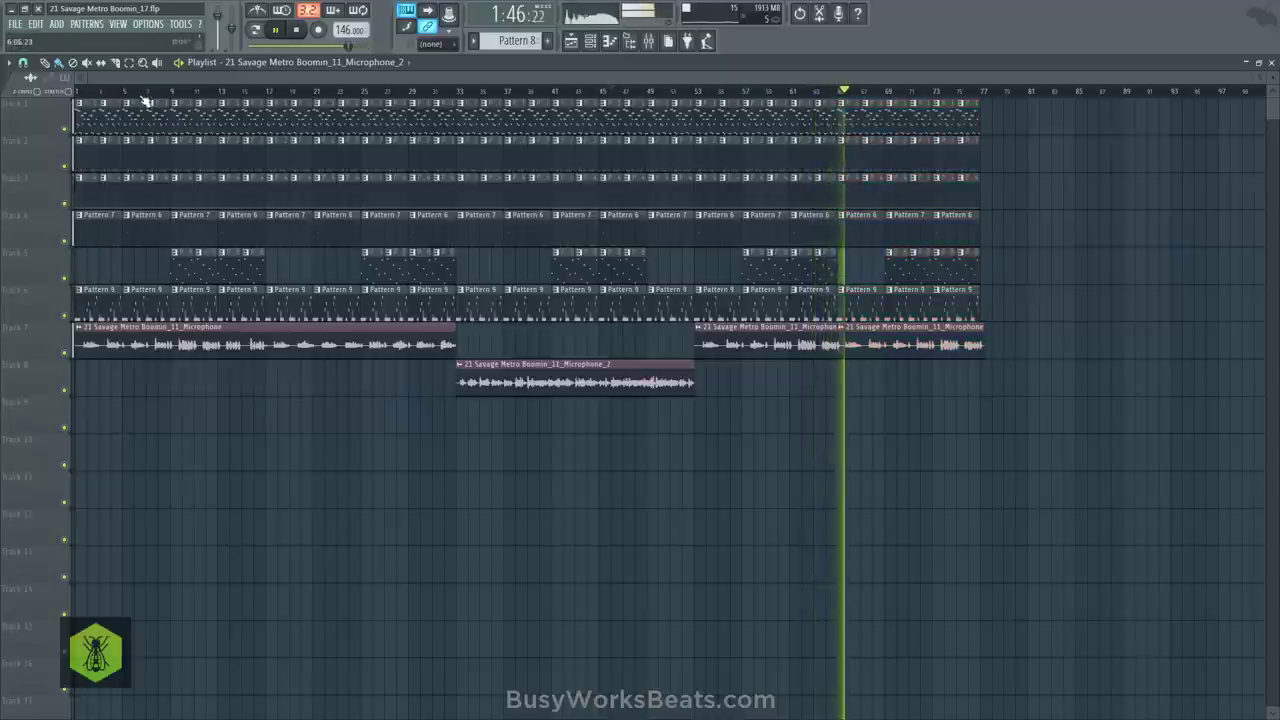
With snapping off, trim the last two microphone clips on track 7 to end at bars 65 and 77, and set the snap back to Bar
click(22, 63)
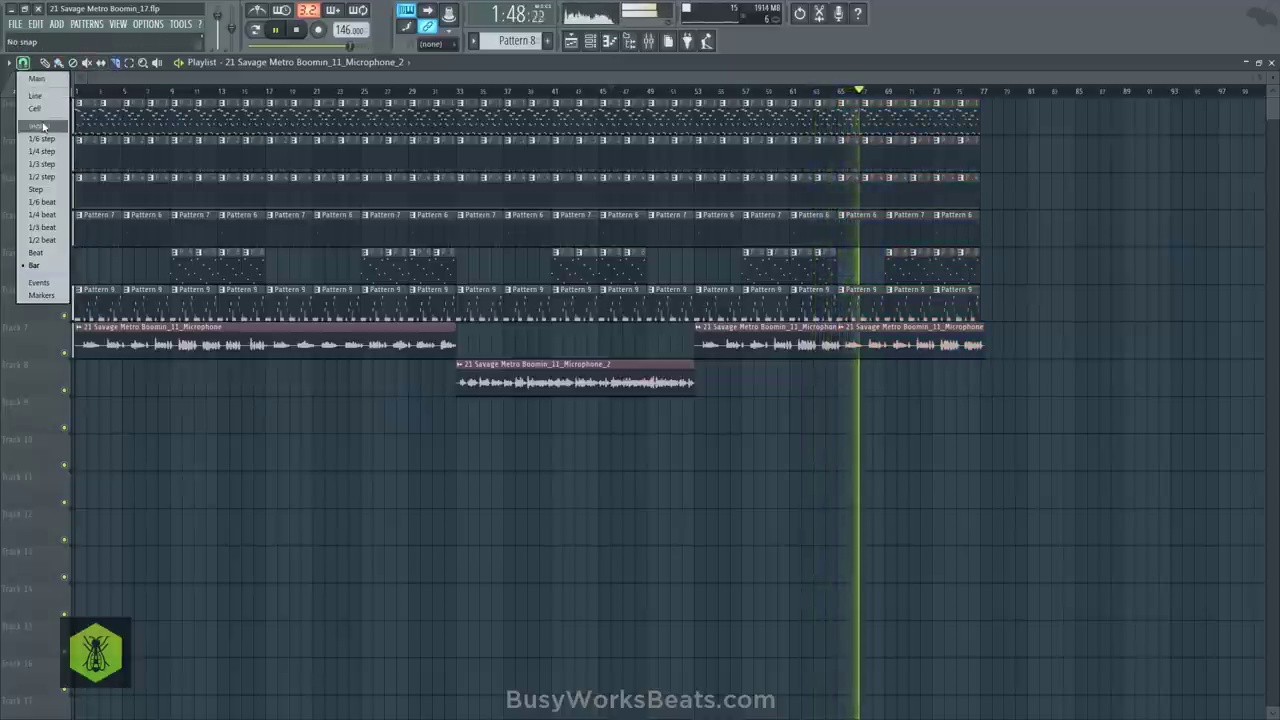
scroll(849, 94, up, 3)
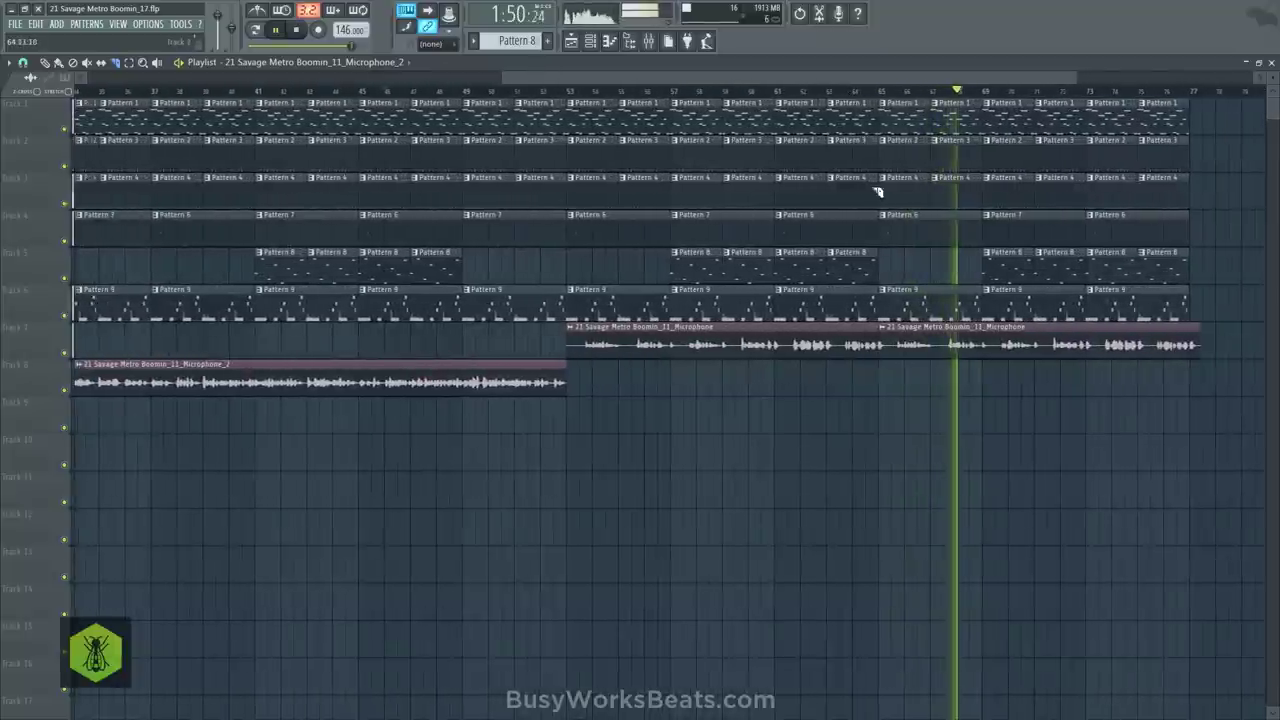
click(880, 348)
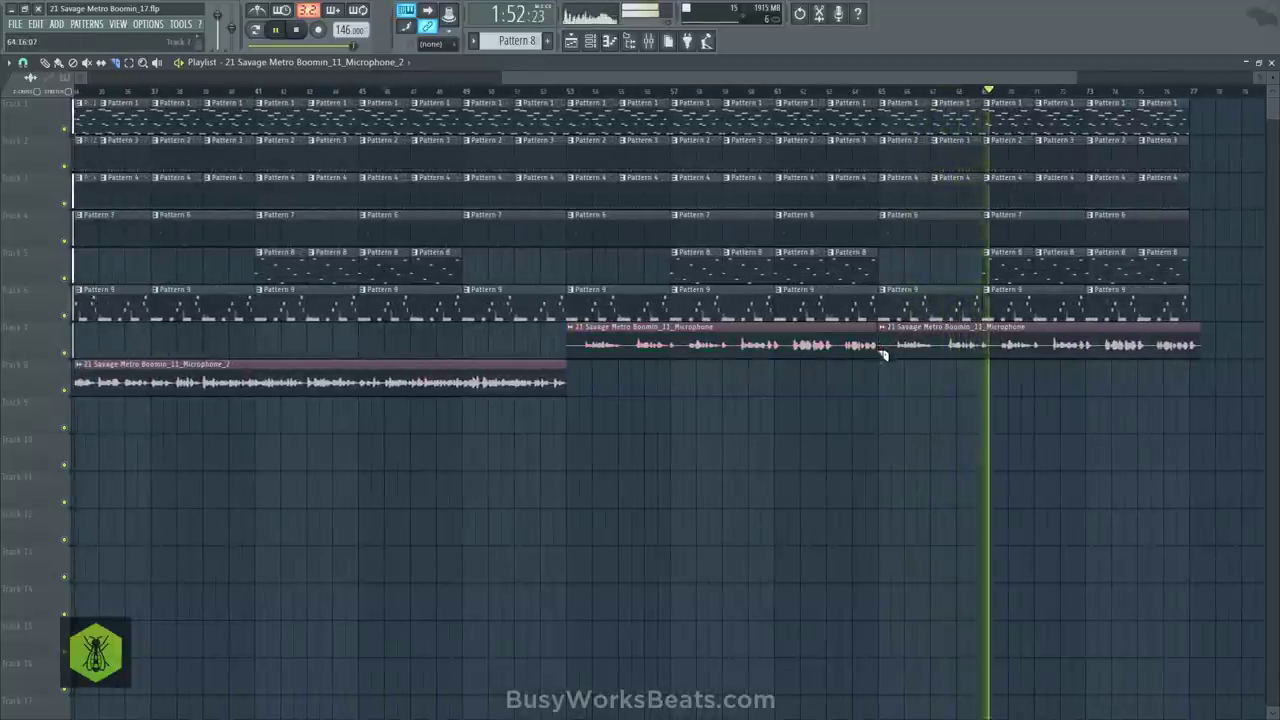
right_click(896, 349)
drag(1197, 352, 1189, 357)
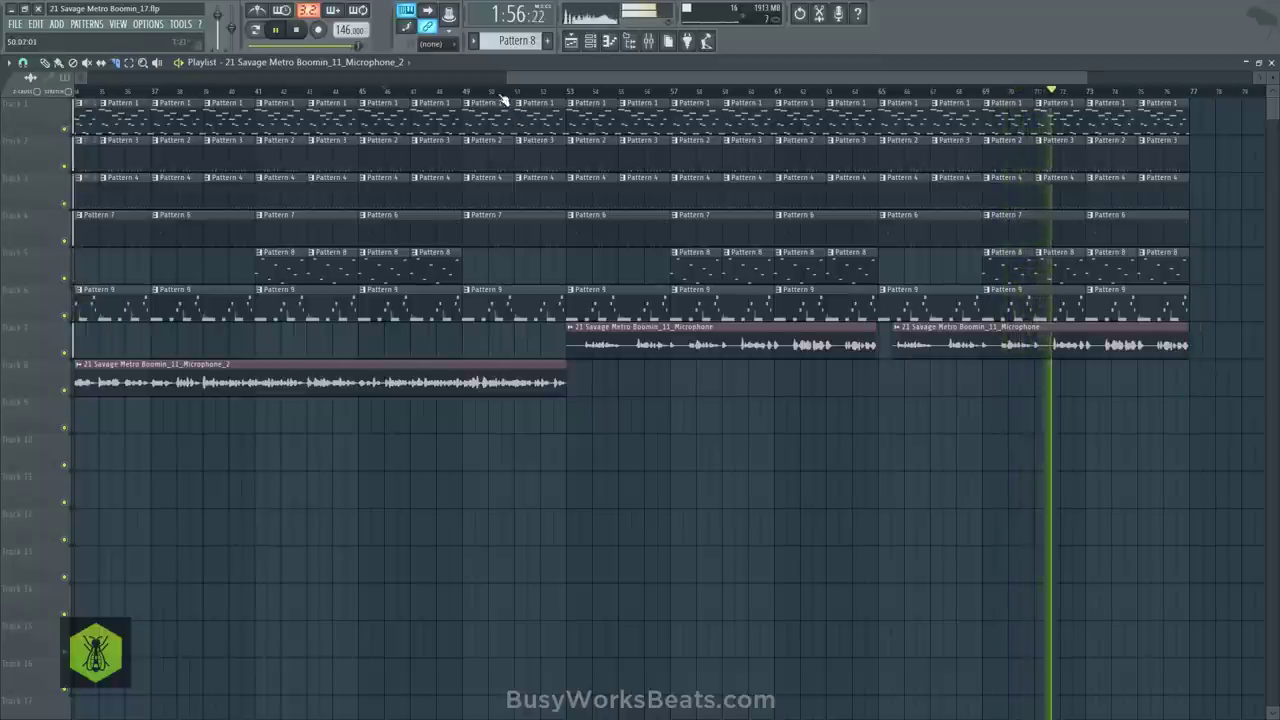
scroll(509, 104, down, 3)
click(22, 63)
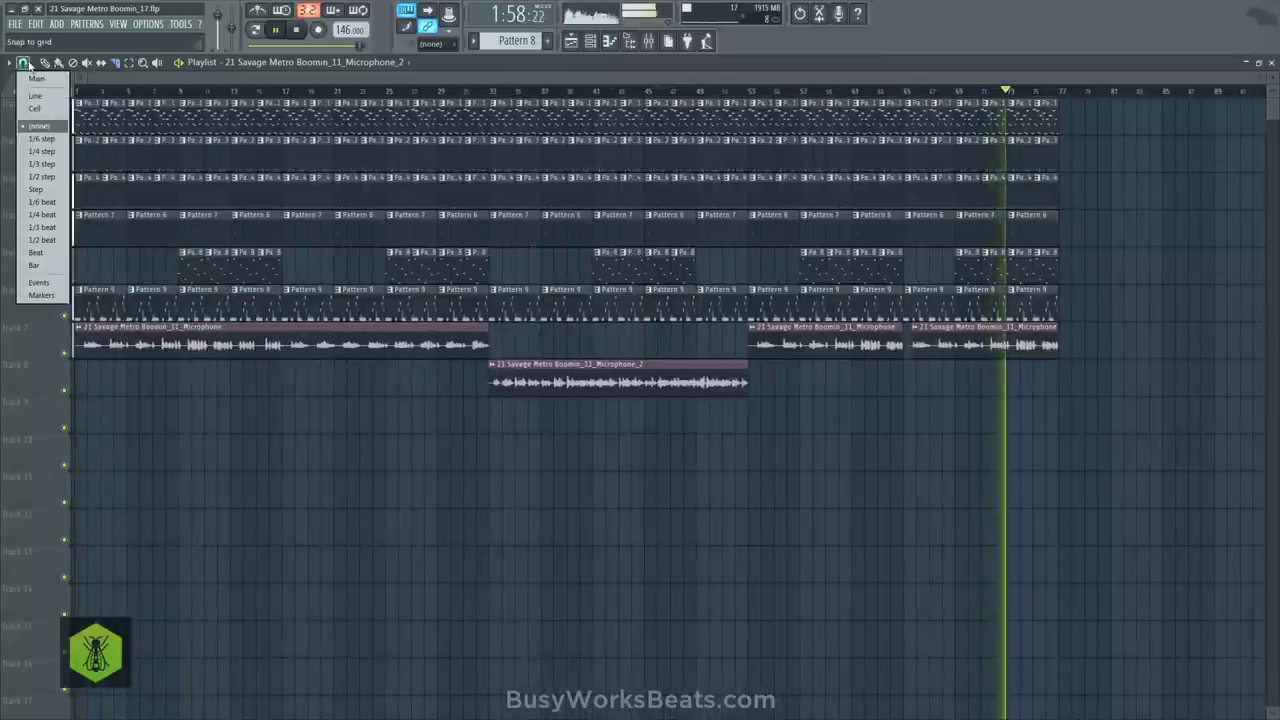
click(28, 266)
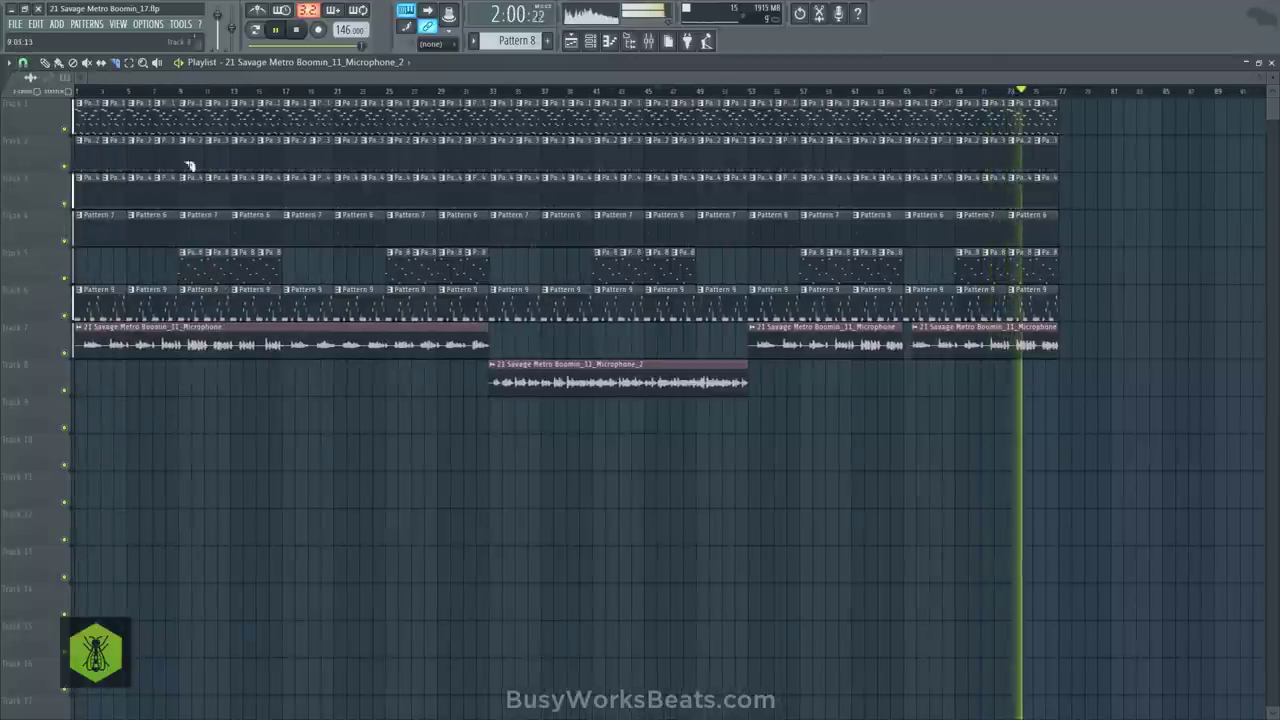
Raise the volume of Insert 10 in the mixer while the song plays, and close the mixer
key(F9)
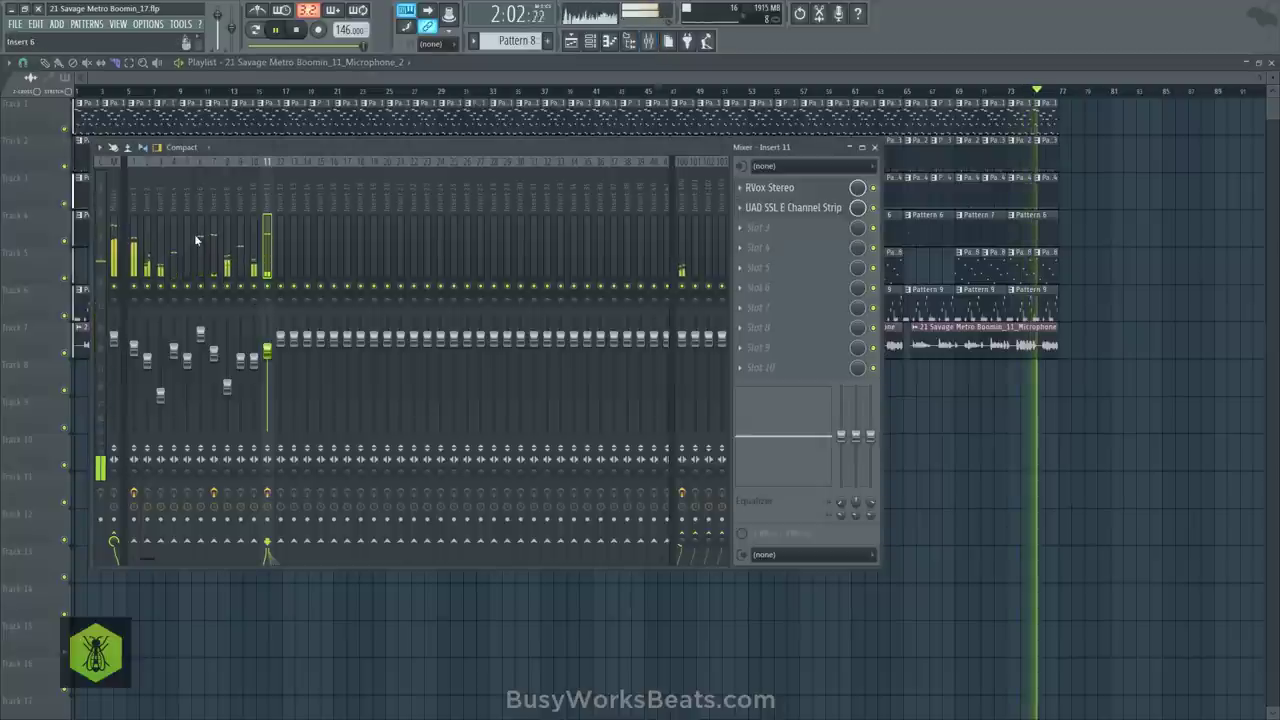
click(211, 208)
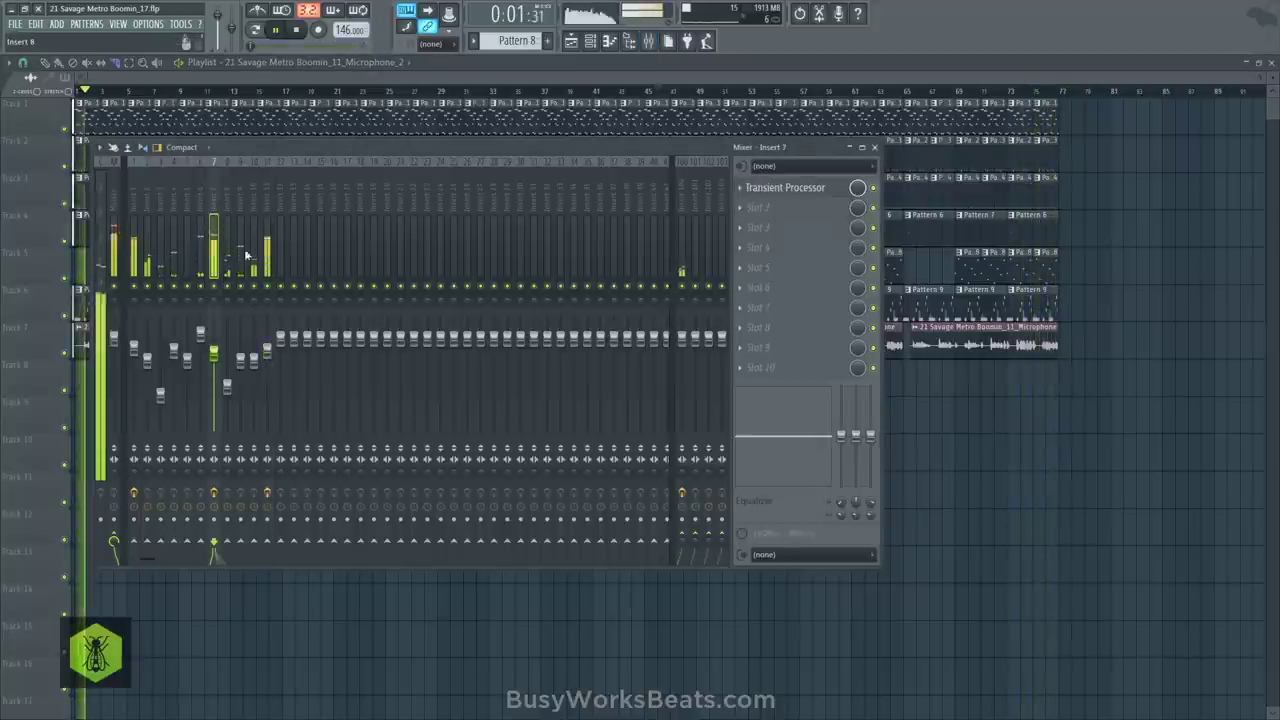
drag(258, 358, 258, 346)
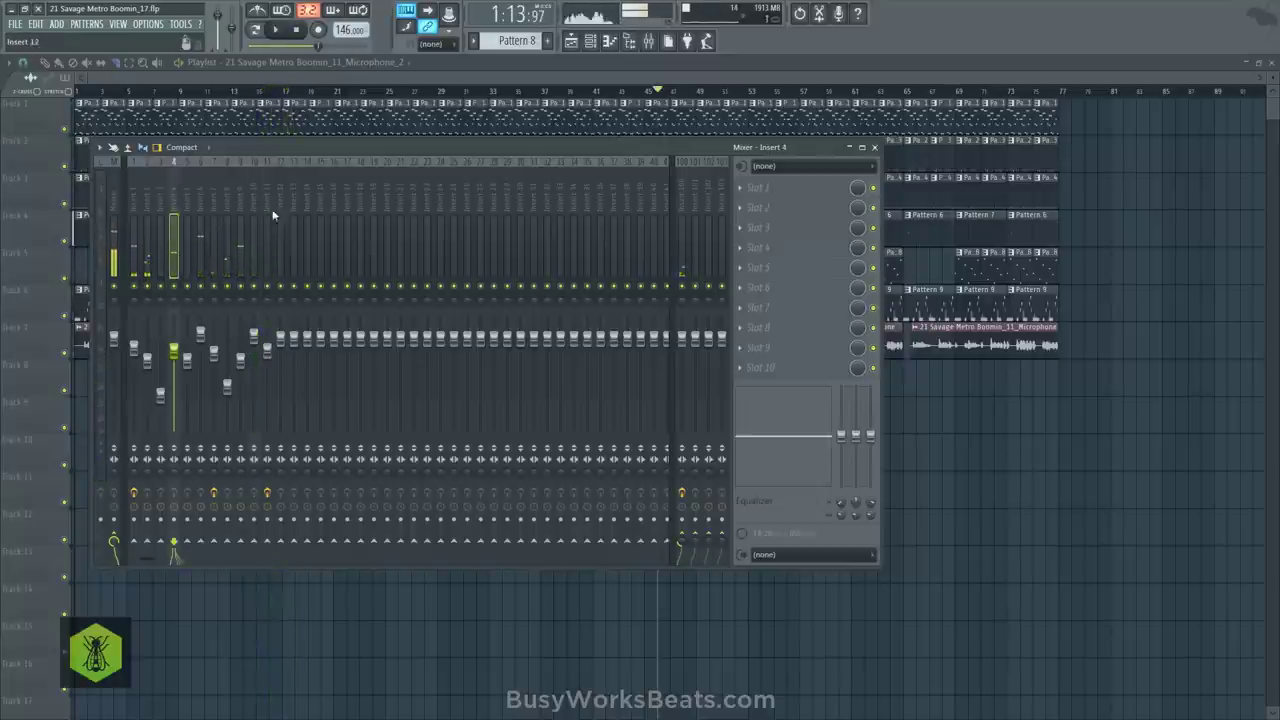
key(F9)
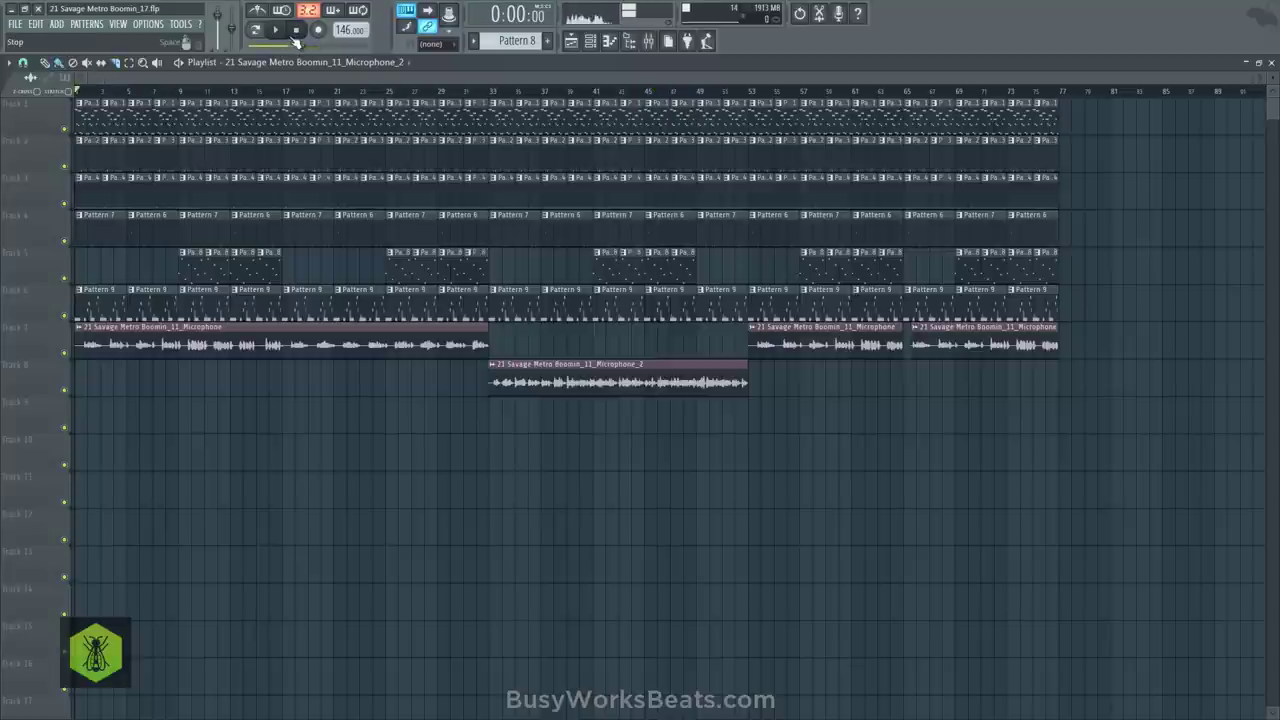
Find and select the Microphone track in the mixer to examine its effects chain during playback
click(648, 41)
scroll(571, 193, down, 12)
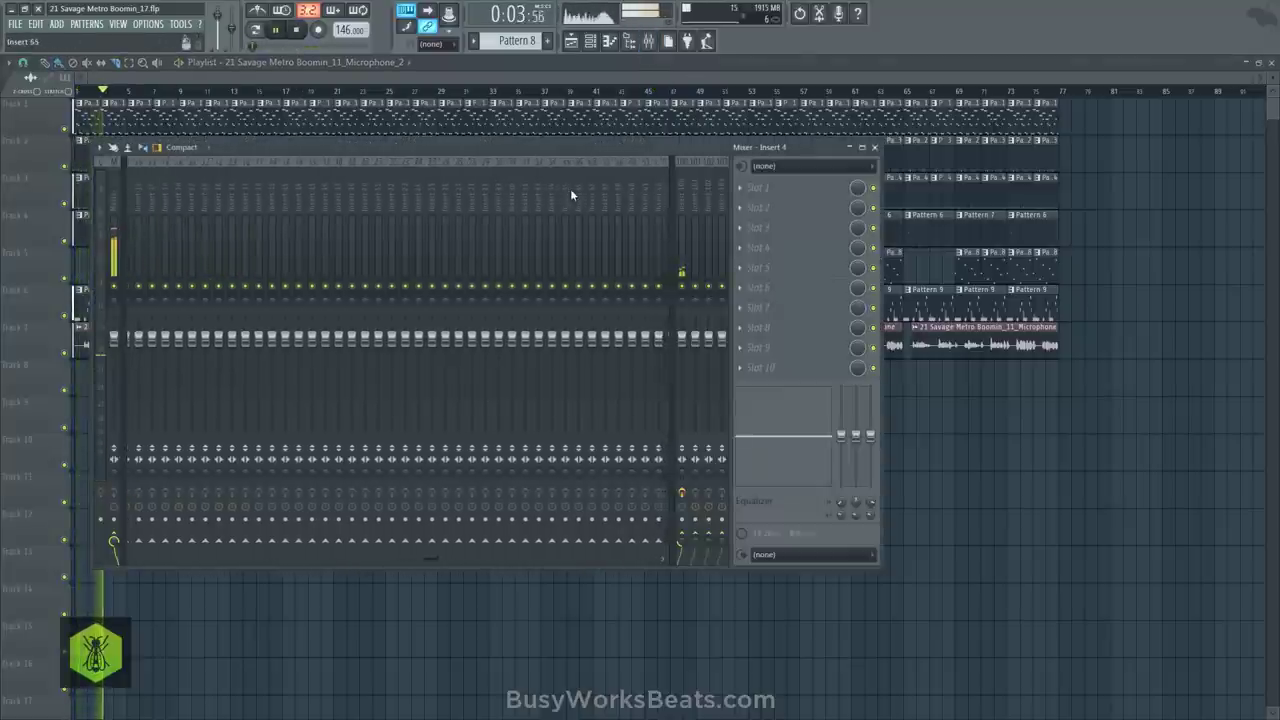
click(546, 288)
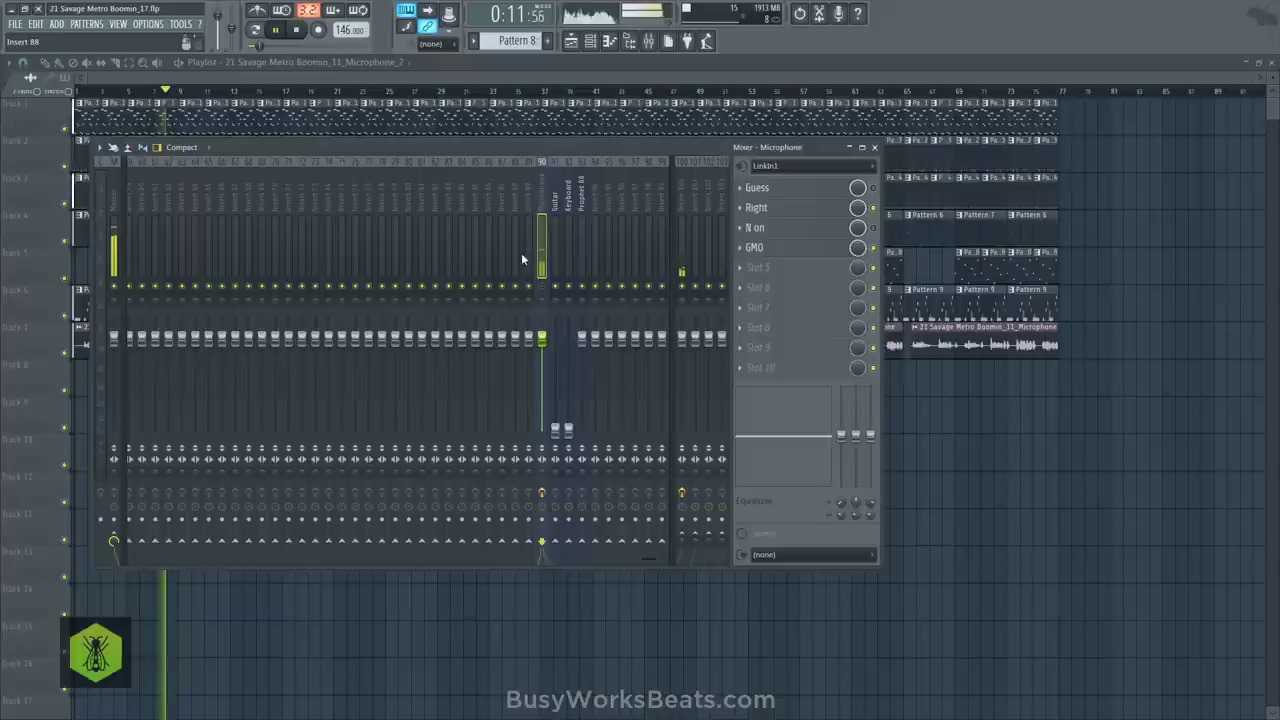
scroll(484, 264, left, 15)
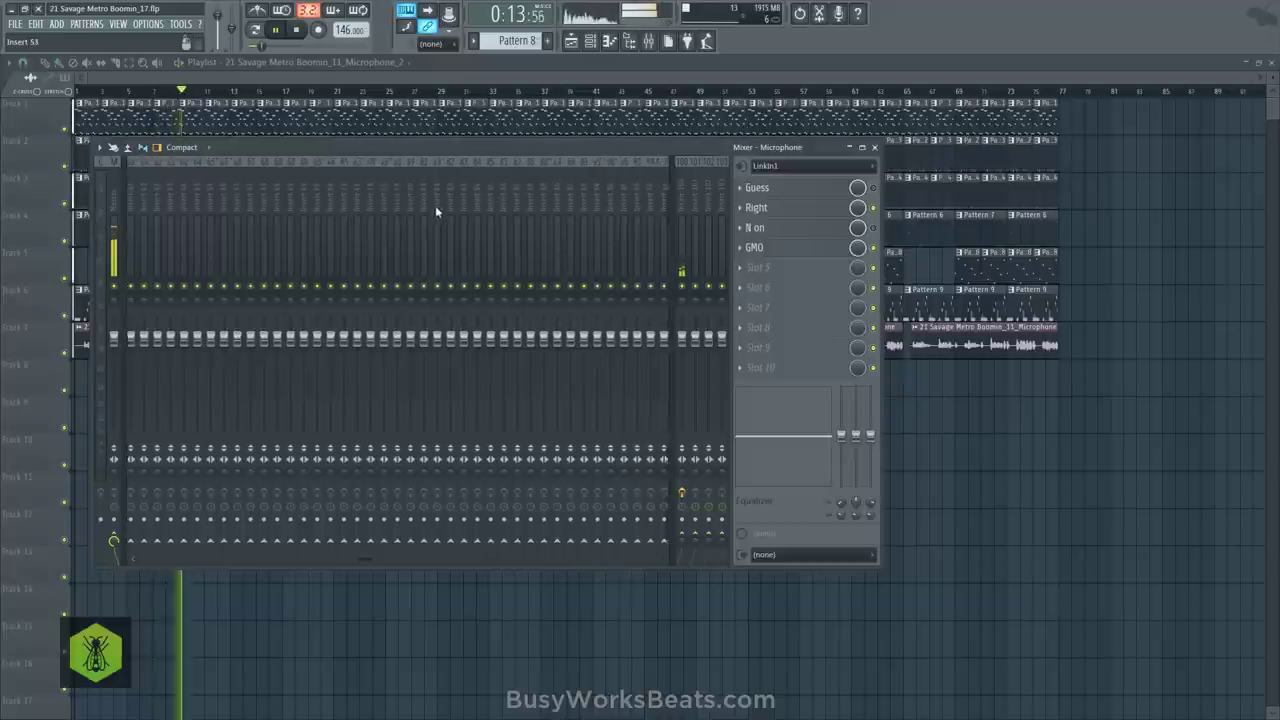
Add Fruity parametric EQ 2 to the second effect slot of Insert 7 and slightly boost band 2 around 90 Hz
click(212, 203)
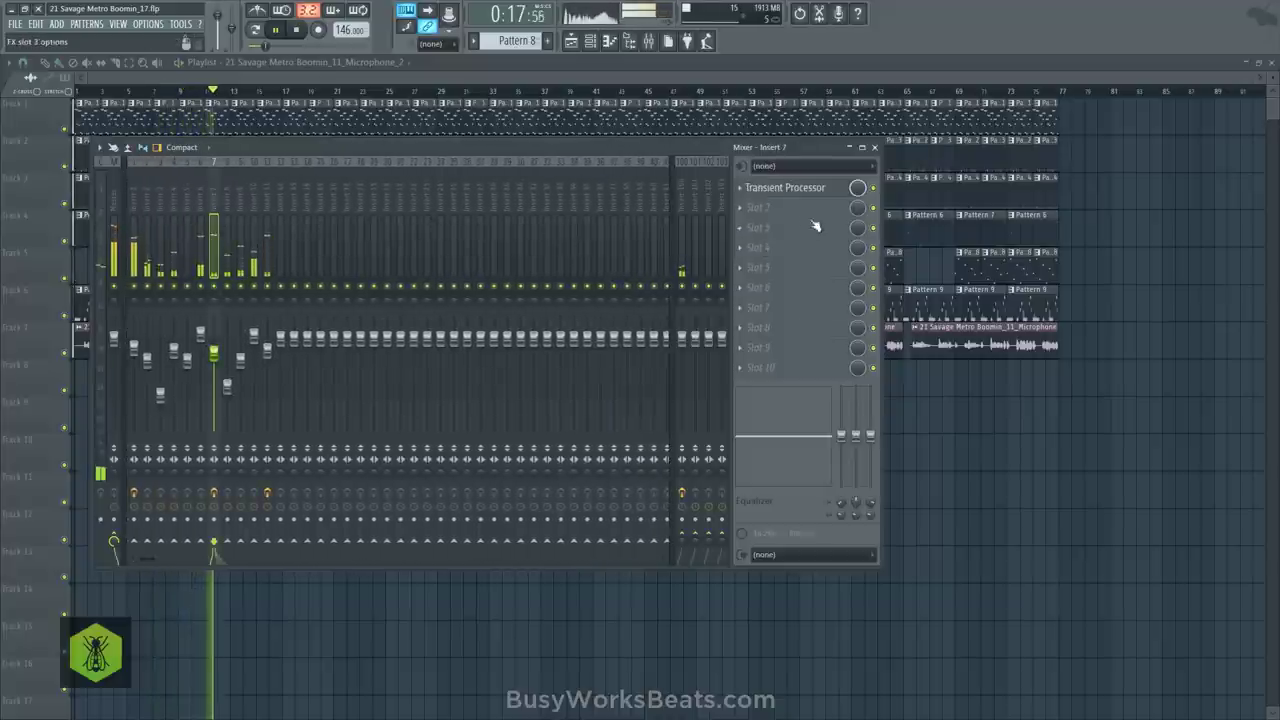
click(788, 188)
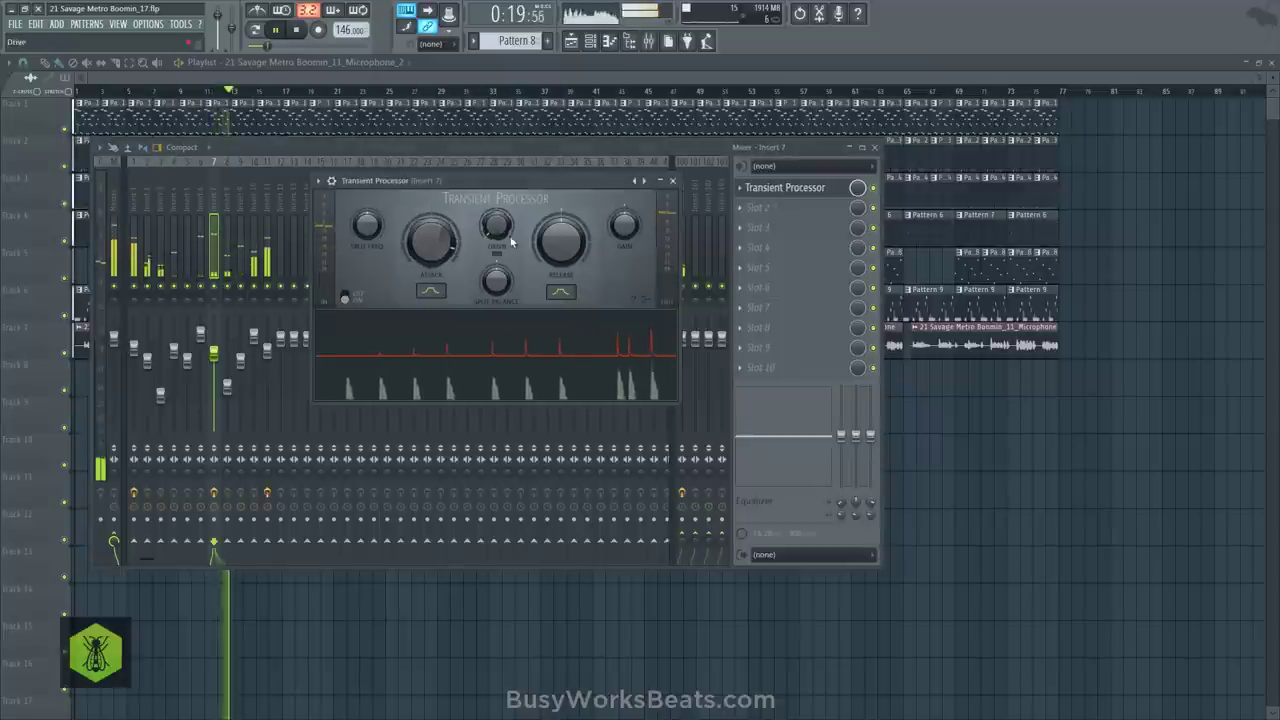
click(785, 188)
click(800, 207)
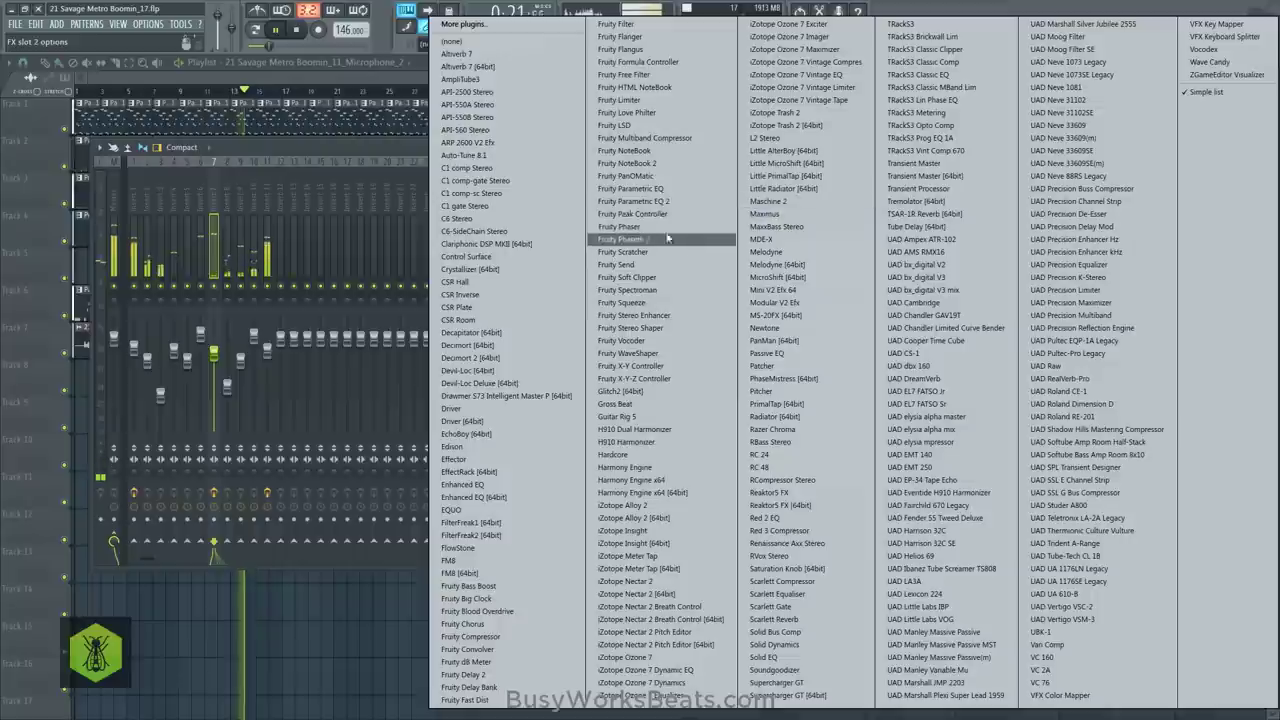
click(655, 201)
mouse_move(133, 260)
mouse_down()
mouse_move(115, 243)
mouse_move(118, 257)
mouse_up()
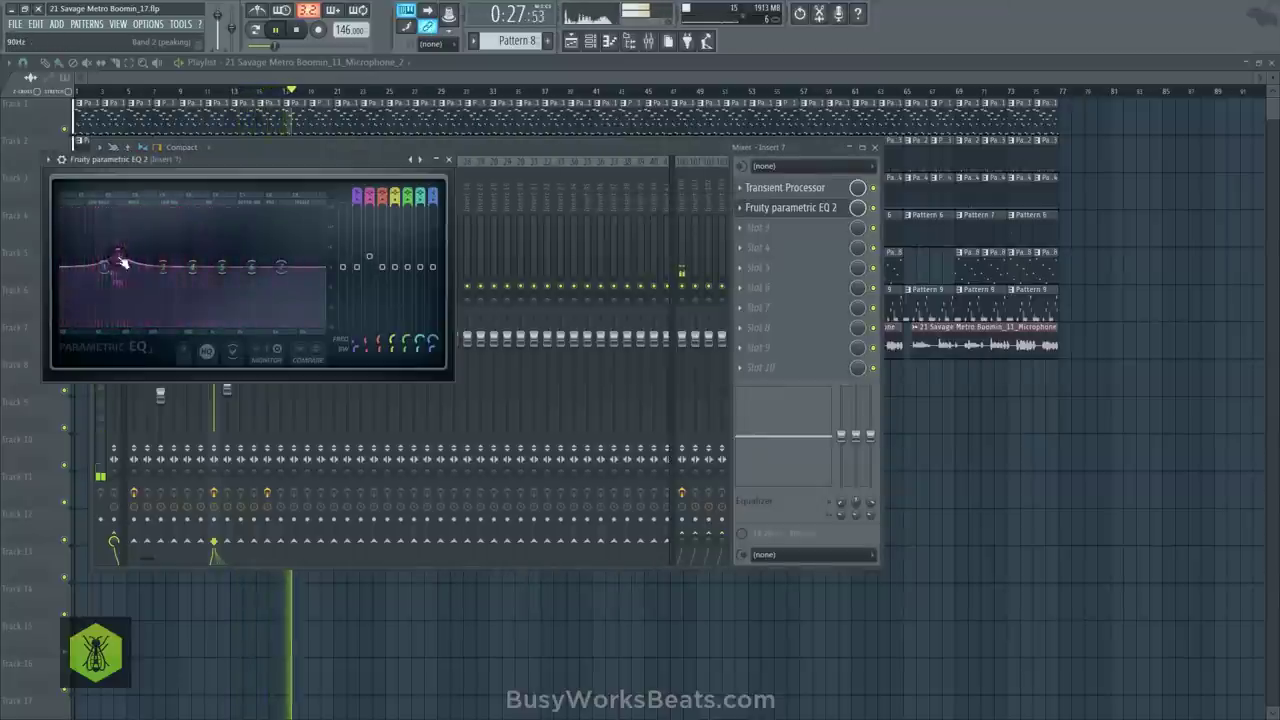
click(448, 160)
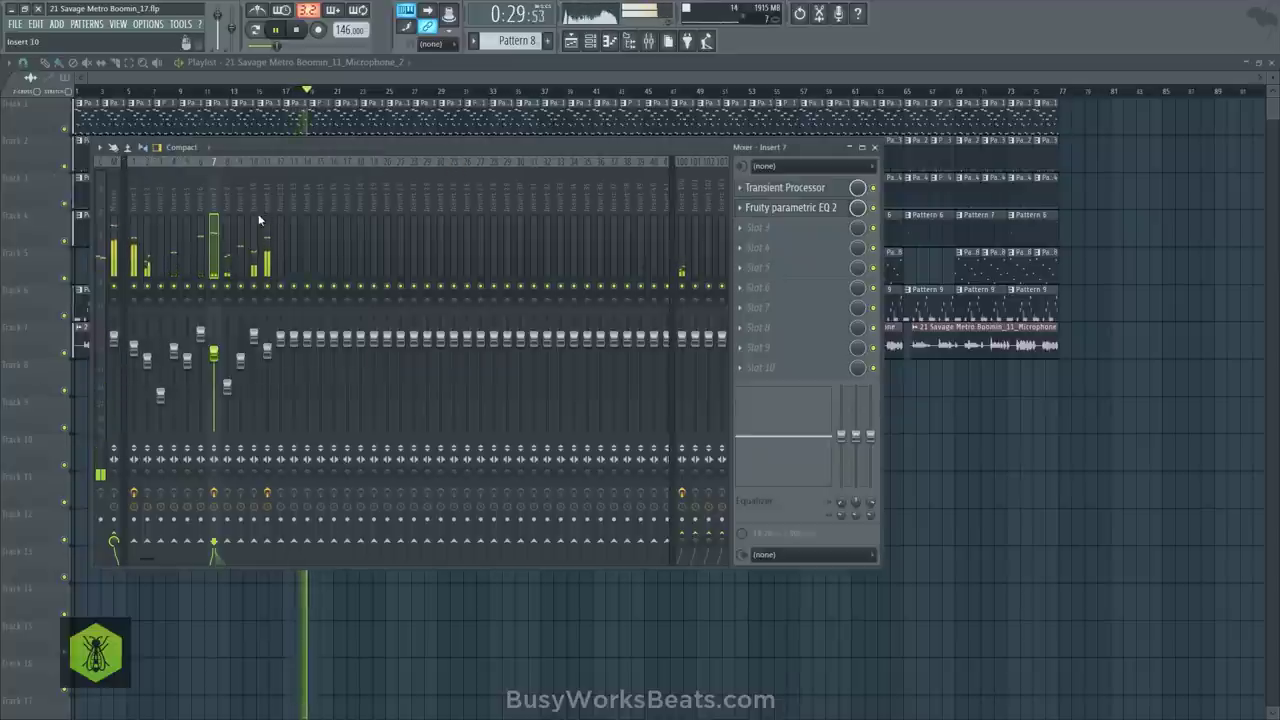
Add Fruity parametric EQ 2 to Insert 6, slightly boosting band 6 in the lower mids and the band 7 high shelf, and close it
click(201, 203)
click(782, 189)
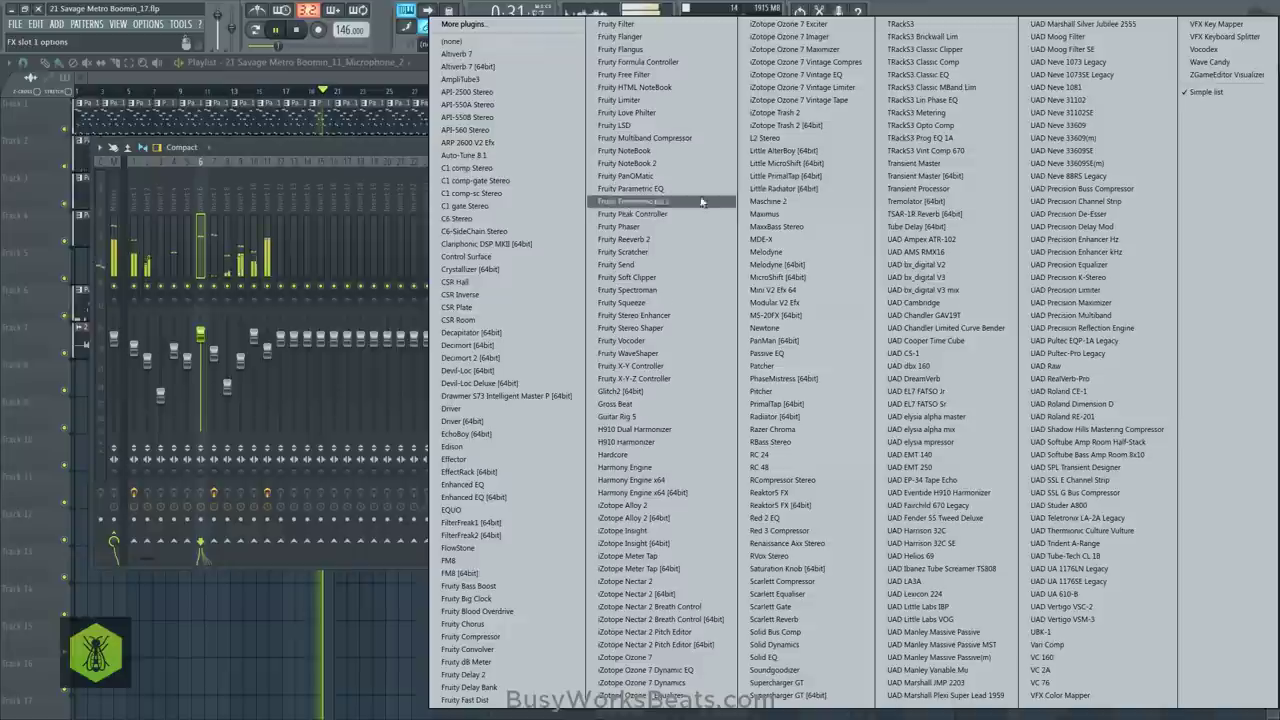
click(633, 201)
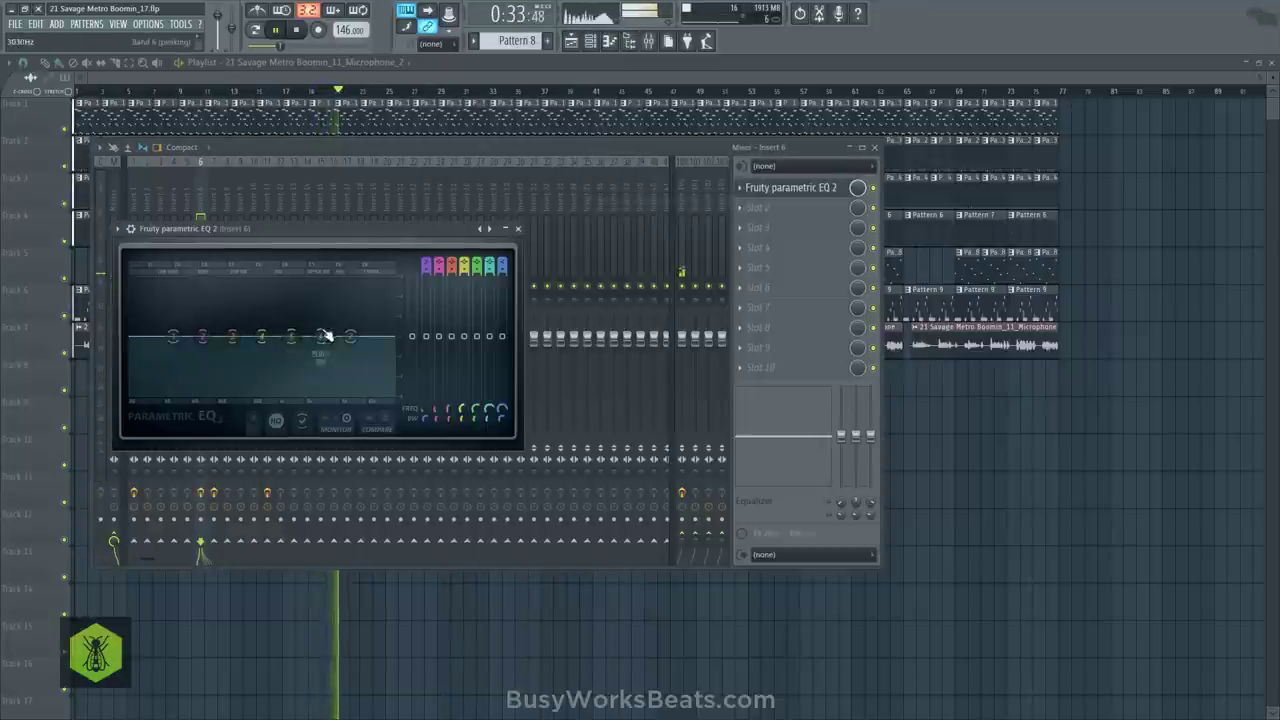
drag(346, 339, 246, 334)
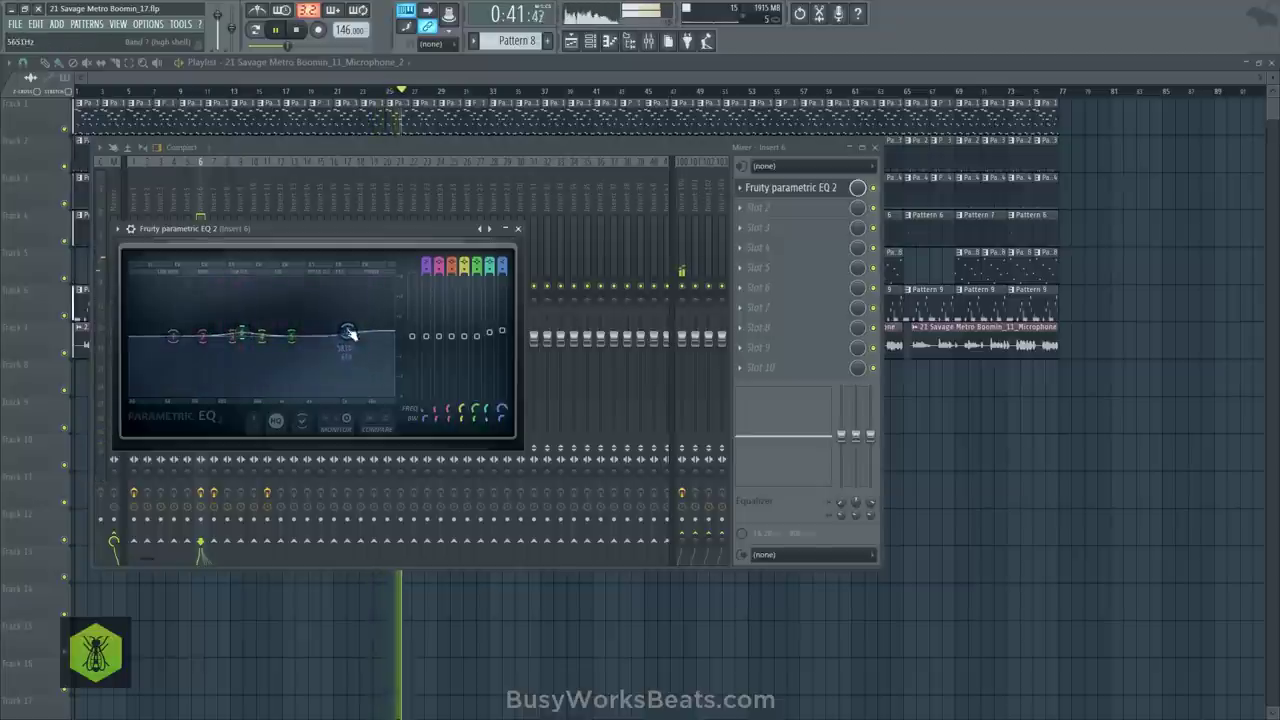
click(517, 228)
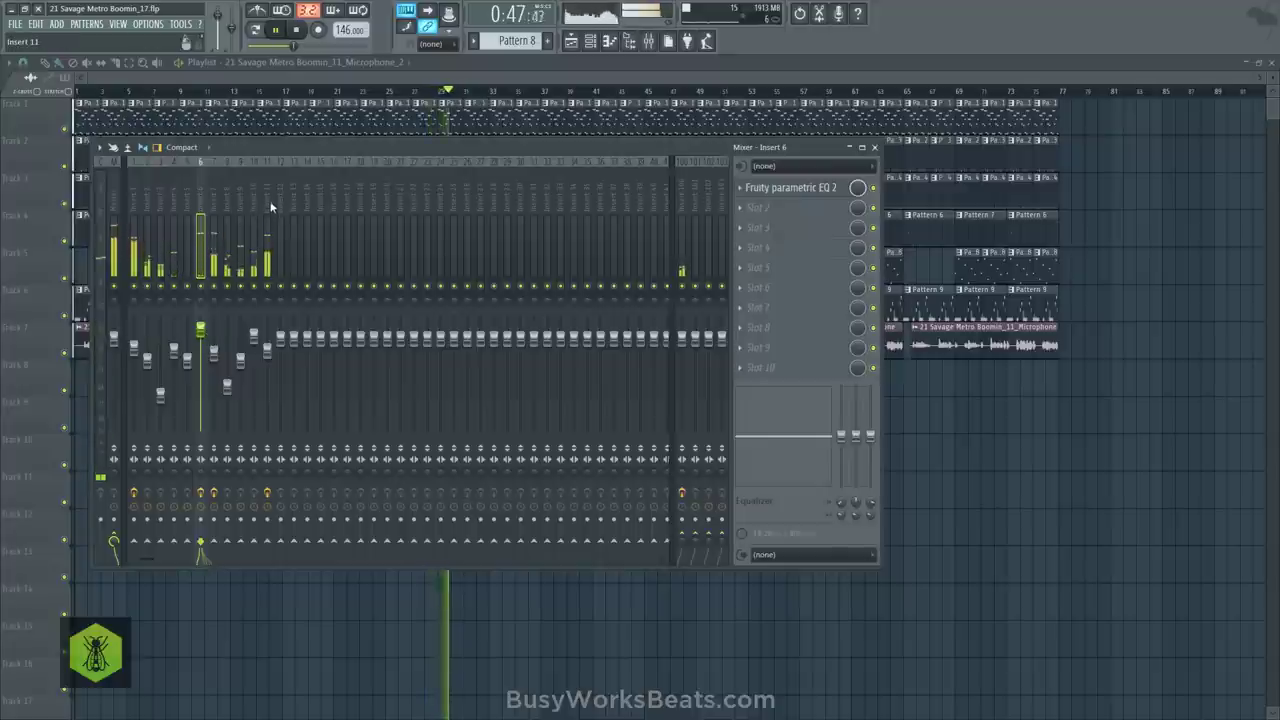
Select Inserts 1 to 11 in the mixer, lower their volumes together, and restart the song from the beginning
drag(270, 202, 135, 200)
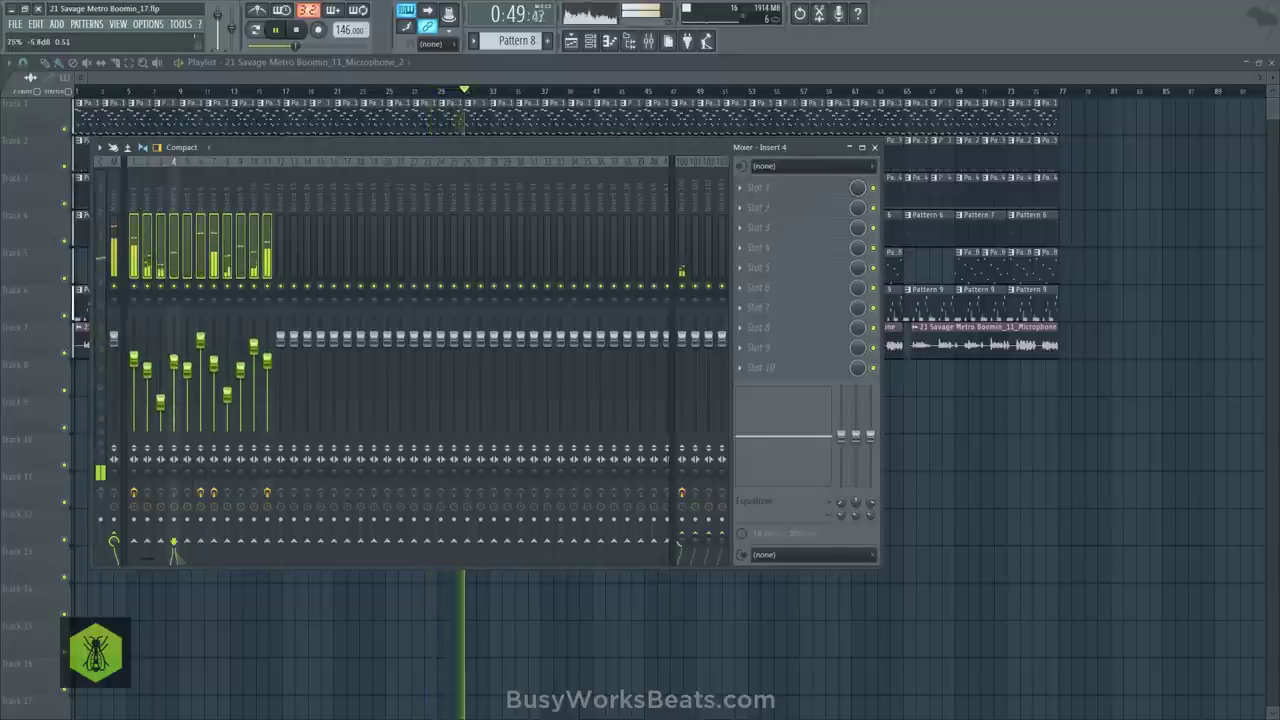
click(252, 207)
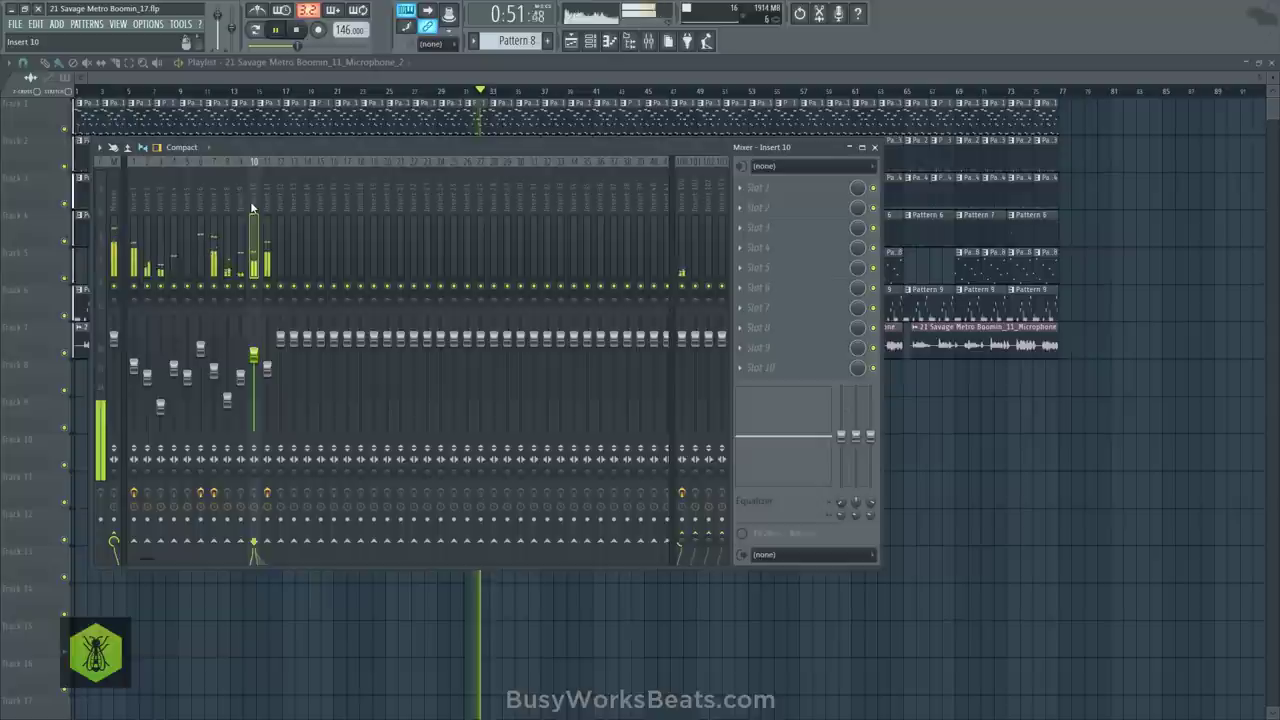
click(267, 205)
key(space)
key(space)
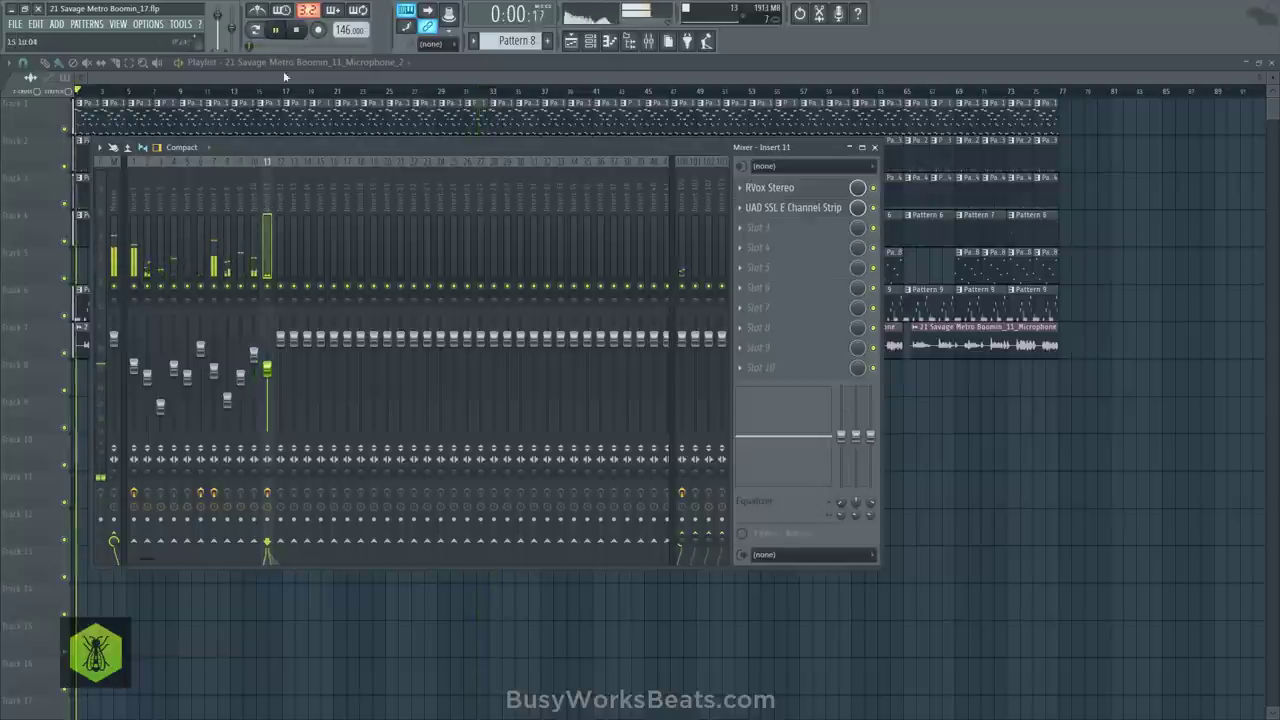
Slightly raise the volume of Insert 11 while the song plays, leaving its third effect slot empty
click(252, 207)
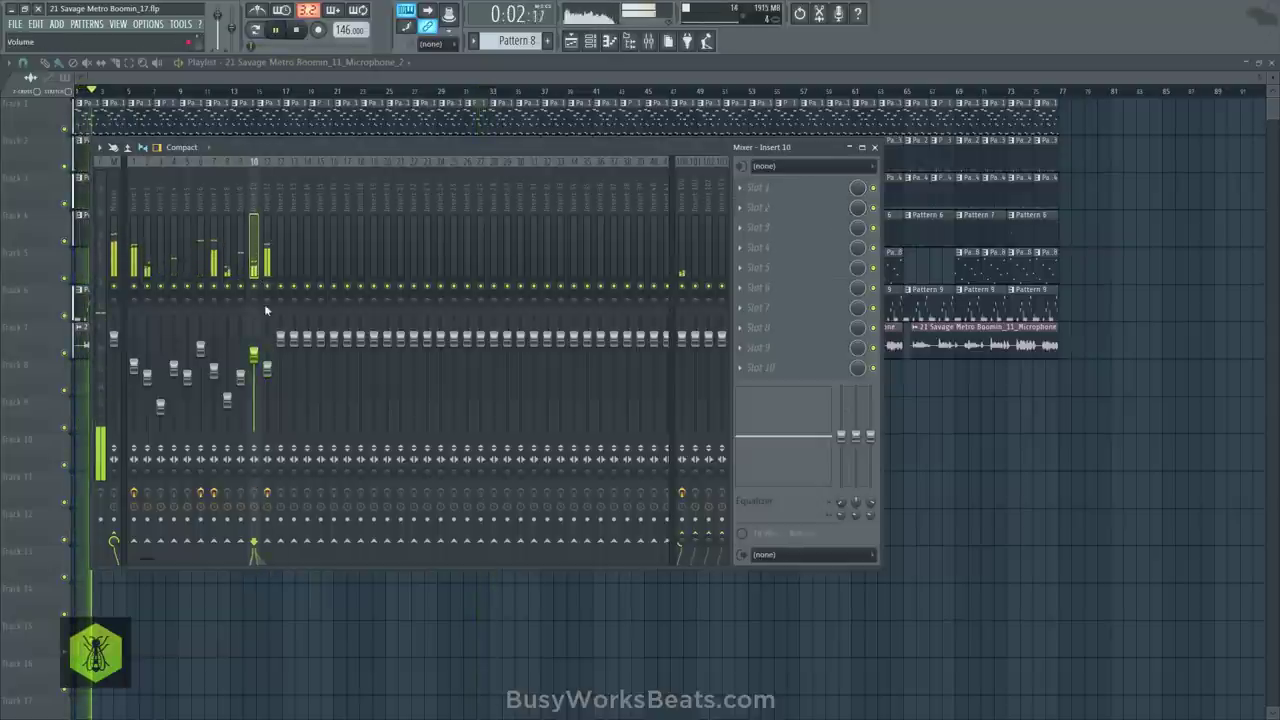
click(266, 298)
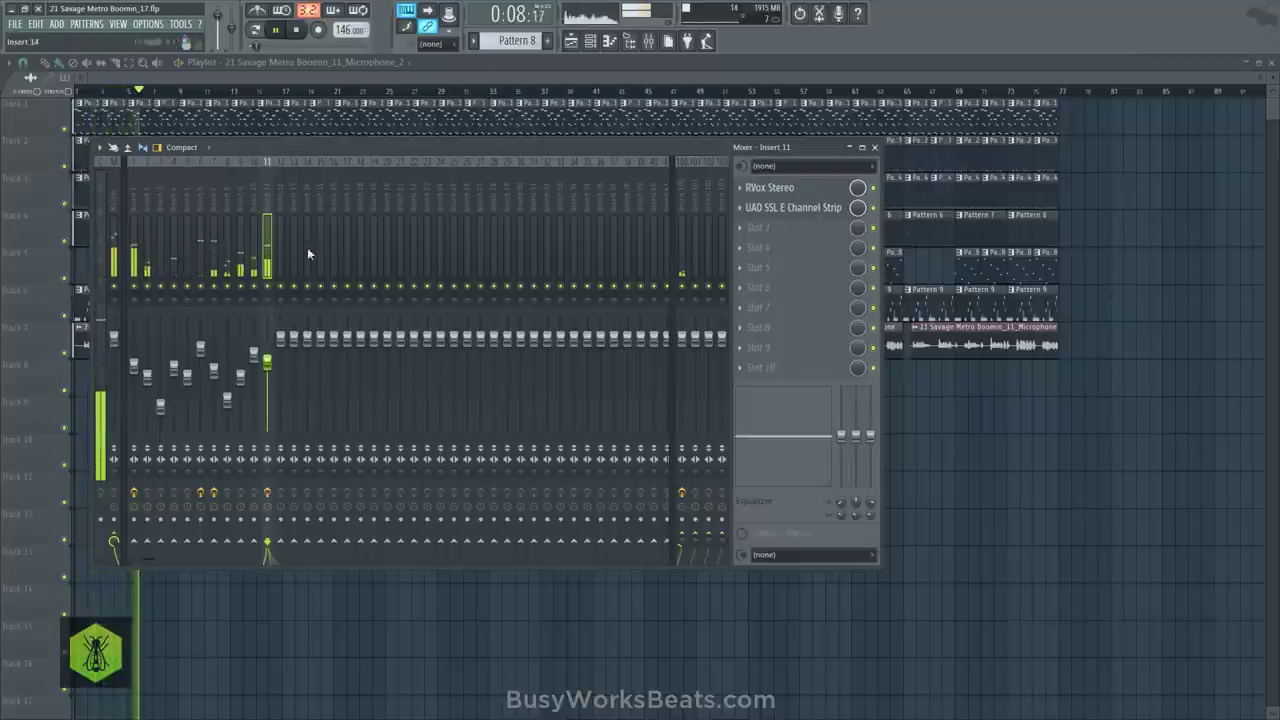
click(770, 228)
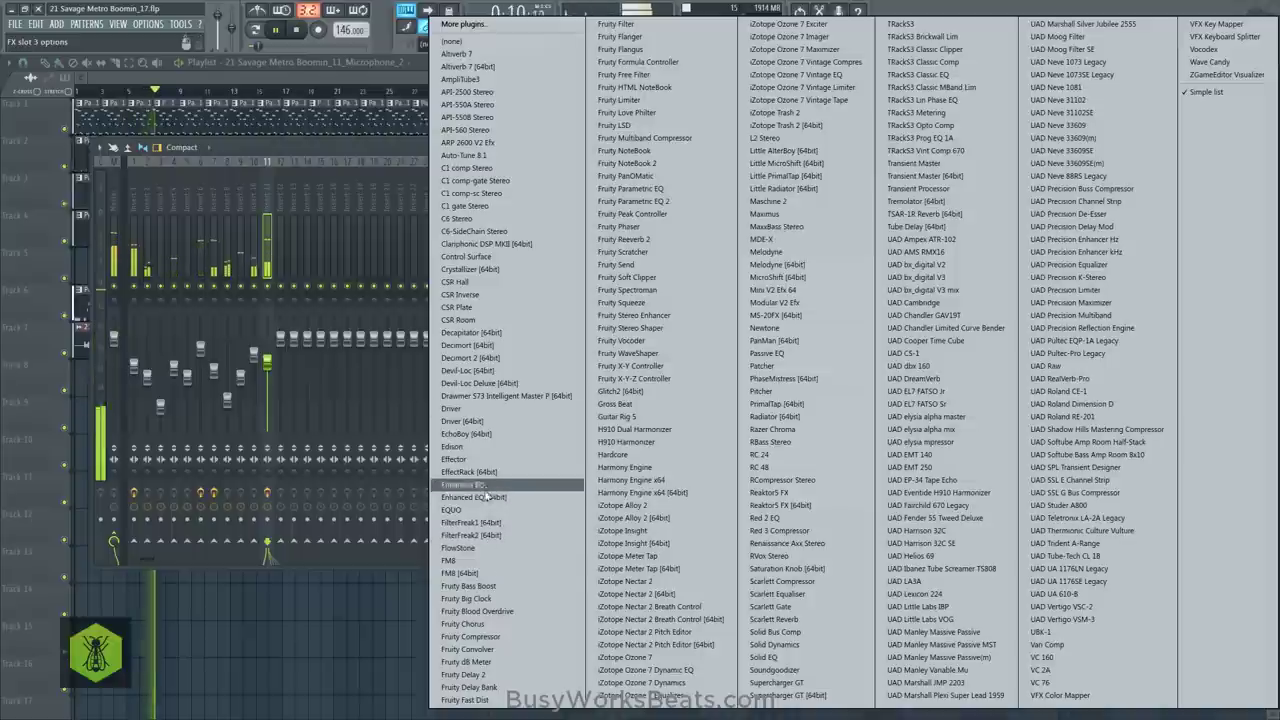
click(276, 192)
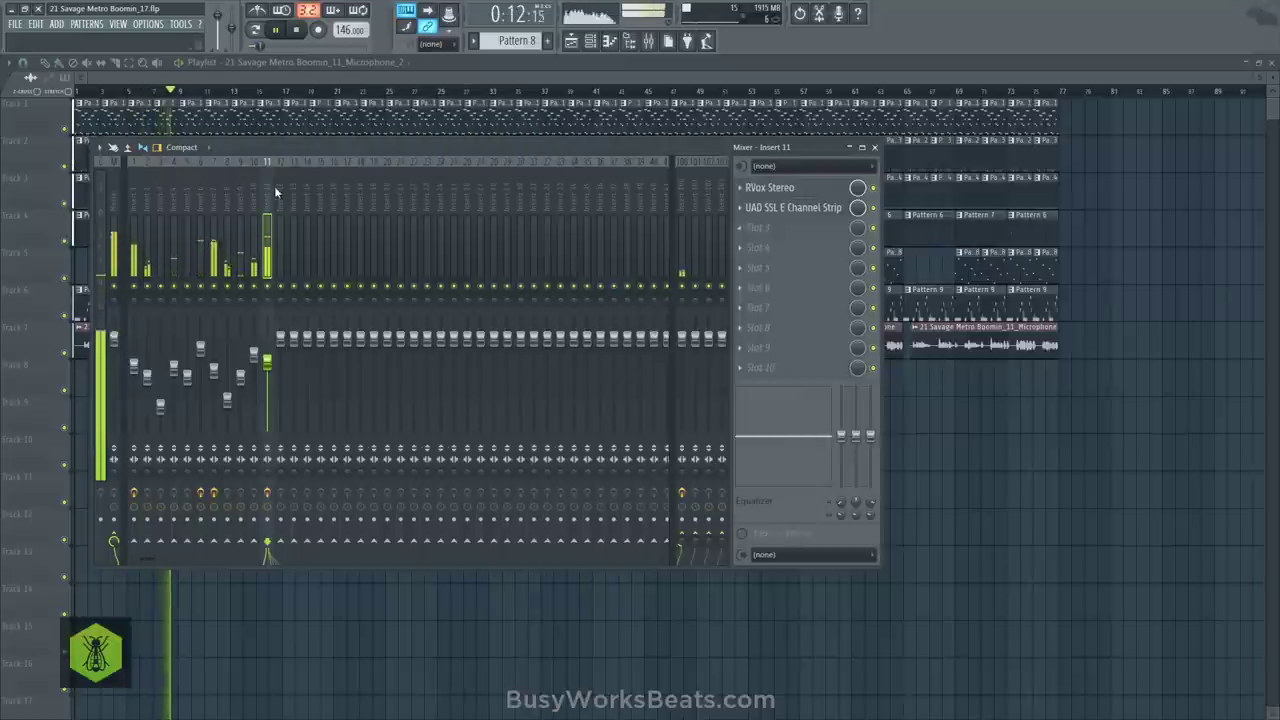
Arm the Microphone mixer track and record a new take over the song into the playlist as an audio clip
scroll(300, 196, down, 10)
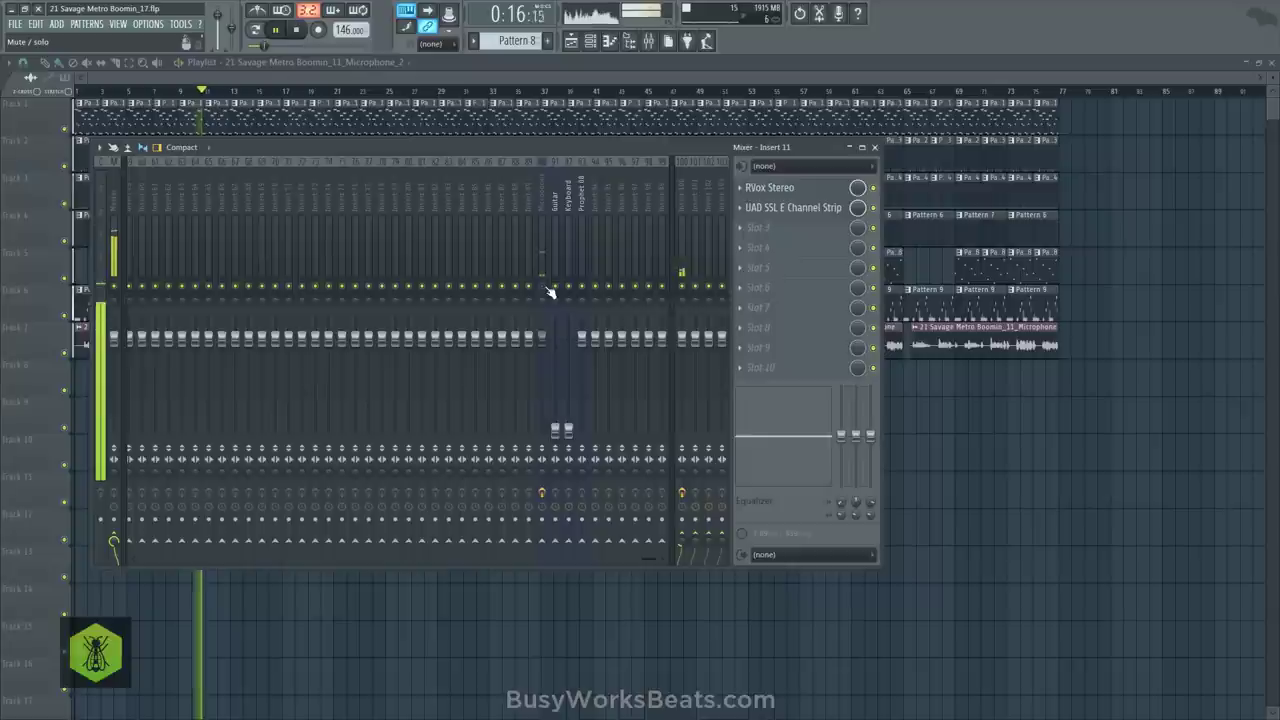
key(space)
click(542, 238)
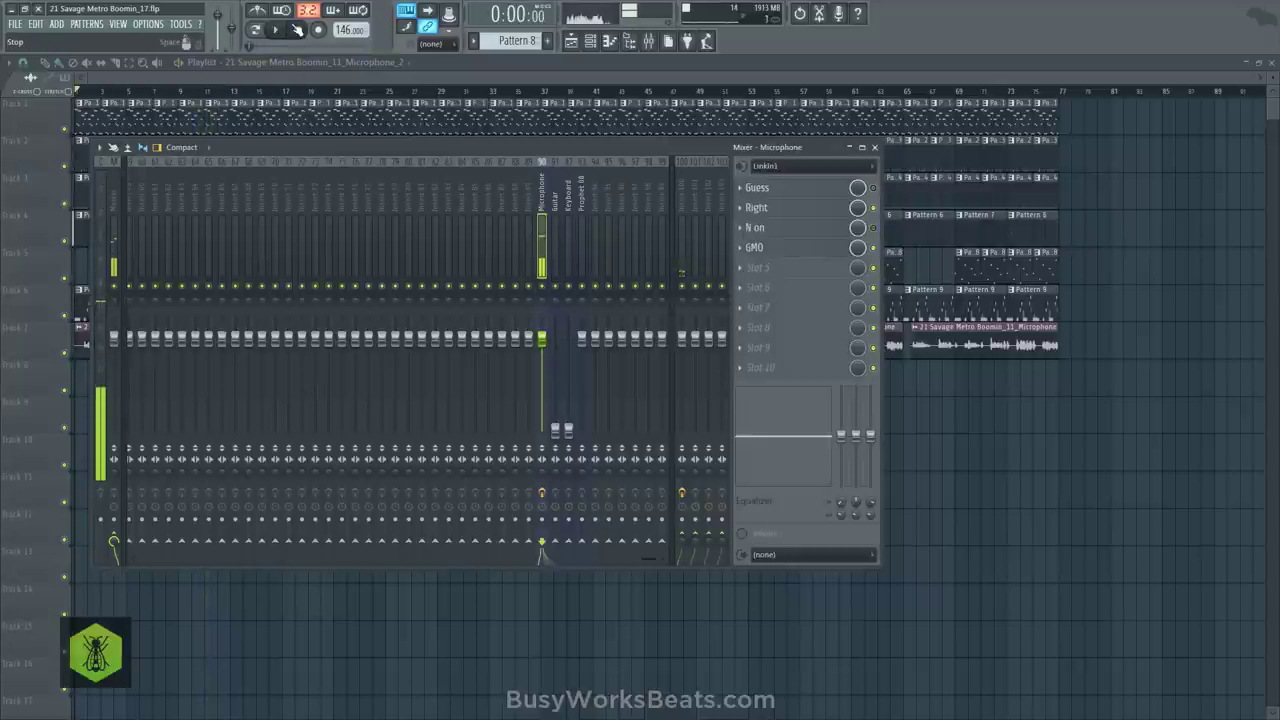
click(543, 519)
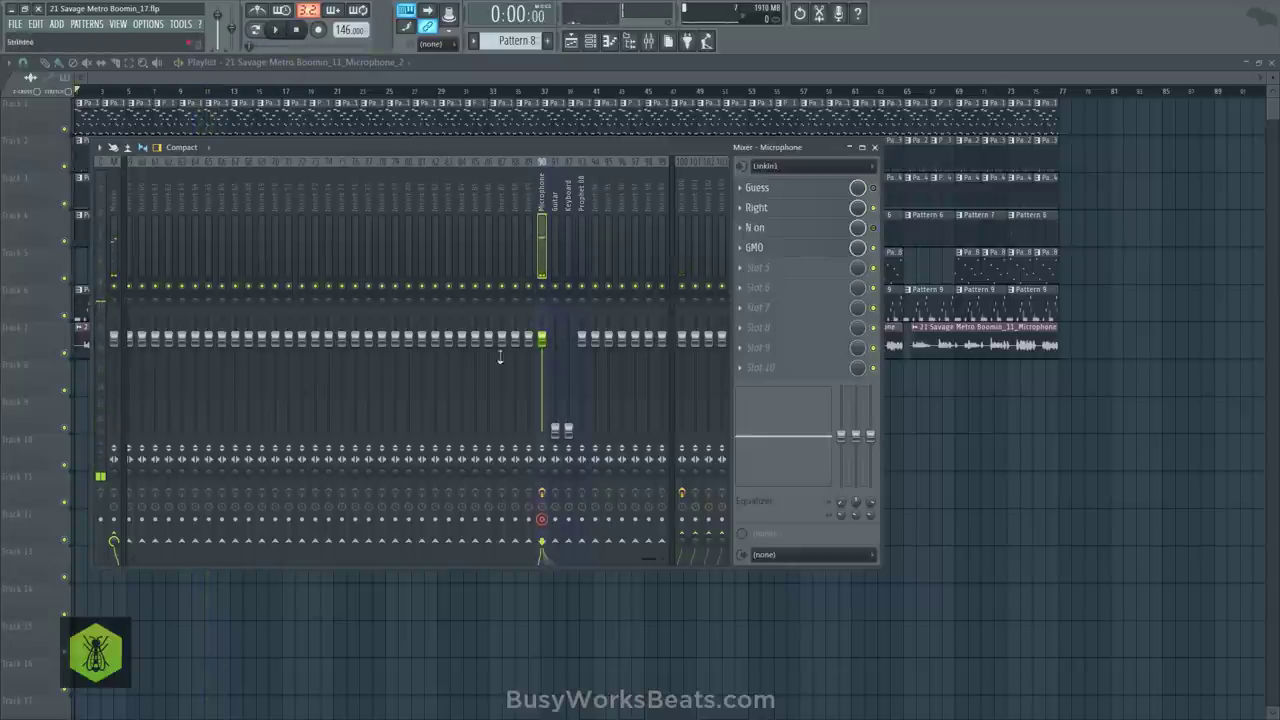
click(319, 30)
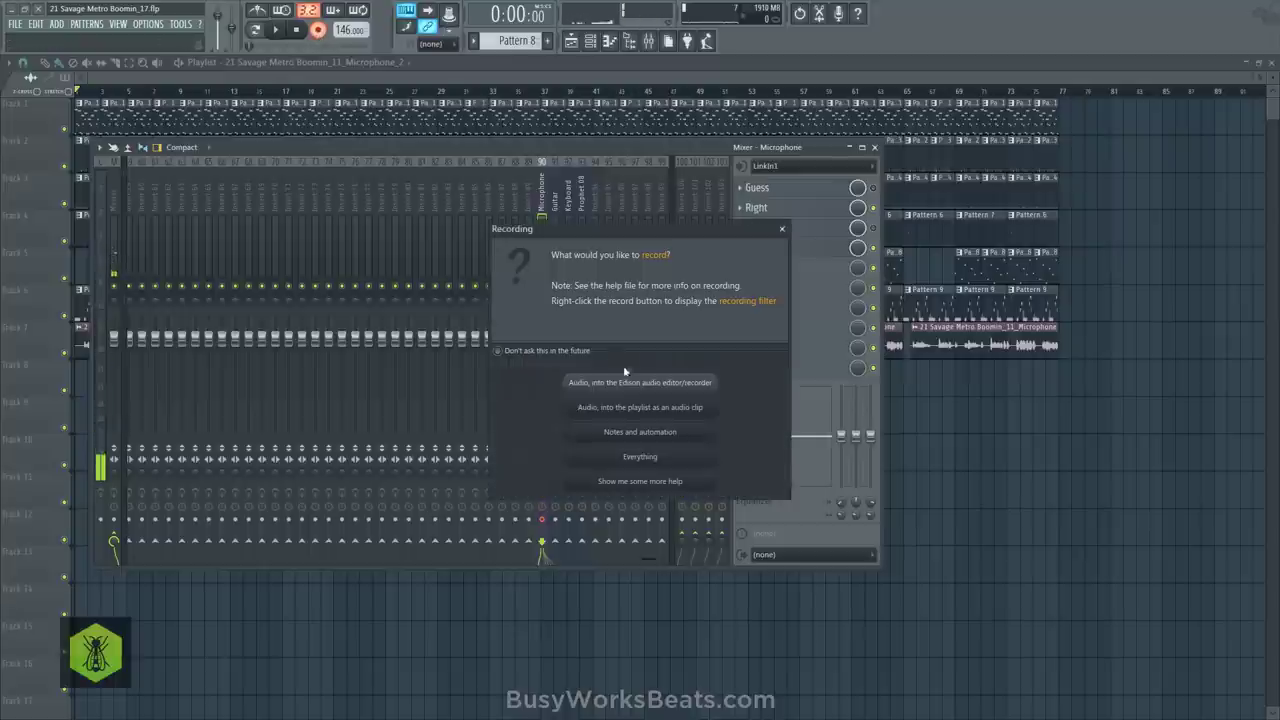
click(641, 408)
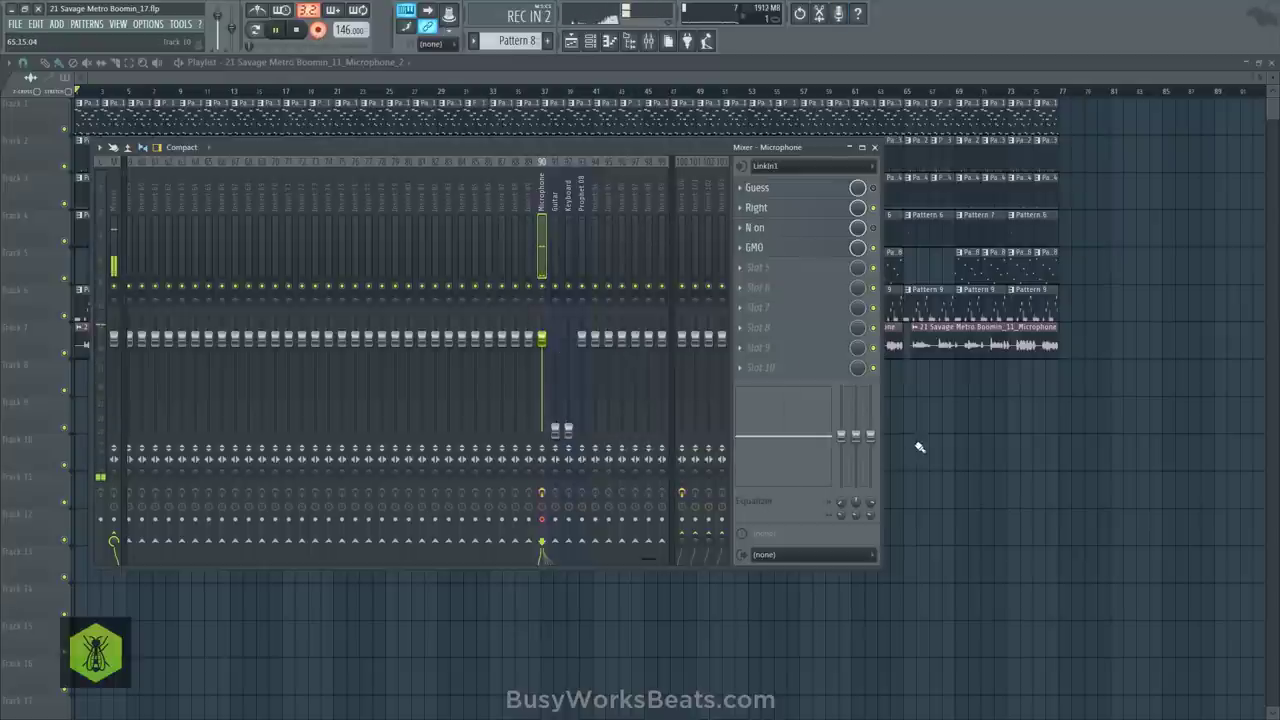
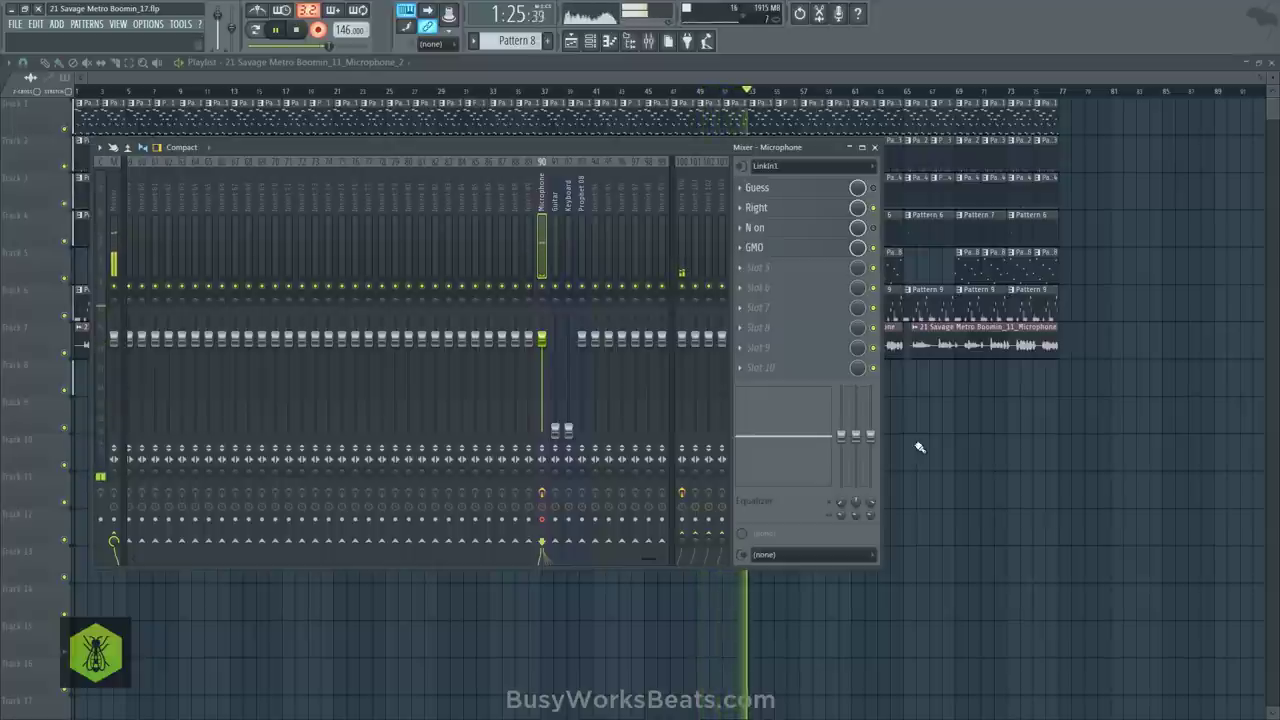
key(space)
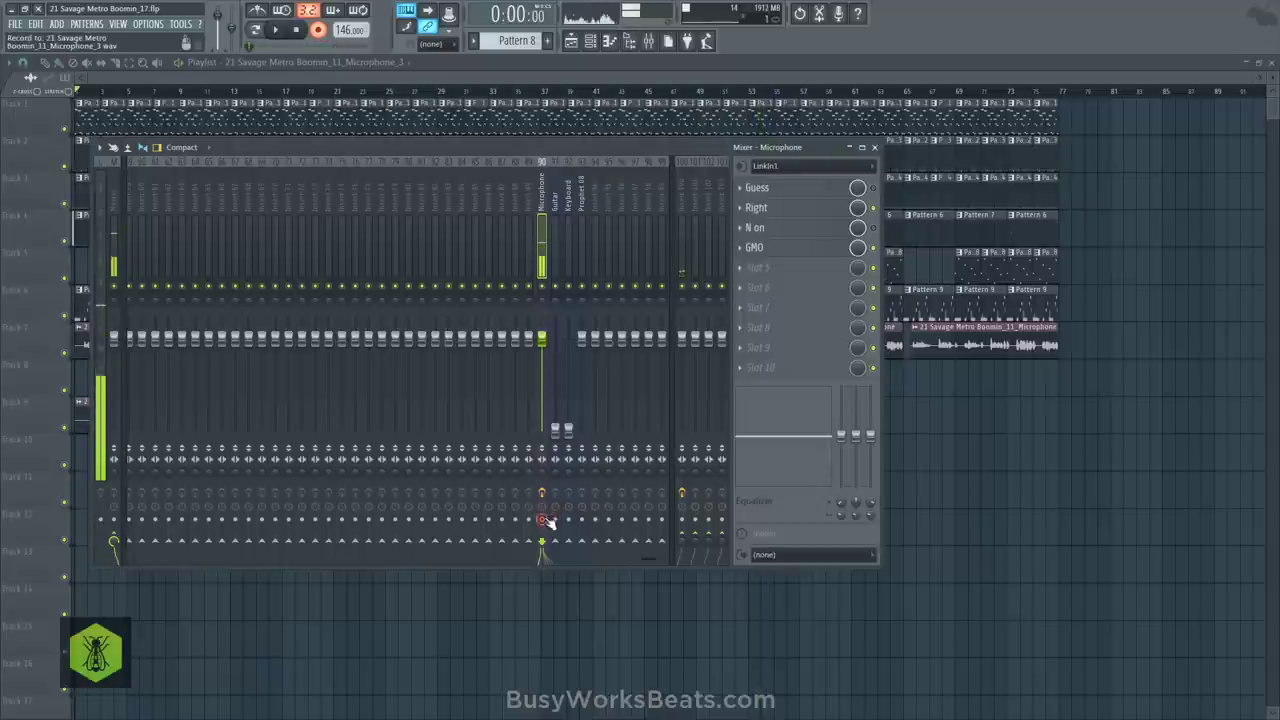
Disarm the Microphone track, turn off recording mode and start playback of the song
key(F9)
key(space)
click(320, 31)
key(space)
Route the new Microphone_3 channel to mixer track 11 in the channel rack and stop playback
click(590, 42)
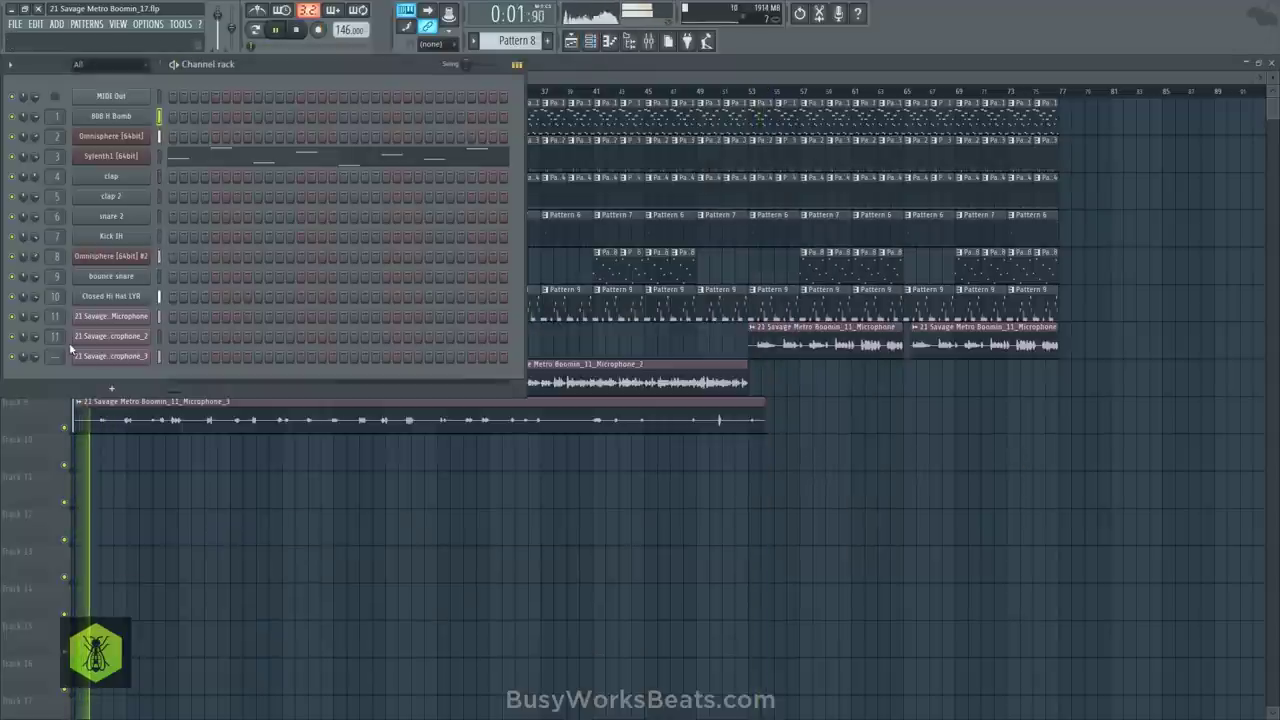
drag(55, 356, 55, 316)
key(space)
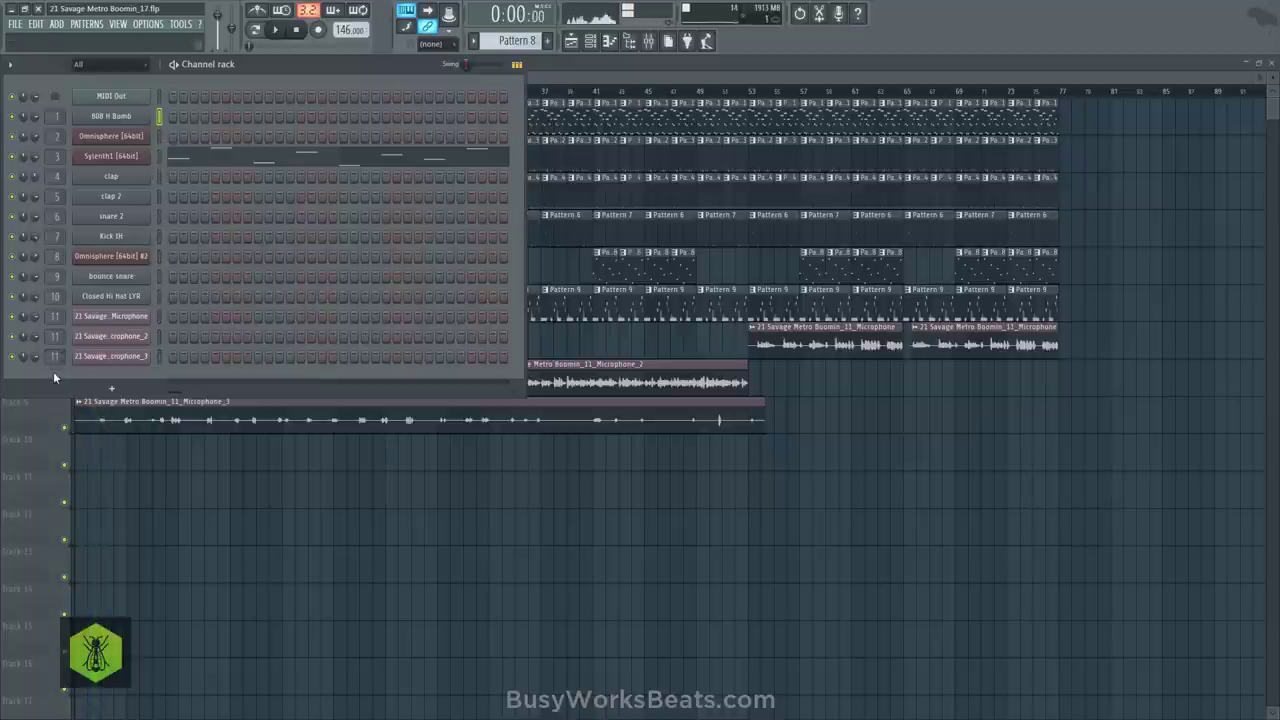
Play the song from the start with the new take and set the playlist's snap to (none)
key(space)
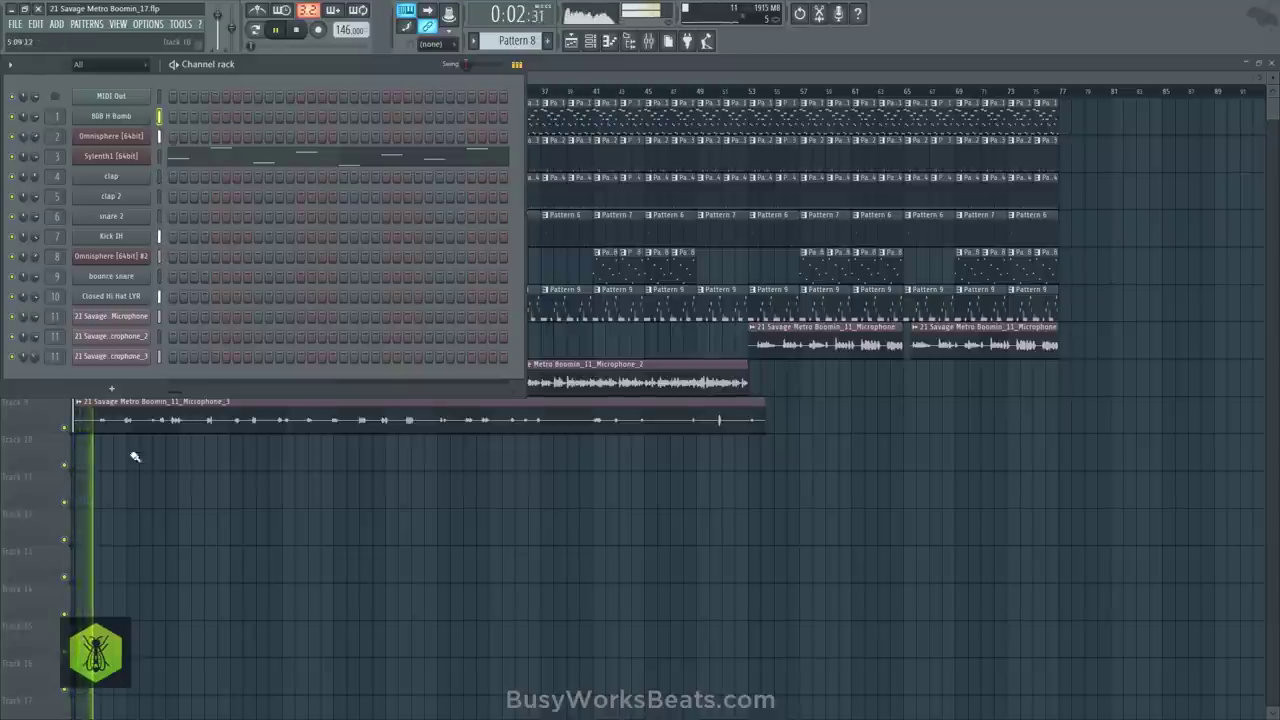
key(F6)
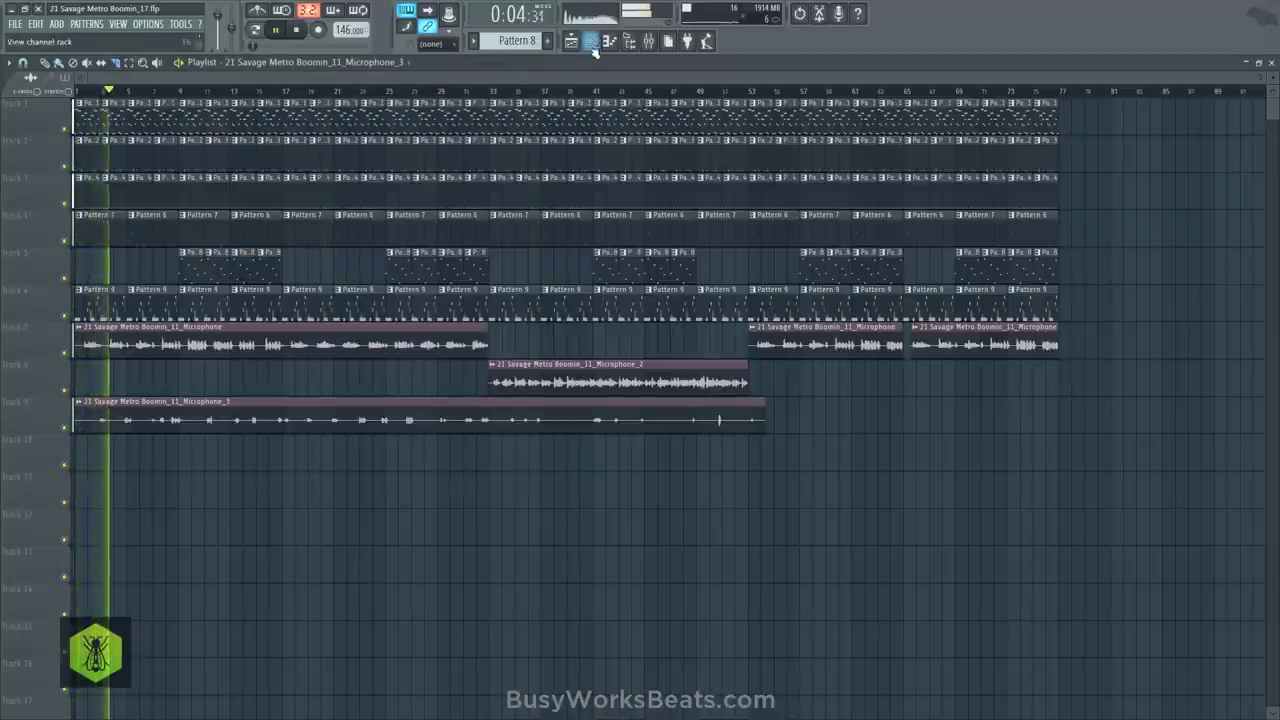
key(F6)
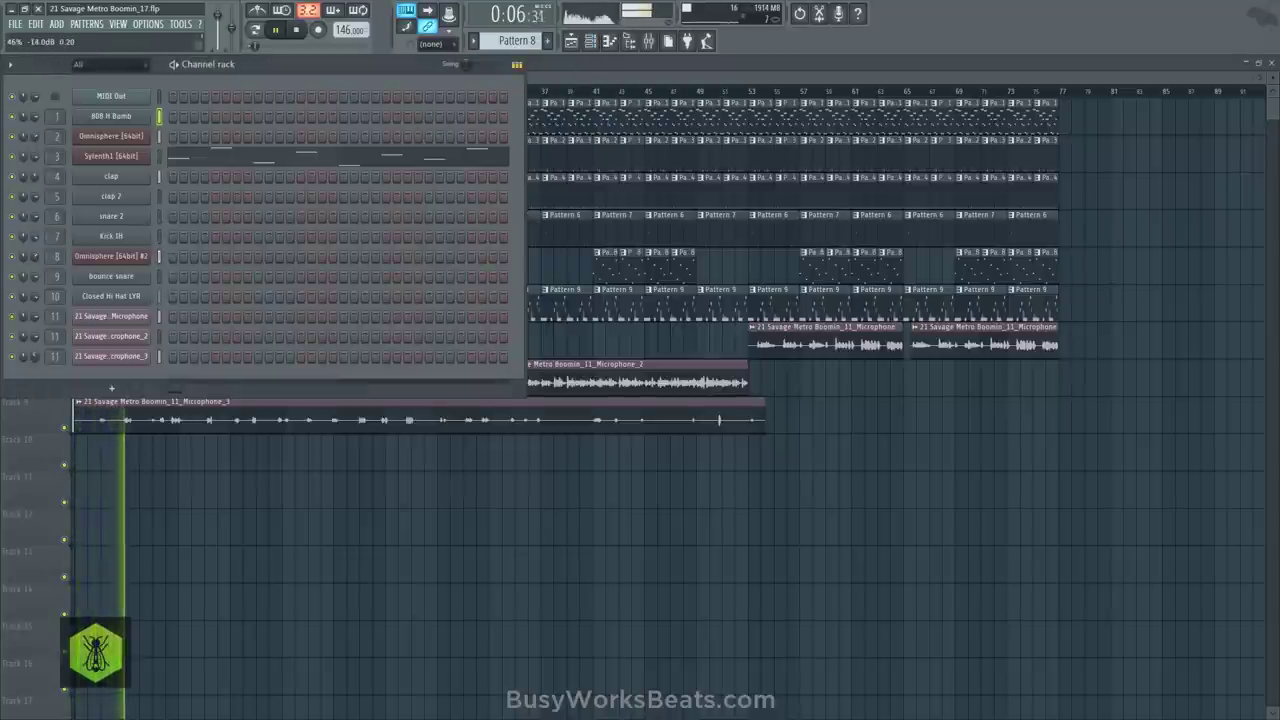
key(F6)
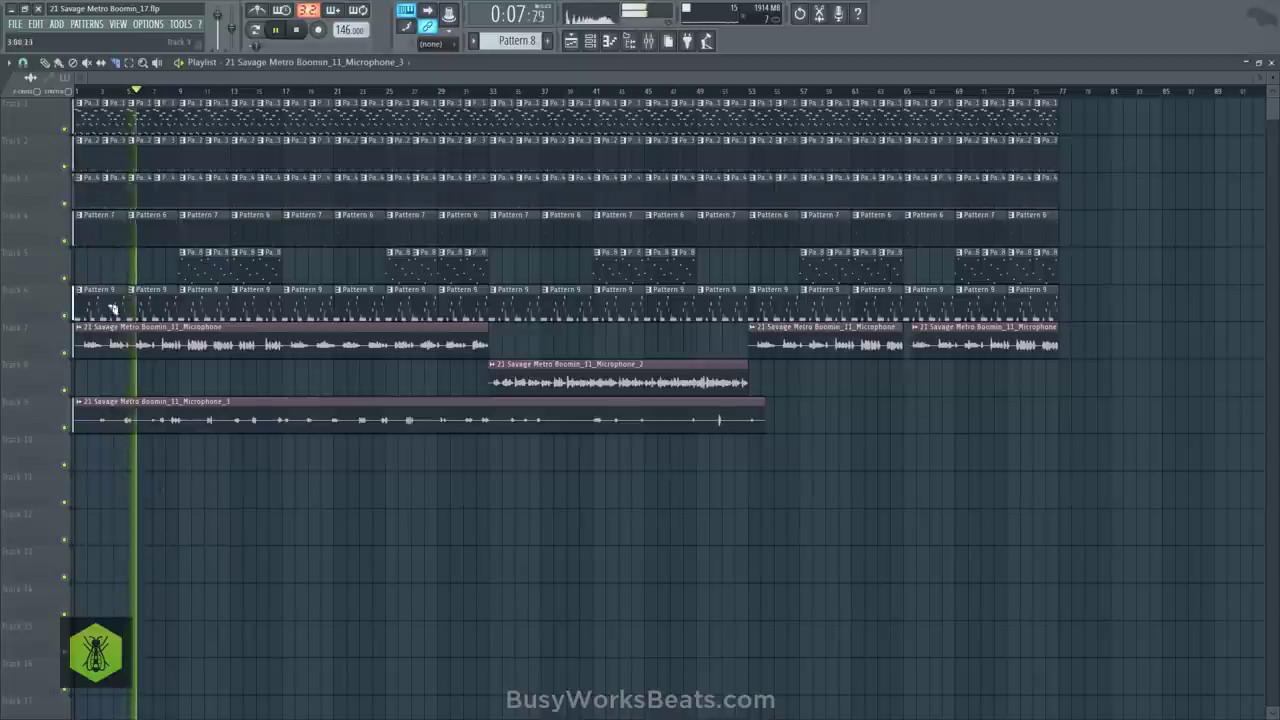
click(22, 62)
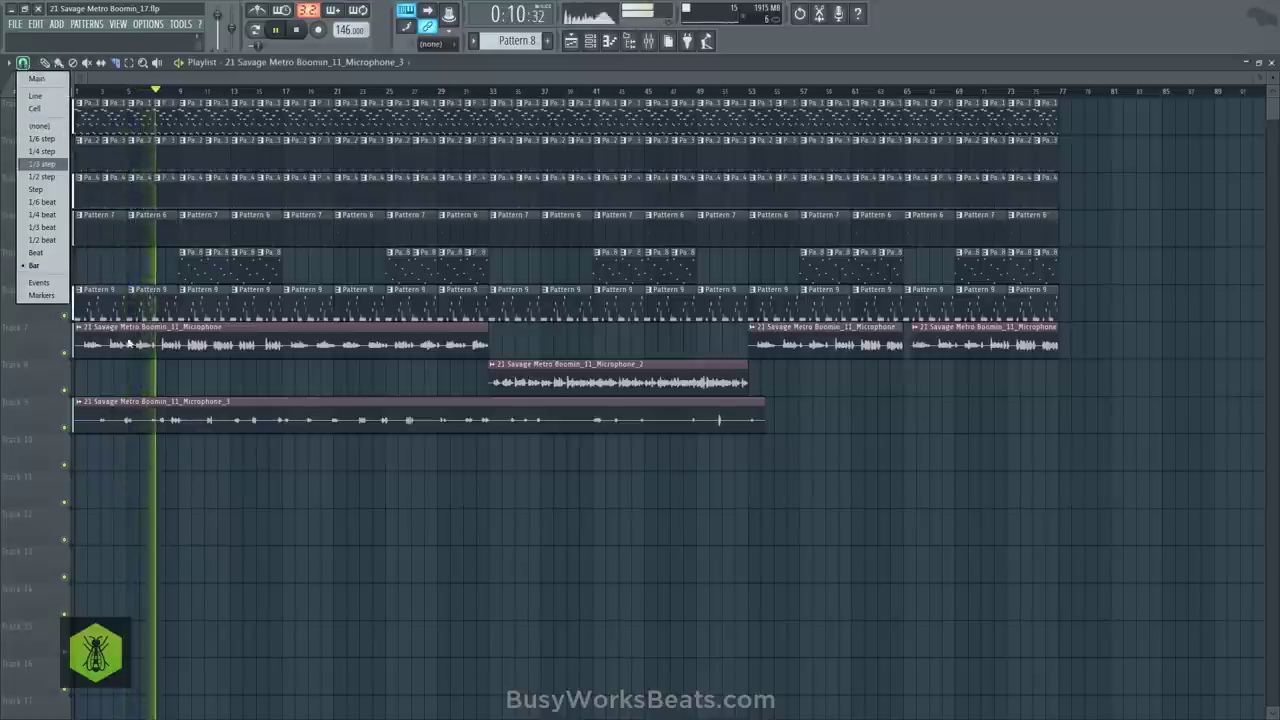
click(49, 127)
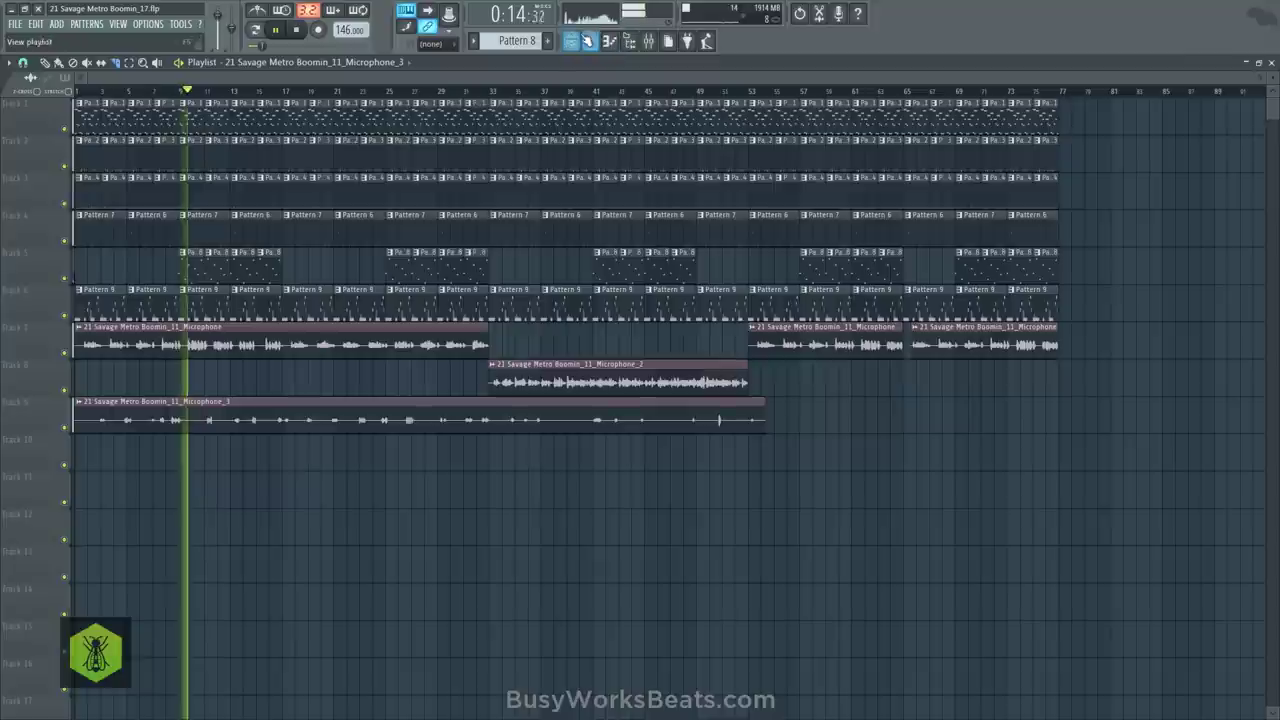
Find the Microphone track in the mixer and pull its volume all the way down
click(590, 41)
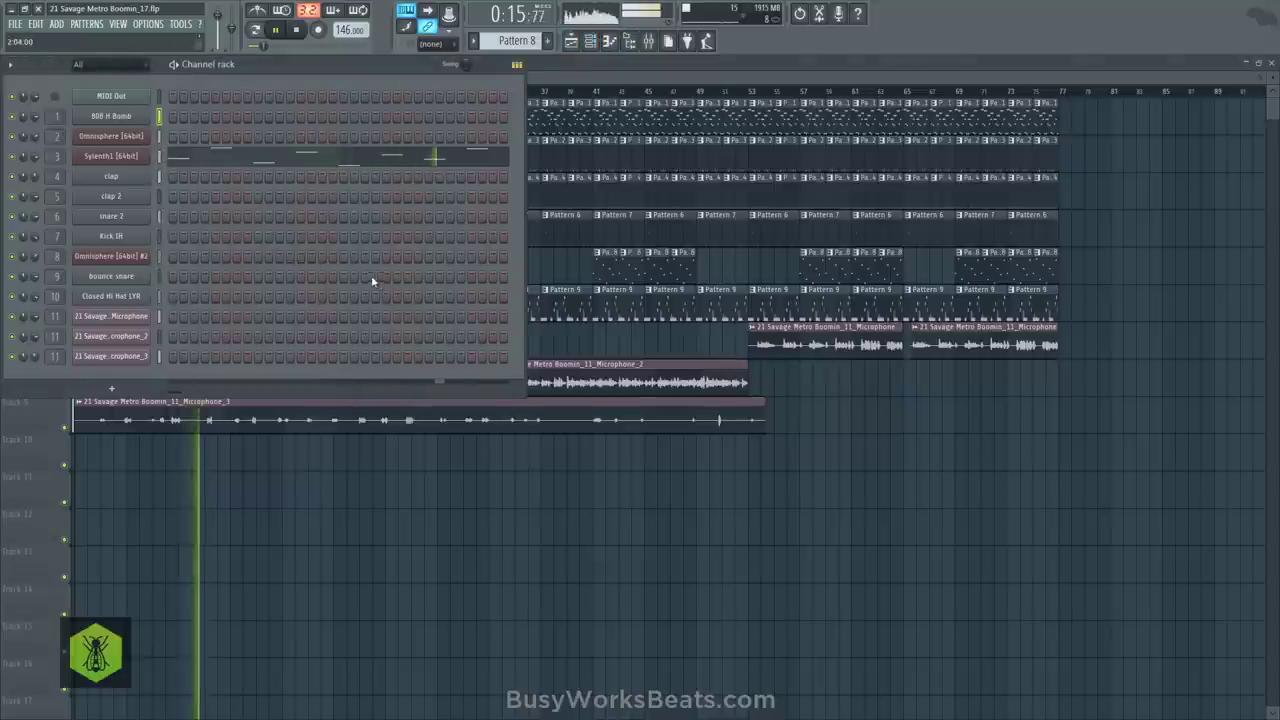
click(648, 41)
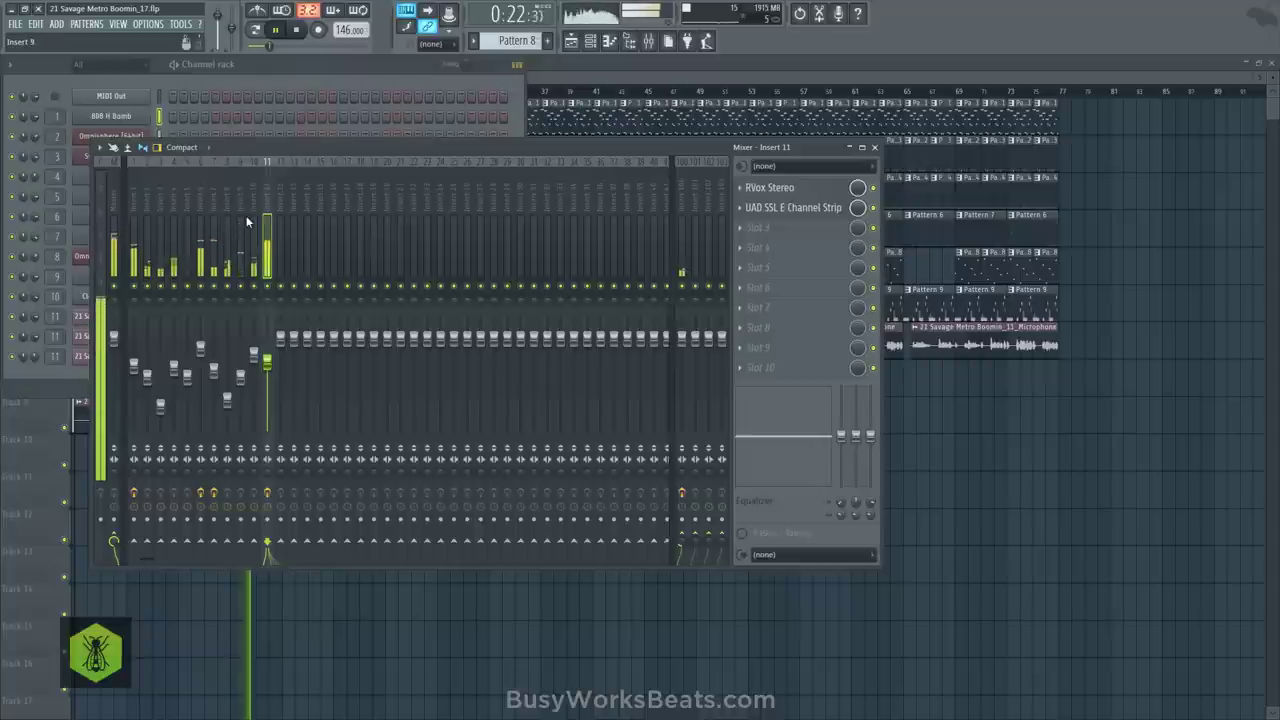
scroll(492, 274, down, 1)
scroll(492, 276, down, 15)
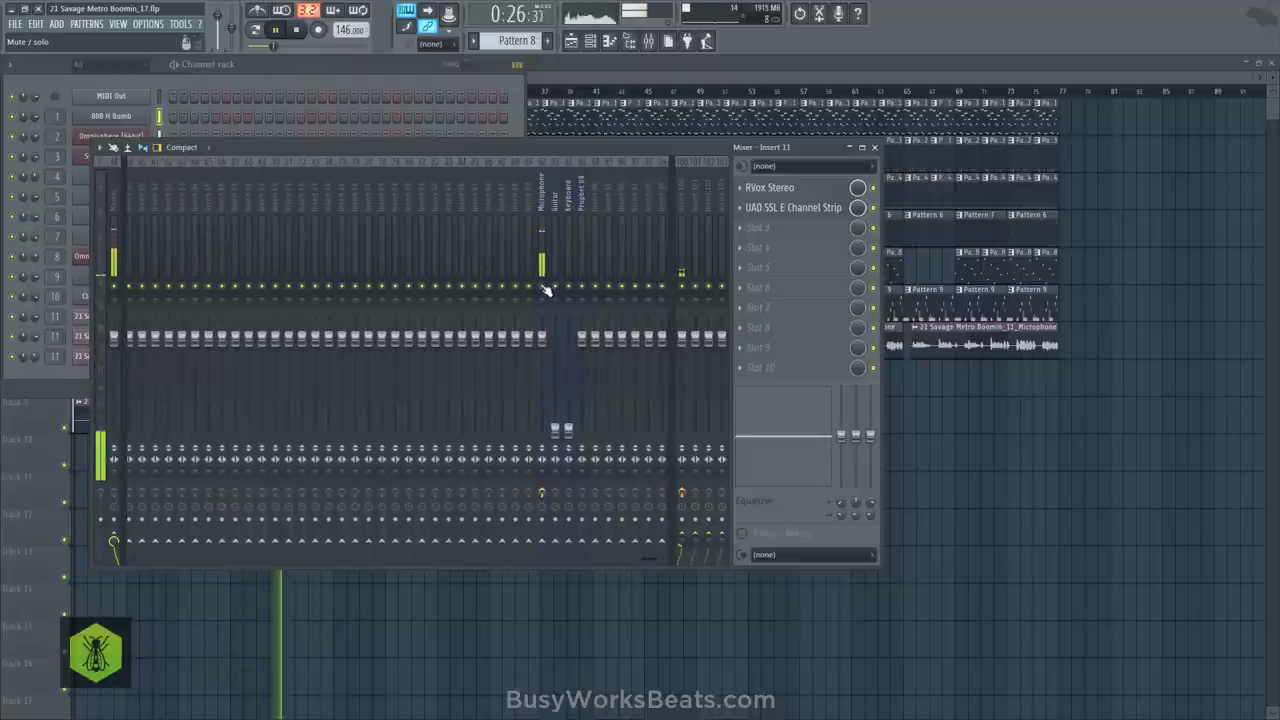
drag(542, 338, 548, 438)
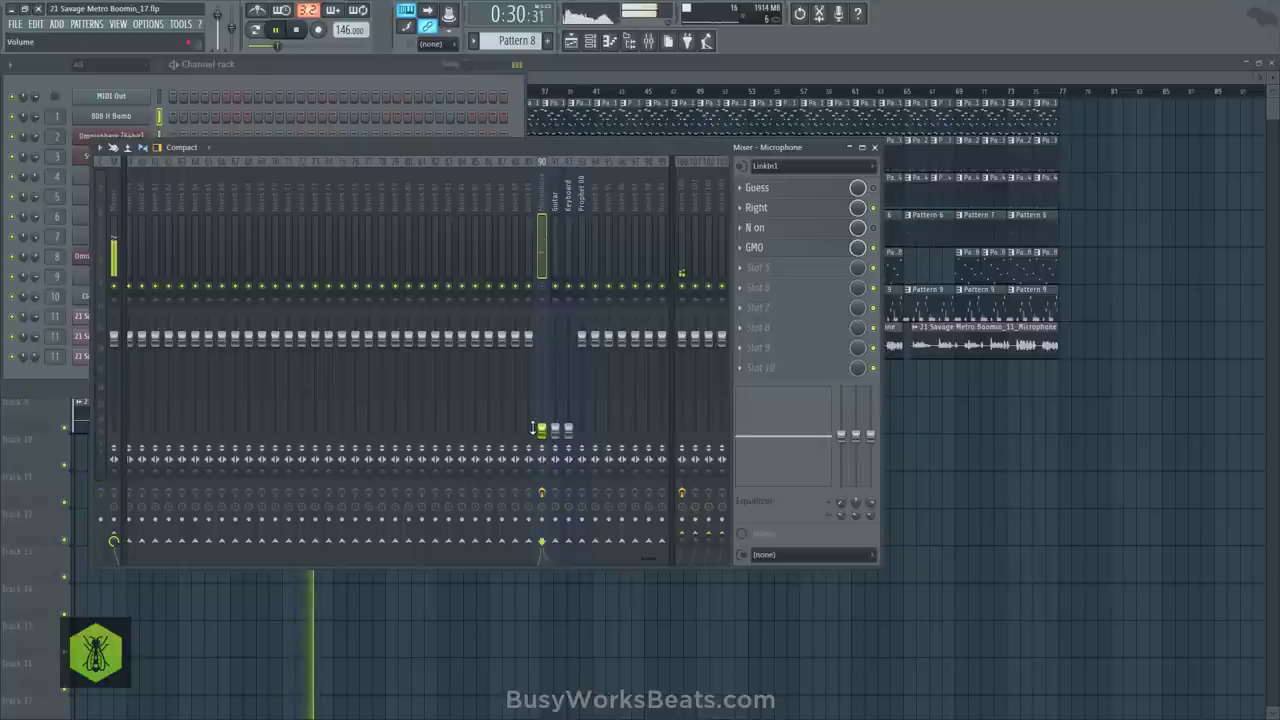
Rebalance the mixer volumes by raising Insert 1, setting Insert 7 to about 64% and Insert 6 to about 95%, and raising Insert 10
scroll(268, 210, up, 20)
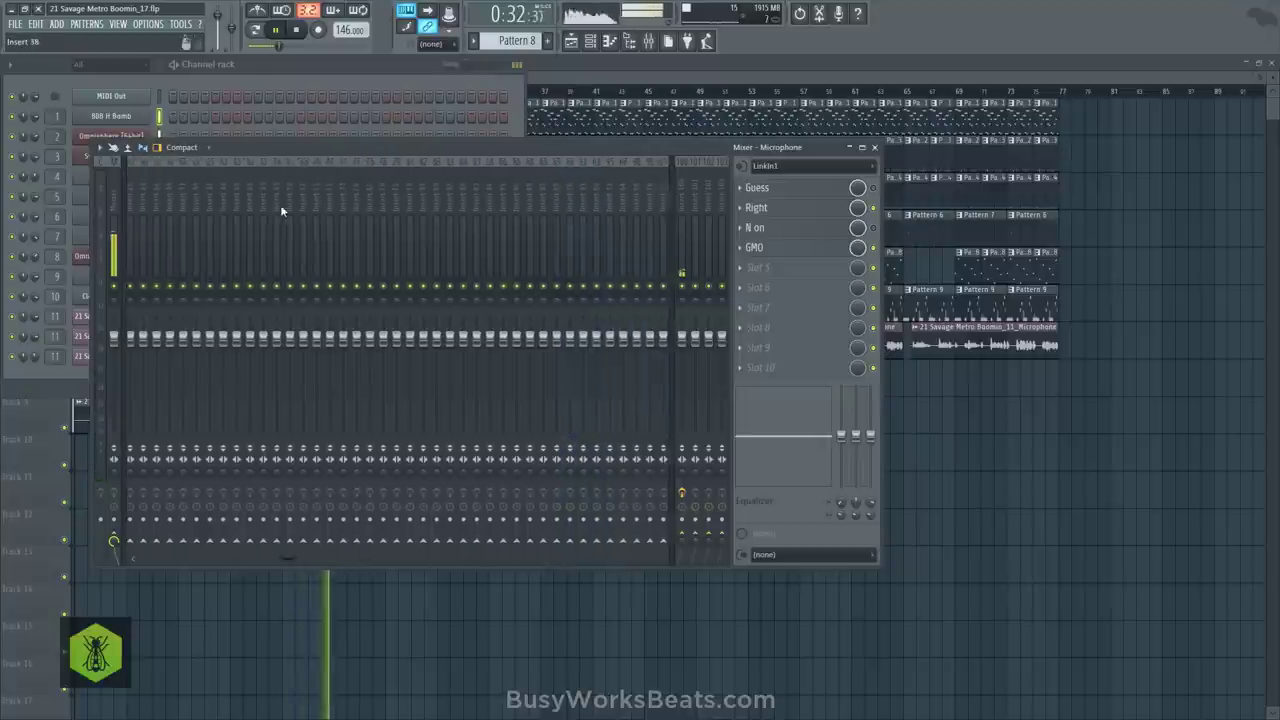
click(132, 200)
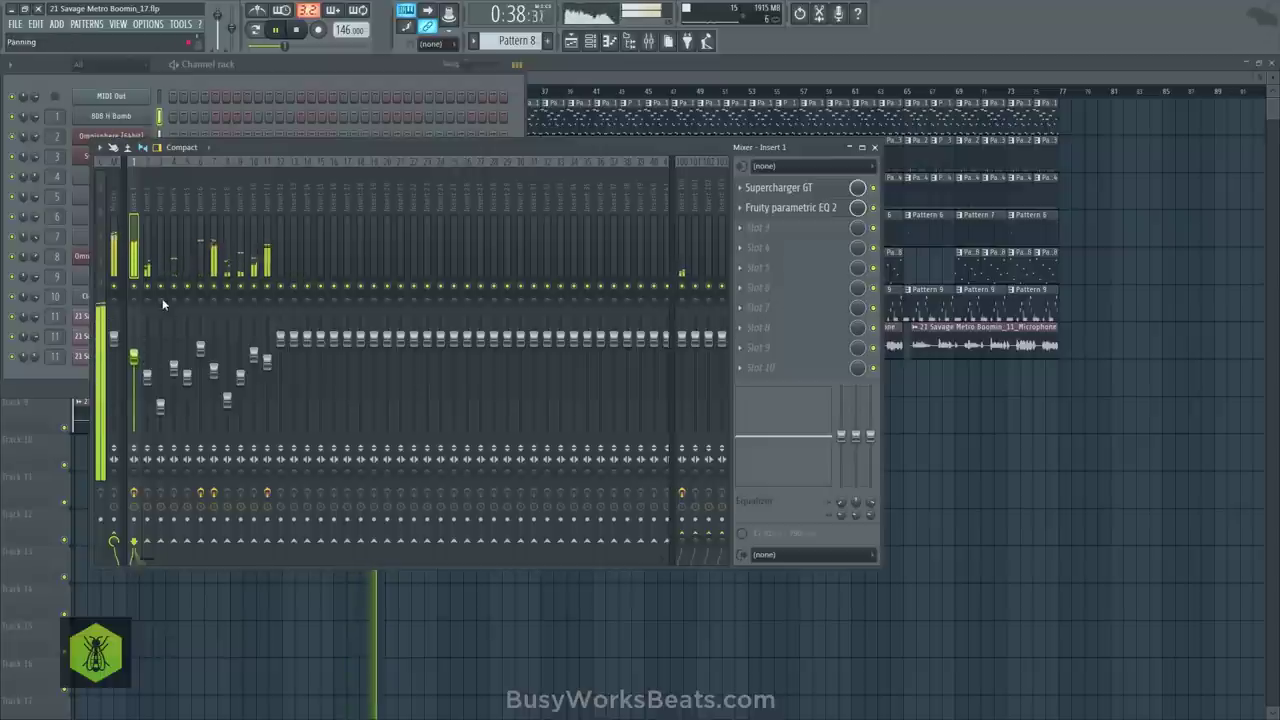
click(216, 208)
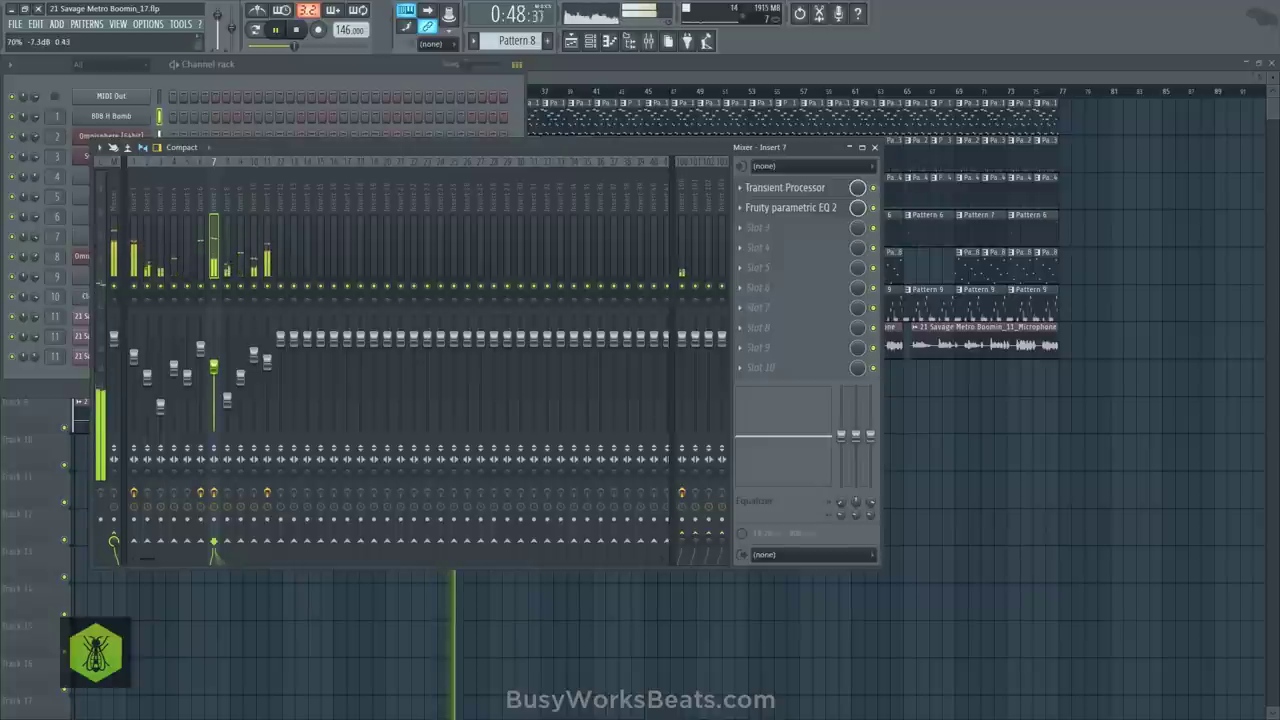
drag(214, 367, 214, 371)
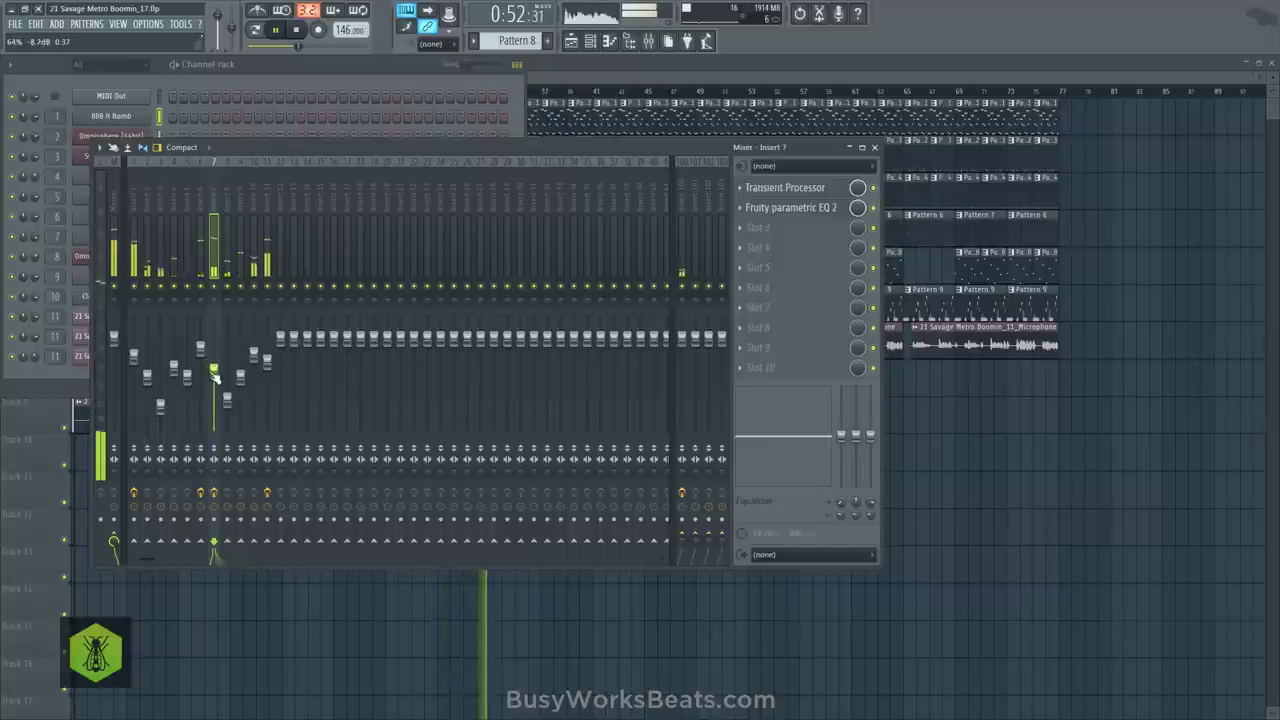
click(201, 345)
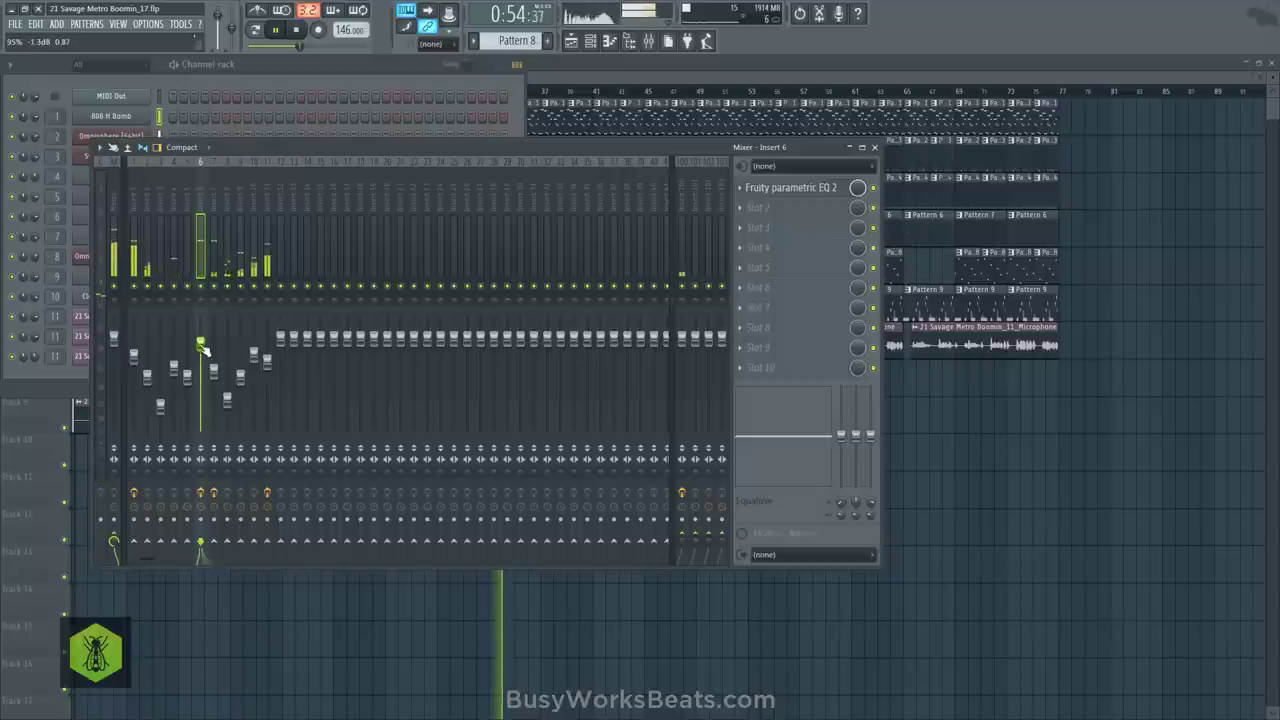
drag(201, 345, 254, 349)
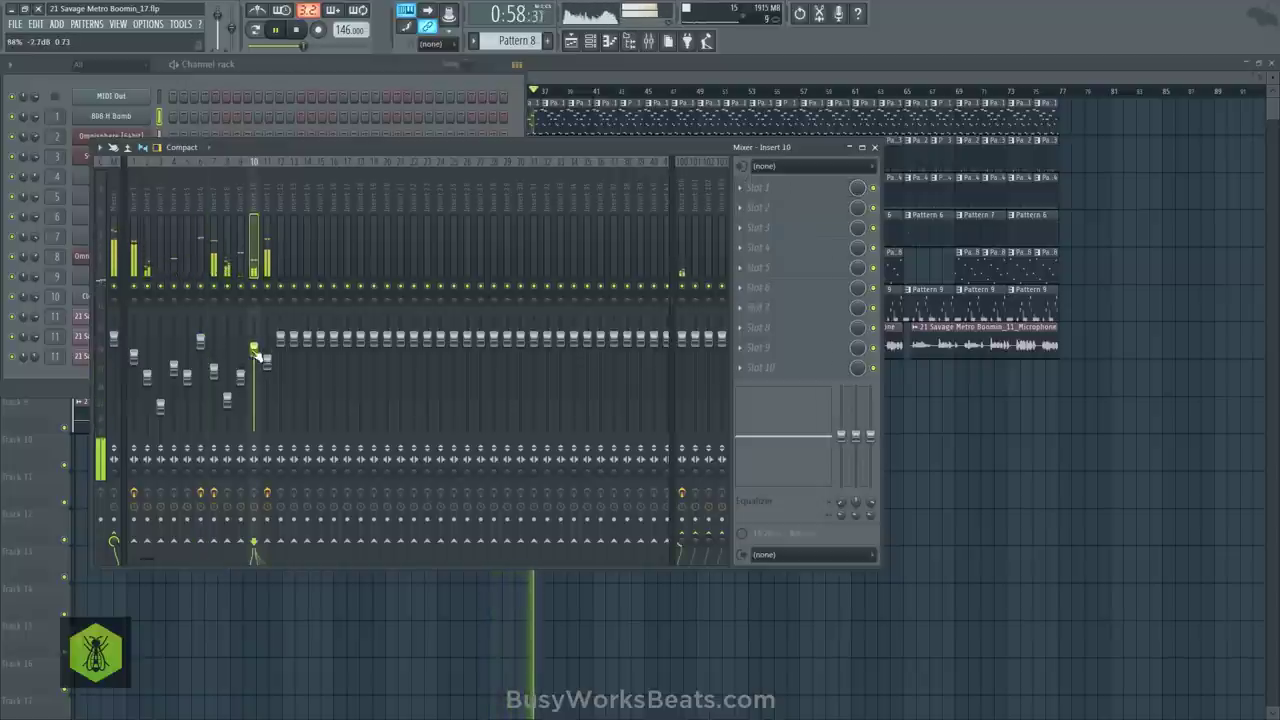
Add Fruity Stereo Enhancer to the first effect slot of Insert 10, offset its phase slightly to the right, and close it
click(760, 187)
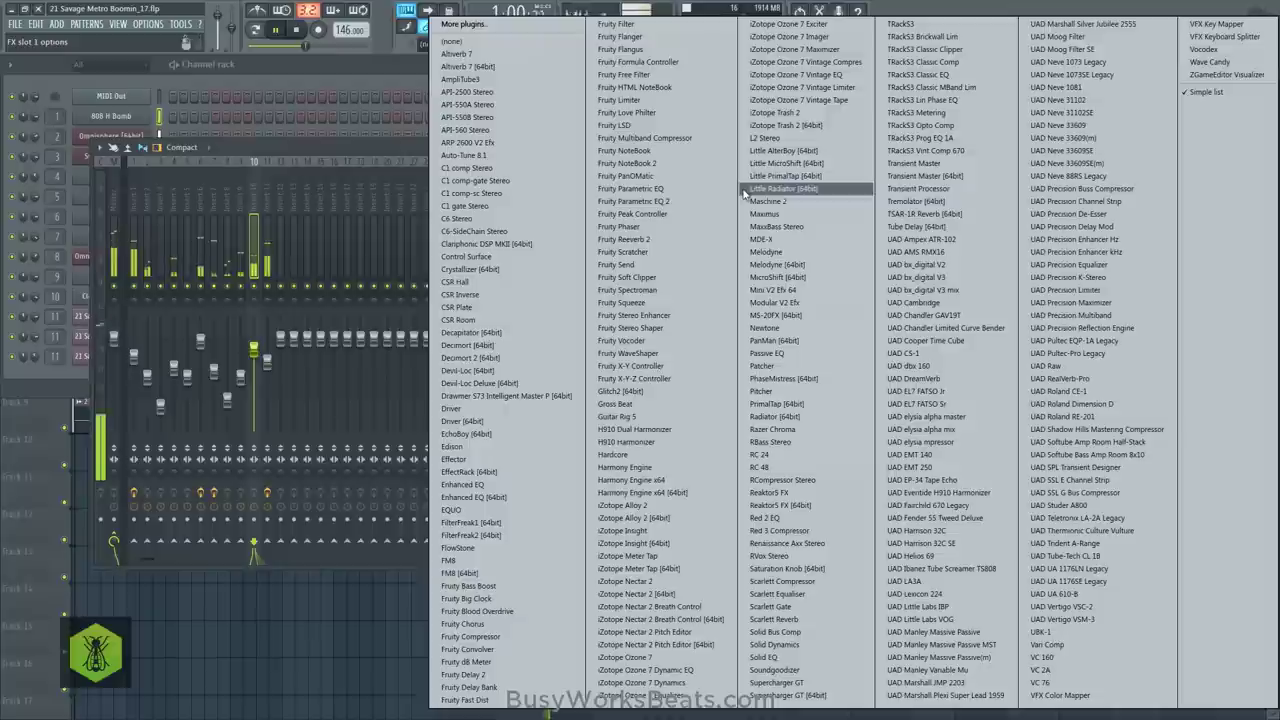
click(690, 315)
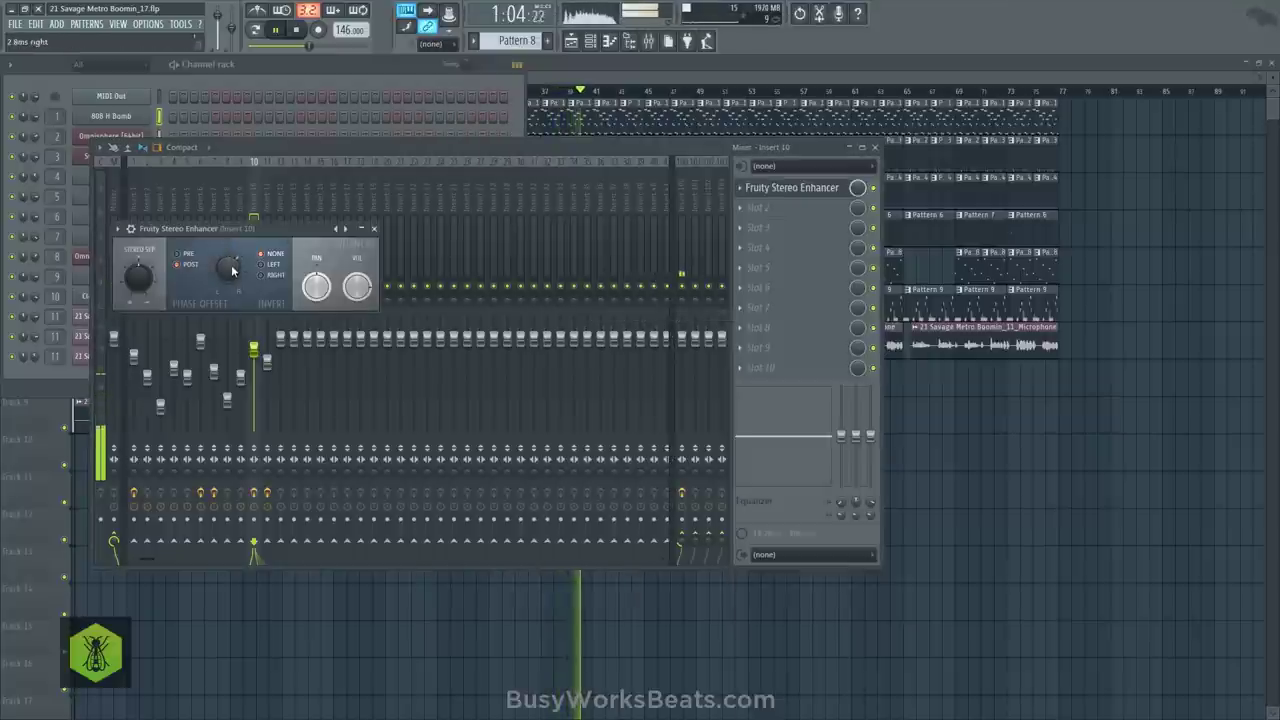
click(373, 229)
Slightly lower the volume of Insert 10 and set the volume of Insert 11 to about 78%
drag(252, 349, 271, 362)
click(268, 205)
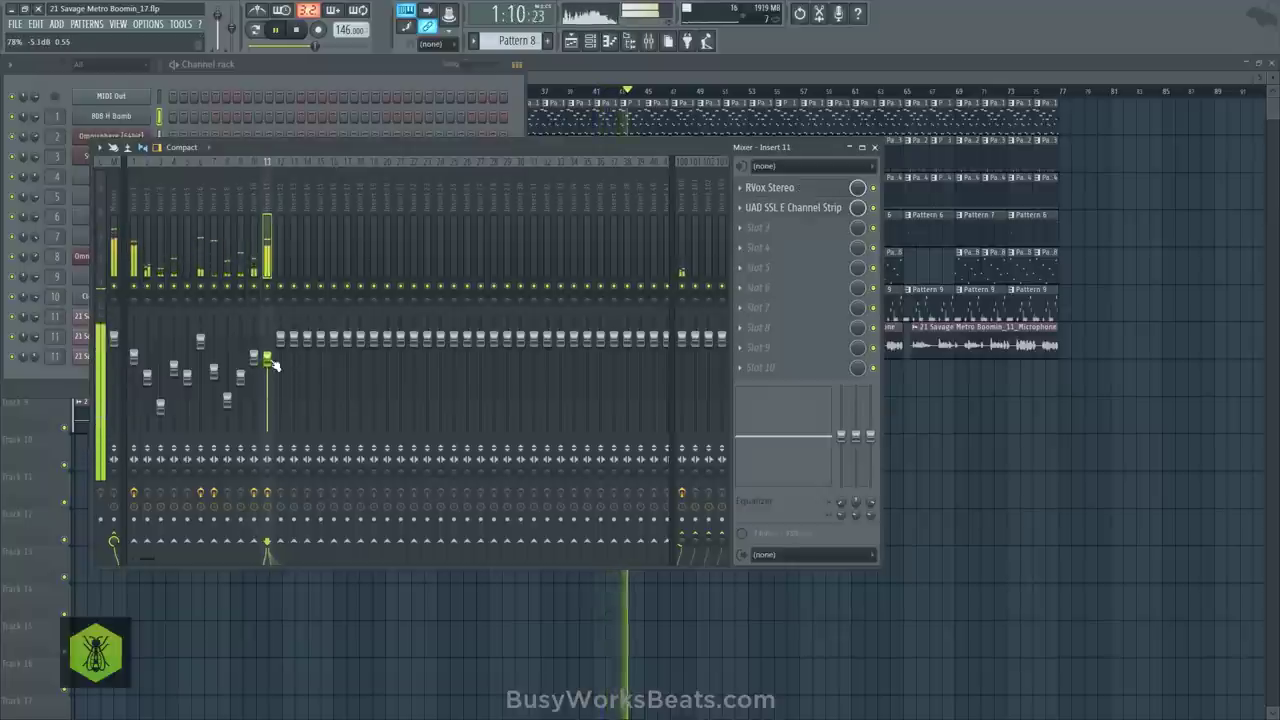
Raise the volume of Insert 4 in the mixer to just below the level of Insert 6
click(257, 75)
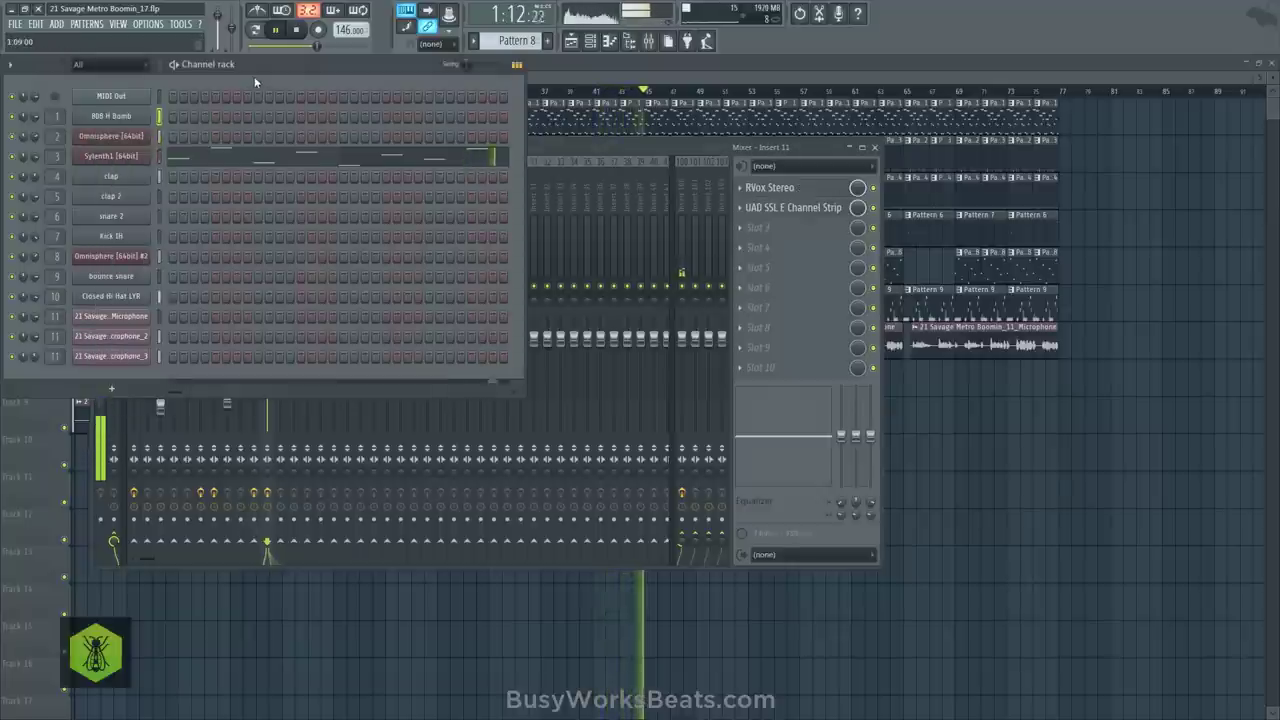
click(547, 150)
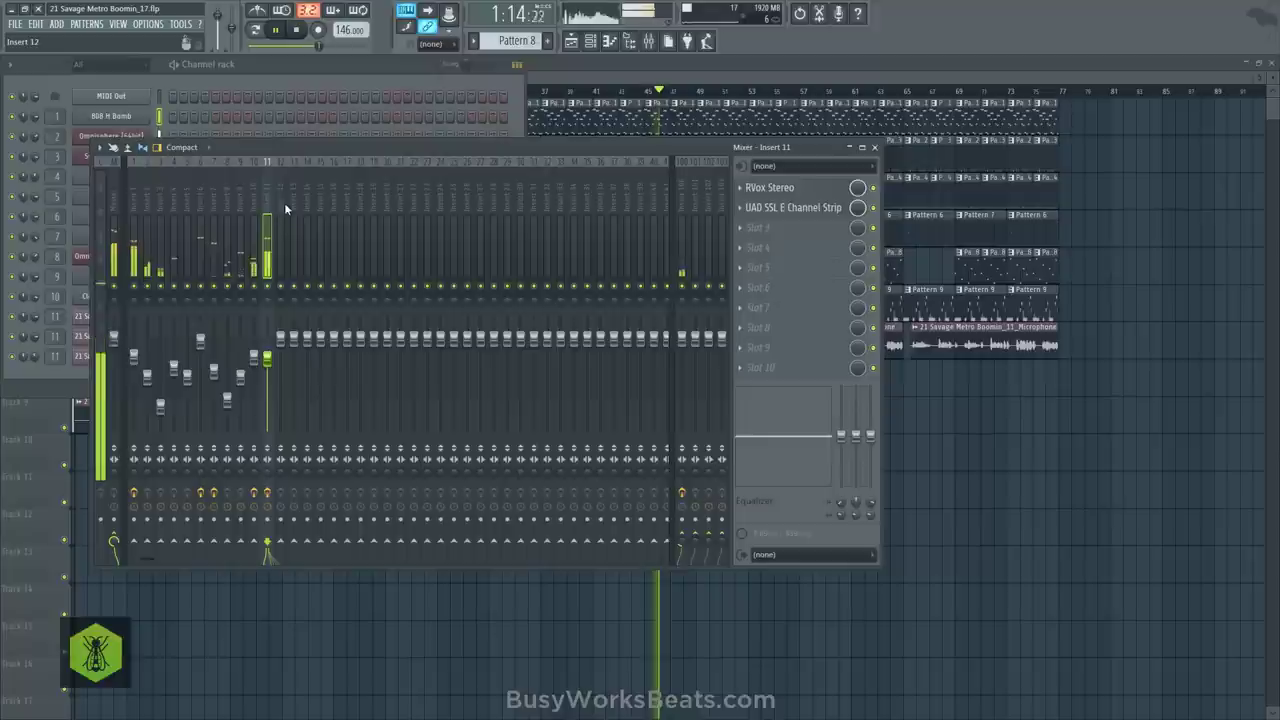
click(200, 190)
click(172, 201)
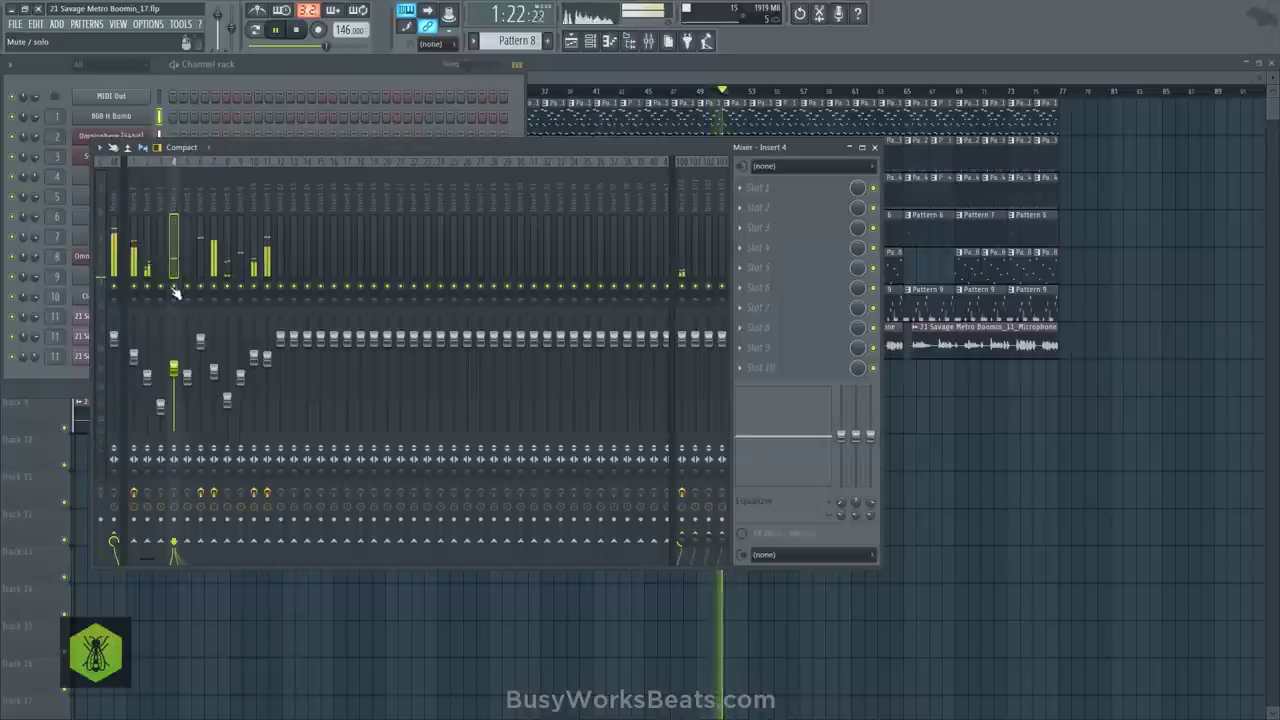
drag(173, 369, 173, 345)
Copy the Microphone_3 clip to Track 10 starting at bar 53, and trim the original's end on Track 9 to about bar 52
click(1028, 454)
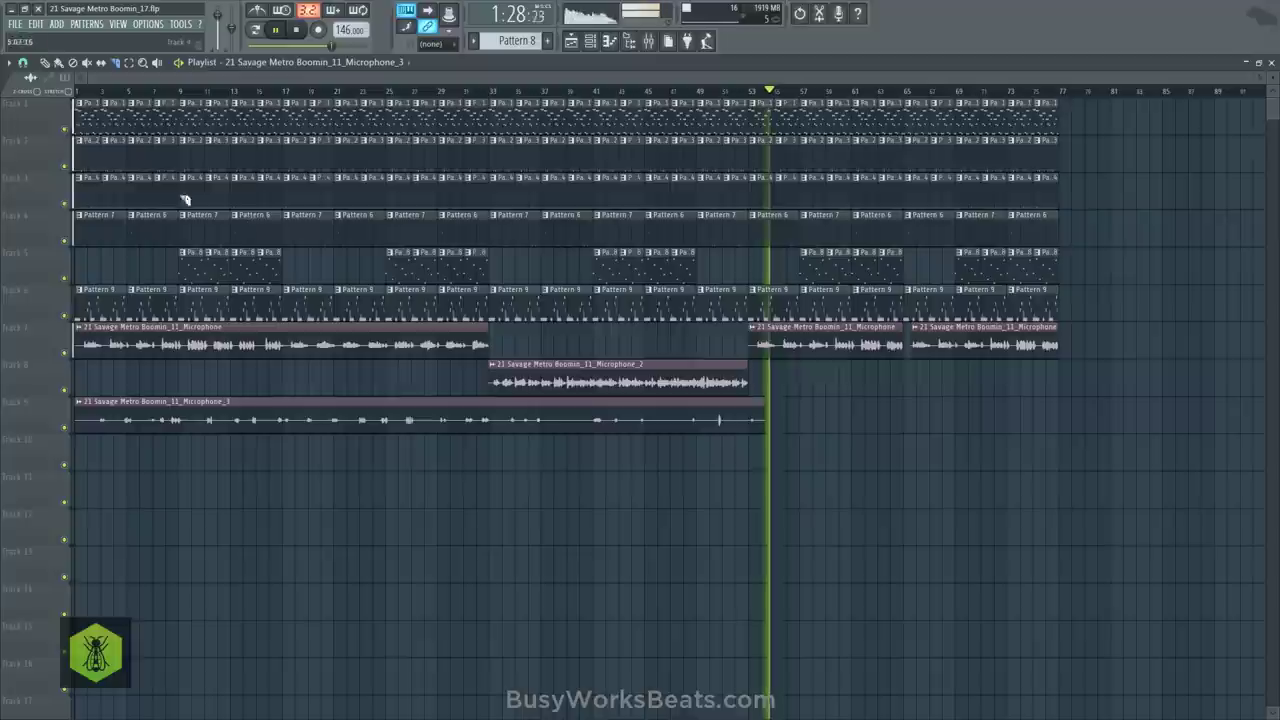
click(23, 63)
click(40, 266)
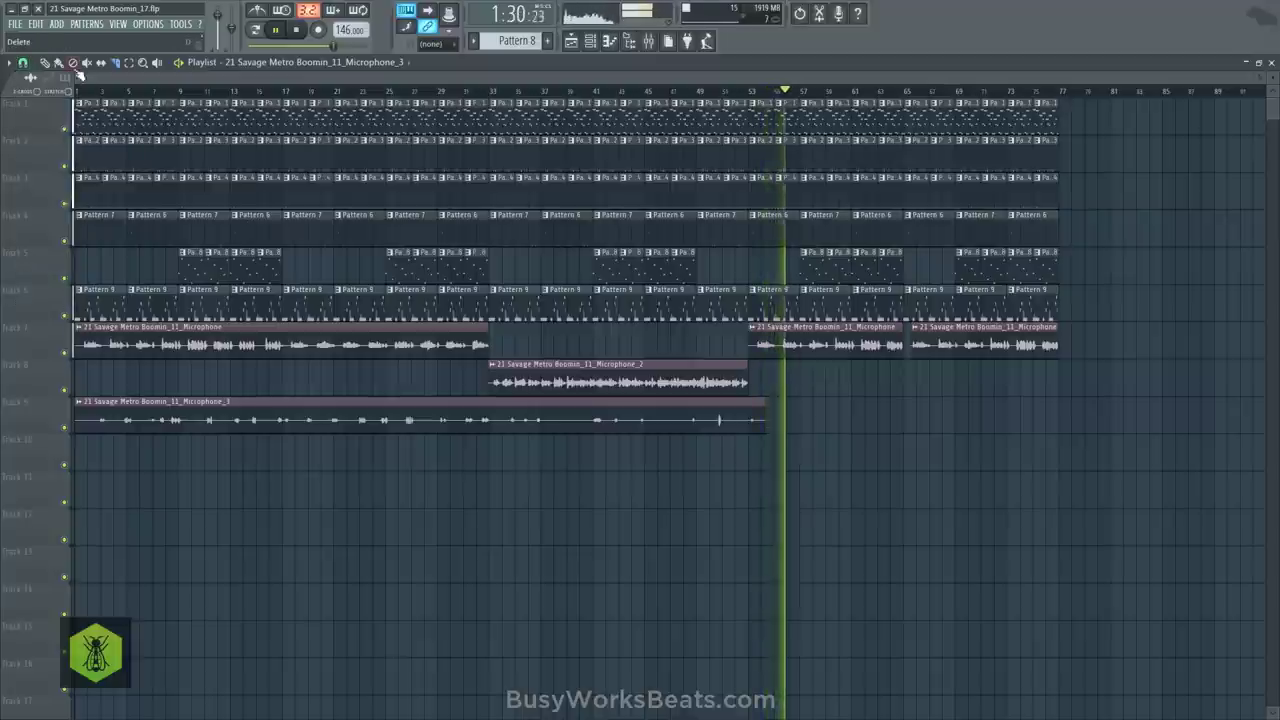
drag(189, 433, 800, 462)
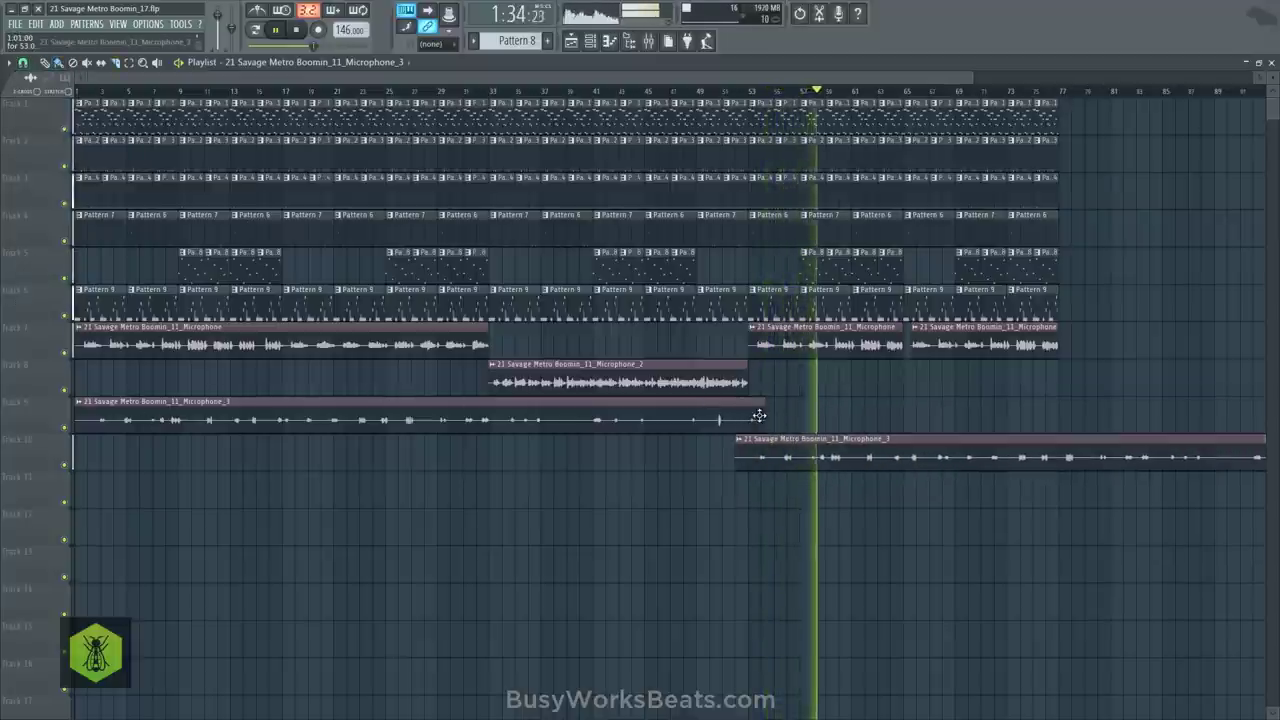
drag(744, 411, 739, 411)
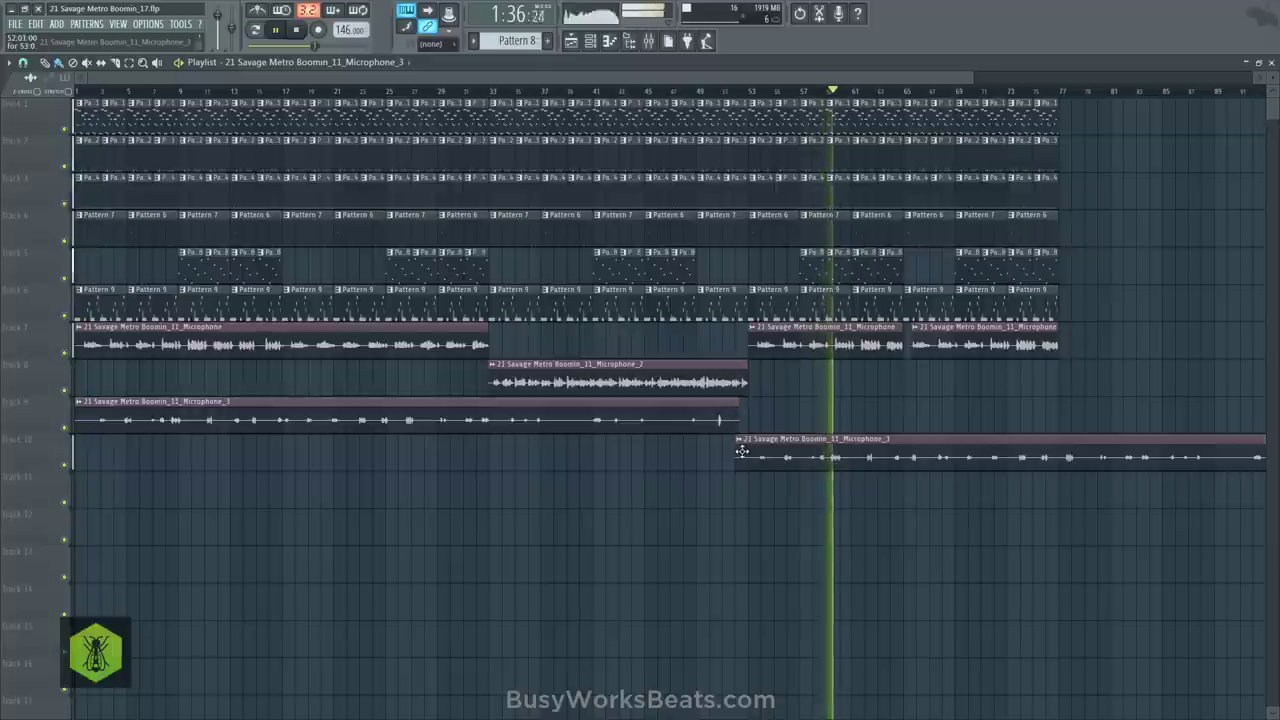
drag(736, 457, 746, 457)
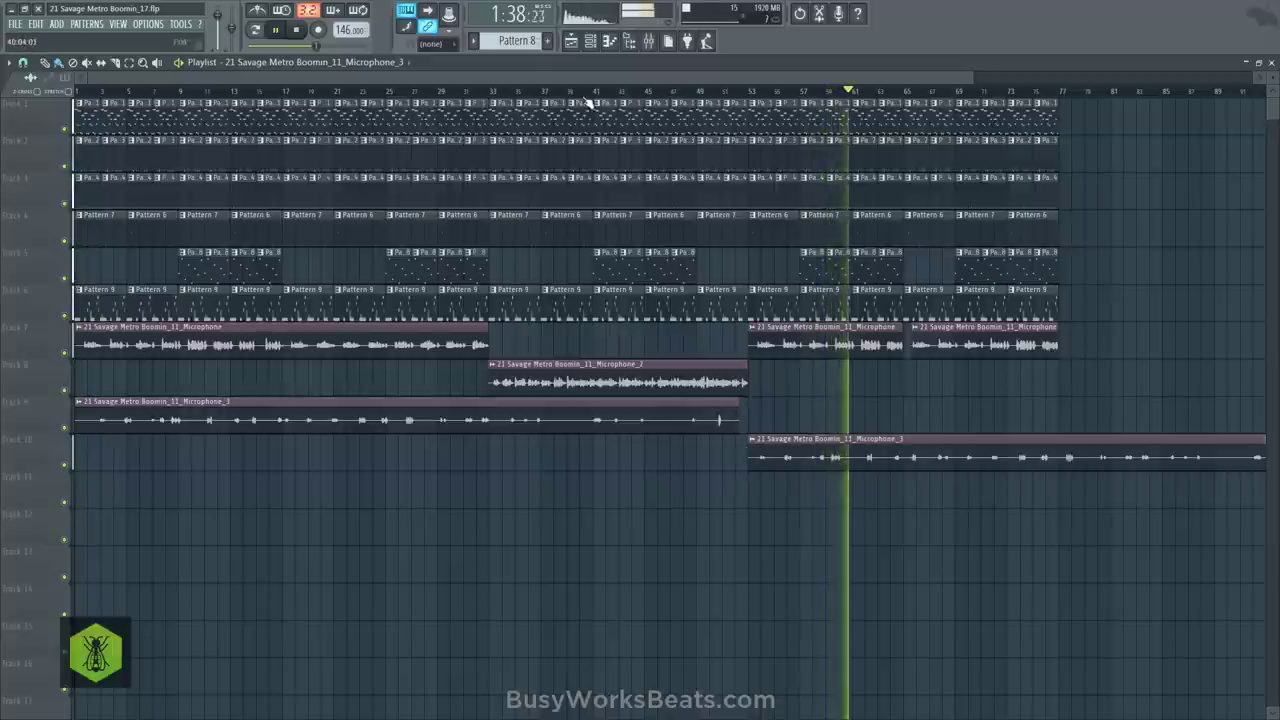
Trim the end of the copied Microphone_3 clip on Track 10 back to about bar 76
scroll(582, 103, down, 2)
scroll(585, 76, down, 2)
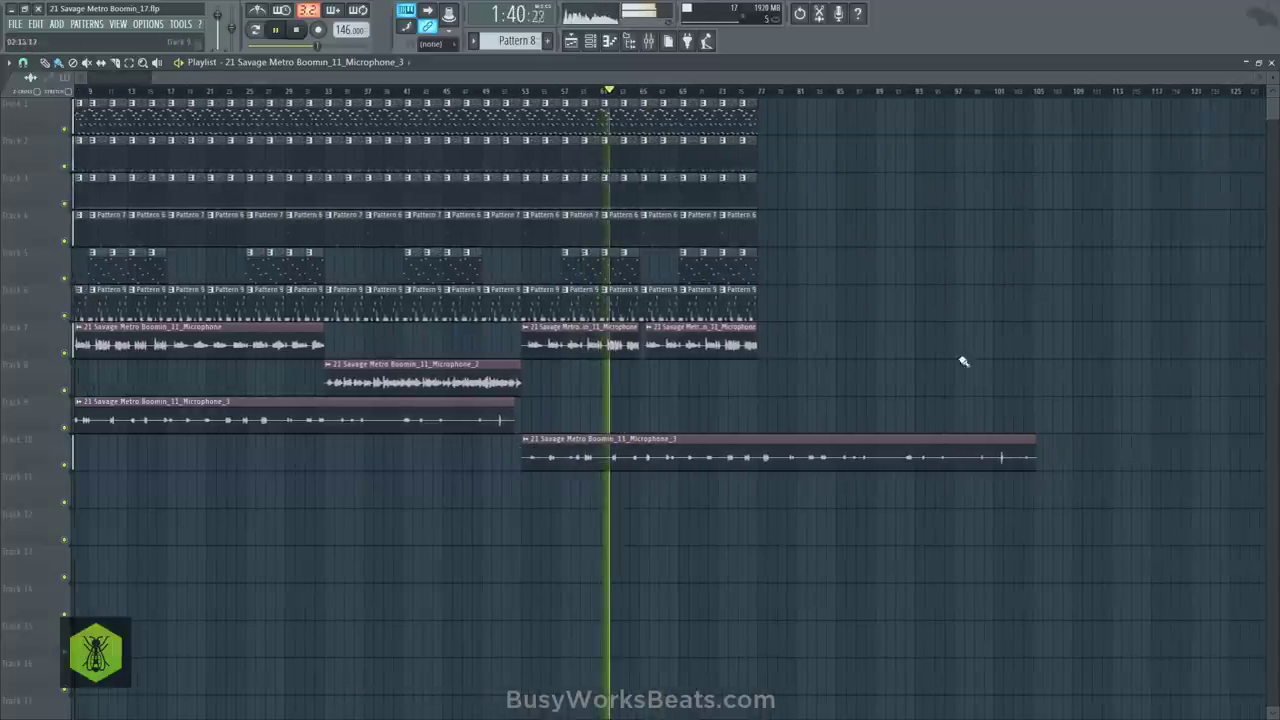
drag(1034, 452, 750, 457)
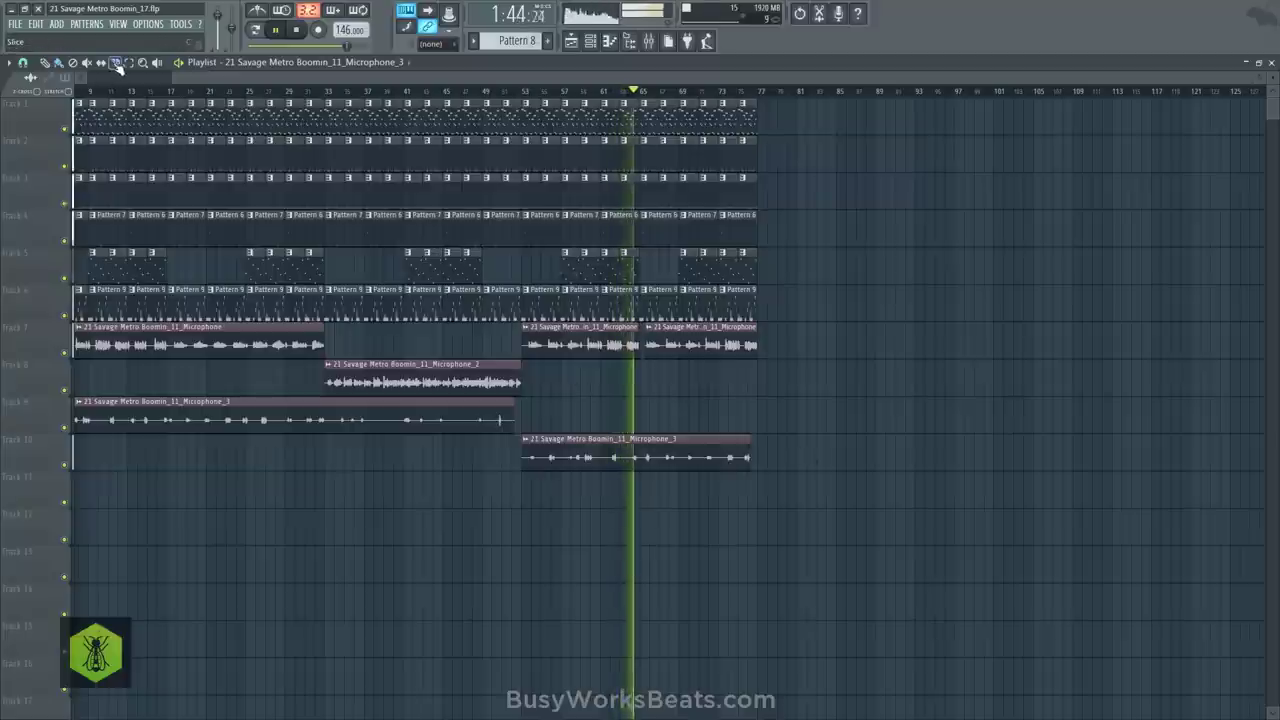
Slice the Track 10 clip at about bar 65, delete its second piece, and place a copy of the first piece there
click(22, 62)
click(38, 266)
drag(645, 436, 643, 472)
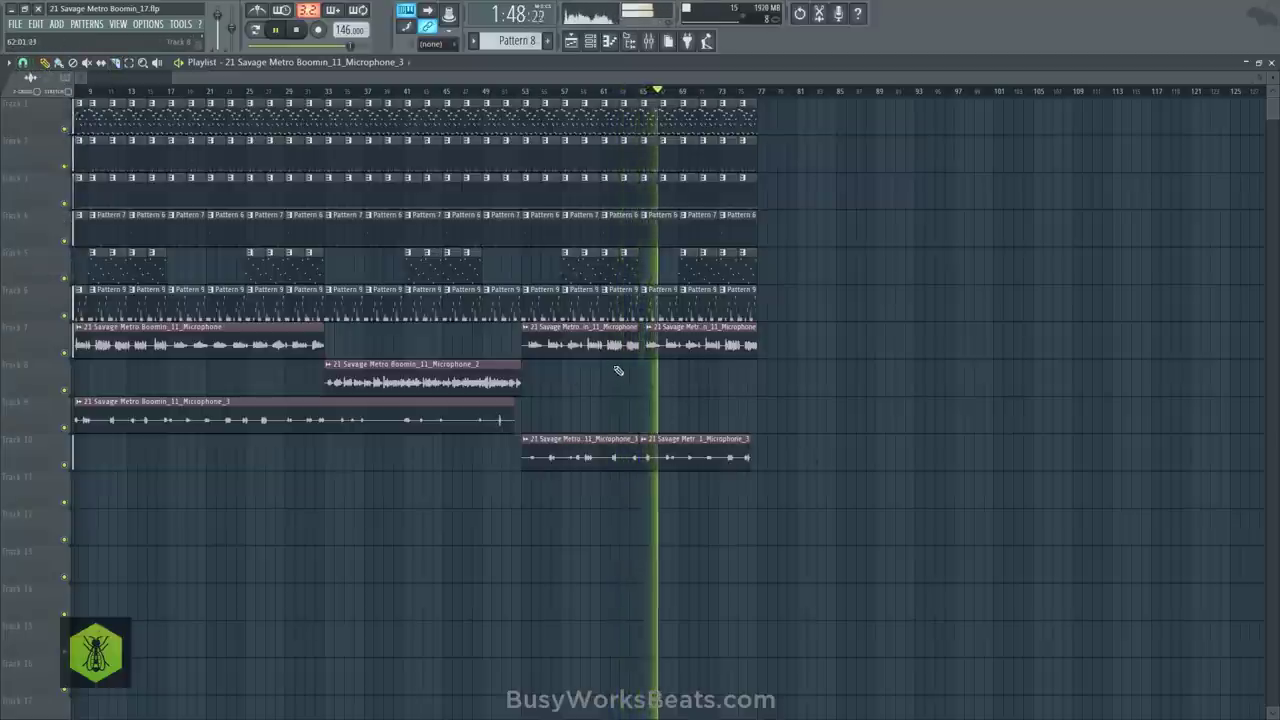
right_click(674, 465)
click(562, 457)
mouse_move(562, 457)
mouse_down()
mouse_move(706, 450)
mouse_move(675, 446)
mouse_up()
Set the send level from Insert 11 to Insert 100 to about 62%
click(655, 44)
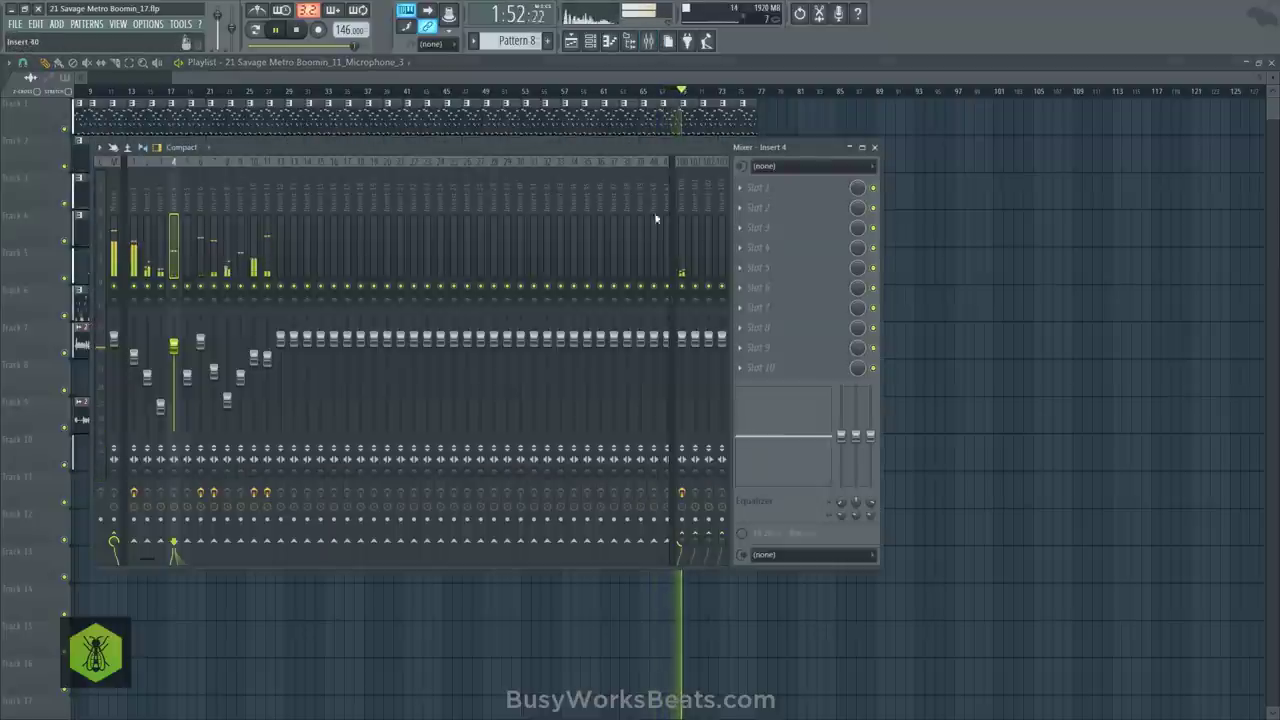
click(683, 194)
click(269, 214)
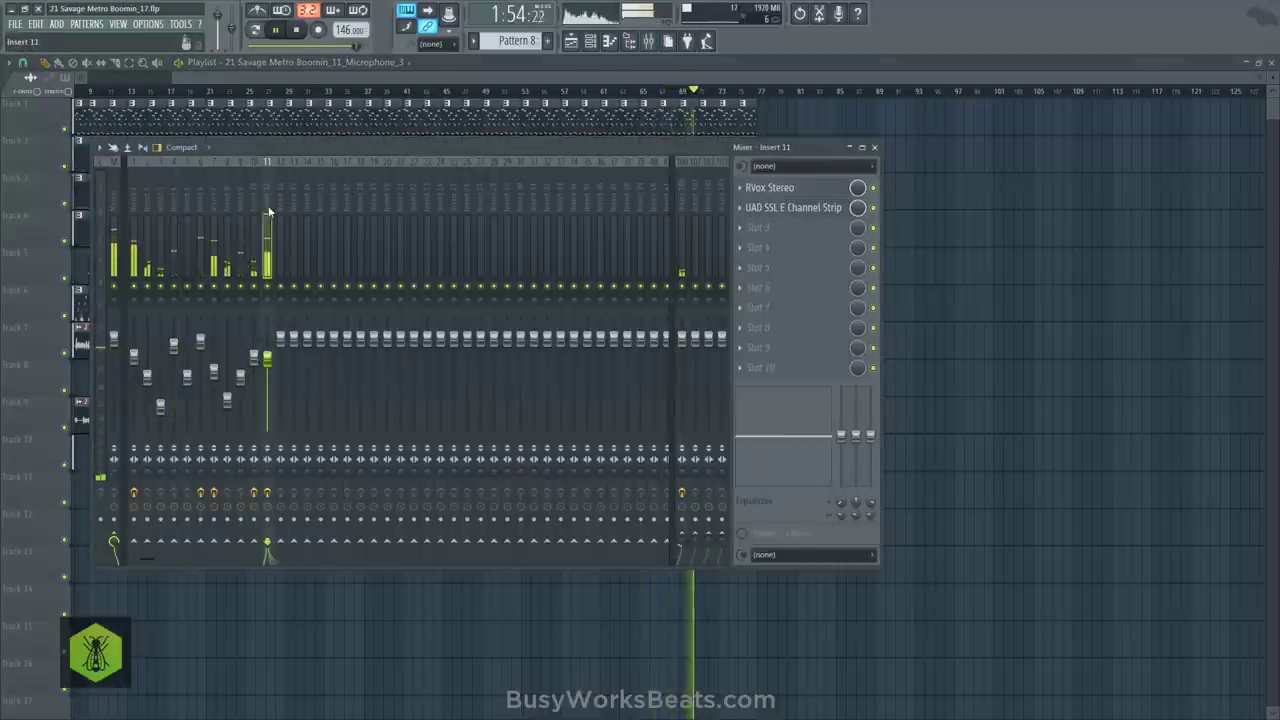
click(684, 541)
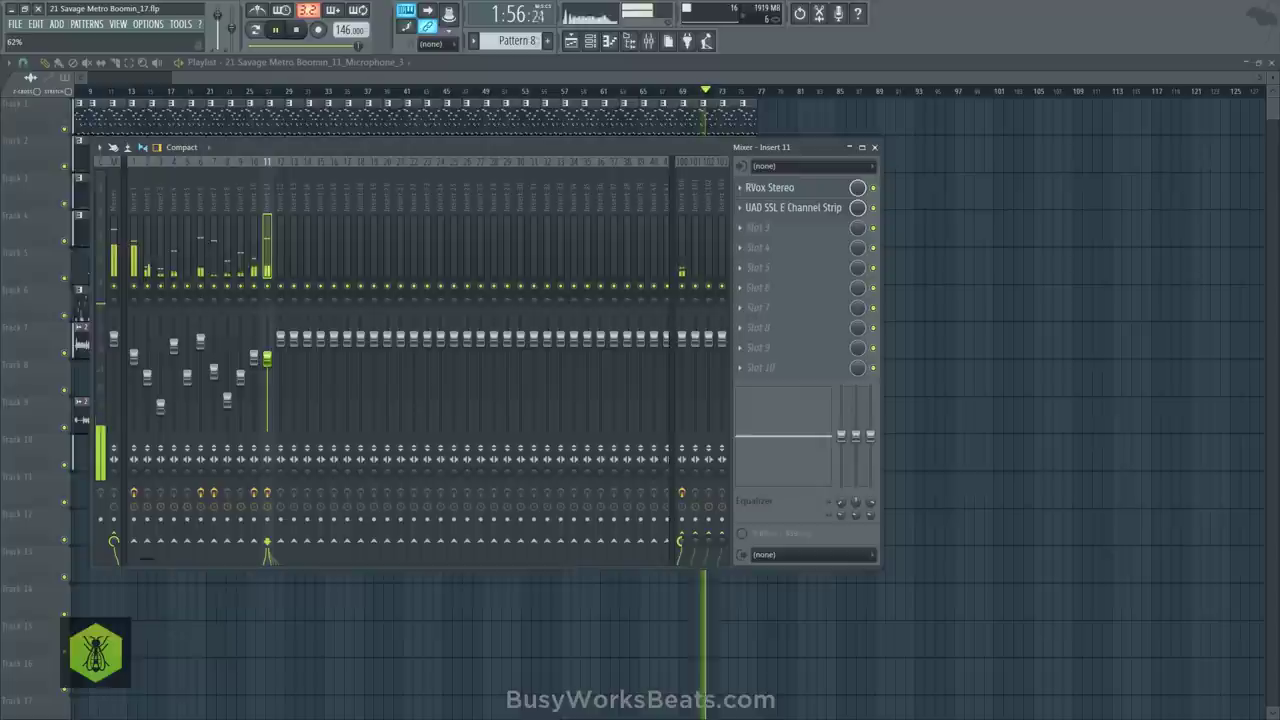
Adjust the UAD Lexicon 224 on Insert 100 by lowering its bass and mid reverb times and depth and slightly raising treble decay
click(683, 220)
click(790, 188)
mouse_move(114, 443)
mouse_down()
mouse_move(112, 410)
mouse_move(93, 452)
mouse_up()
drag(121, 406, 122, 413)
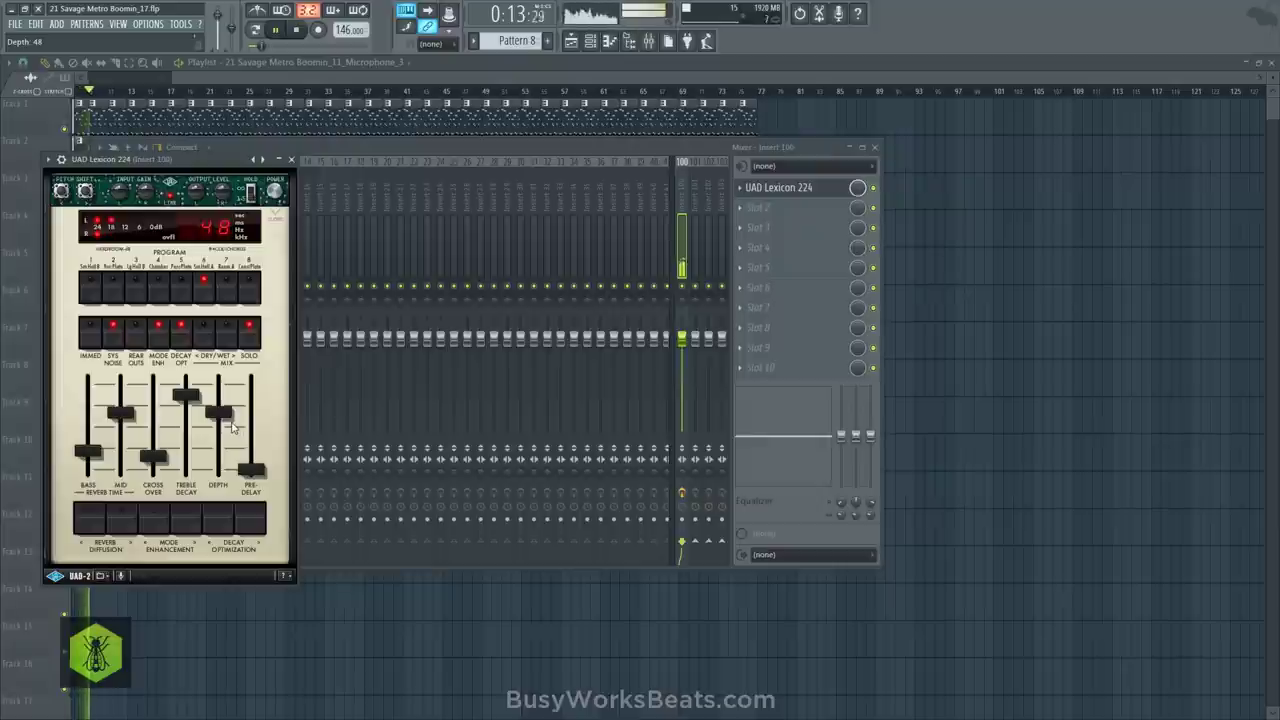
click(186, 398)
drag(218, 410, 218, 421)
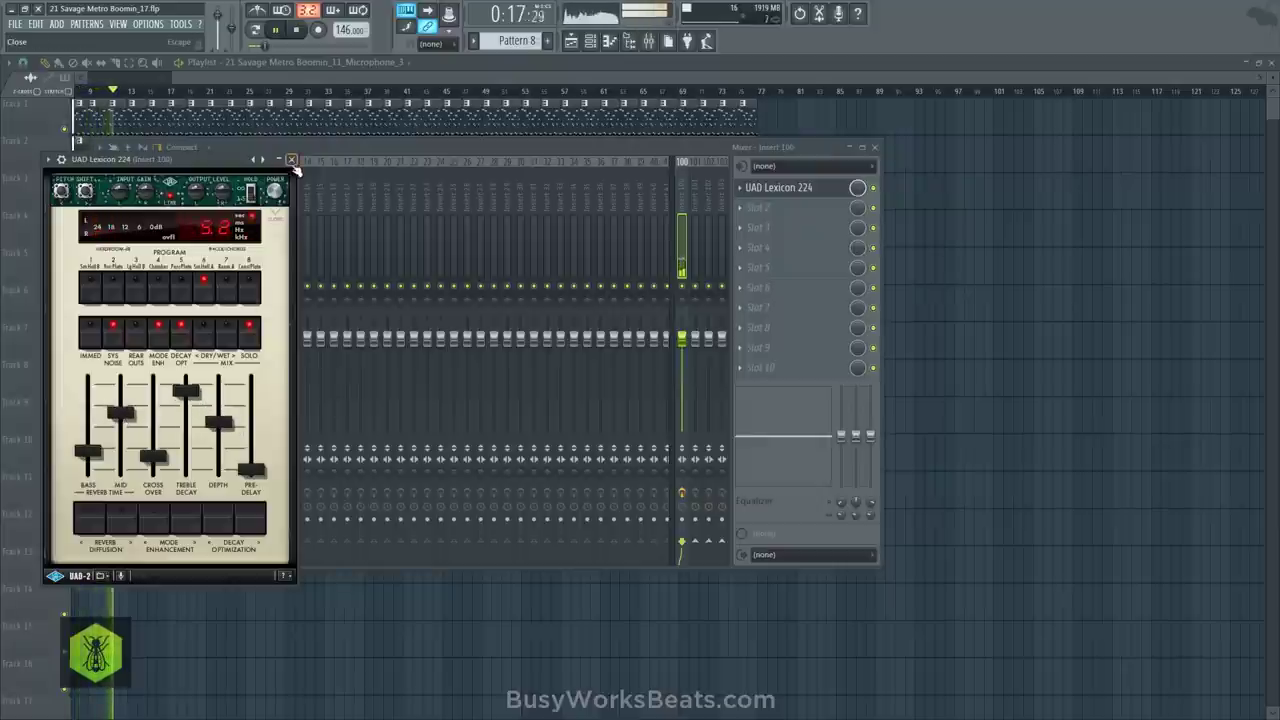
click(291, 159)
Audition several reverb programs in the UAD Lexicon 224 on Insert 100, select Chamber, and close the plugin
click(264, 221)
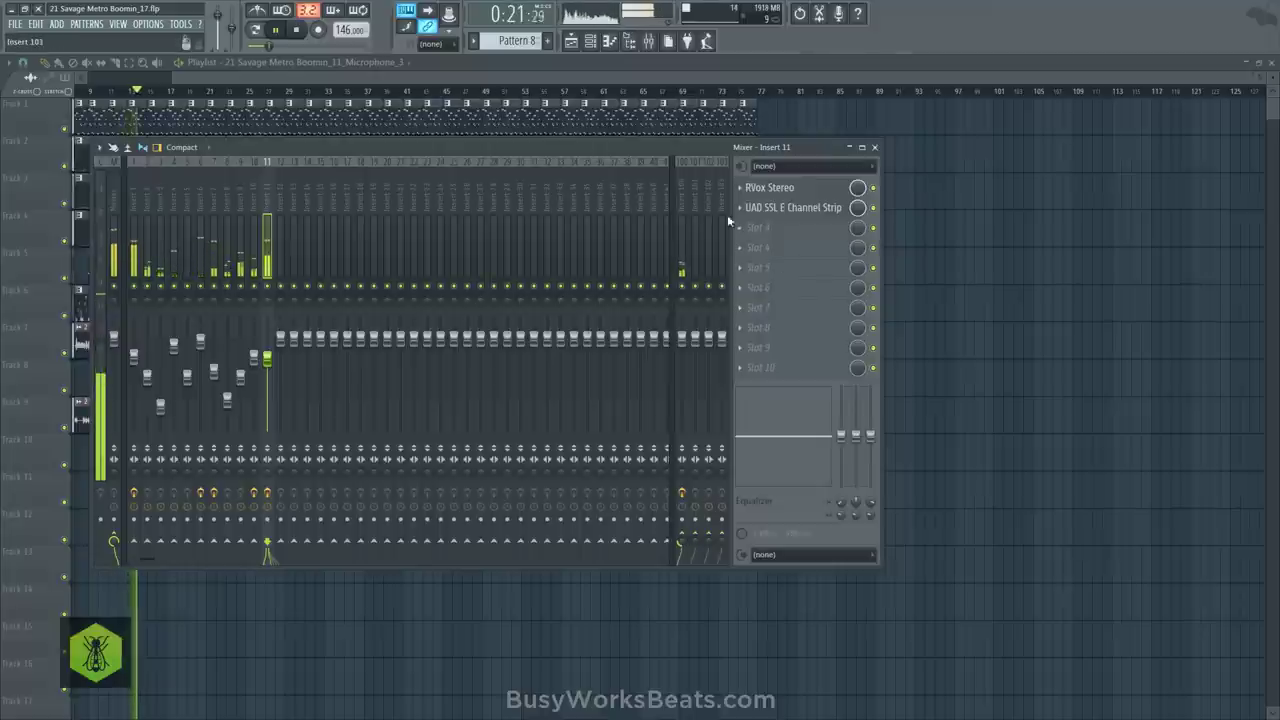
click(682, 230)
click(778, 188)
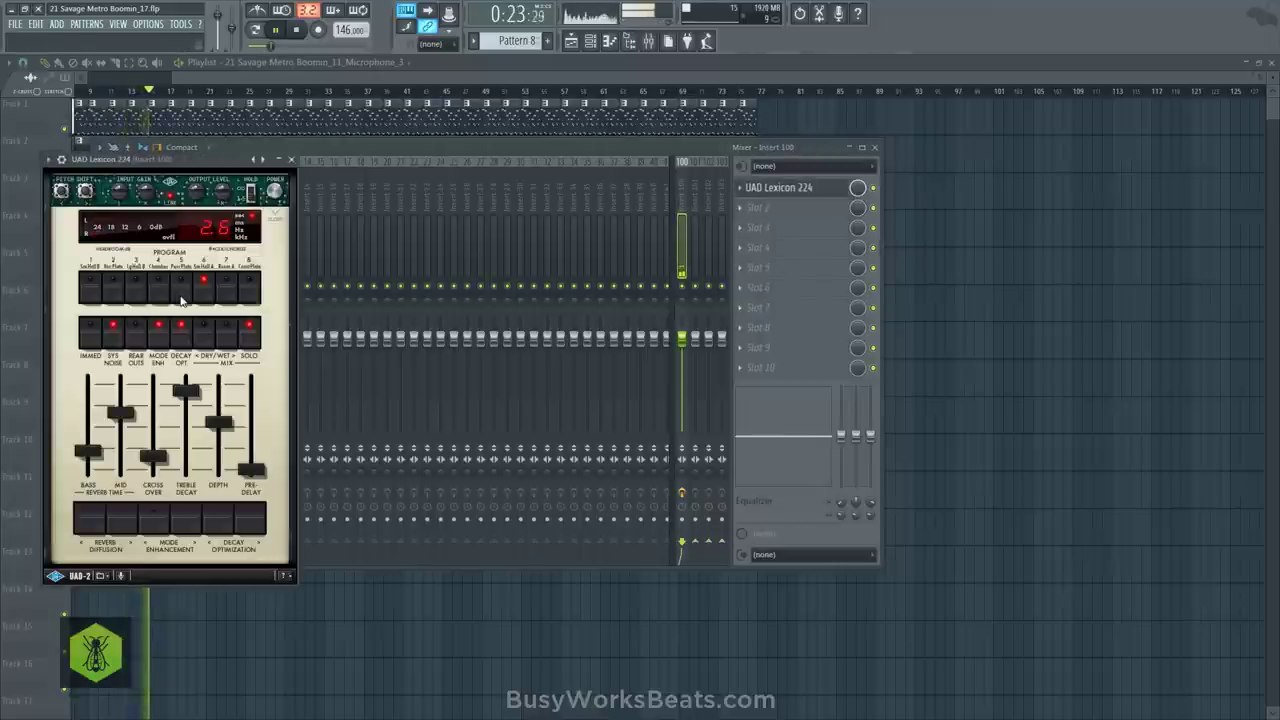
click(183, 294)
click(213, 294)
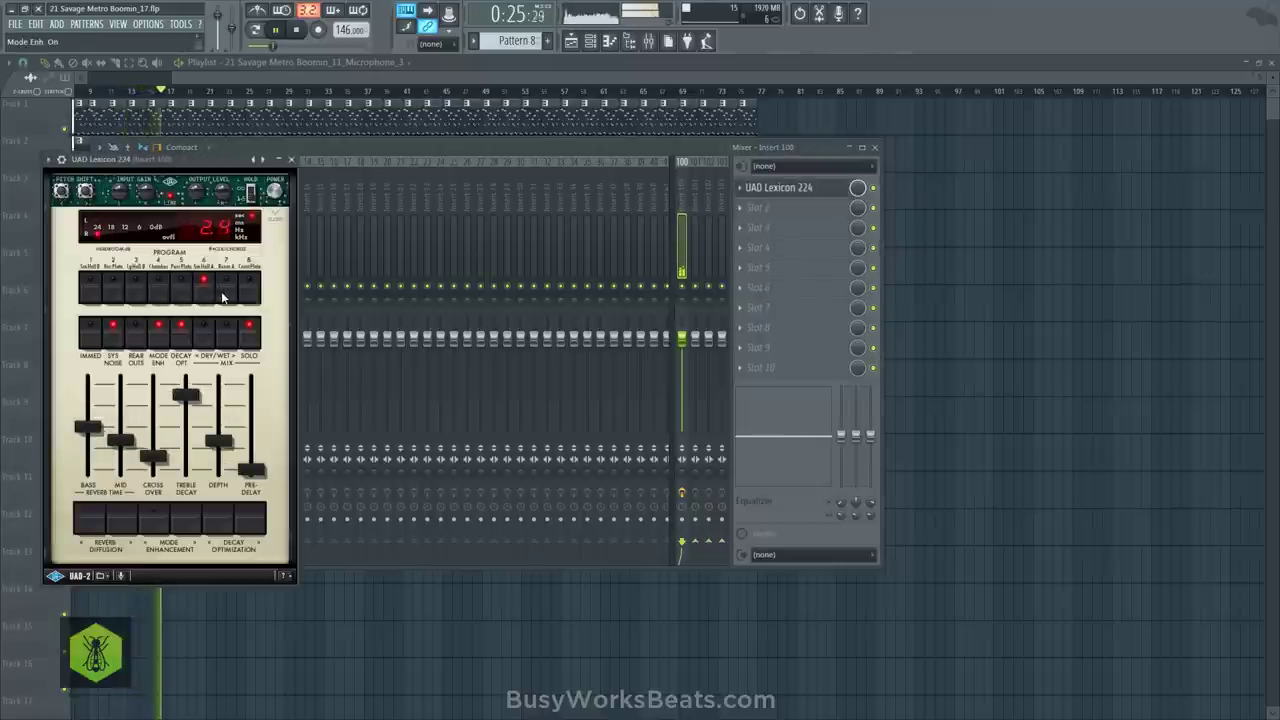
click(222, 294)
click(204, 289)
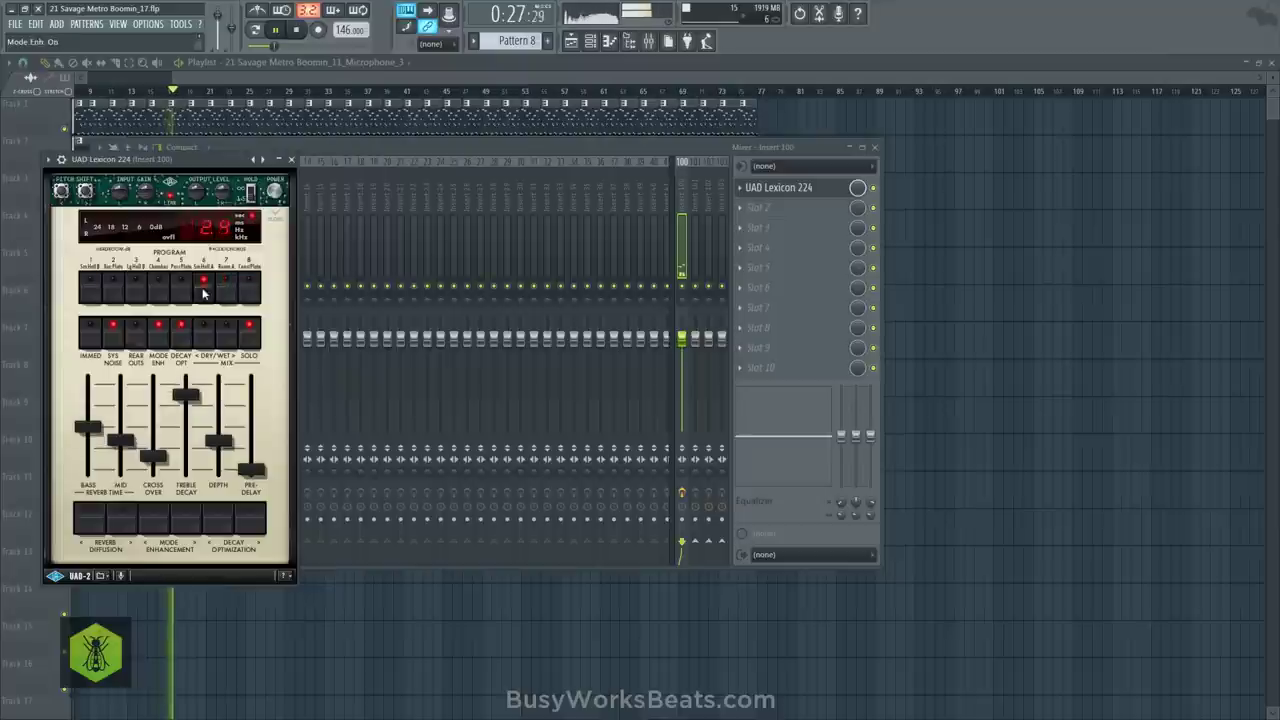
click(181, 291)
click(136, 291)
click(158, 291)
click(302, 159)
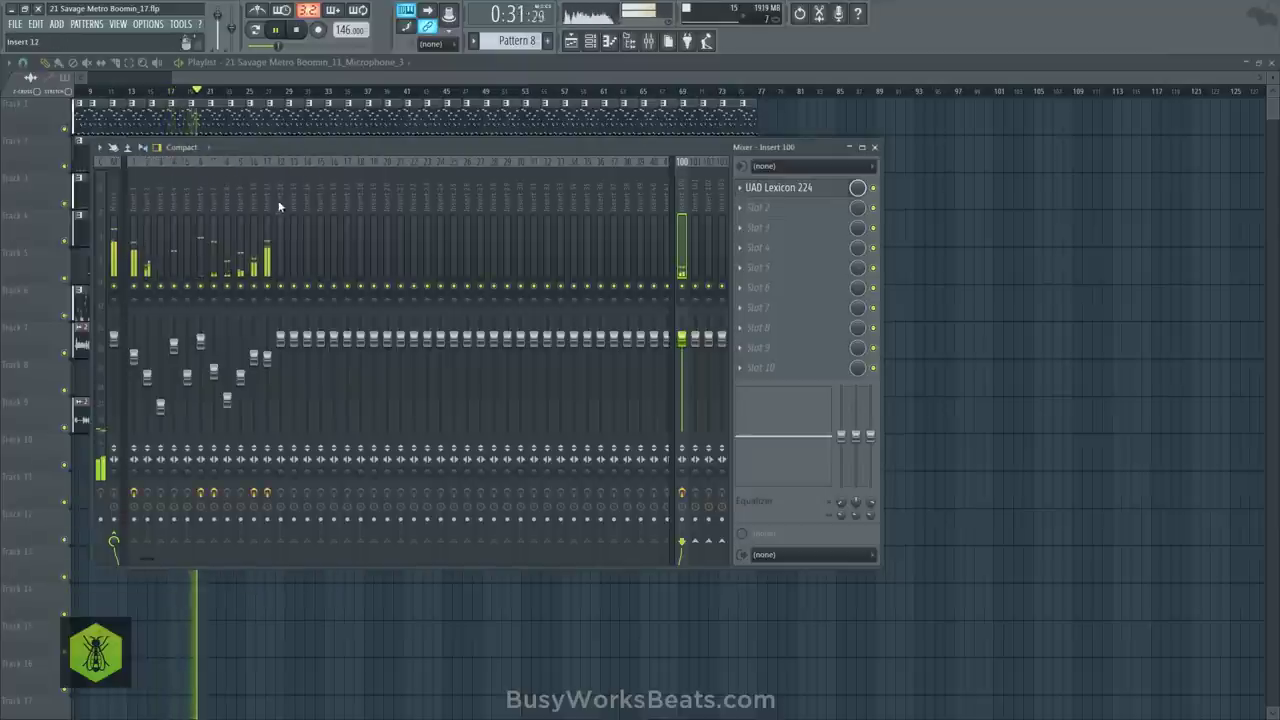
Set the send level from Insert 11 to Insert 100 to about 78% and check the UAD Lexicon 224 settings
click(267, 230)
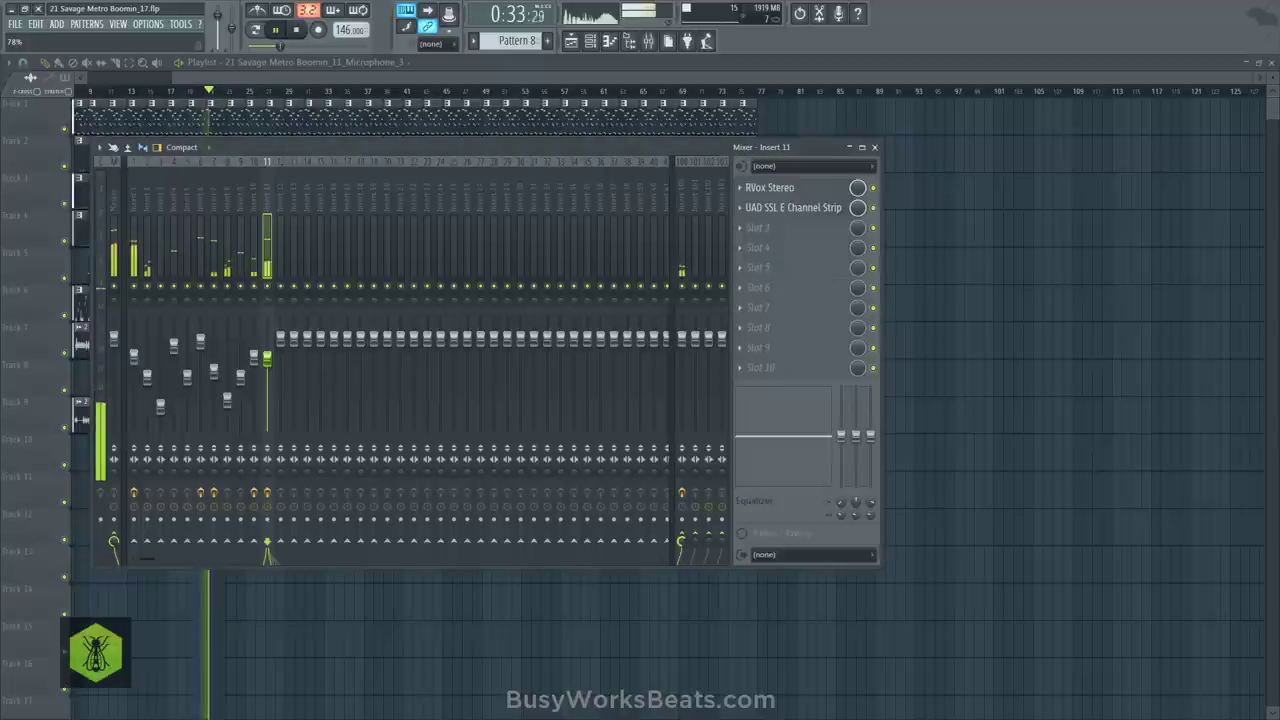
scroll(335, 230, right, 5)
scroll(335, 230, left, 6)
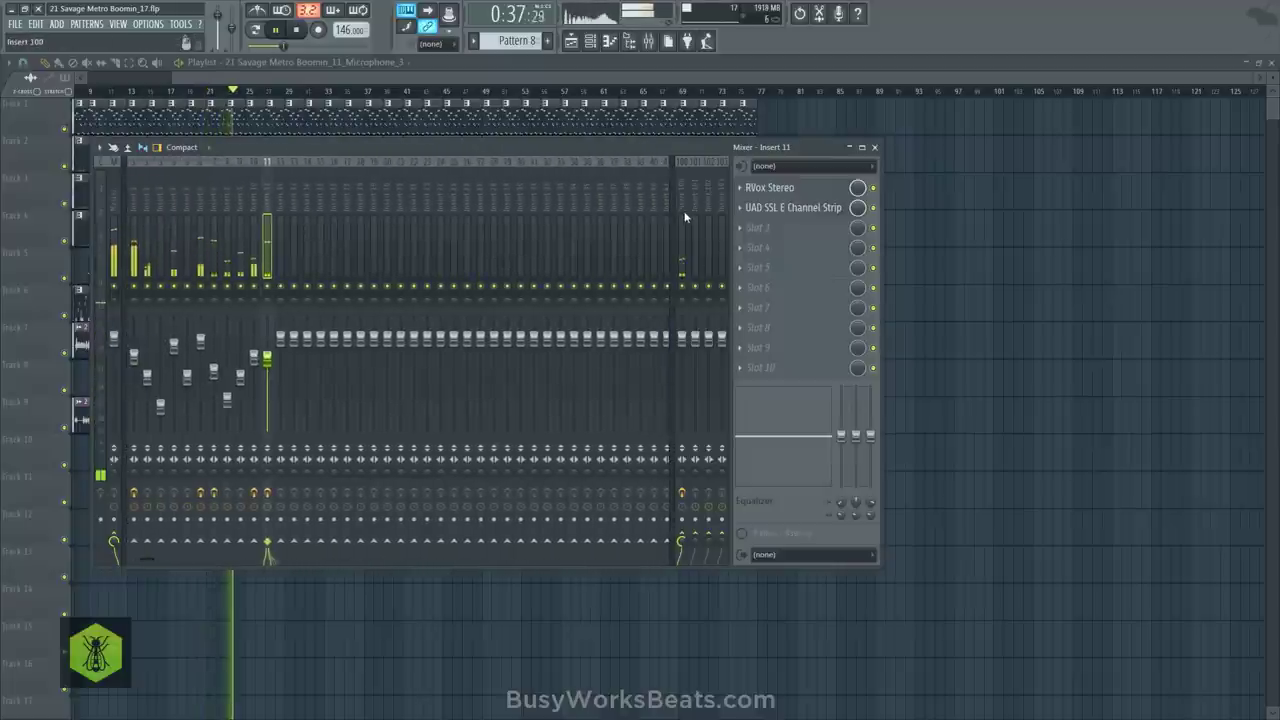
click(680, 240)
click(779, 190)
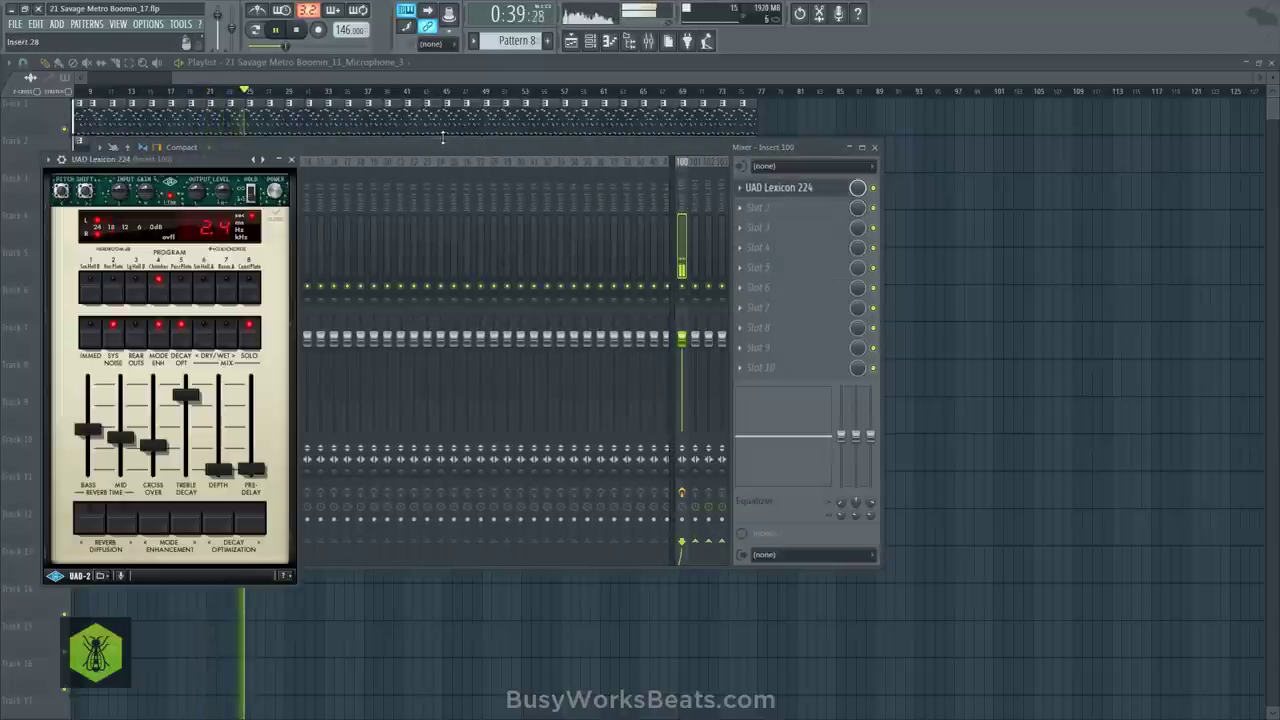
click(321, 220)
Set the RVox compression on Insert 11 to -13.9 dB and its gain to -2.3 dB, and close the open plugin windows
click(262, 192)
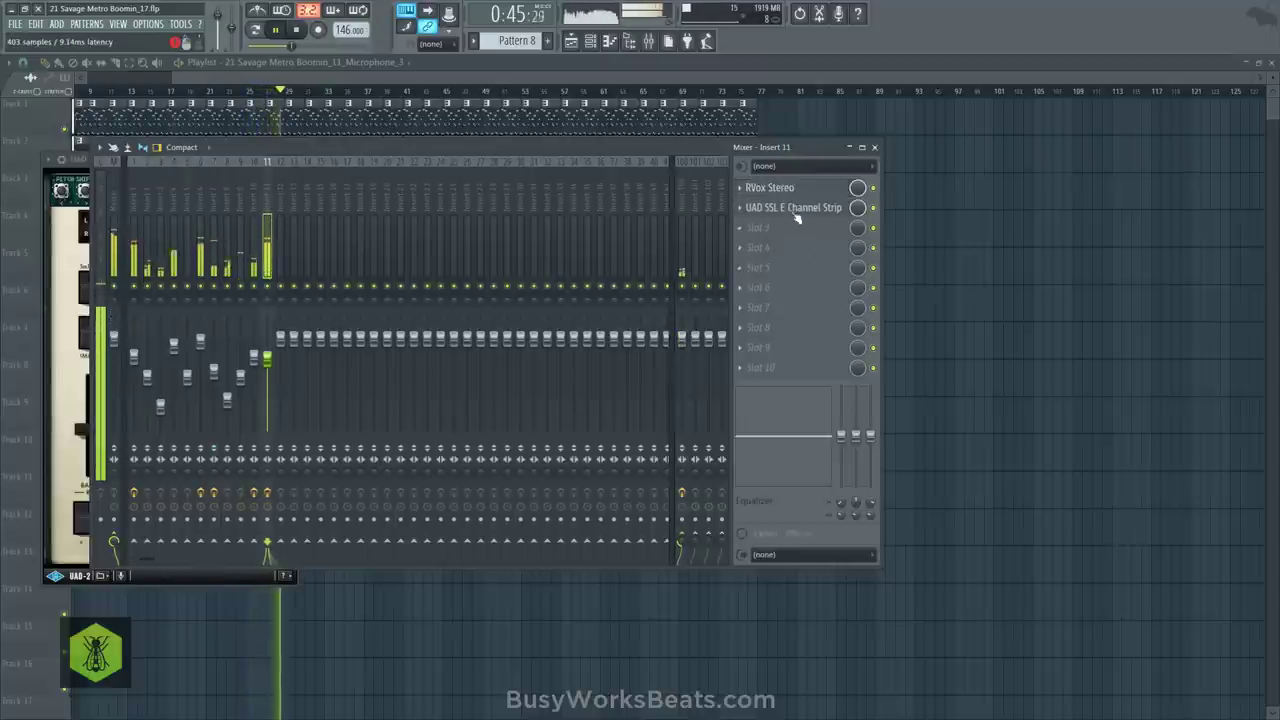
click(768, 188)
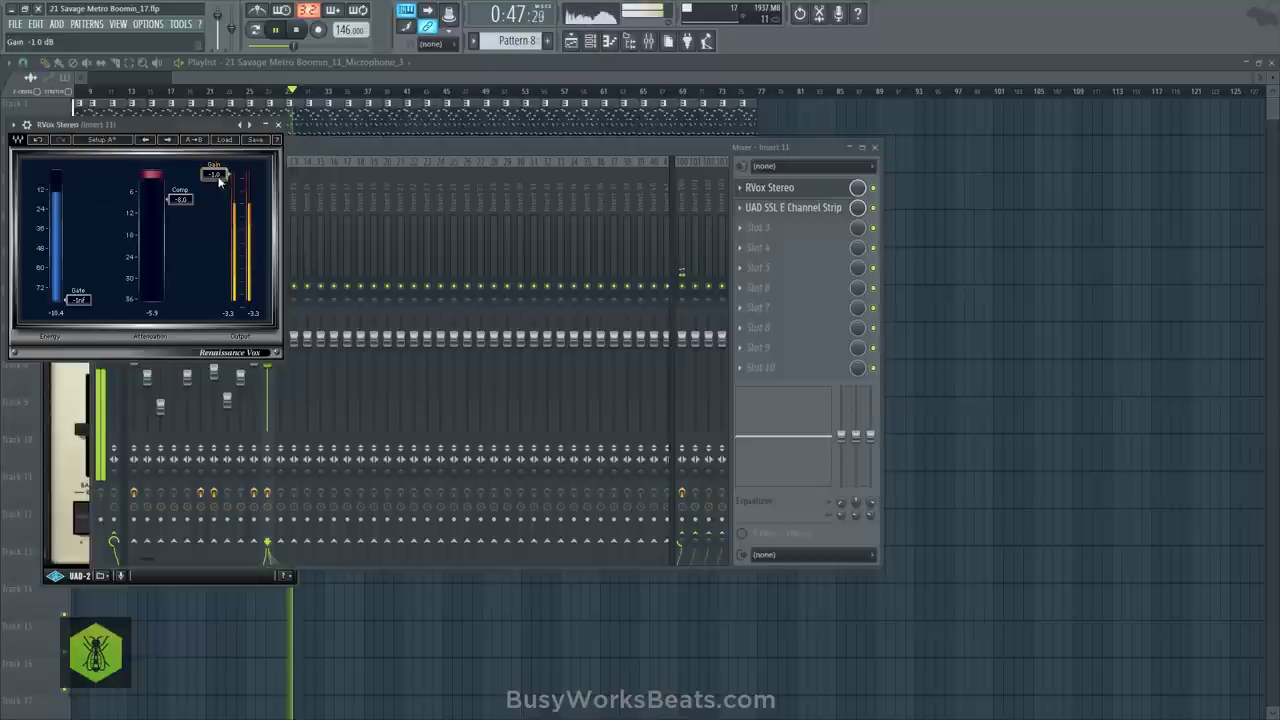
click(768, 188)
click(768, 188)
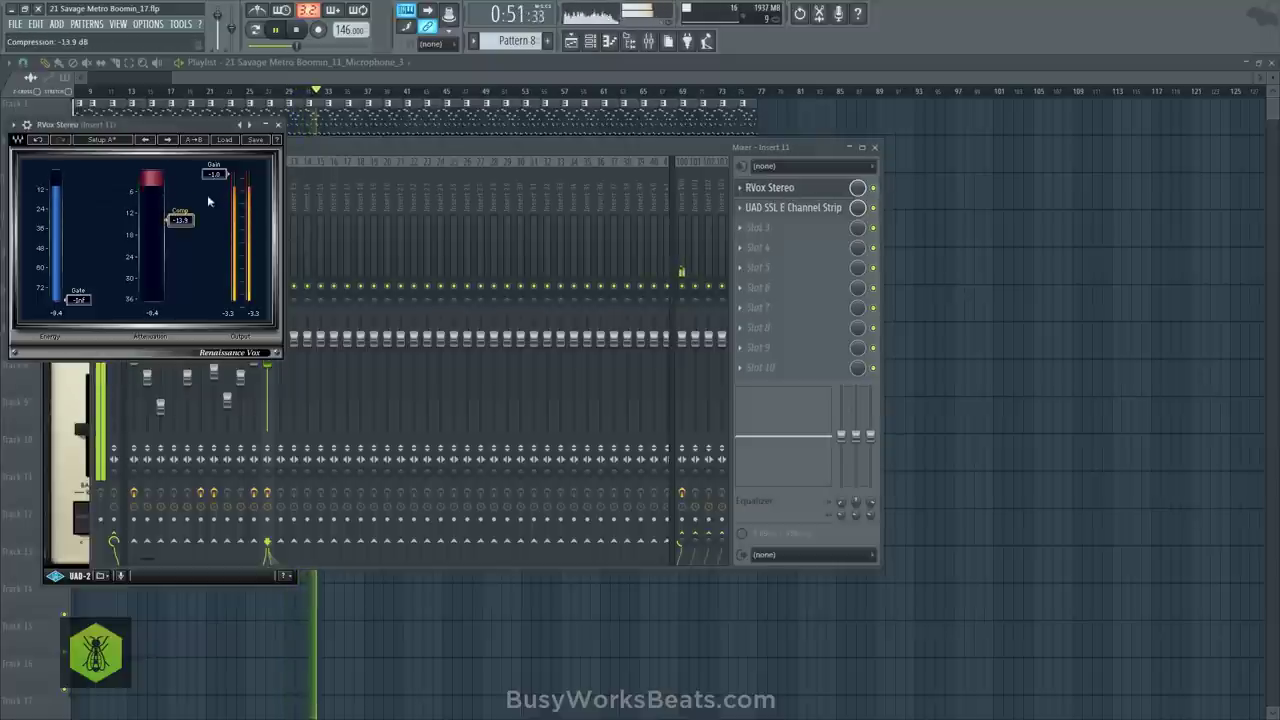
drag(213, 177, 211, 181)
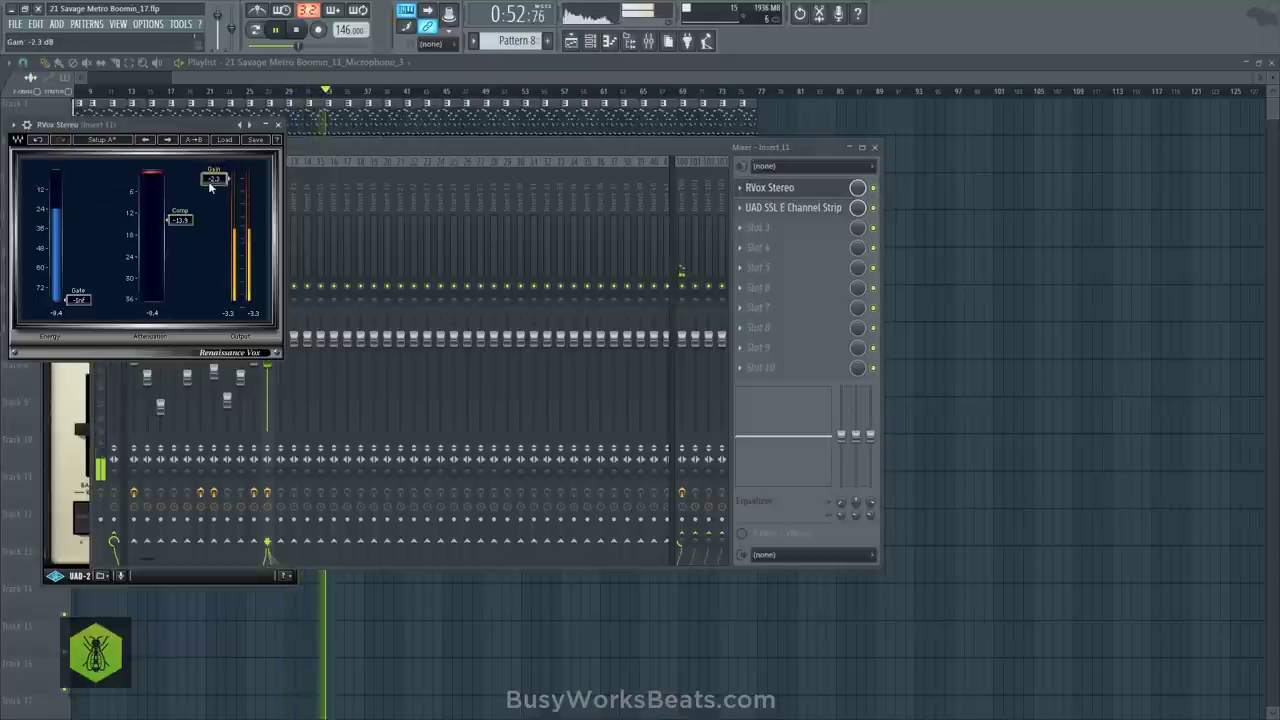
click(279, 125)
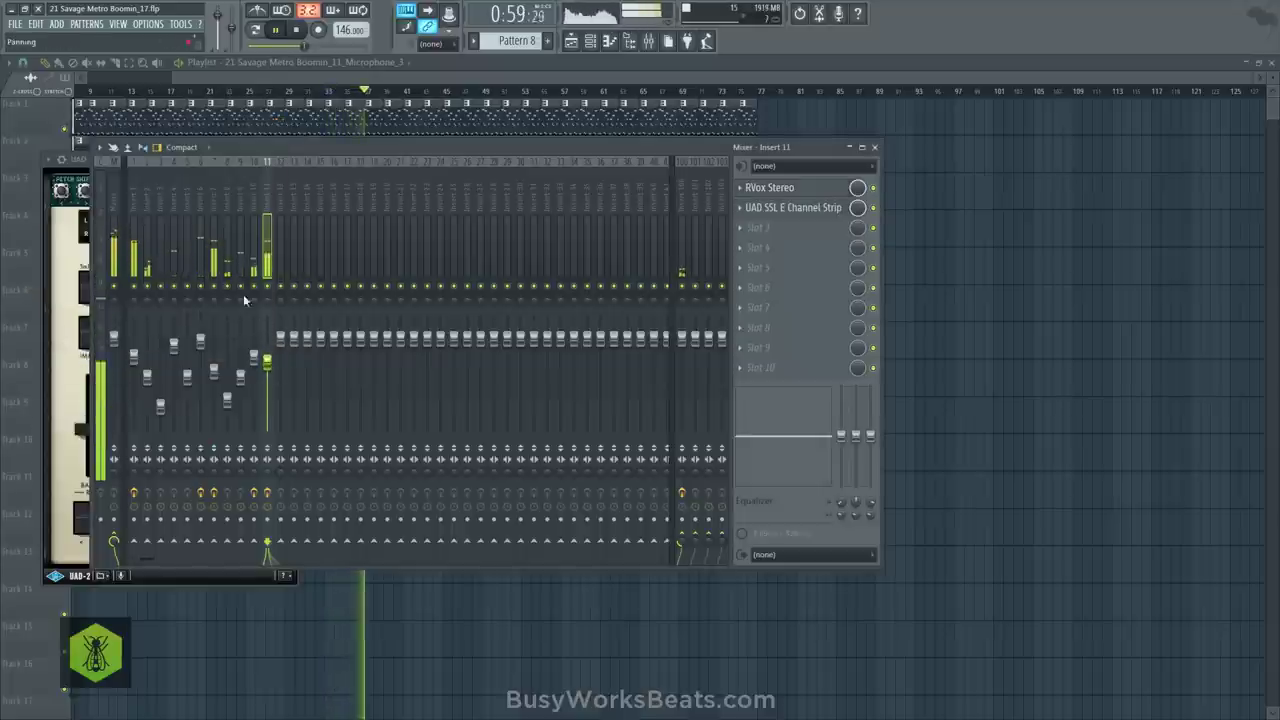
click(82, 162)
click(290, 160)
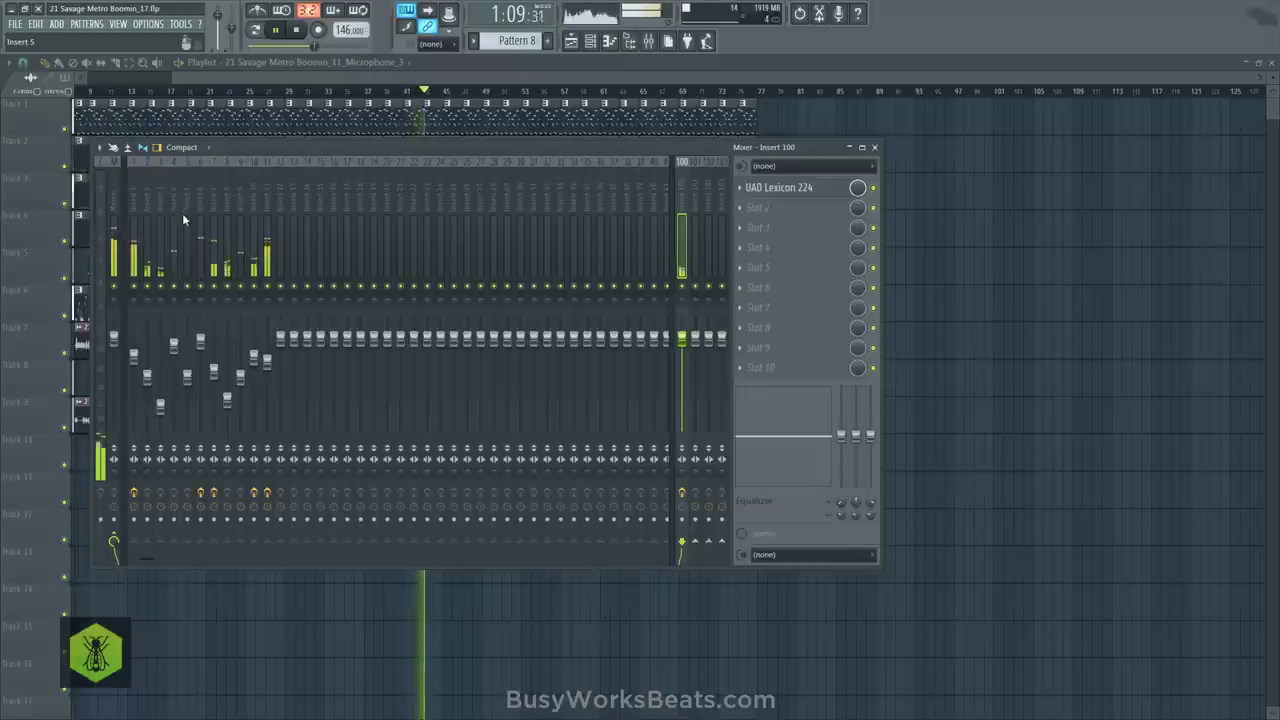
Lower the low-mid band frequency in the UAD SSL E Channel Strip on Insert 11
click(266, 194)
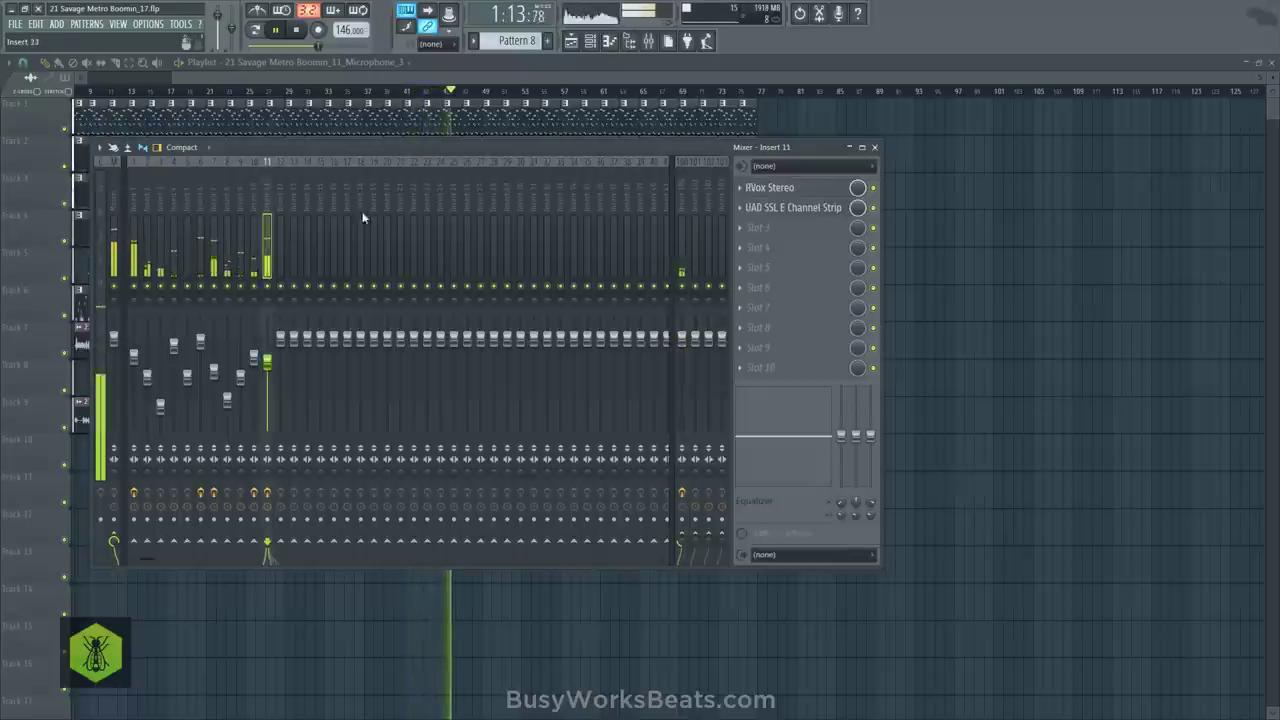
click(783, 208)
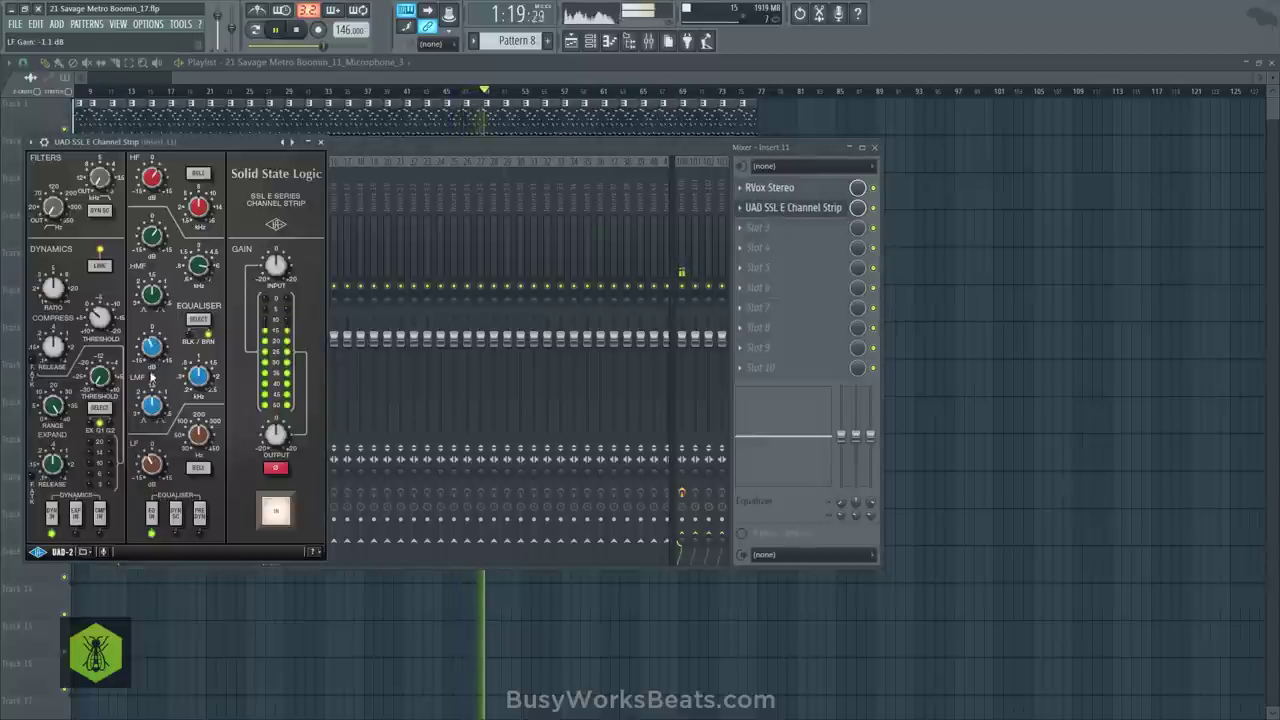
drag(191, 371, 199, 413)
Replay the song from about bar 32 and raise the low-mid band gain in the UAD SSL E Channel Strip on Insert 11
right_click(273, 617)
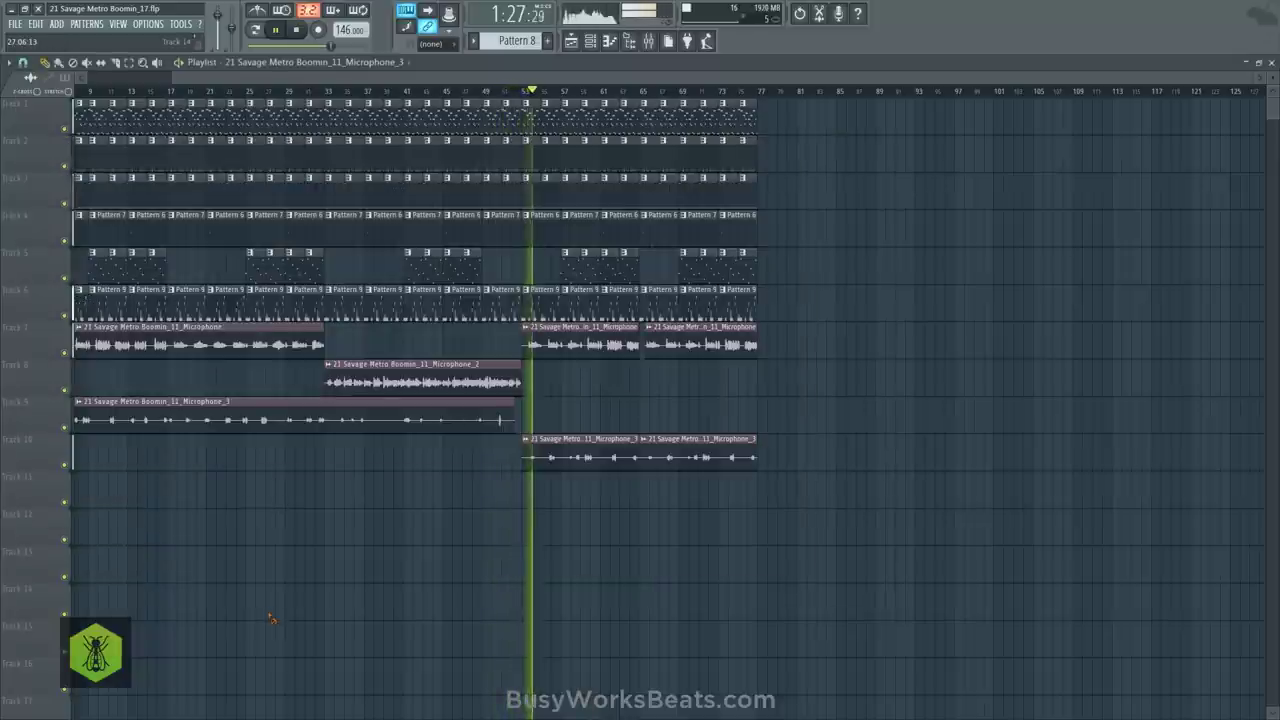
click(316, 91)
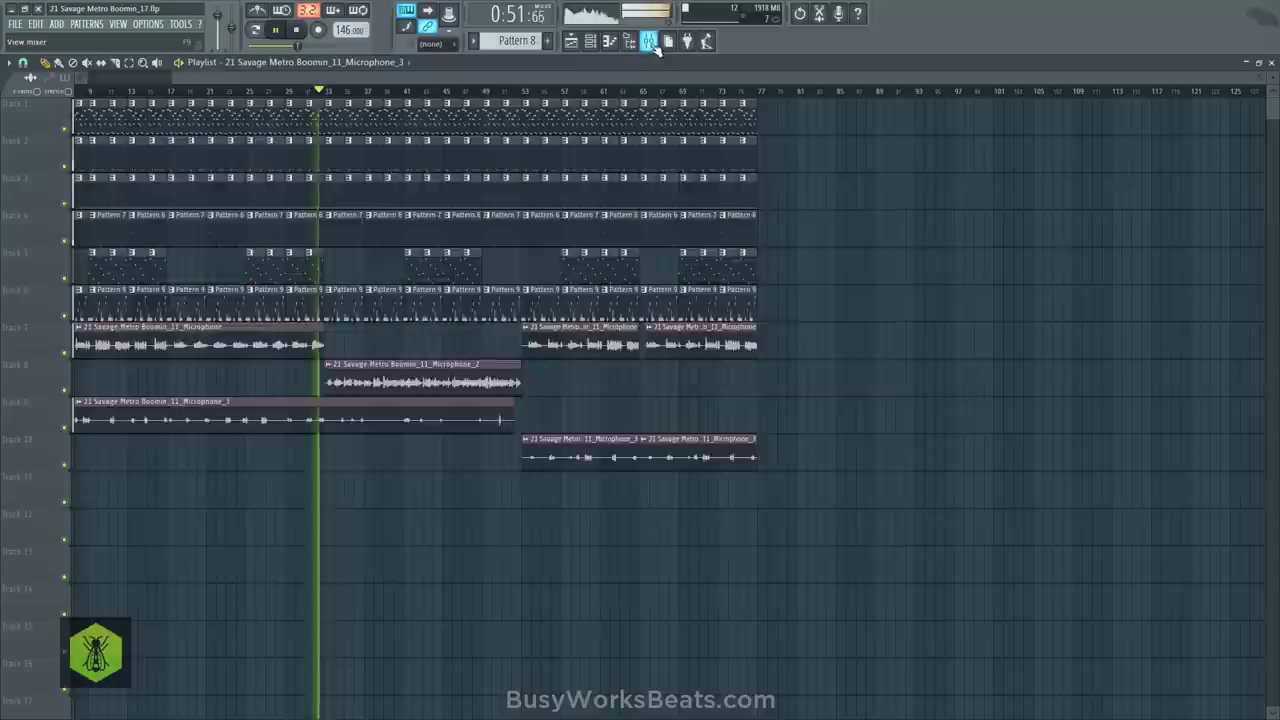
key(F9)
click(785, 208)
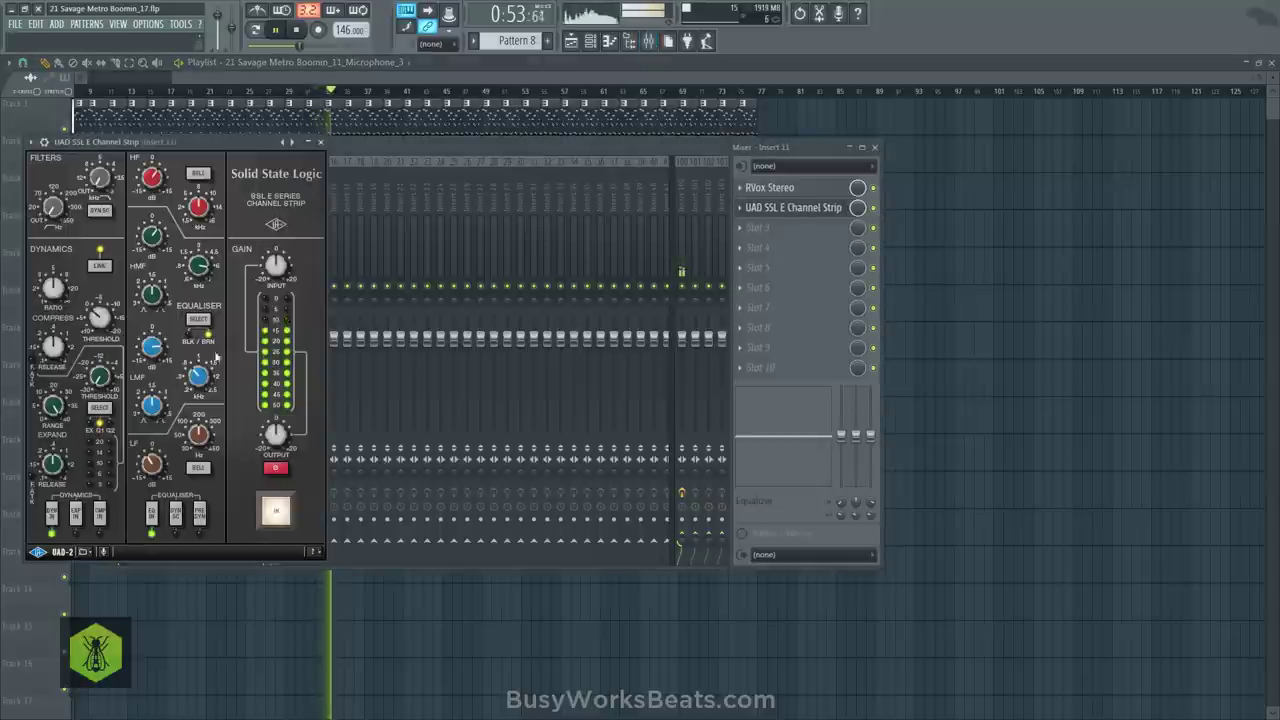
drag(203, 396, 155, 374)
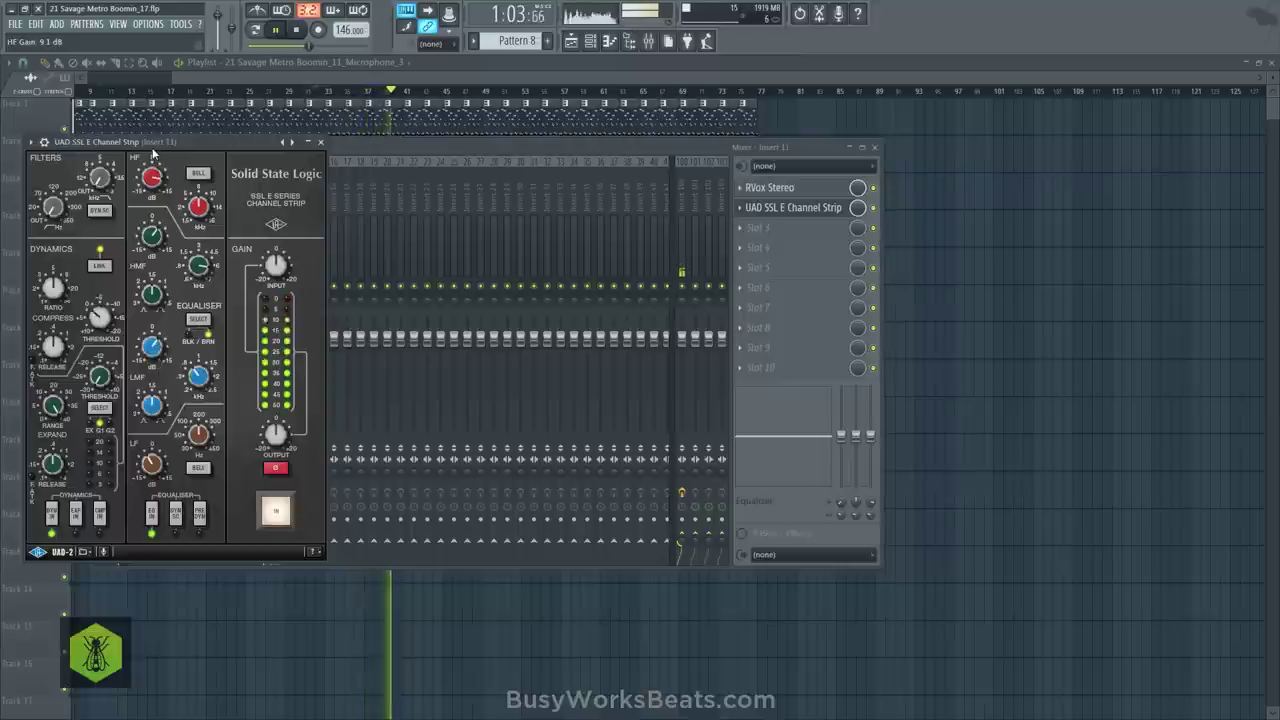
Set the channel strip's HF gain to about 3.0 dB, boost its high-mid gain, cut its LF gain slightly, and close the plugin
drag(152, 155, 152, 200)
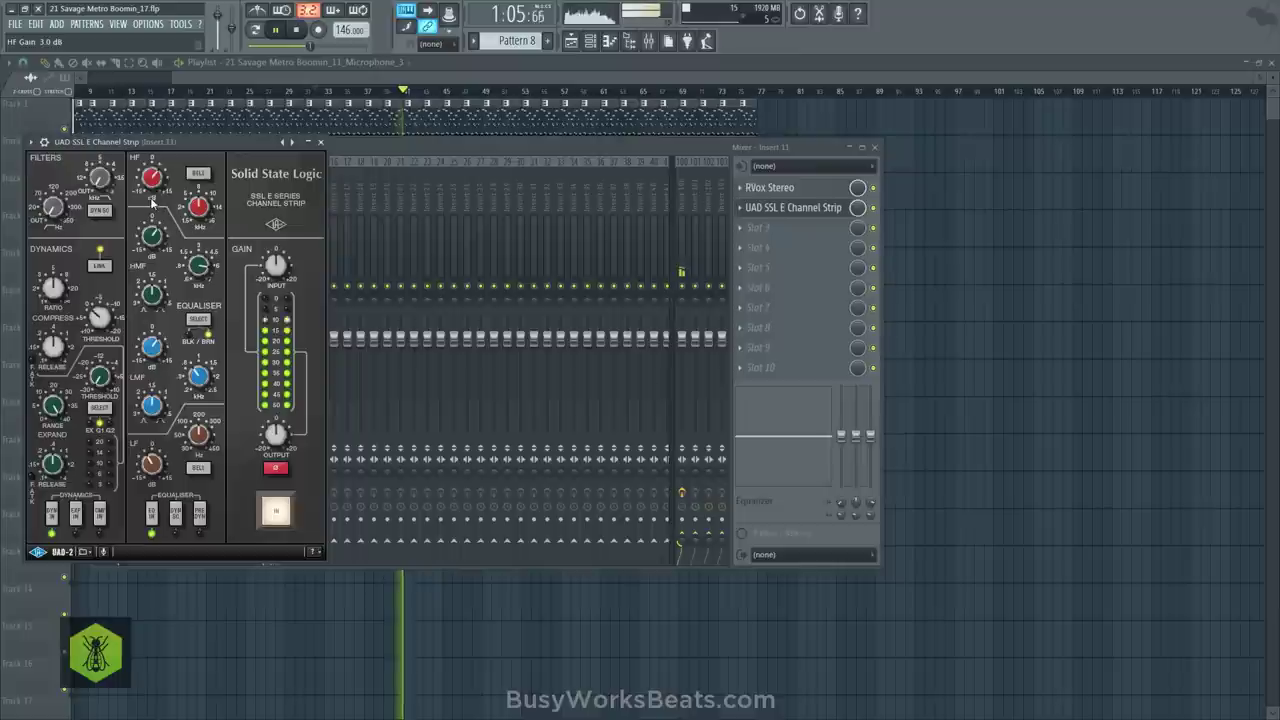
drag(156, 245, 154, 220)
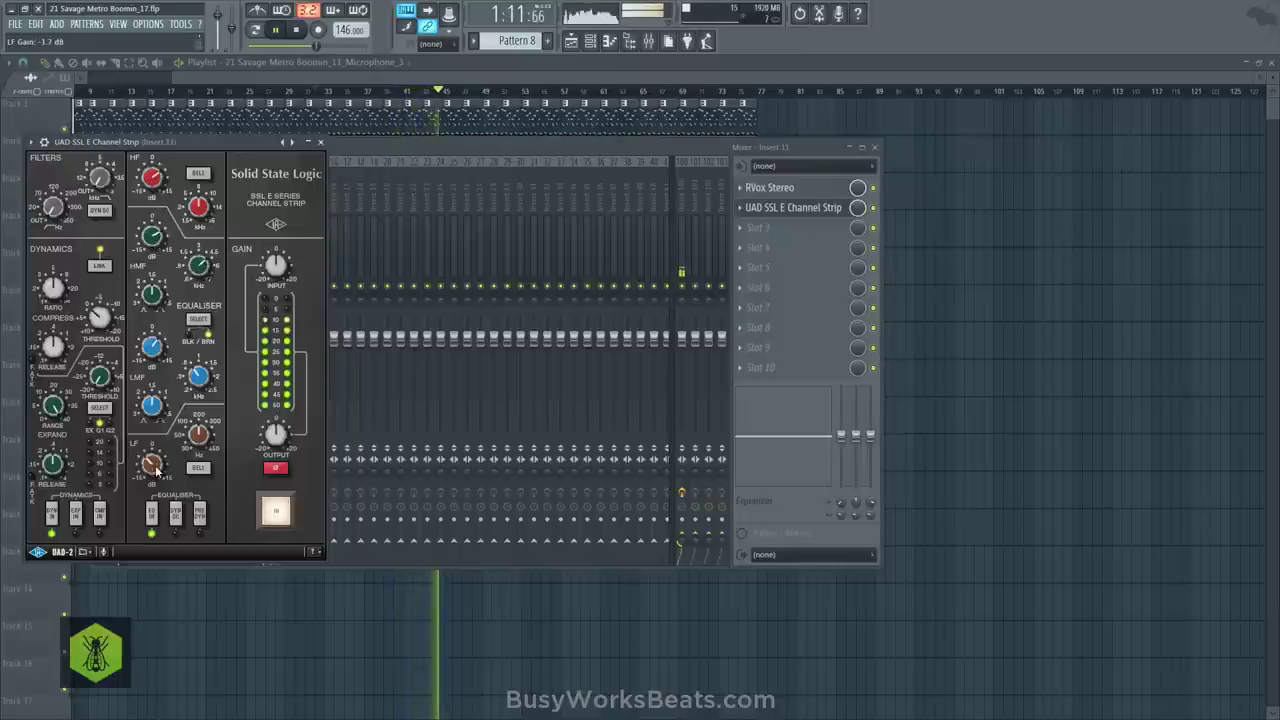
drag(157, 500, 152, 487)
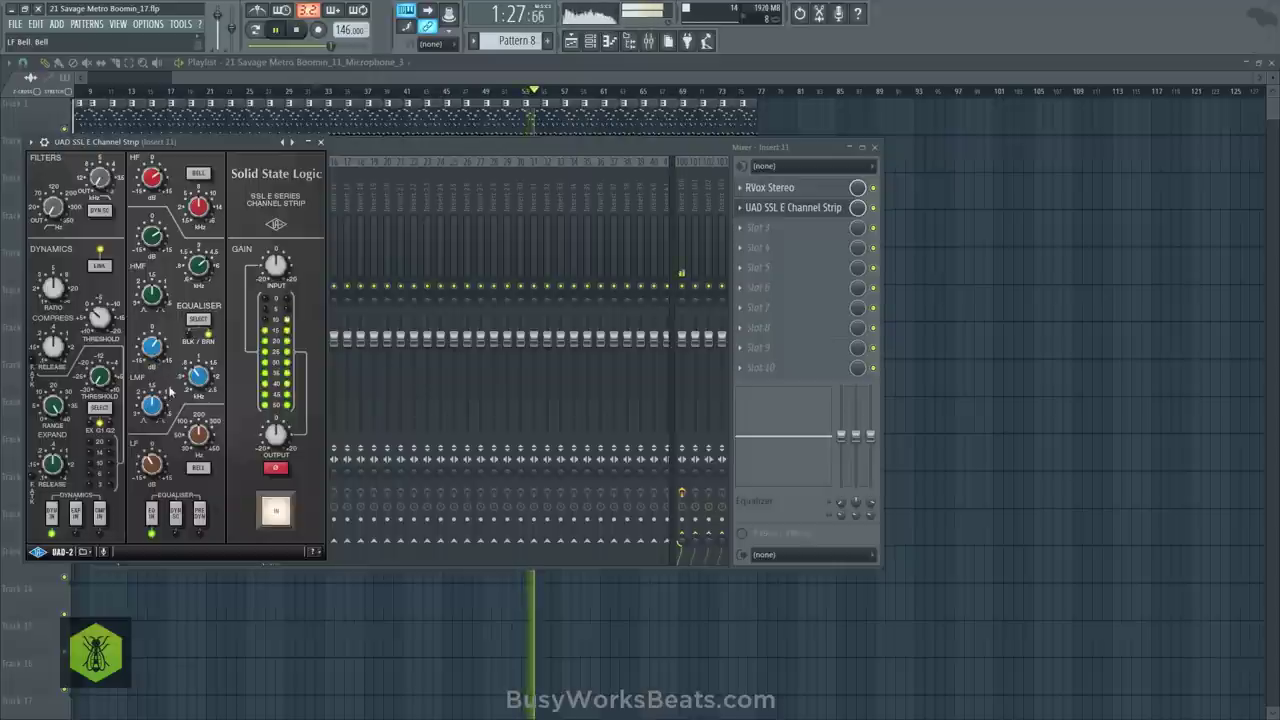
click(320, 142)
Set Supercharger GT on Insert 1 to 4.8 dB output and a 43% / 57% mix, and close the plugin
click(143, 192)
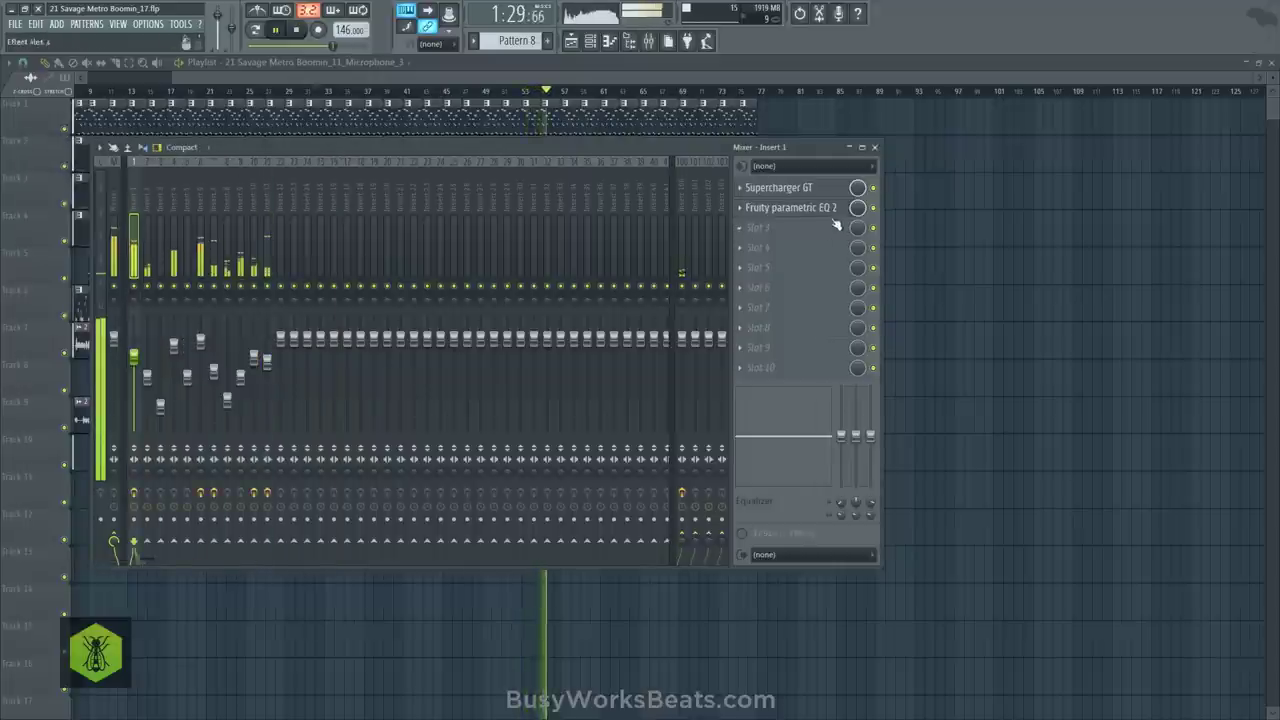
click(803, 188)
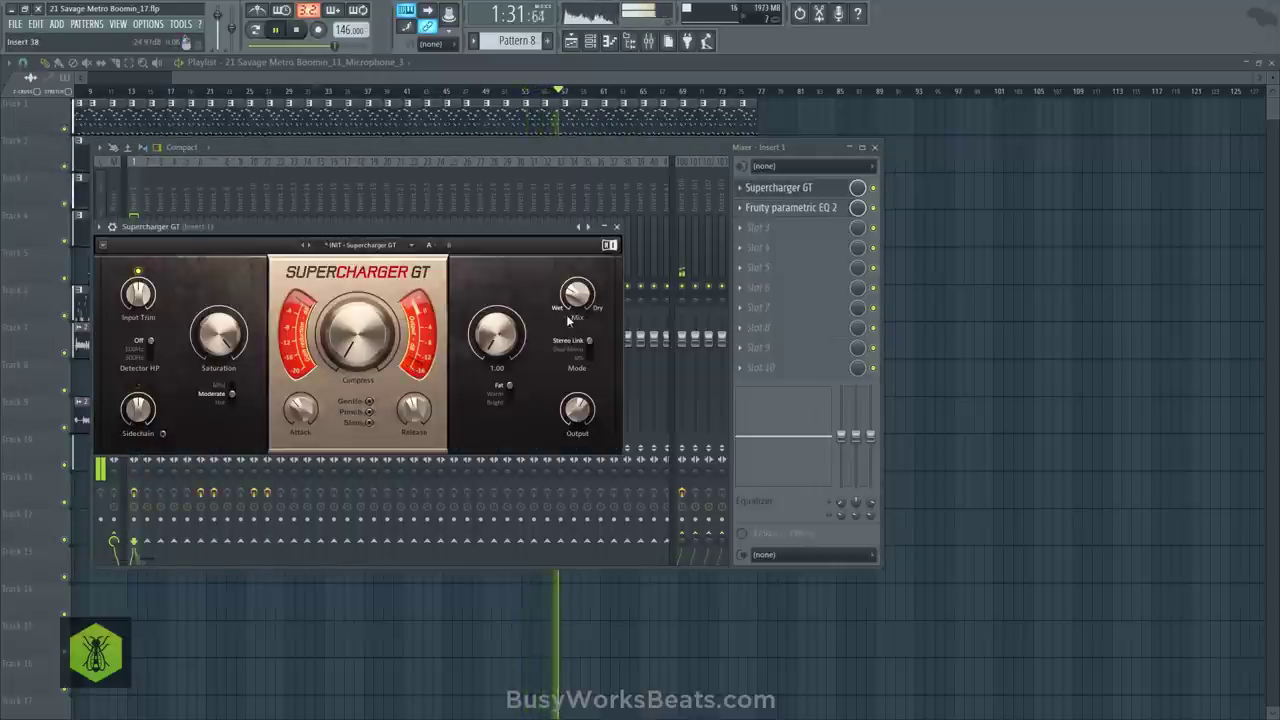
drag(576, 293, 600, 297)
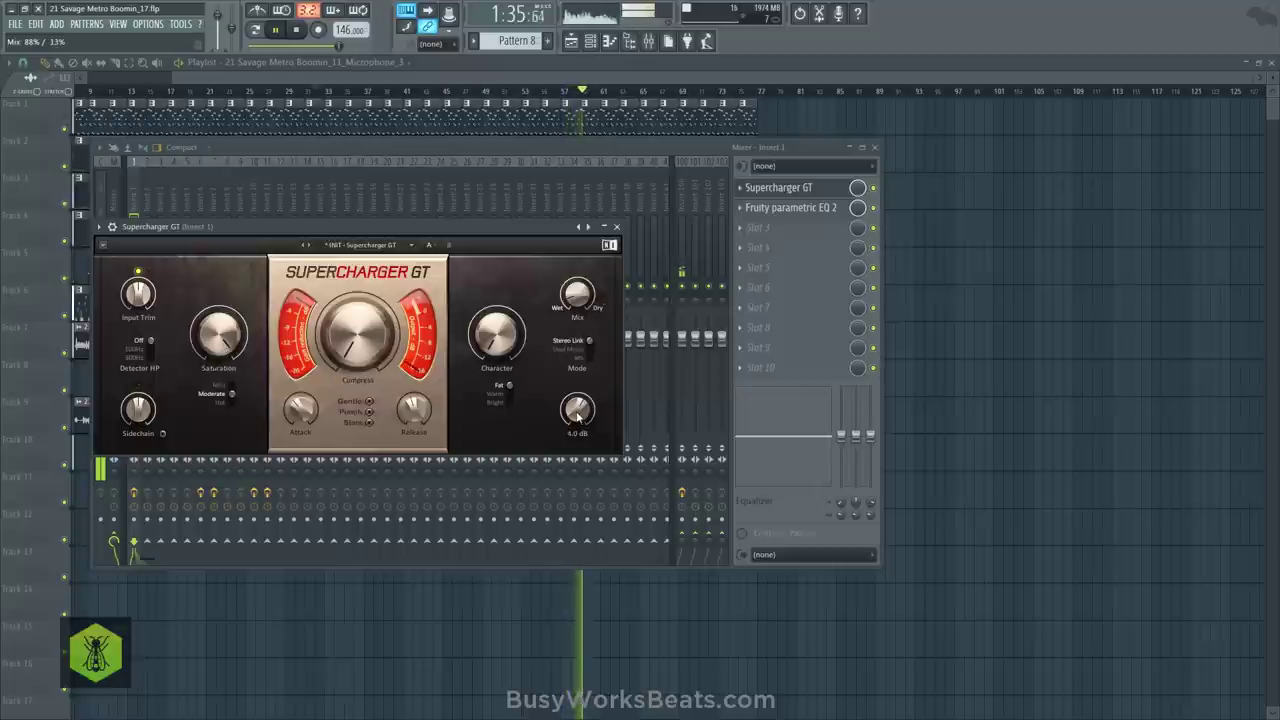
drag(579, 410, 579, 403)
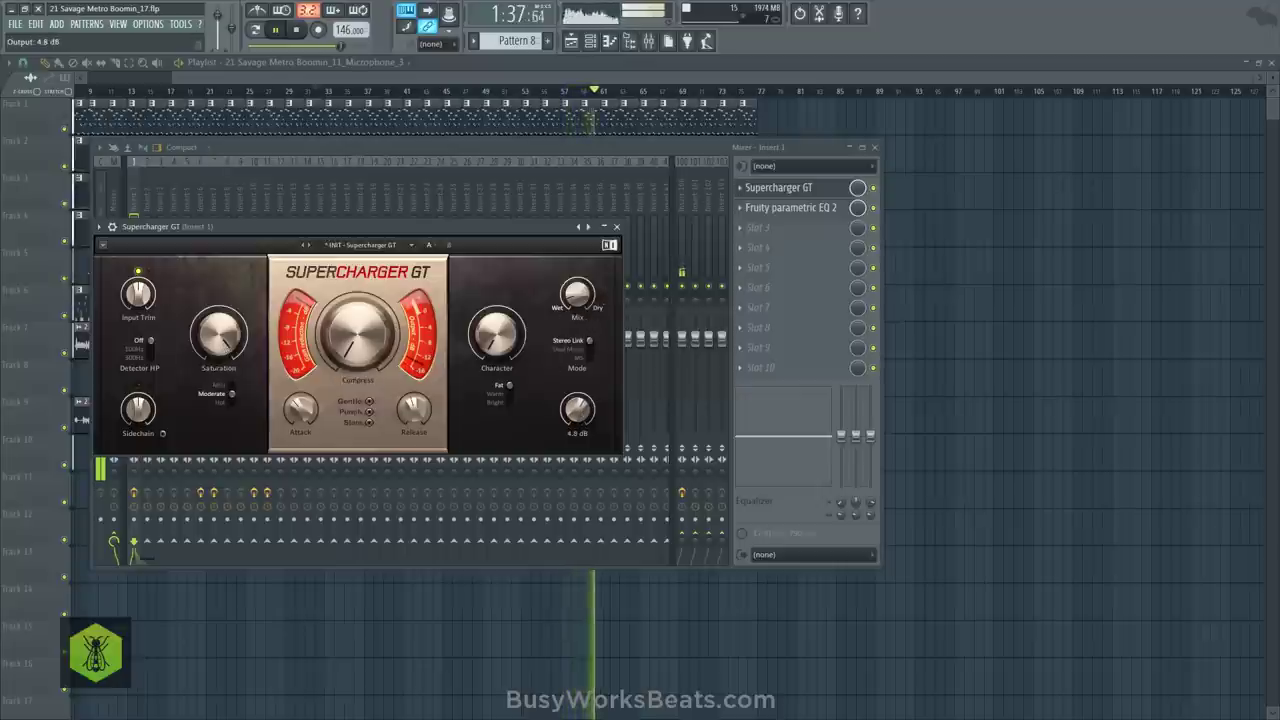
drag(580, 300, 580, 330)
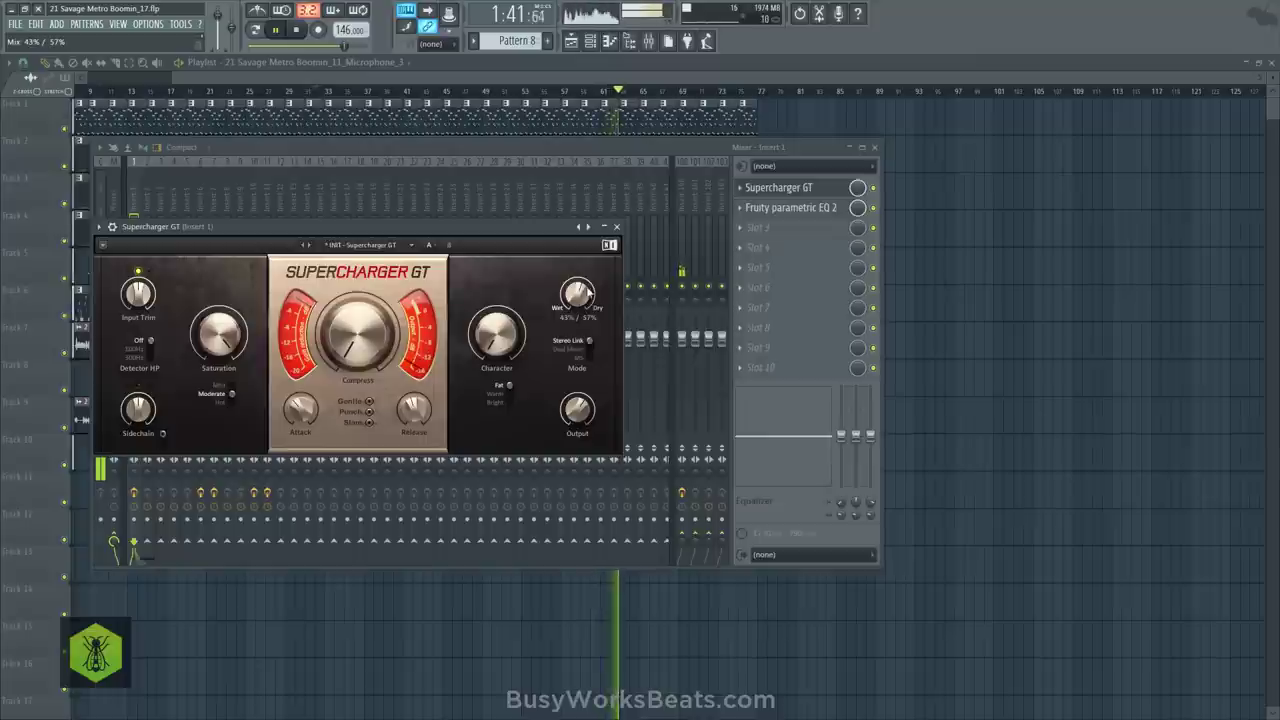
click(614, 234)
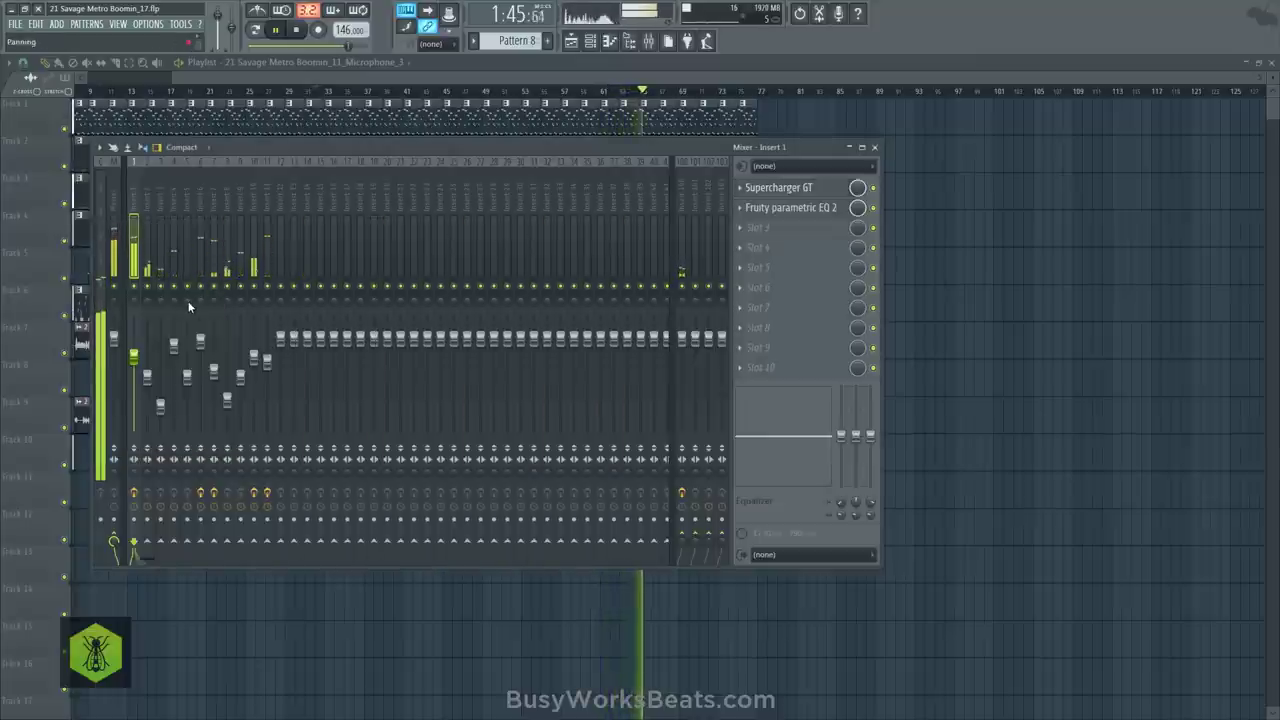
Add Transient Processor to Insert 2 with 100% attack and reduced release, and set the insert's level to 95%
click(148, 290)
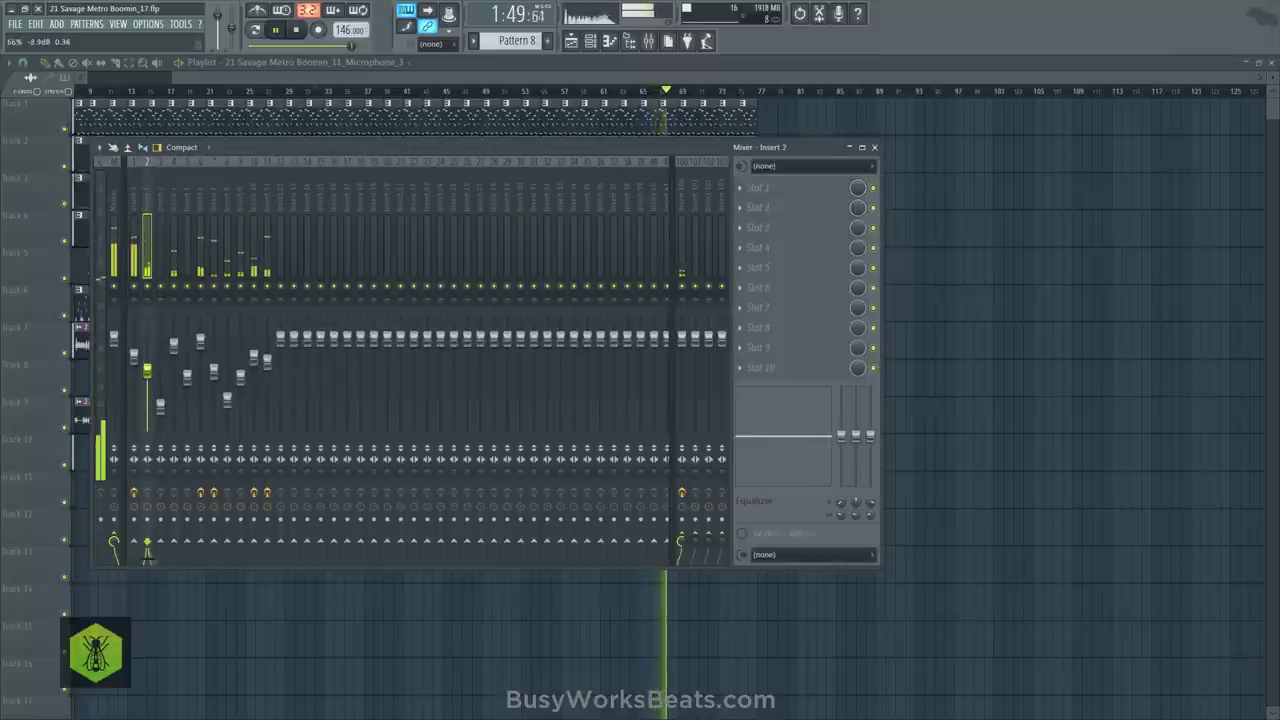
right_click(148, 287)
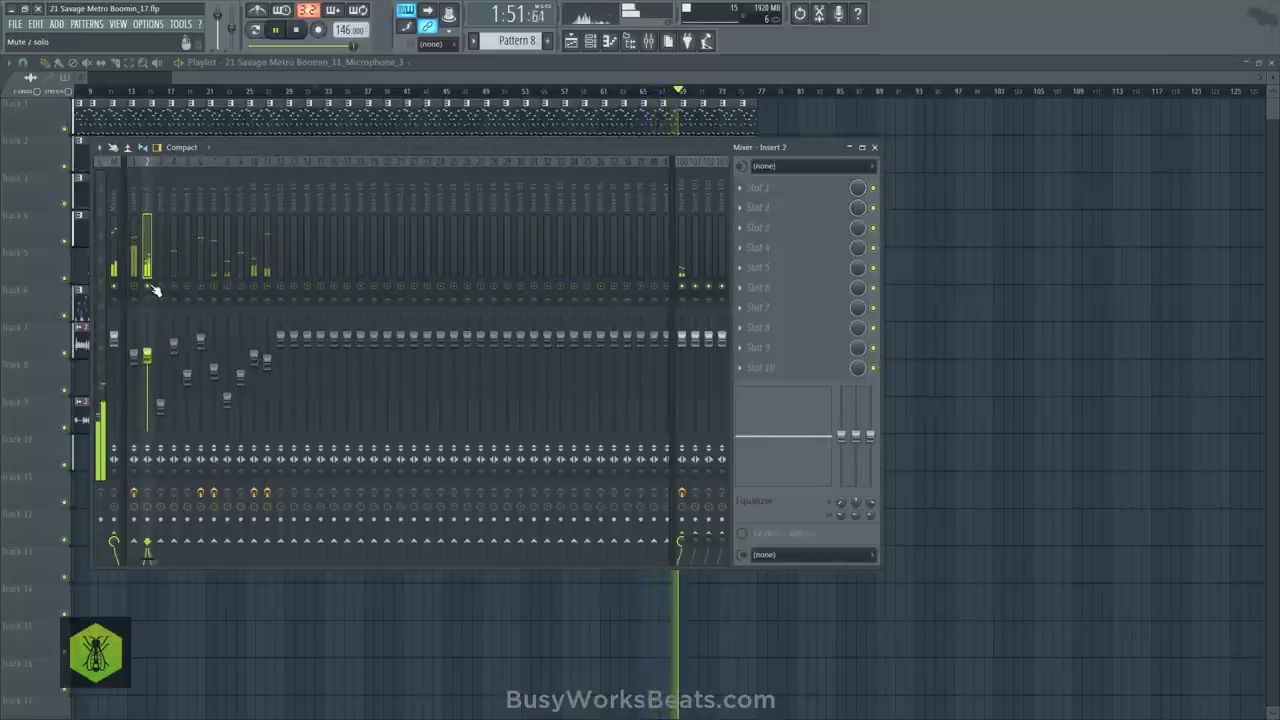
click(760, 188)
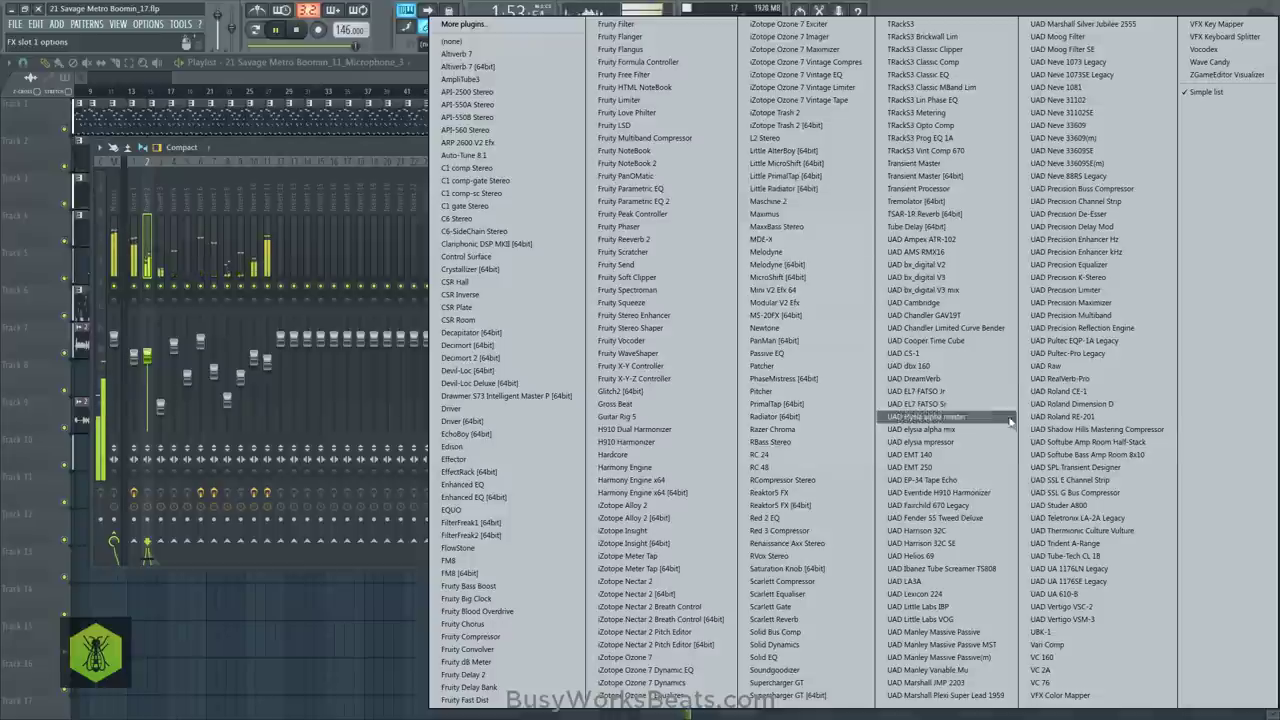
click(920, 189)
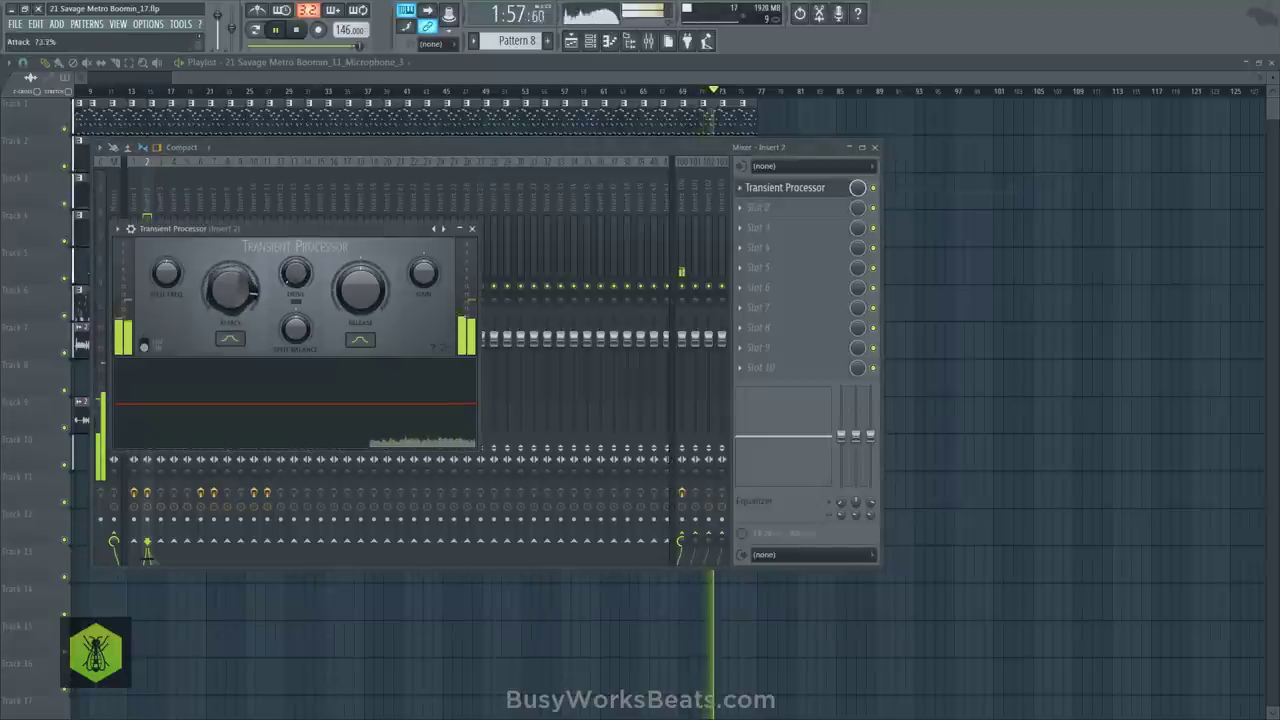
drag(252, 290, 252, 262)
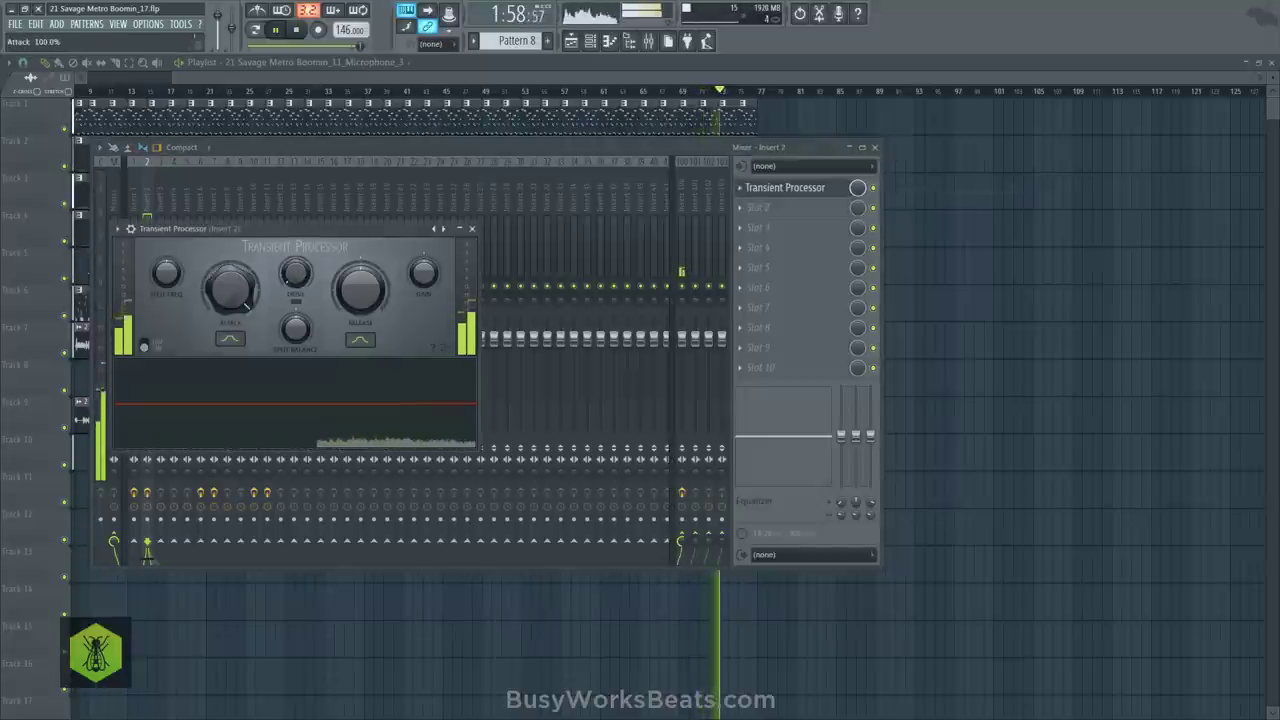
click(472, 228)
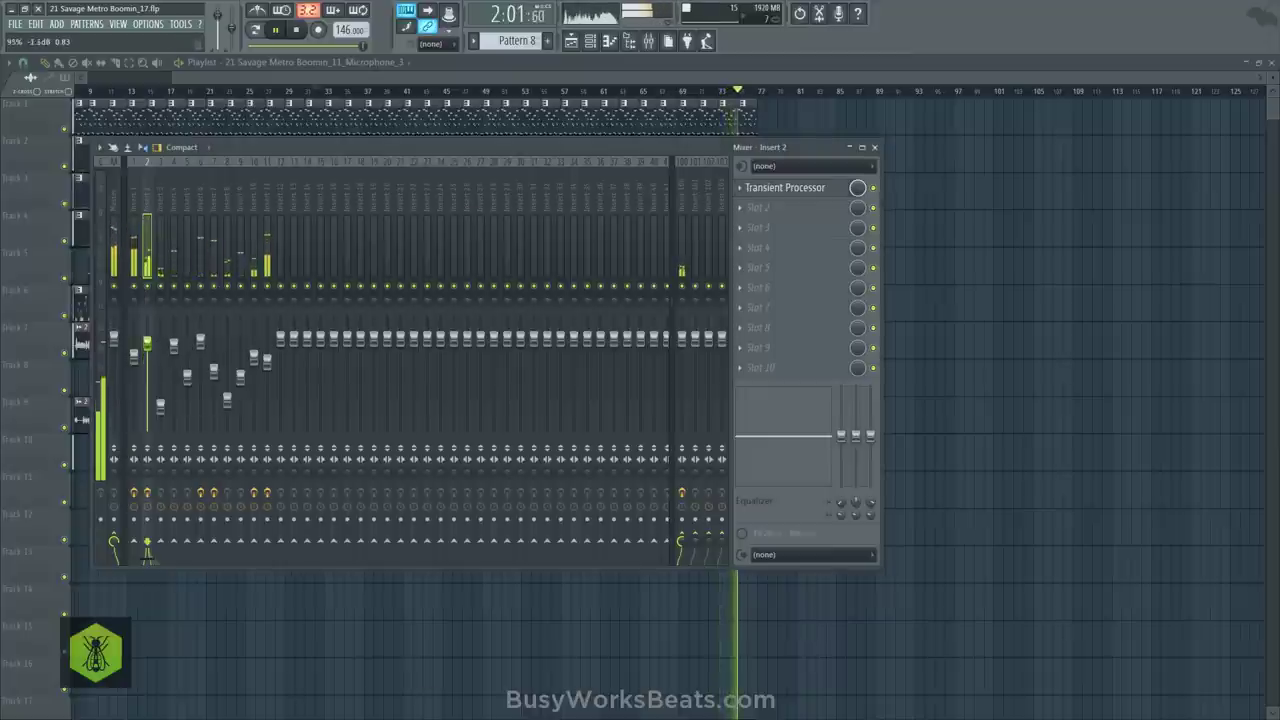
click(788, 189)
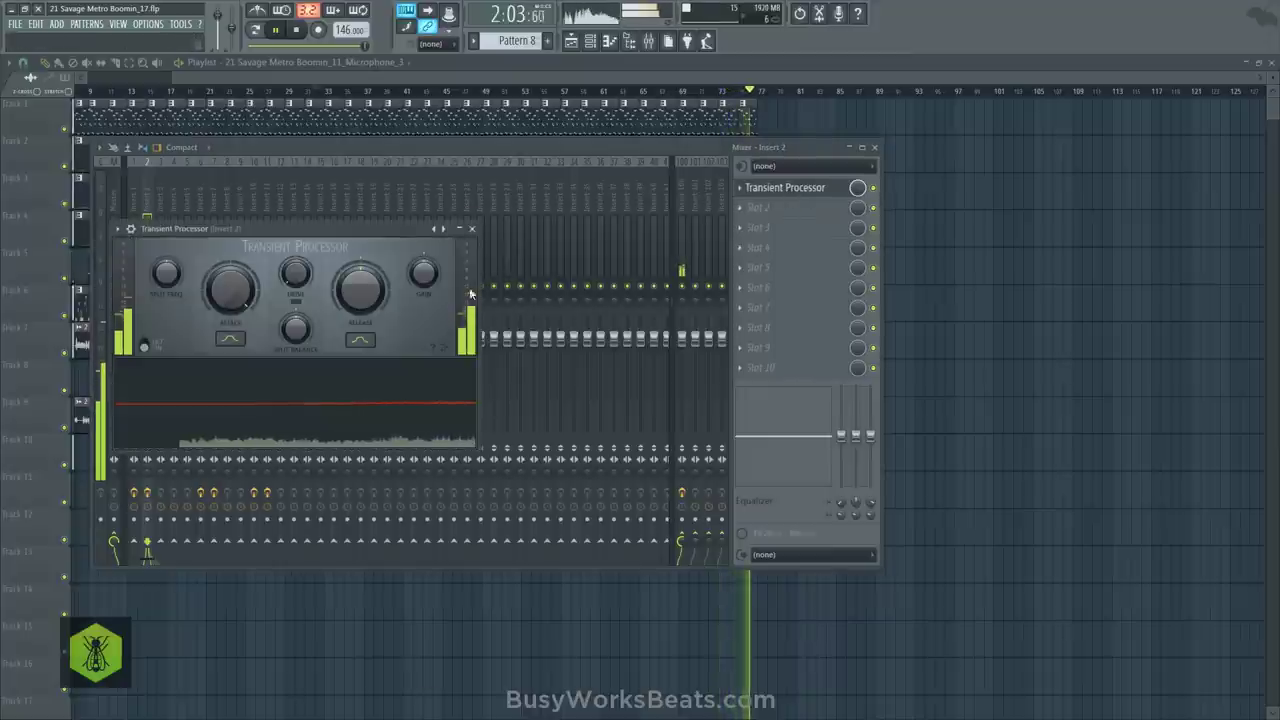
drag(360, 284, 369, 292)
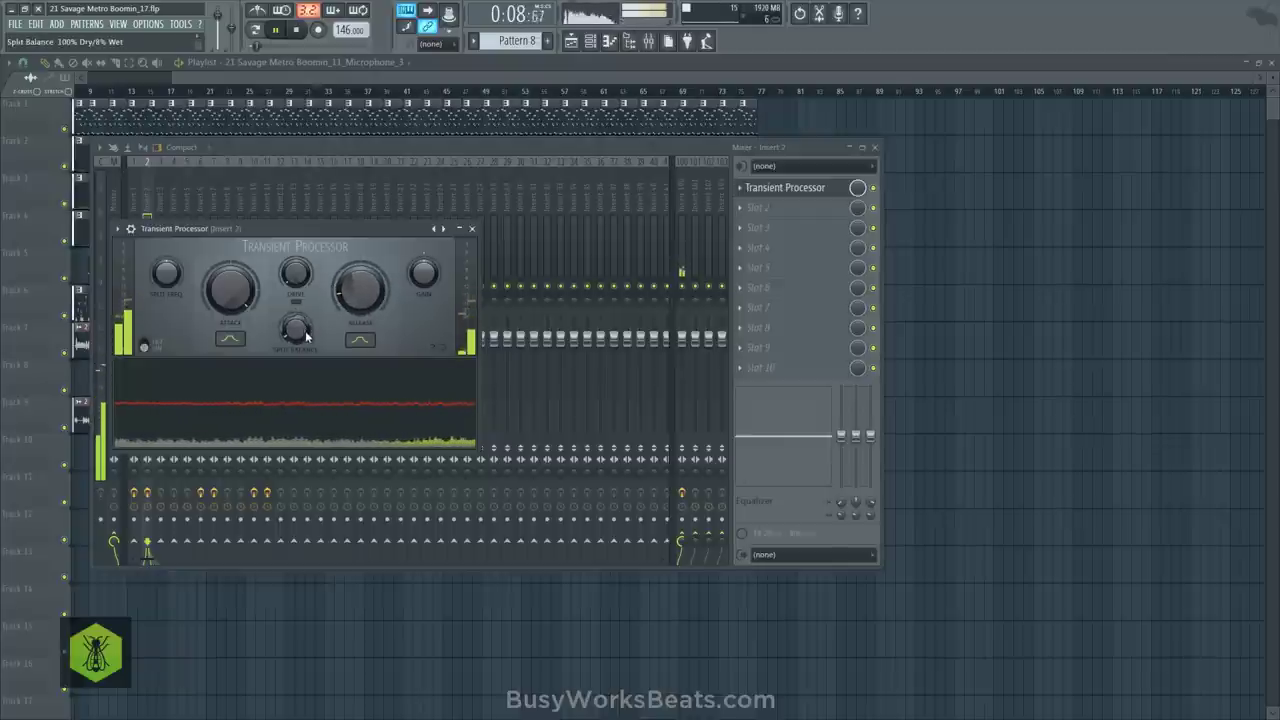
Try extreme split balance and split frequency values in the Transient Processor, reset both controls, and close the plugin
drag(303, 337, 303, 250)
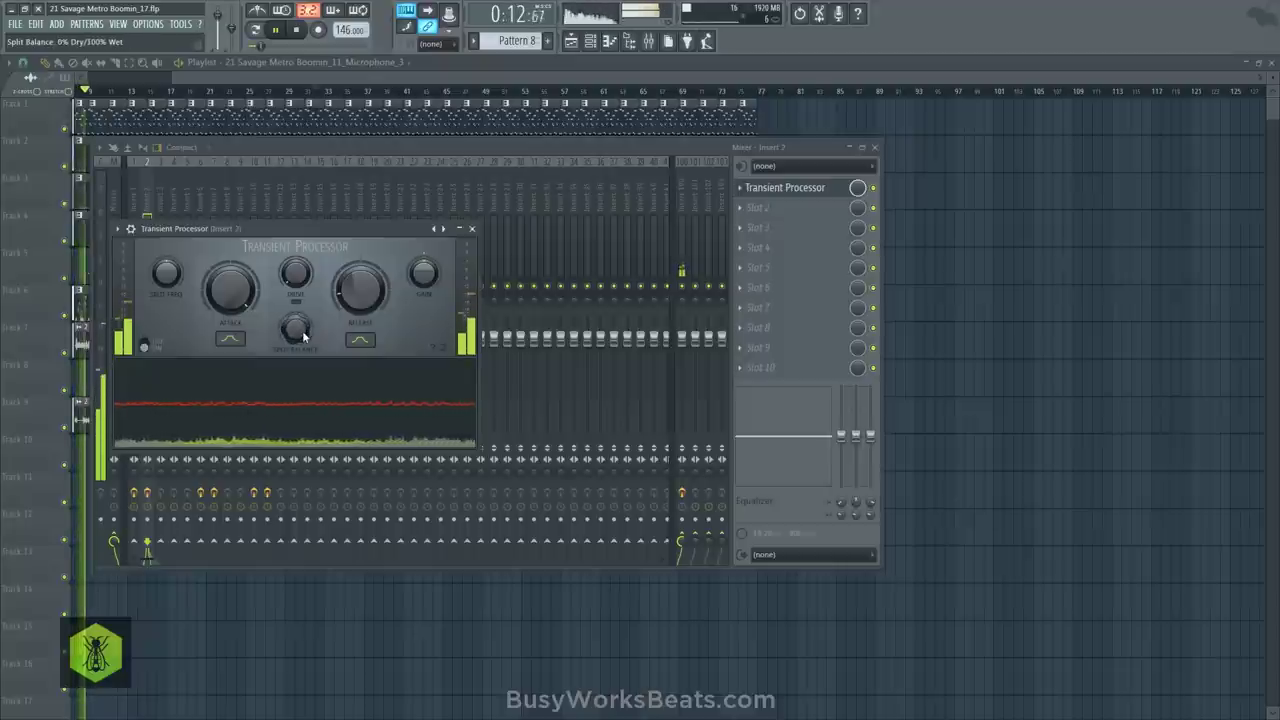
right_click(300, 328)
click(307, 335)
drag(168, 276, 168, 338)
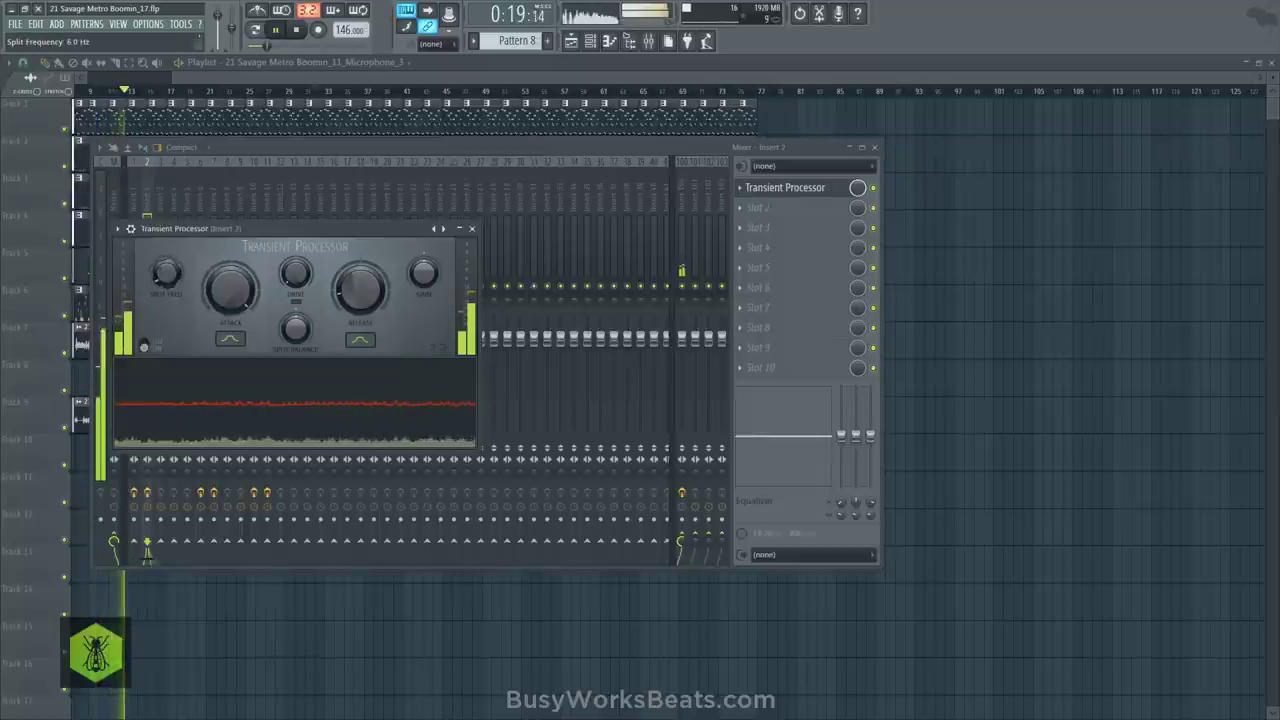
right_click(168, 277)
click(183, 288)
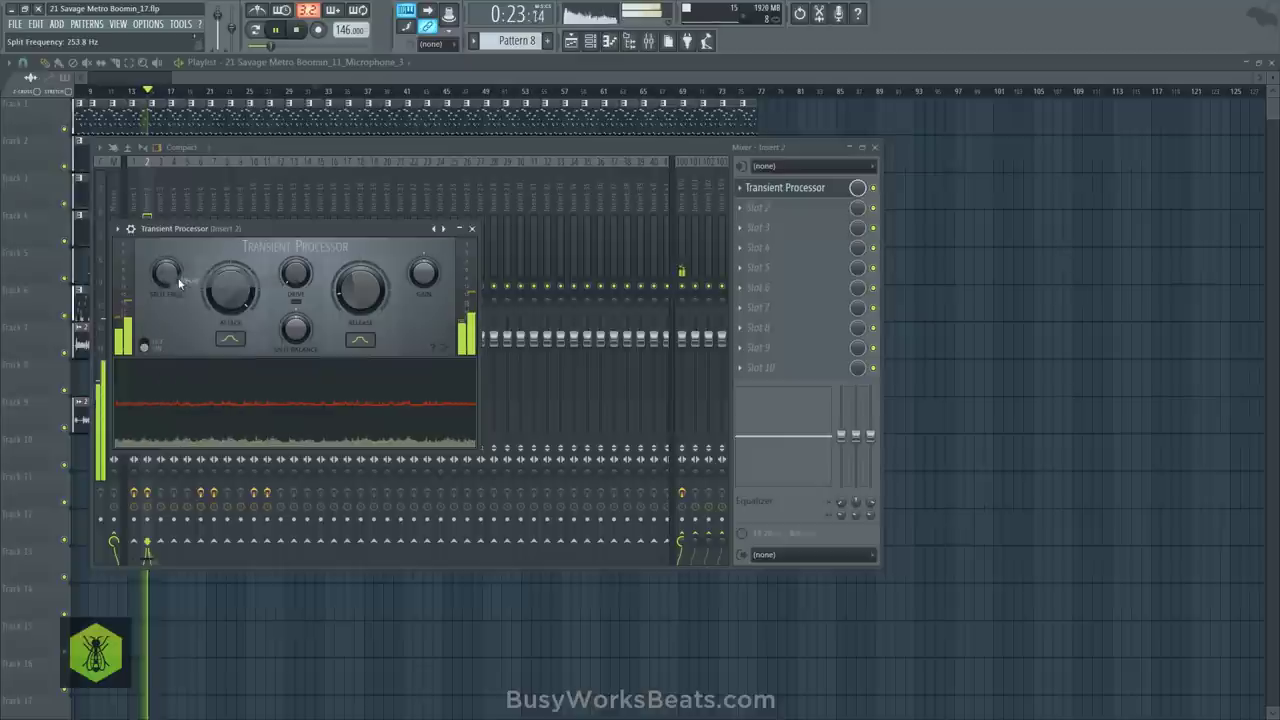
click(471, 229)
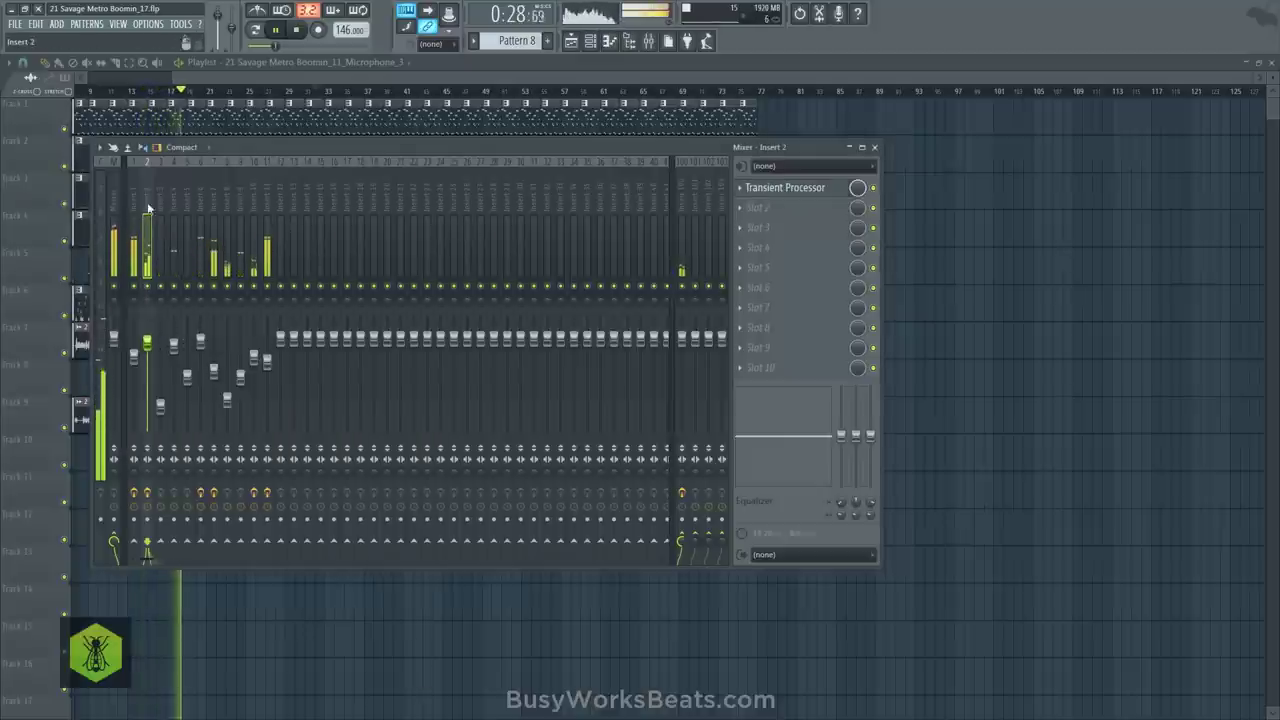
Check the effects on Inserts 10 and 11 and raise Insert 10's fader to the default level of the unused inserts
click(257, 208)
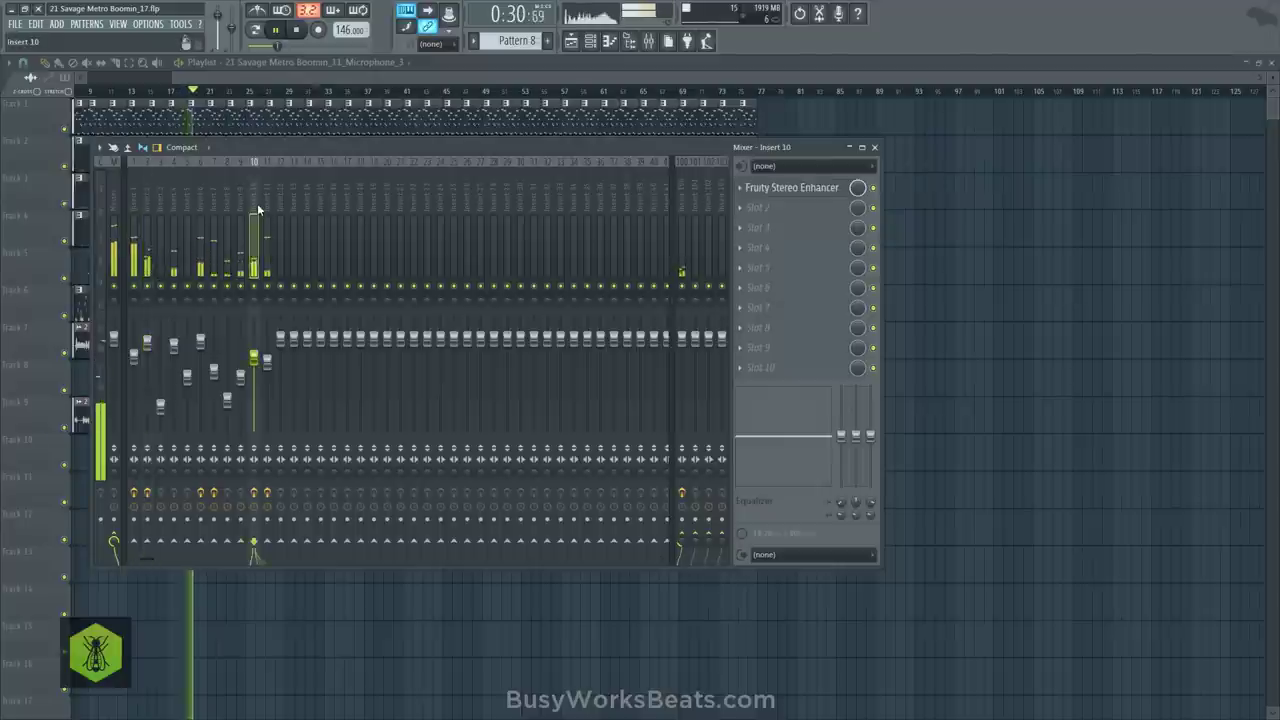
click(267, 203)
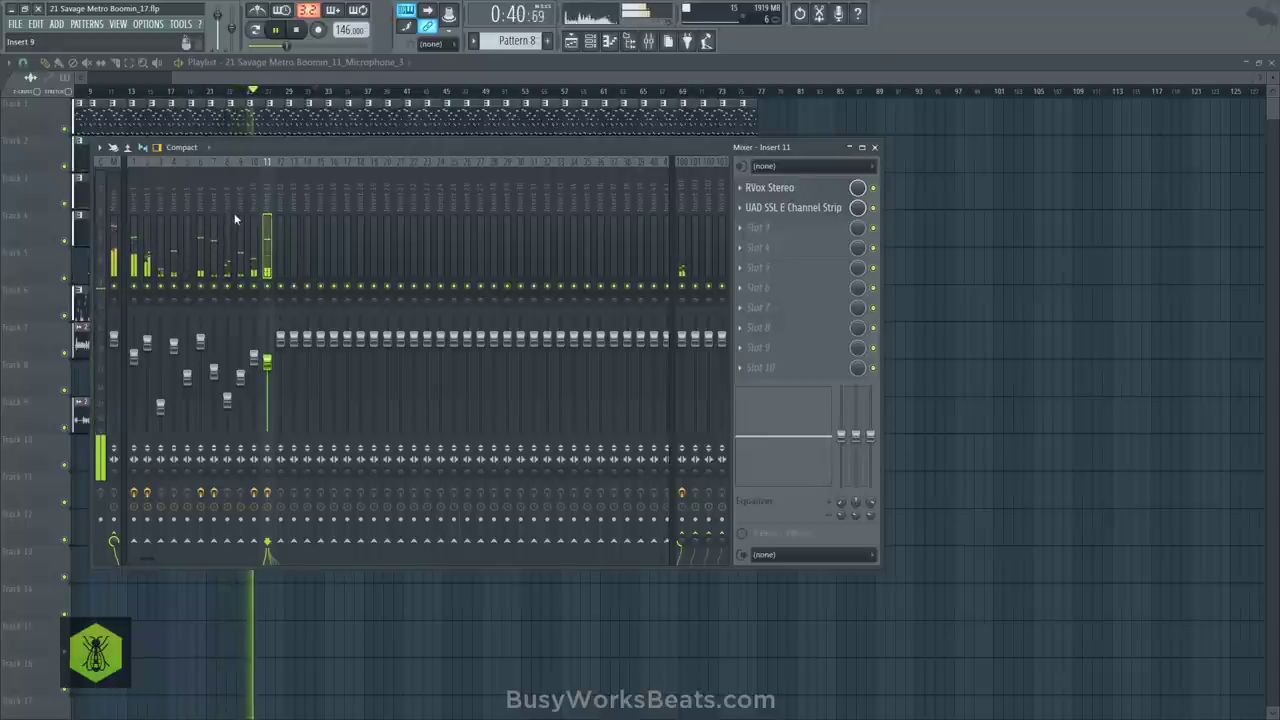
right_click(957, 296)
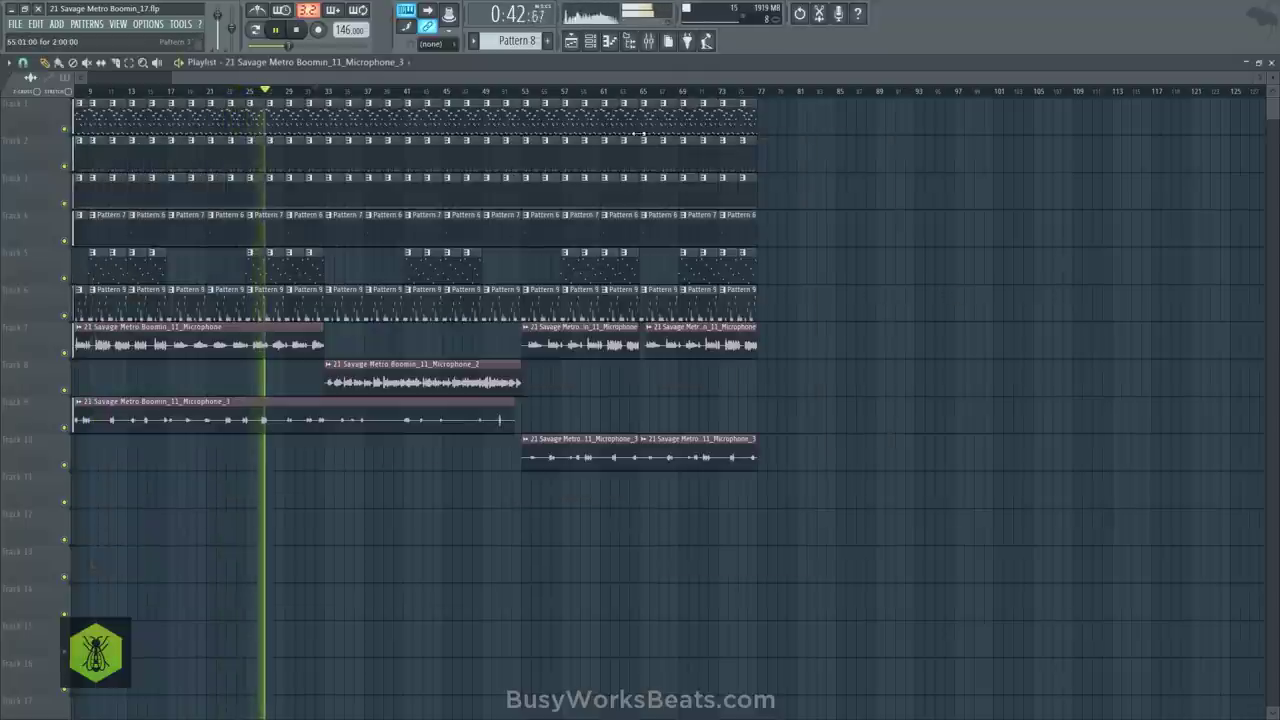
click(648, 41)
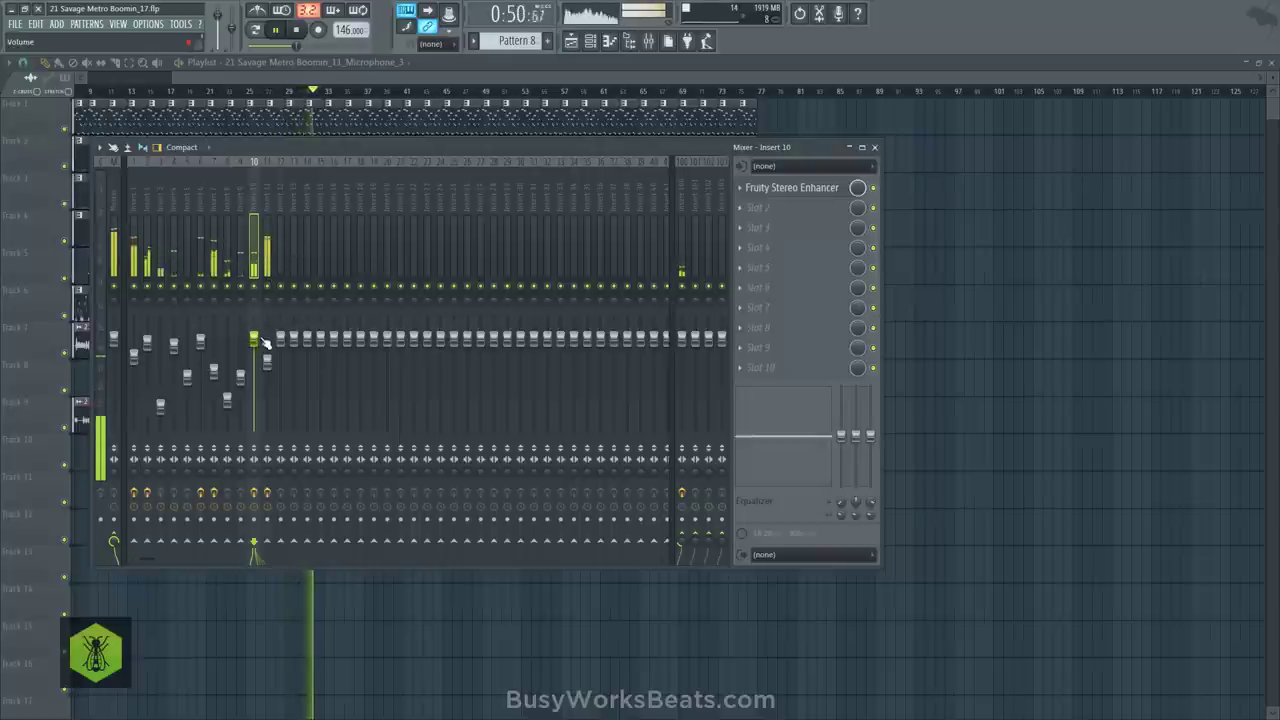
Load iZotope Ozone 7 Equalizer in the Master channel's first slot, dismiss its preset manager, and set Band 1 to a highpass filter
click(114, 200)
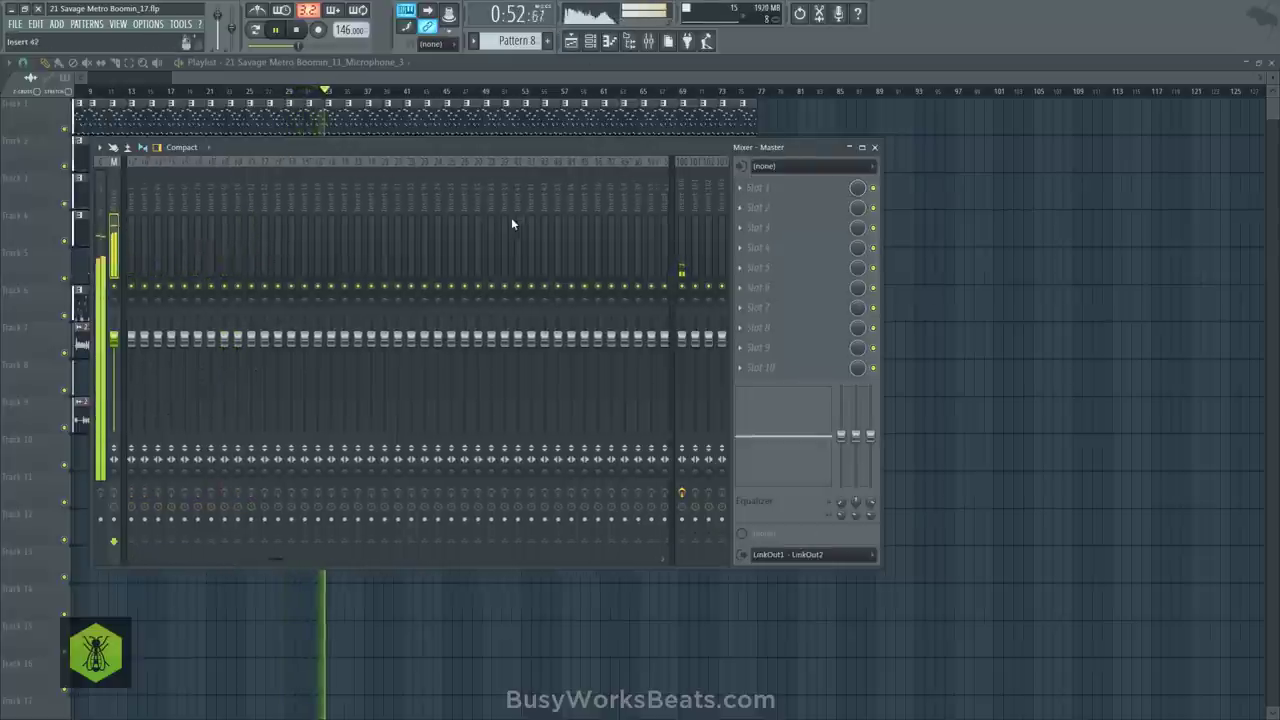
scroll(511, 219, up, 5)
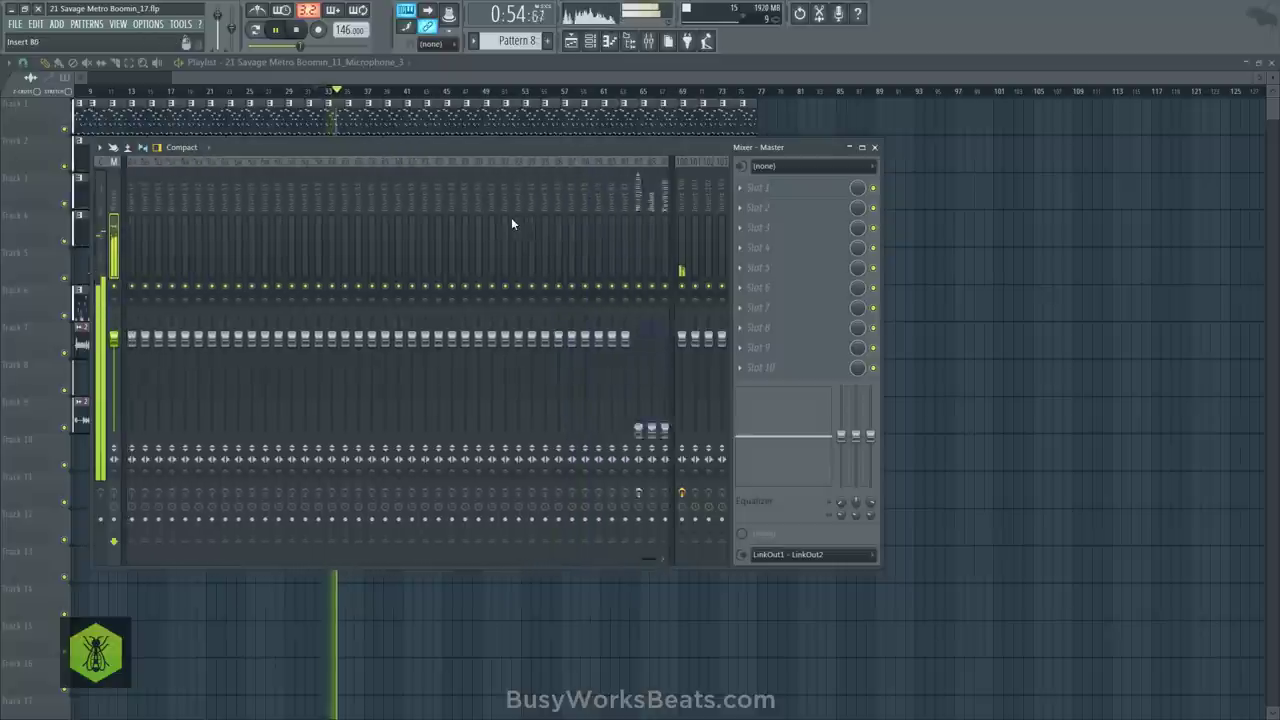
scroll(511, 219, down, 5)
scroll(470, 223, up, 4)
scroll(469, 227, down, 5)
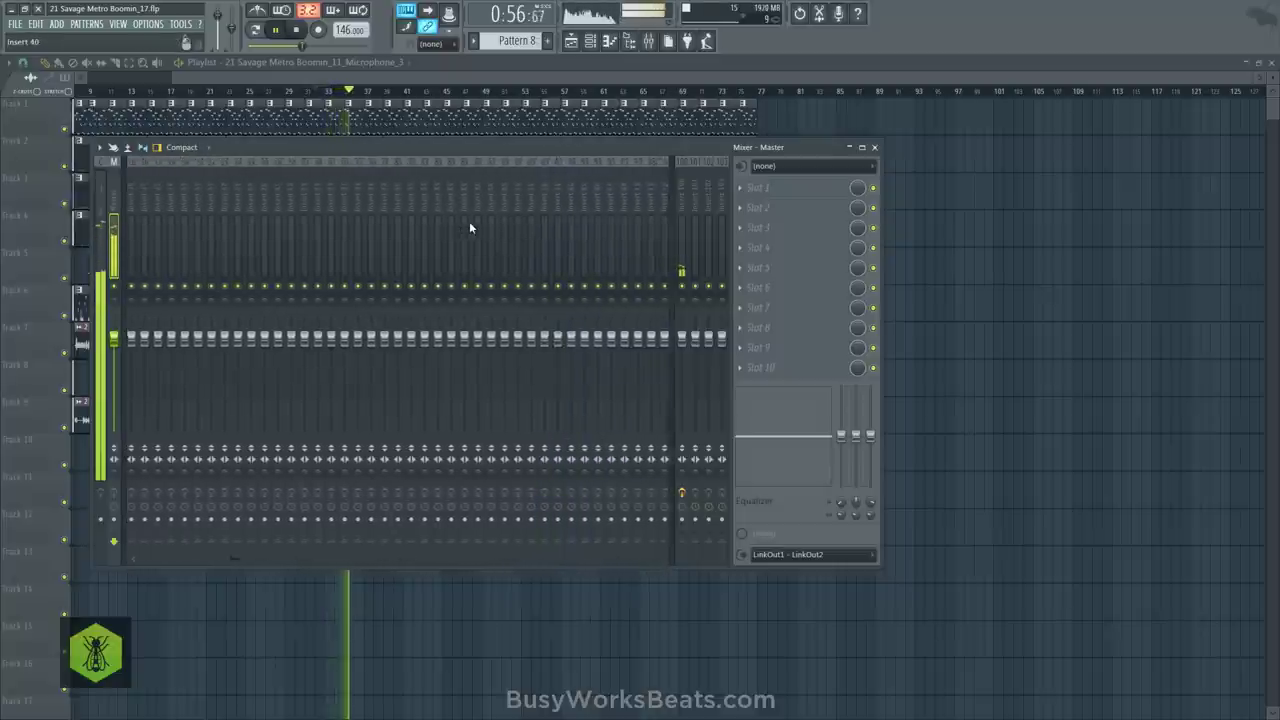
click(749, 190)
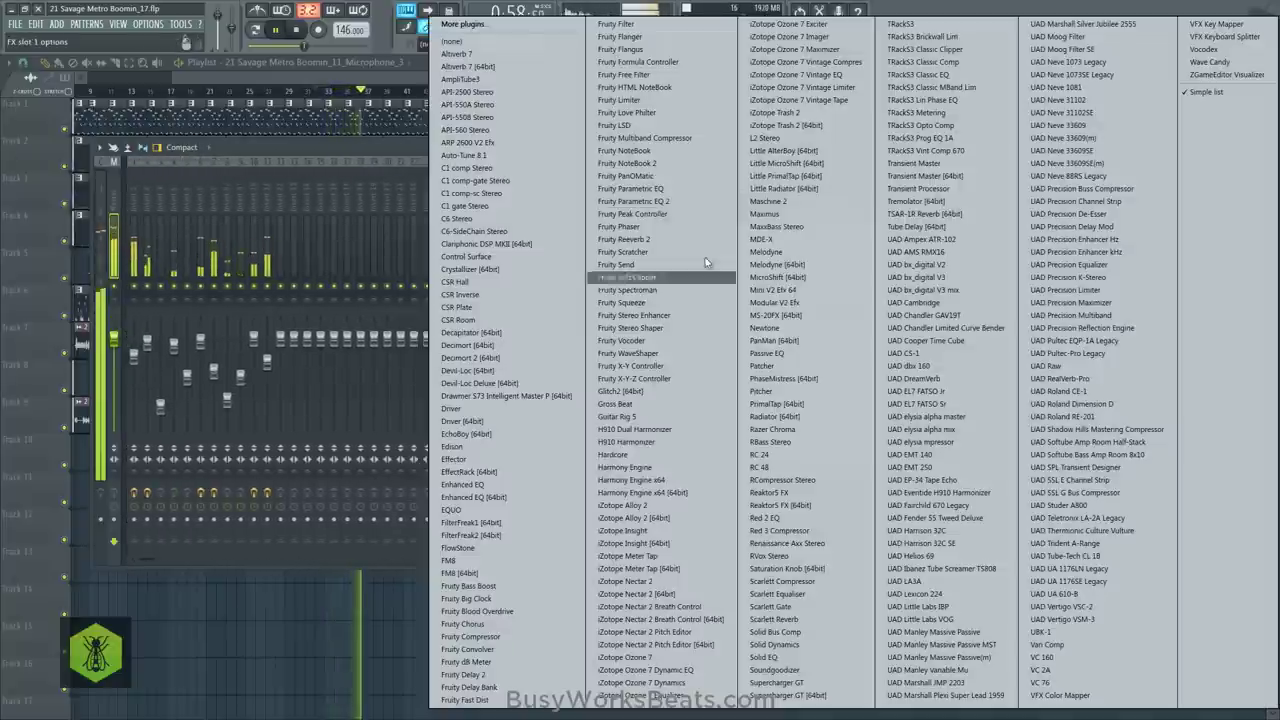
click(645, 690)
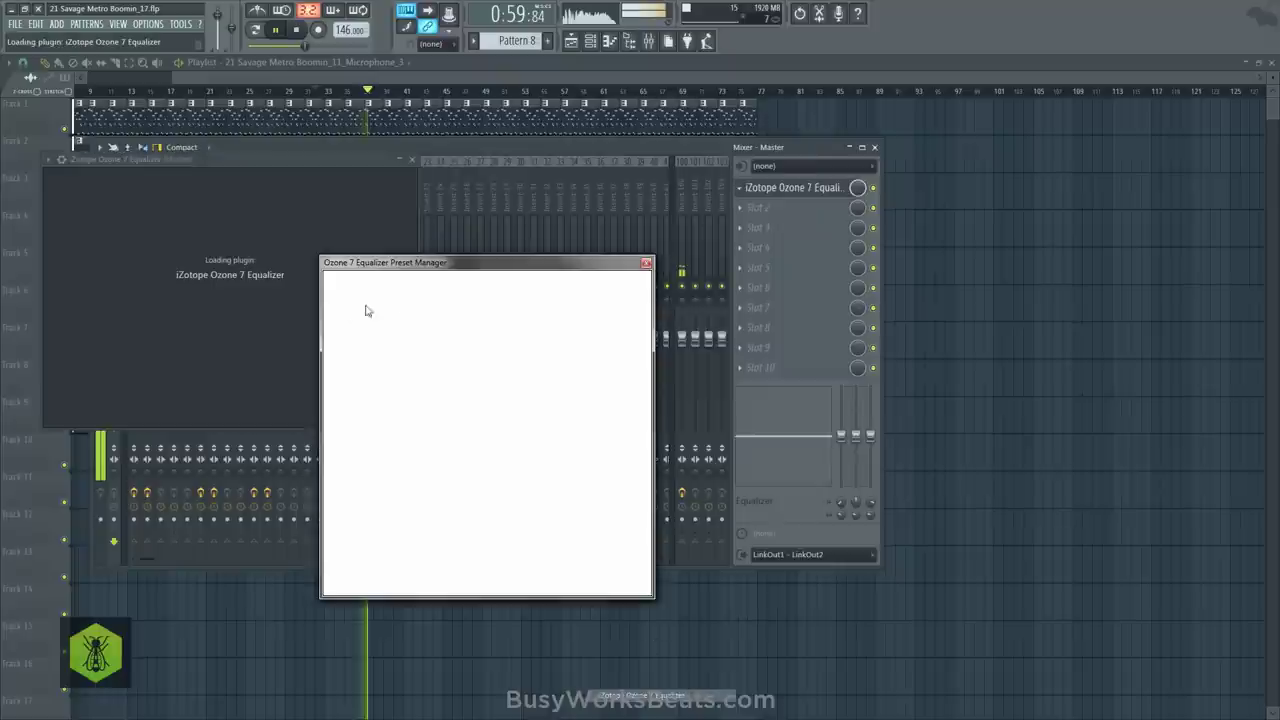
click(646, 264)
click(178, 390)
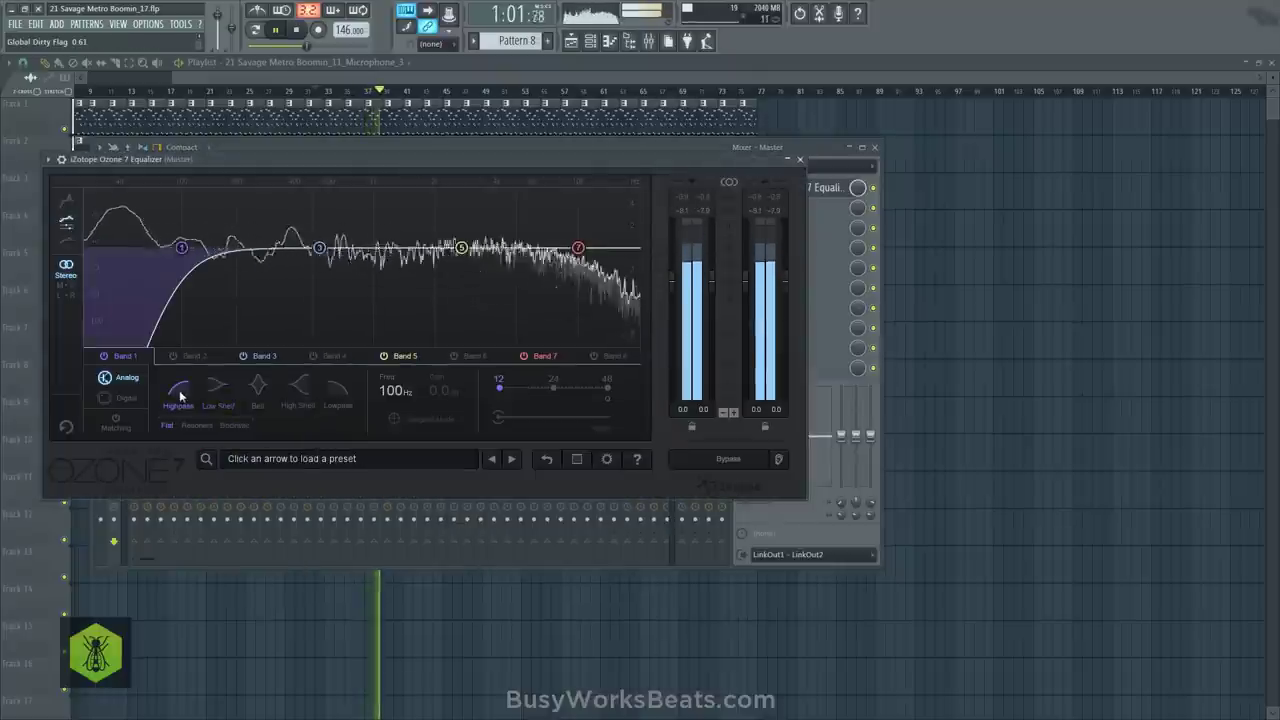
Make Band 1's highpass filter a brickwall cut at 20 Hz
double_click(390, 390)
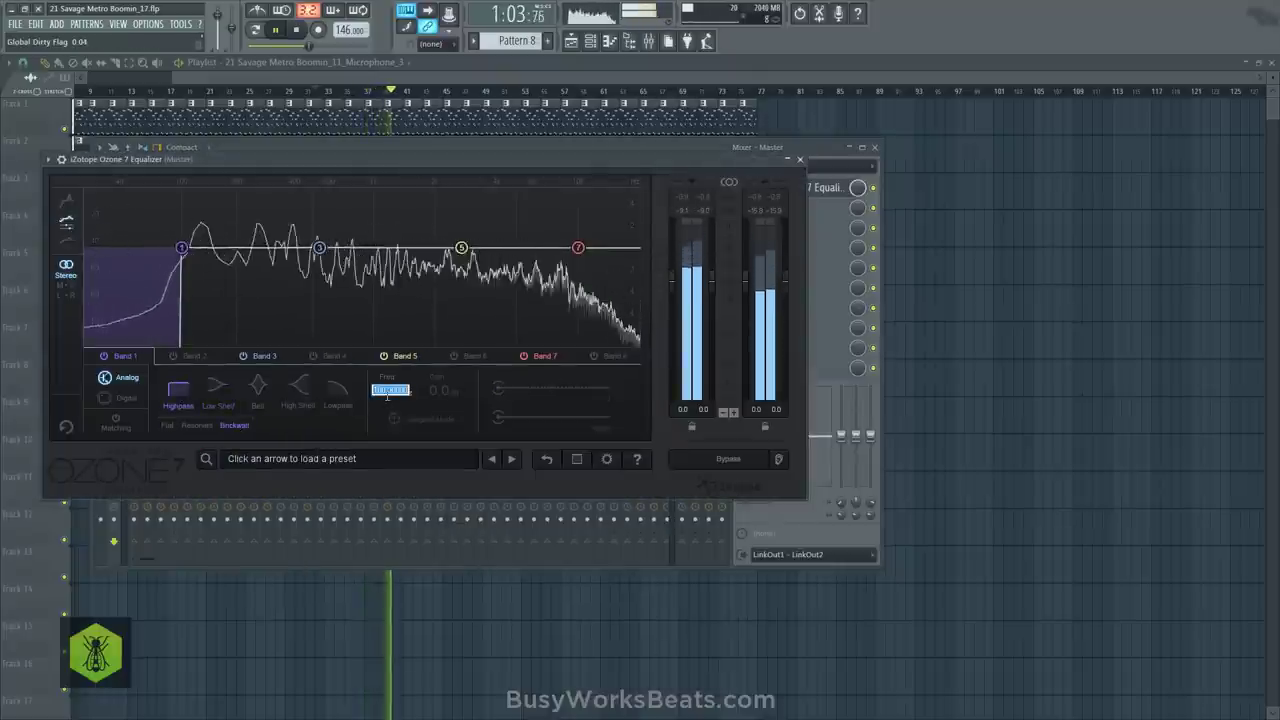
text(20)
key(Return)
Turn Band 7 into a lowpass filter with its cutoff at the upper end of the spectrum
click(550, 354)
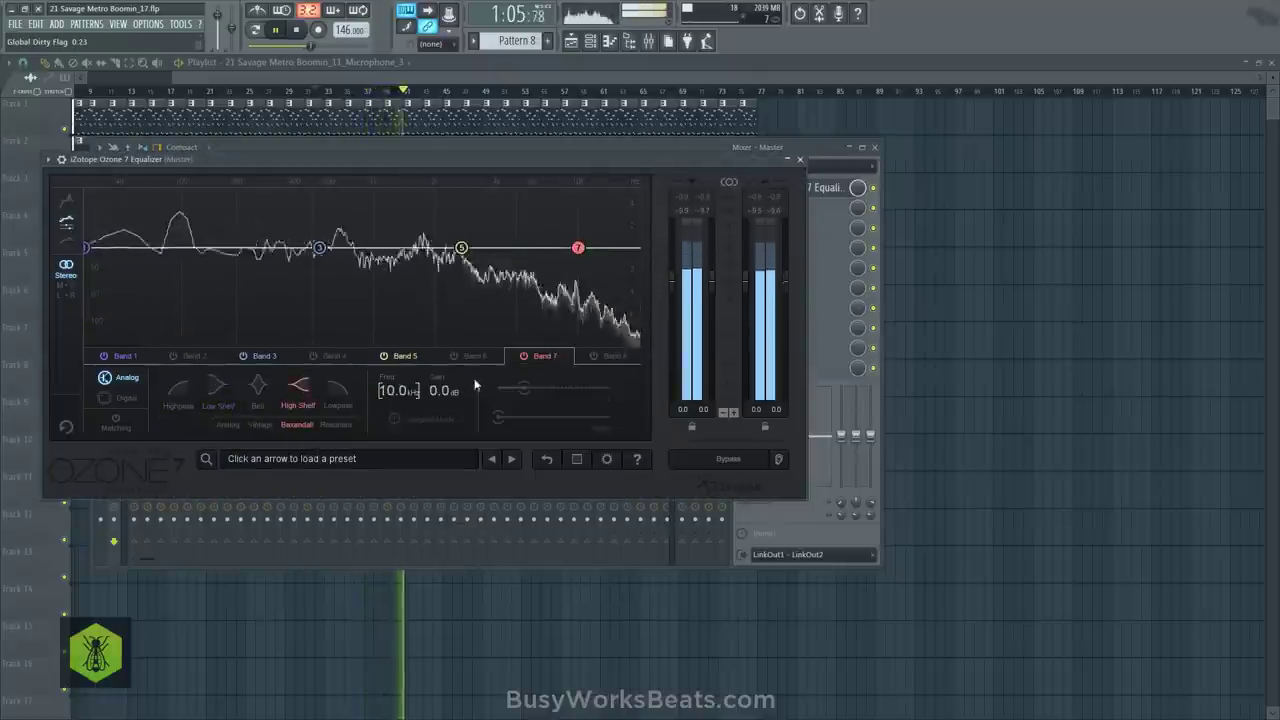
double_click(392, 390)
text(2000)
key(Return)
click(339, 400)
click(340, 425)
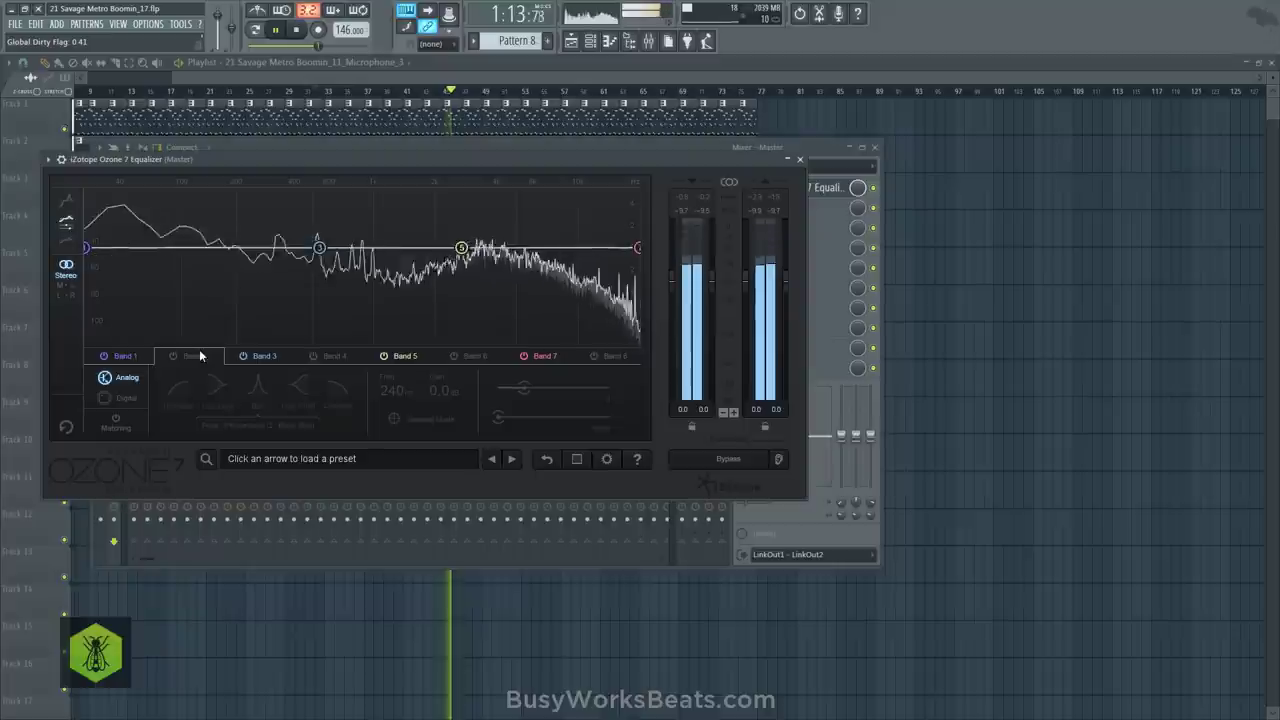
Enable Band 2 as a bell boost of 1.7 dB at 52.5 Hz and reset the output clip indicator
click(172, 355)
double_click(391, 389)
text(801)
key(Return)
double_click(438, 390)
text(1.8)
drag(444, 385, 391, 423)
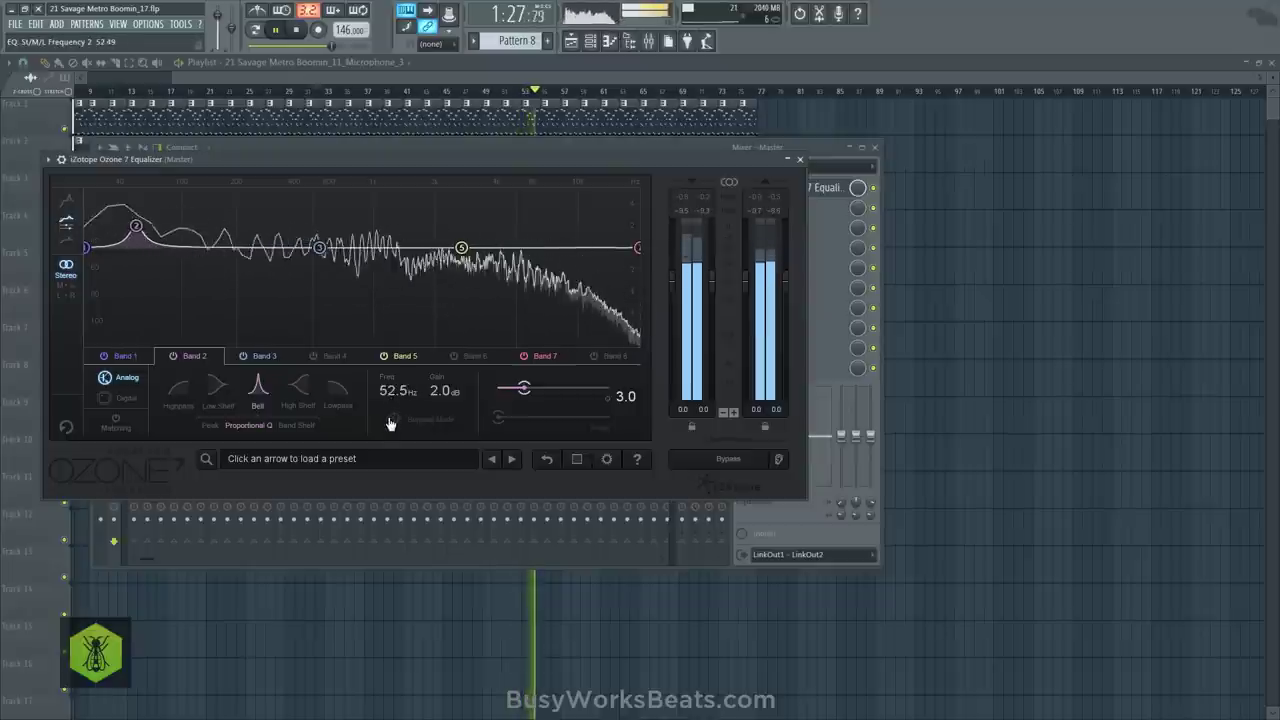
scroll(437, 397, up, 2)
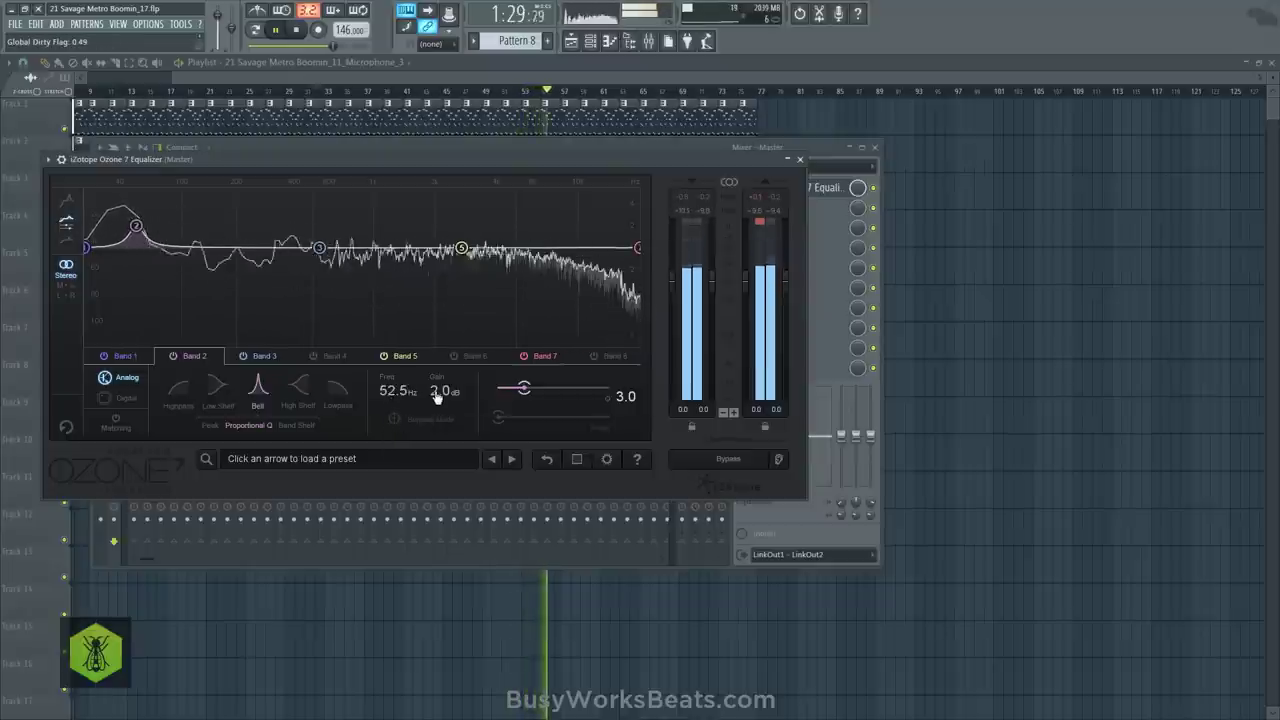
scroll(437, 397, down, 5)
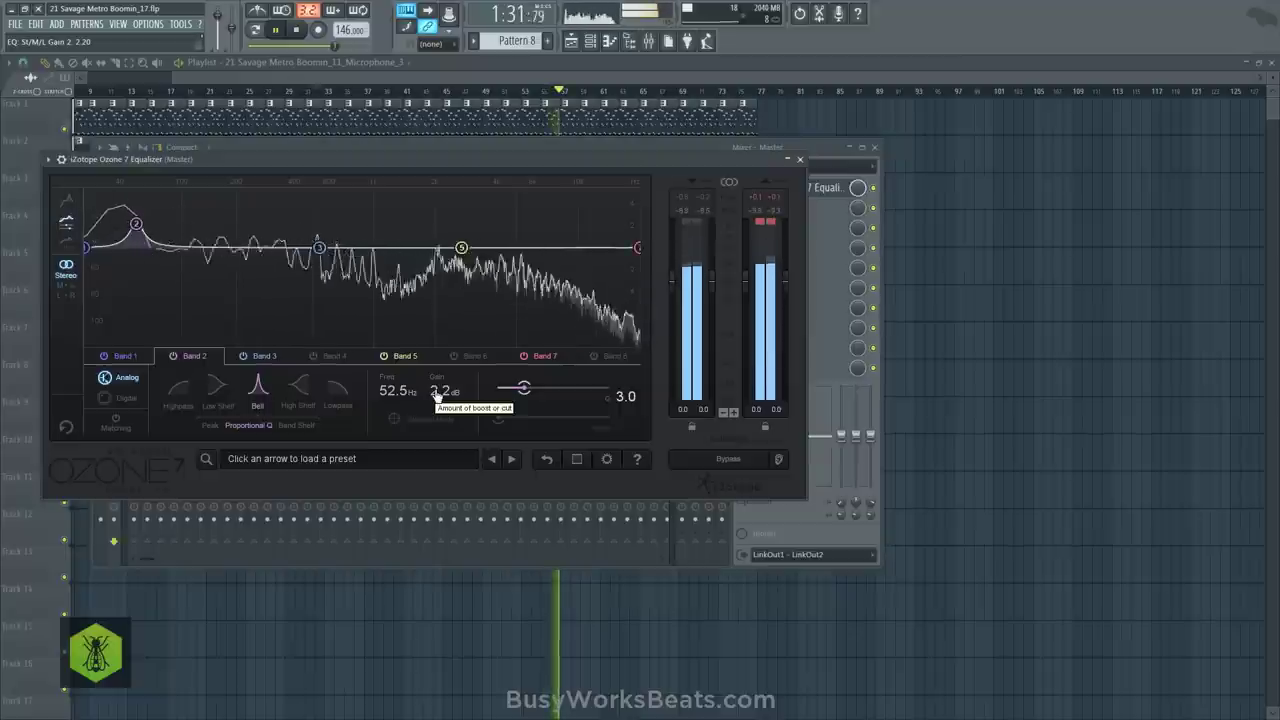
click(763, 218)
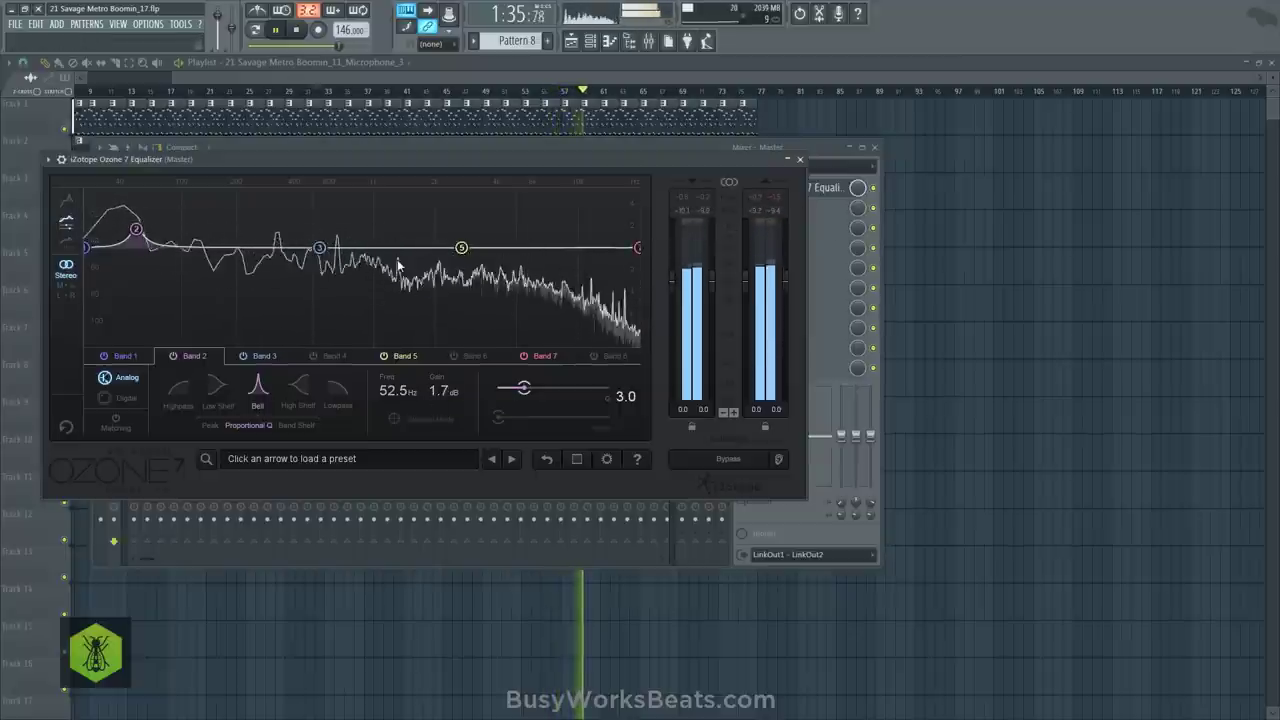
Cut Band 3 by 0.7 dB at 296 Hz and enable Band 4 with a 0.9 dB boost at 1.20 kHz
click(262, 356)
drag(440, 390, 503, 390)
drag(401, 394, 444, 427)
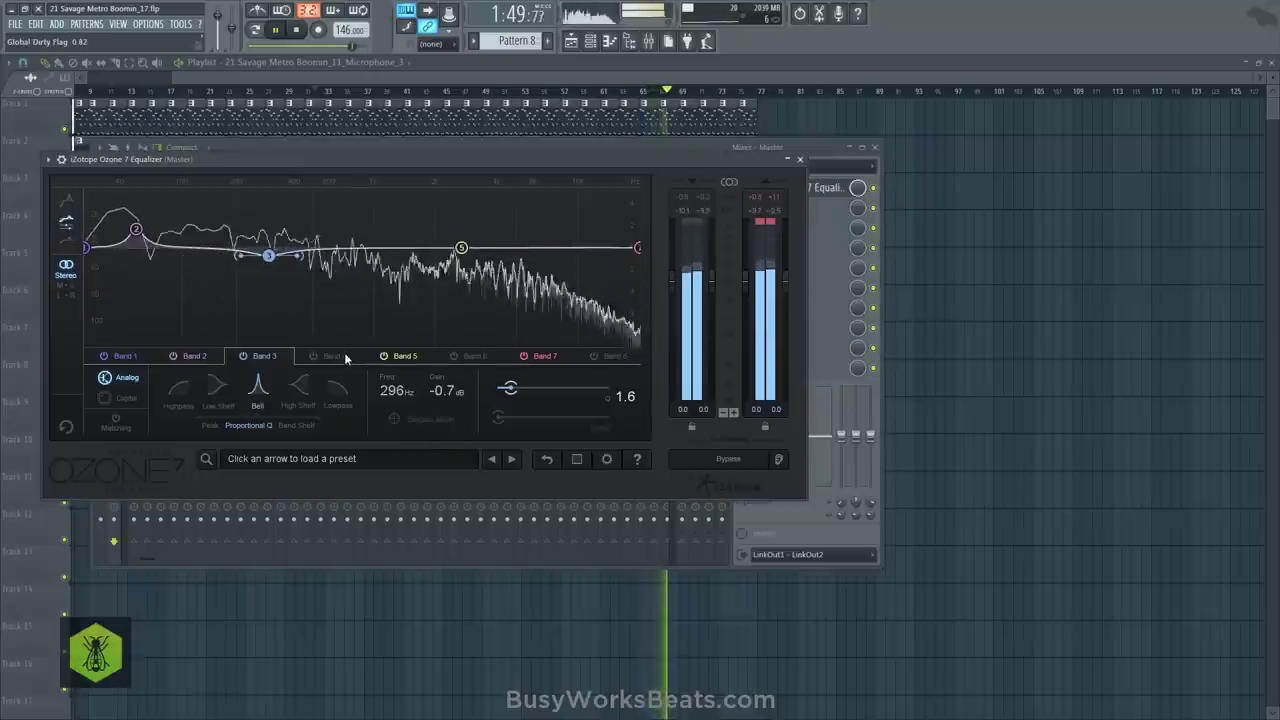
click(312, 355)
mouse_move(440, 392)
mouse_down()
mouse_move(517, 395)
mouse_move(443, 397)
mouse_move(446, 411)
mouse_up()
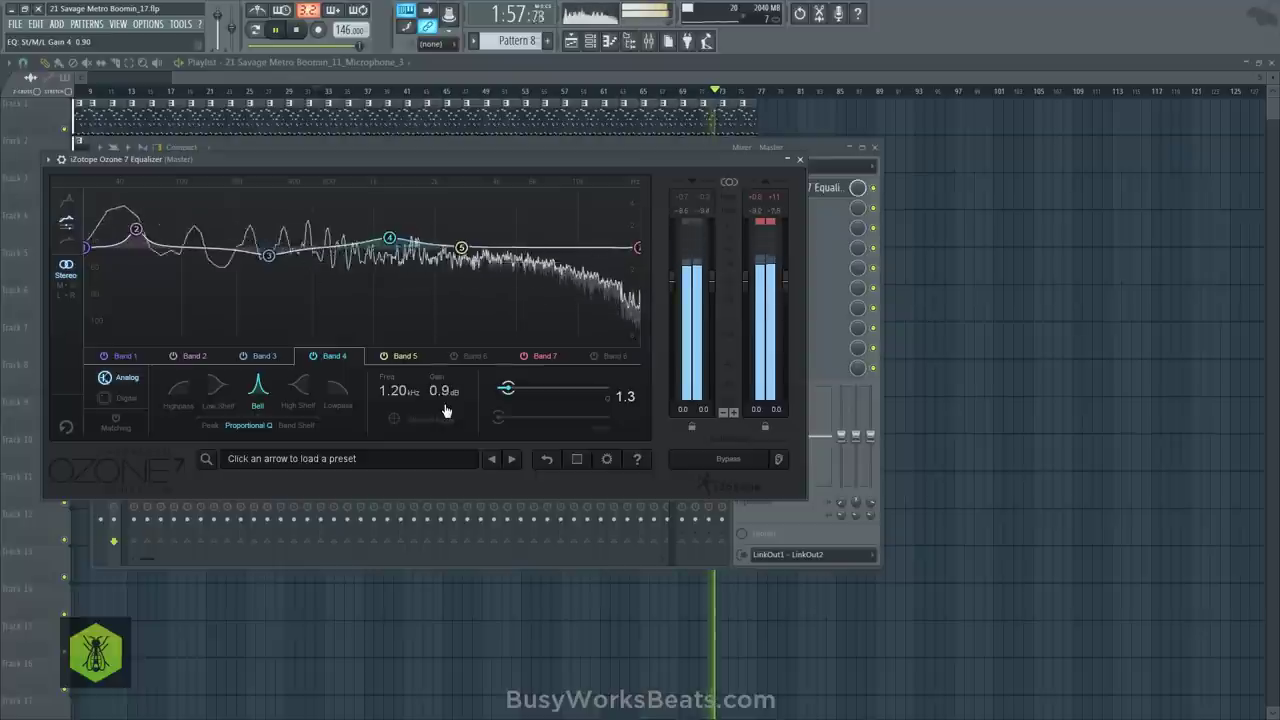
Make Band 5 an Analog high shelf boosting 0.6 dB at 5.02 kHz, and close the equalizer
click(428, 357)
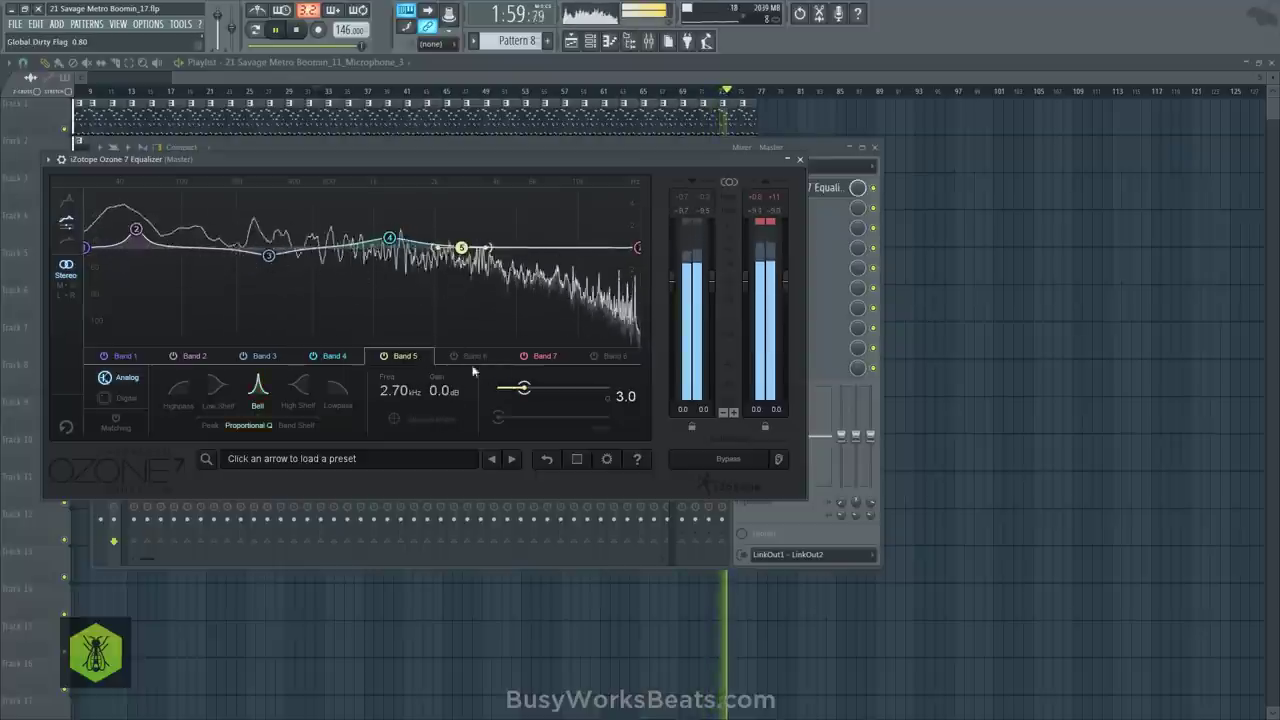
click(300, 386)
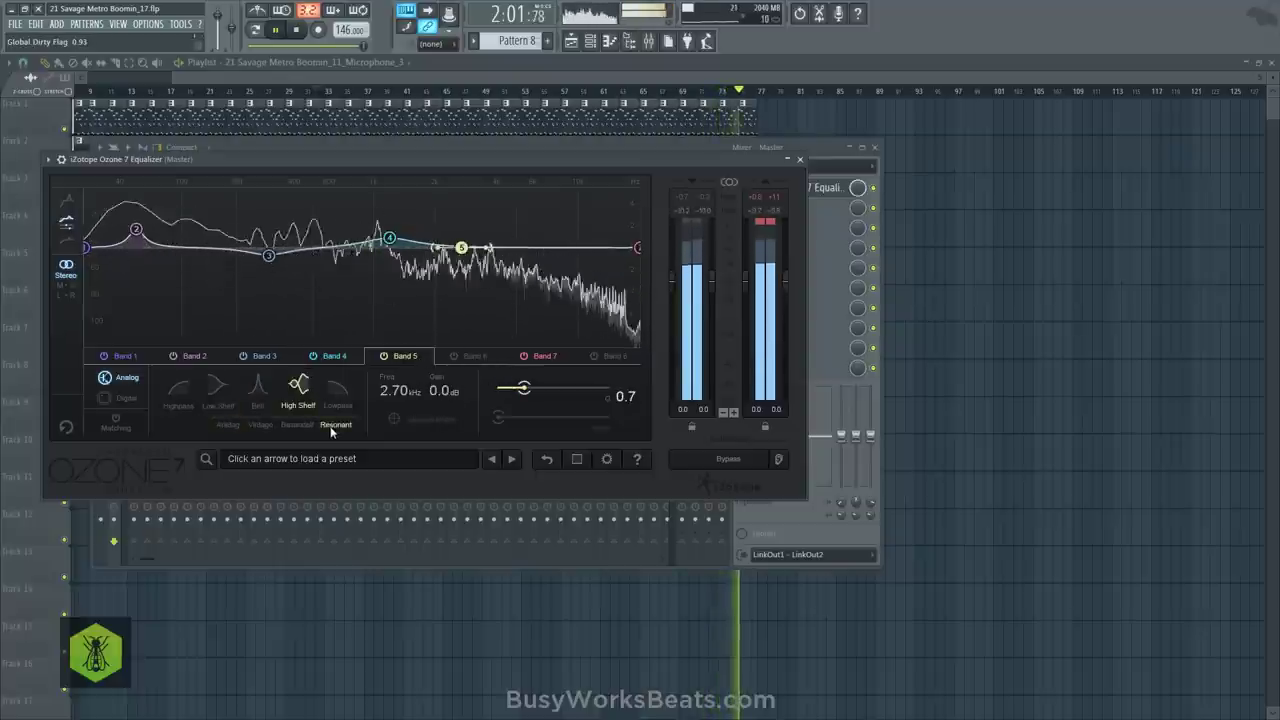
drag(441, 400, 421, 357)
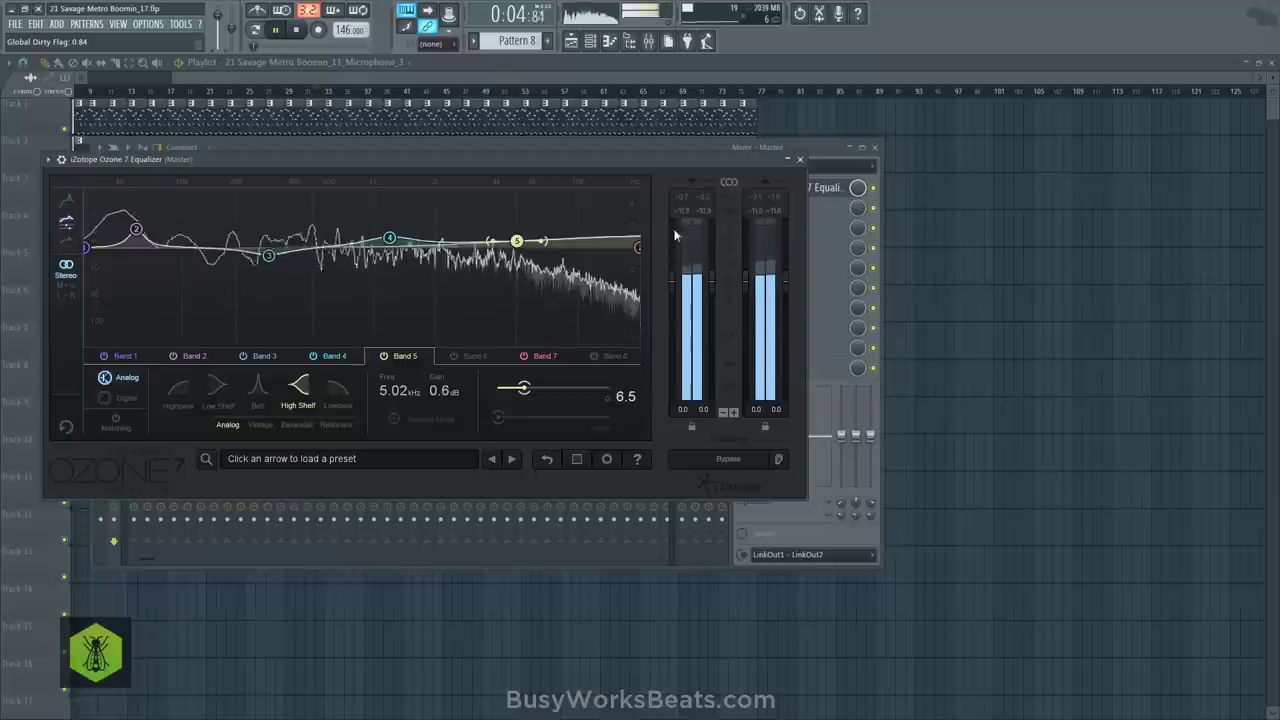
click(799, 159)
Lower the faders of Inserts 1 to 11 together slightly, and bring Insert 11 down a little more
drag(266, 200, 127, 206)
click(147, 343)
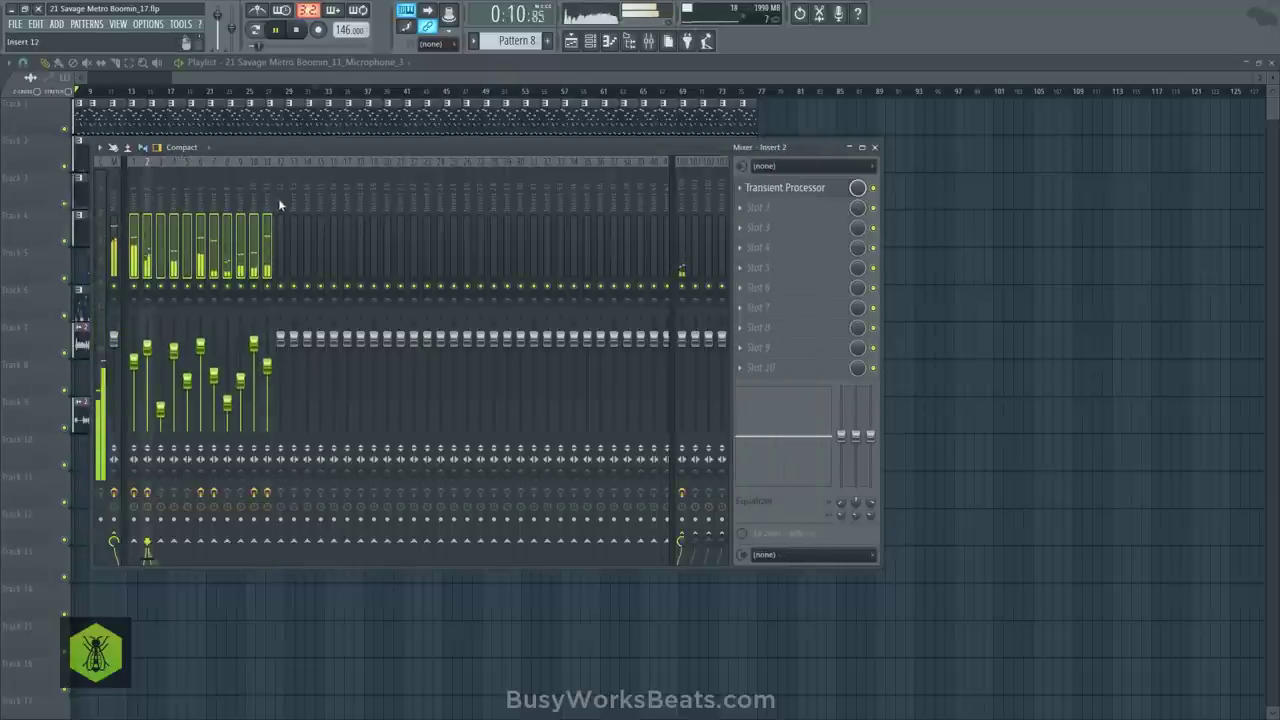
click(271, 296)
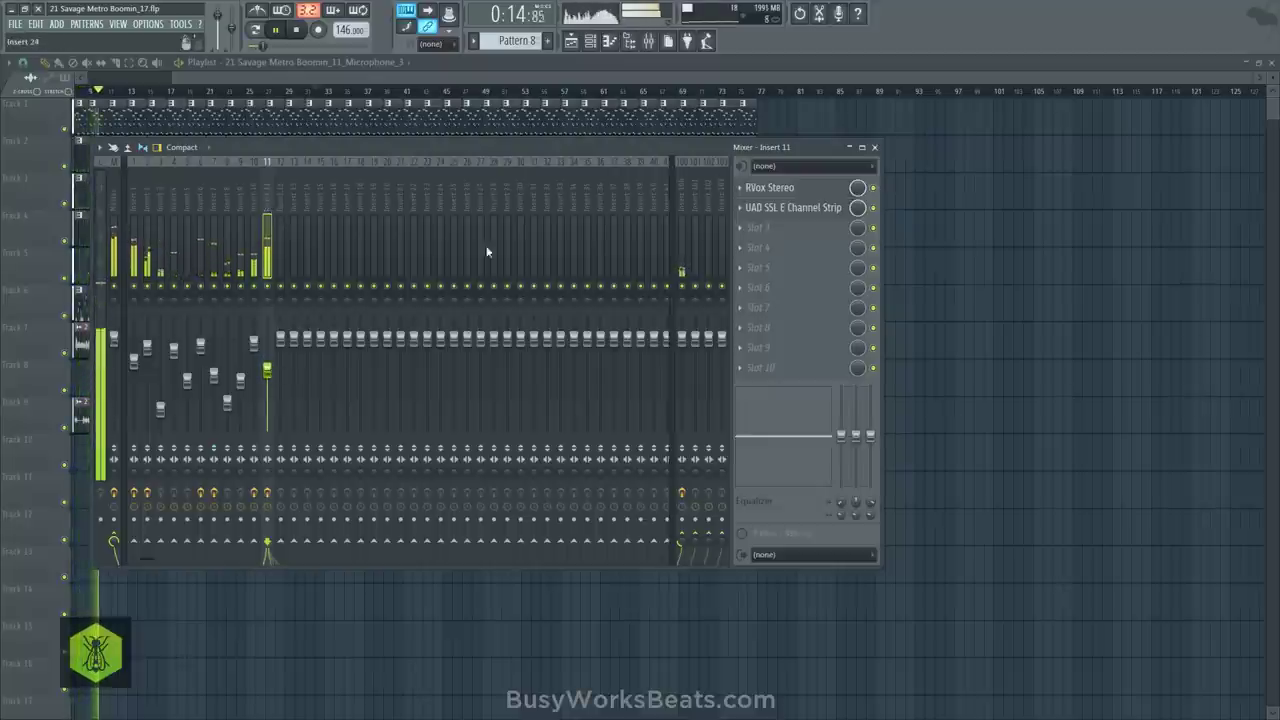
click(760, 233)
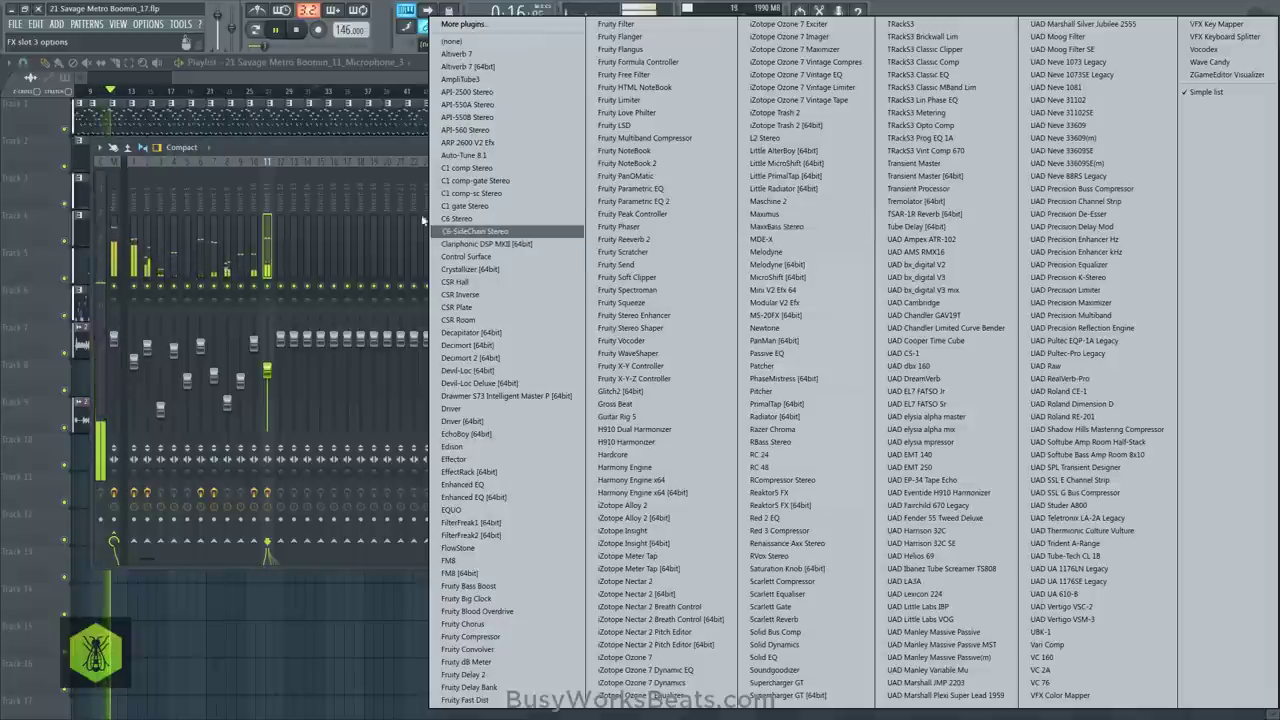
click(396, 153)
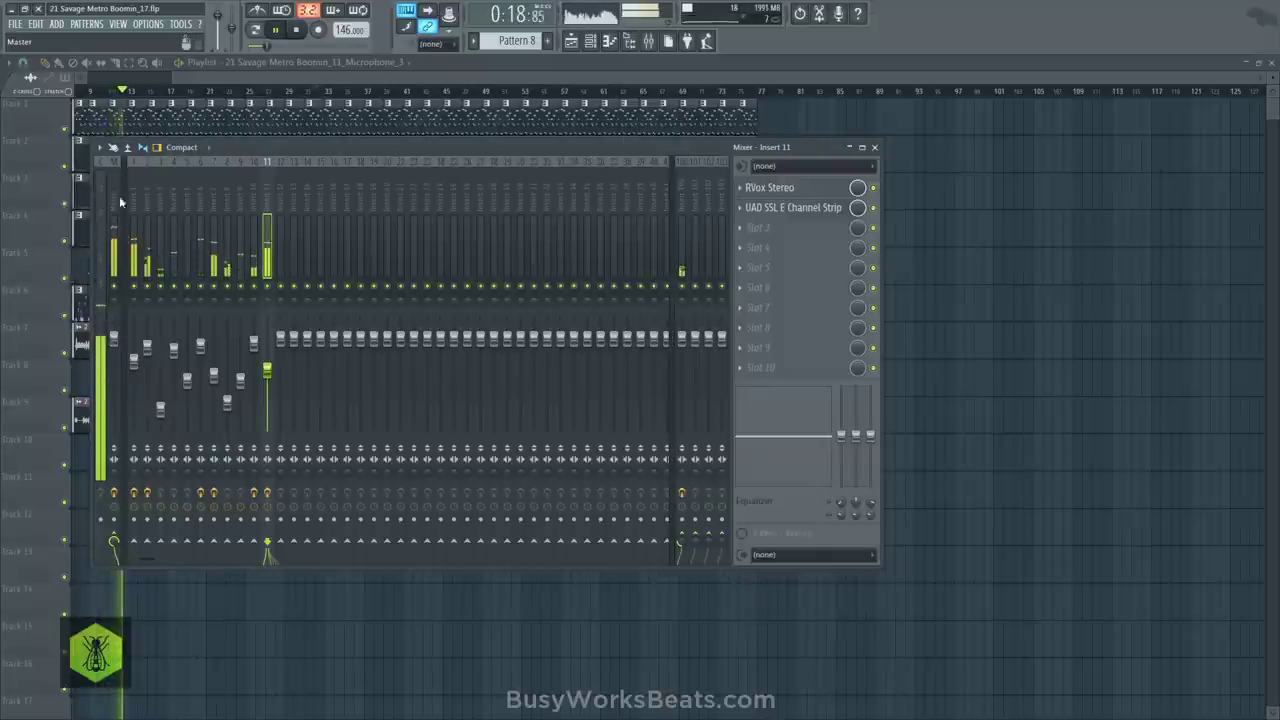
Load iZotope Ozone 7 Imager in the Master channel's second slot and dismiss its preset manager
click(794, 211)
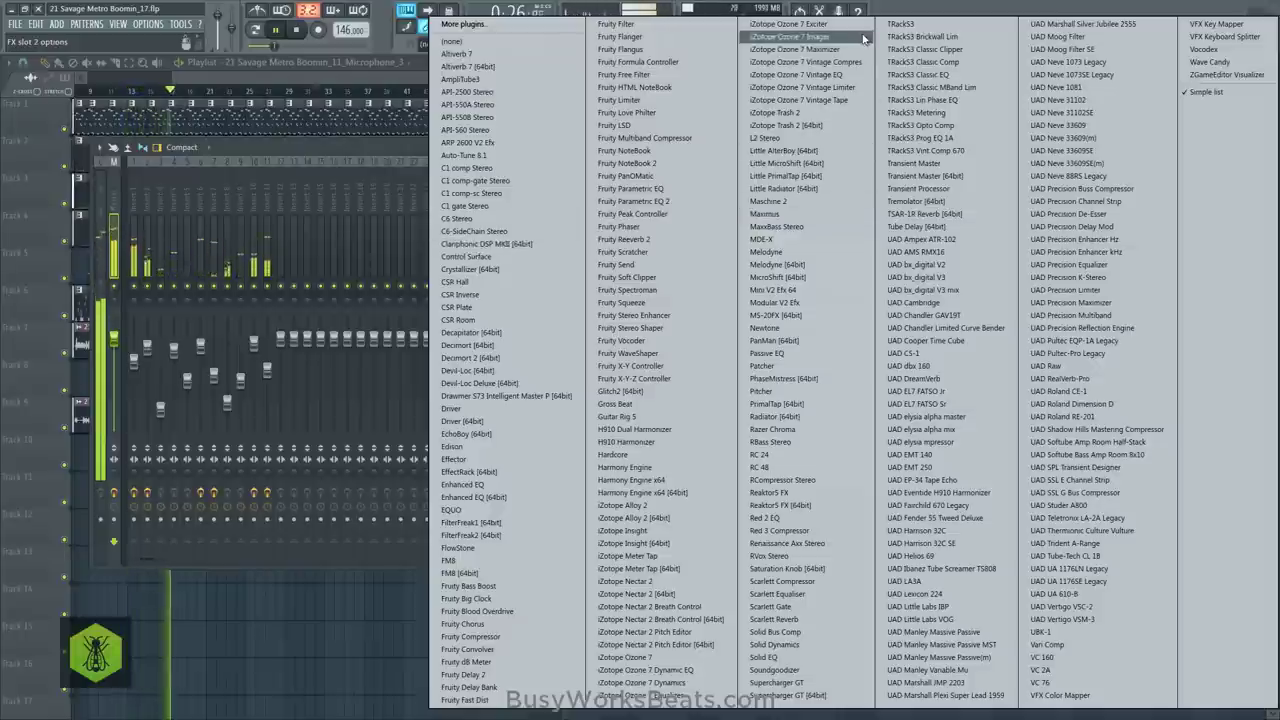
click(790, 36)
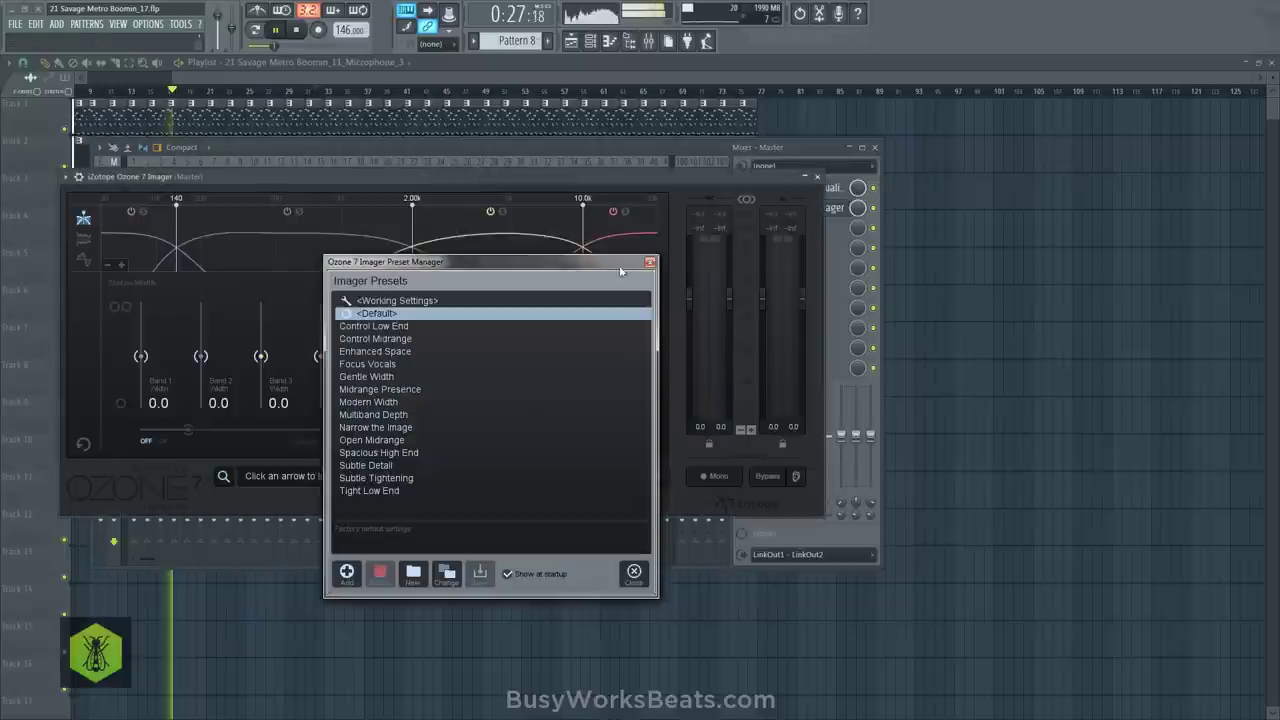
click(651, 262)
Set the Imager band widths to -100, 58.2, 51.9 and 50.6, move the lowest crossover to 231 Hz, and close the plugin
drag(141, 356, 141, 408)
drag(201, 356, 201, 328)
drag(261, 356, 320, 330)
drag(201, 333, 201, 326)
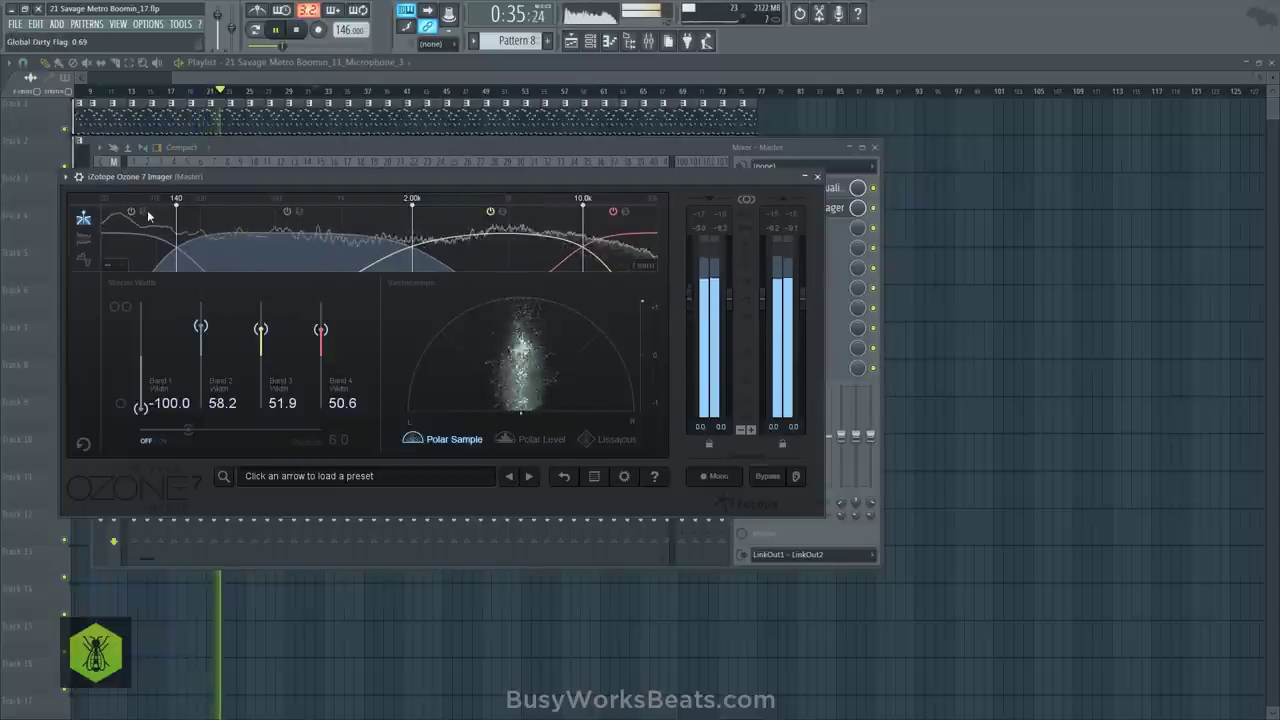
drag(180, 205, 214, 215)
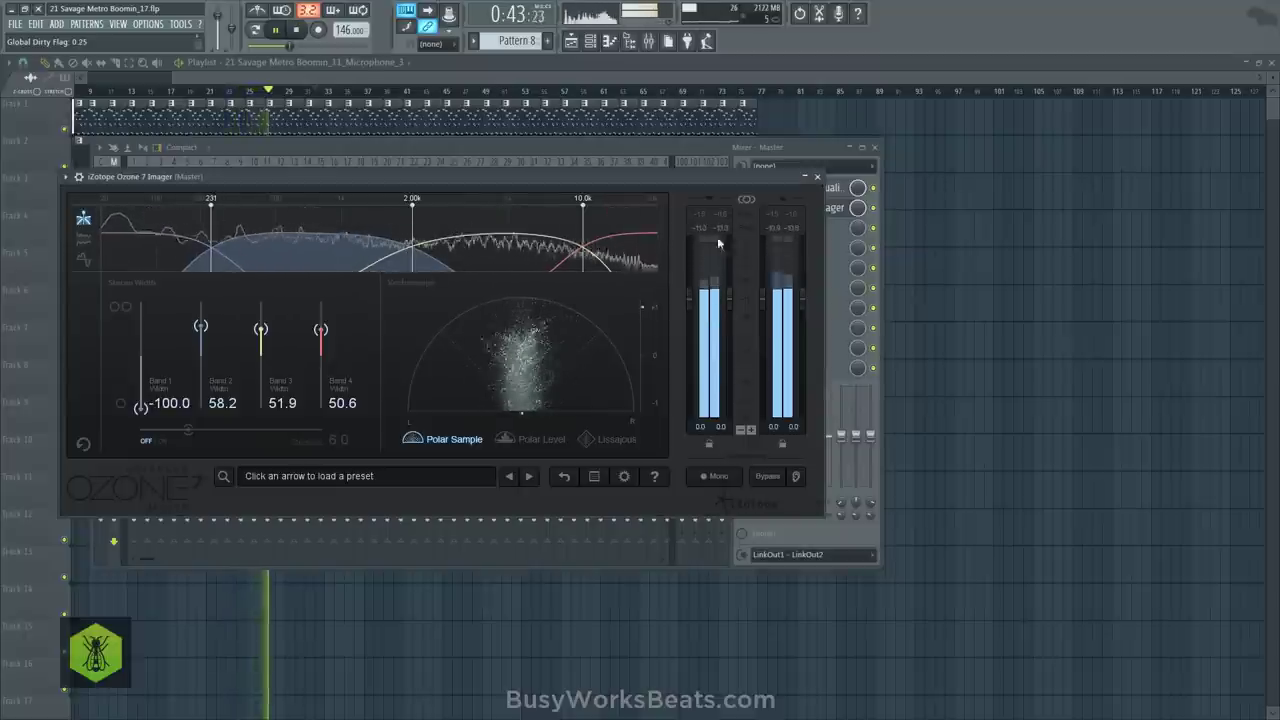
click(818, 178)
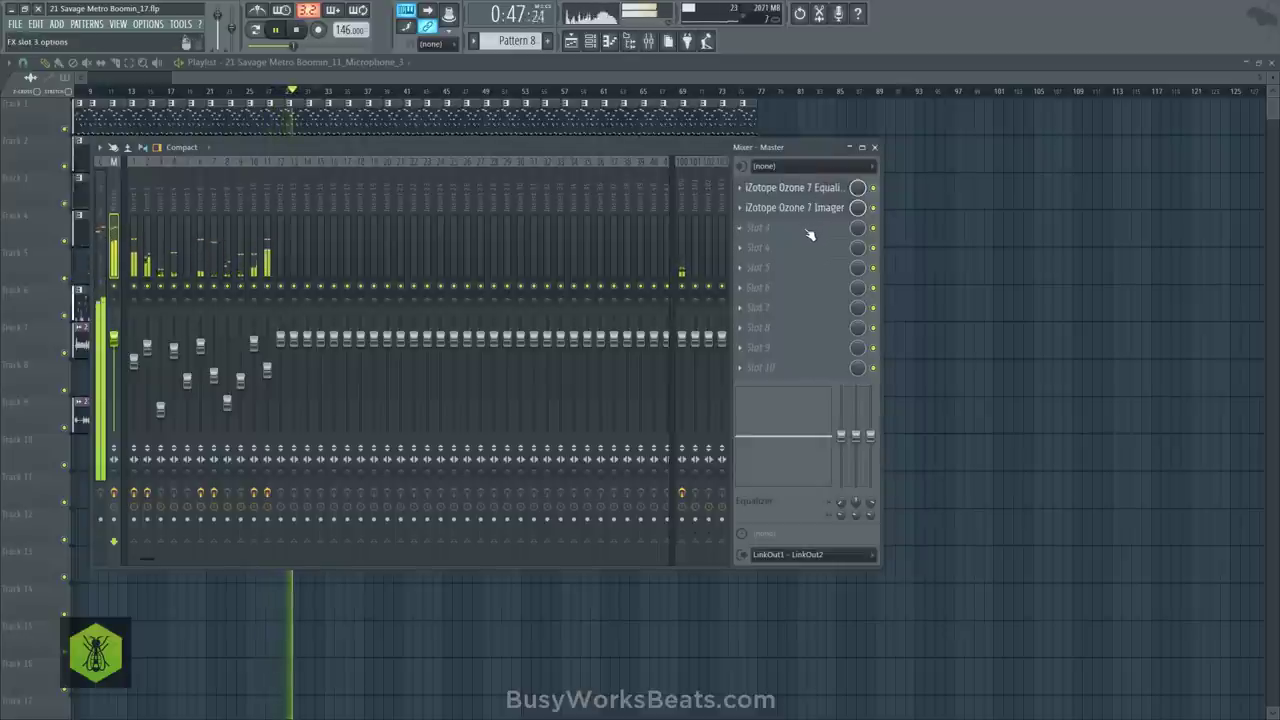
Load UAD Vertigo VSC-2 in the Master's third slot with threshold A at about -4.7 dB, and L2 Stereo in the fourth slot
click(810, 234)
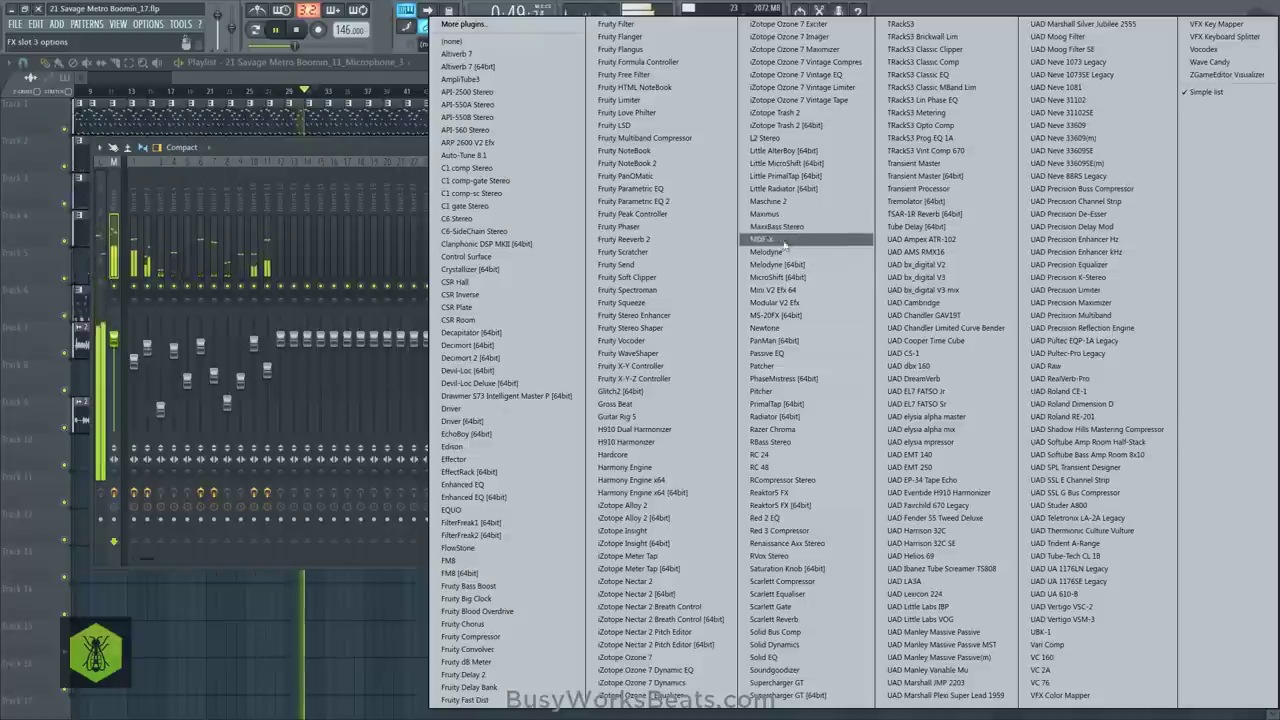
click(395, 152)
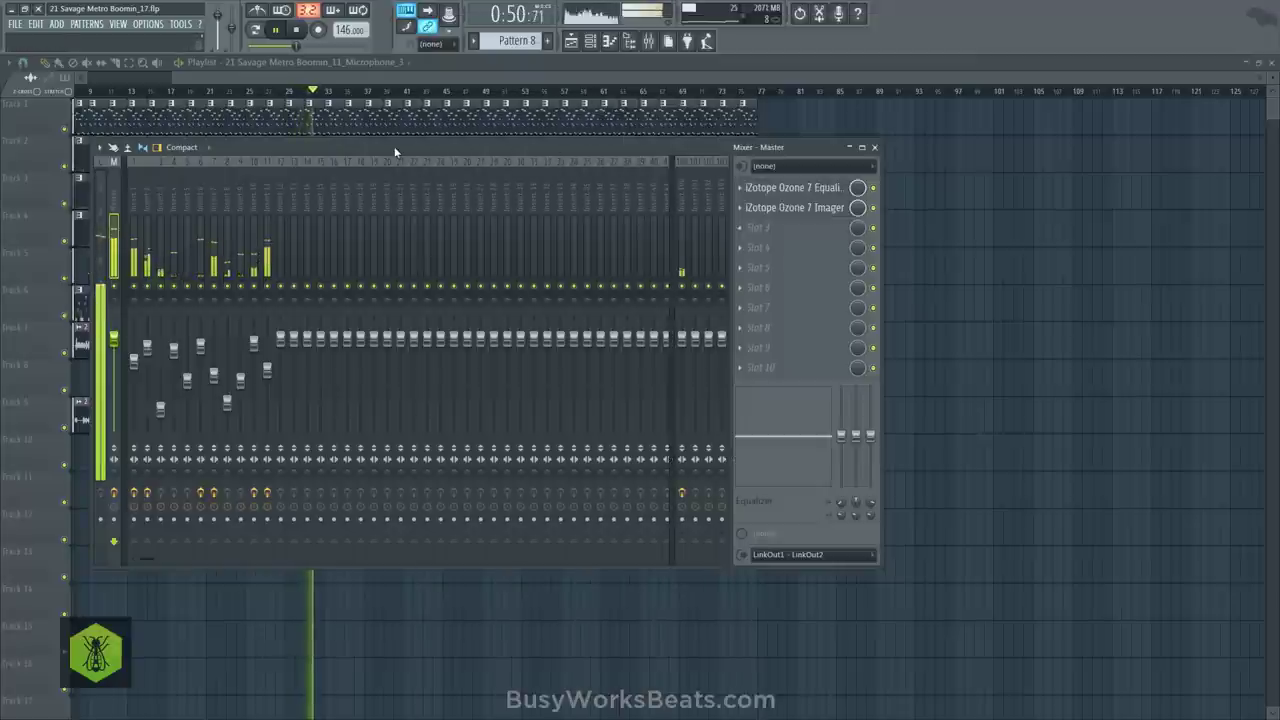
click(793, 234)
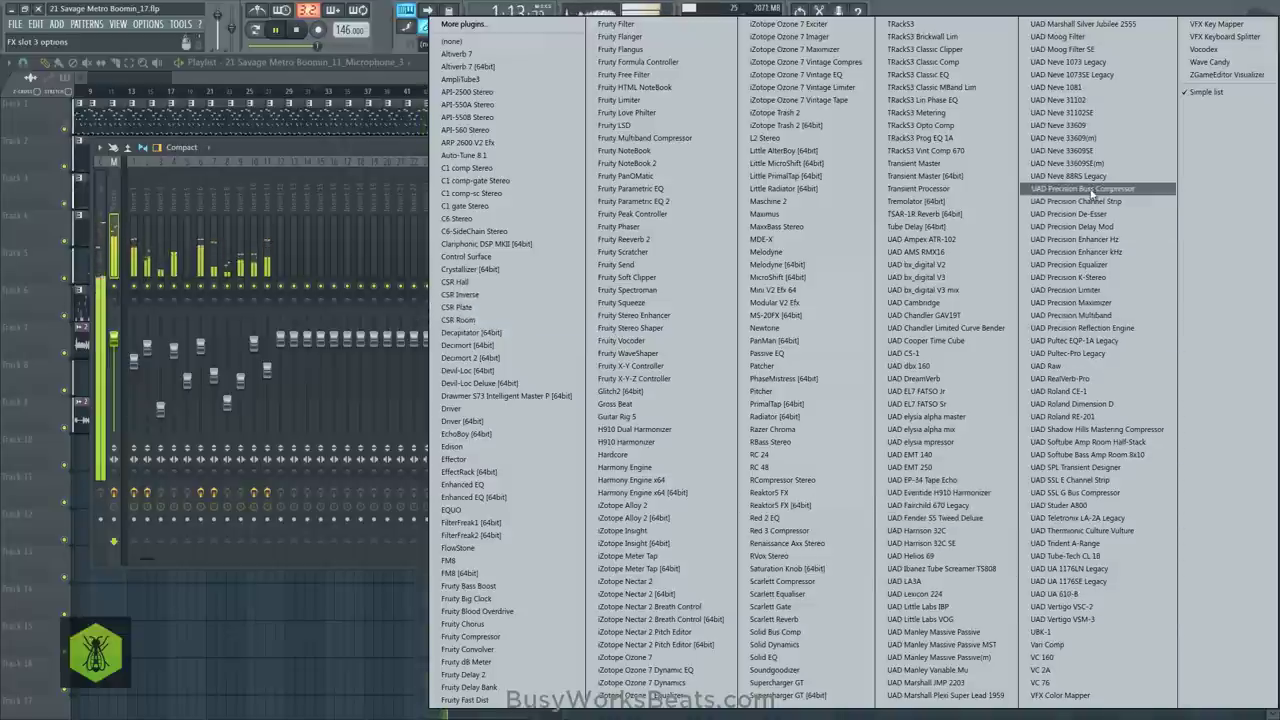
click(1106, 608)
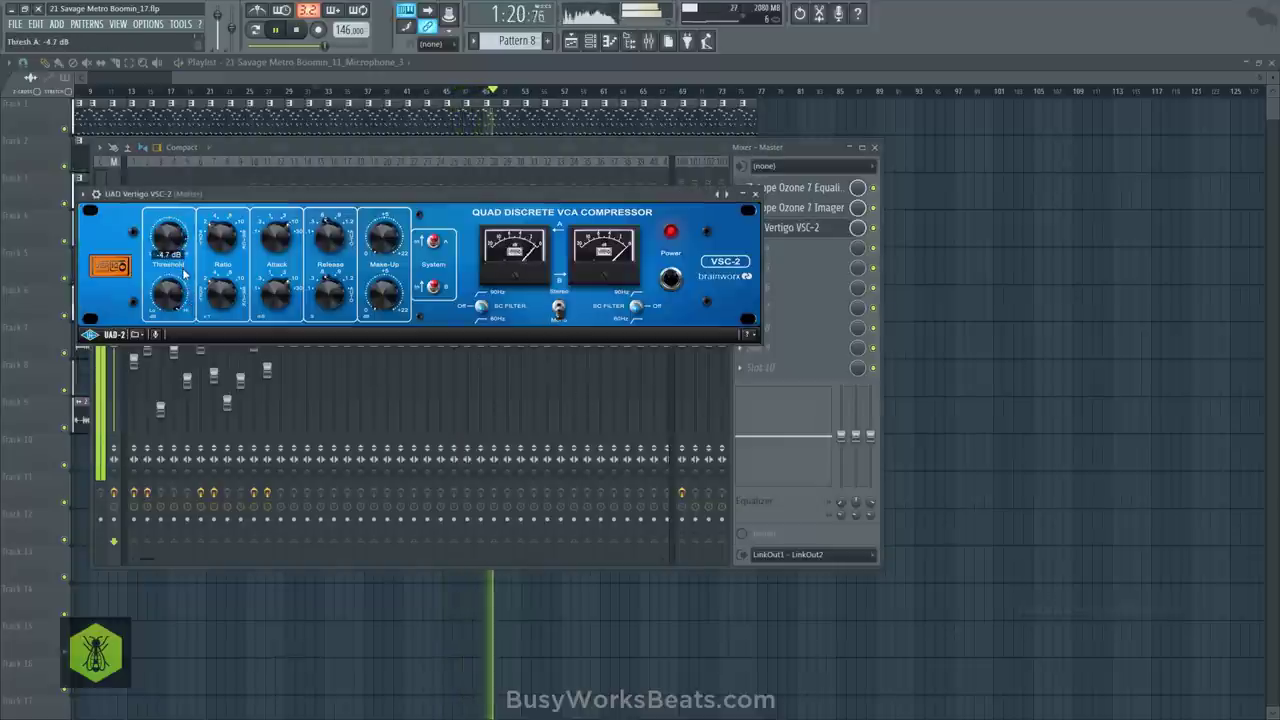
click(755, 193)
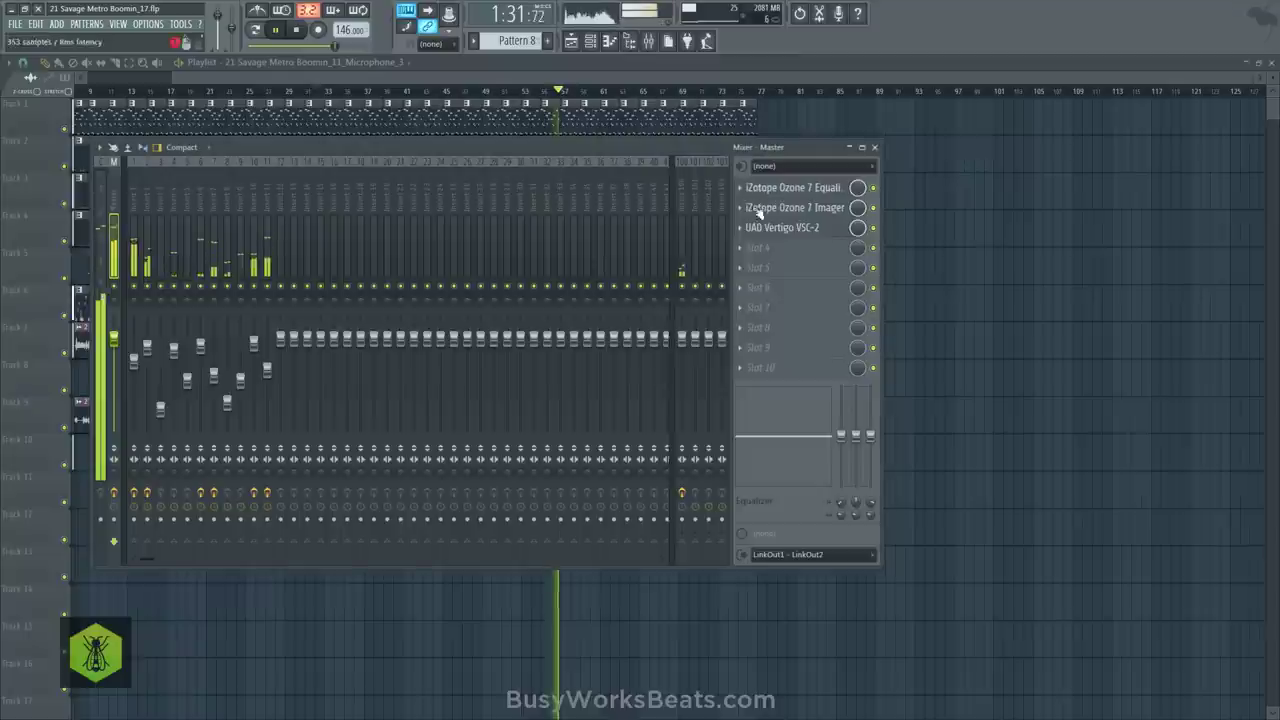
click(786, 254)
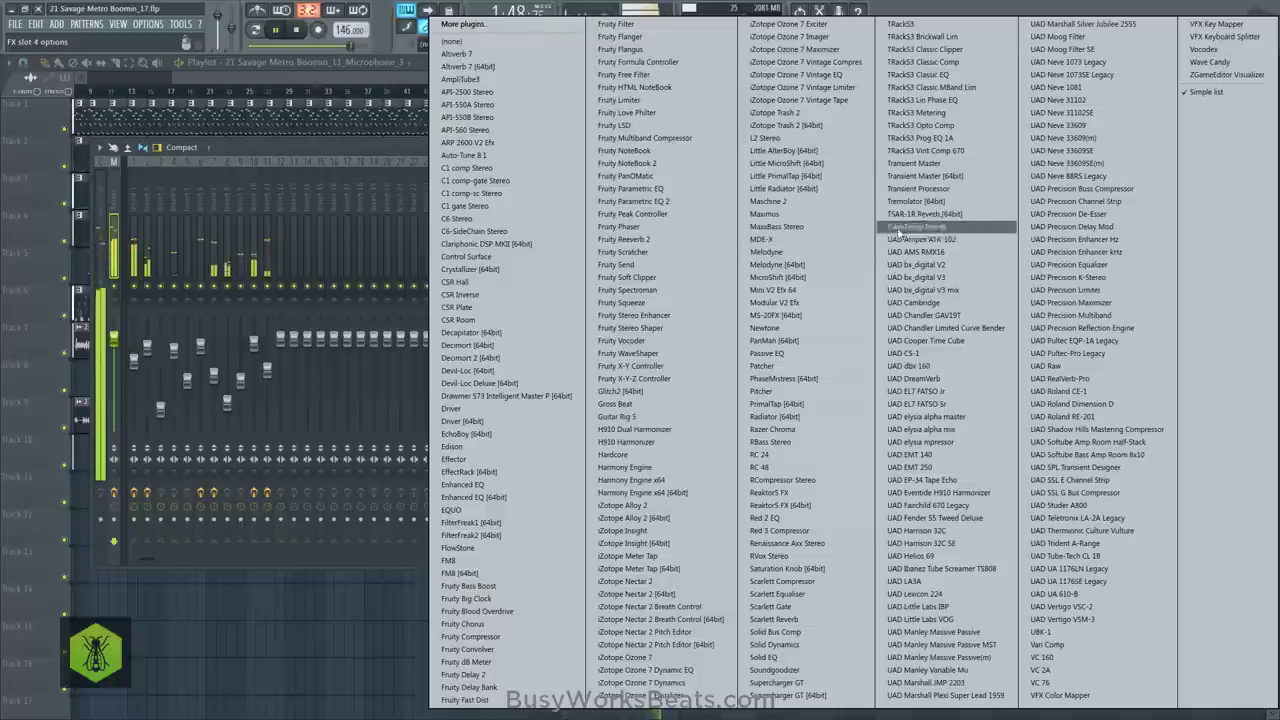
click(818, 139)
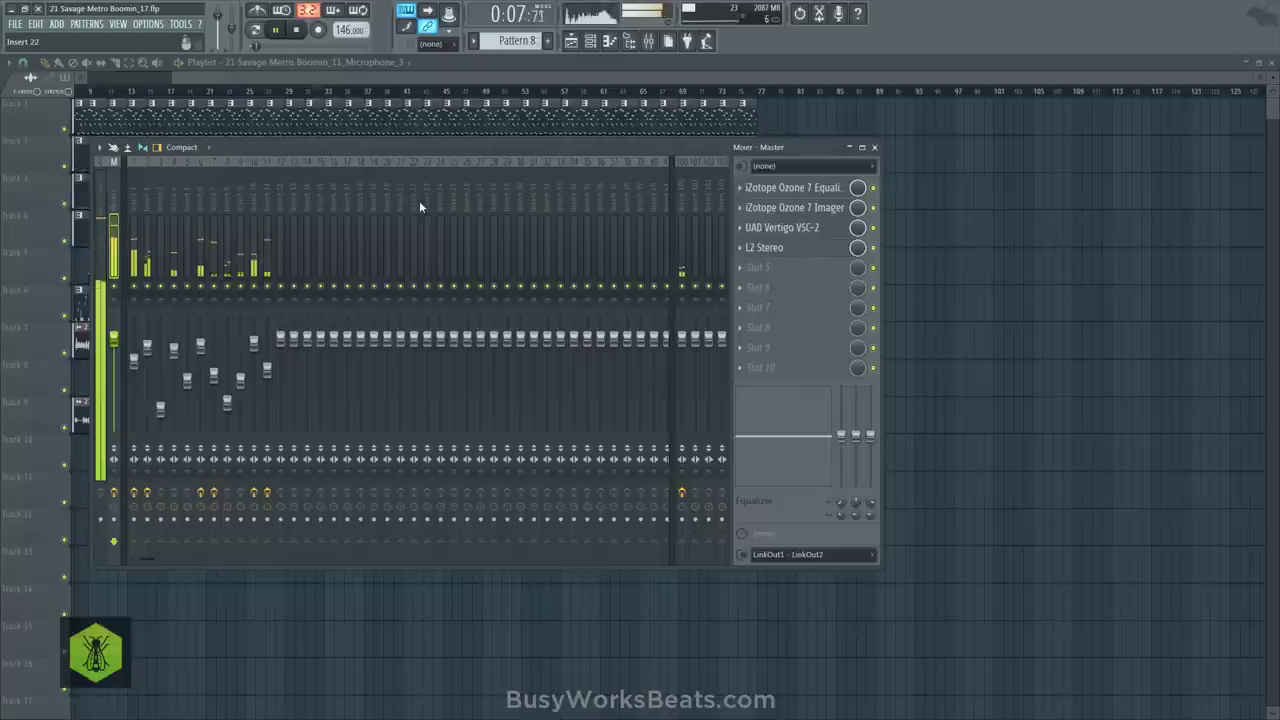
Check the effects on Insert 11 and fine-tune Insert 7's fader level
click(270, 182)
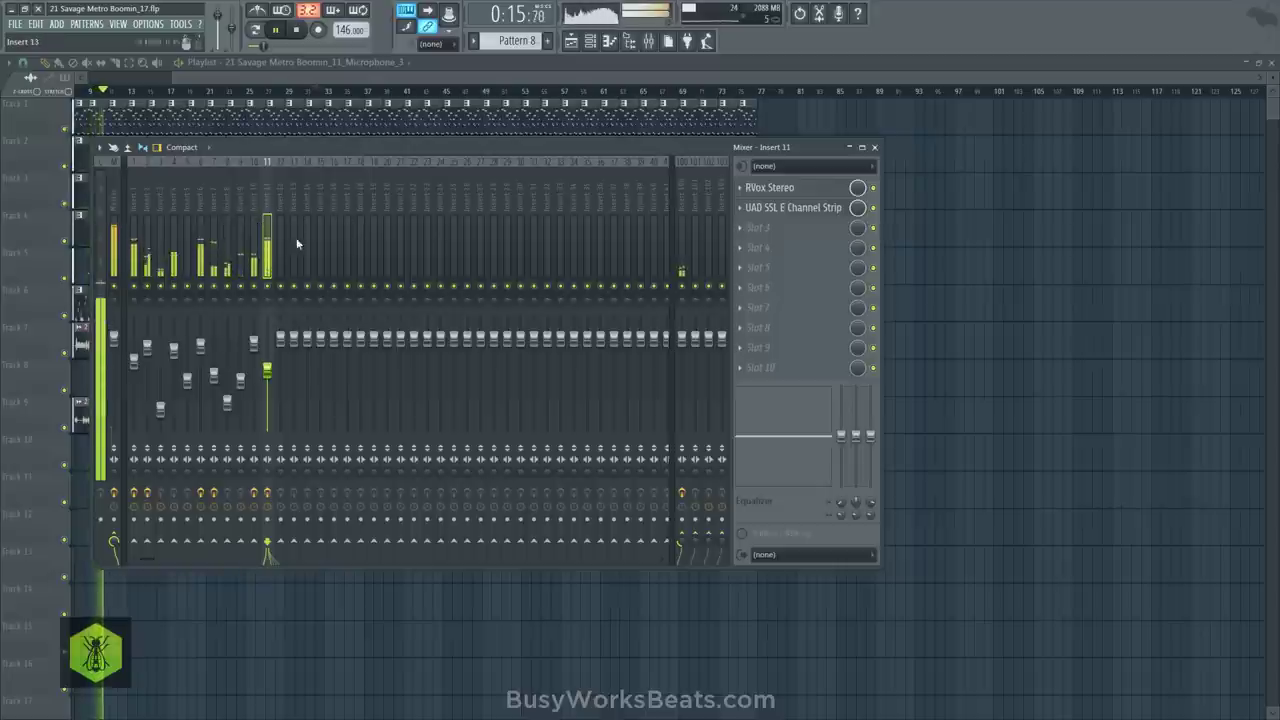
click(216, 204)
drag(217, 374, 222, 381)
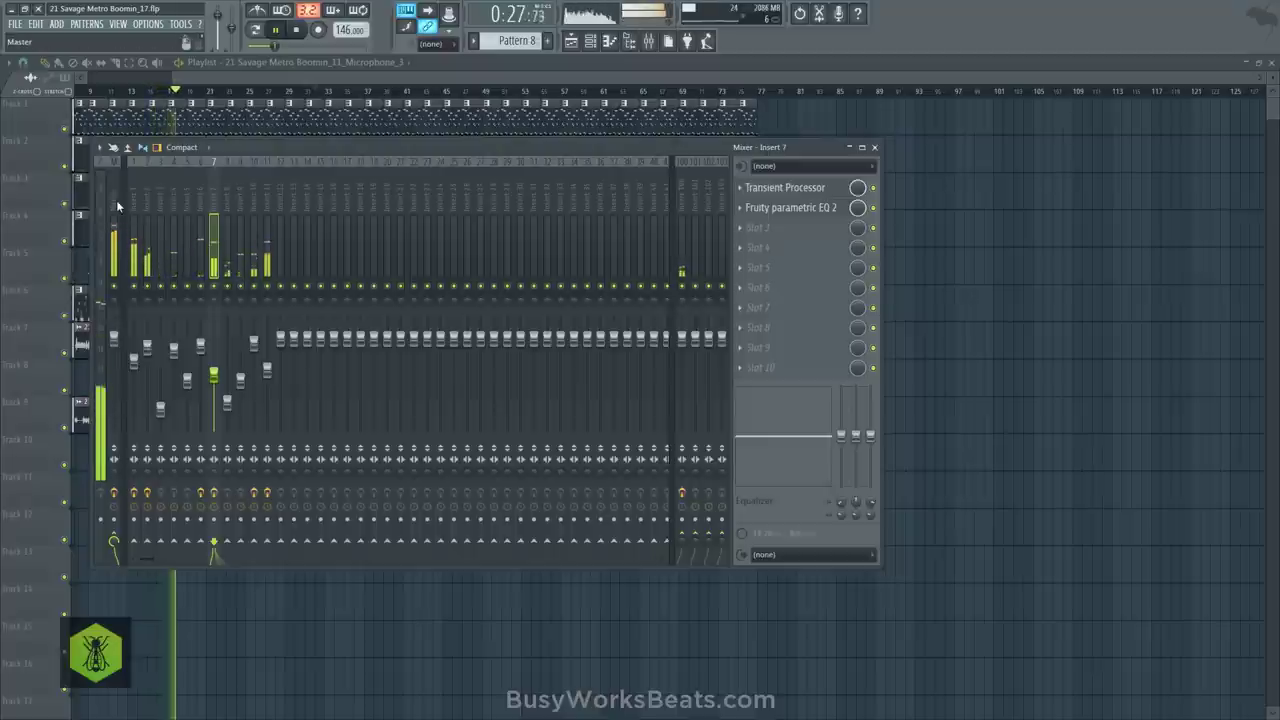
Close the playlist, mixer and channel rack, and save the project as a new version
click(1012, 264)
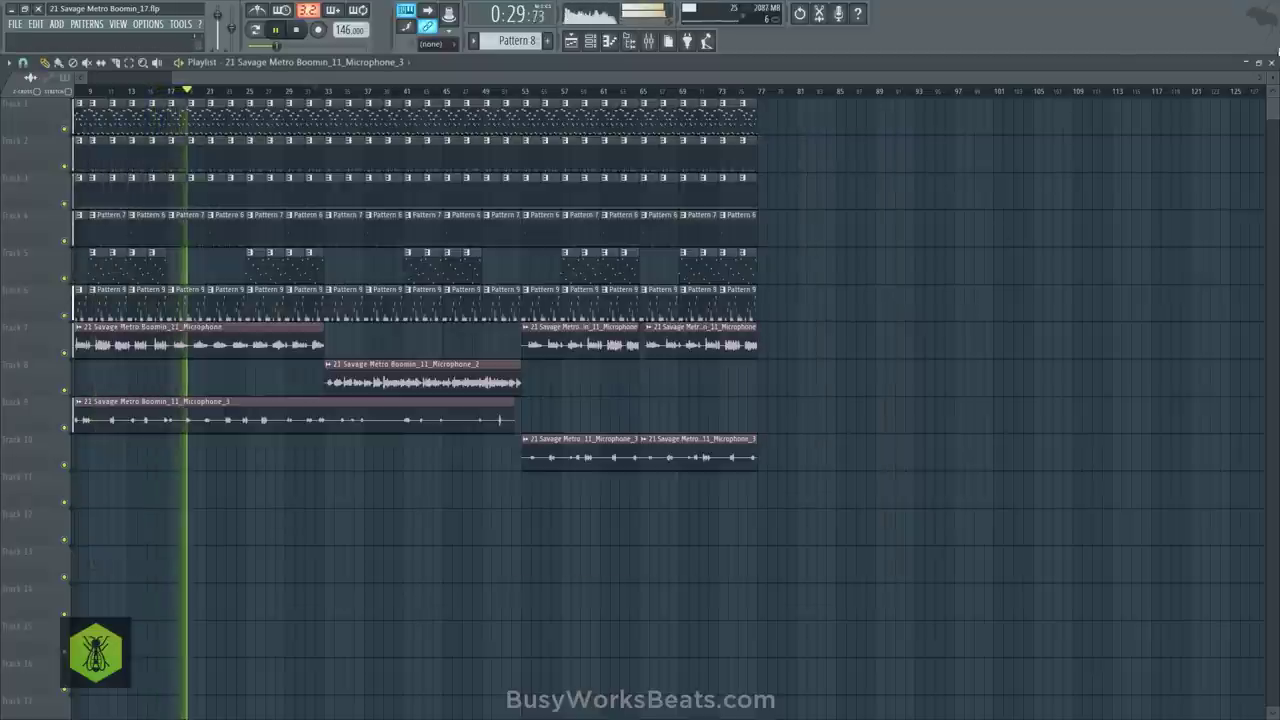
click(1272, 63)
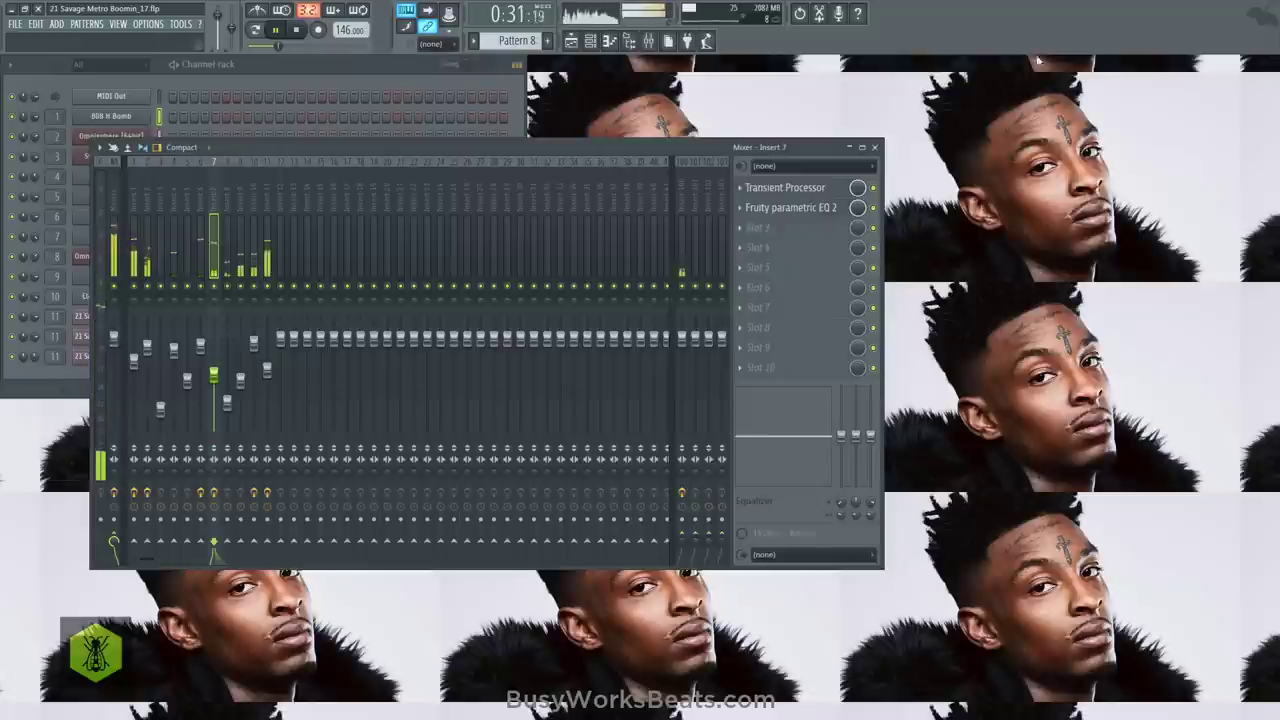
click(875, 147)
click(591, 41)
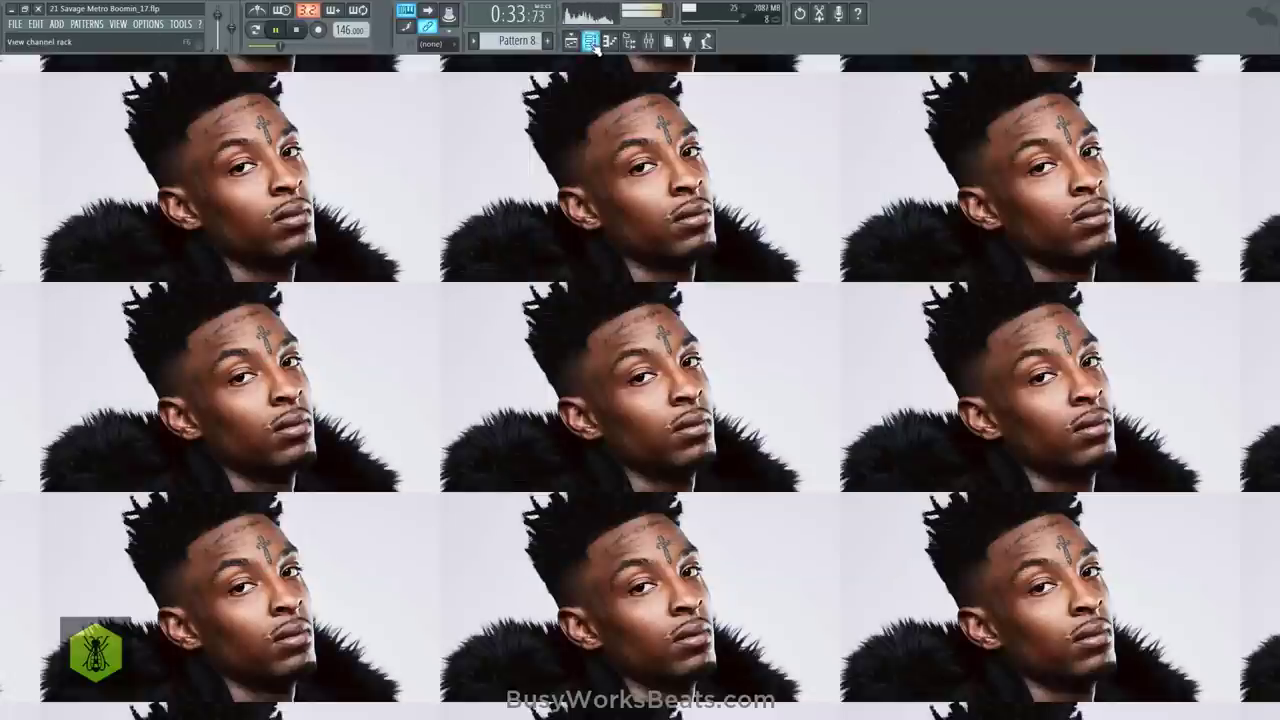
click(16, 24)
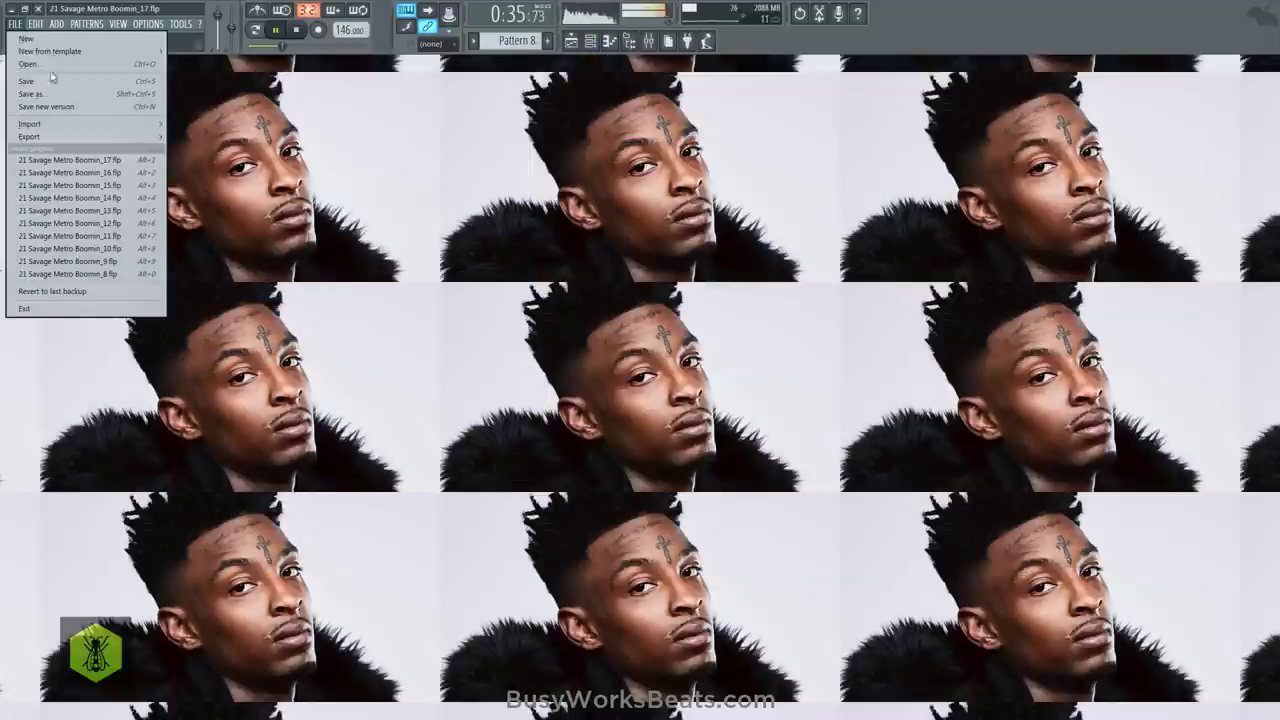
click(62, 108)
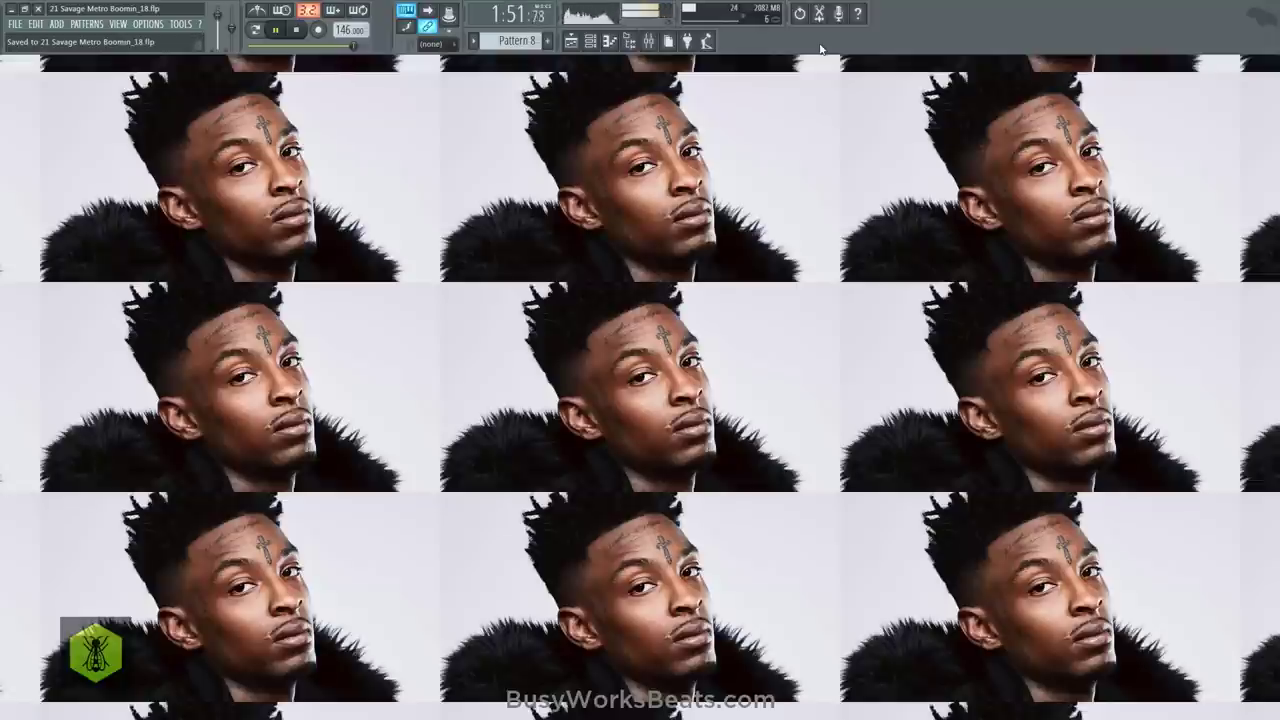
Replace the first four Pattern 4 clips on playlist Track 3, bars 1 to 8, with Pattern 5, and restart playback
click(590, 42)
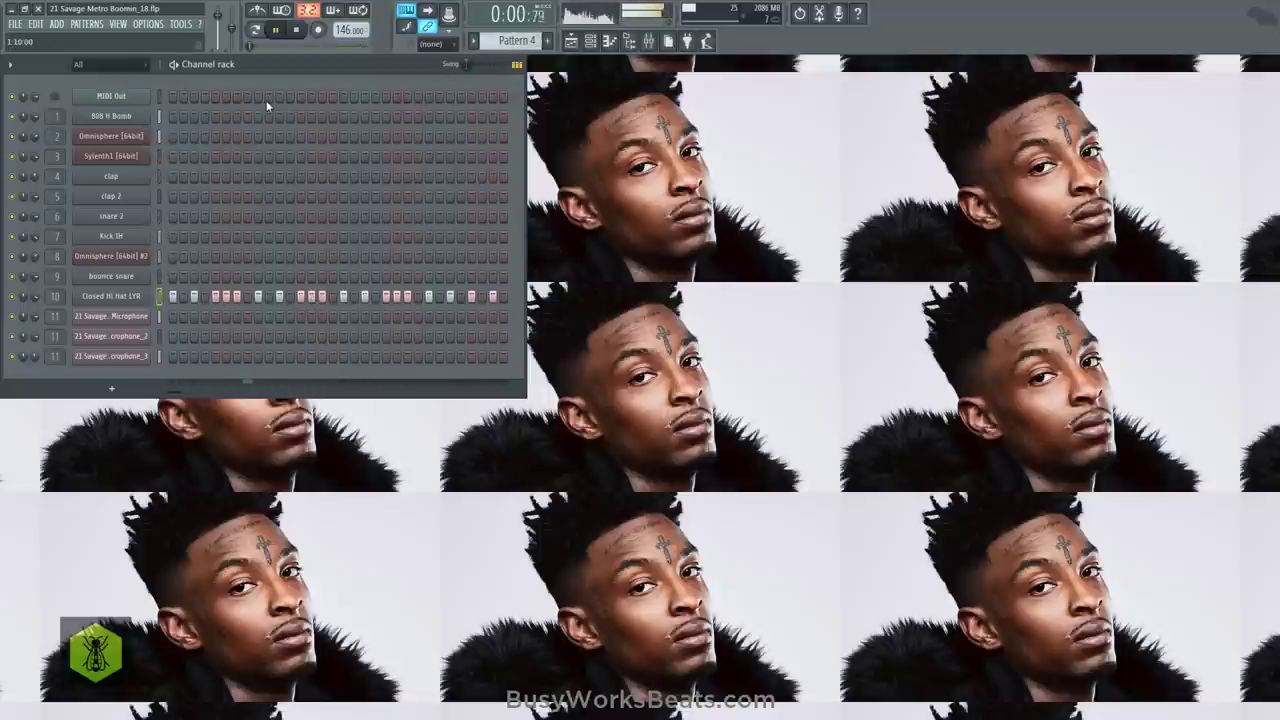
key(F5)
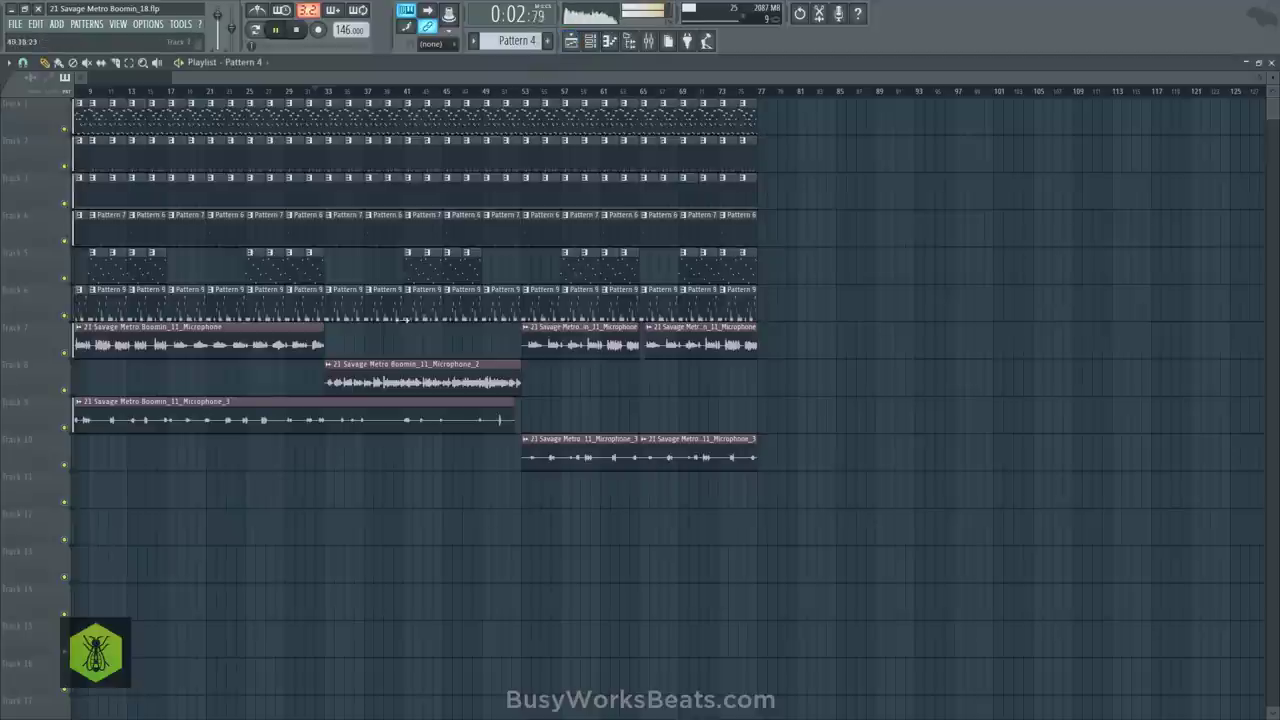
drag(180, 80, 105, 86)
scroll(119, 98, up, 3)
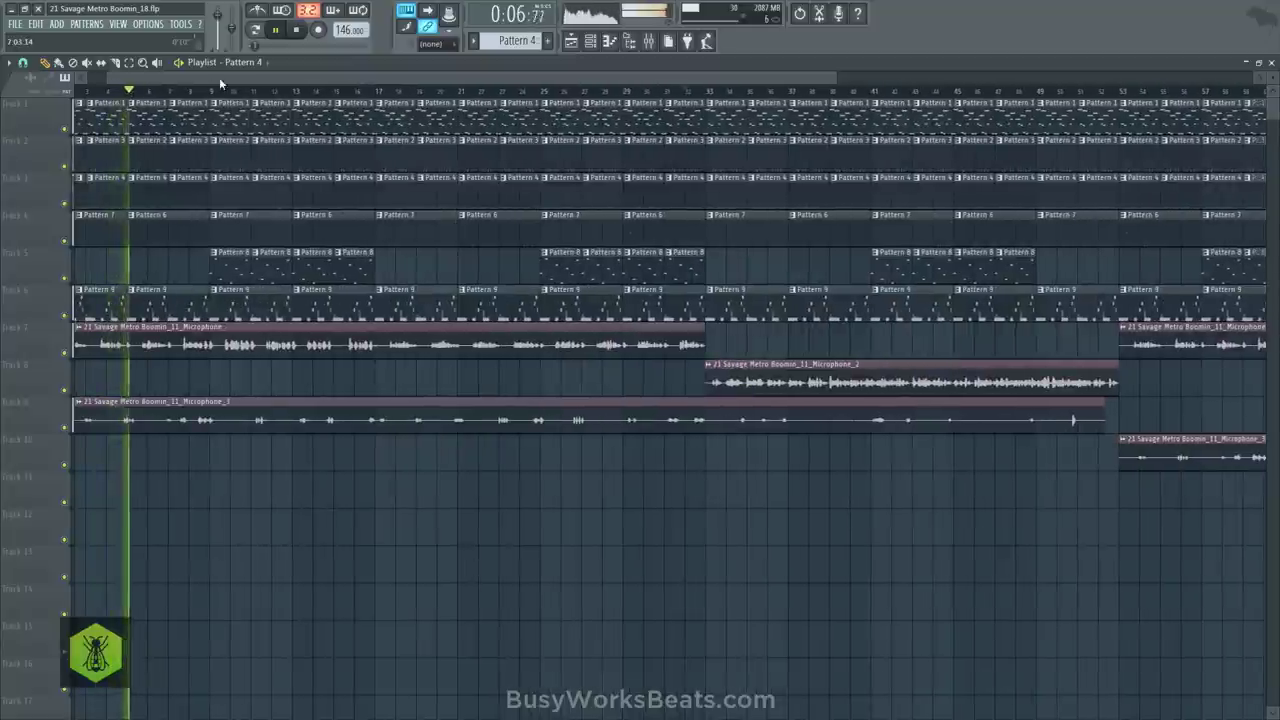
drag(200, 76, 53, 95)
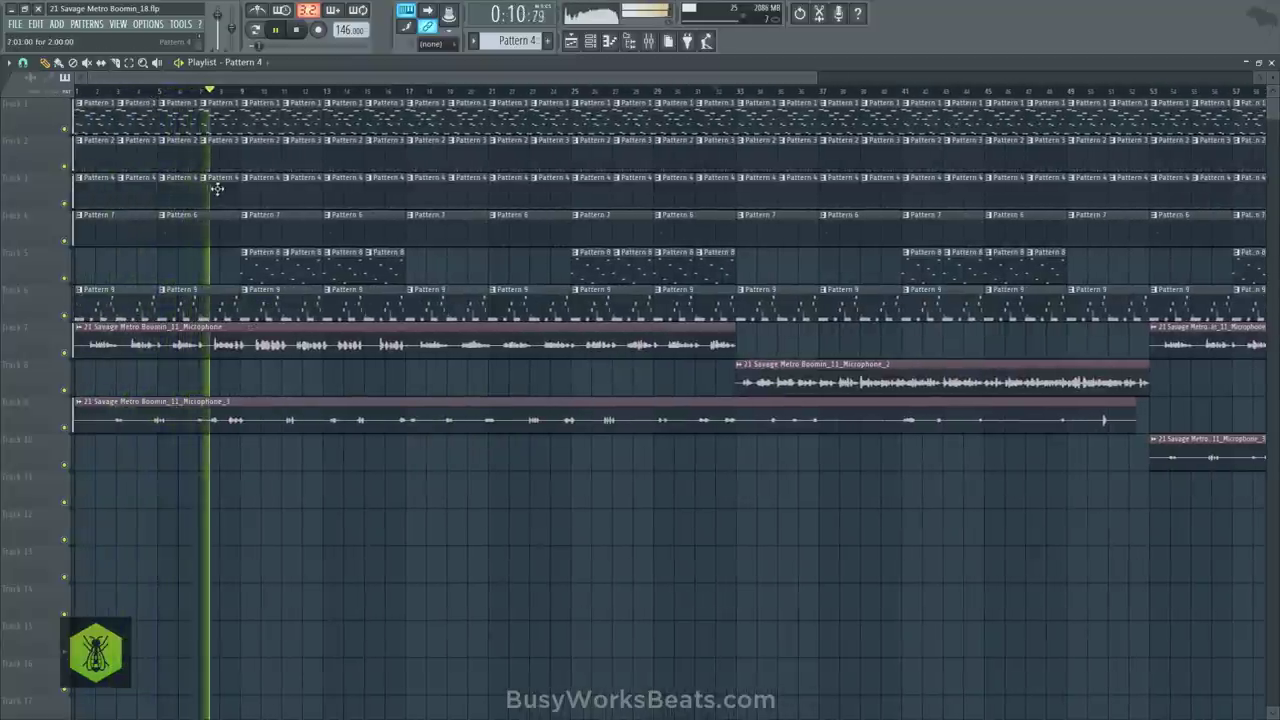
drag(230, 198, 90, 186)
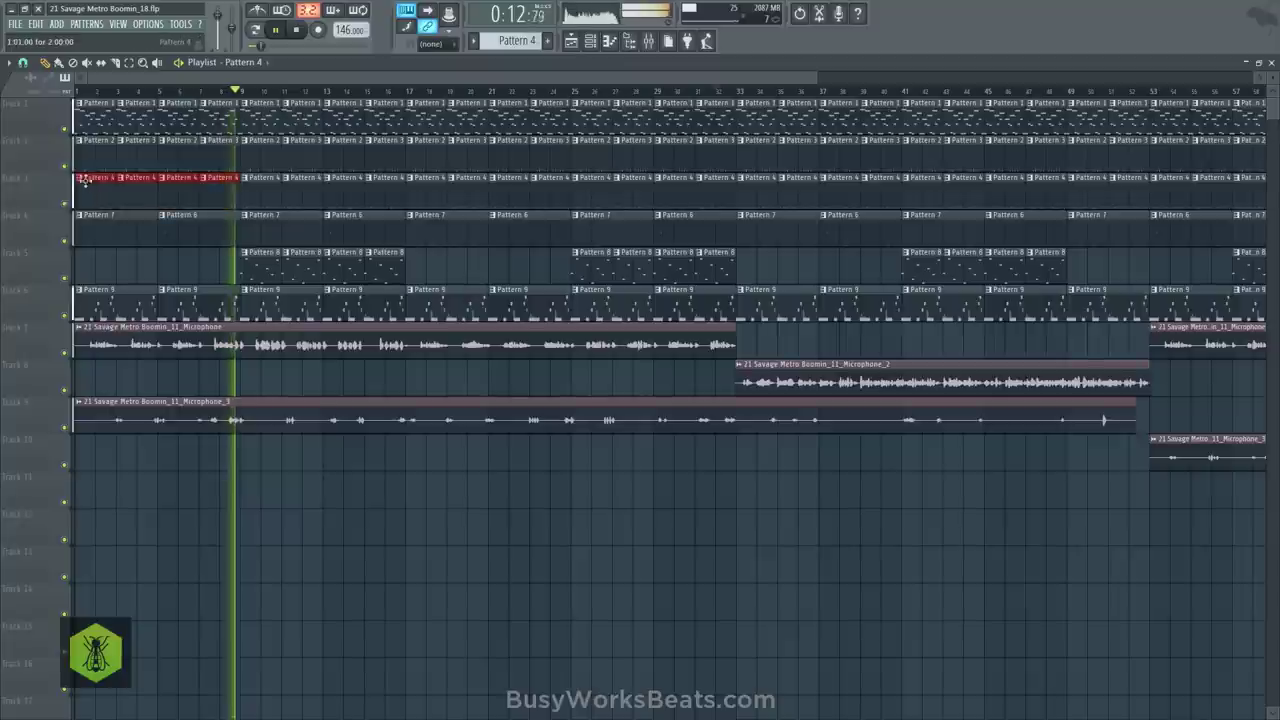
click(80, 178)
mouse_move(135, 215)
click(200, 265)
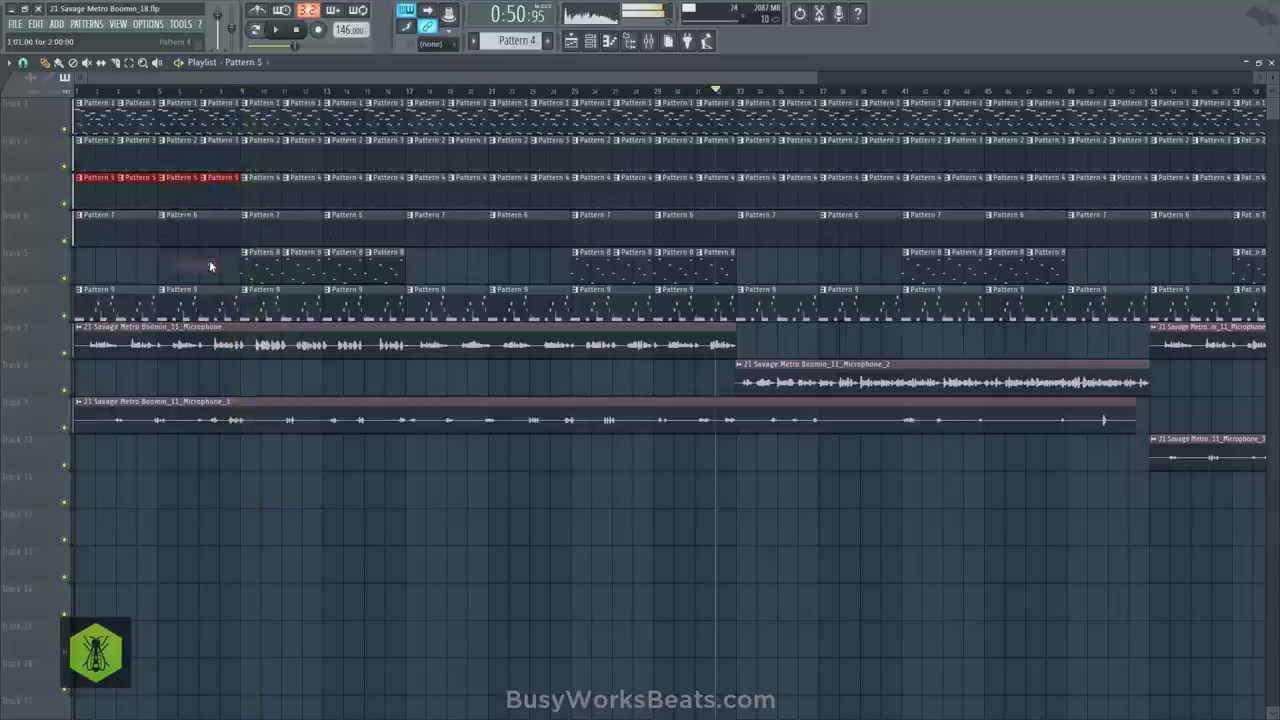
click(302, 31)
key(space)
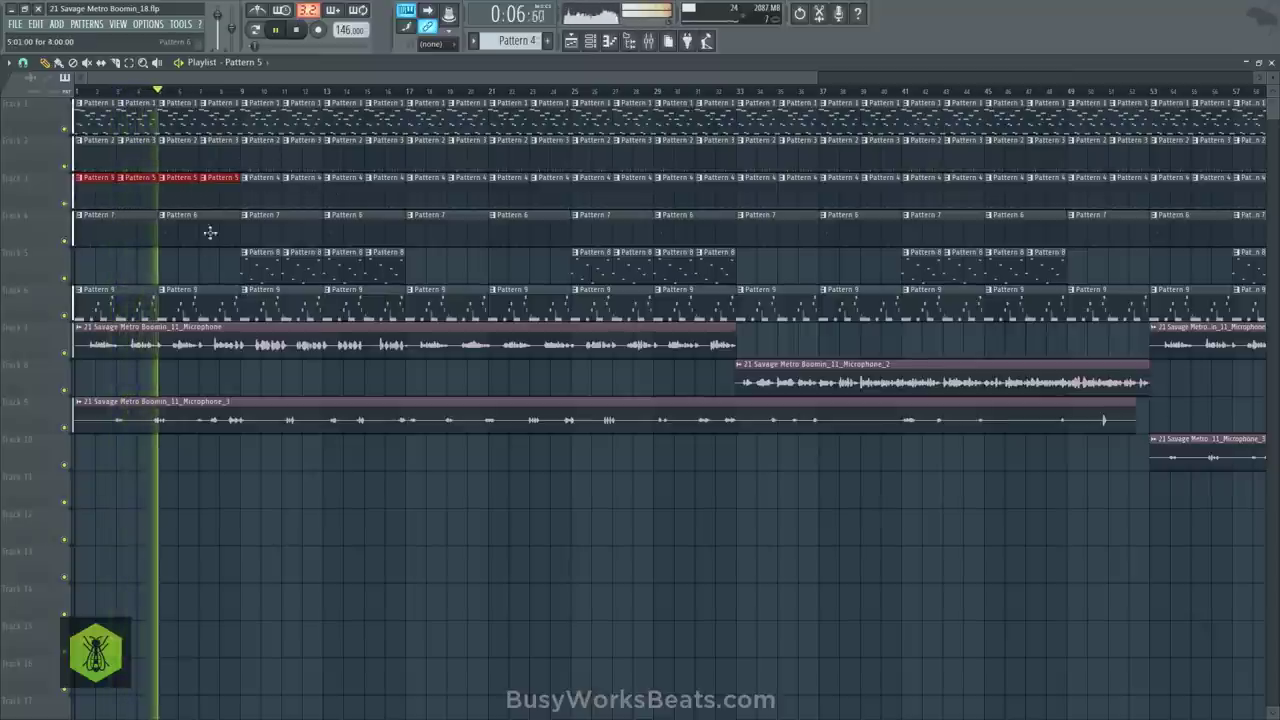
ctrl+click(202, 271)
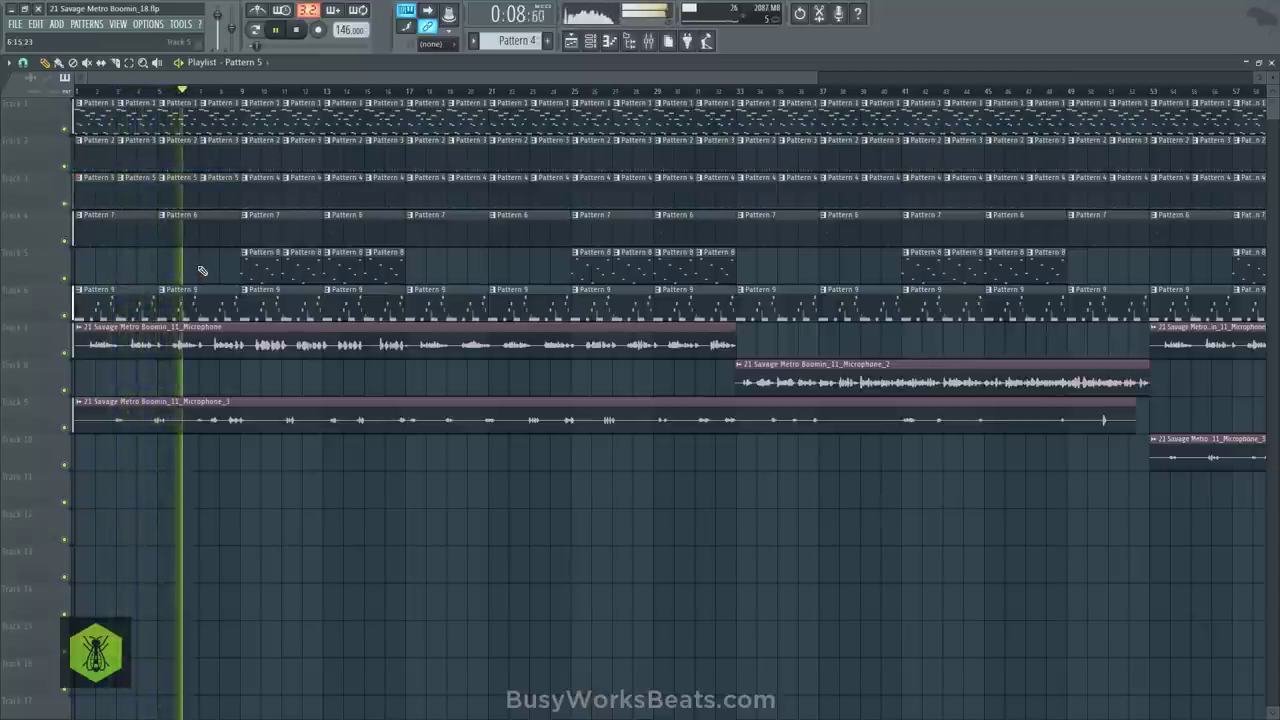
Change the source pattern of the four Pattern 4 clips on Track 3, bars 17 to 24, to Pattern 5
scroll(406, 98, down, 3)
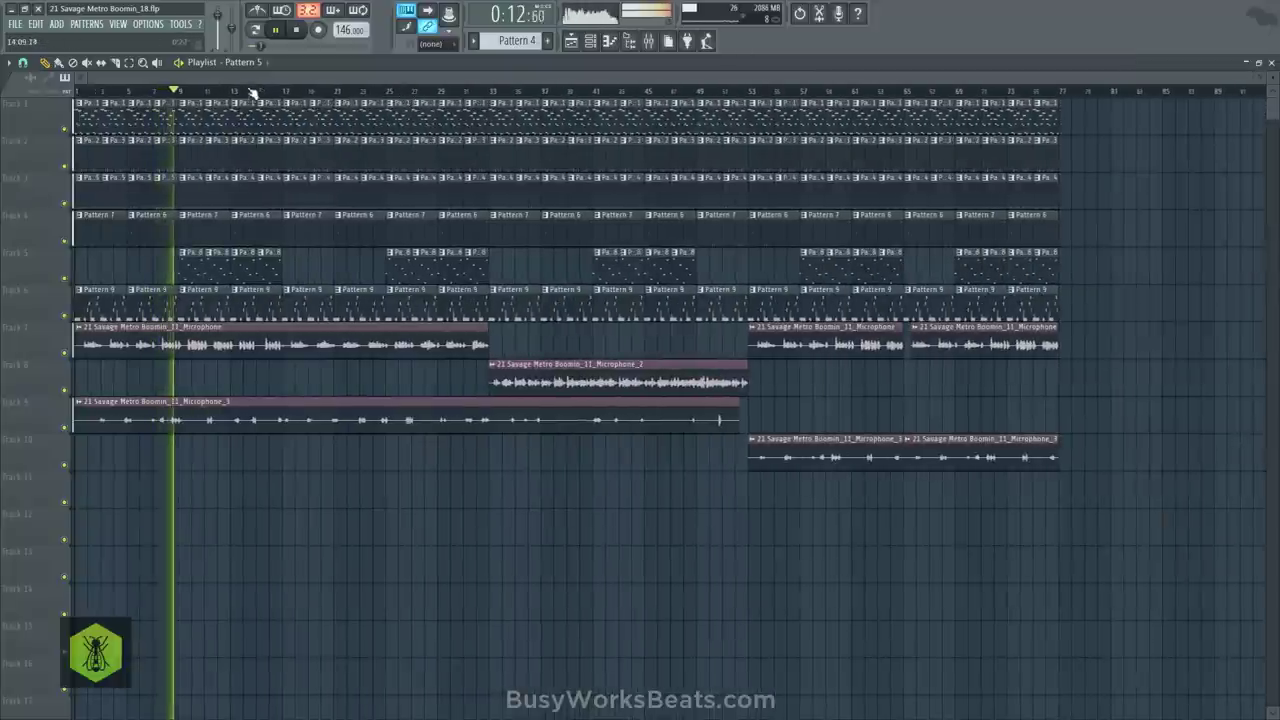
scroll(252, 95, up, 1)
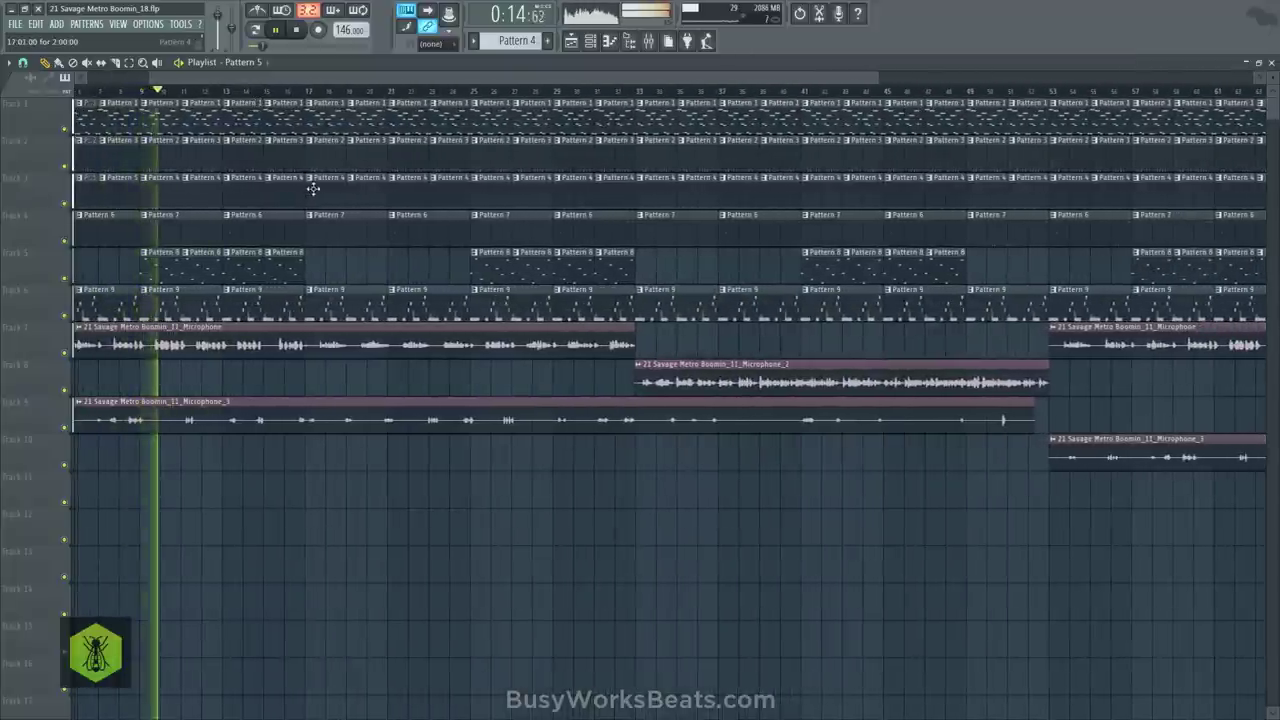
drag(314, 186, 466, 195)
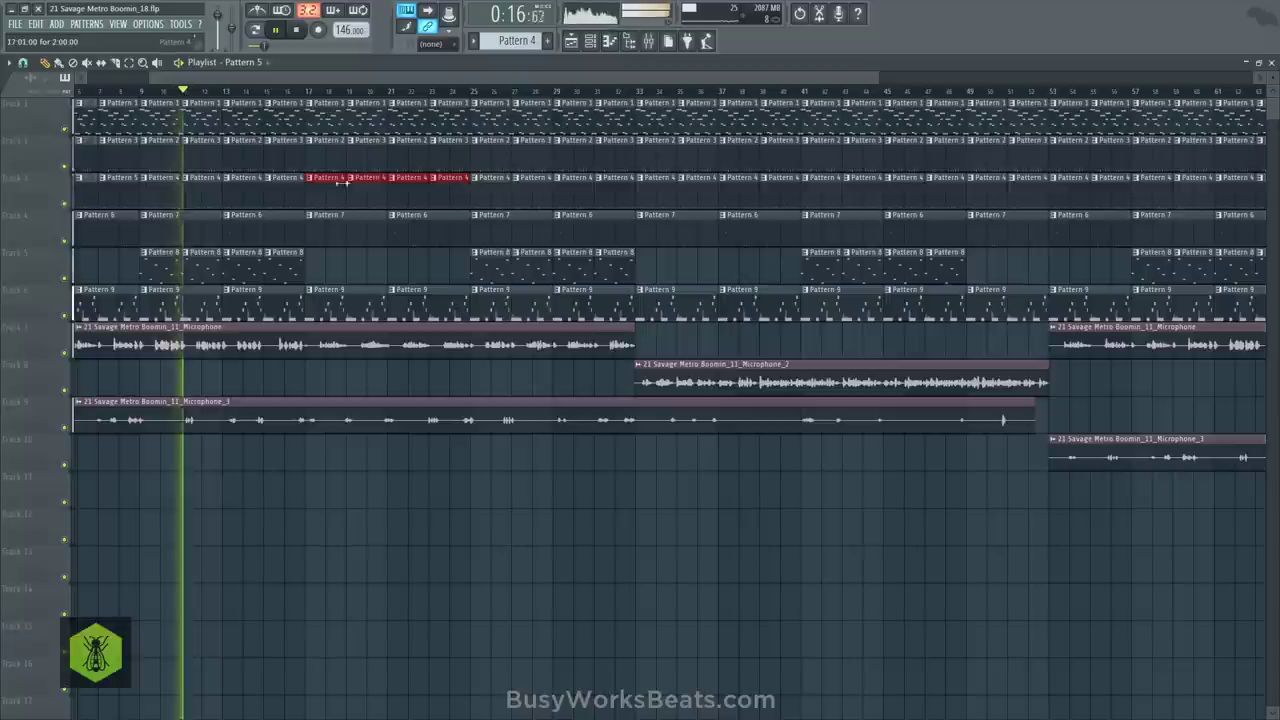
right_click(310, 186)
mouse_move(352, 214)
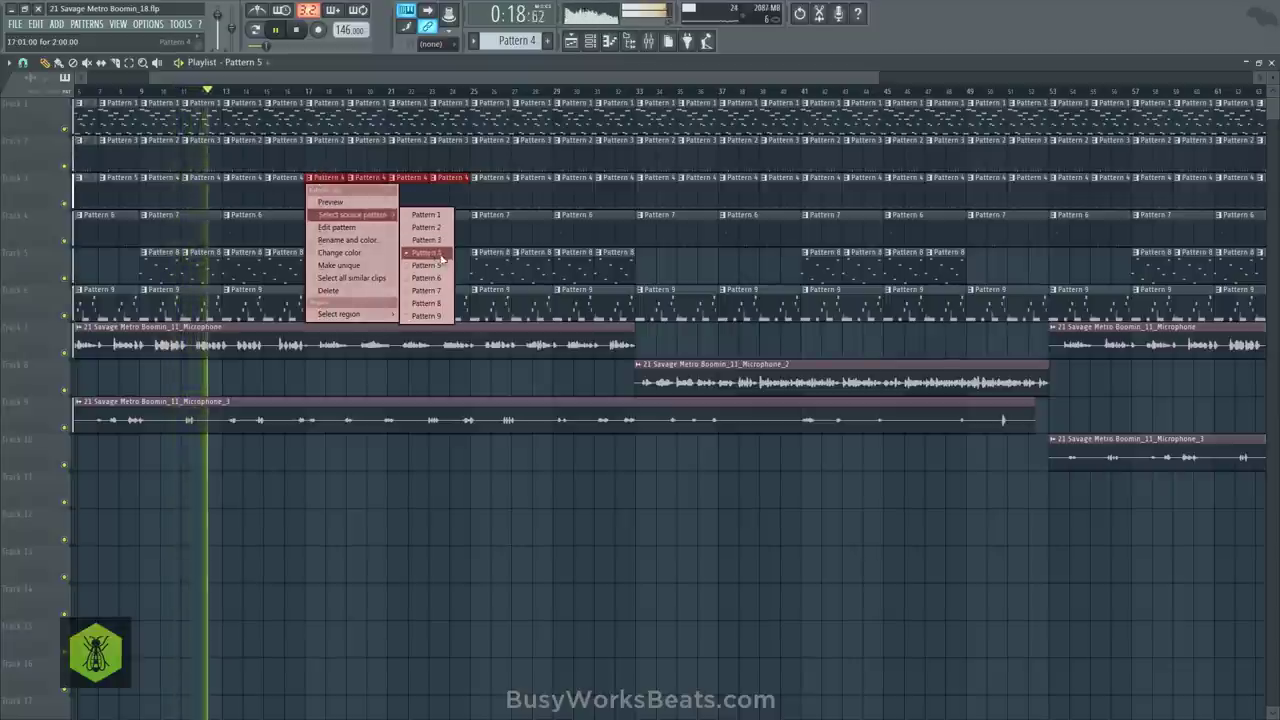
click(426, 265)
Switch the four Track 3 clips from bar 33 to bar 40 from Pattern 4 to Pattern 5
drag(646, 207, 770, 191)
right_click(770, 191)
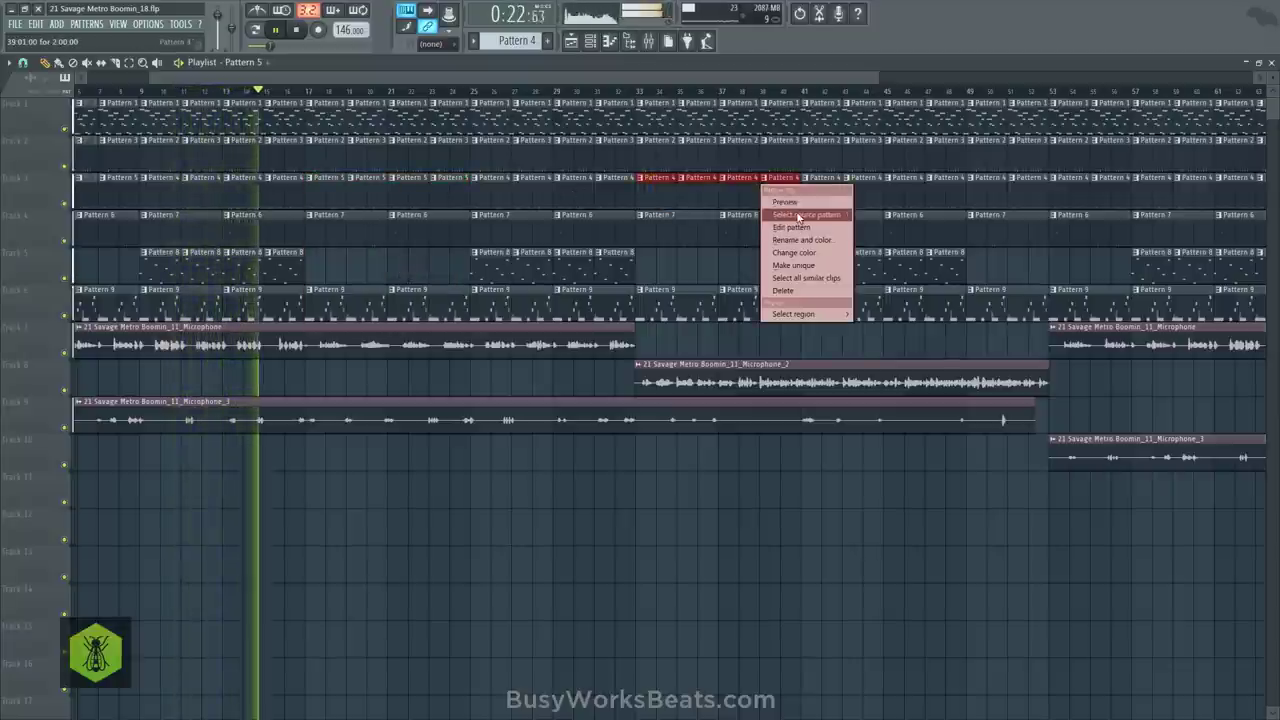
mouse_move(805, 214)
click(881, 264)
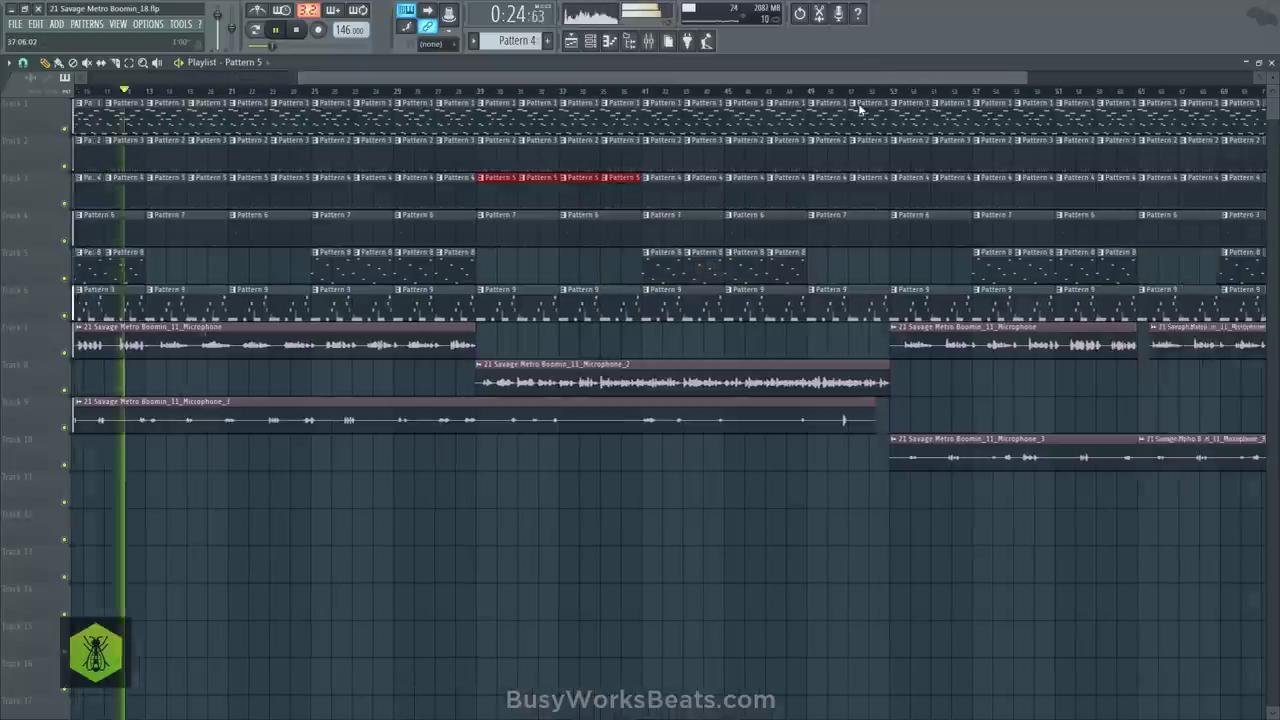
Set the four Pattern 4 clips on Track 3, bars 49 to 56, to use Pattern 5
drag(634, 176, 759, 191)
right_click(752, 185)
mouse_move(787, 208)
click(863, 258)
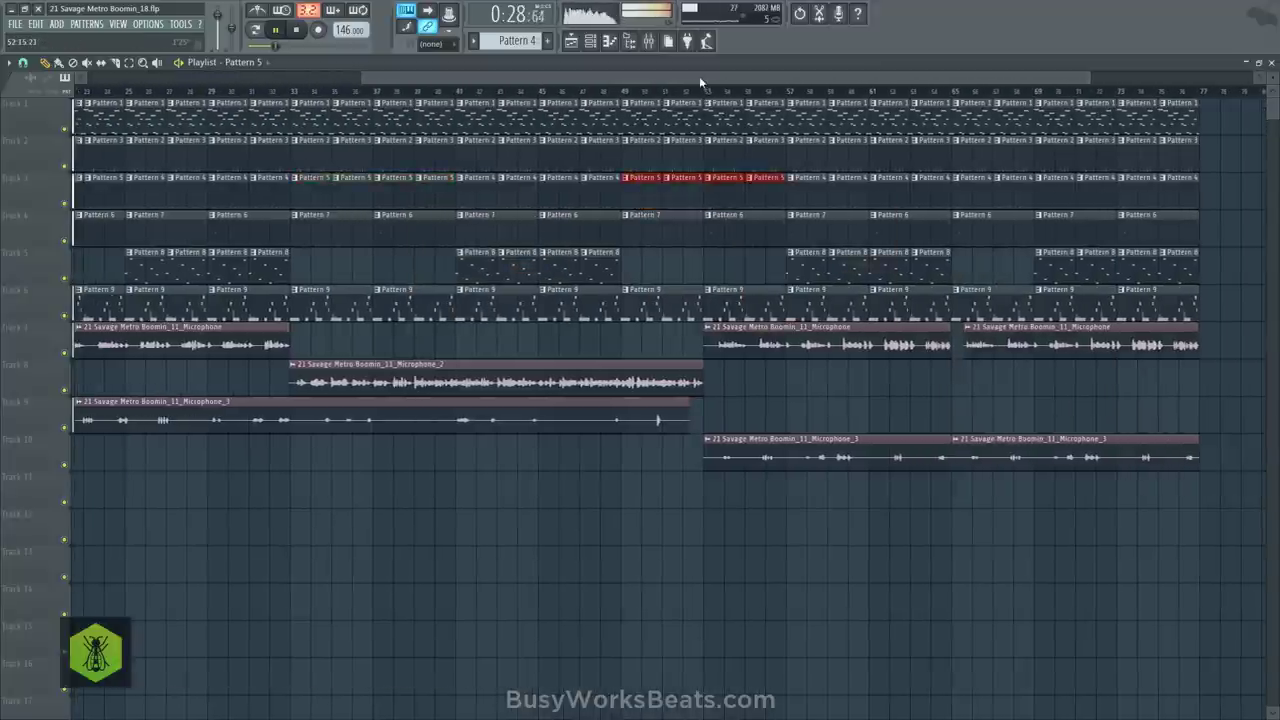
Replace the two Pattern 4 clips on Track 3, bars 65 to 68, with Pattern 5 and clear the selection
drag(790, 174, 857, 205)
right_click(790, 186)
mouse_move(849, 222)
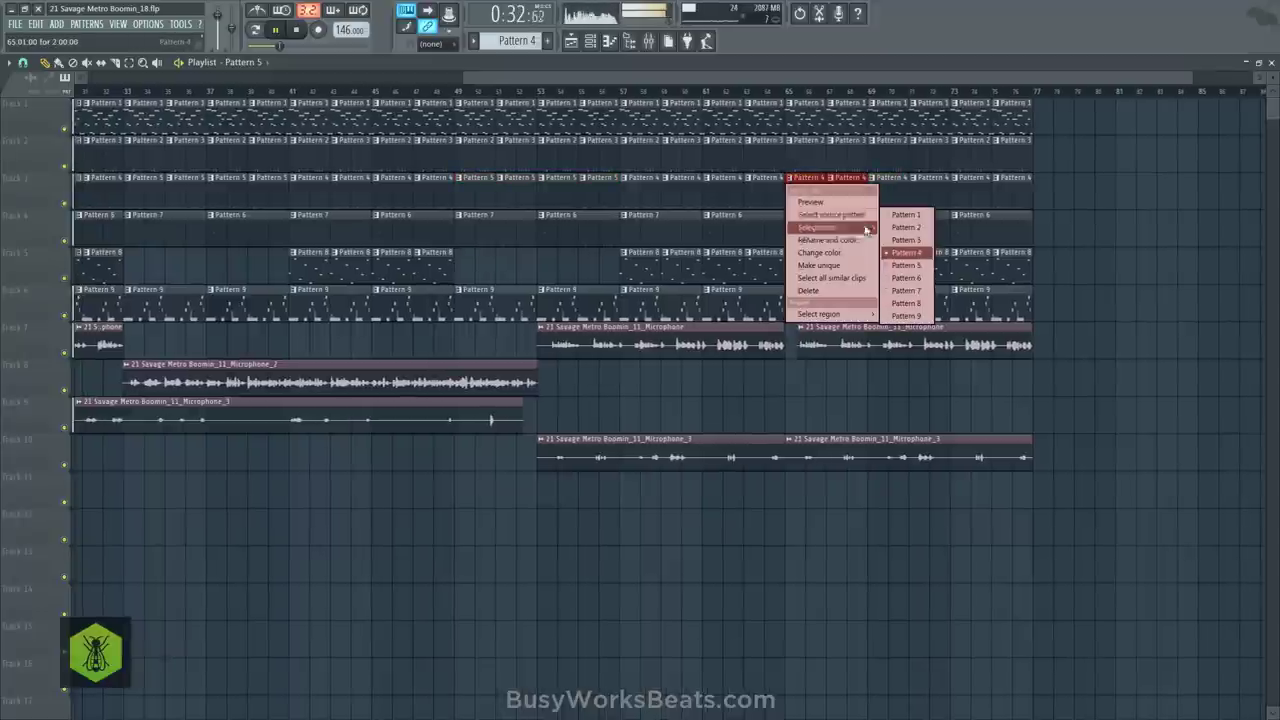
click(905, 265)
ctrl+click(1055, 232)
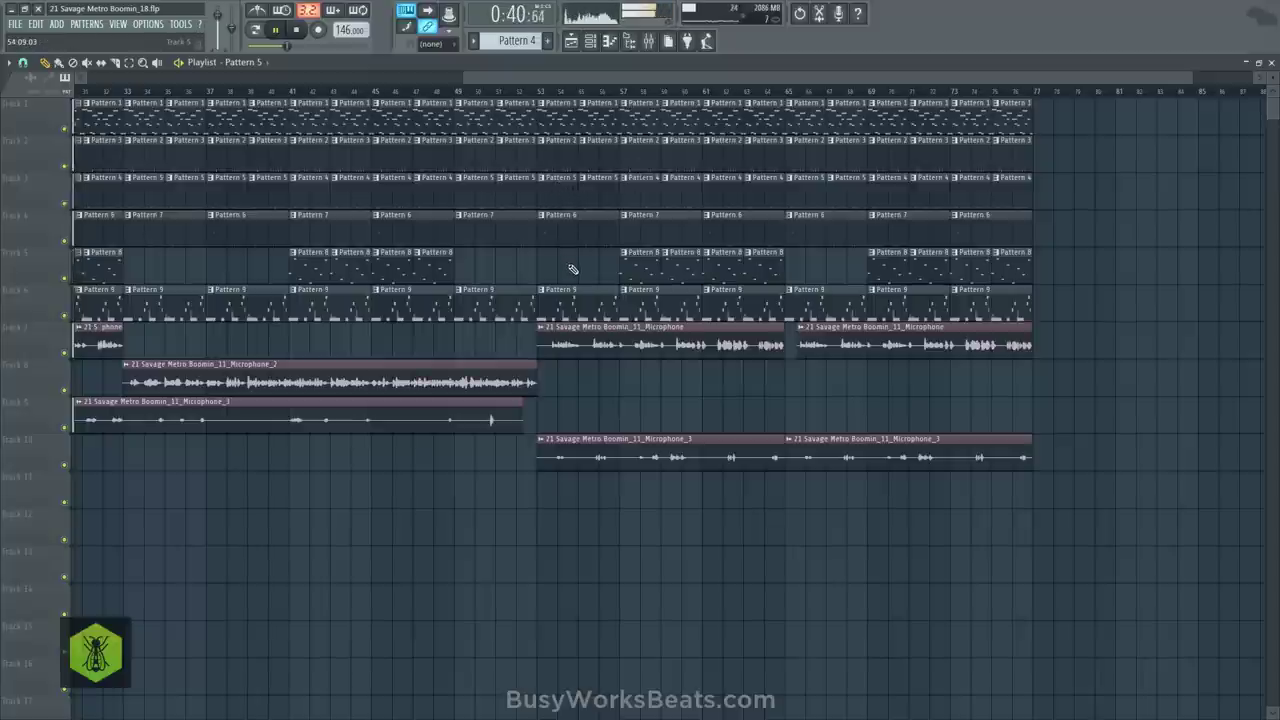
Close the playlist and channel rack, and save the project as a new version
click(1272, 63)
click(592, 40)
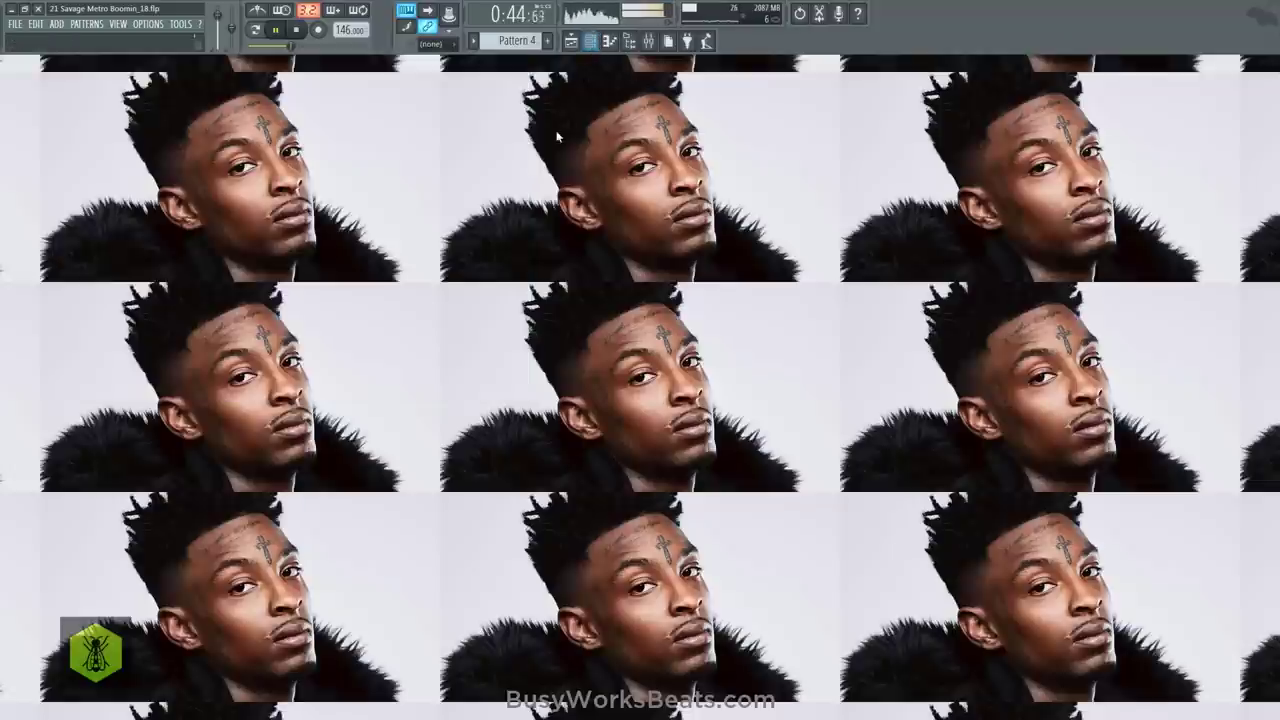
click(15, 23)
click(45, 104)
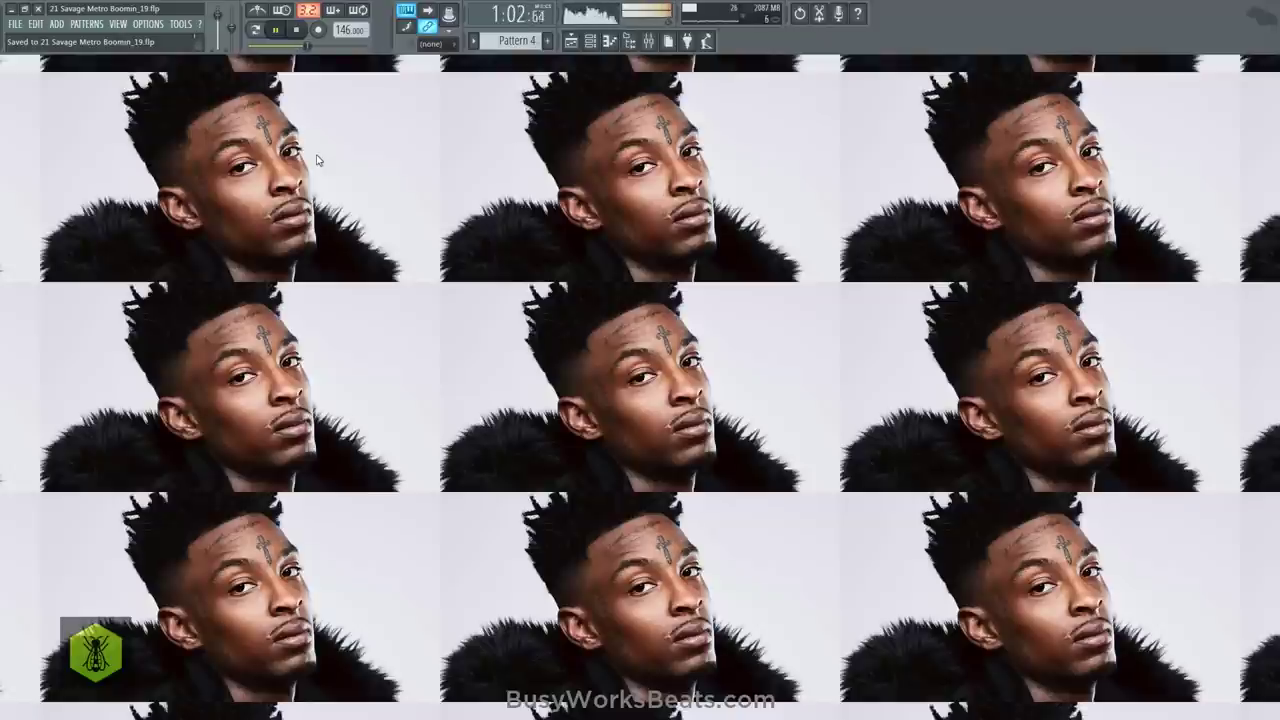
Reset the Microphone mixer track's volume to its default level and stop playback
click(648, 41)
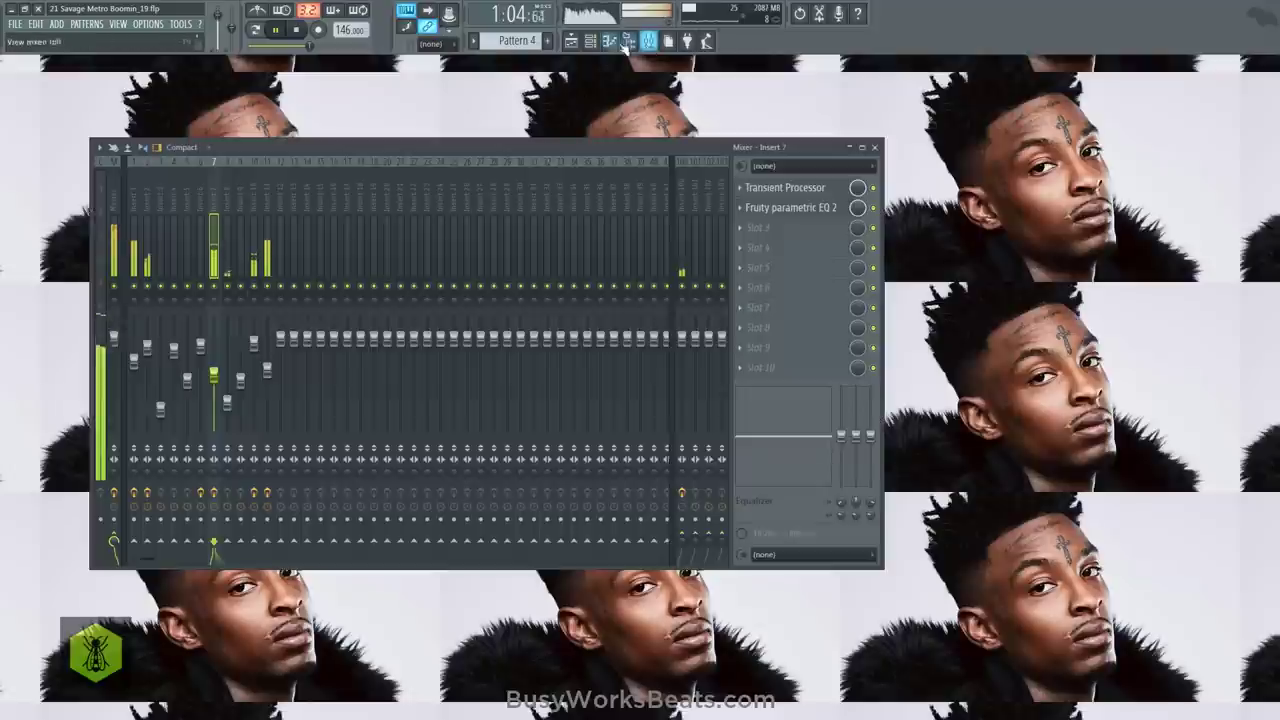
scroll(379, 227, right, 15)
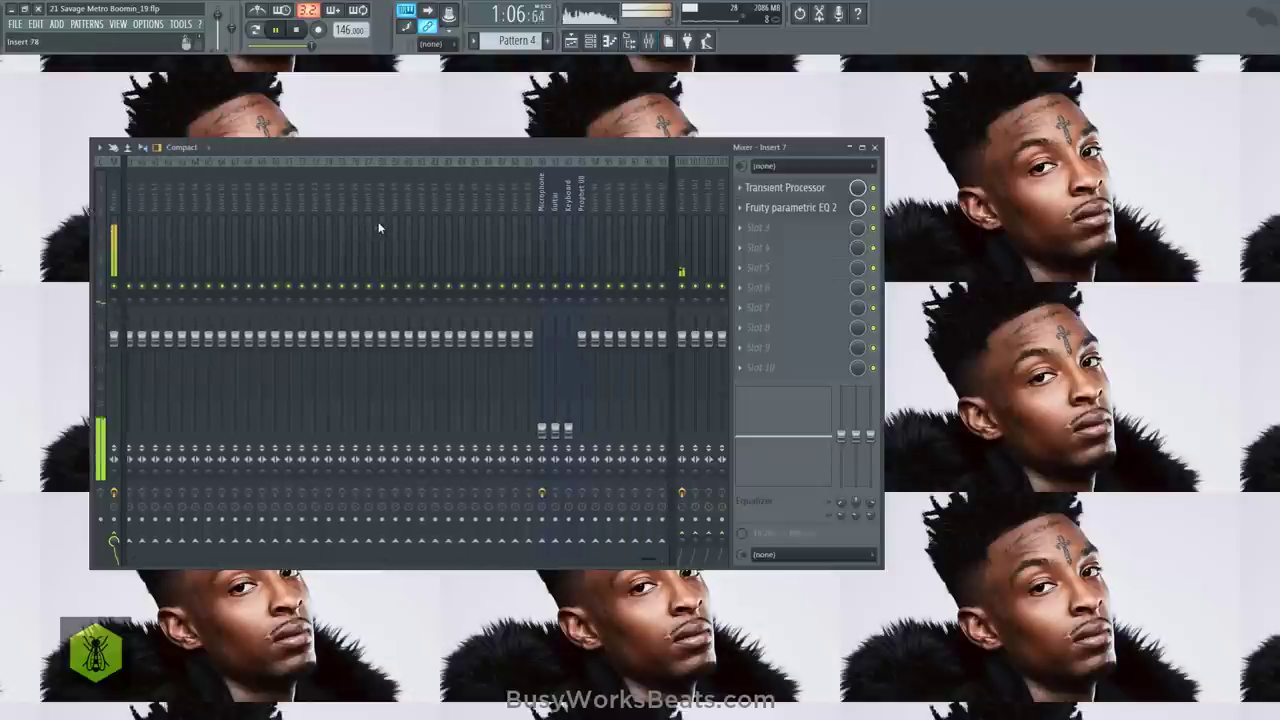
click(874, 147)
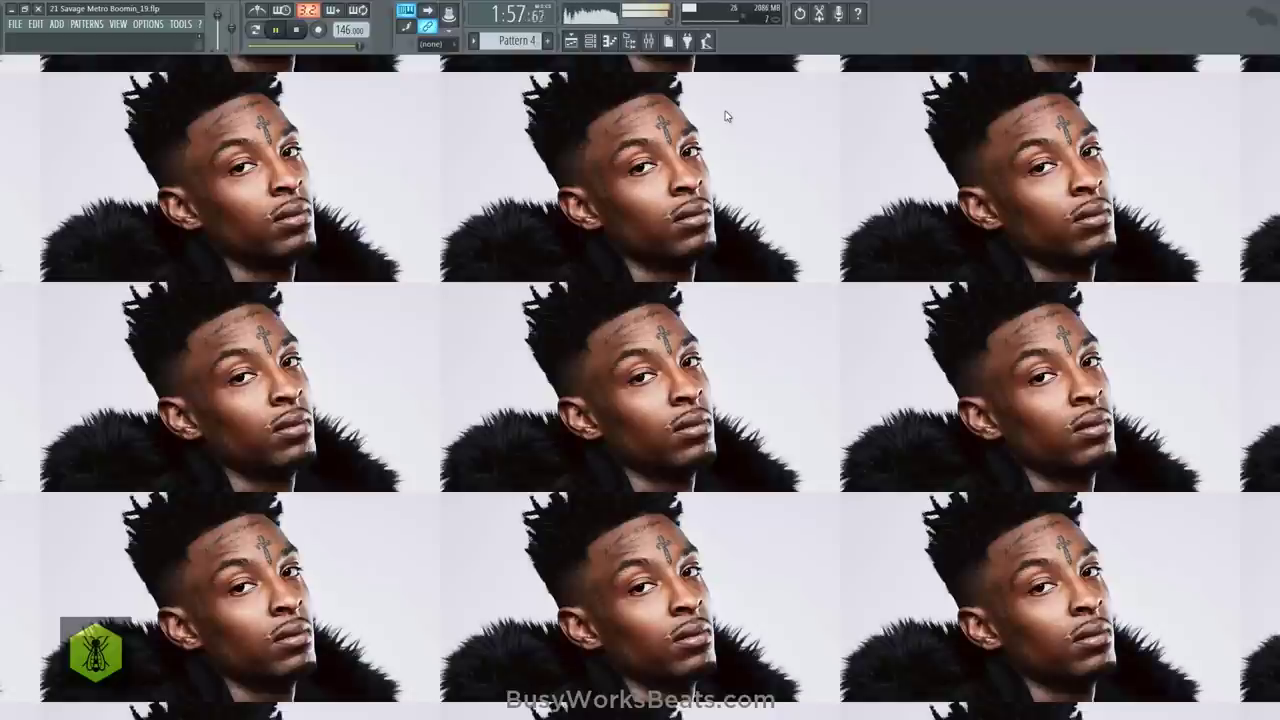
click(649, 44)
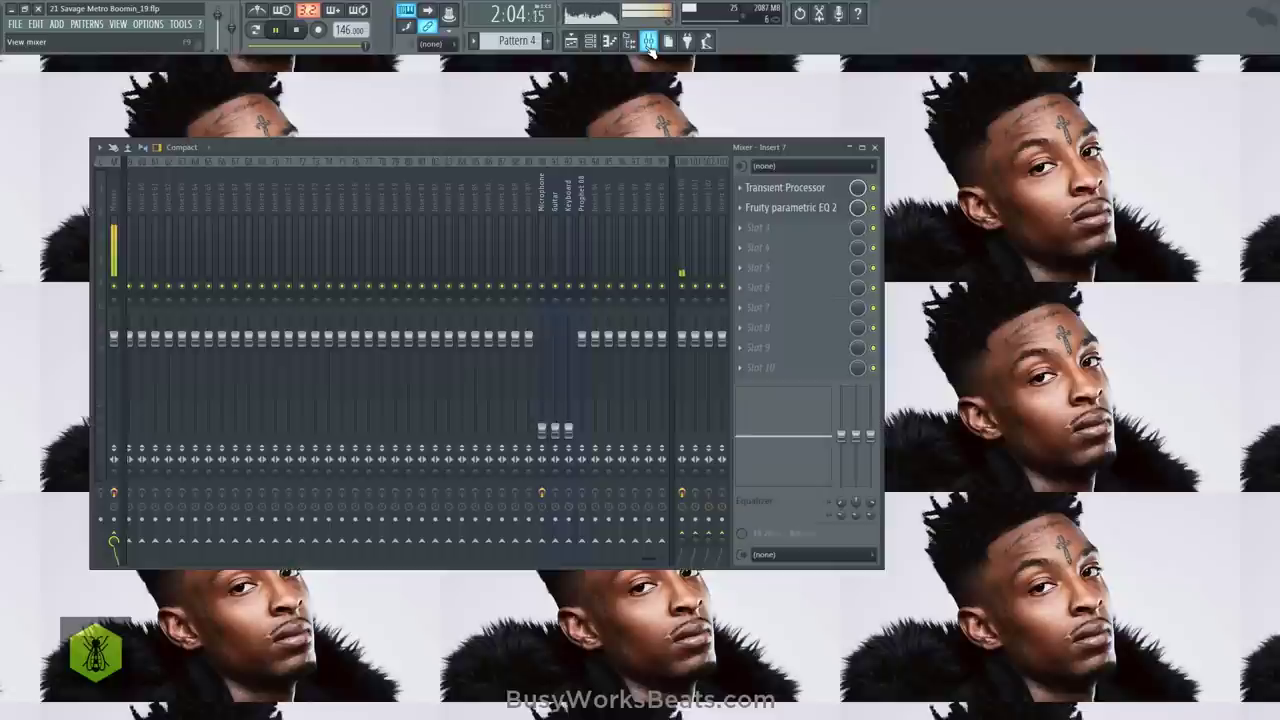
right_click(542, 432)
click(556, 441)
key(space)
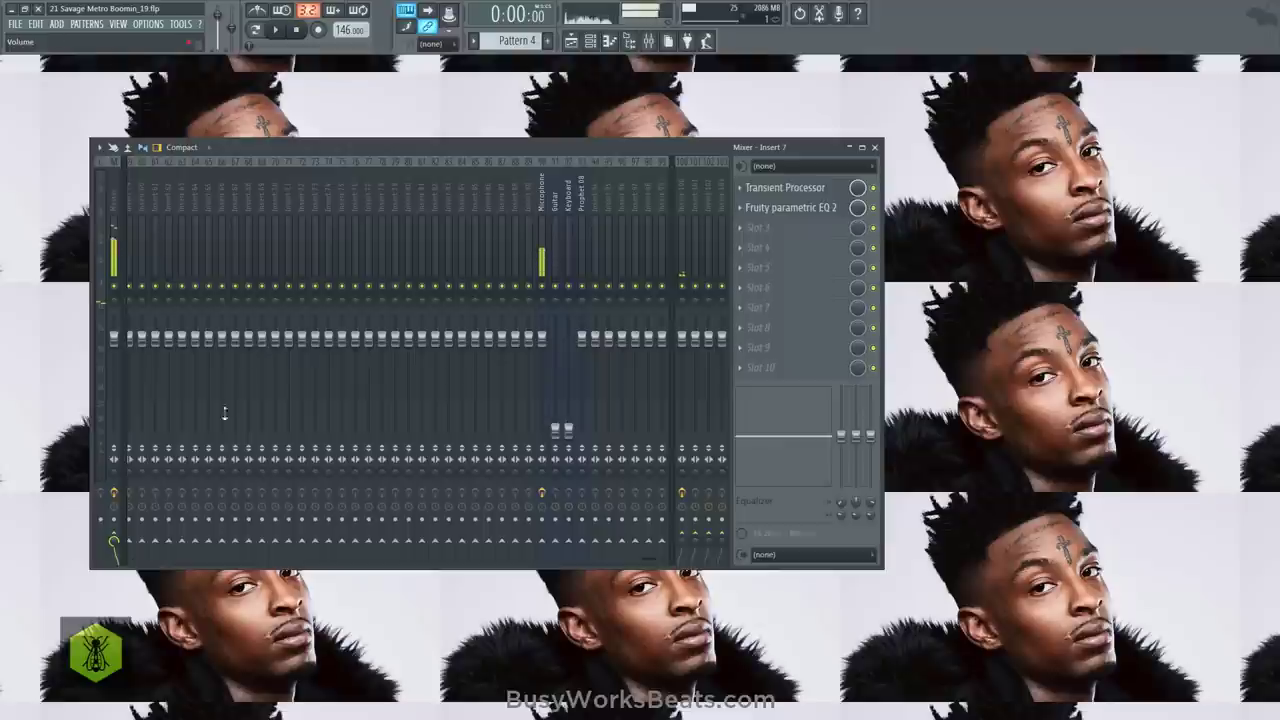